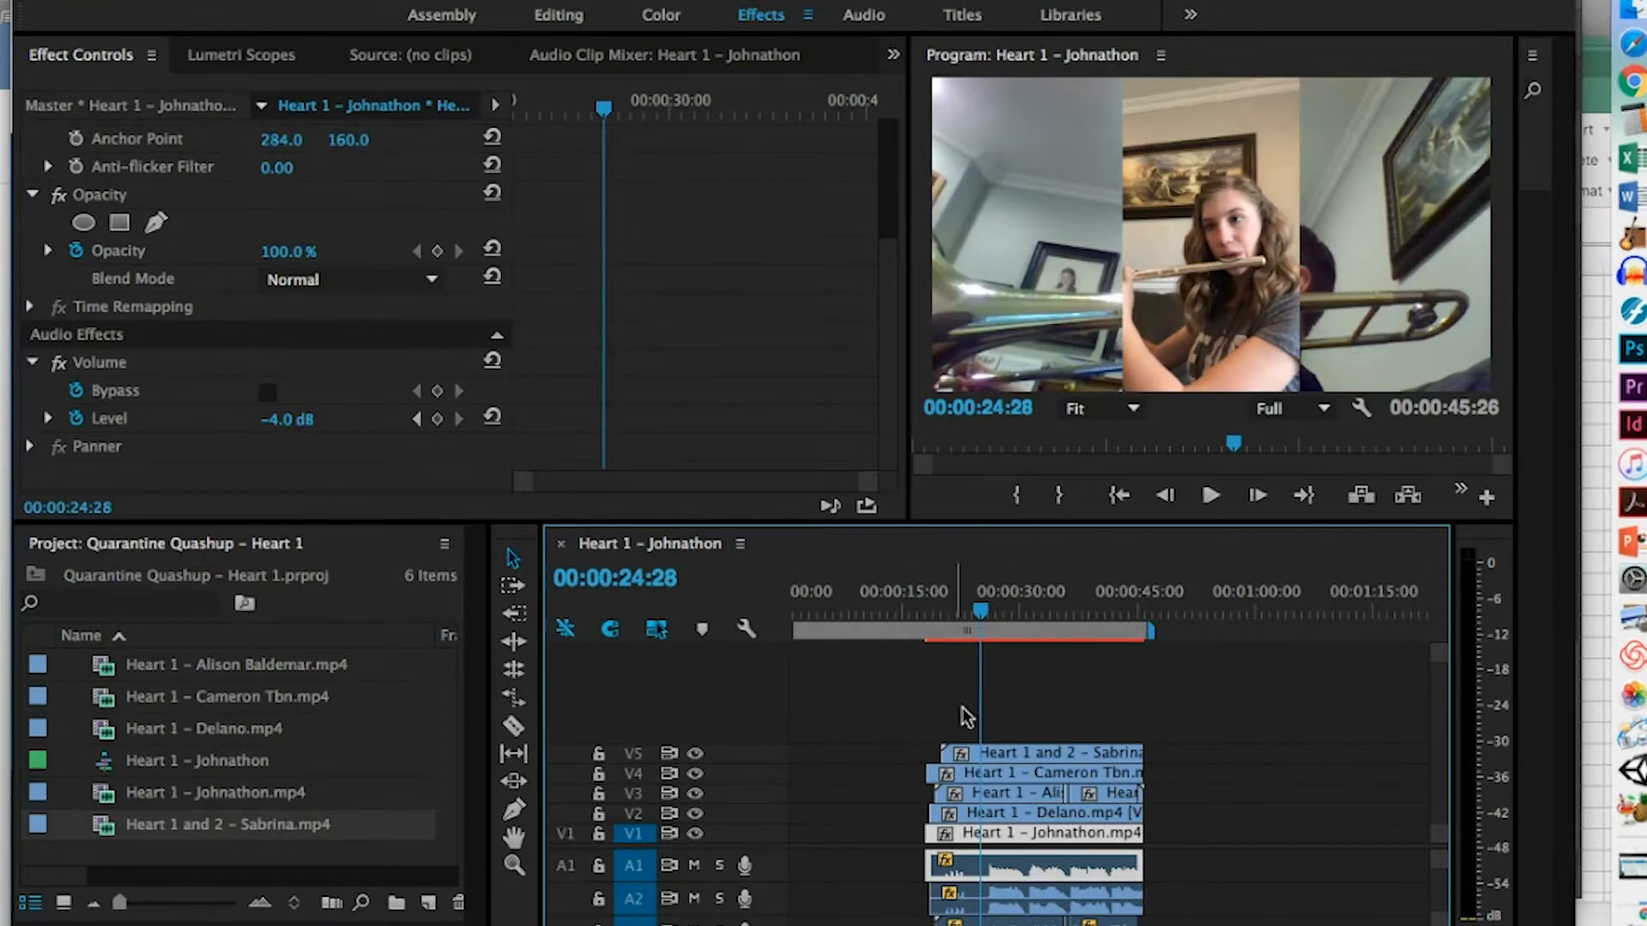
Check which video clip sits on each track from V5 down to V1, and move the playhead to 00:00:25:15
click(1025, 754)
click(1026, 772)
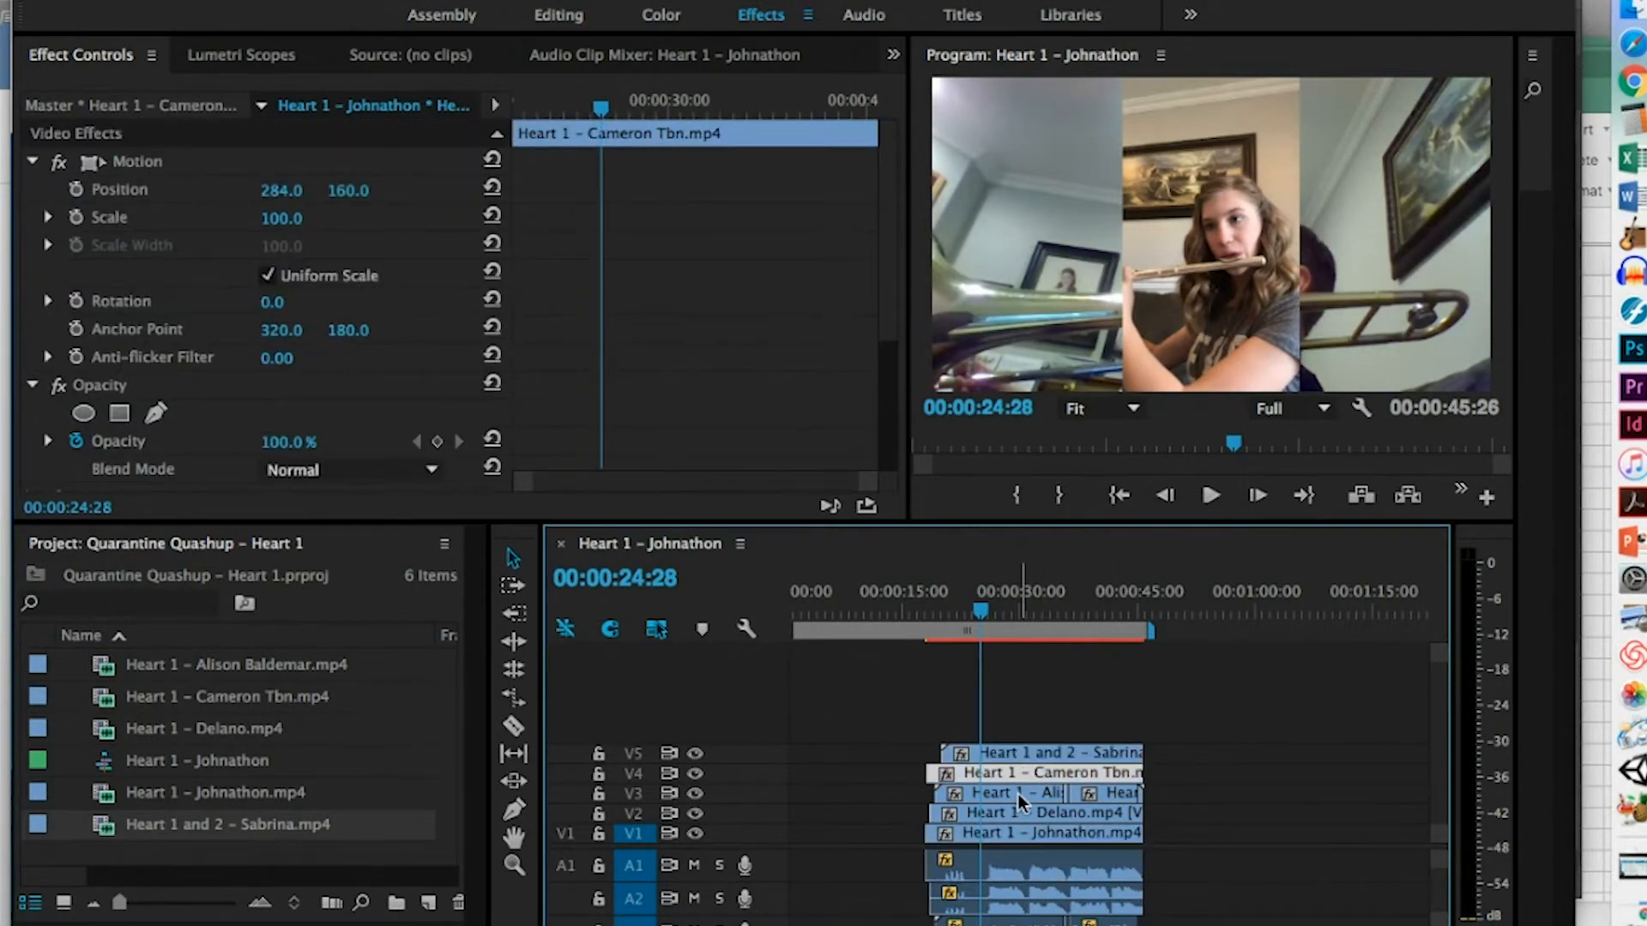
click(1018, 792)
click(1018, 812)
click(1018, 833)
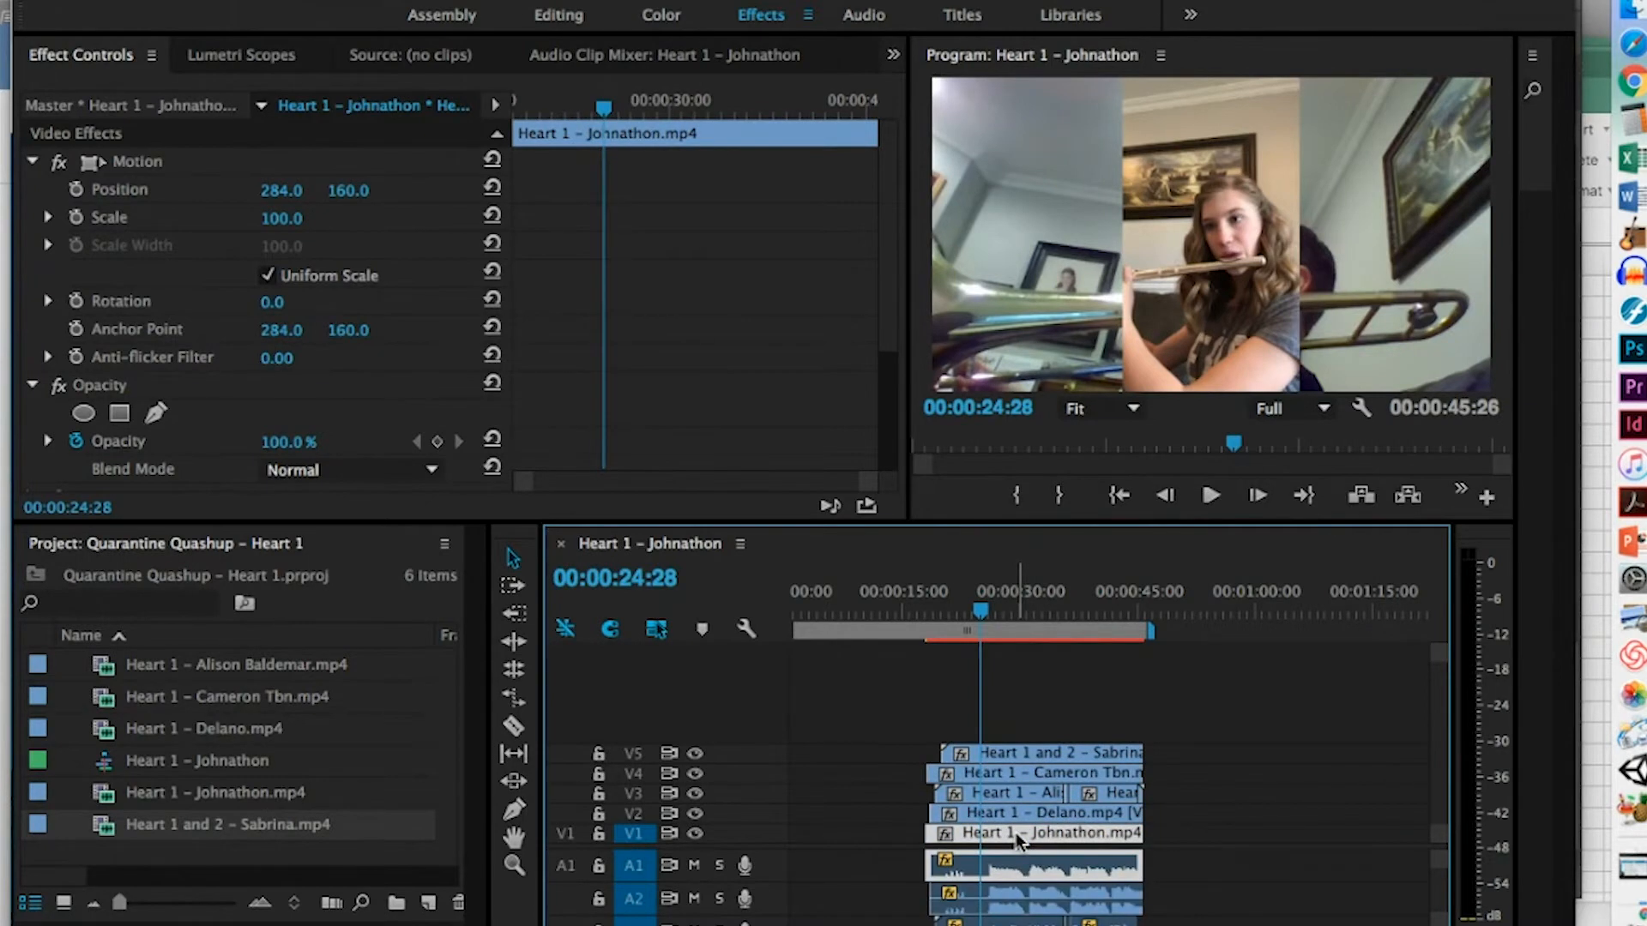
key(=)
click(996, 613)
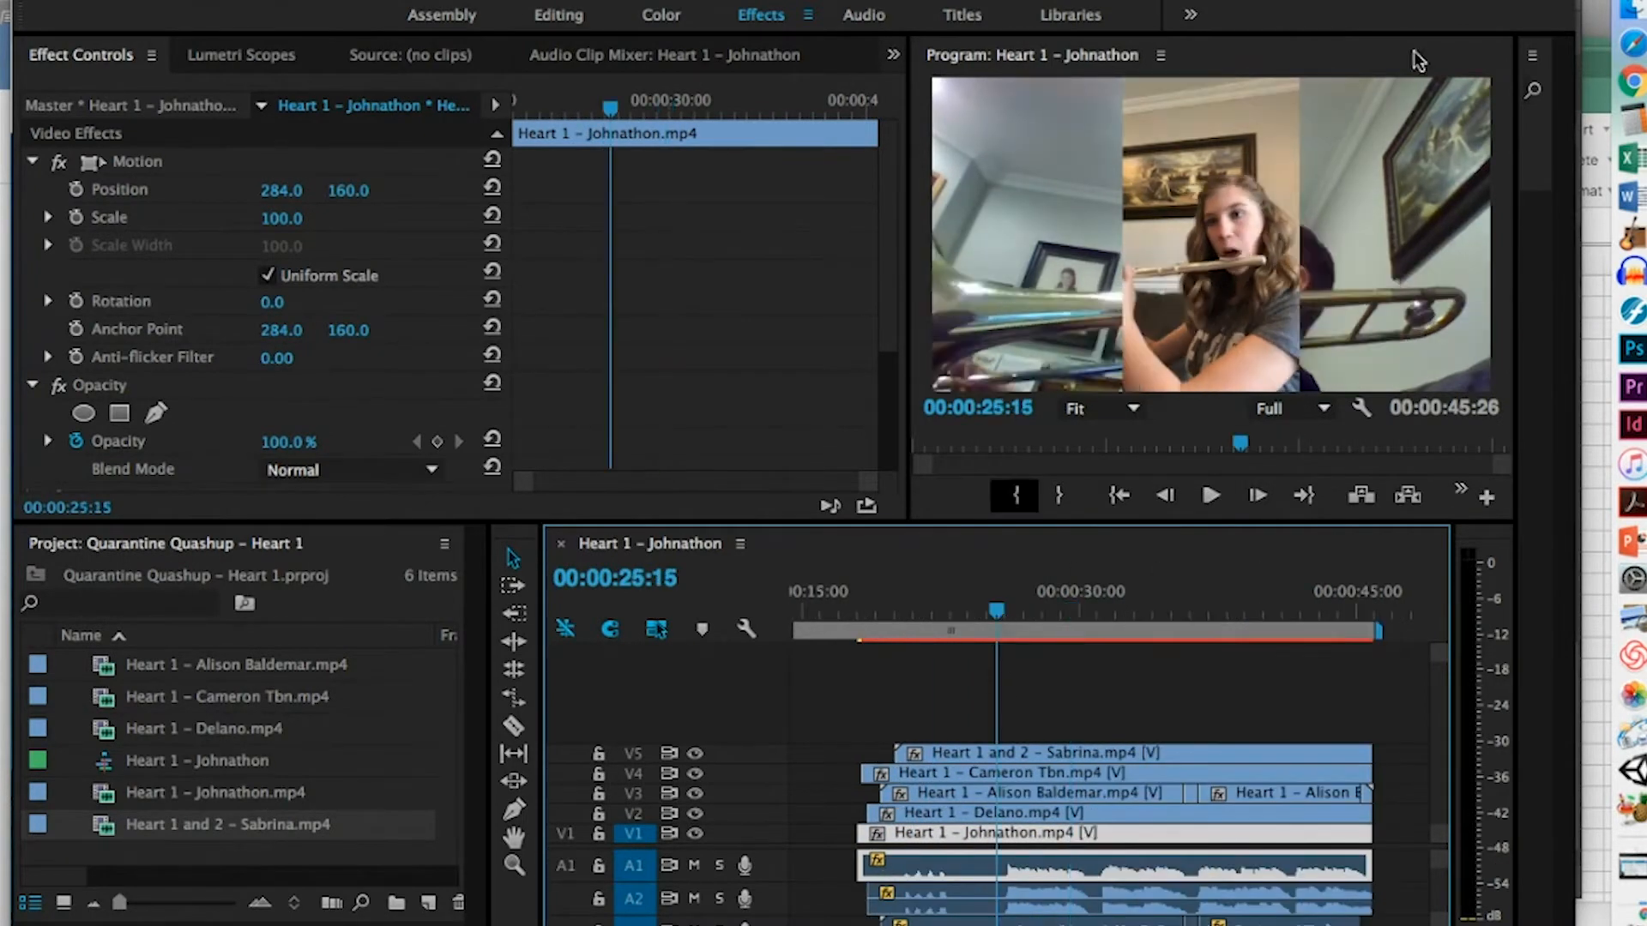
Switch to Finder and import Frame 5 Spots A.png from the Video Mashup Frames folder into the Premiere Pro project
click(1632, 10)
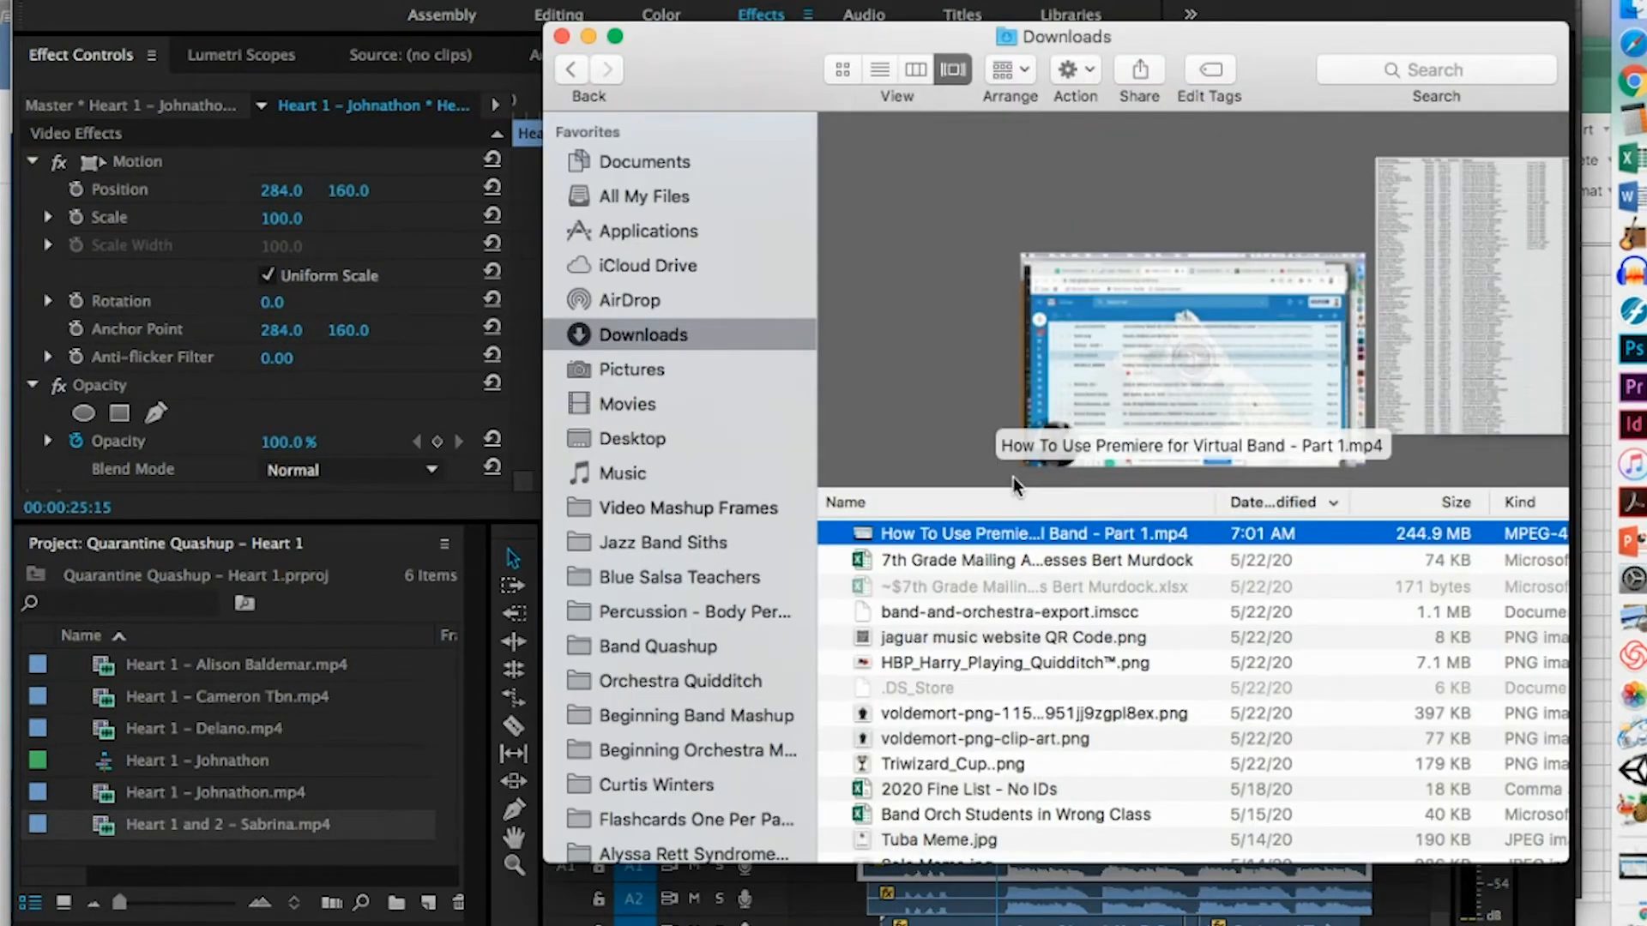
click(665, 508)
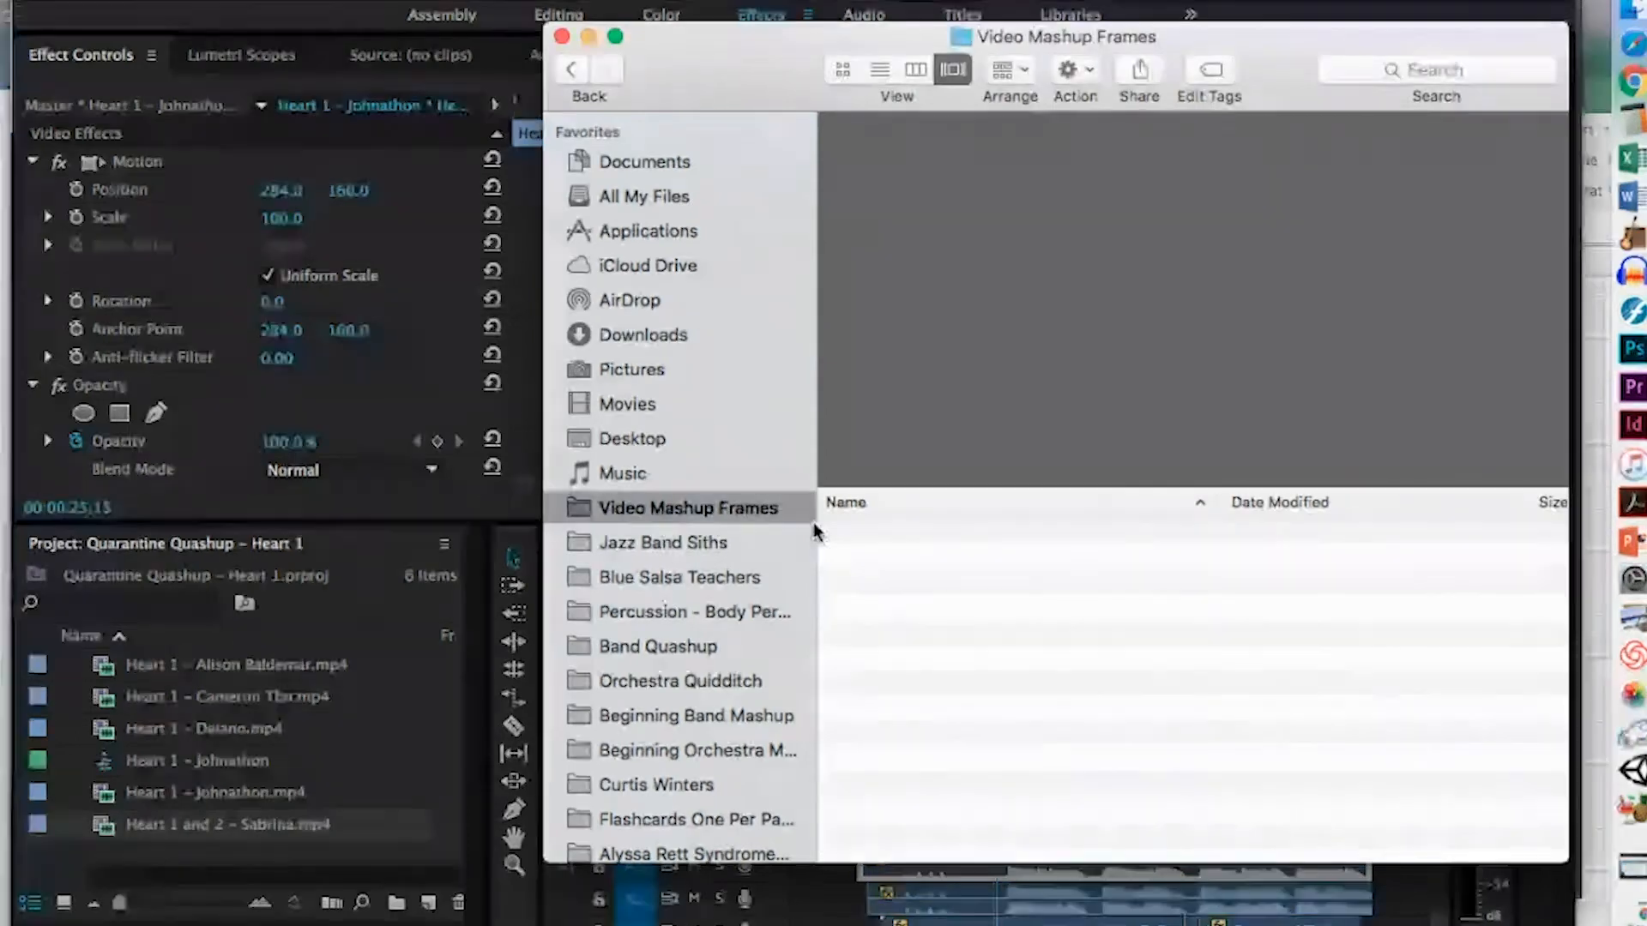
click(956, 559)
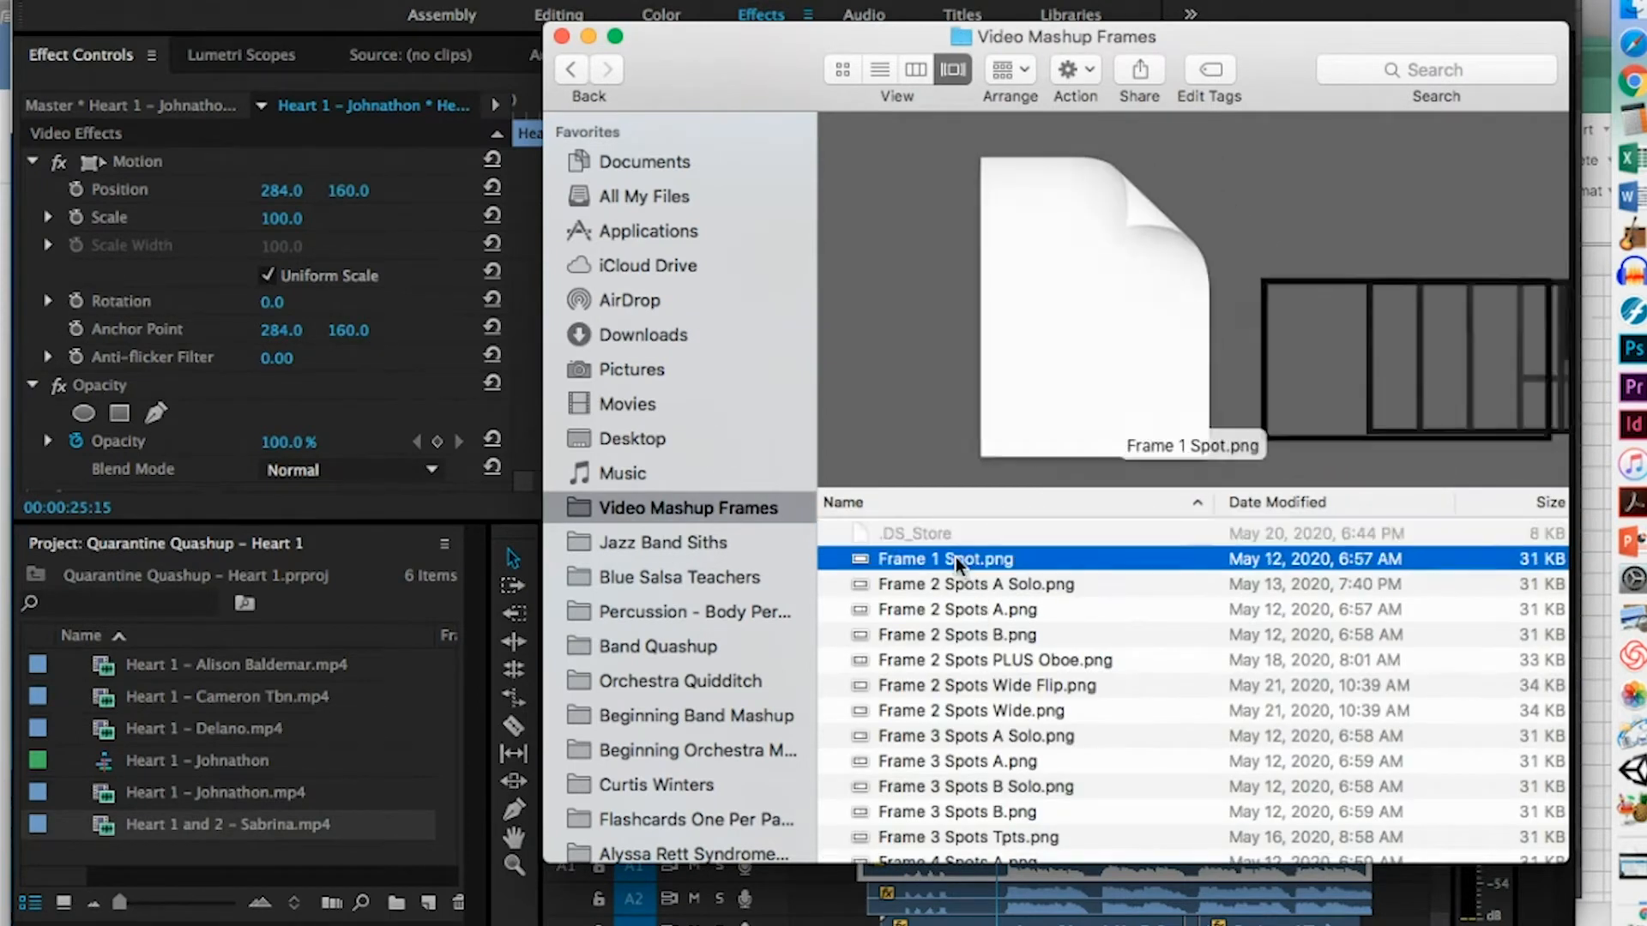
click(955, 585)
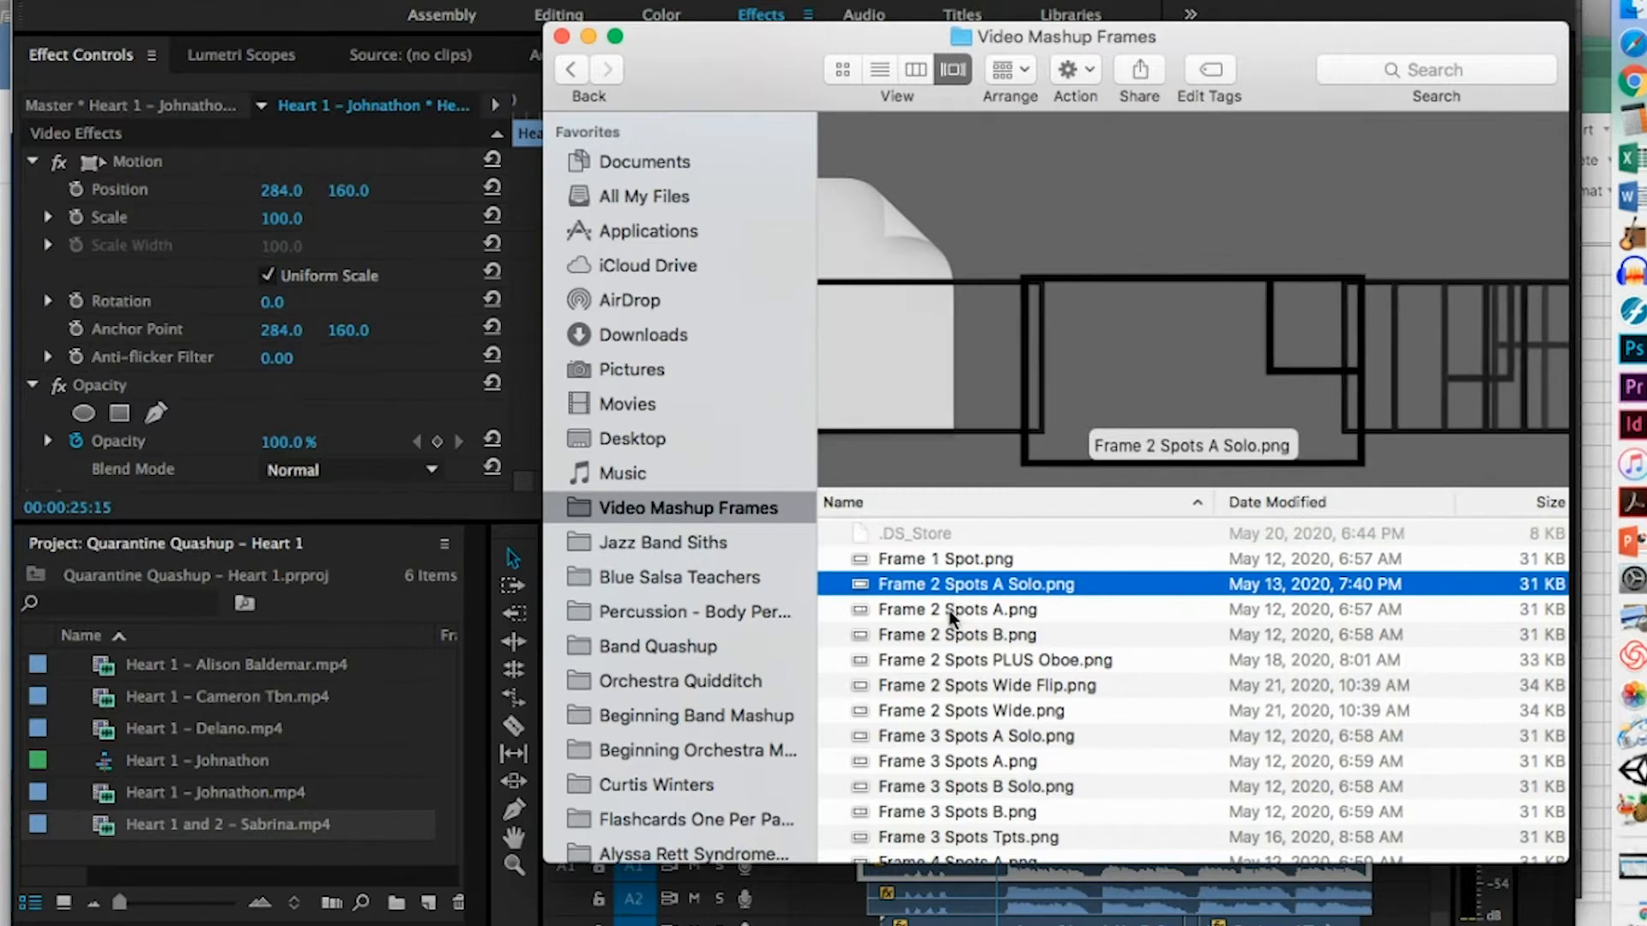
scroll(953, 751, down, 5)
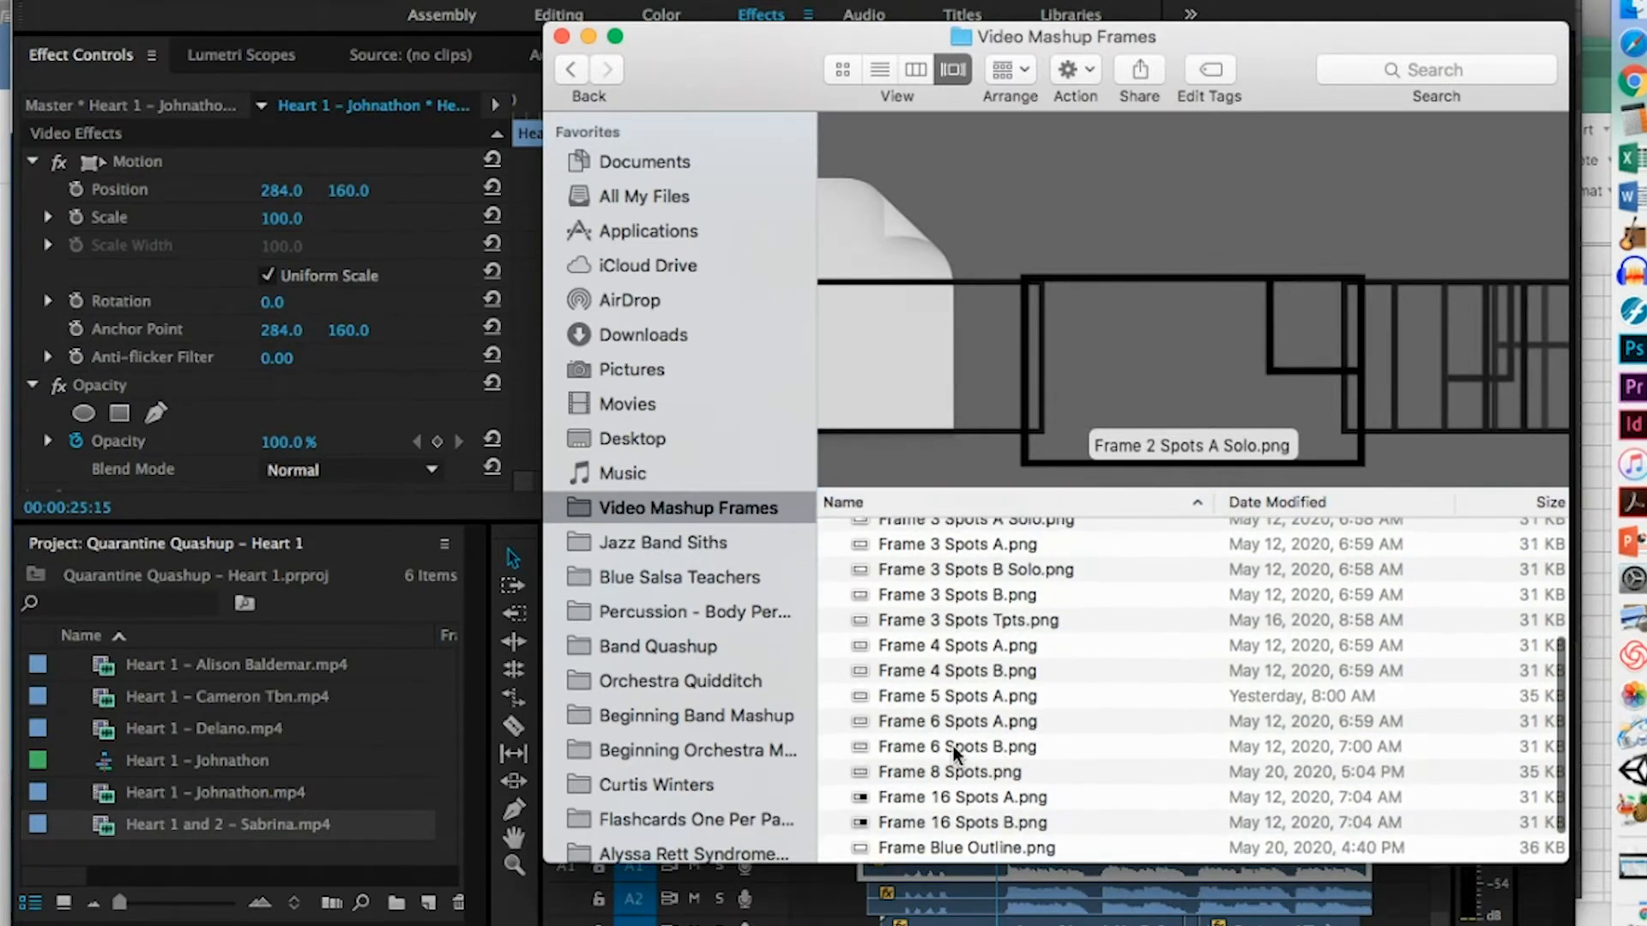
click(957, 698)
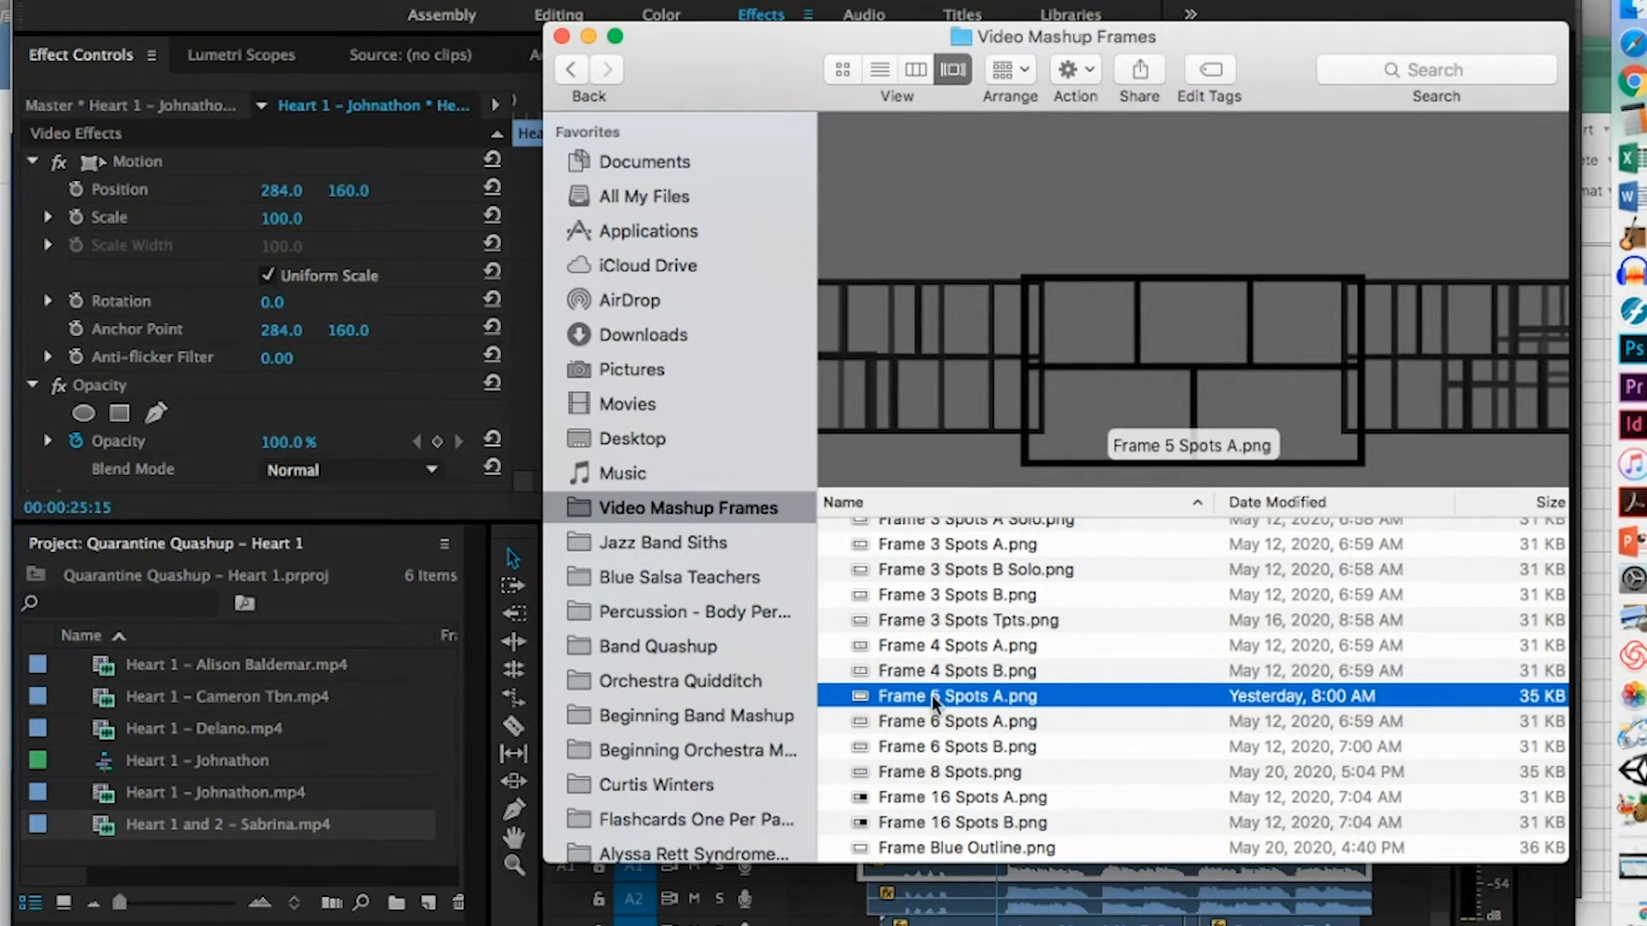
drag(932, 696, 249, 725)
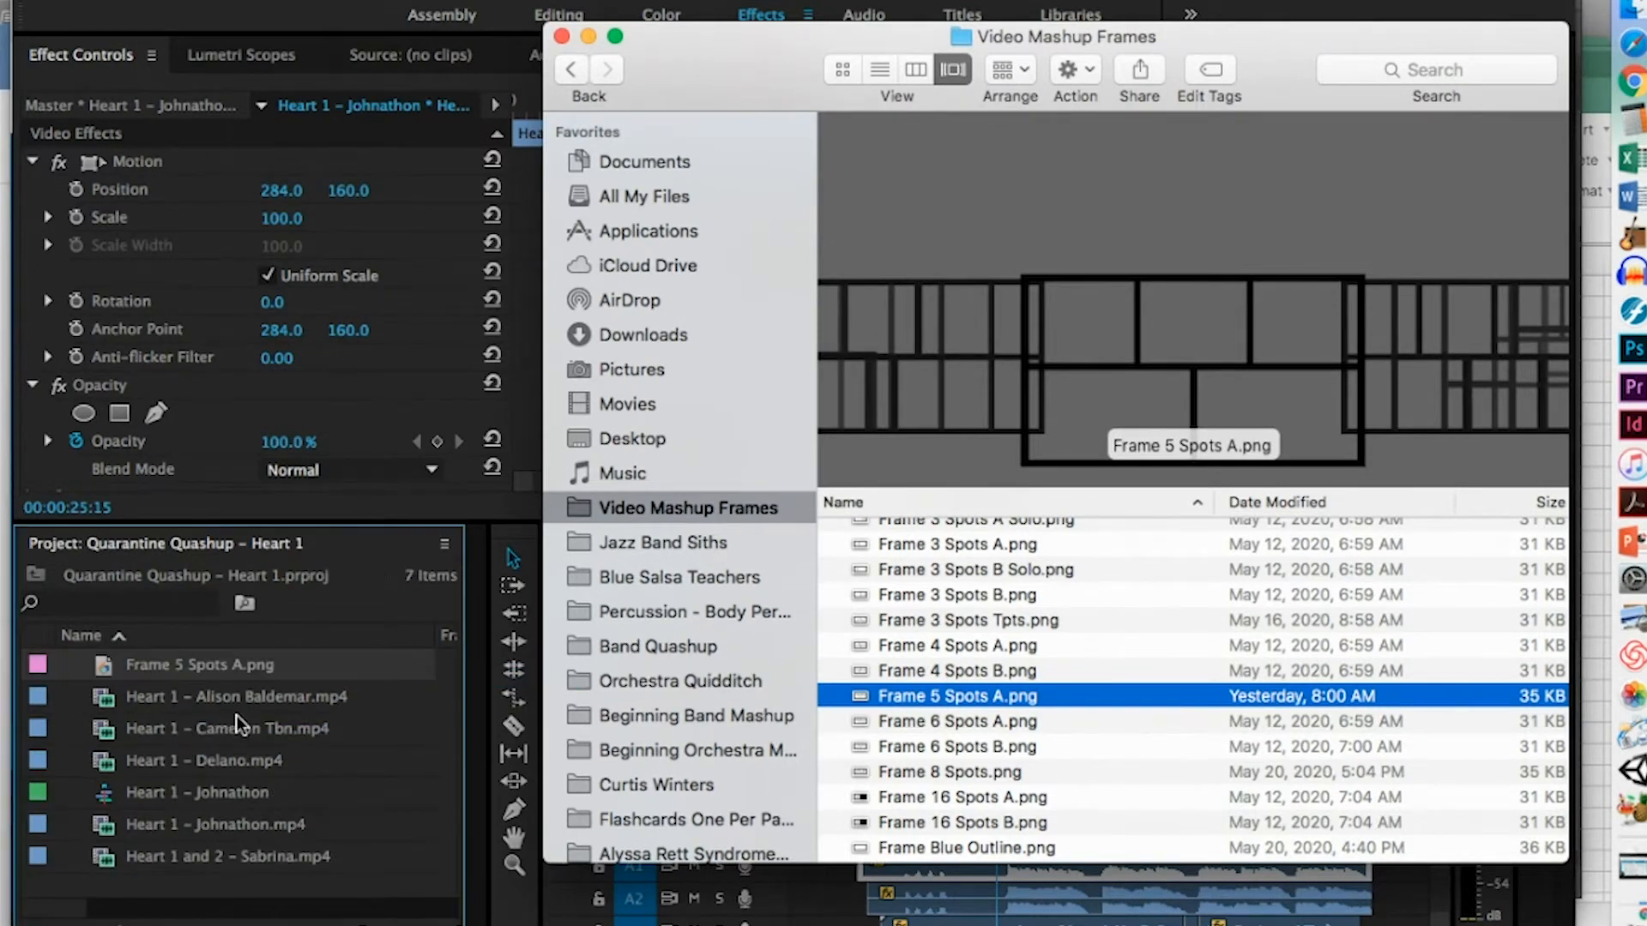
click(216, 662)
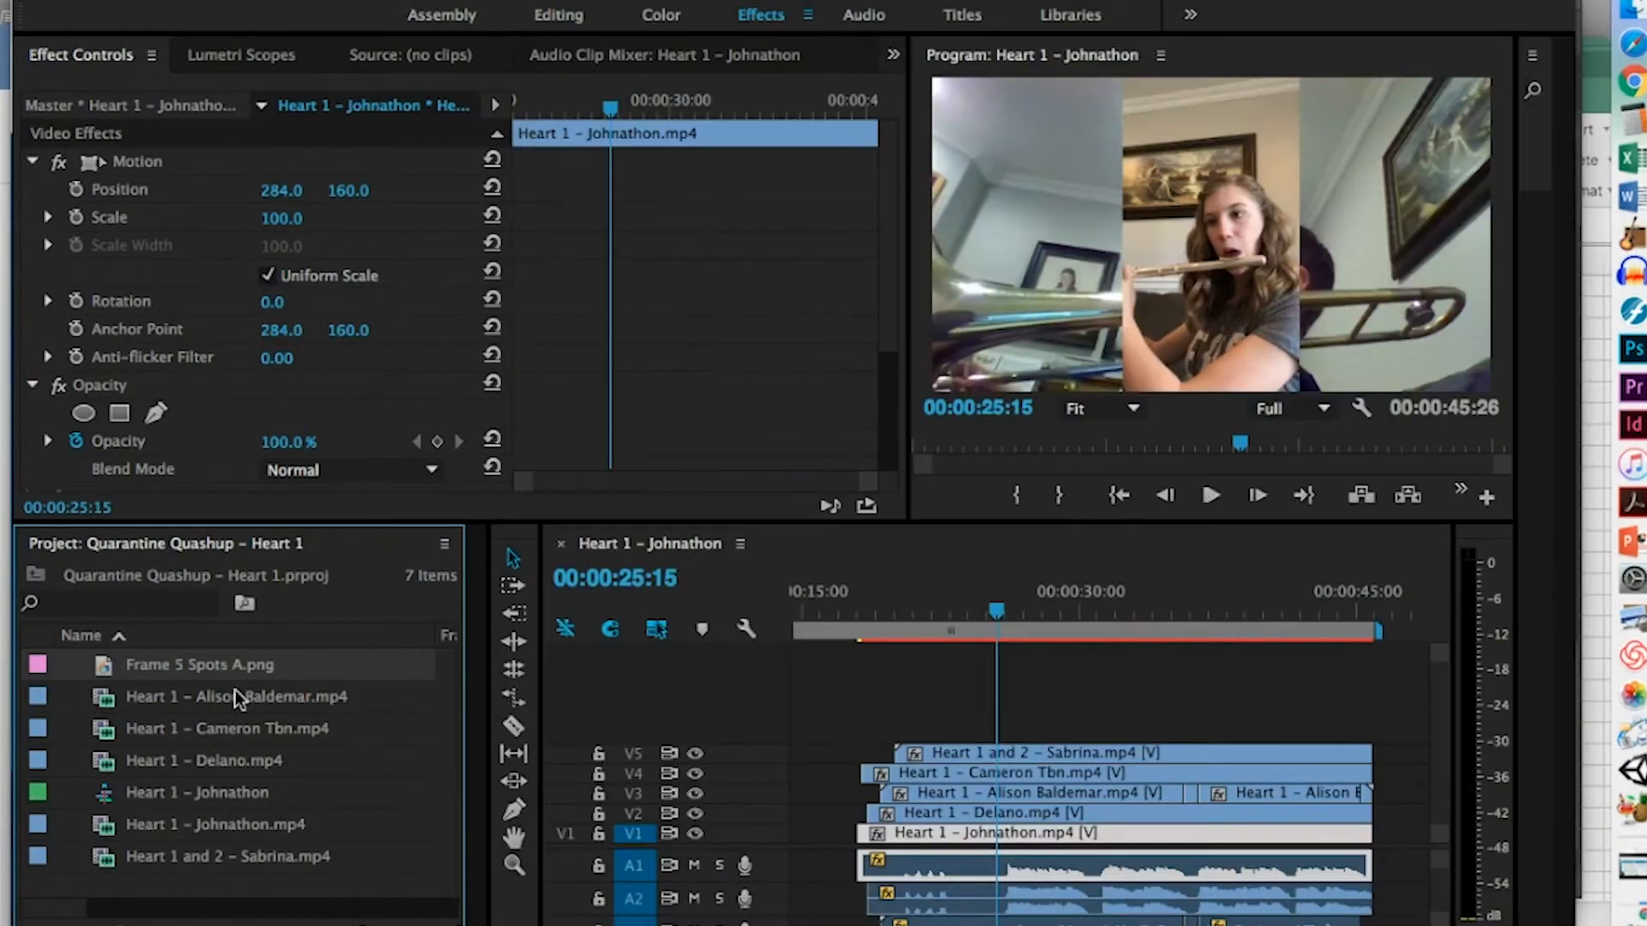
Place Frame 5 Spots A.png on V6 above the stacked clips and extend it to the clips' shared end
drag(197, 669, 863, 736)
scroll(944, 729, up, 2)
drag(963, 727, 1260, 731)
click(1046, 611)
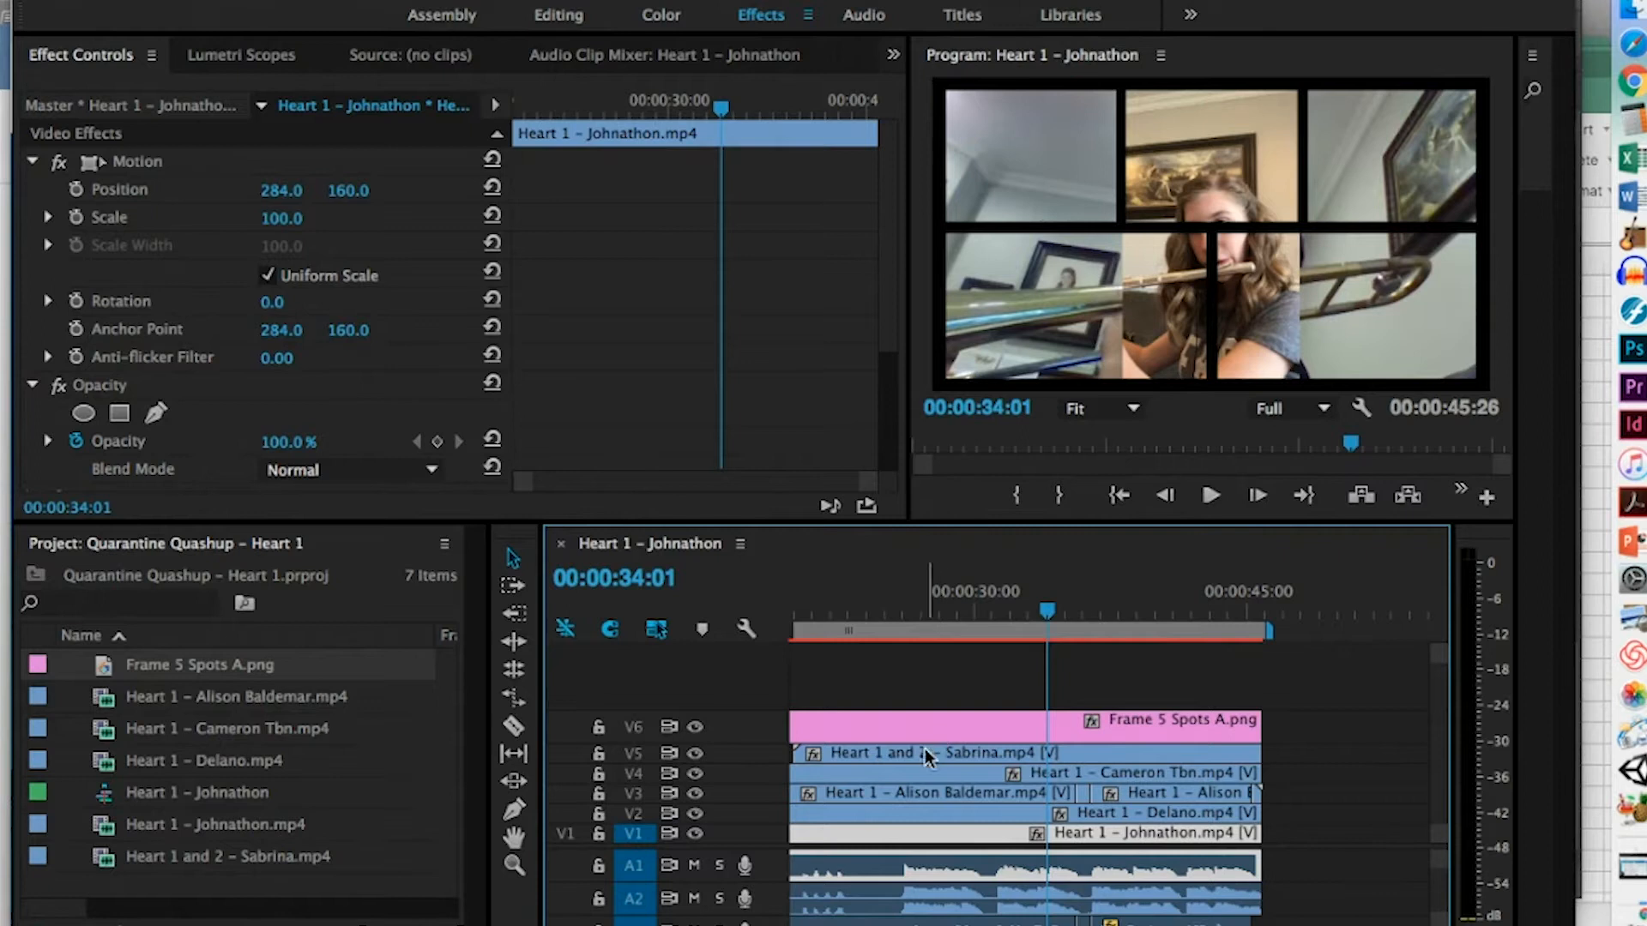
Move the Frame 5 Spots A.png clip from V6 up to V8, keeping its timing
click(886, 755)
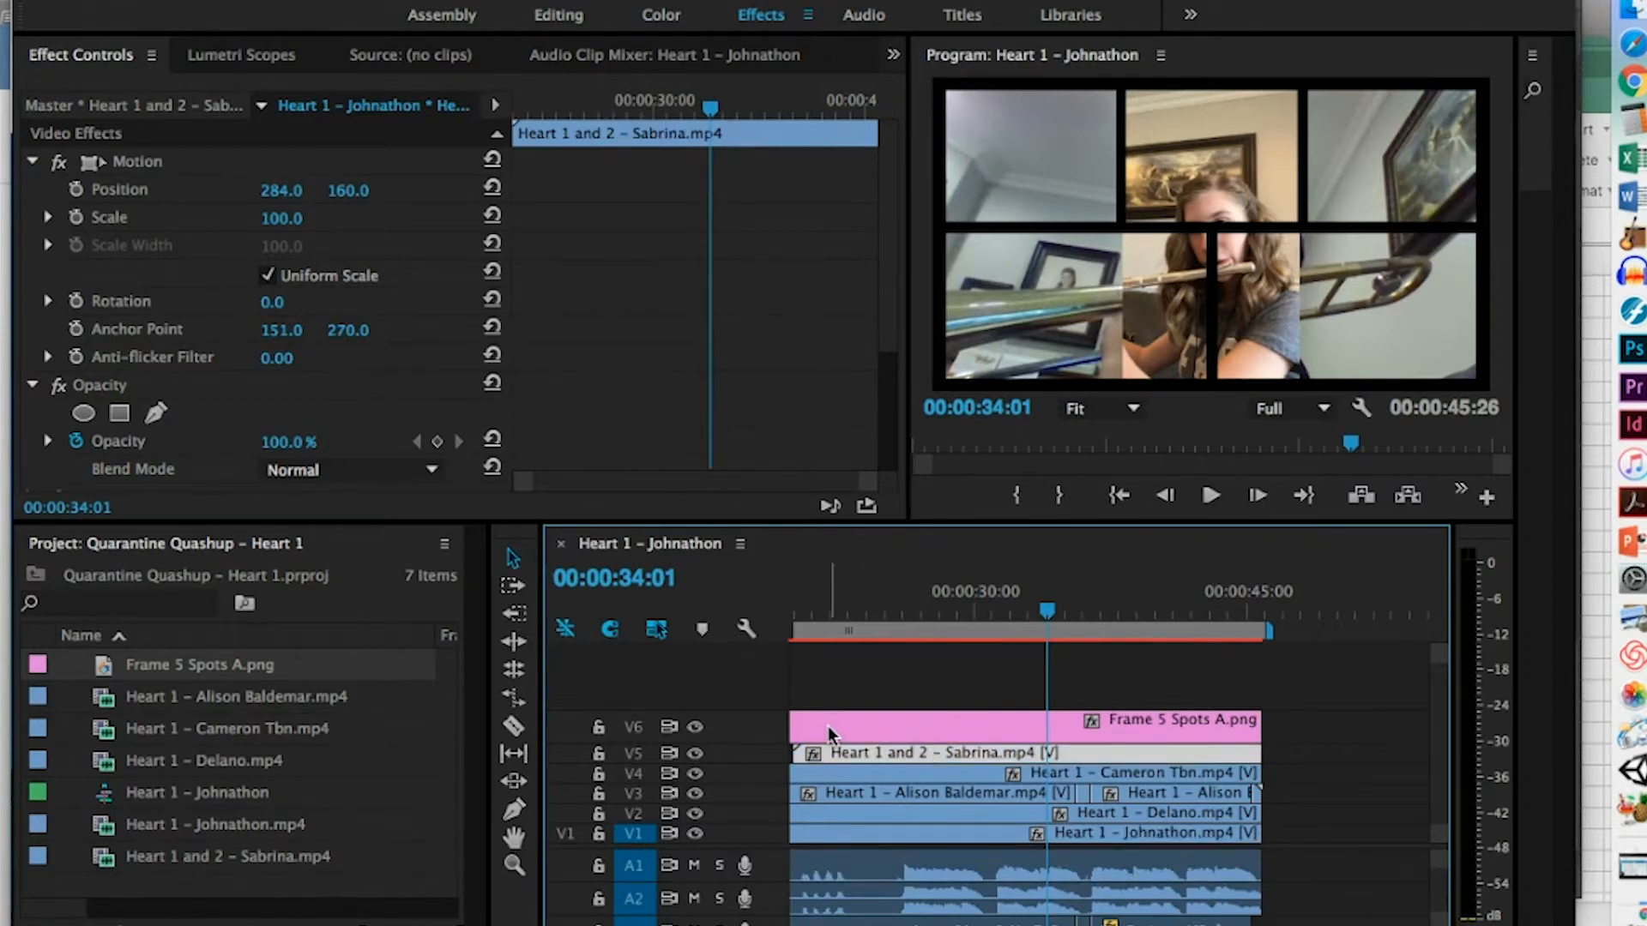
drag(827, 726, 840, 660)
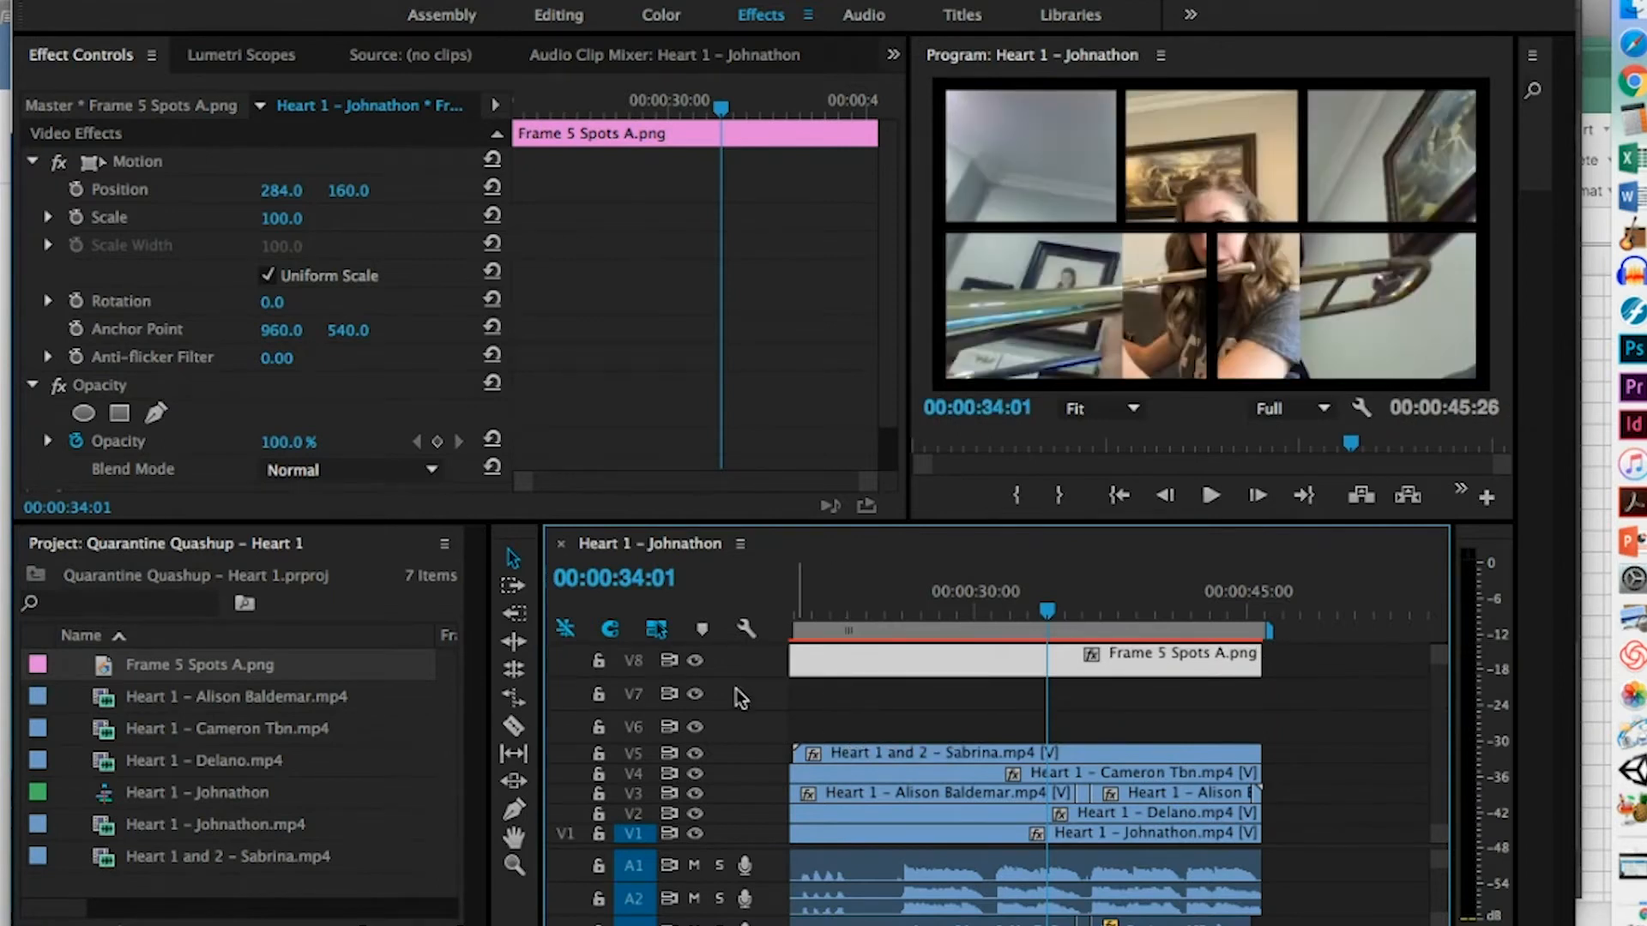
scroll(892, 733, left, 3)
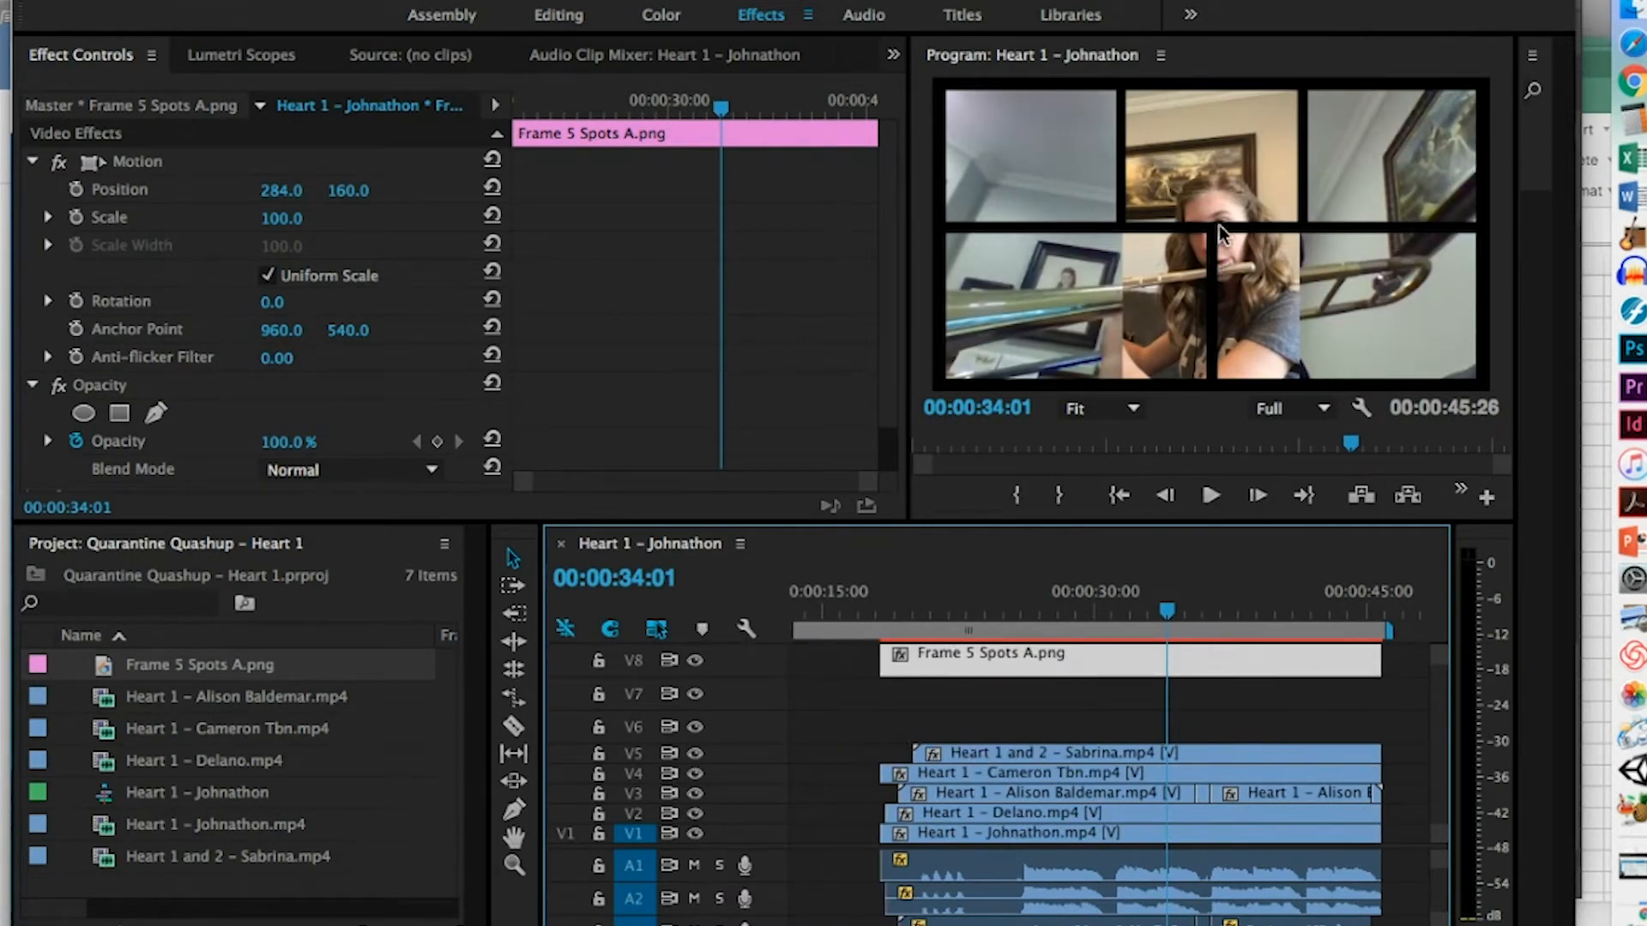
Move the flute player's clip from V5 up to V7 and set the playhead to 00:00:20:29
click(992, 755)
drag(970, 749, 973, 705)
click(934, 606)
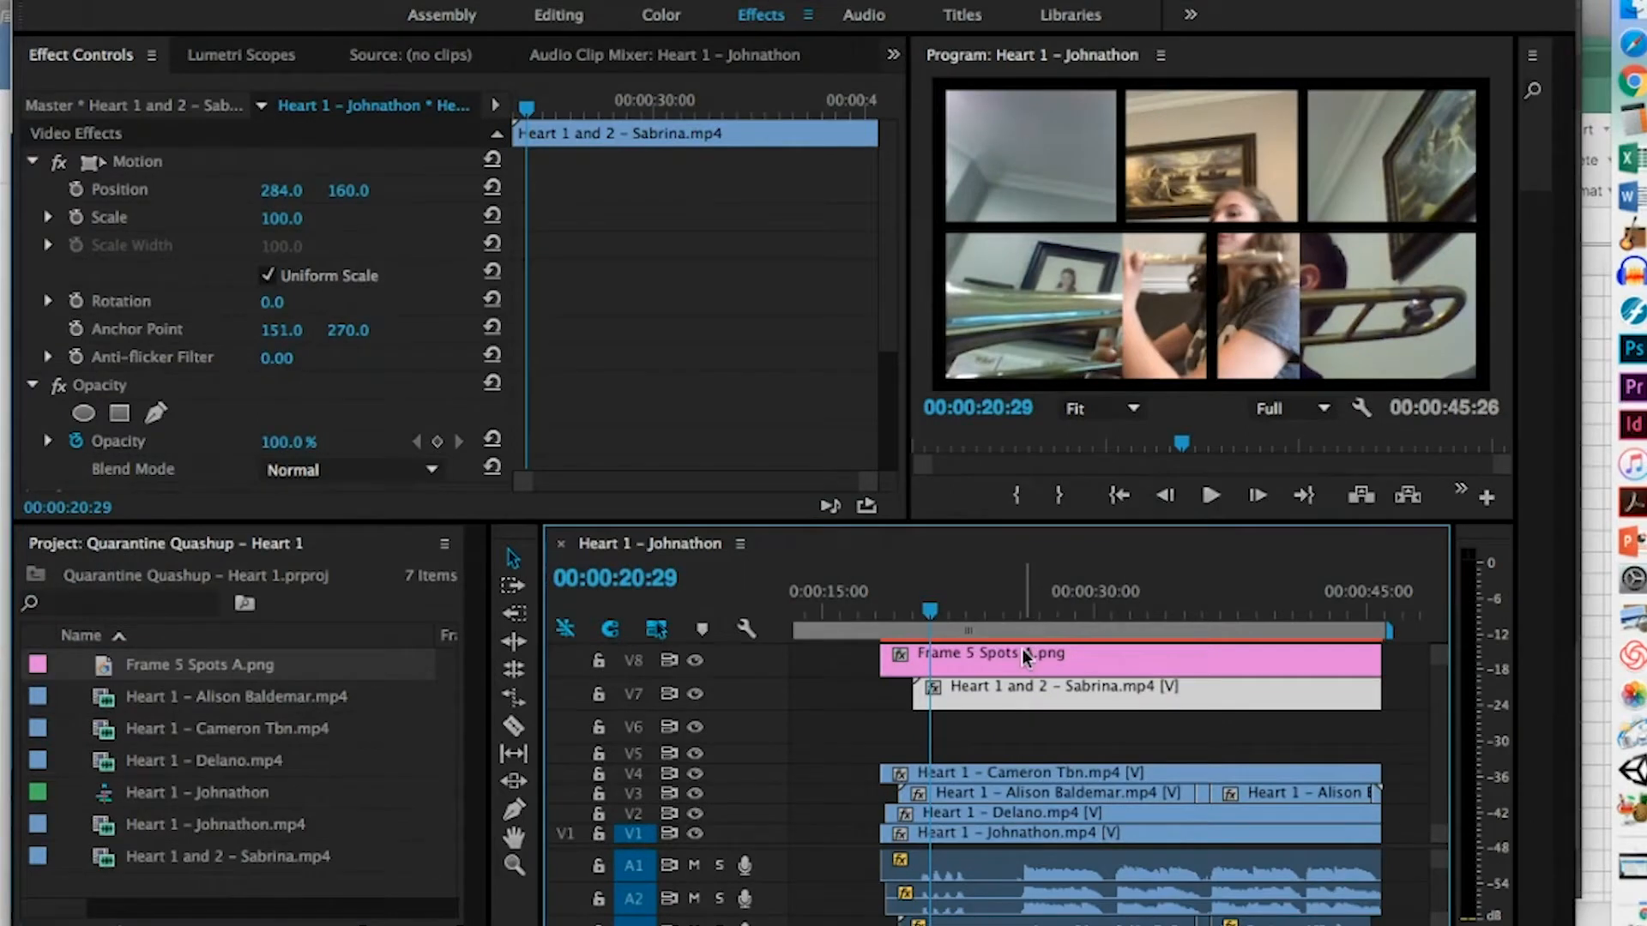
Lock track V8 so the frame overlay cannot be selected in the program preview
click(1150, 320)
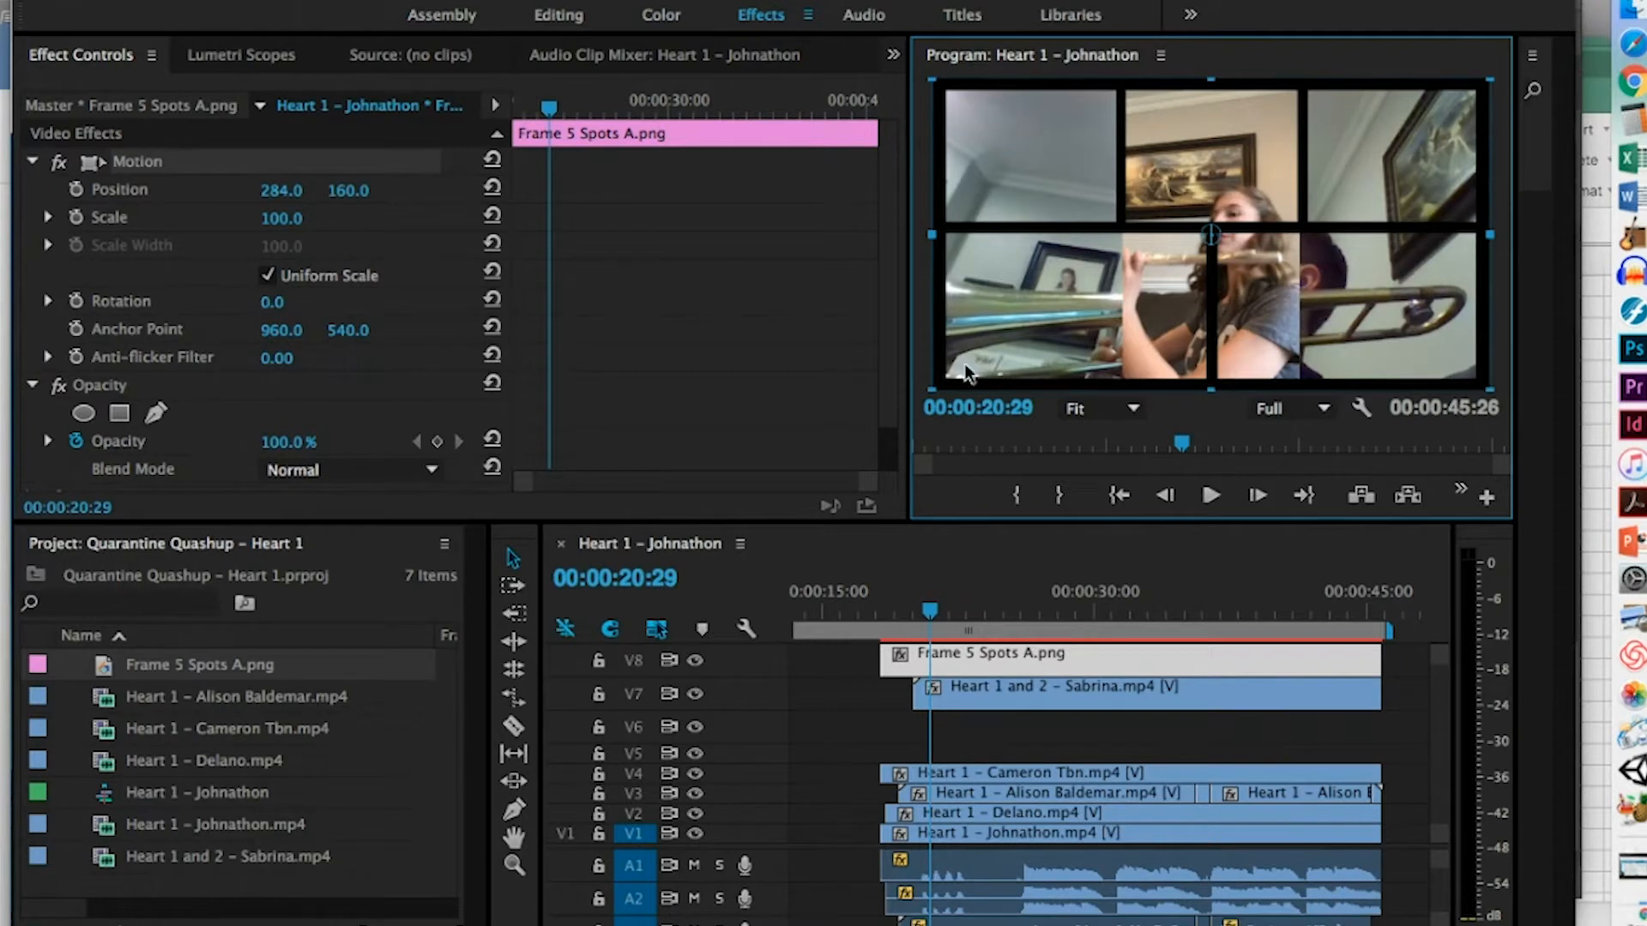
scroll(955, 712, up, 1)
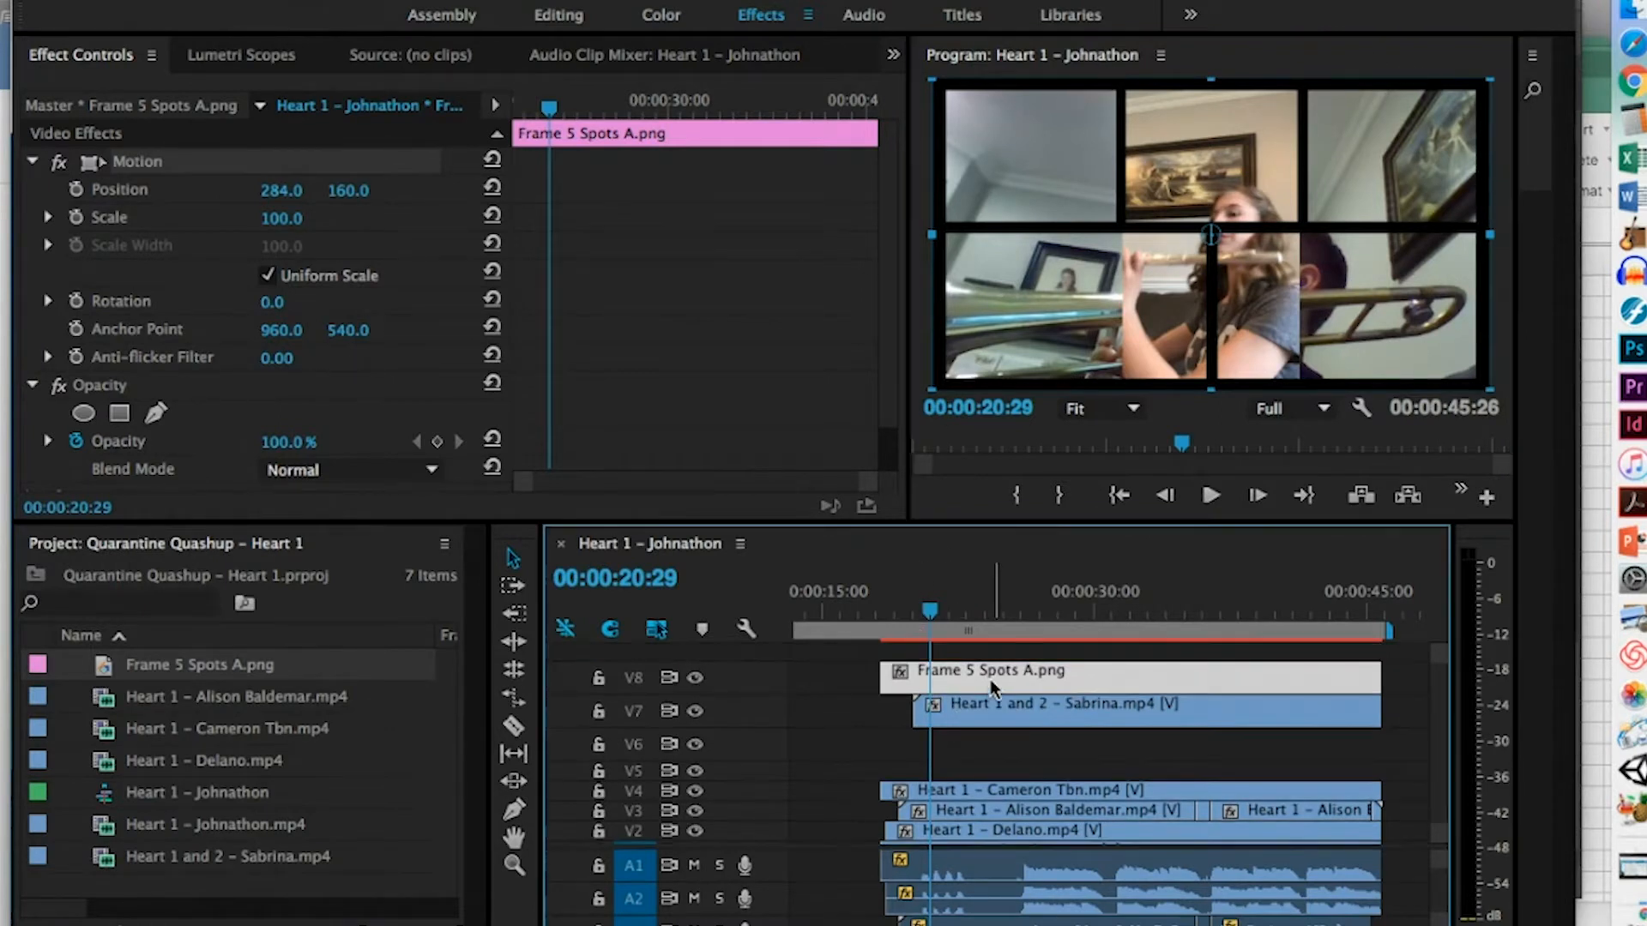
click(599, 677)
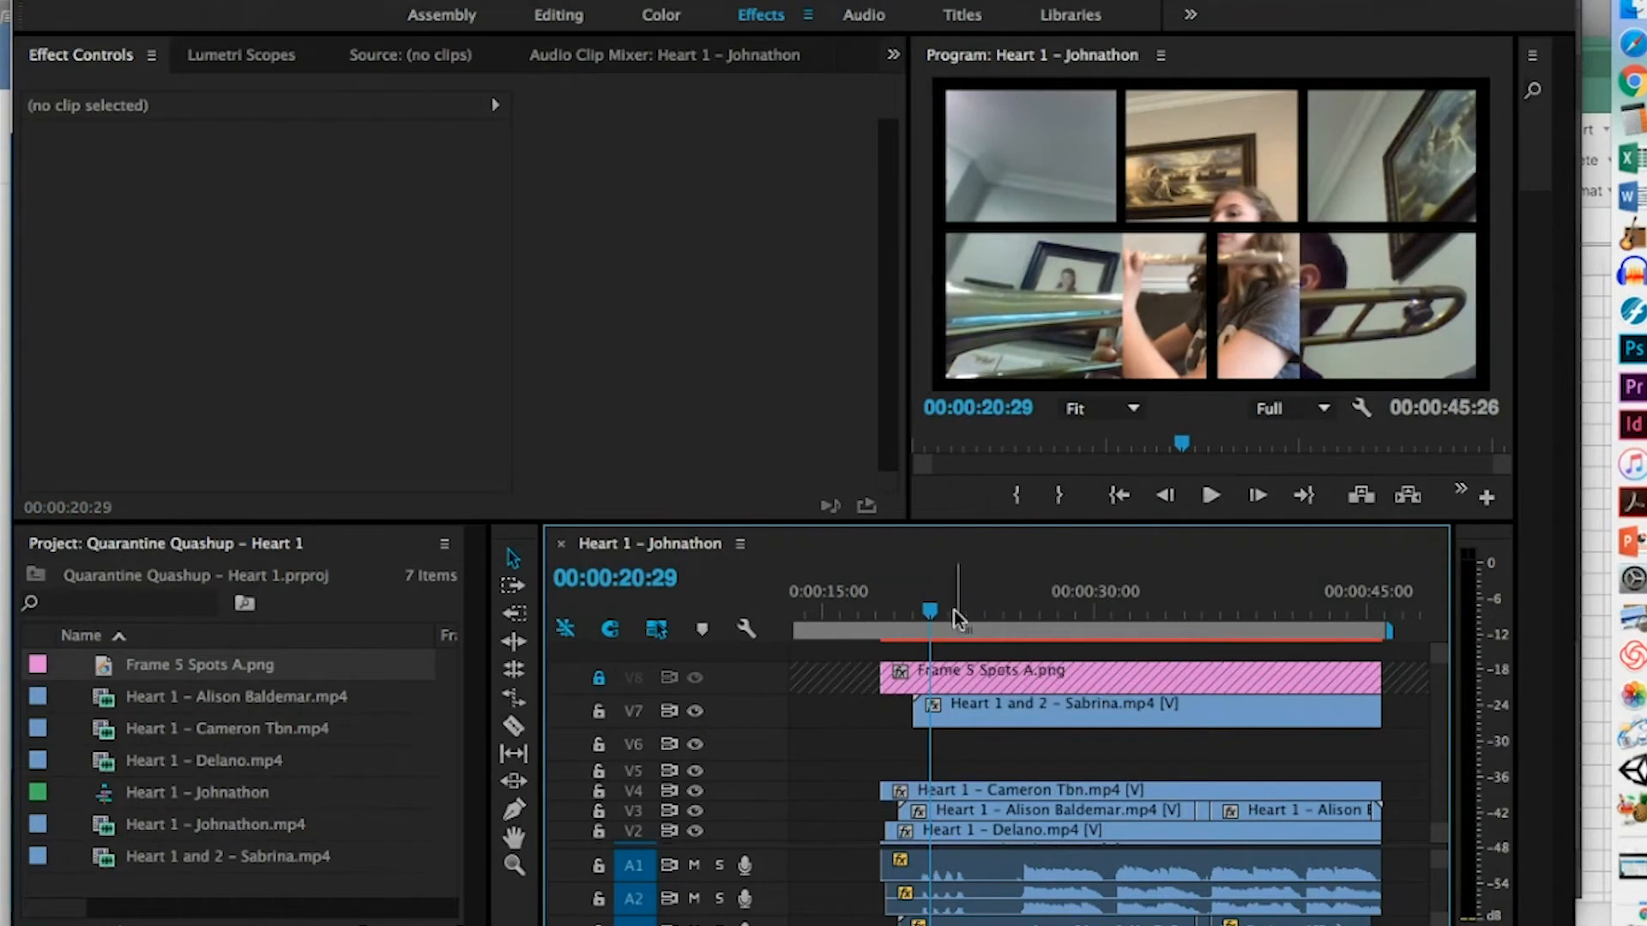
Fit the flute clip into the frame's upper-right cell at about 99.2 scale and position 468.4, 71.9, and check it in playback
click(1166, 304)
drag(1182, 327, 1368, 184)
mouse_move(1483, 248)
mouse_down()
mouse_move(1469, 220)
mouse_move(1483, 246)
mouse_up()
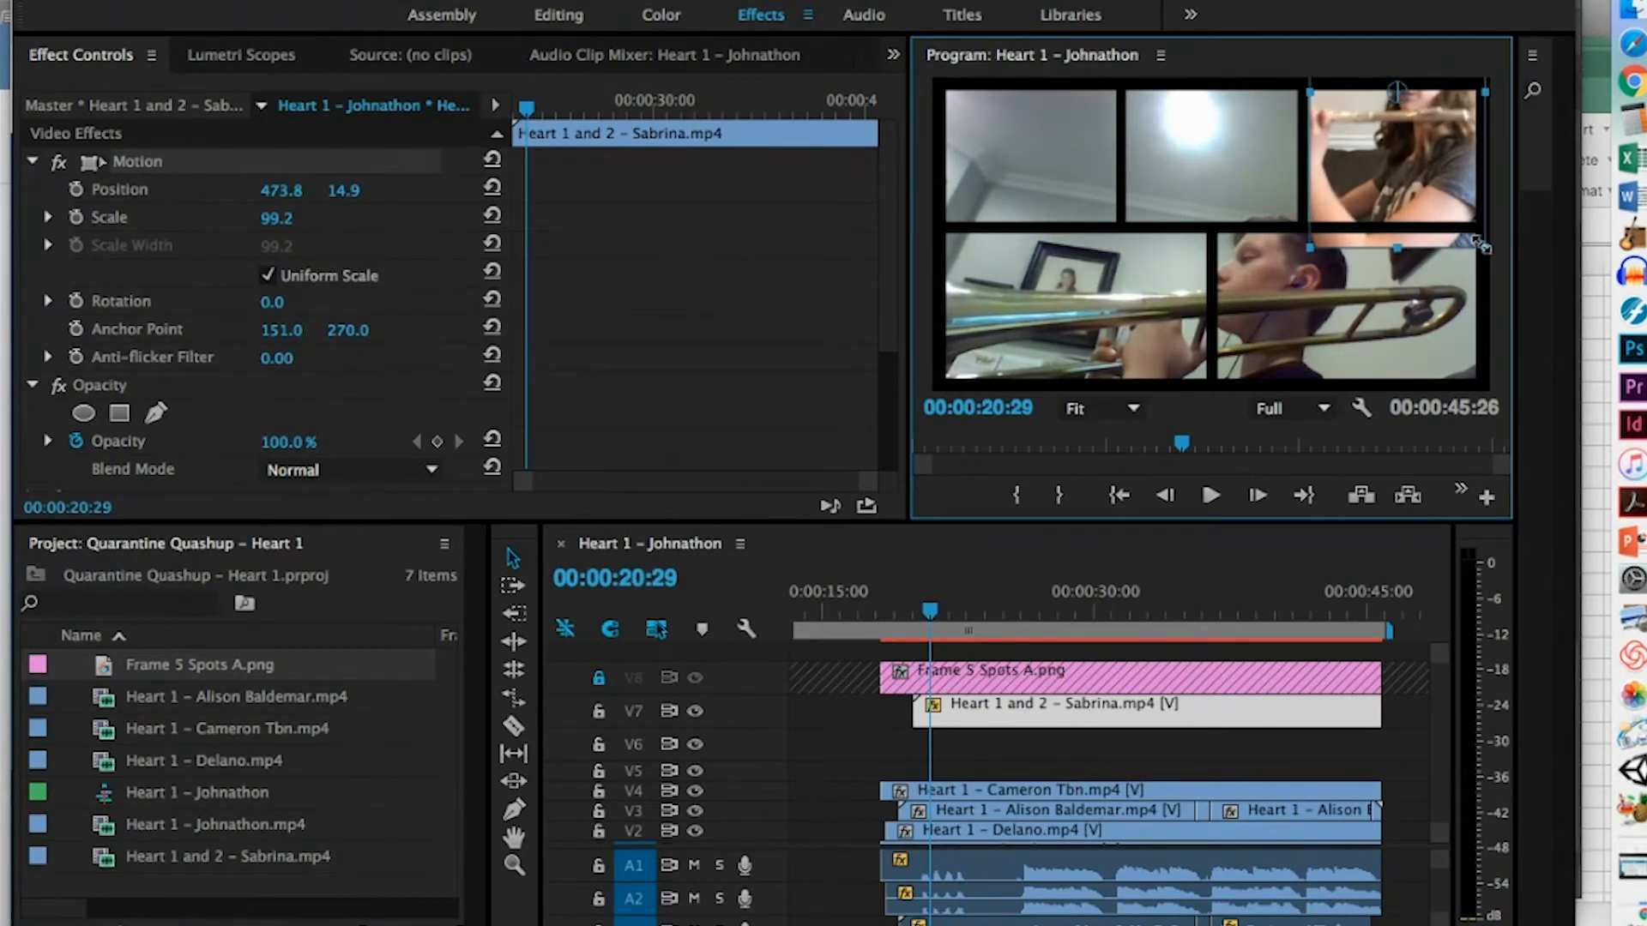
drag(1438, 183, 1428, 158)
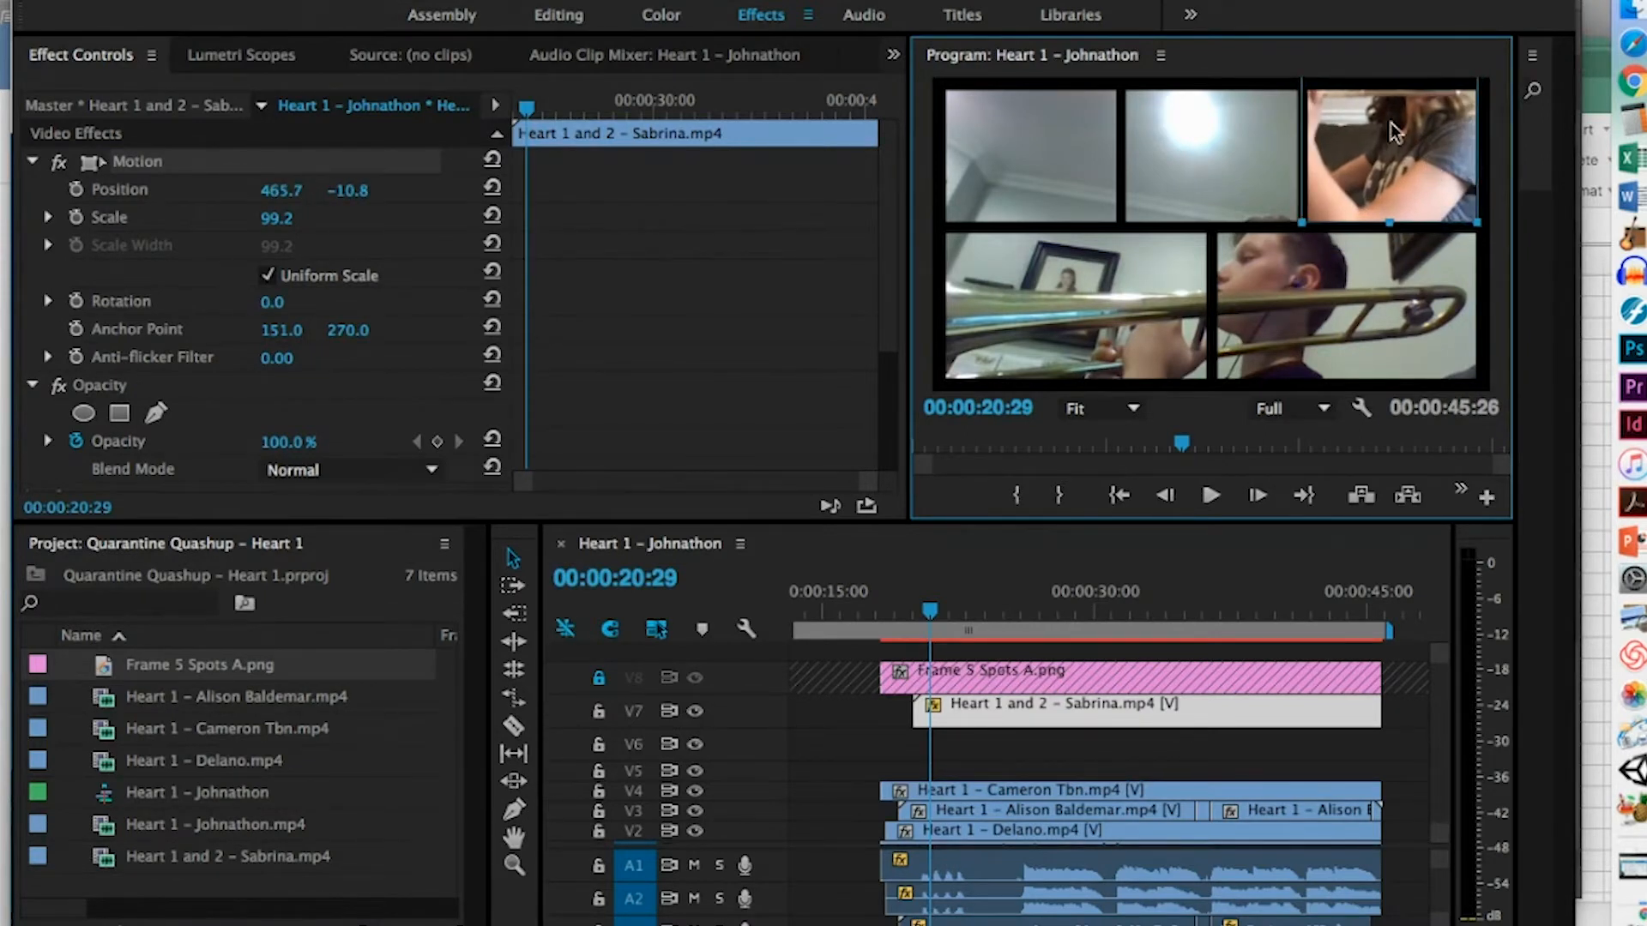
drag(1382, 156, 1412, 199)
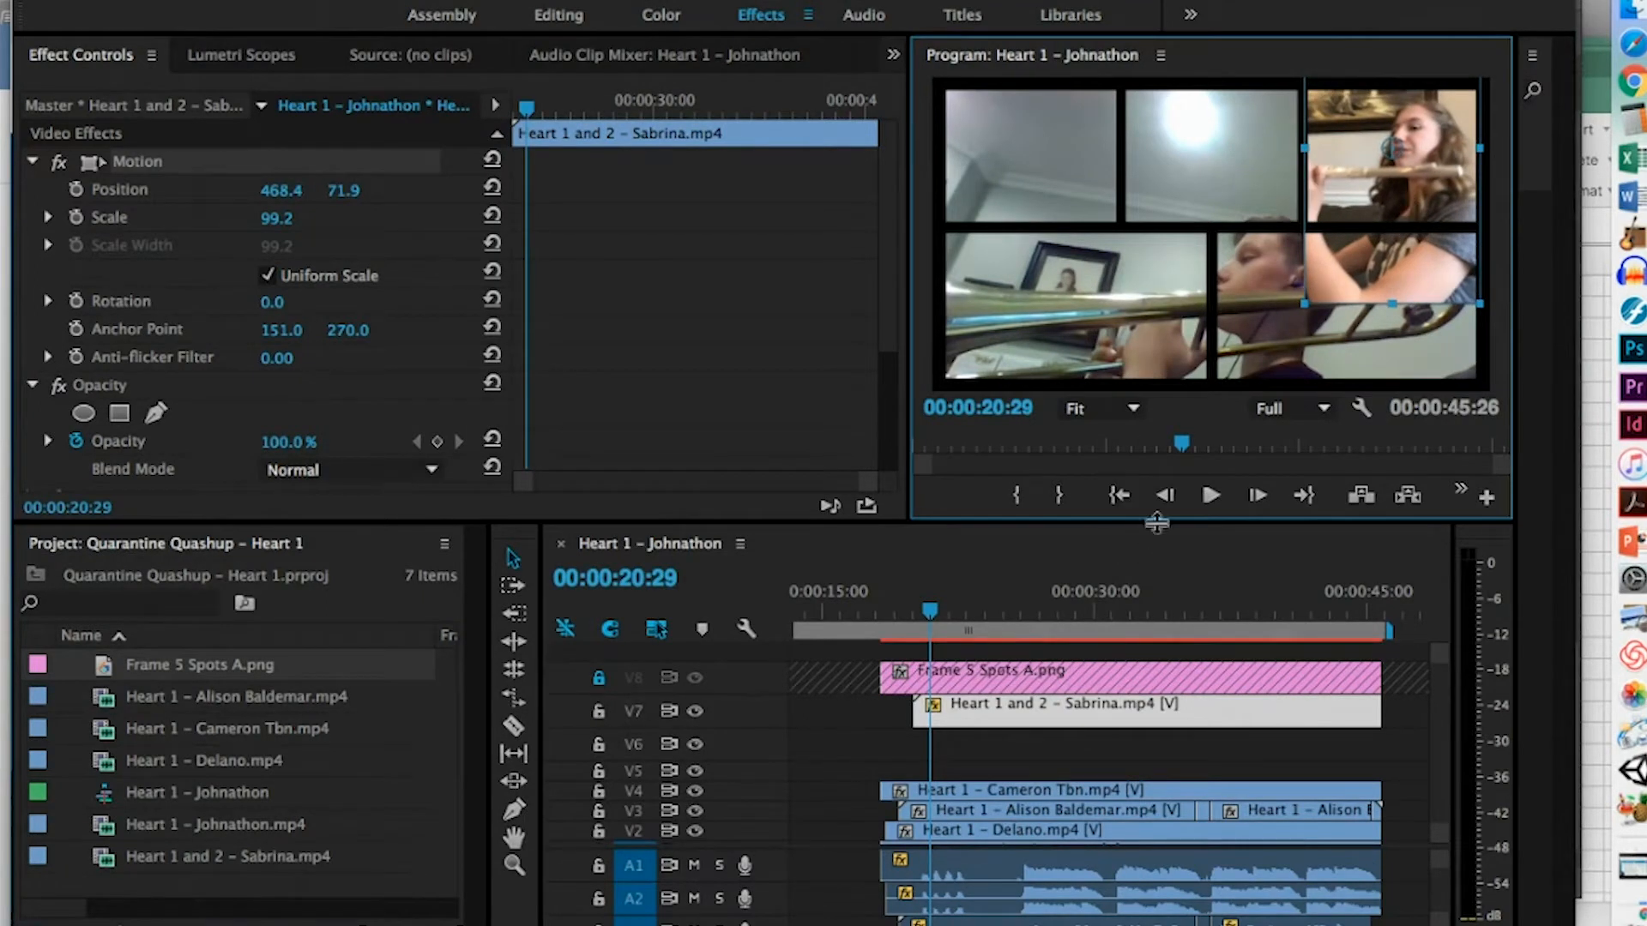
click(1210, 496)
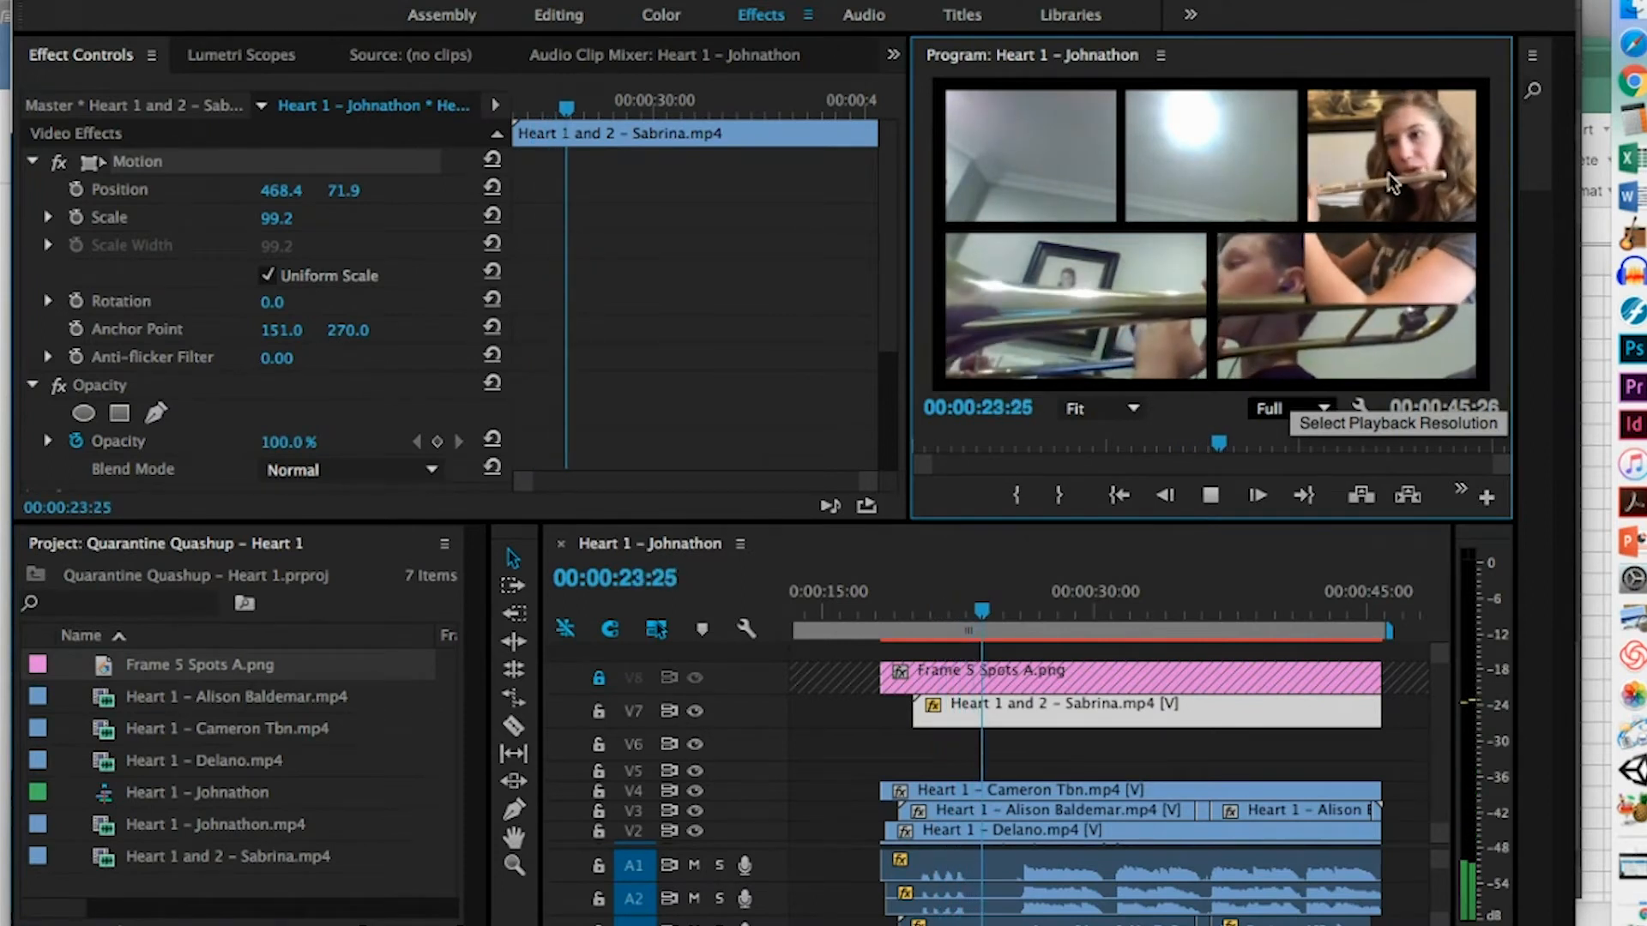
click(1210, 496)
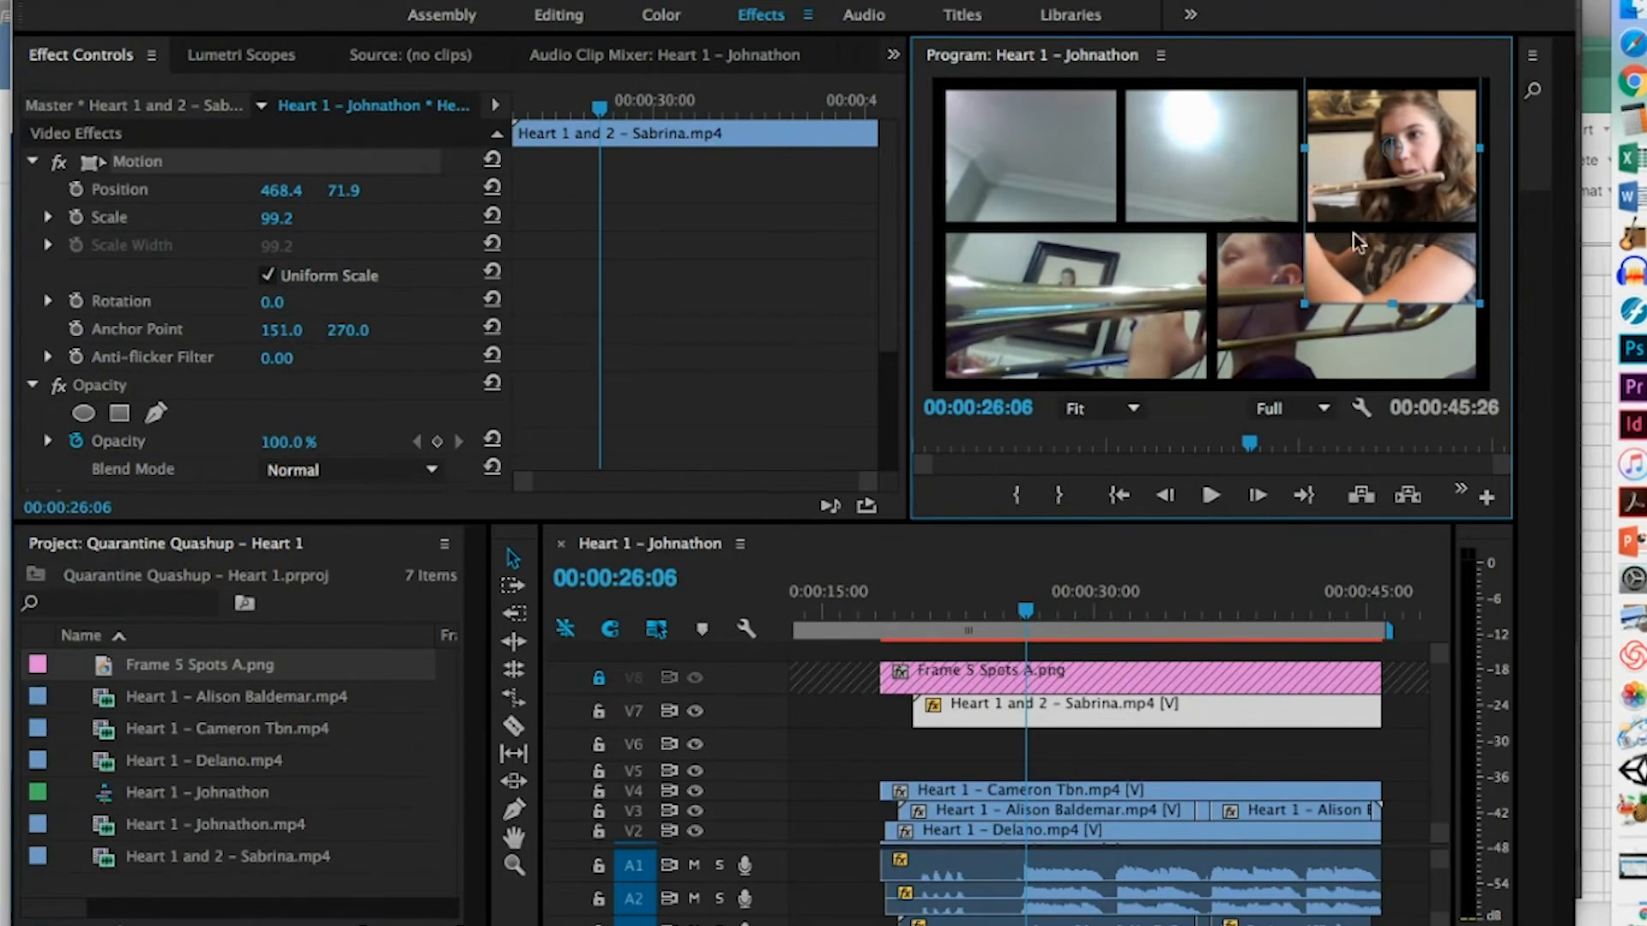
Move the flute clip down to V5, directly above the trombone clip, and lock track V5
drag(1064, 705, 1058, 762)
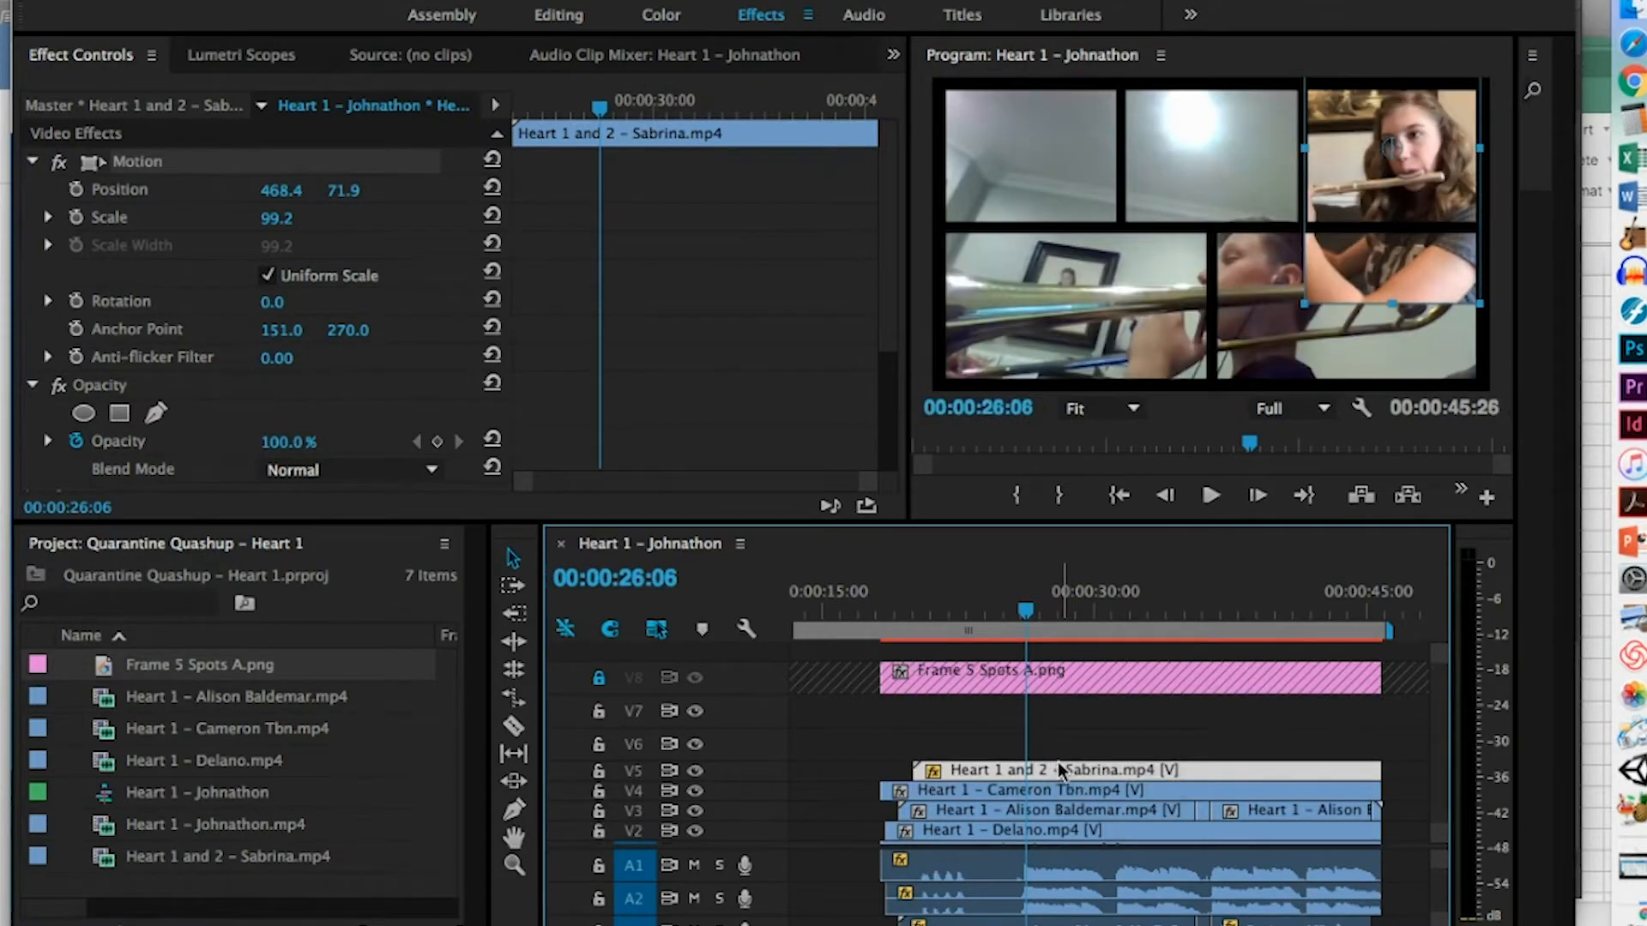
drag(1072, 764, 1072, 771)
click(598, 772)
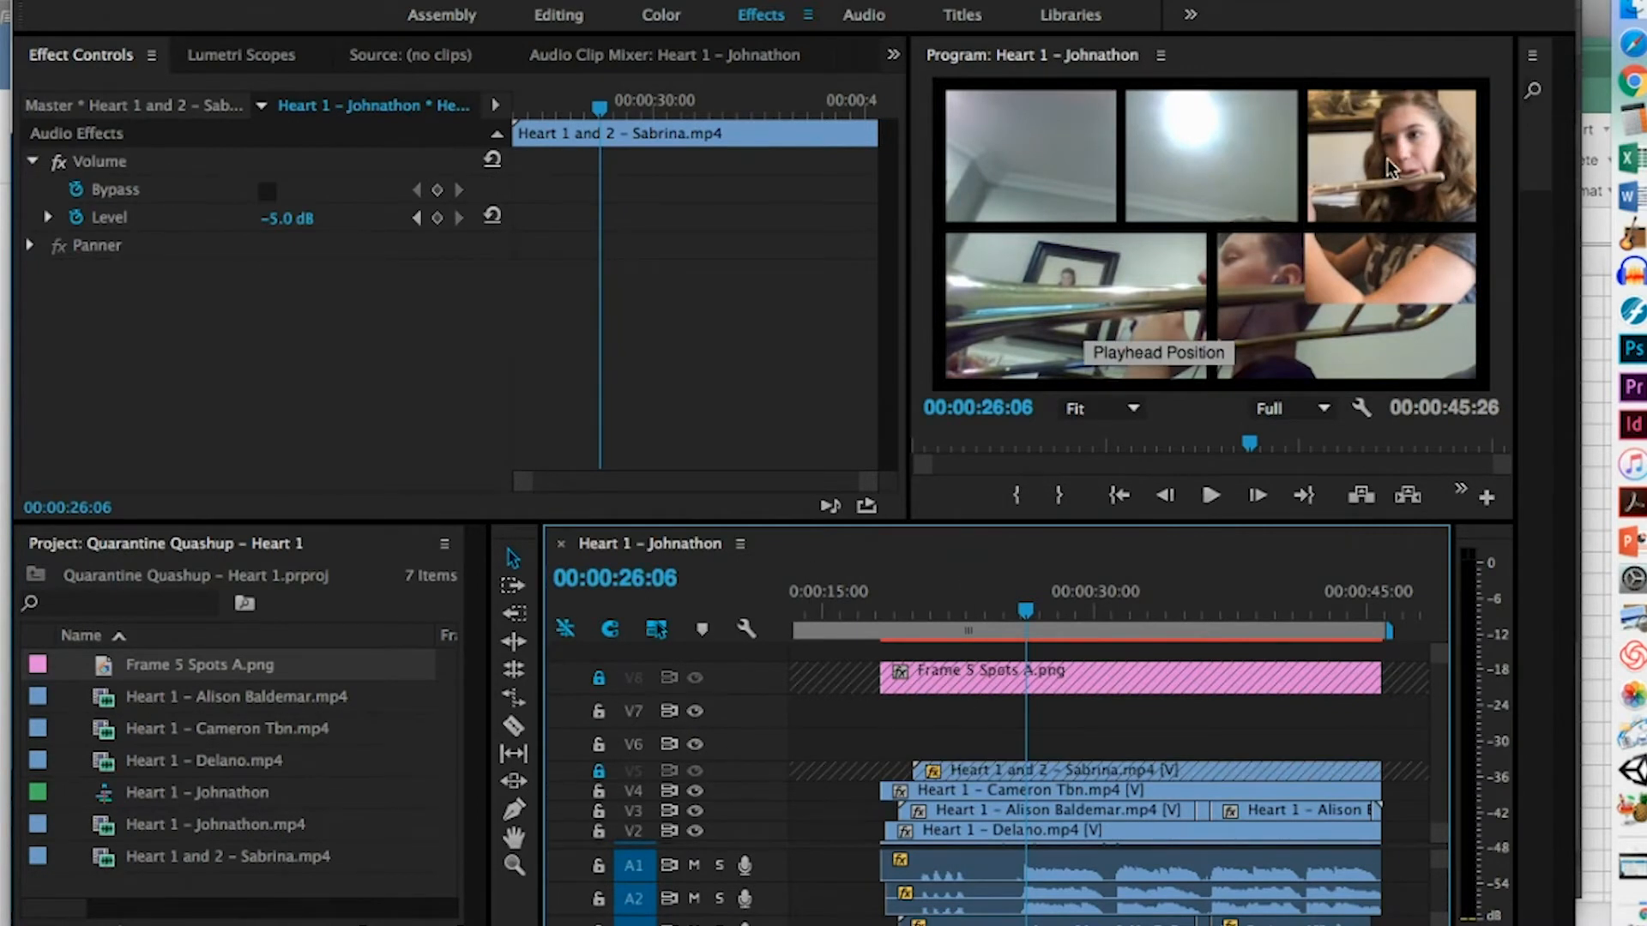
Fit the trombone clip into the upper-middle cell at about 62.7 scale and position 296.2, 51.5, and lock track V4
click(1067, 337)
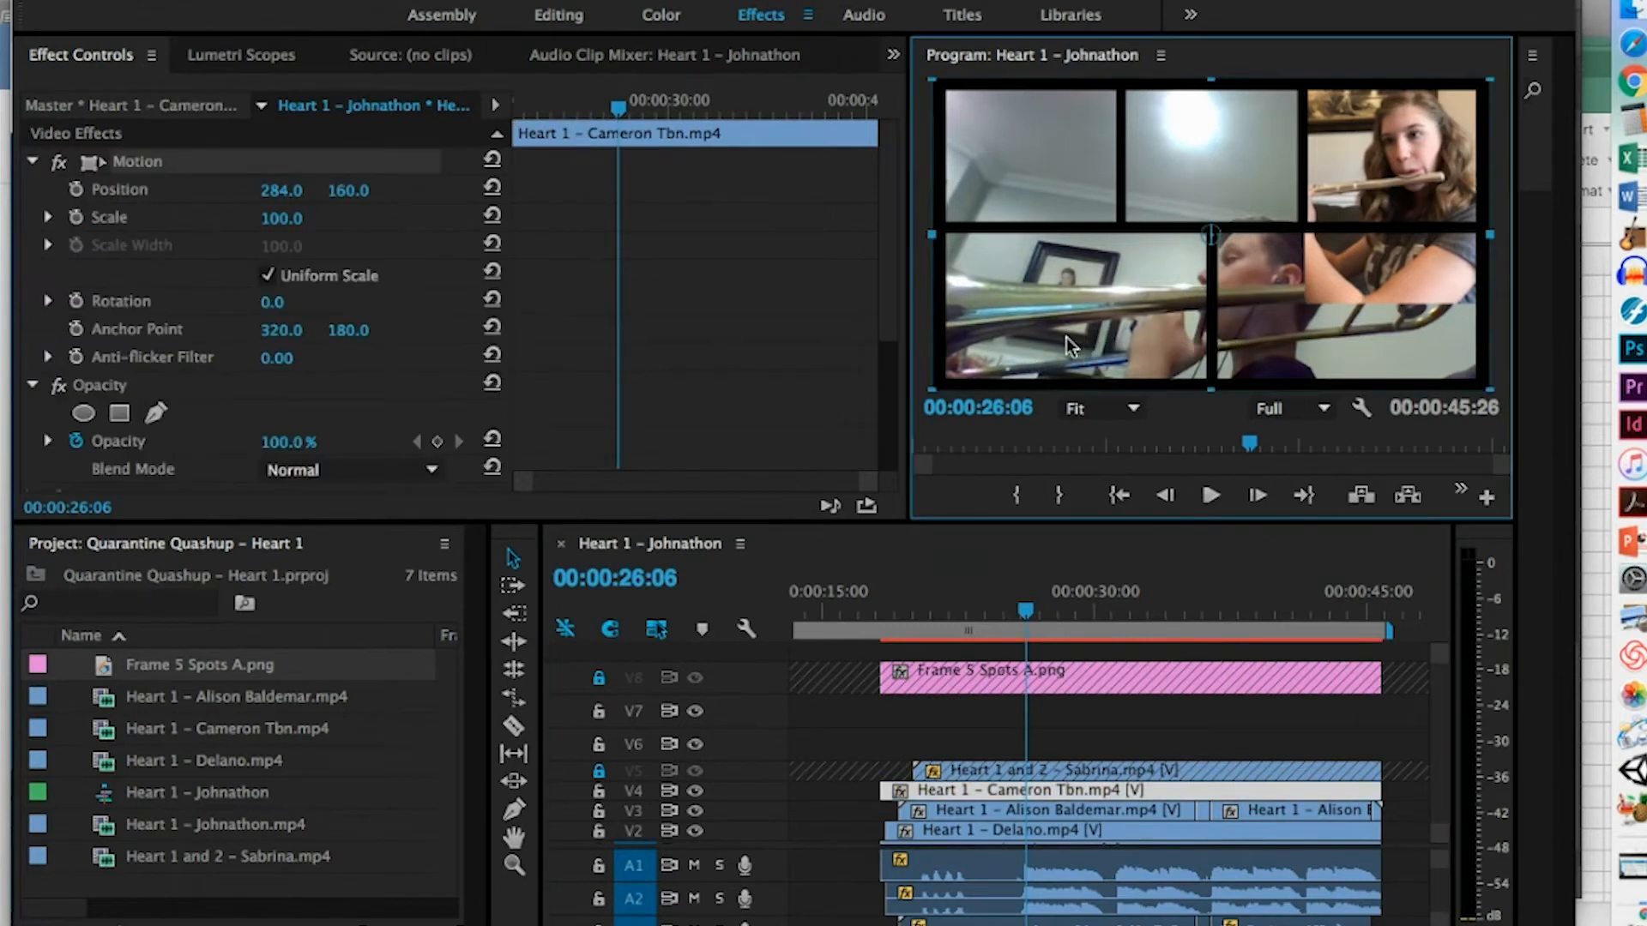
drag(933, 79, 1084, 168)
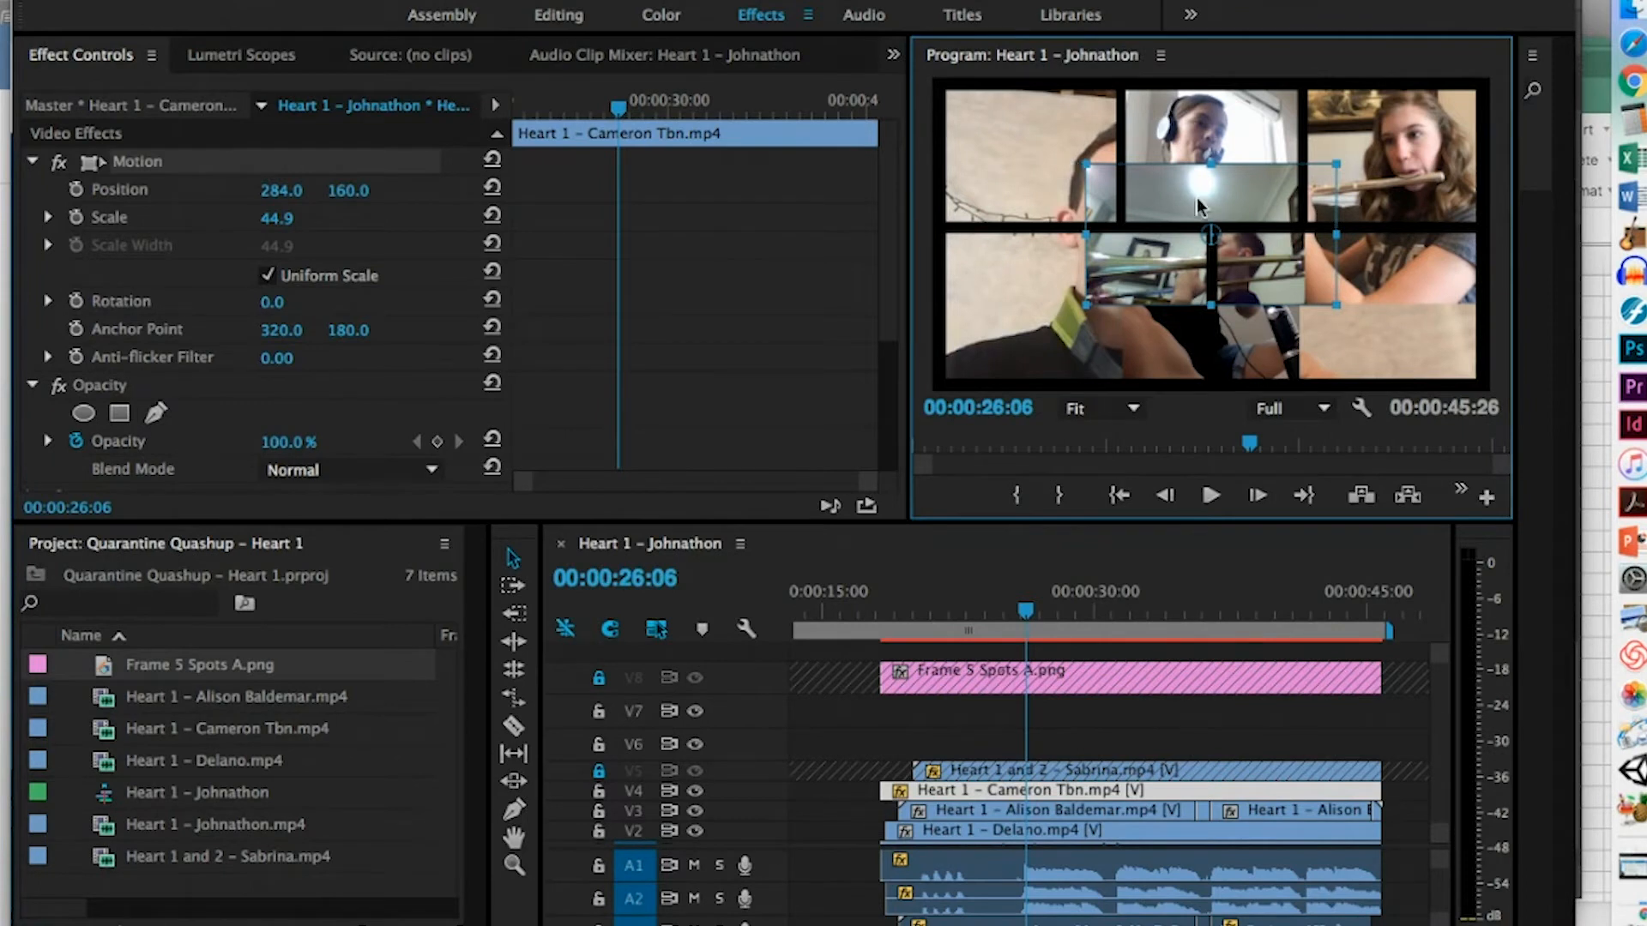
drag(1175, 192, 1165, 132)
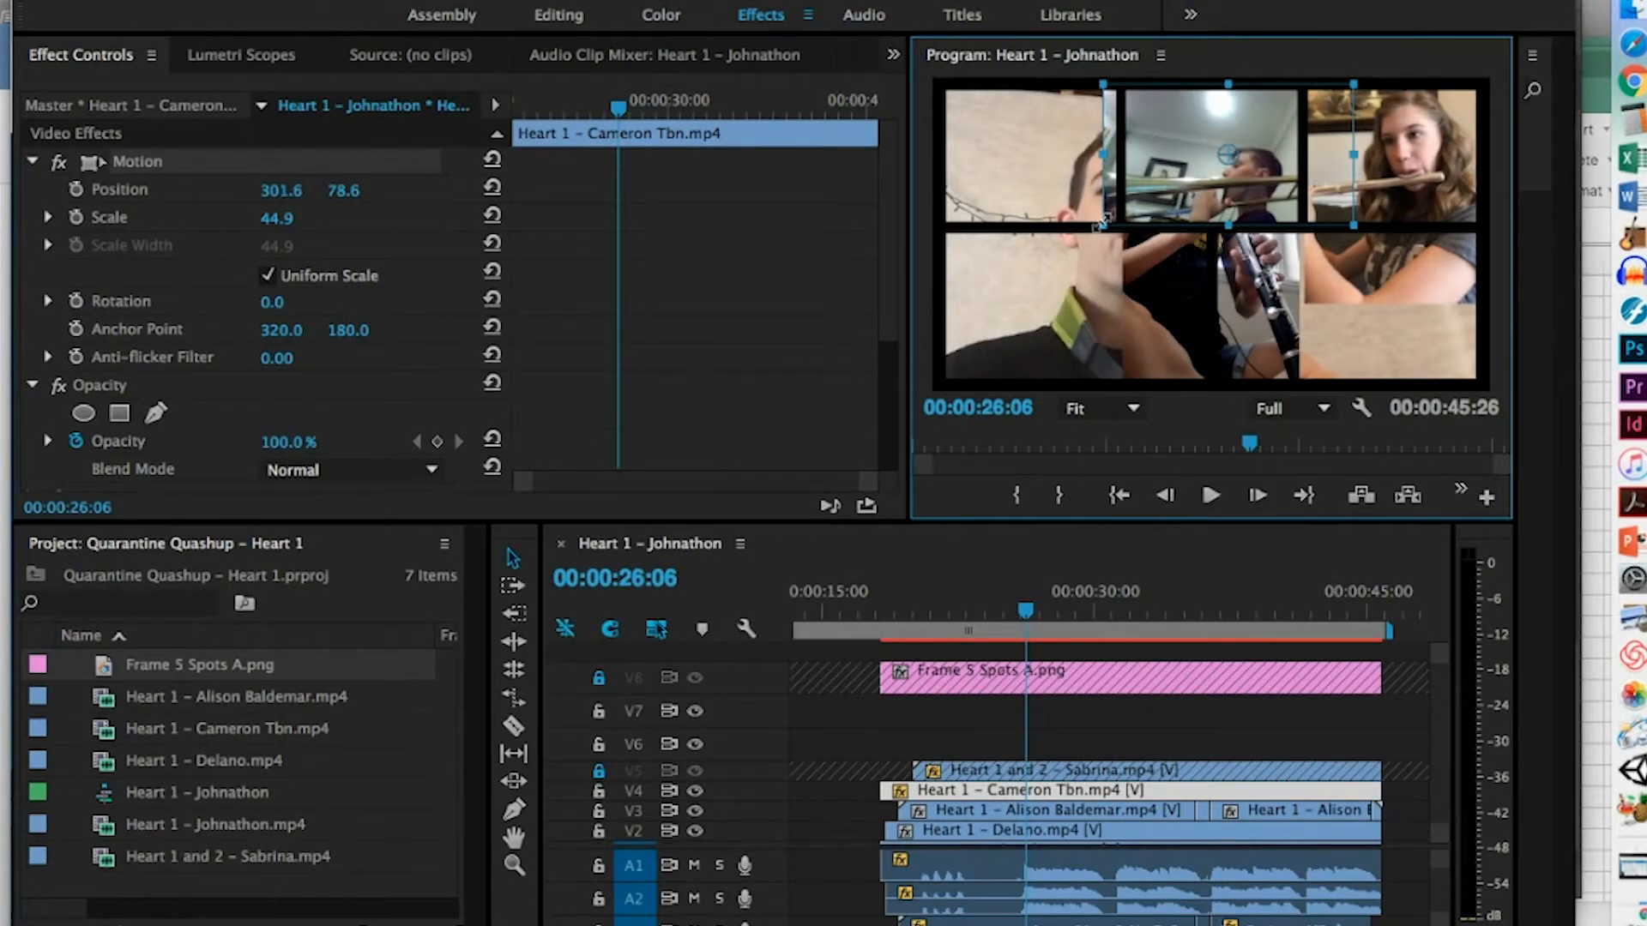
drag(1095, 230, 1088, 249)
drag(1186, 197, 1186, 166)
drag(1186, 166, 1181, 169)
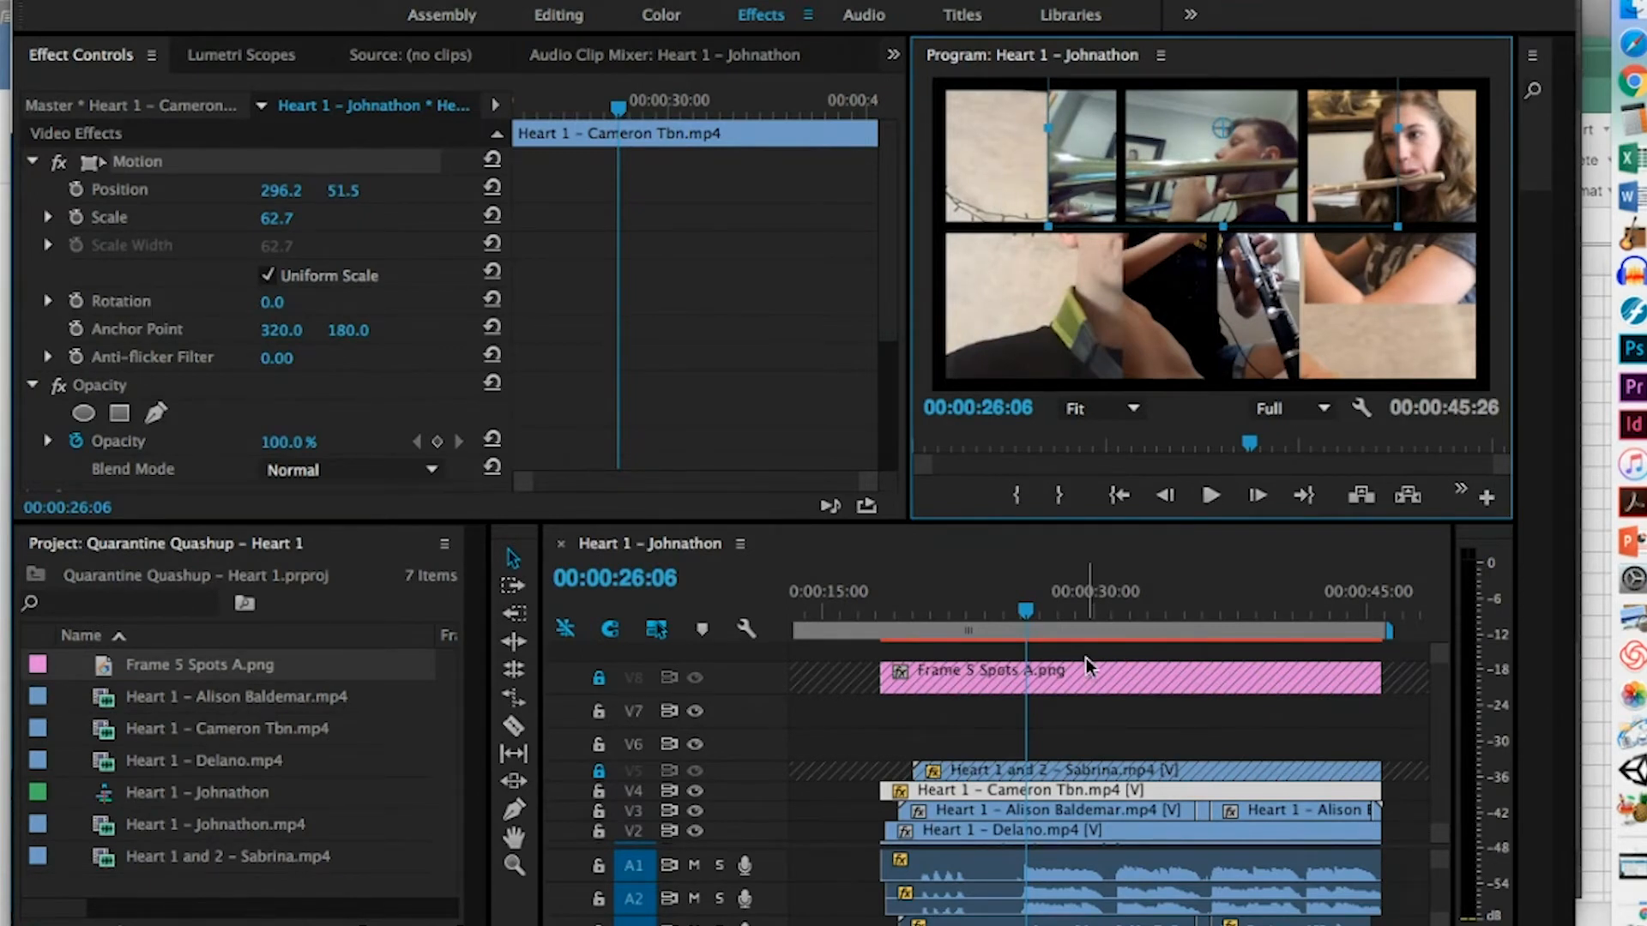
click(598, 790)
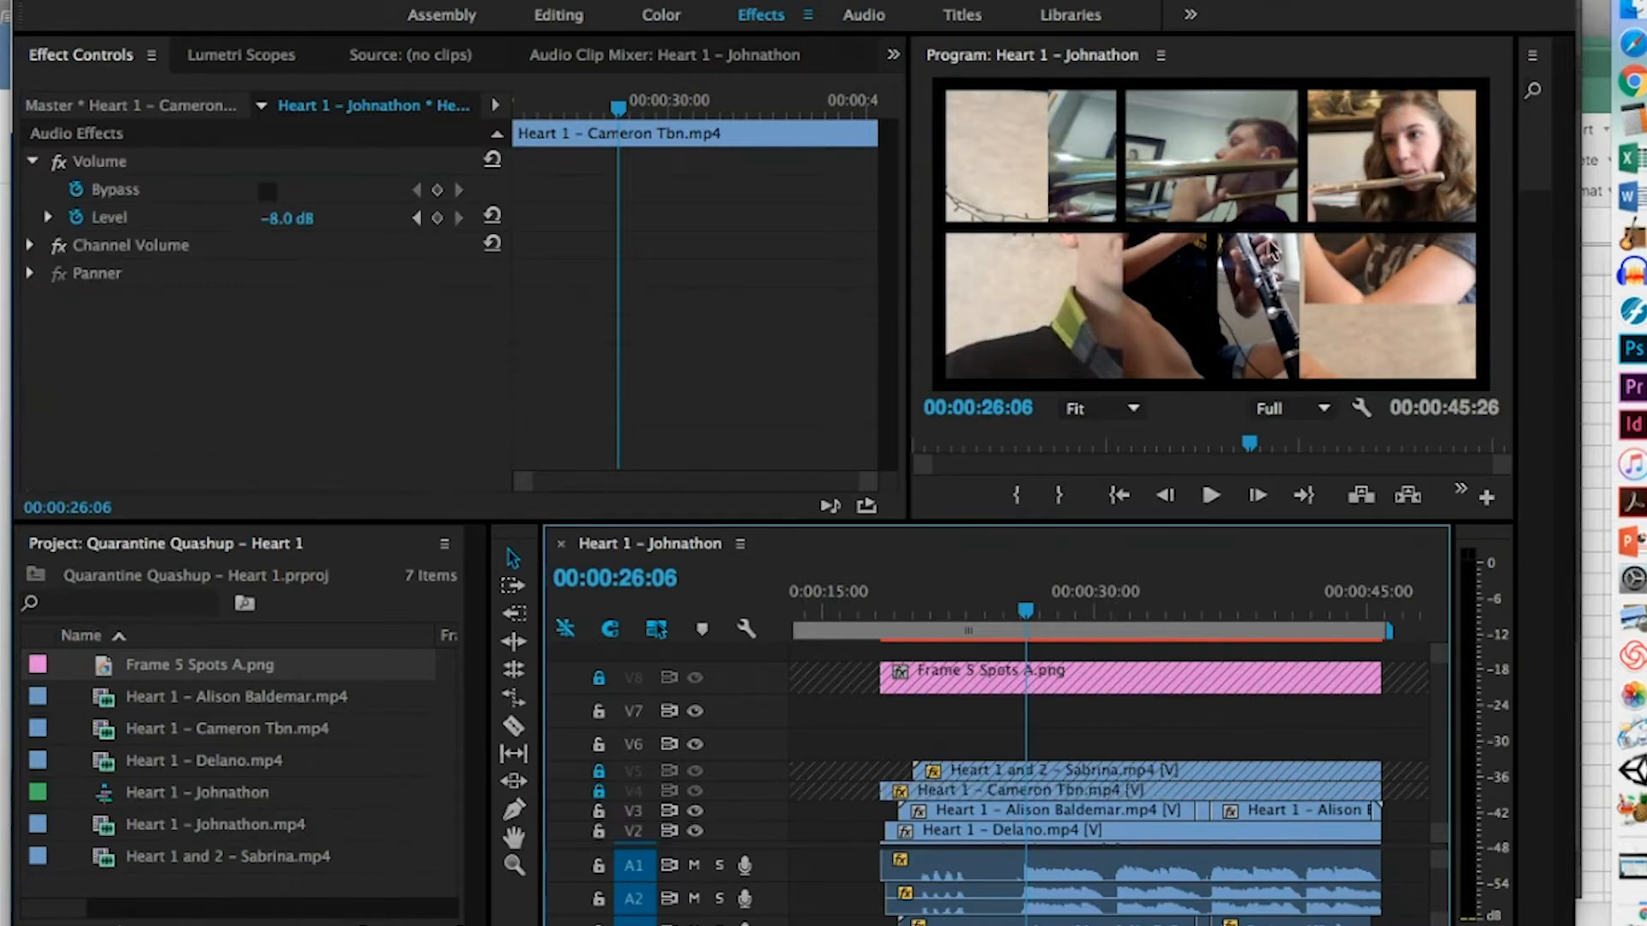
Fit the first clarinet clip on V3 into the frame's upper-left cell at about 98.3 scale and position 101.0, 158.6
click(1194, 319)
click(1195, 321)
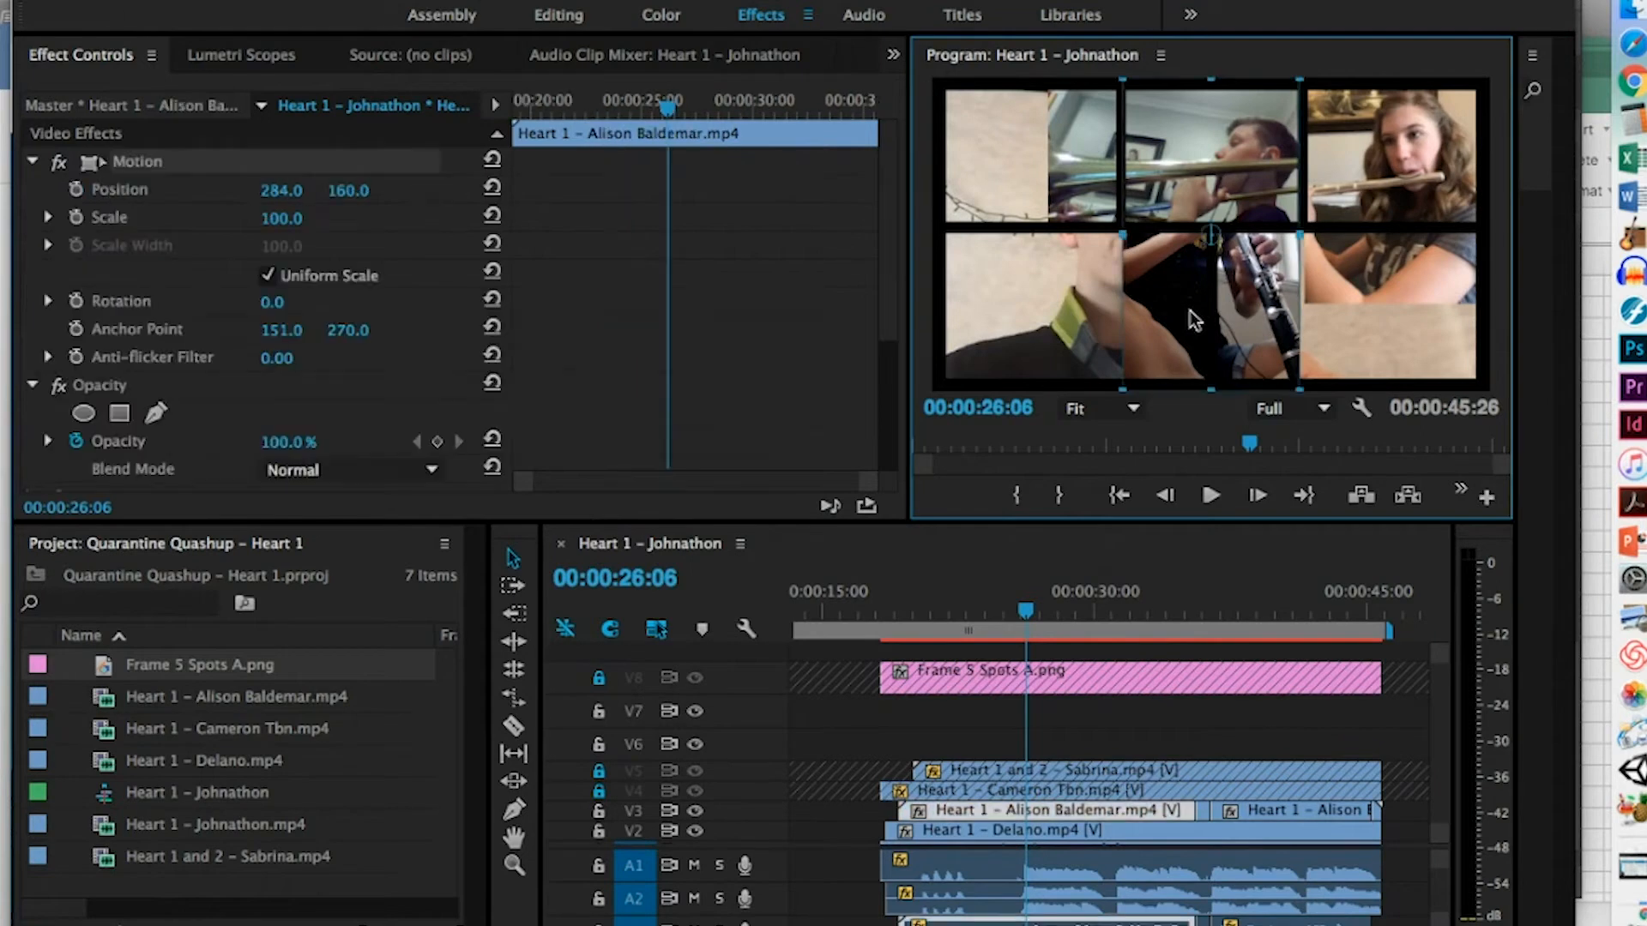
drag(1239, 301, 1081, 308)
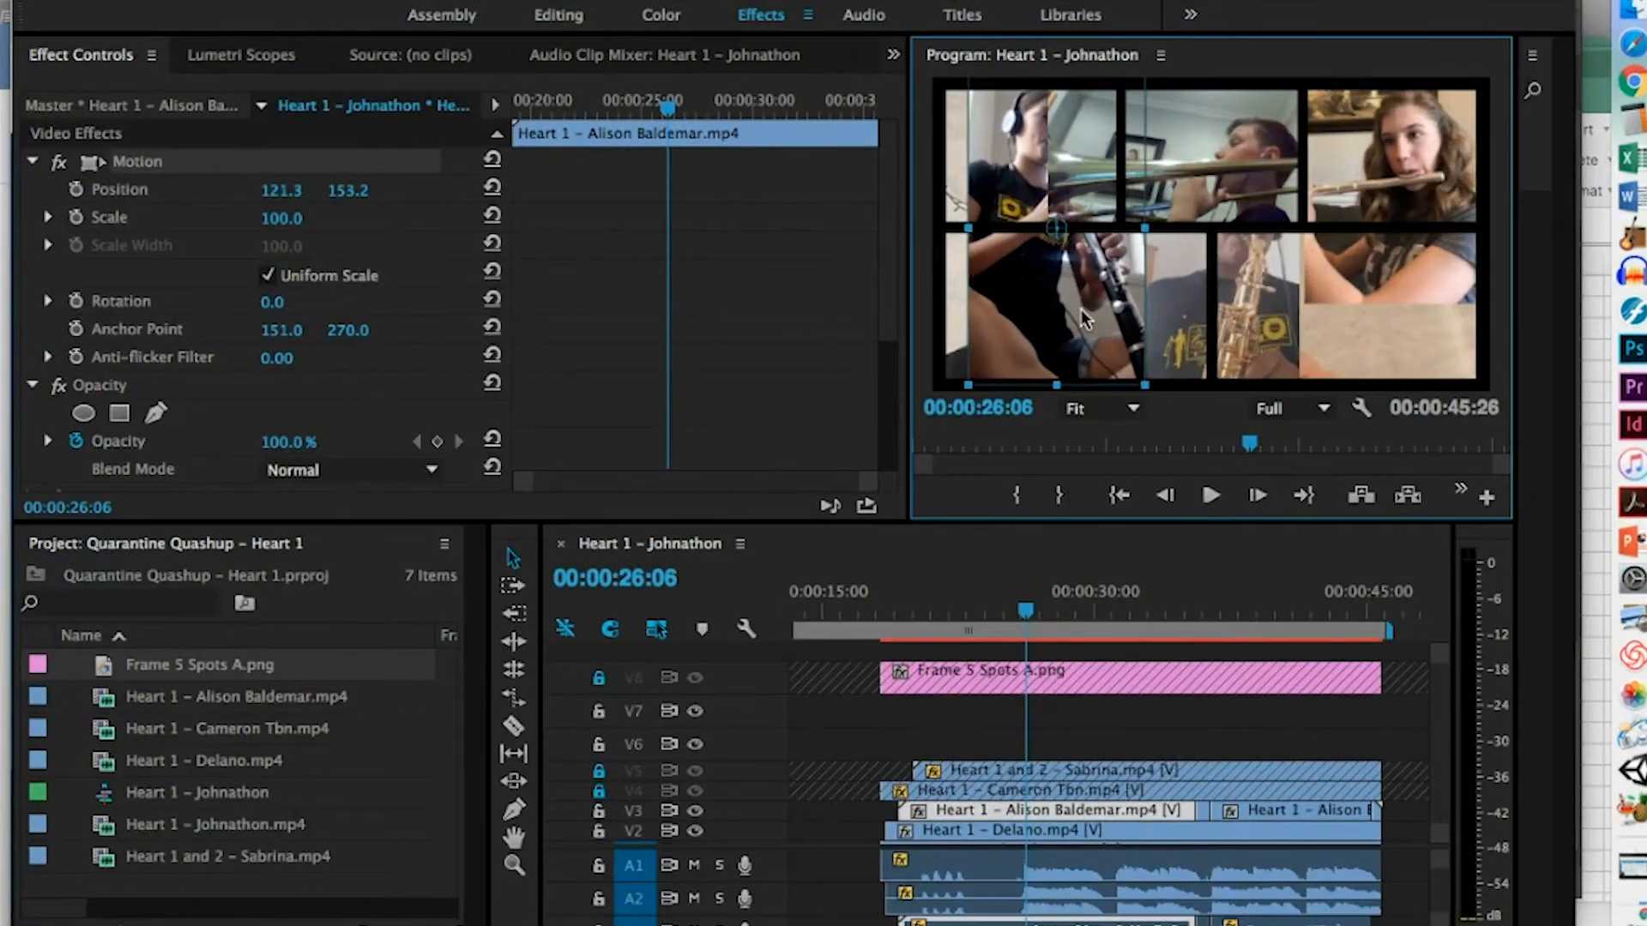
mouse_move(1141, 382)
mouse_down()
mouse_move(1121, 360)
mouse_move(1136, 375)
mouse_up()
drag(1044, 336, 1023, 343)
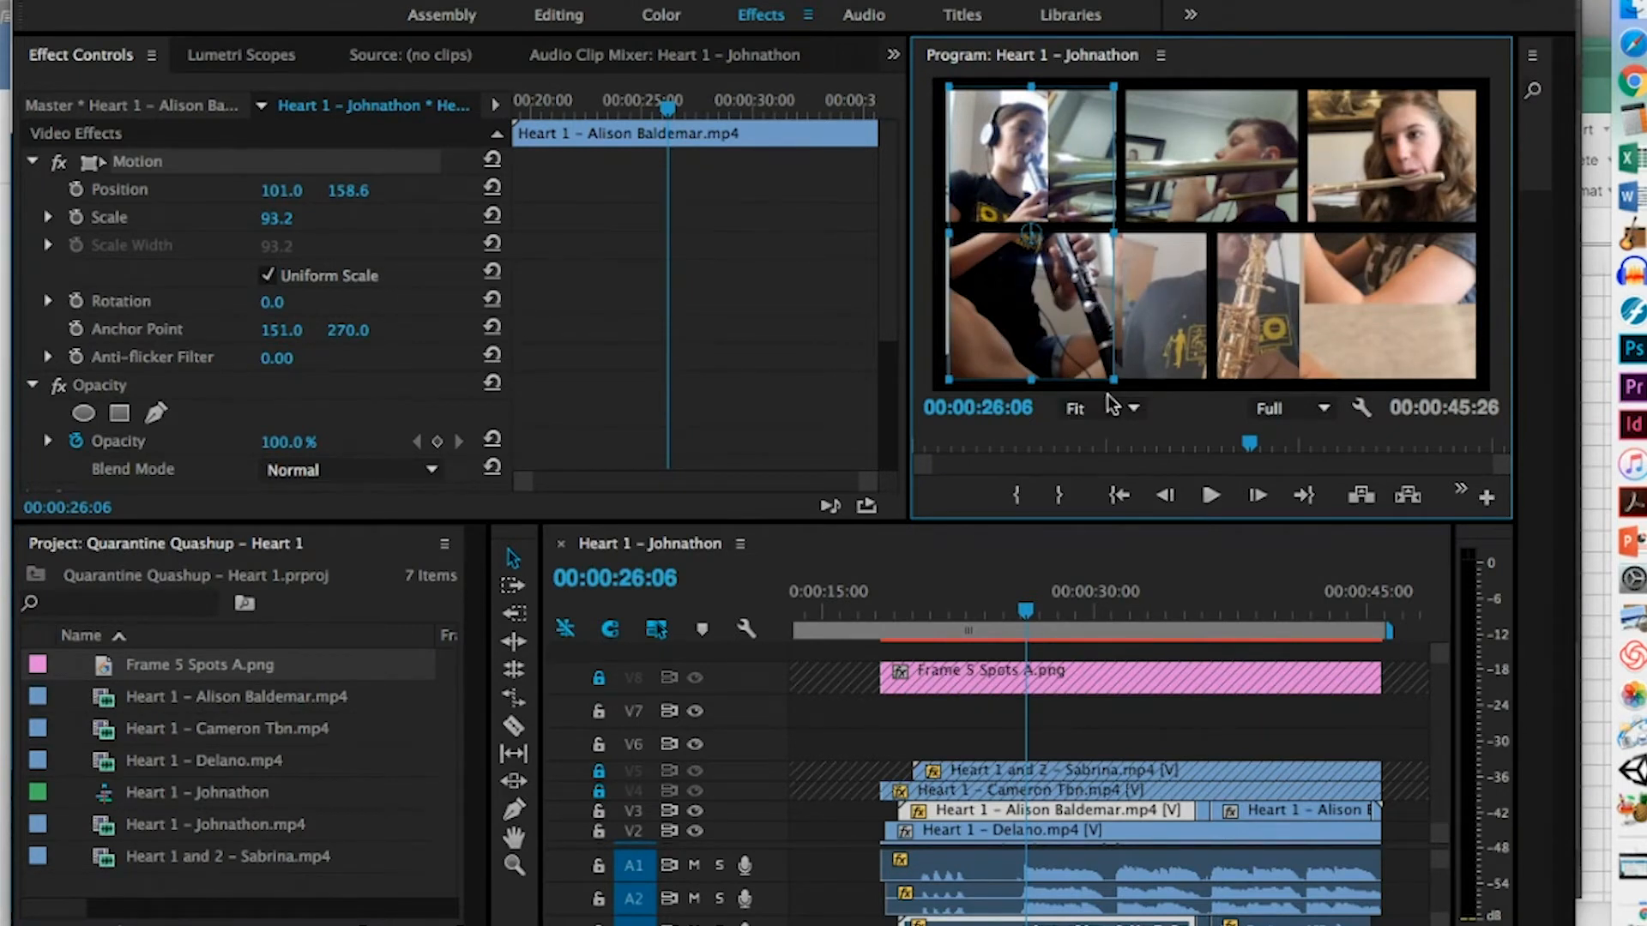
drag(1109, 379, 1118, 390)
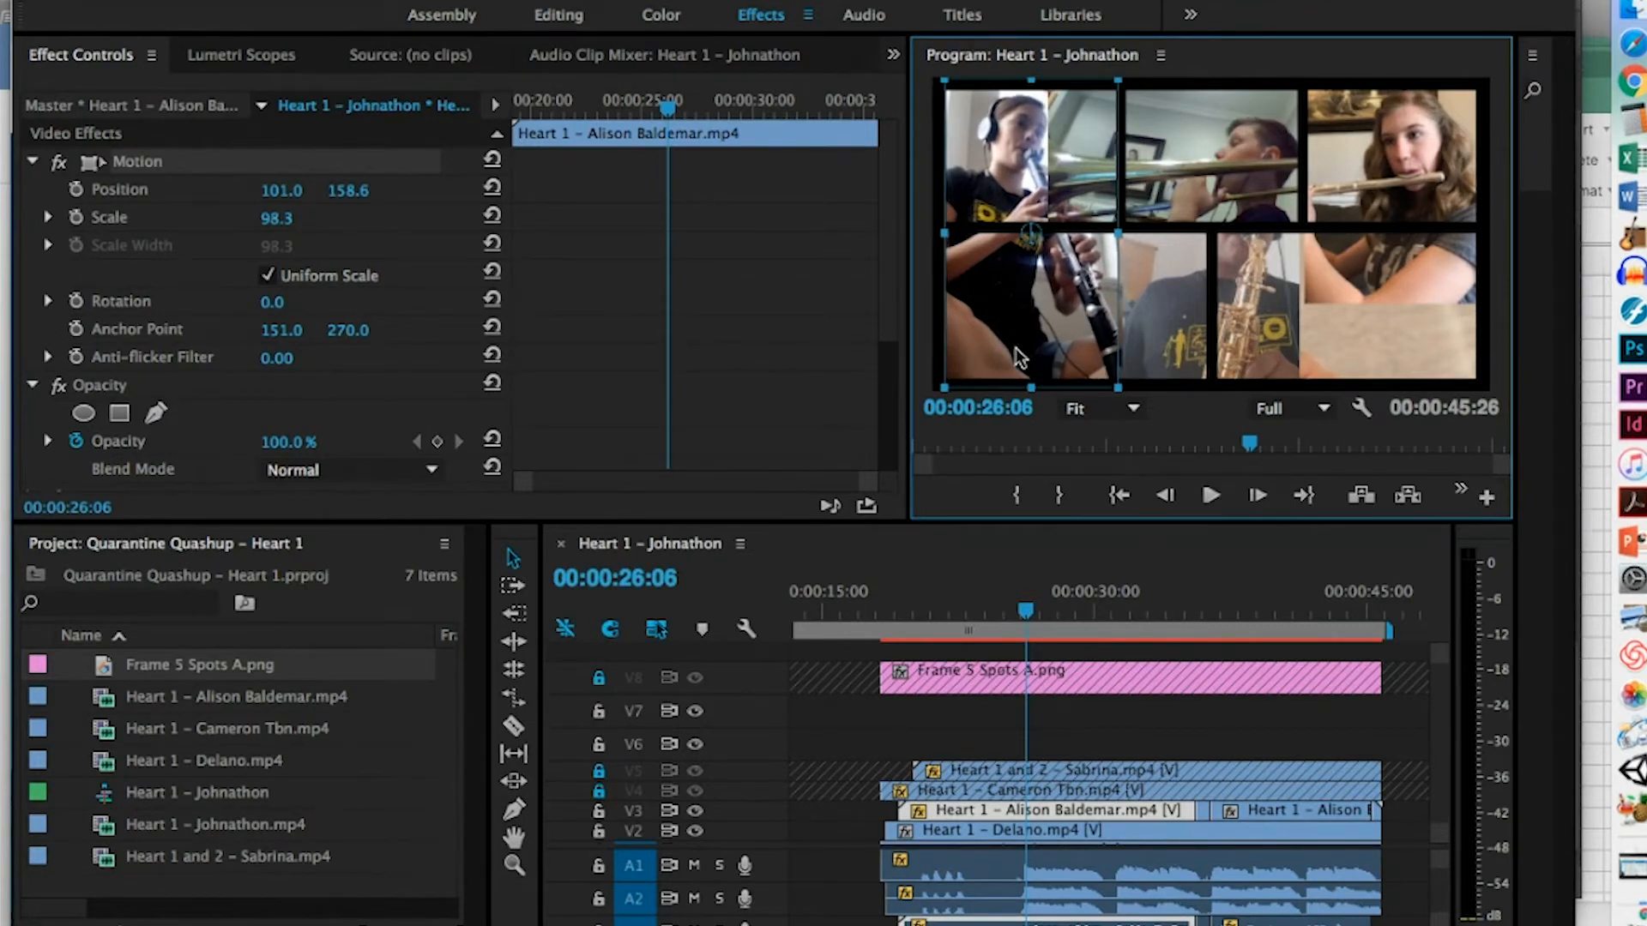
Nudge the first clarinet clip within the frame's upper-left cell to position 99.6, 158.6
drag(1038, 348, 1034, 348)
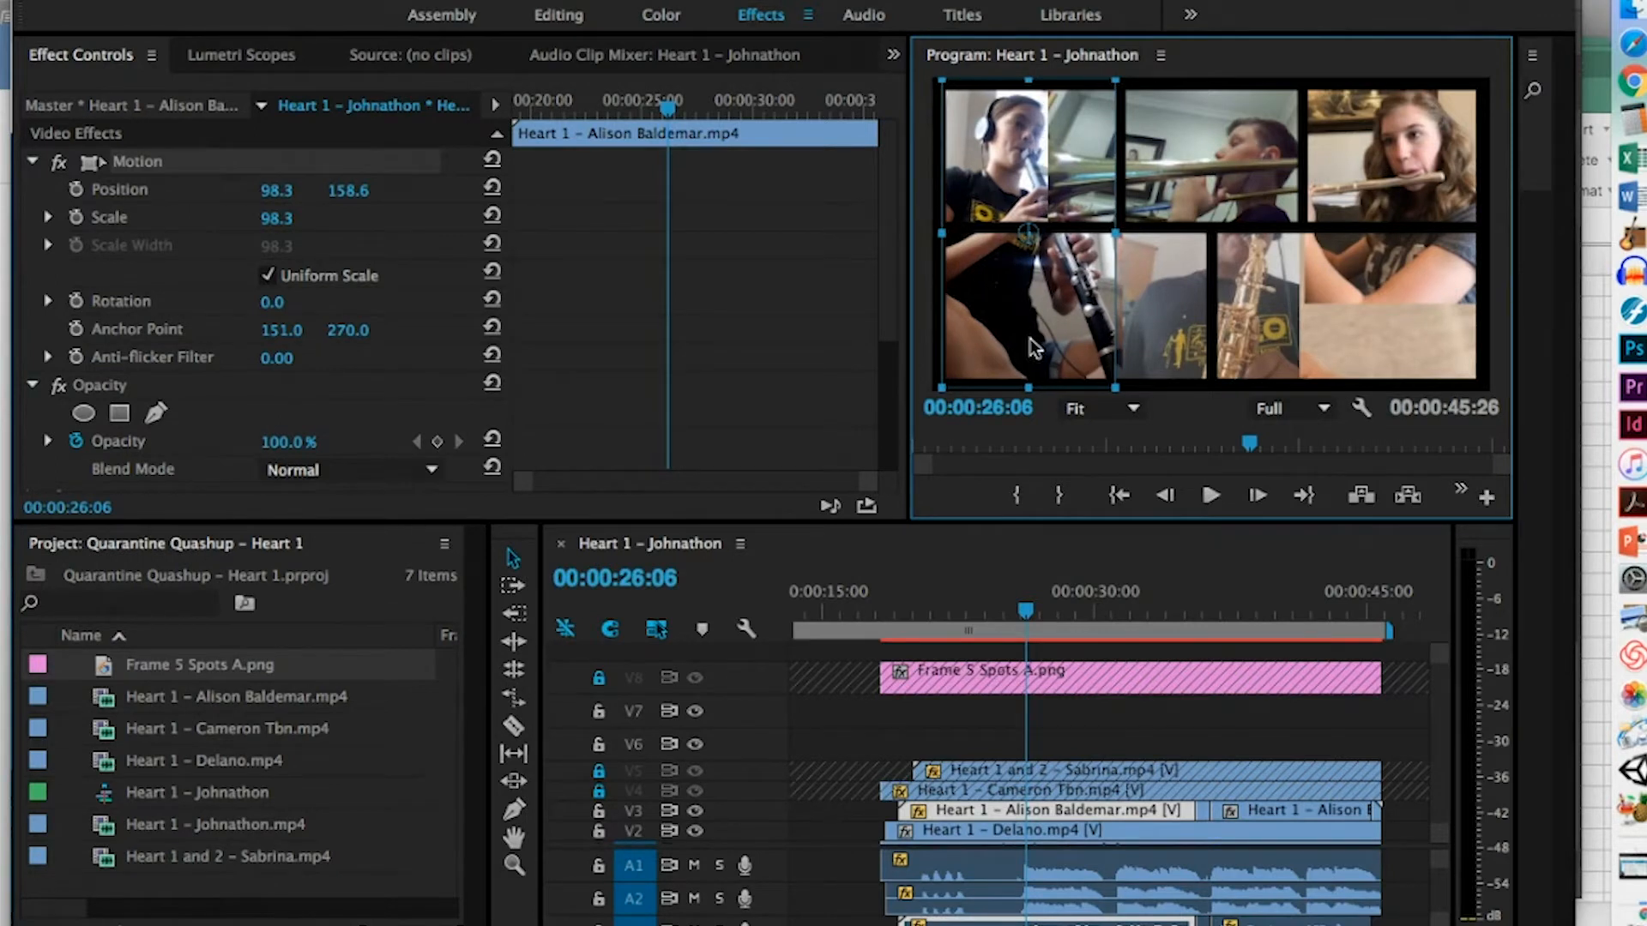
drag(1035, 346, 1036, 348)
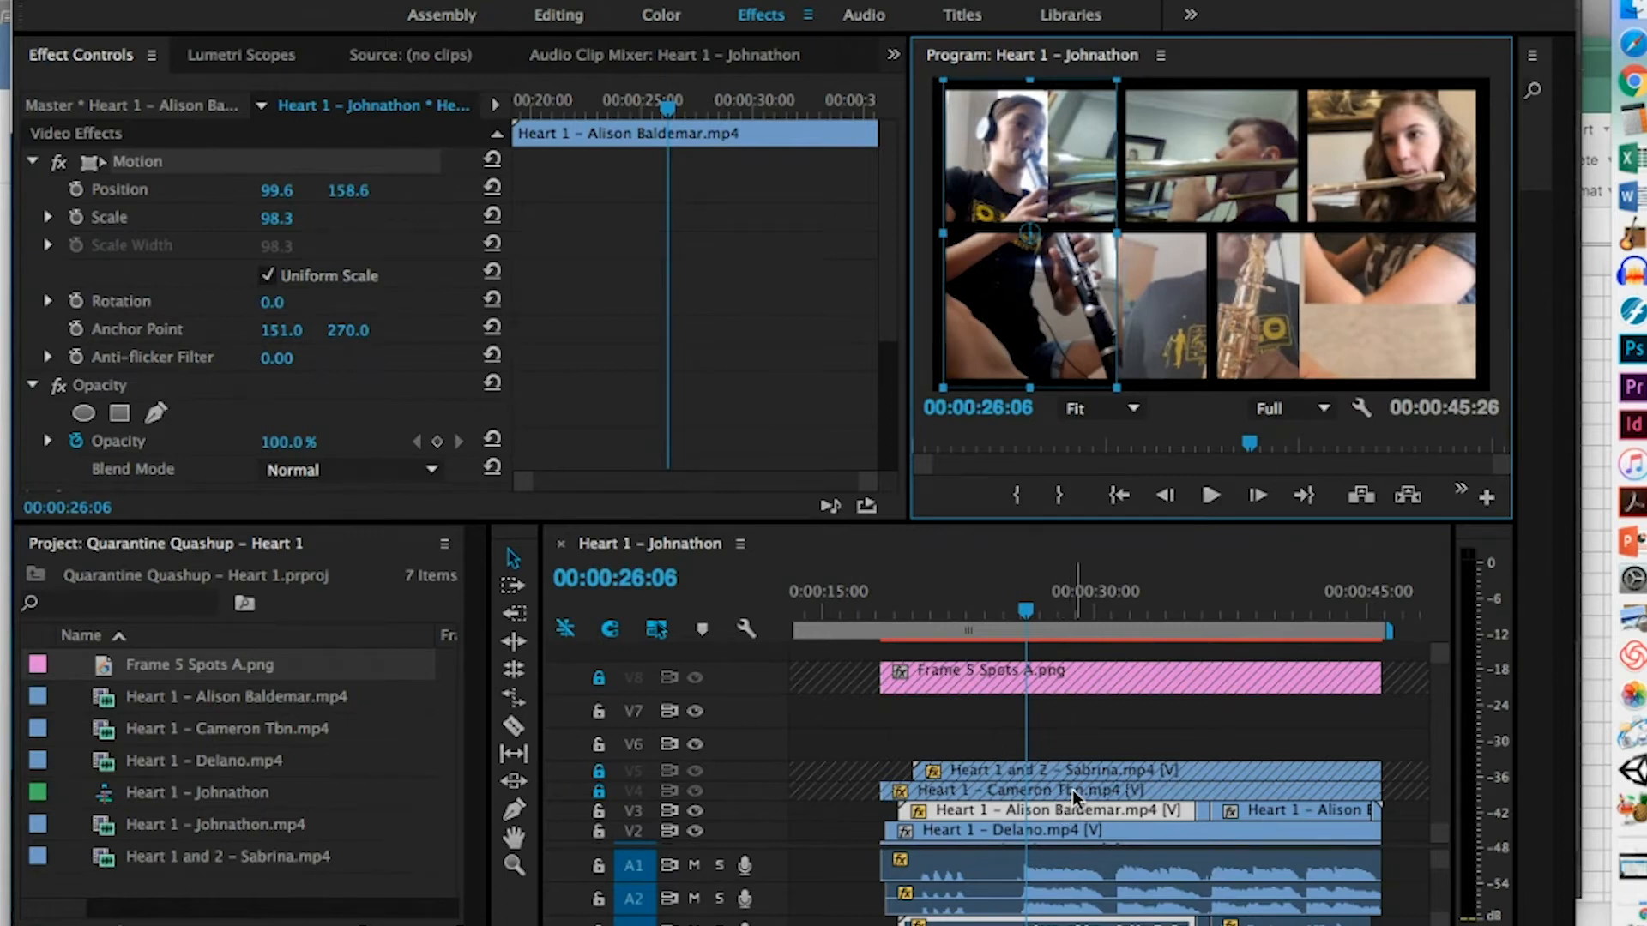
Unlock tracks V5 and V4 and move the flute clip up to V6
click(599, 770)
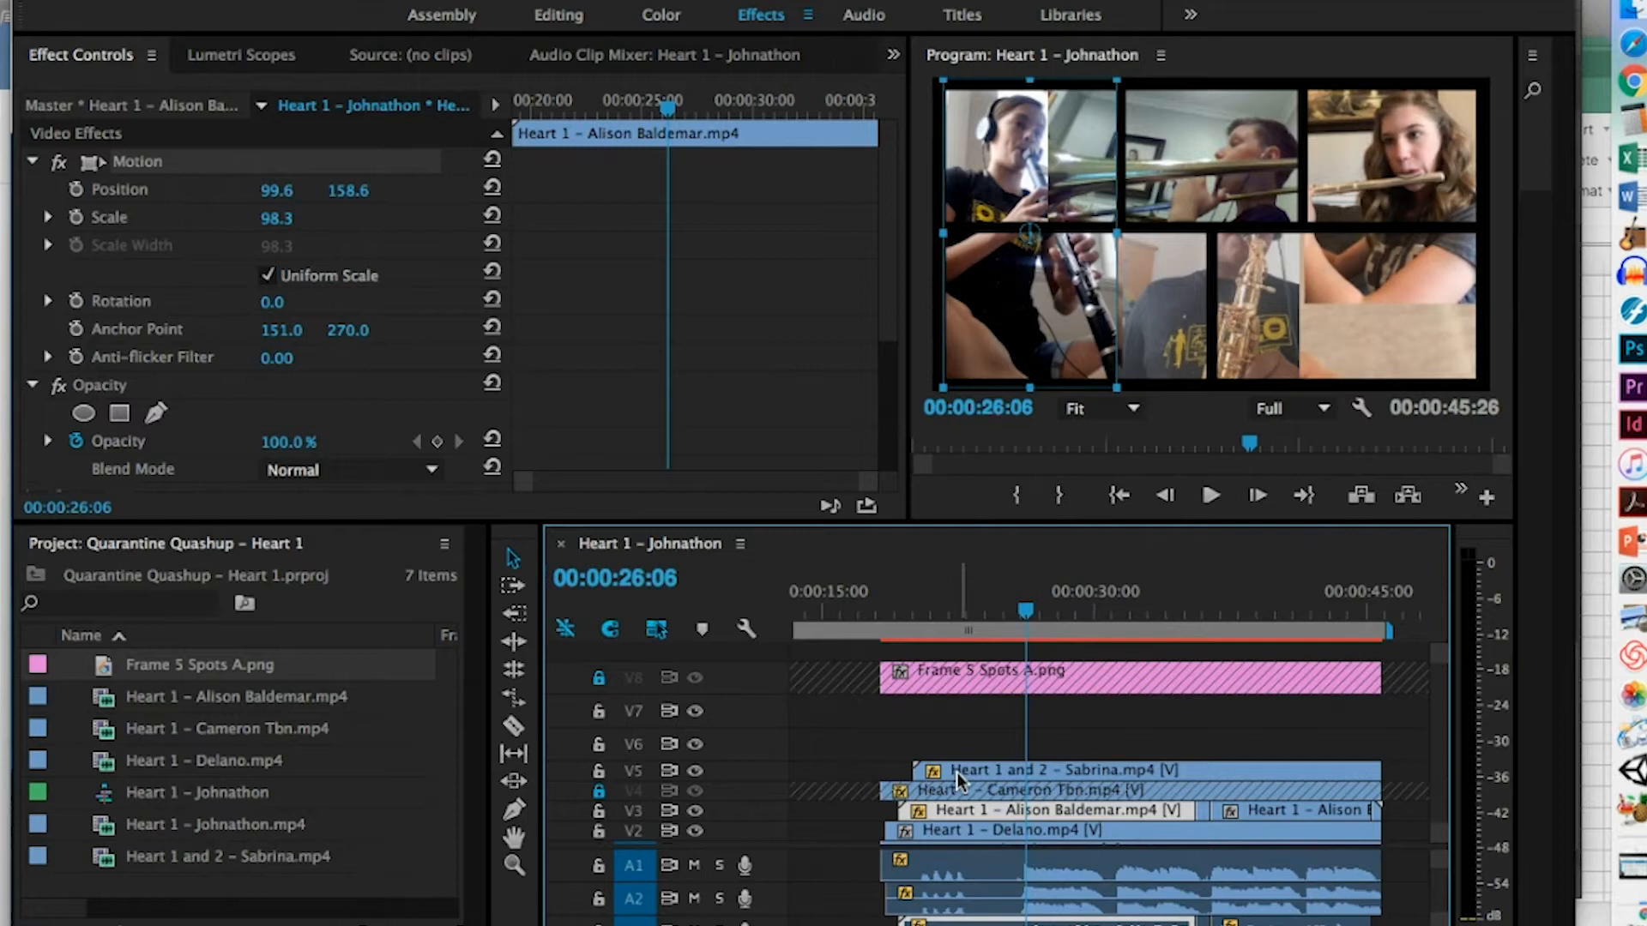
click(598, 791)
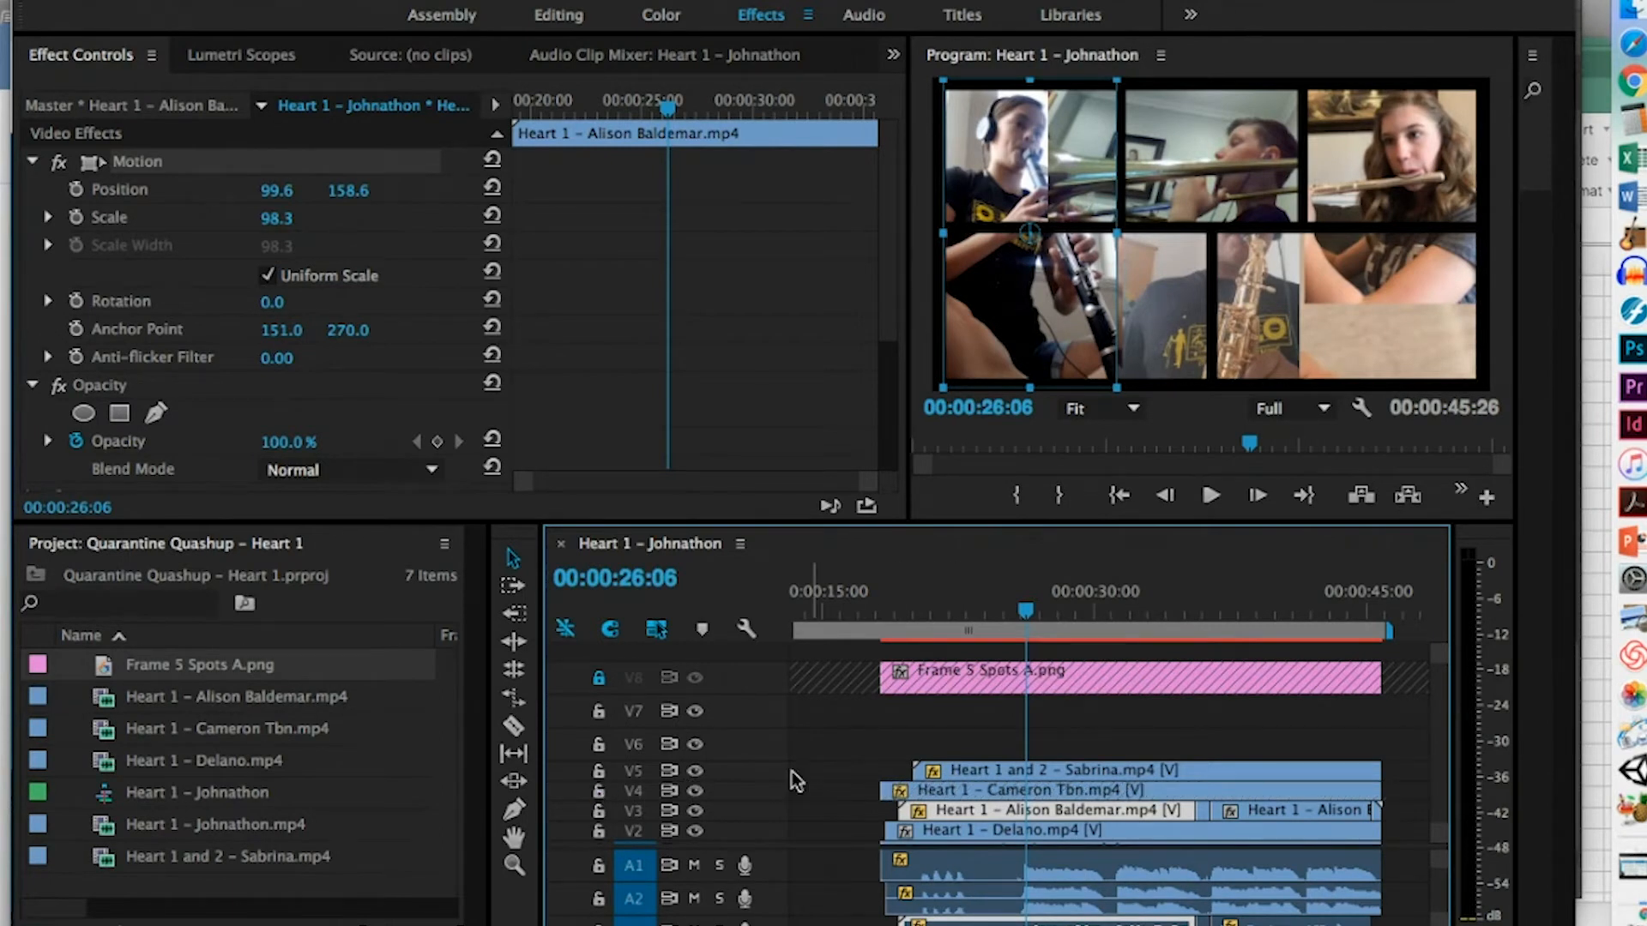
click(1035, 770)
drag(1036, 770, 1034, 745)
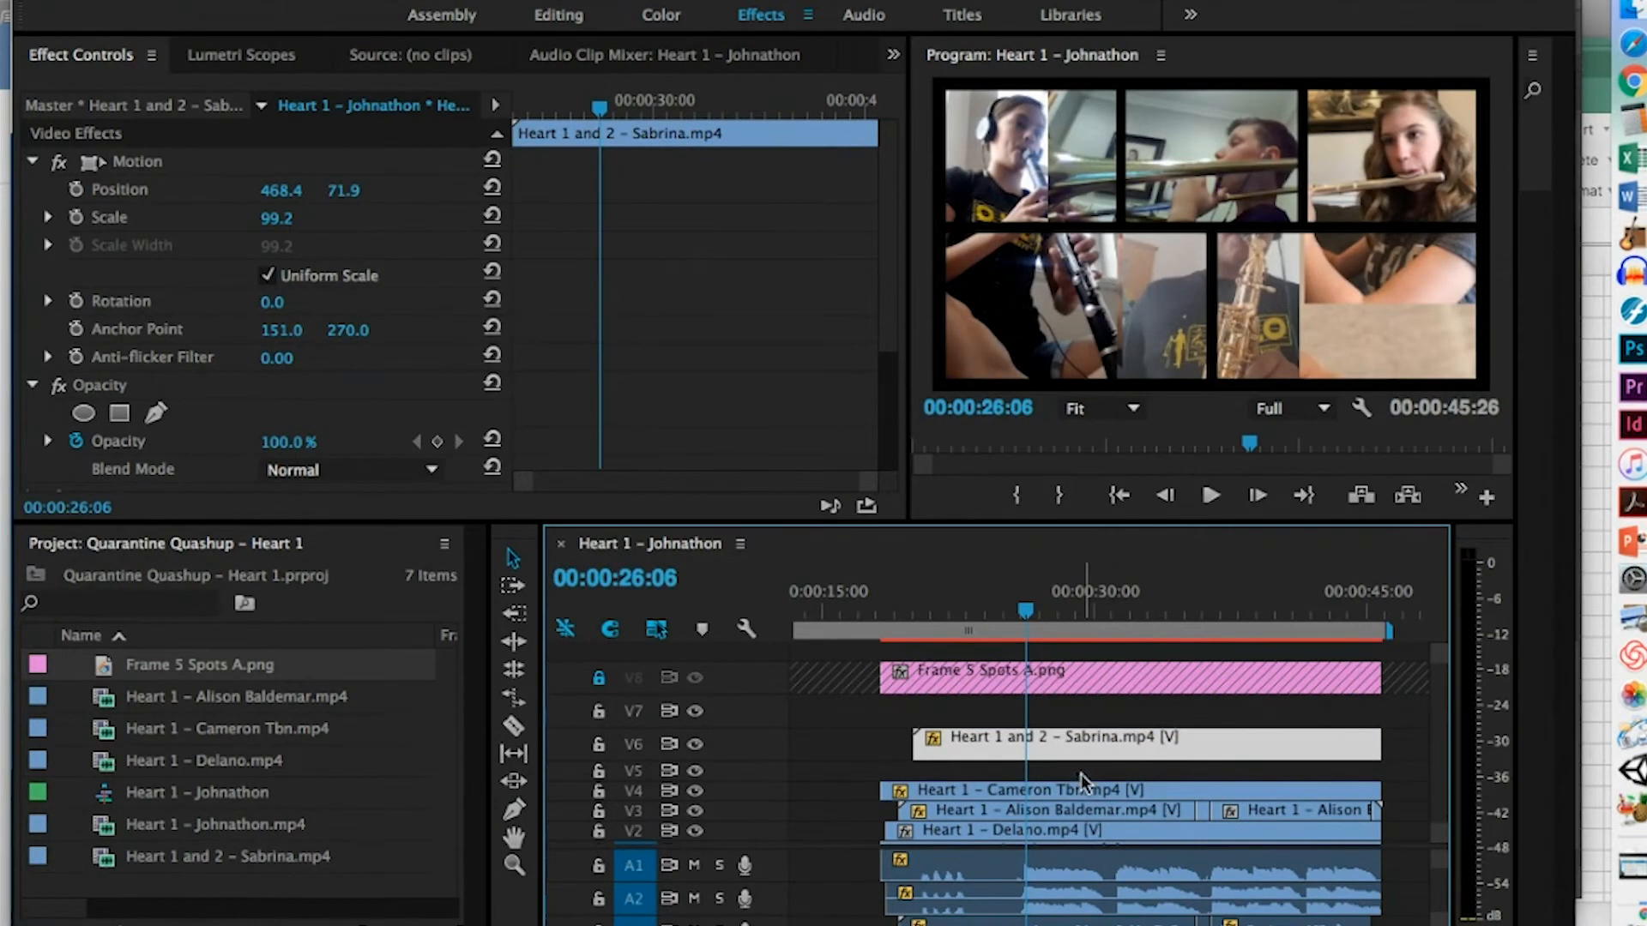
Move both clarinet clips together from V3 up to V5, directly above the trombone clip, keeping their timing
click(1044, 811)
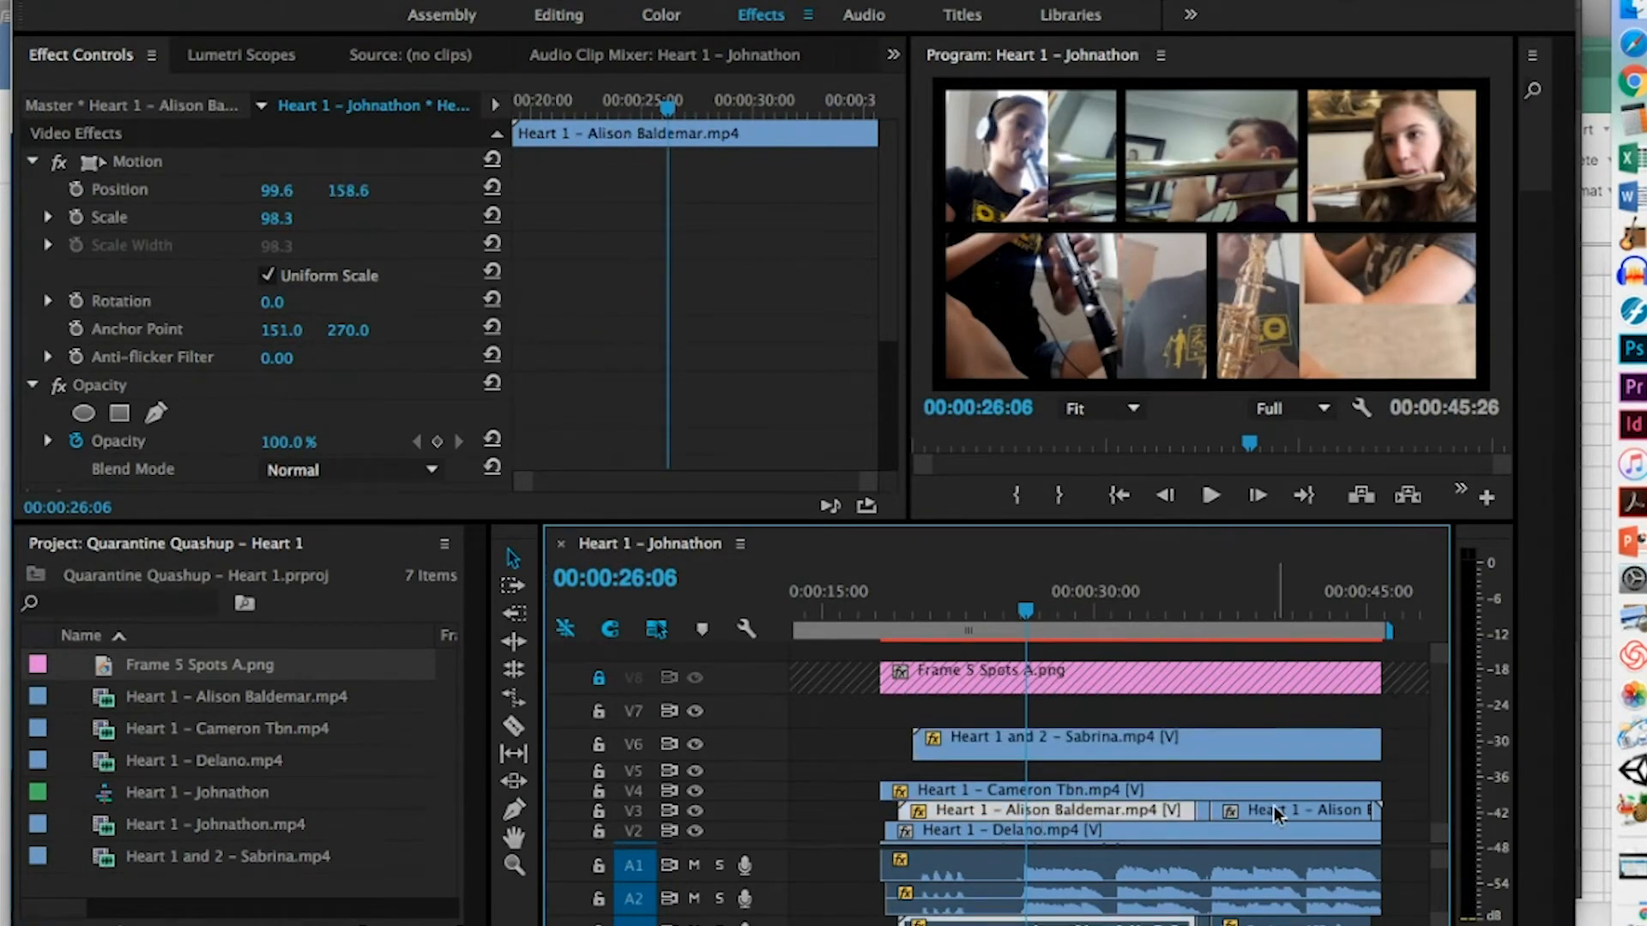
key(minus)
key(minus)
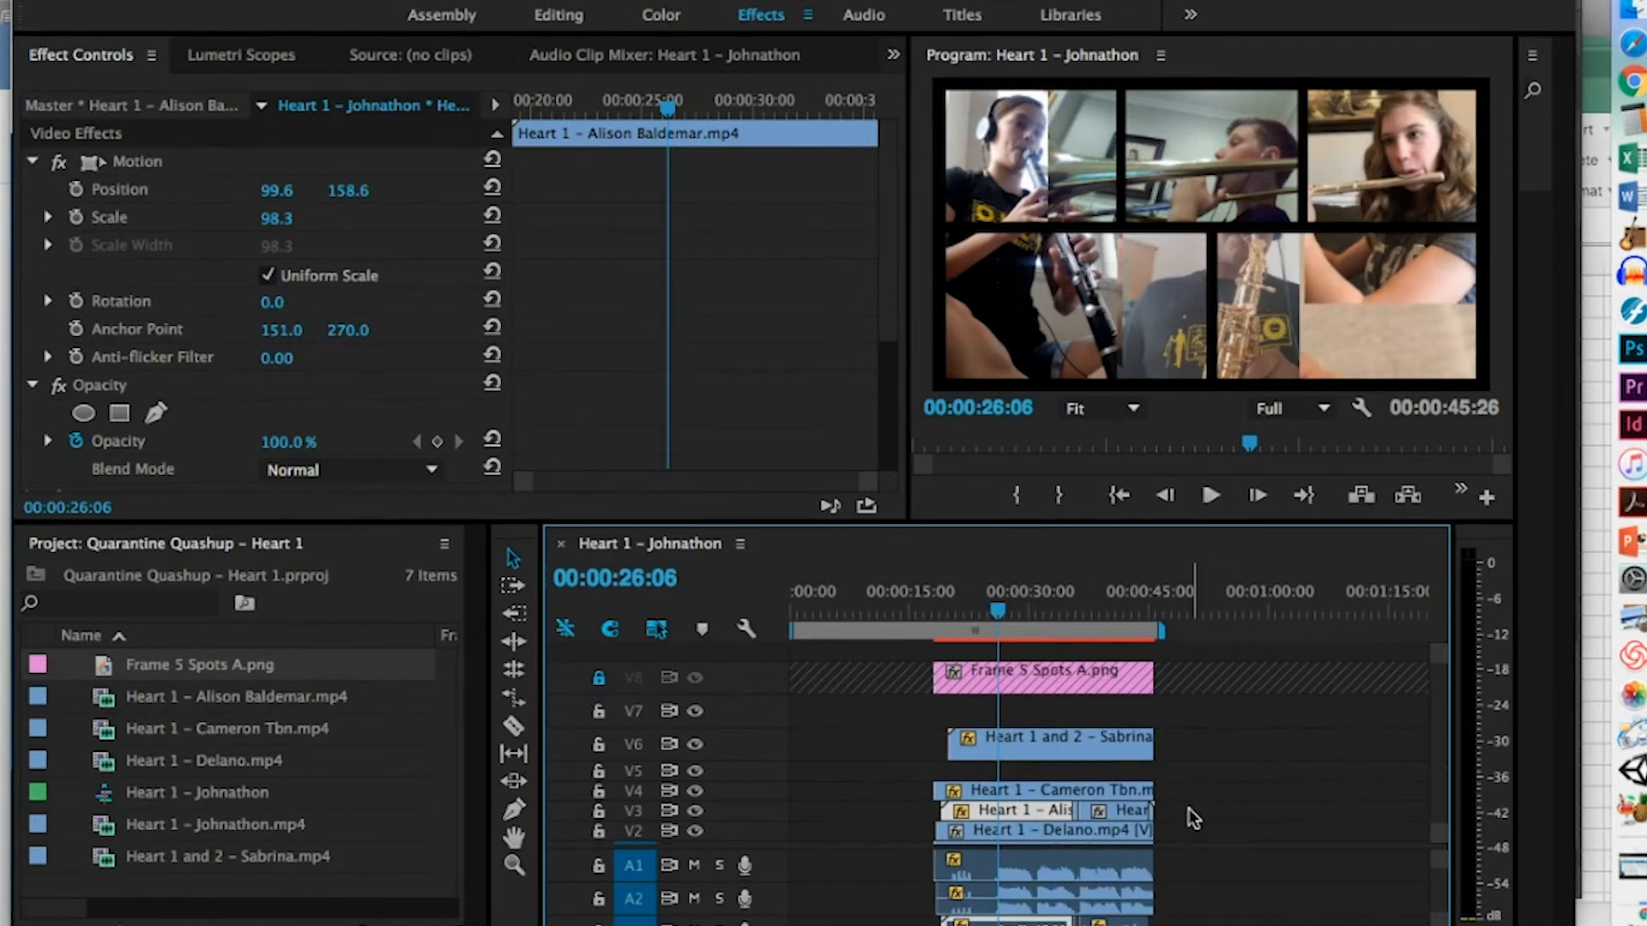
click(1139, 812)
shift+click(1029, 813)
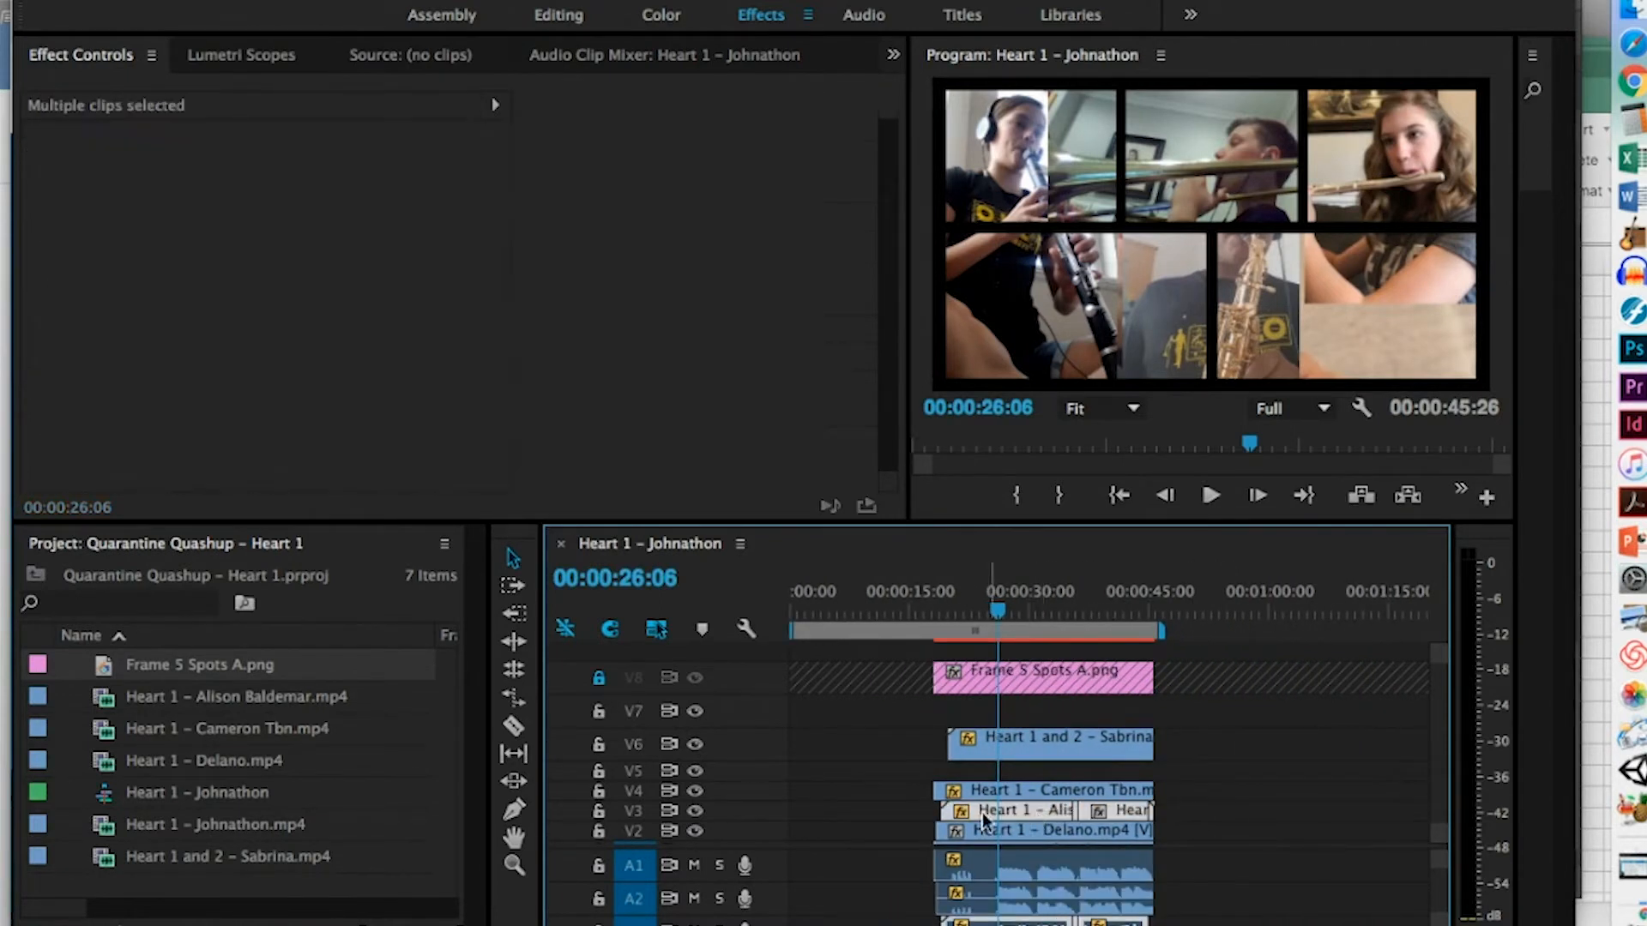
drag(973, 810, 974, 785)
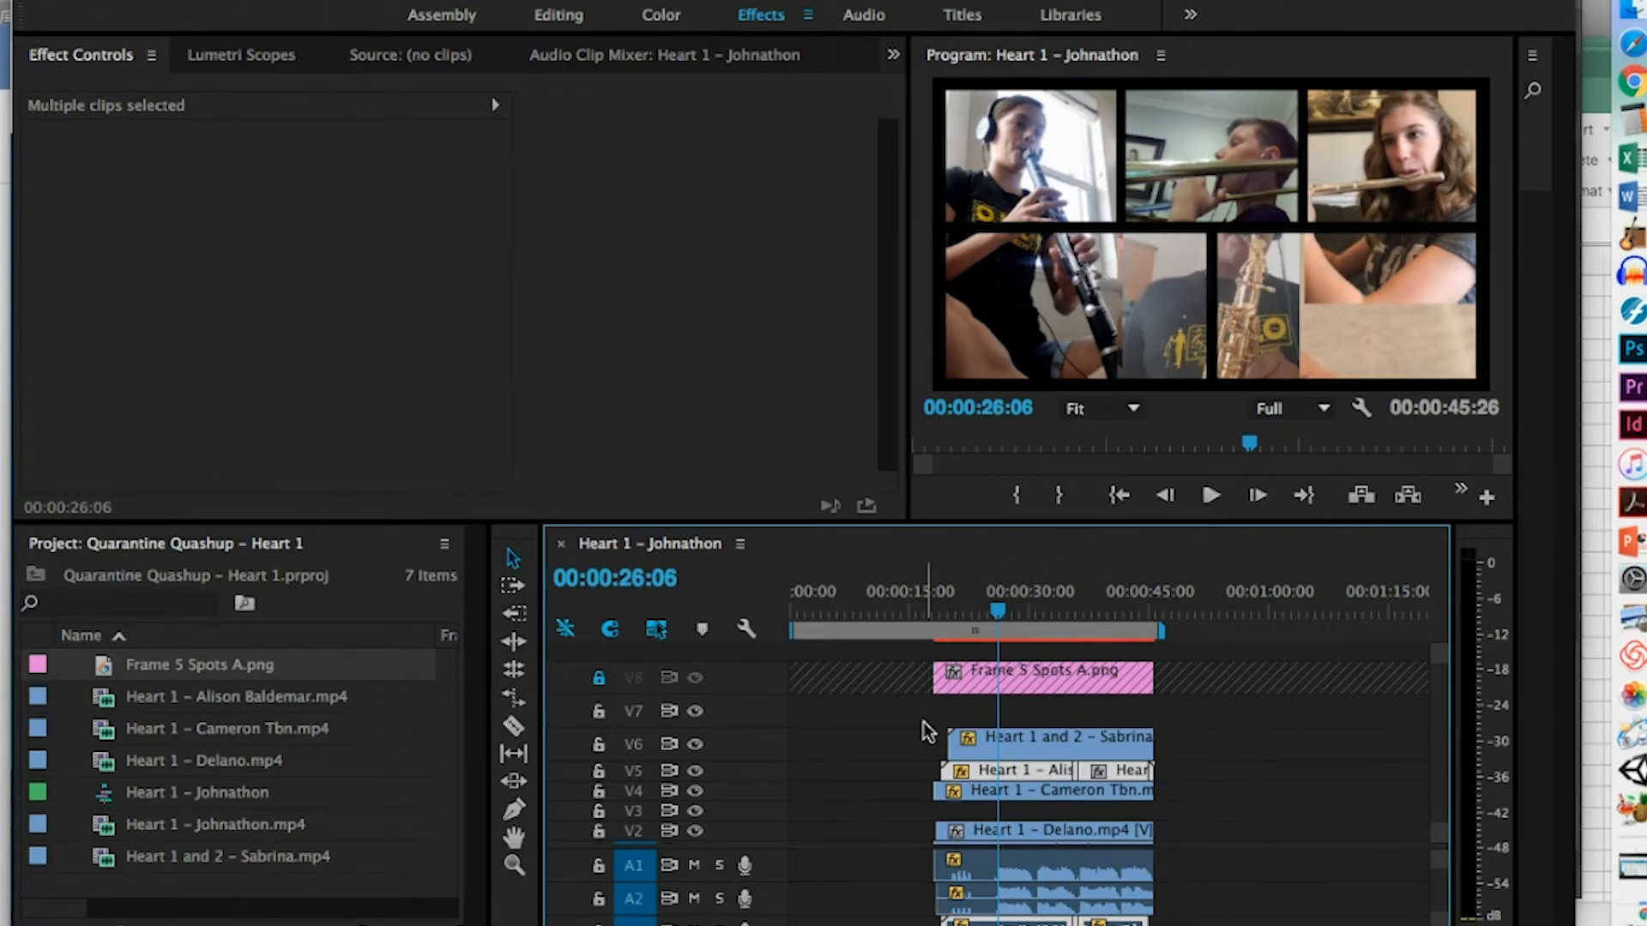
Save the project and lock tracks V4, V5 and V6
key(super+s)
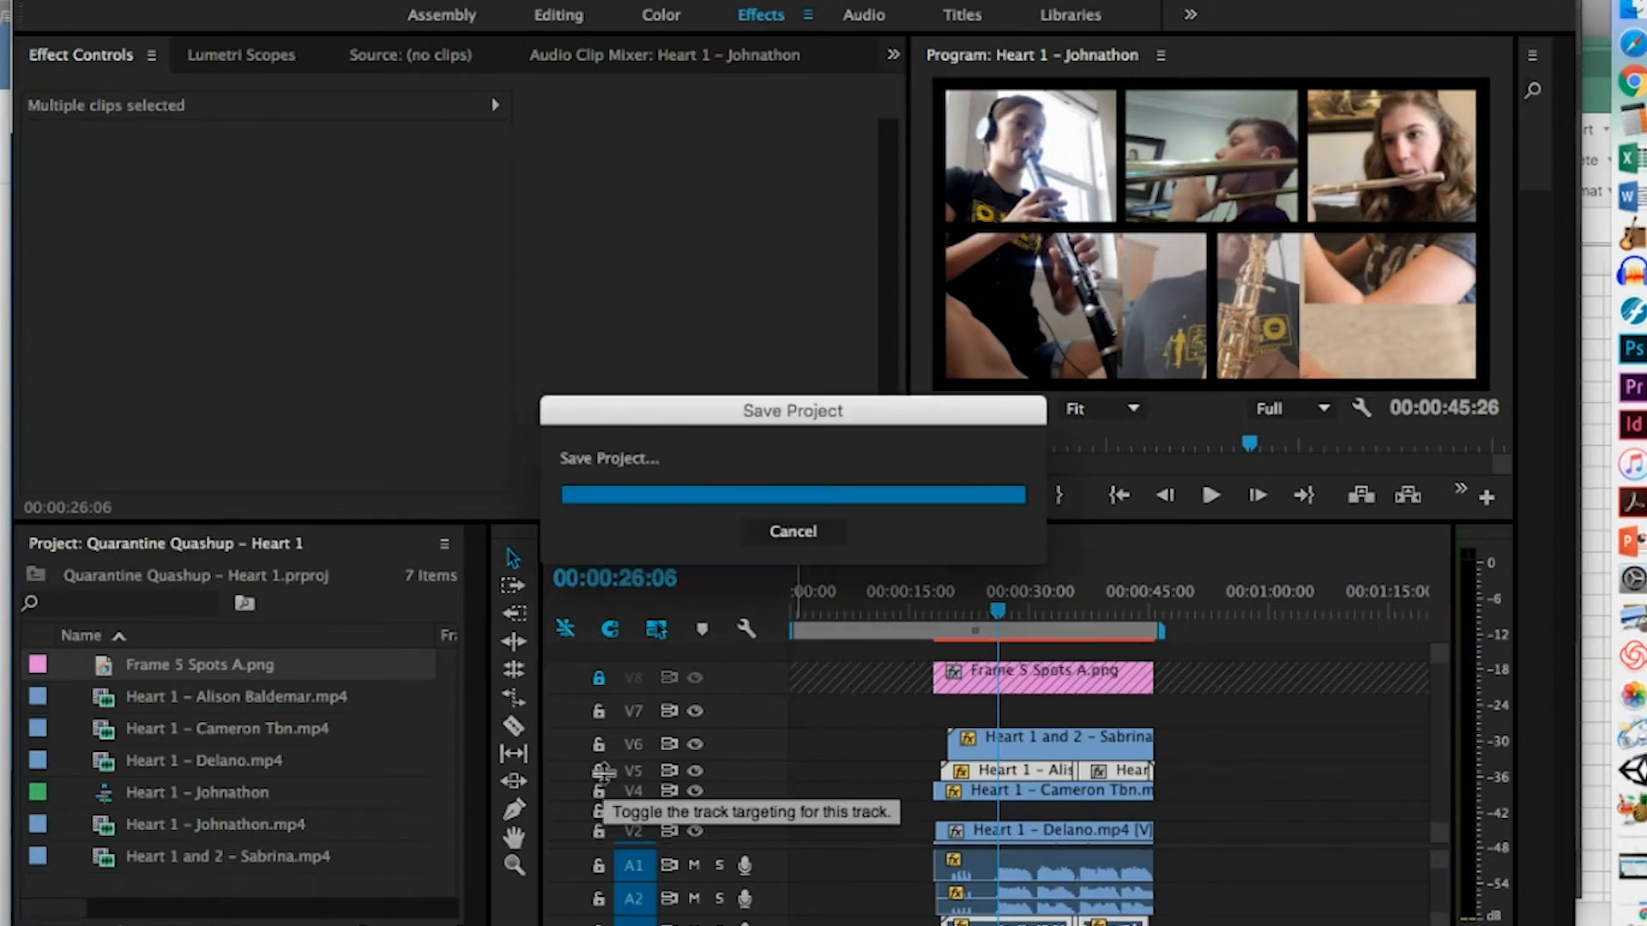
click(599, 770)
click(599, 745)
click(599, 790)
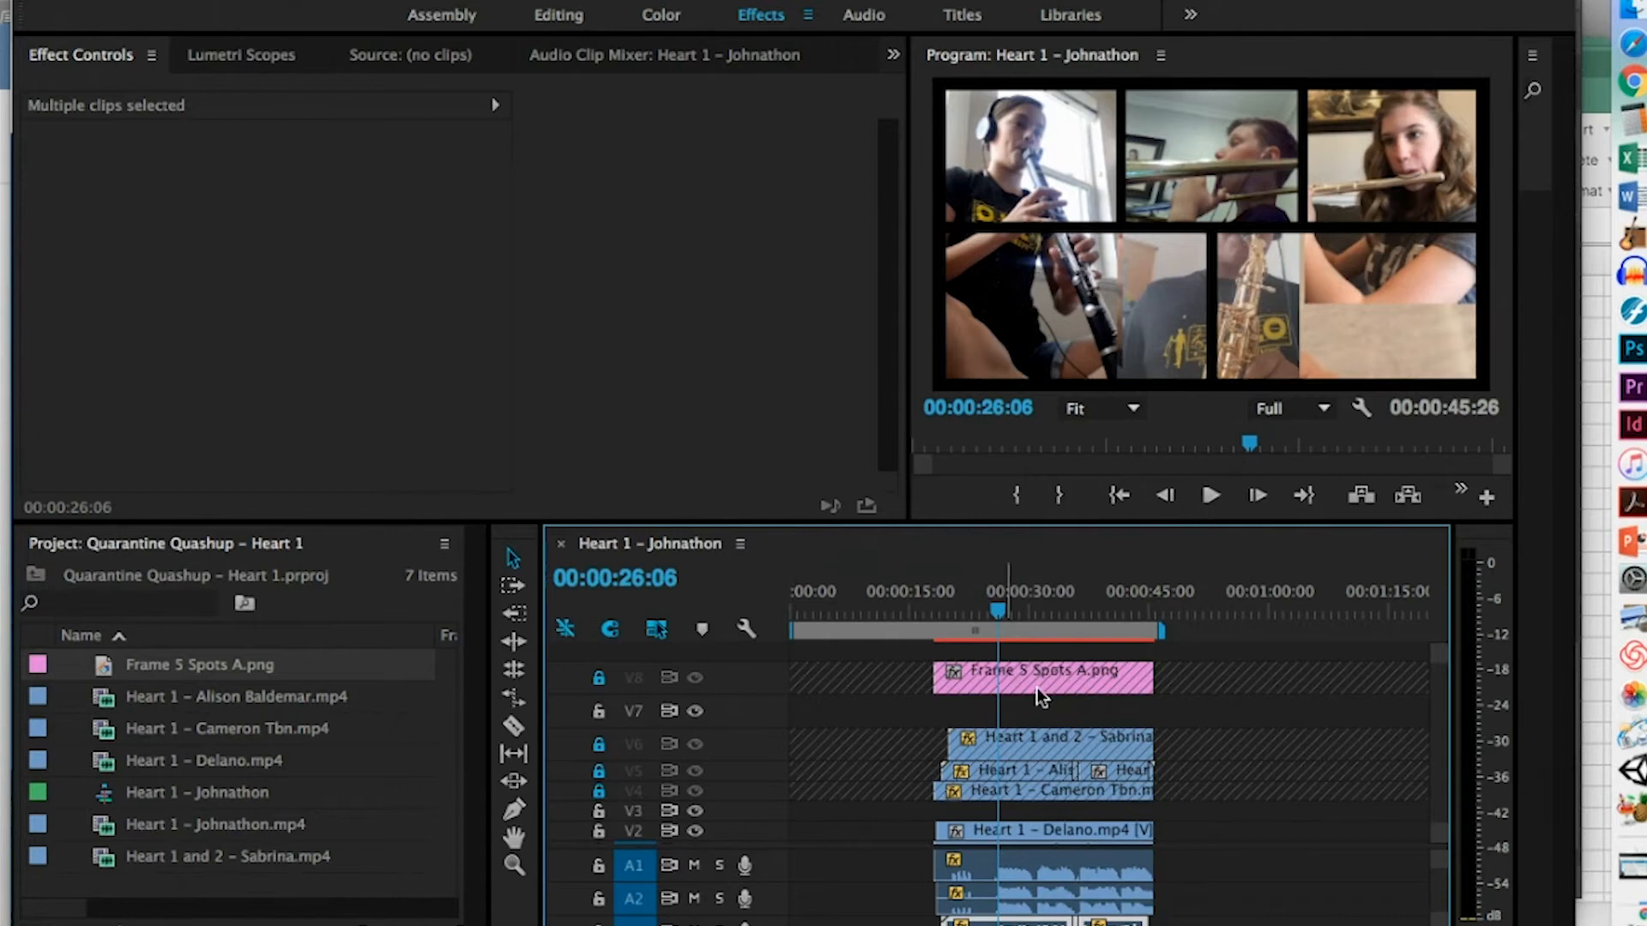
Unlock V8, move the Frame 5 Spots A.png overlay up to a new track V9, and lock V9
click(598, 678)
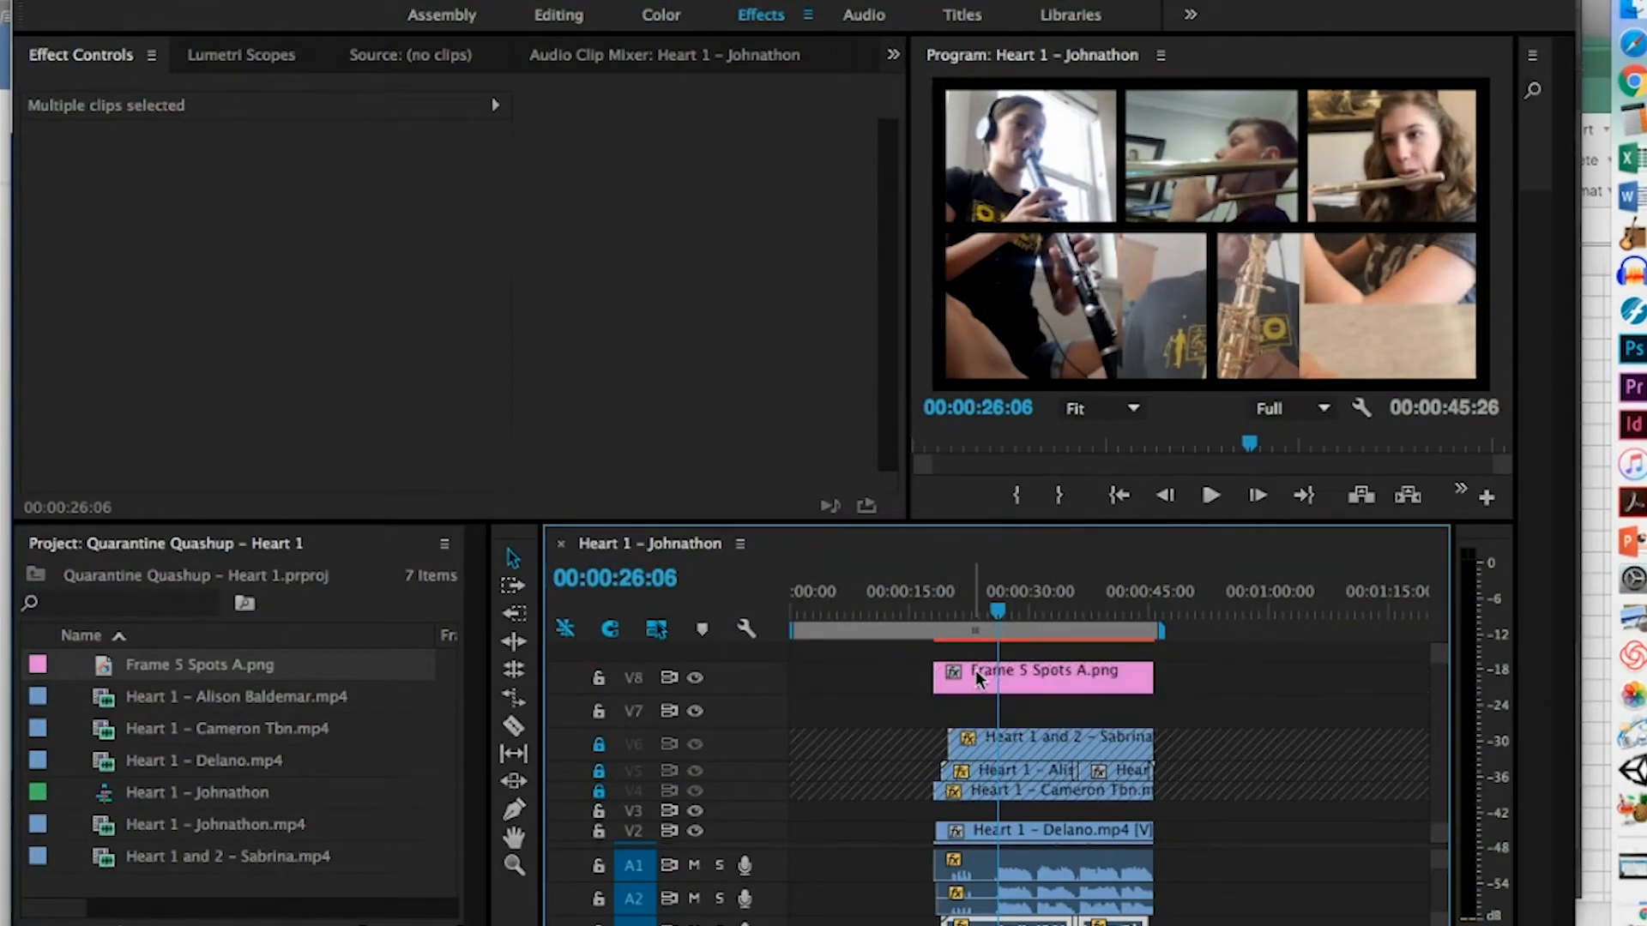
click(1028, 682)
drag(1028, 674, 1033, 653)
scroll(902, 708, up, 2)
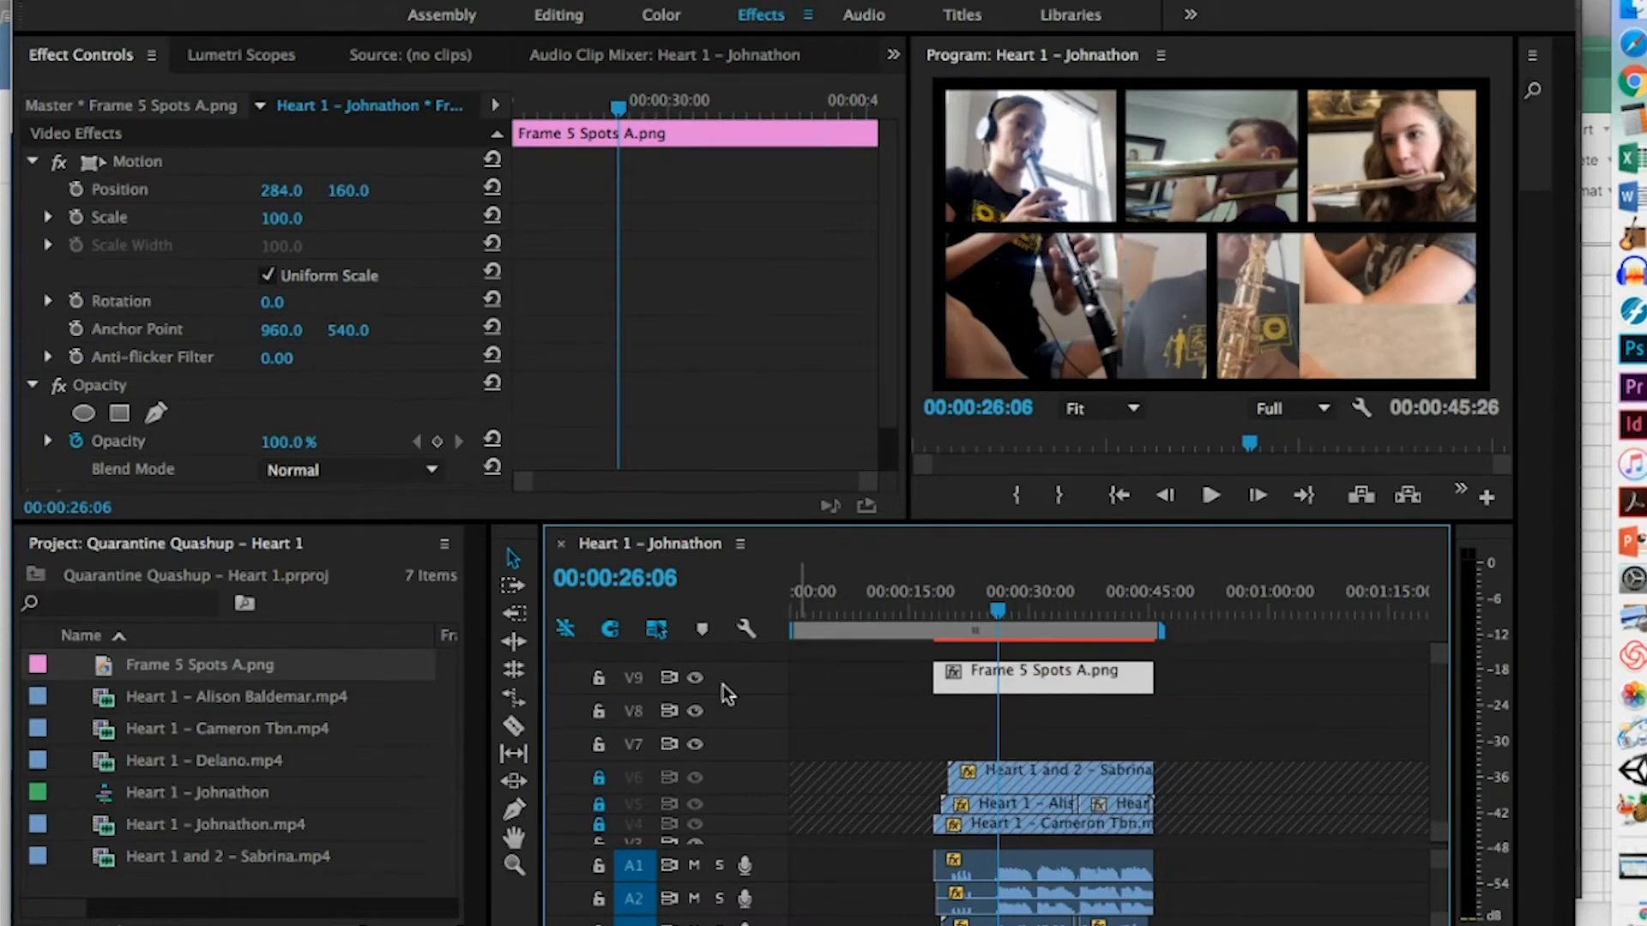
click(600, 679)
scroll(913, 720, down, 2)
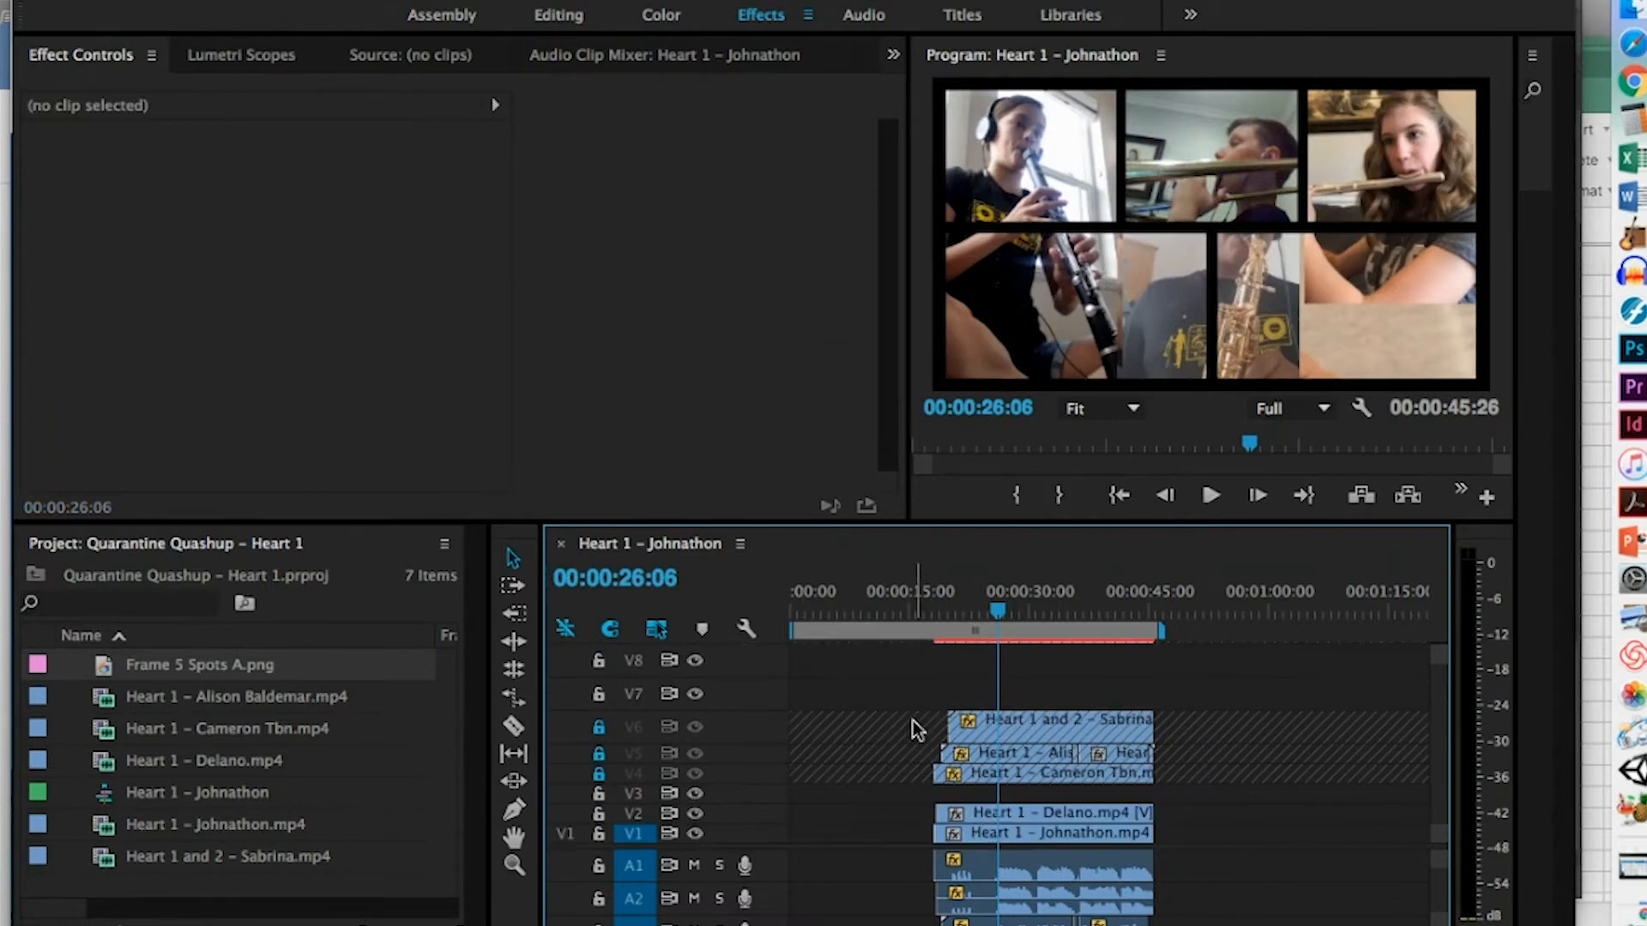
Try to move the V1 and V2 clips together up to V7 and V8
click(1074, 809)
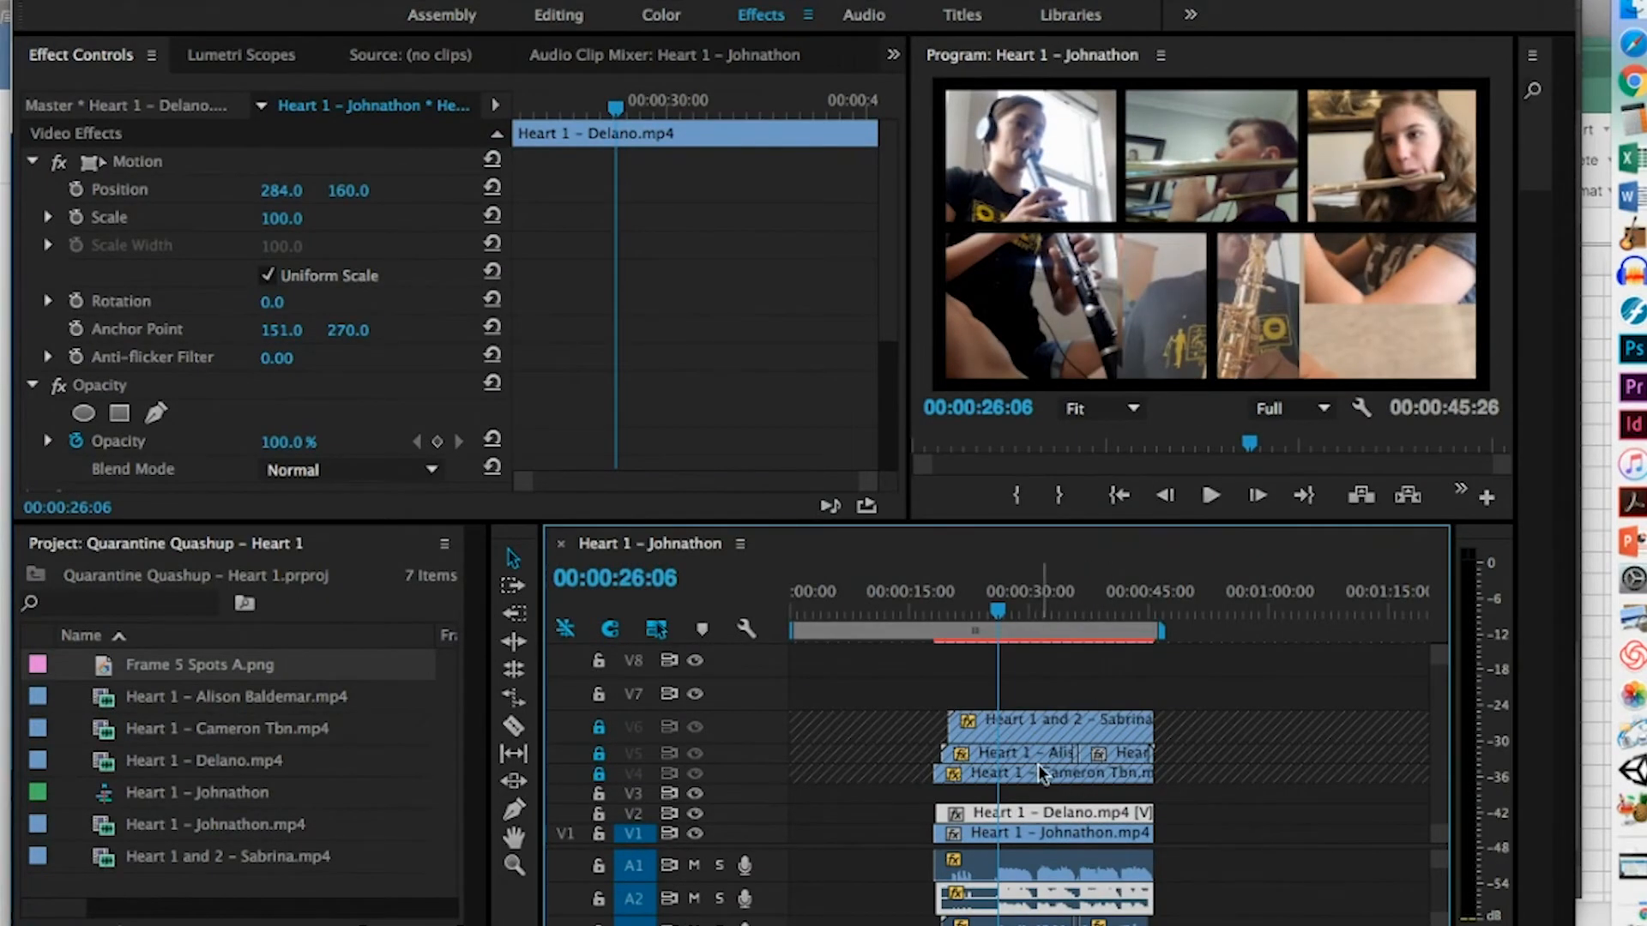
shift+click(1027, 832)
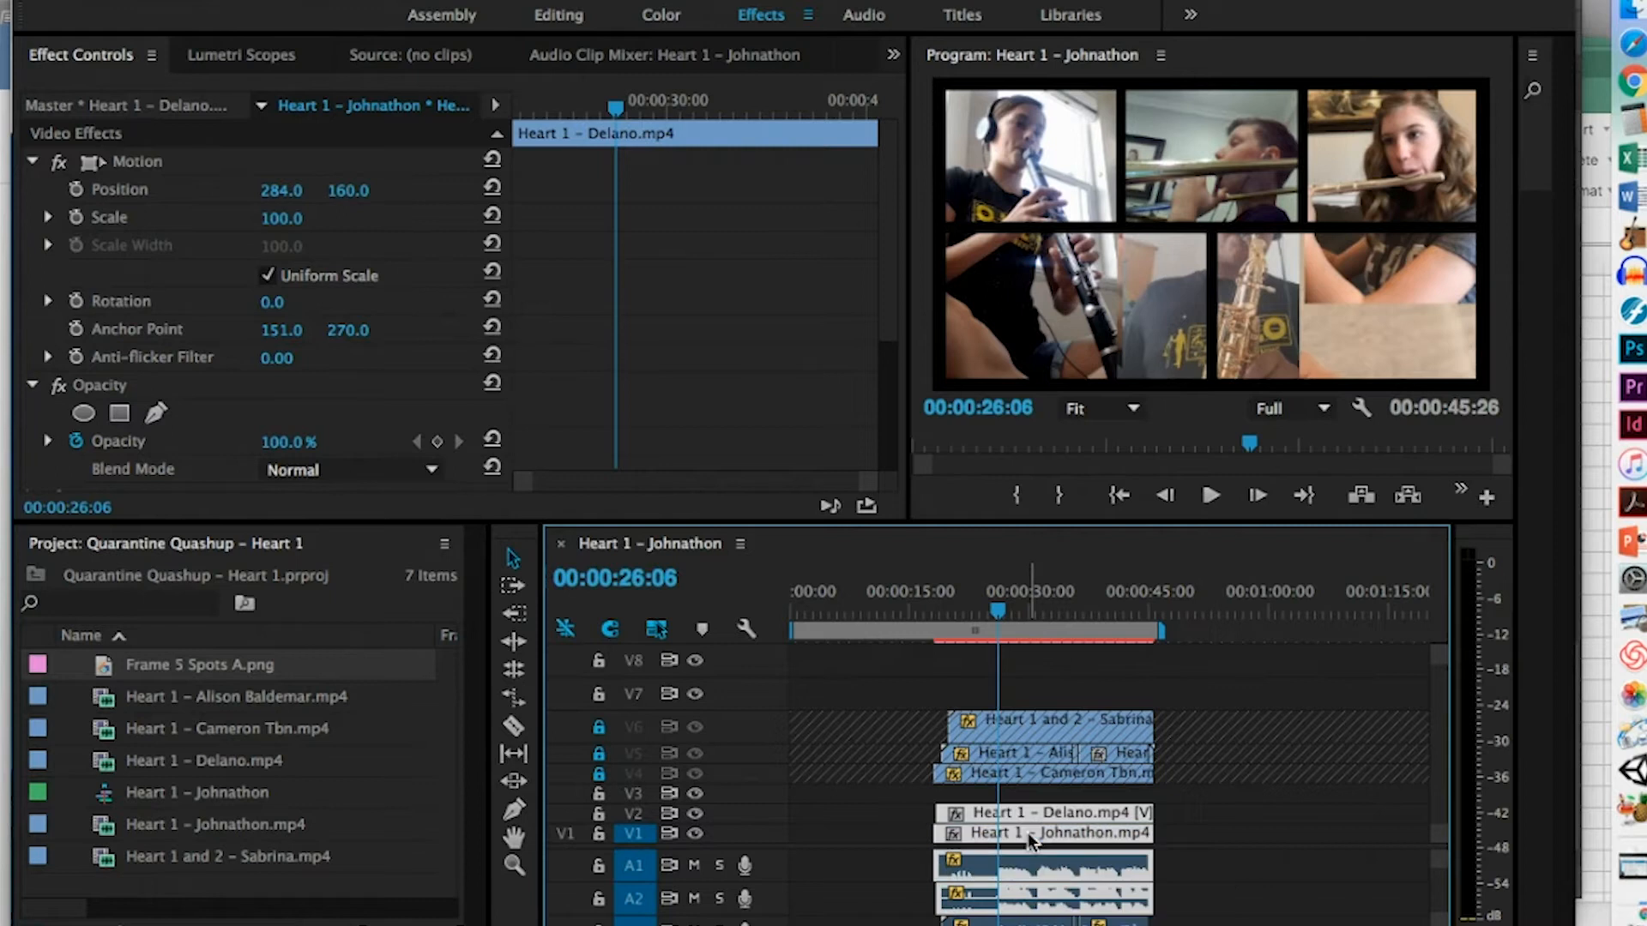
drag(1032, 813, 997, 704)
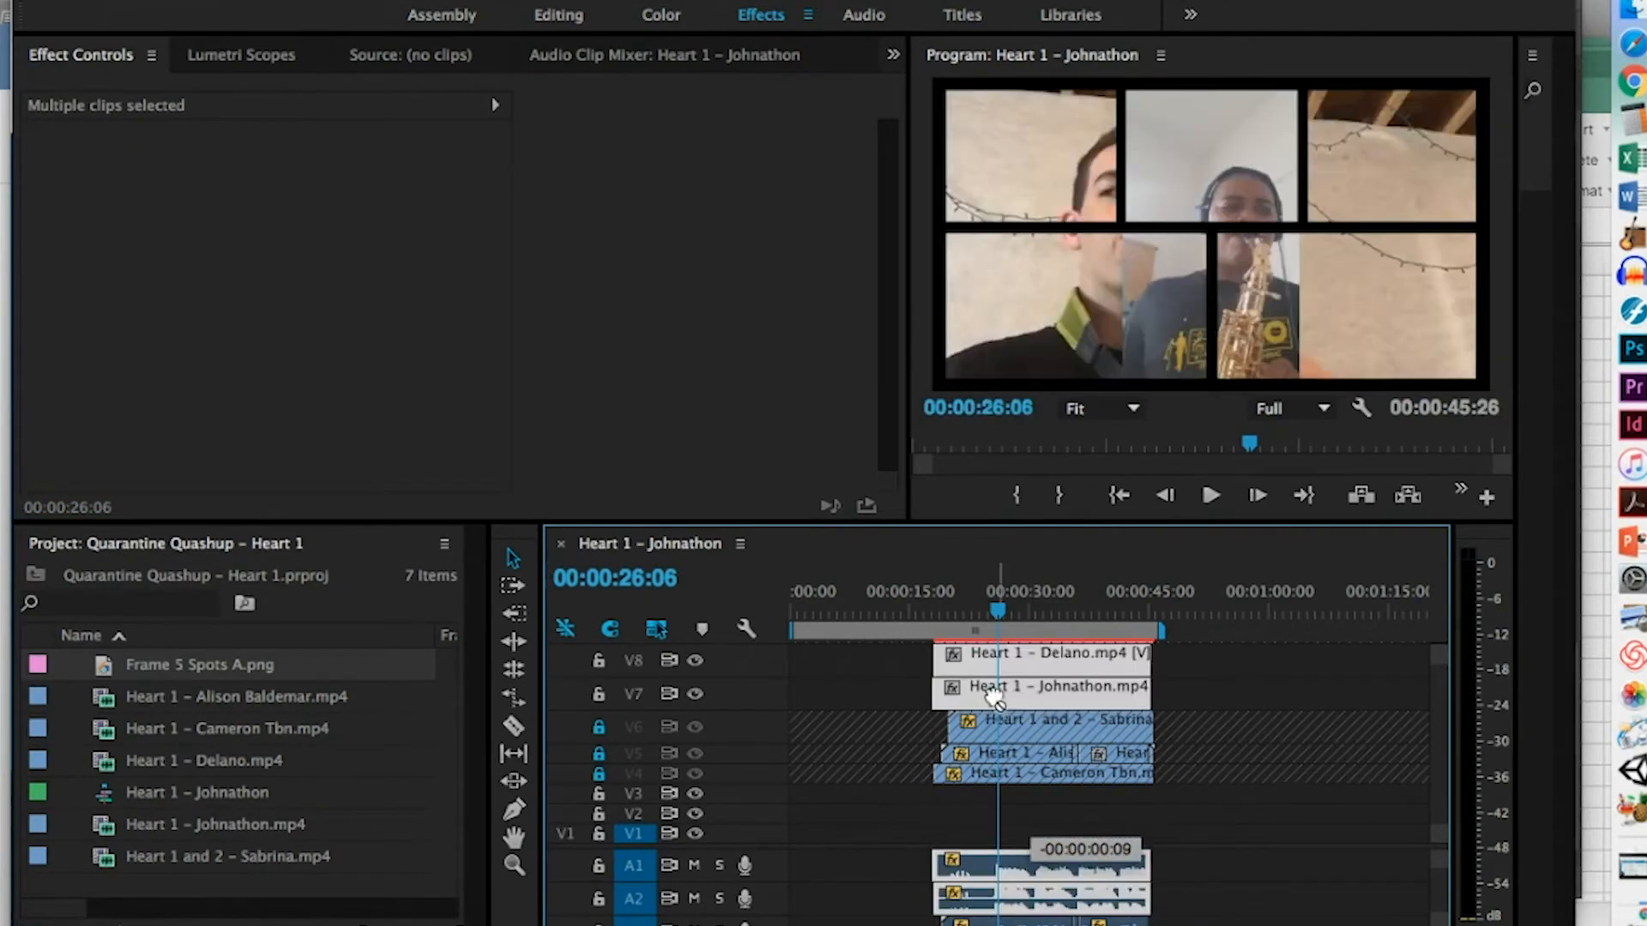
key(super+z)
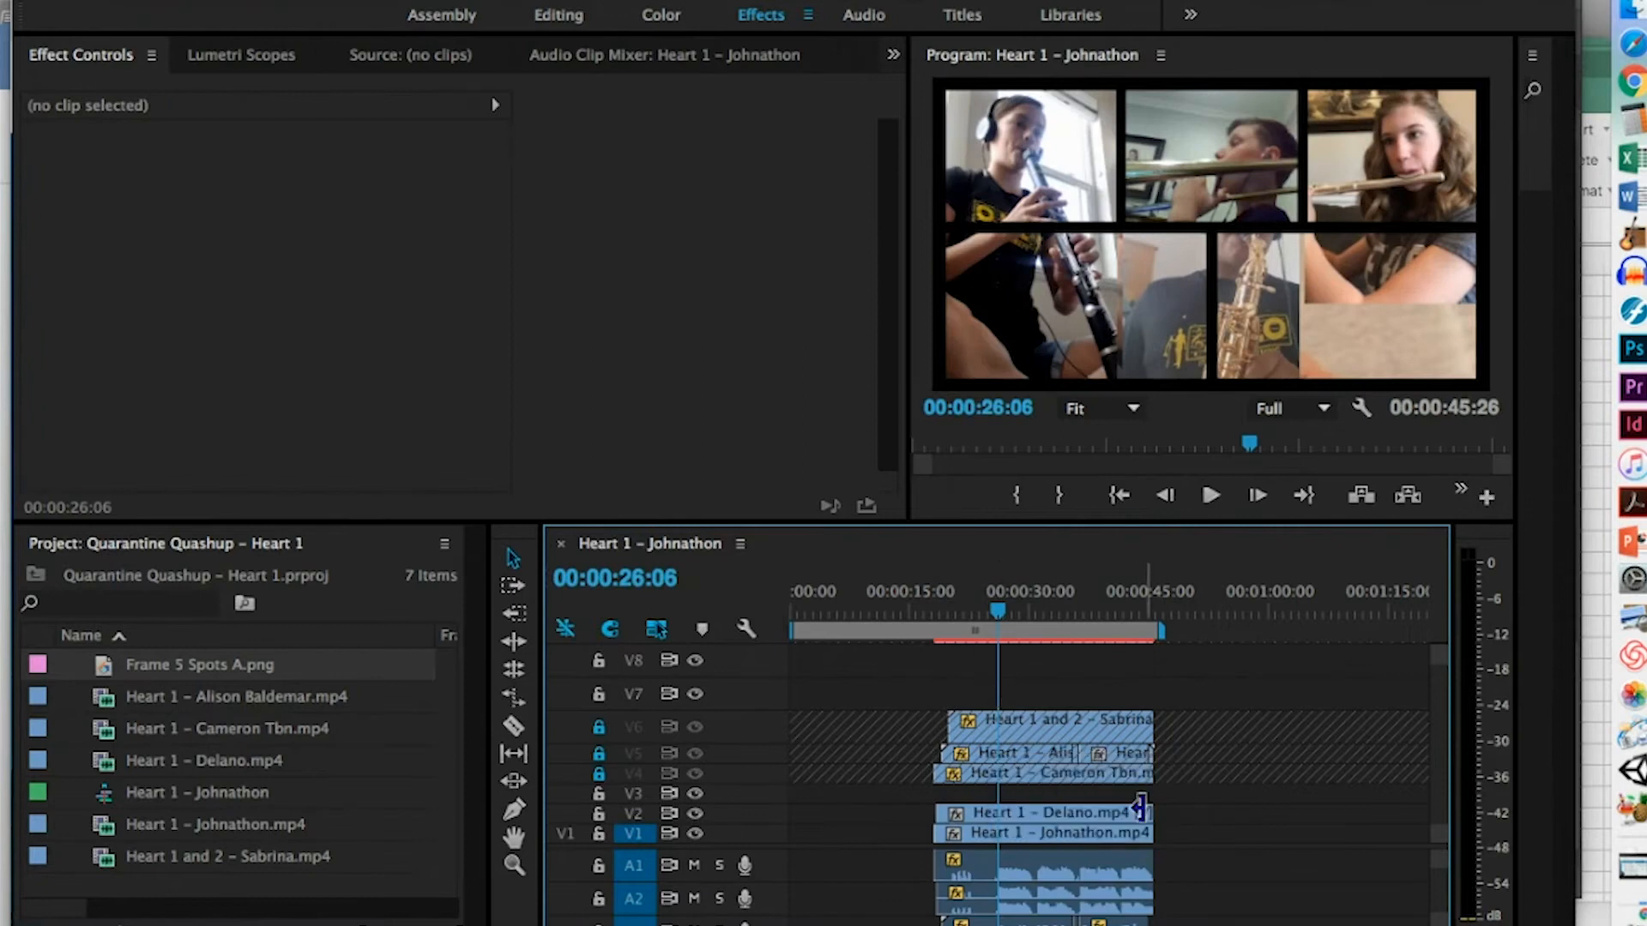
Move the saxophone clip from V2 to V8 and the clip on V1 to V7, without shifting their timing
click(1135, 820)
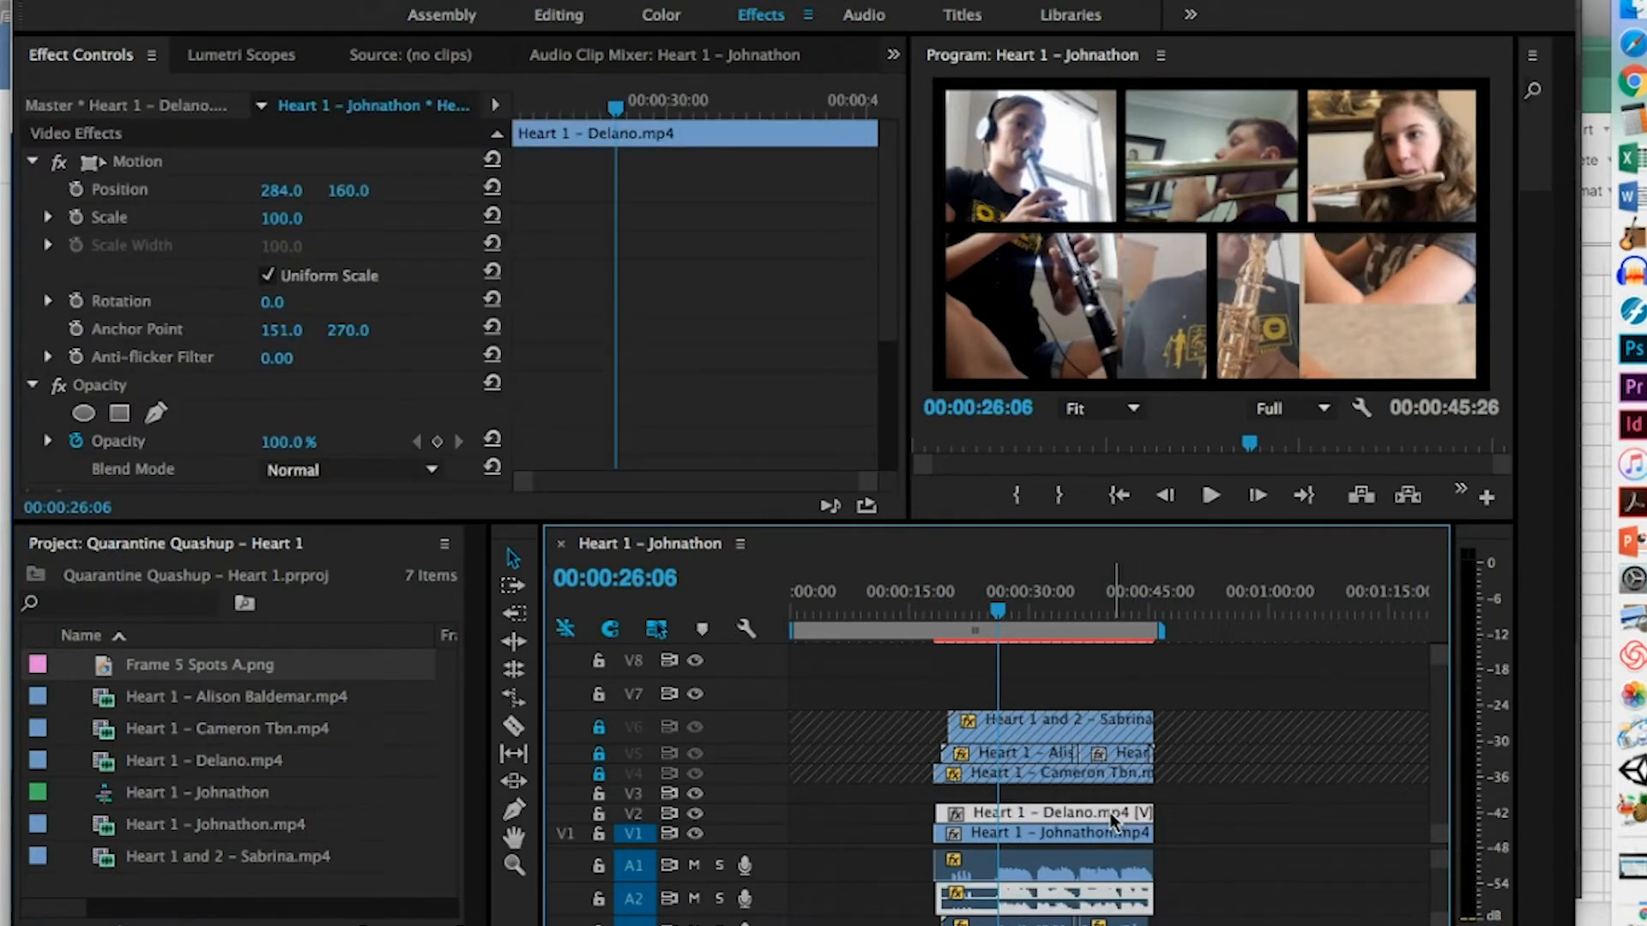
drag(1110, 811, 1118, 665)
drag(1098, 836, 1095, 691)
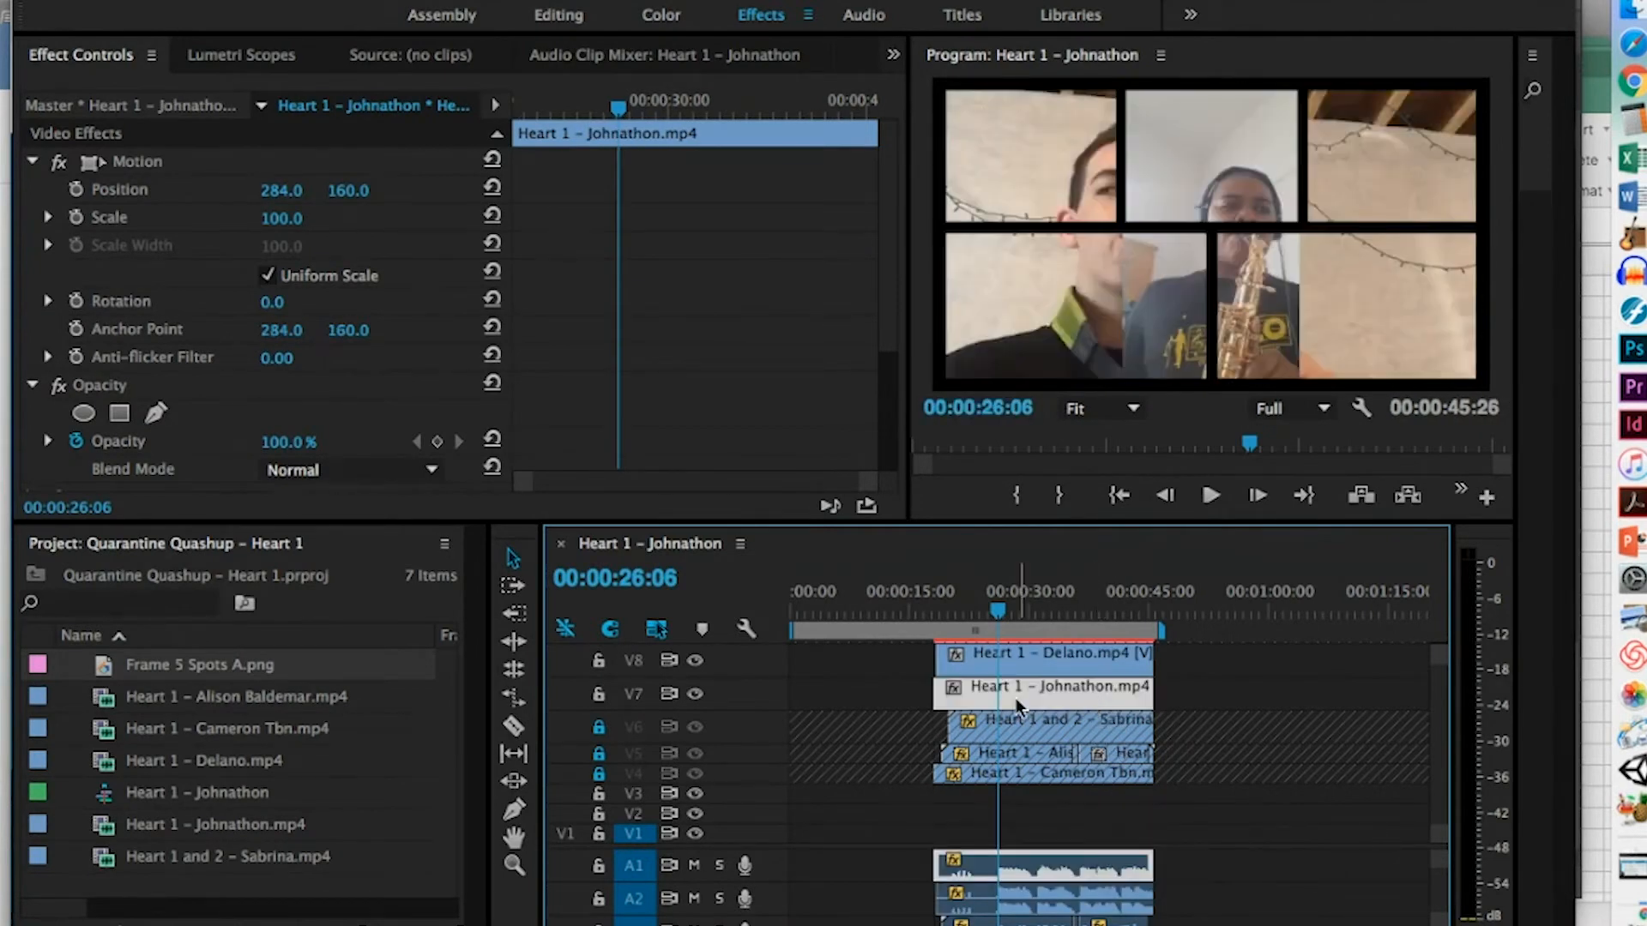
Lock V8 and fit the V7 clip into the frame's lower-left cell at about 51.7 scale and position 147.1, 235.9
scroll(940, 757, up, 3)
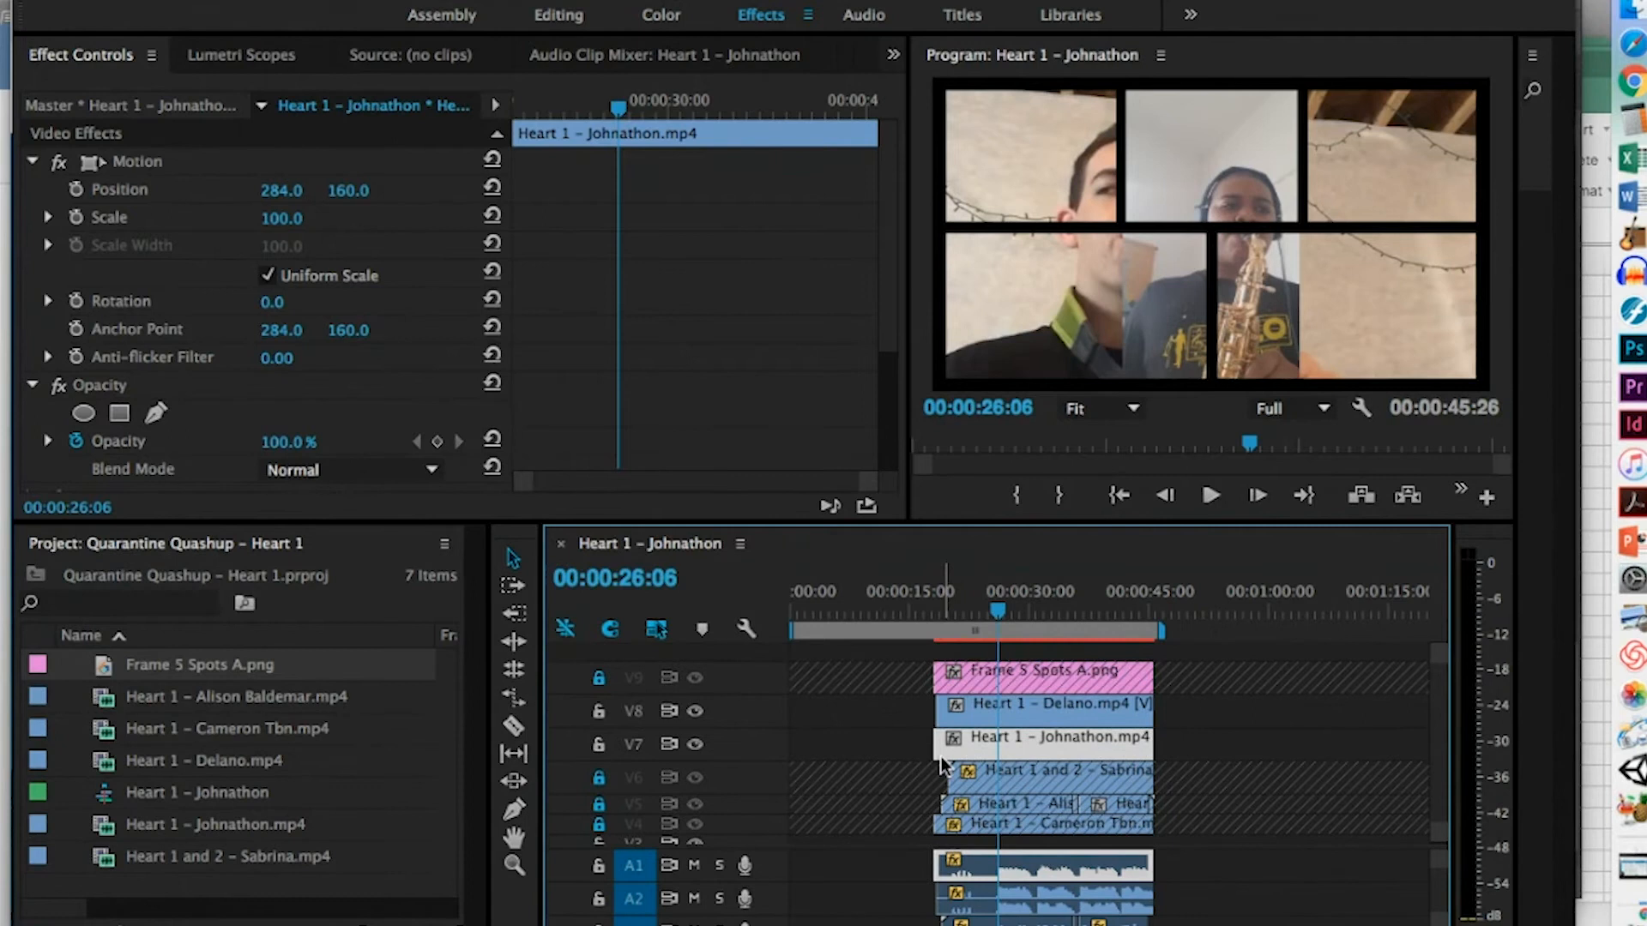
scroll(940, 757, up, 5)
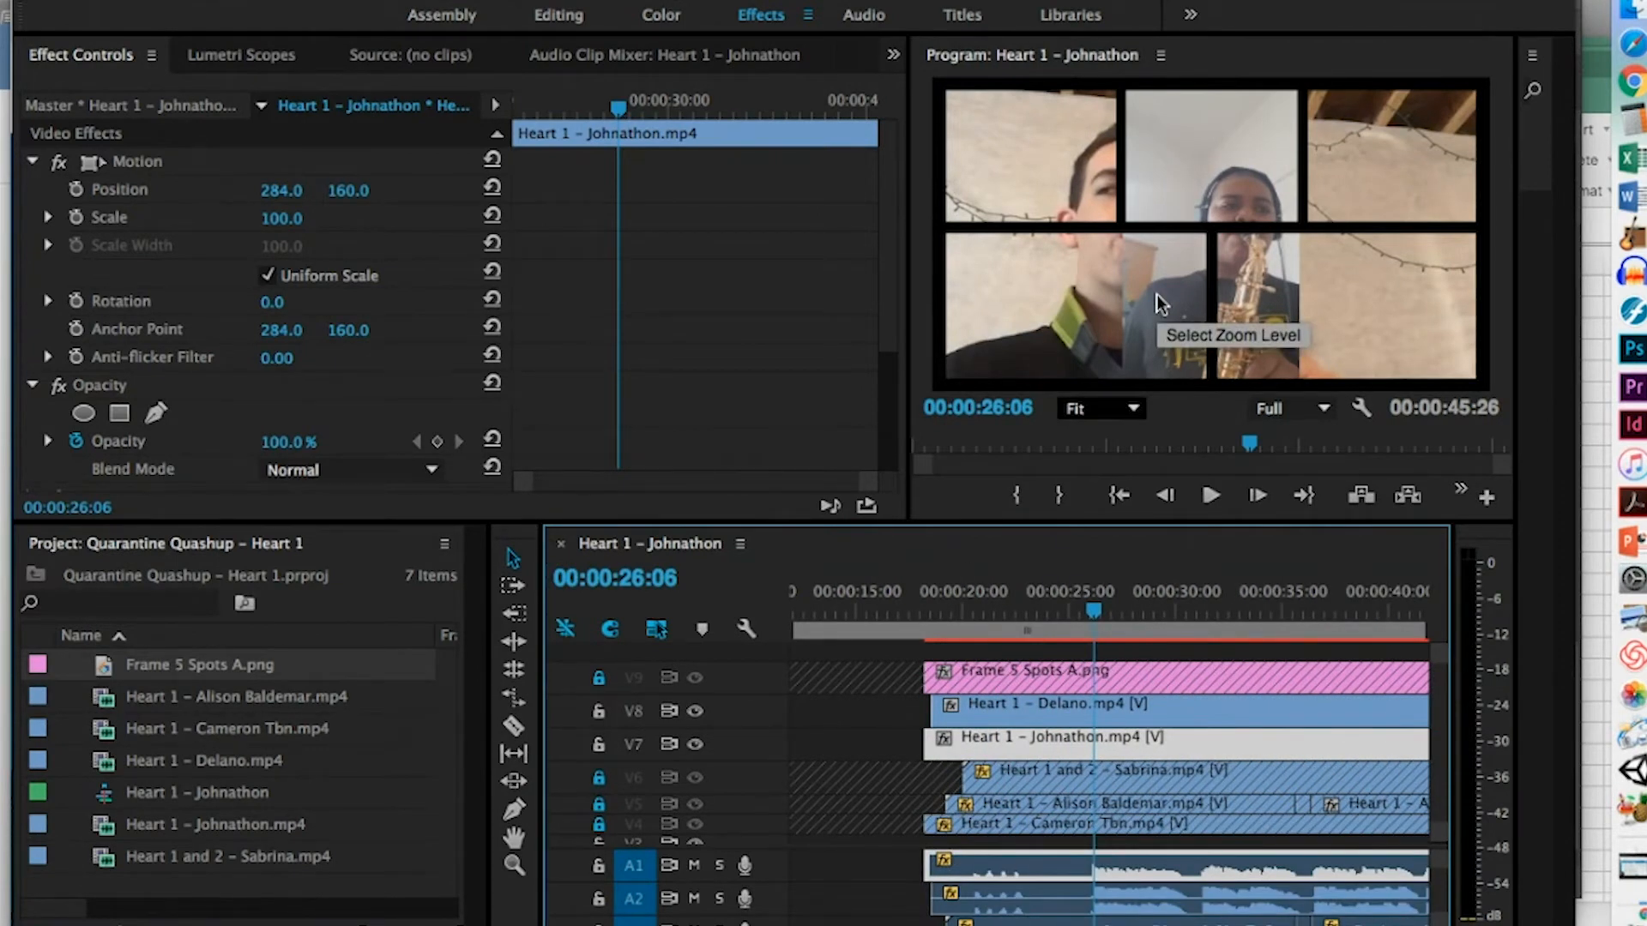
click(1038, 311)
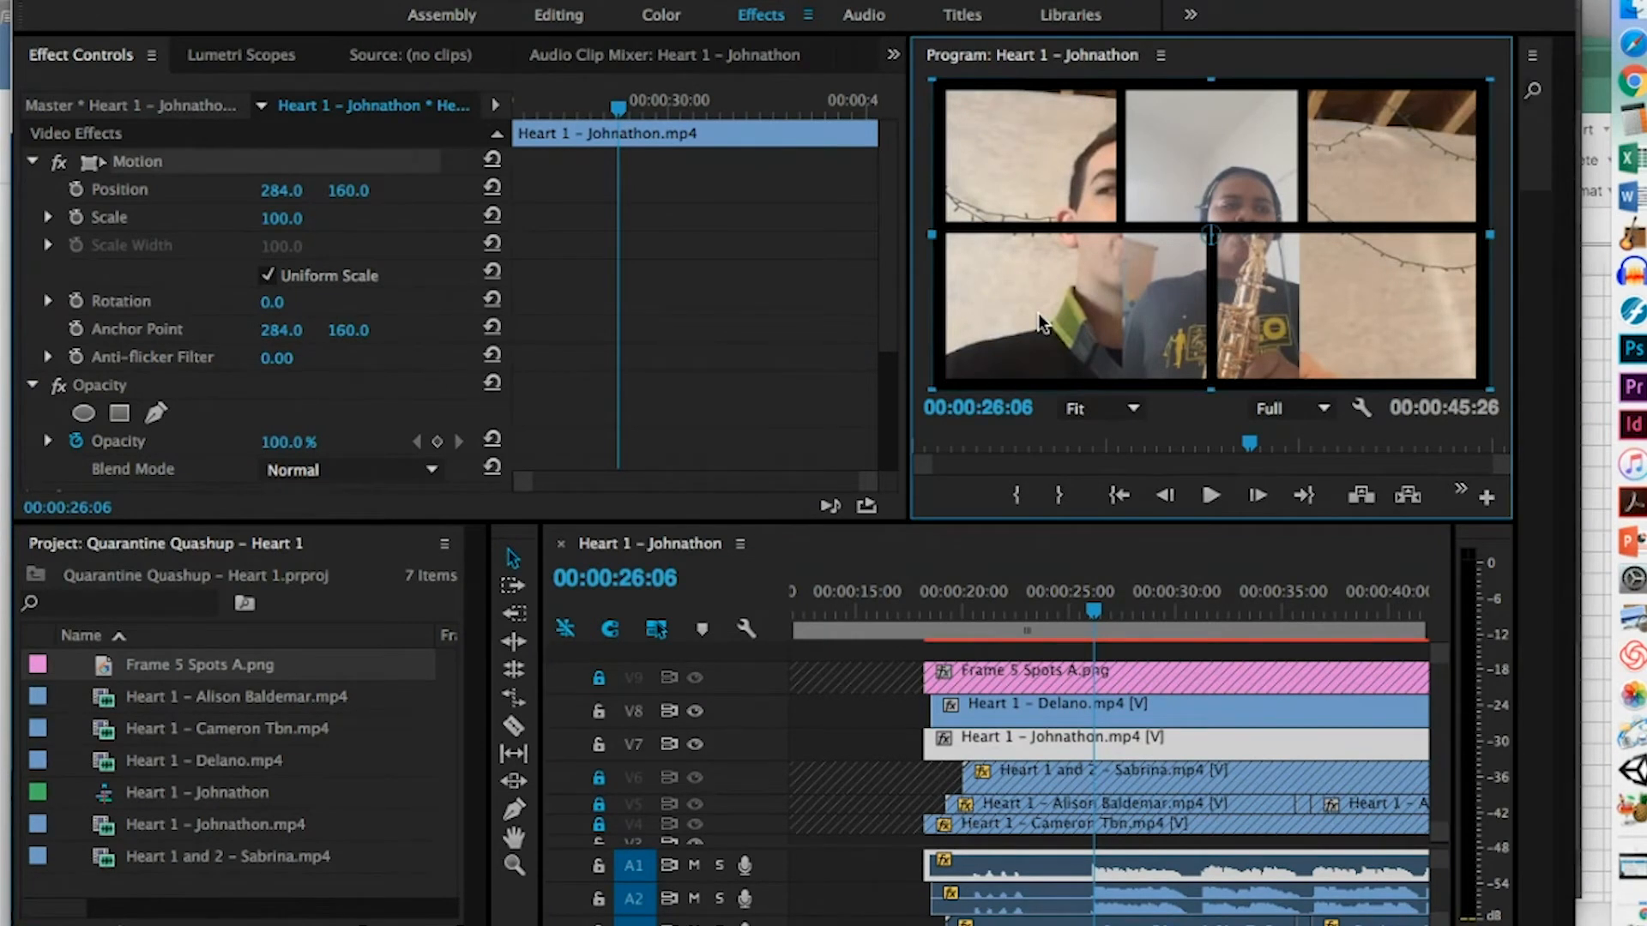
click(598, 711)
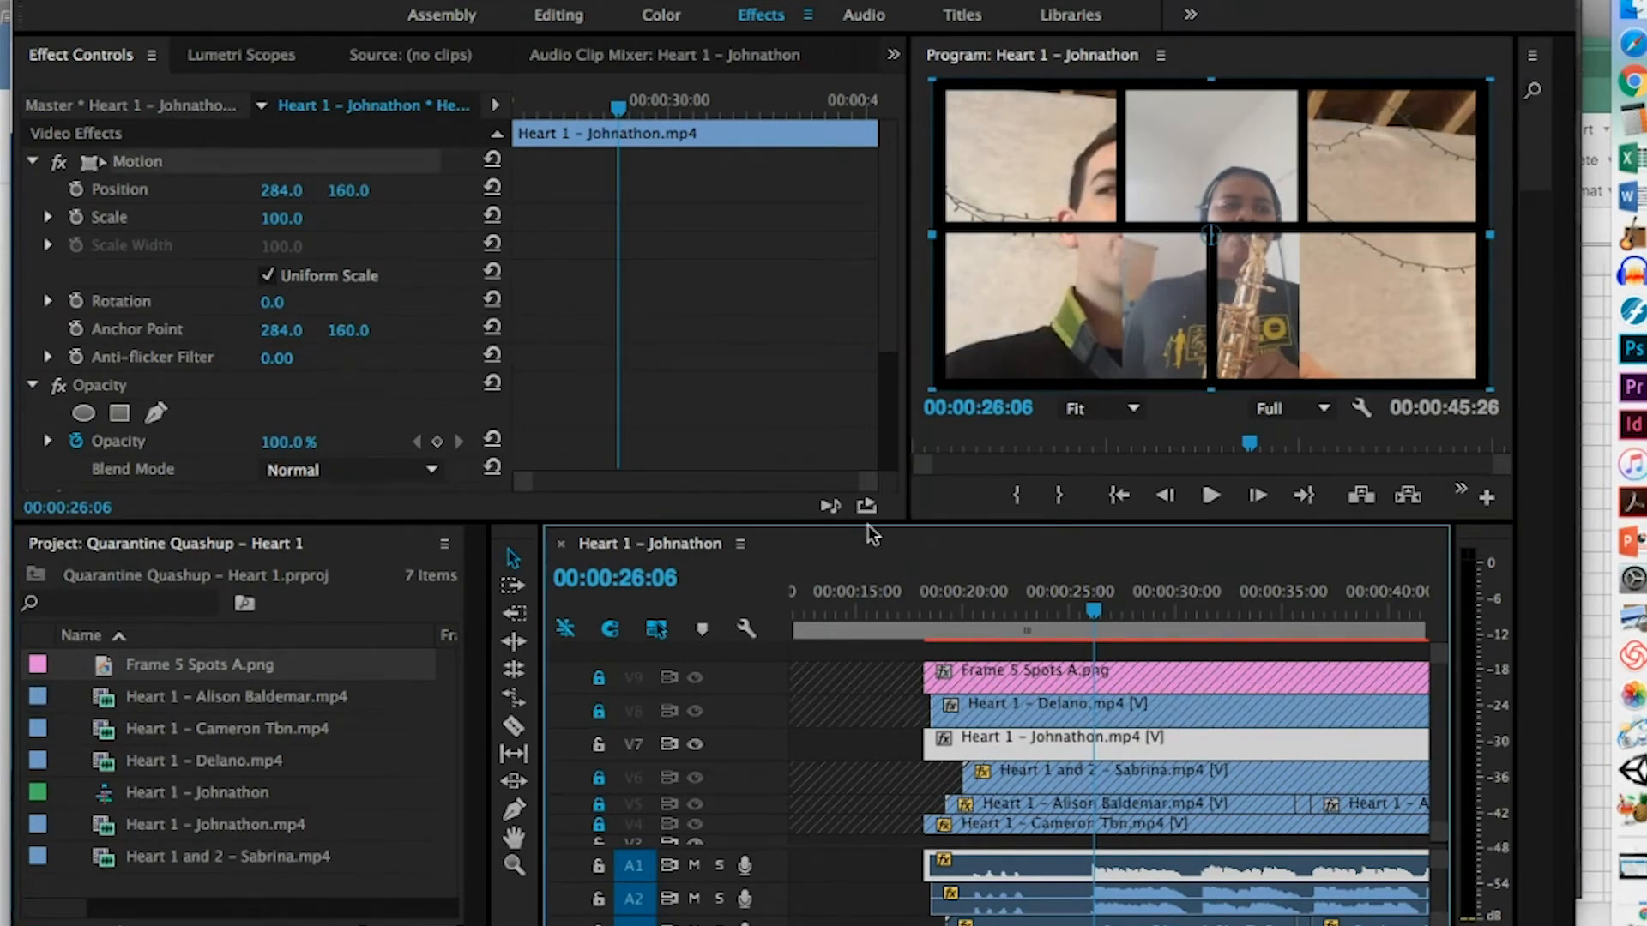
drag(1490, 79, 1189, 274)
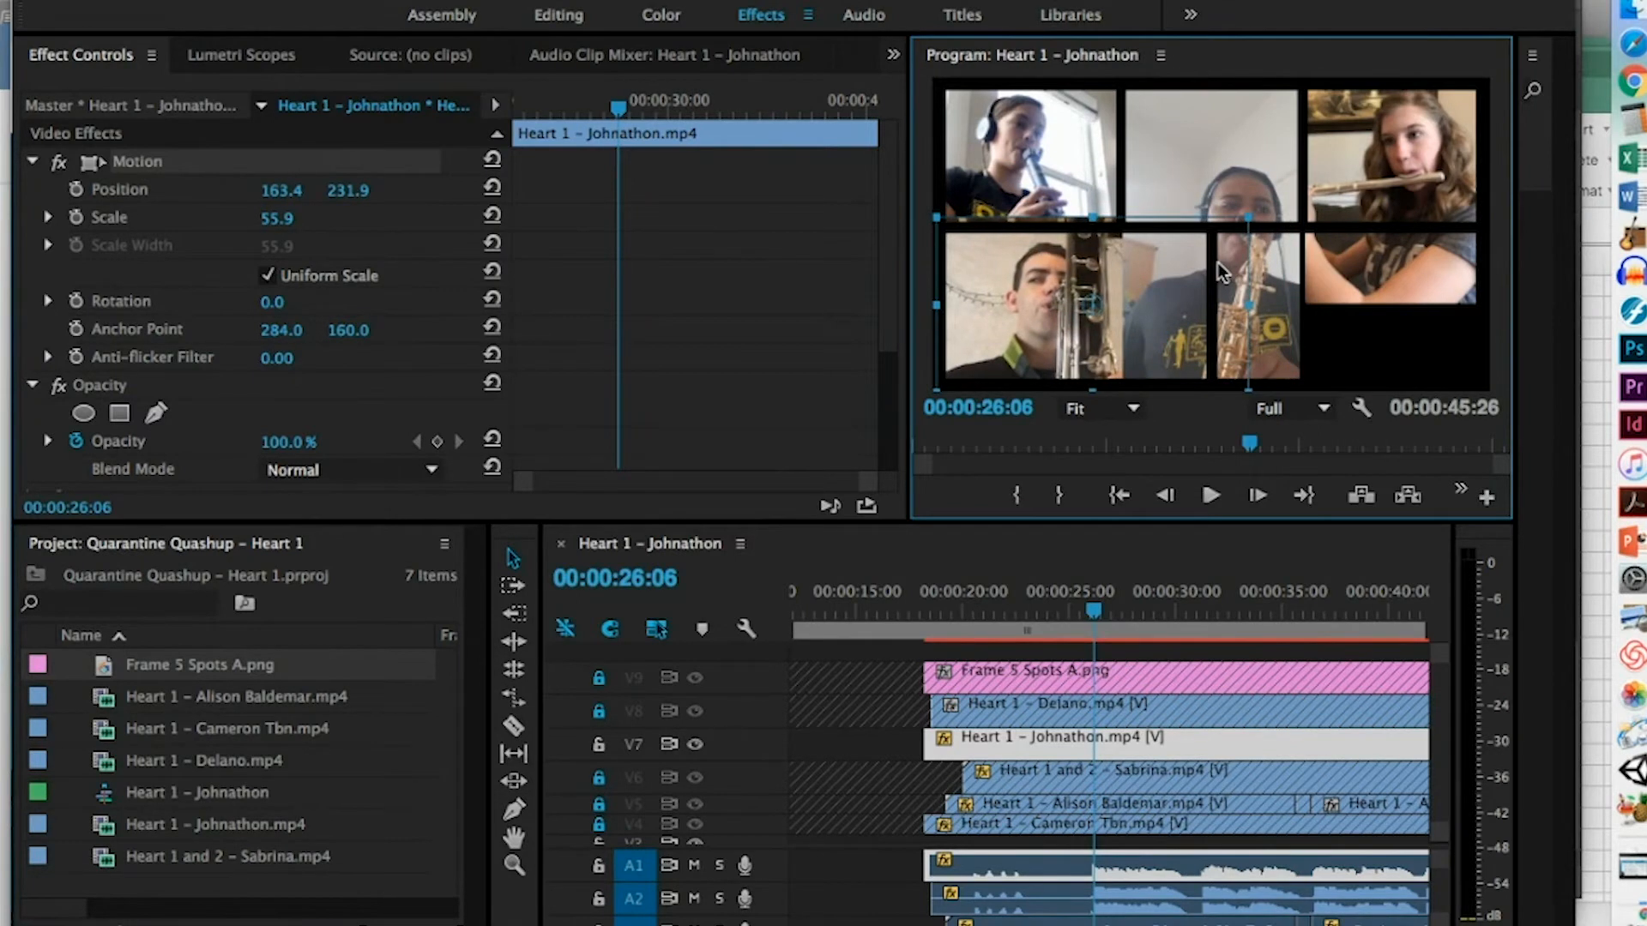
drag(1252, 210, 1235, 230)
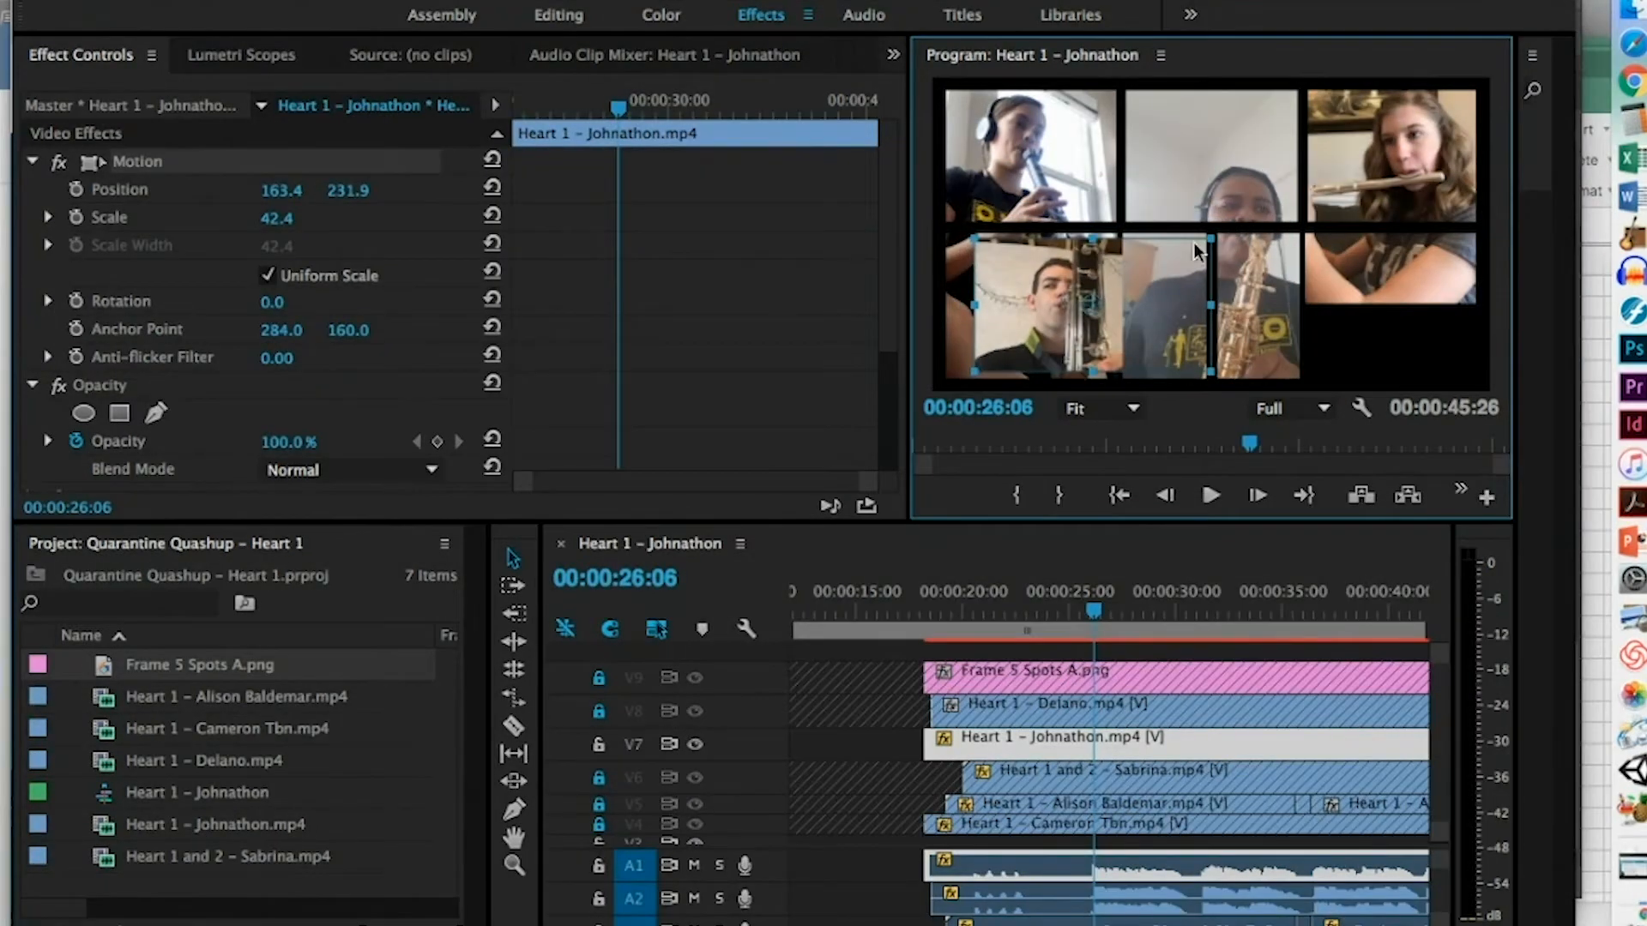
drag(1014, 320, 979, 306)
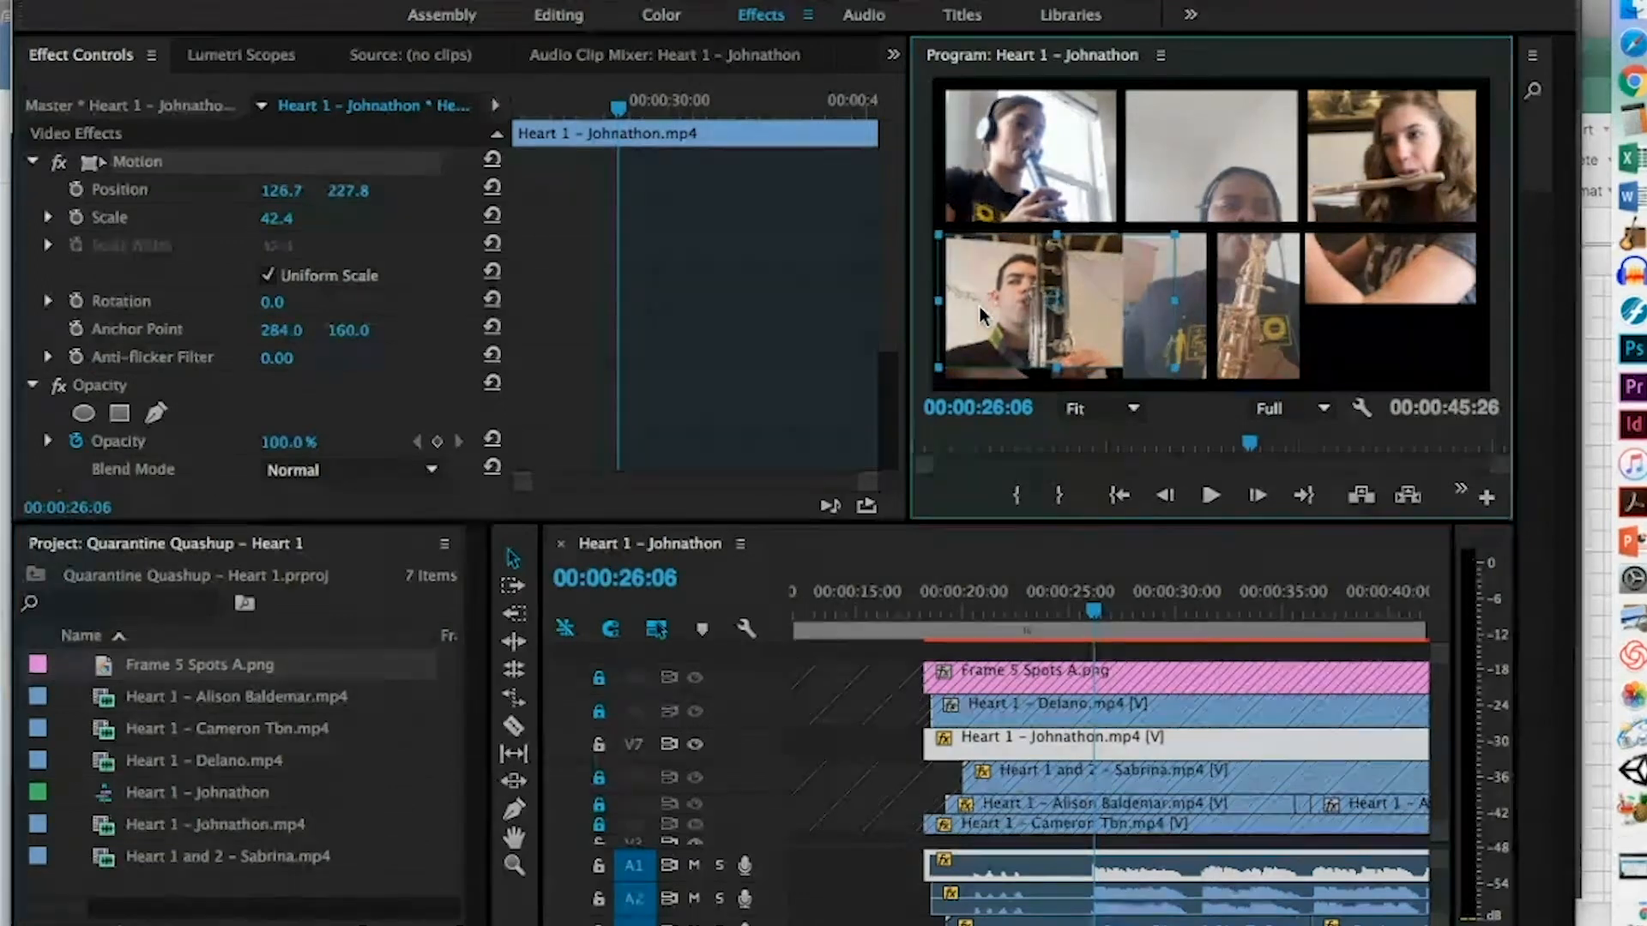
drag(1173, 367, 1197, 377)
drag(1000, 342, 1021, 358)
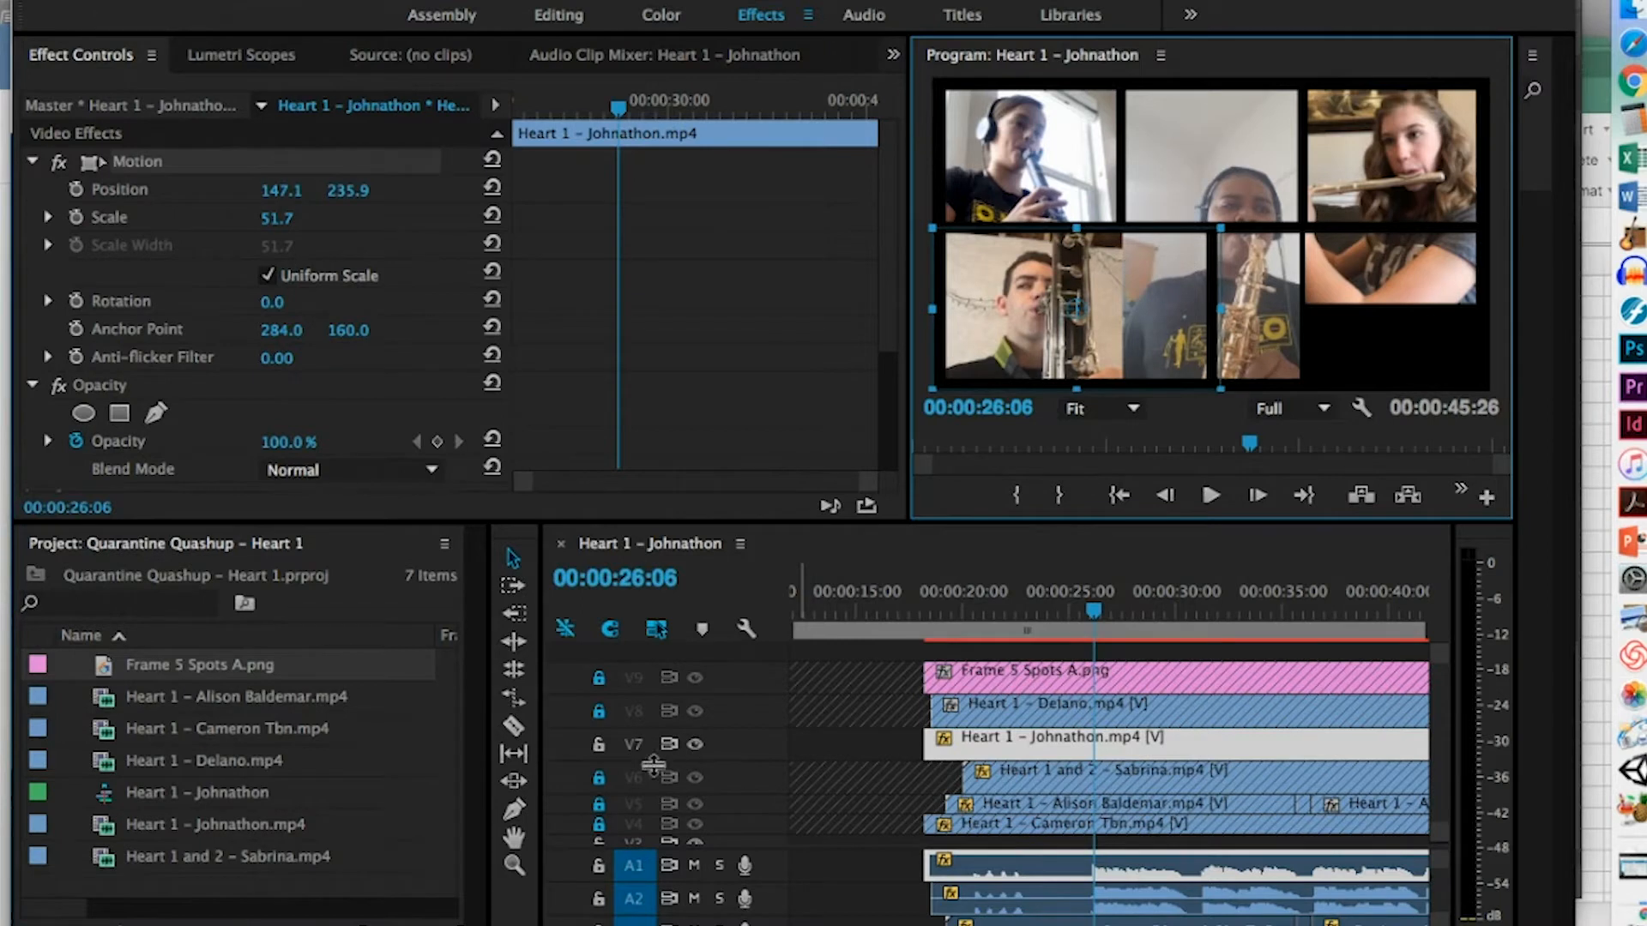
Lock V7, unlock V8, and move the saxophone clip down to V3 beneath the trombone clip, keeping its timing
click(598, 745)
click(599, 711)
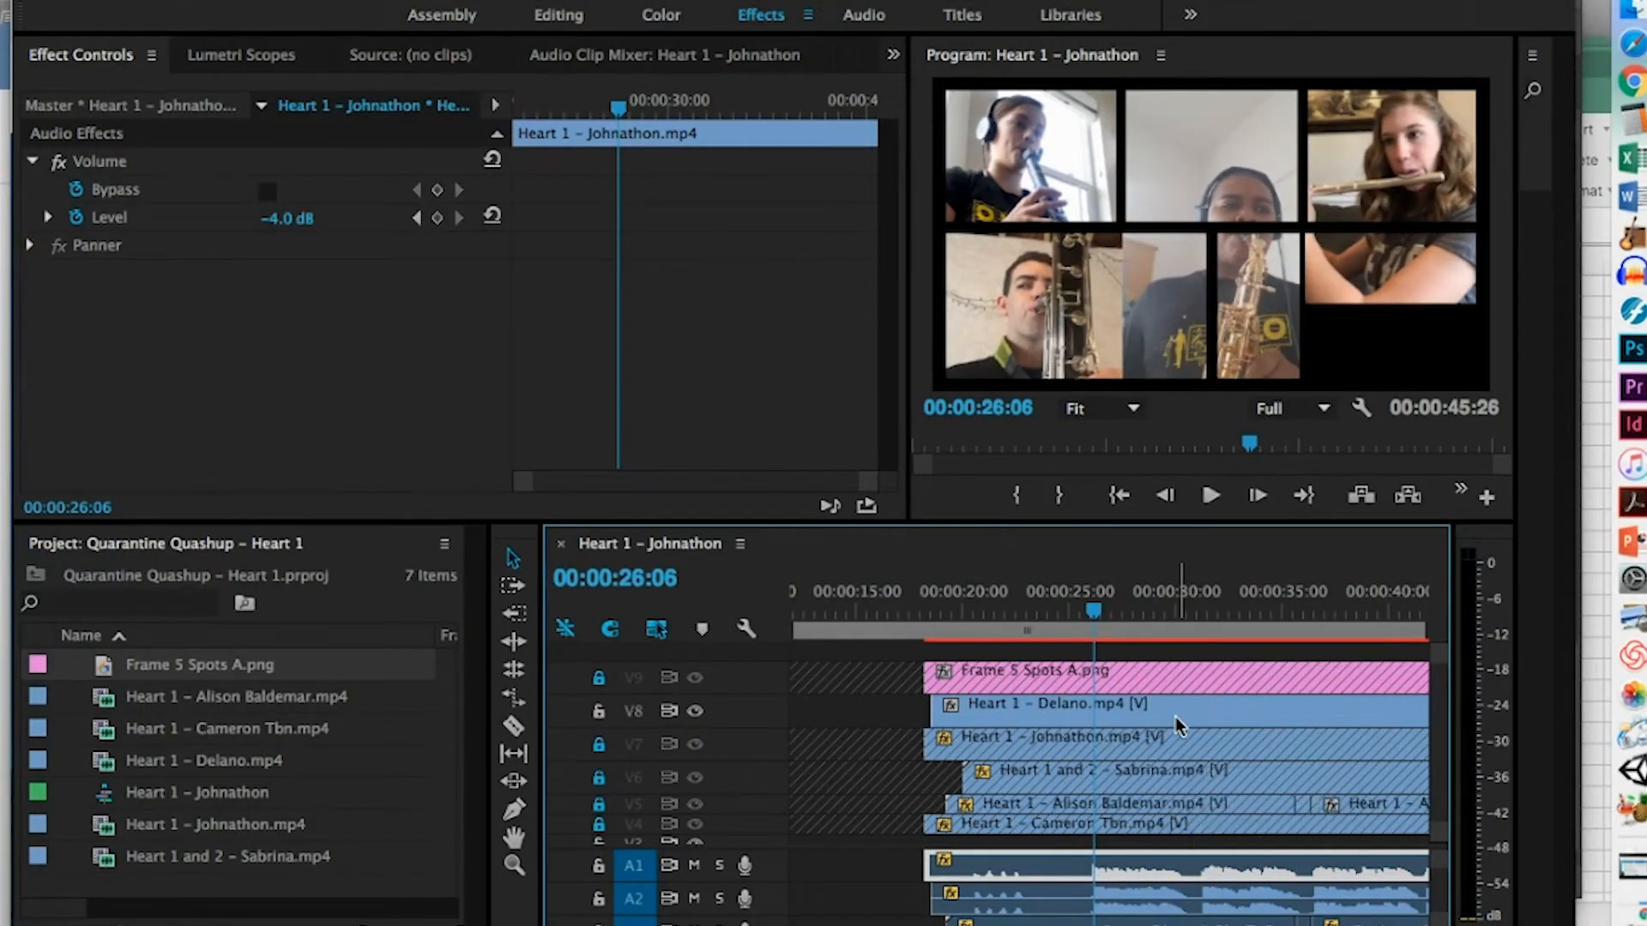
scroll(1176, 717, down, 2)
scroll(1175, 717, down, 1)
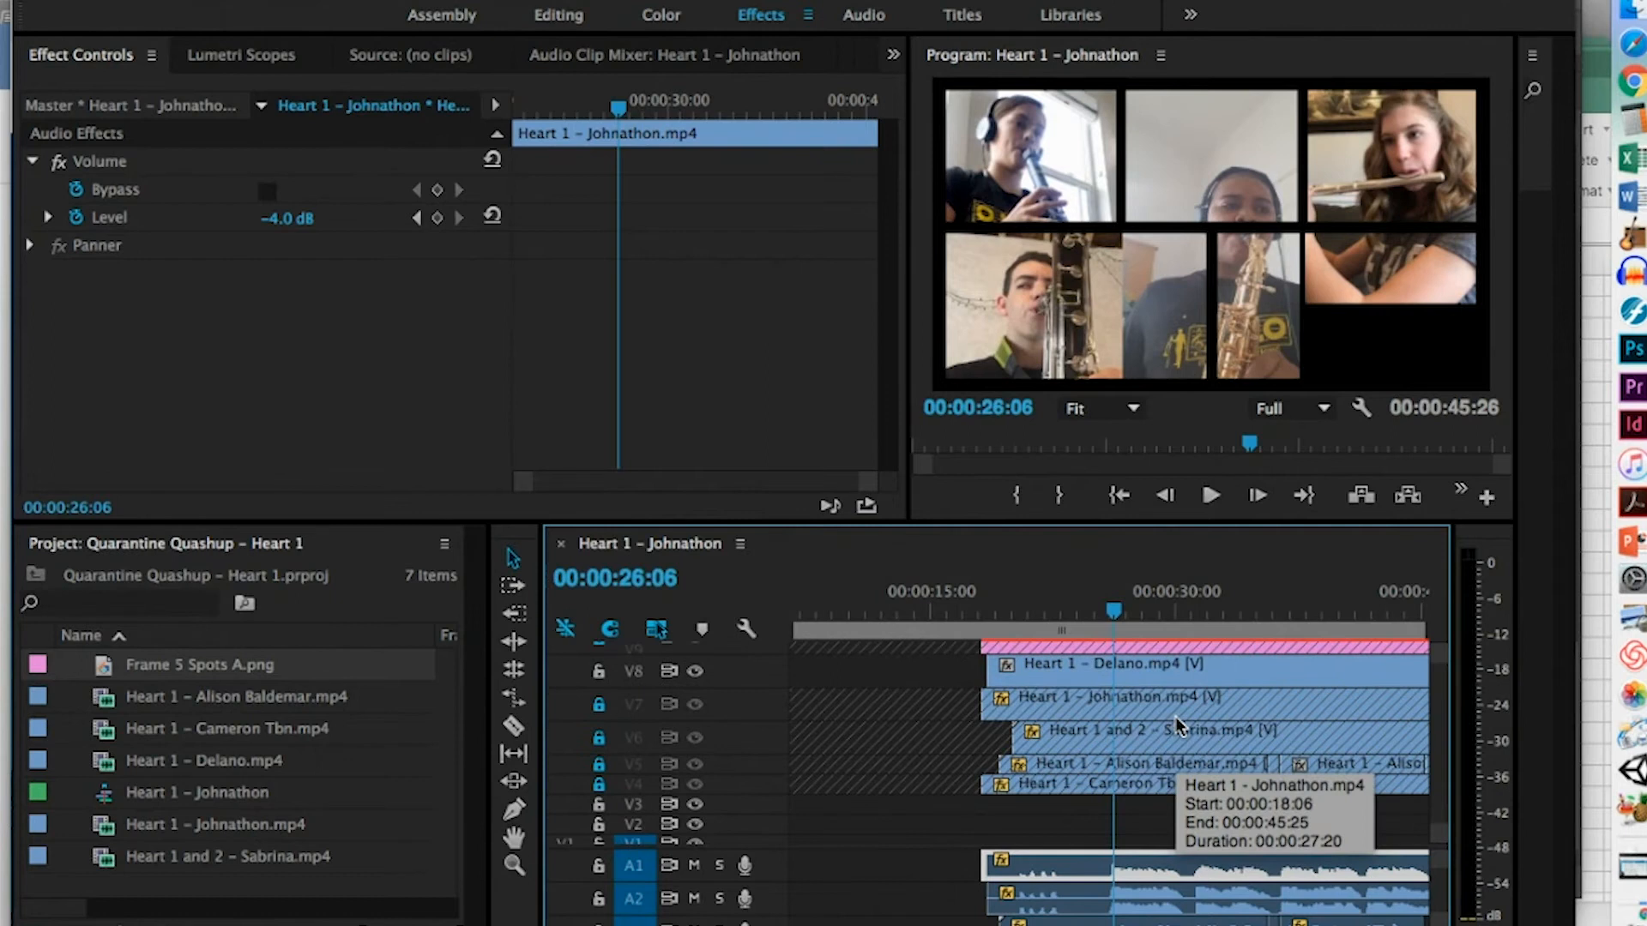
click(1166, 666)
drag(1165, 709, 1177, 815)
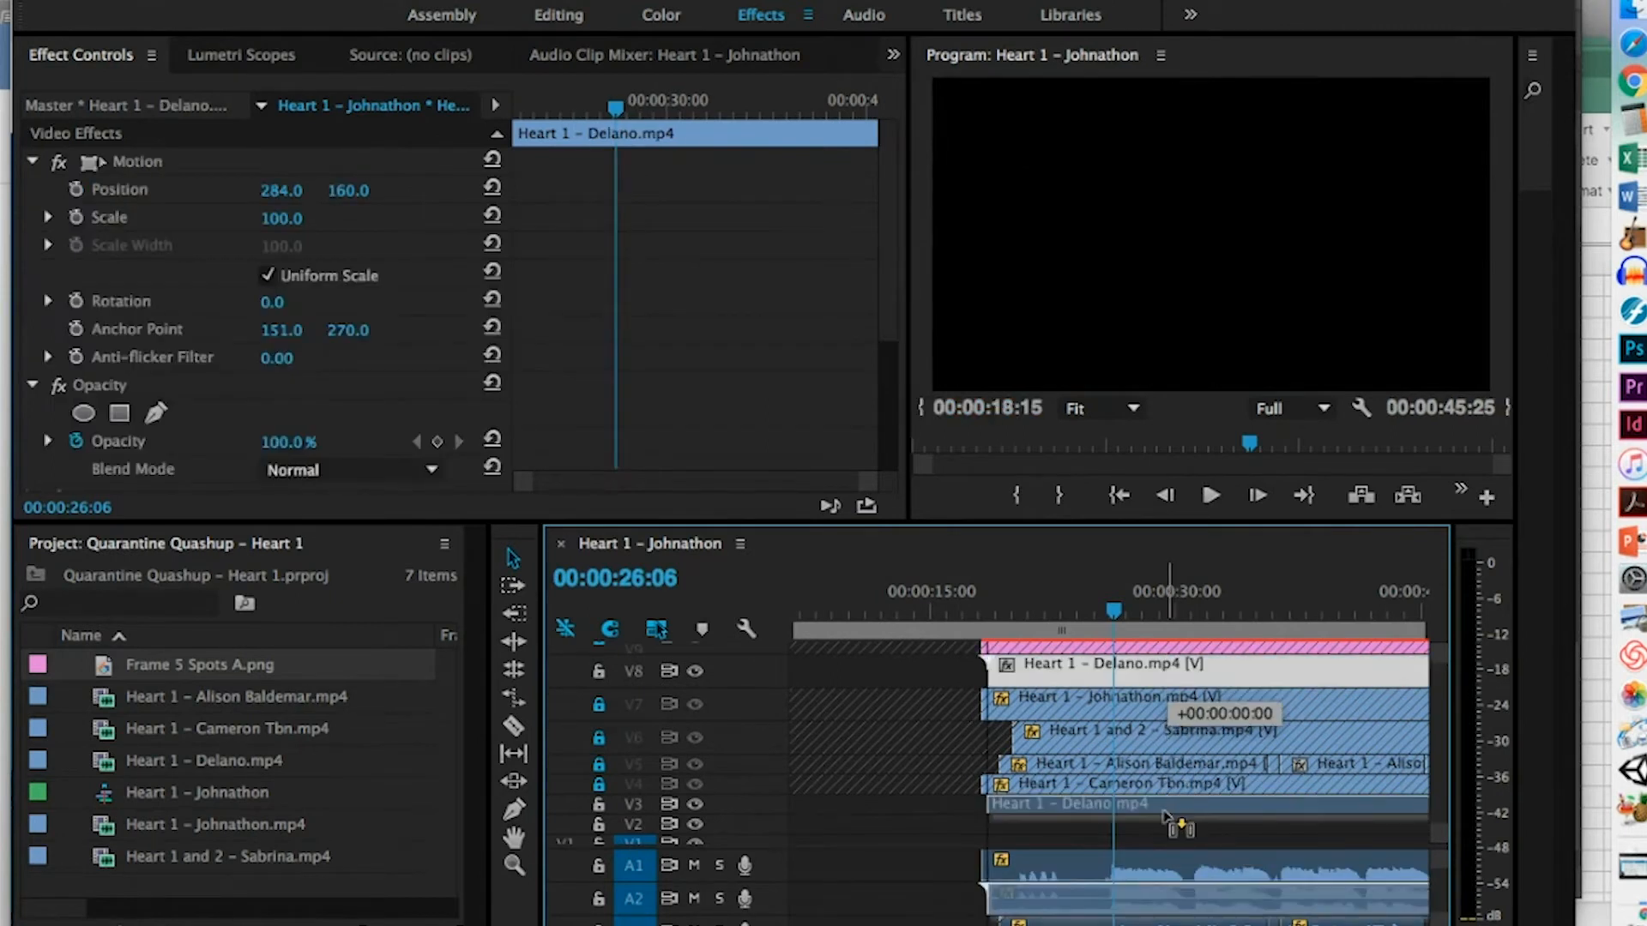
scroll(1191, 755, down, 3)
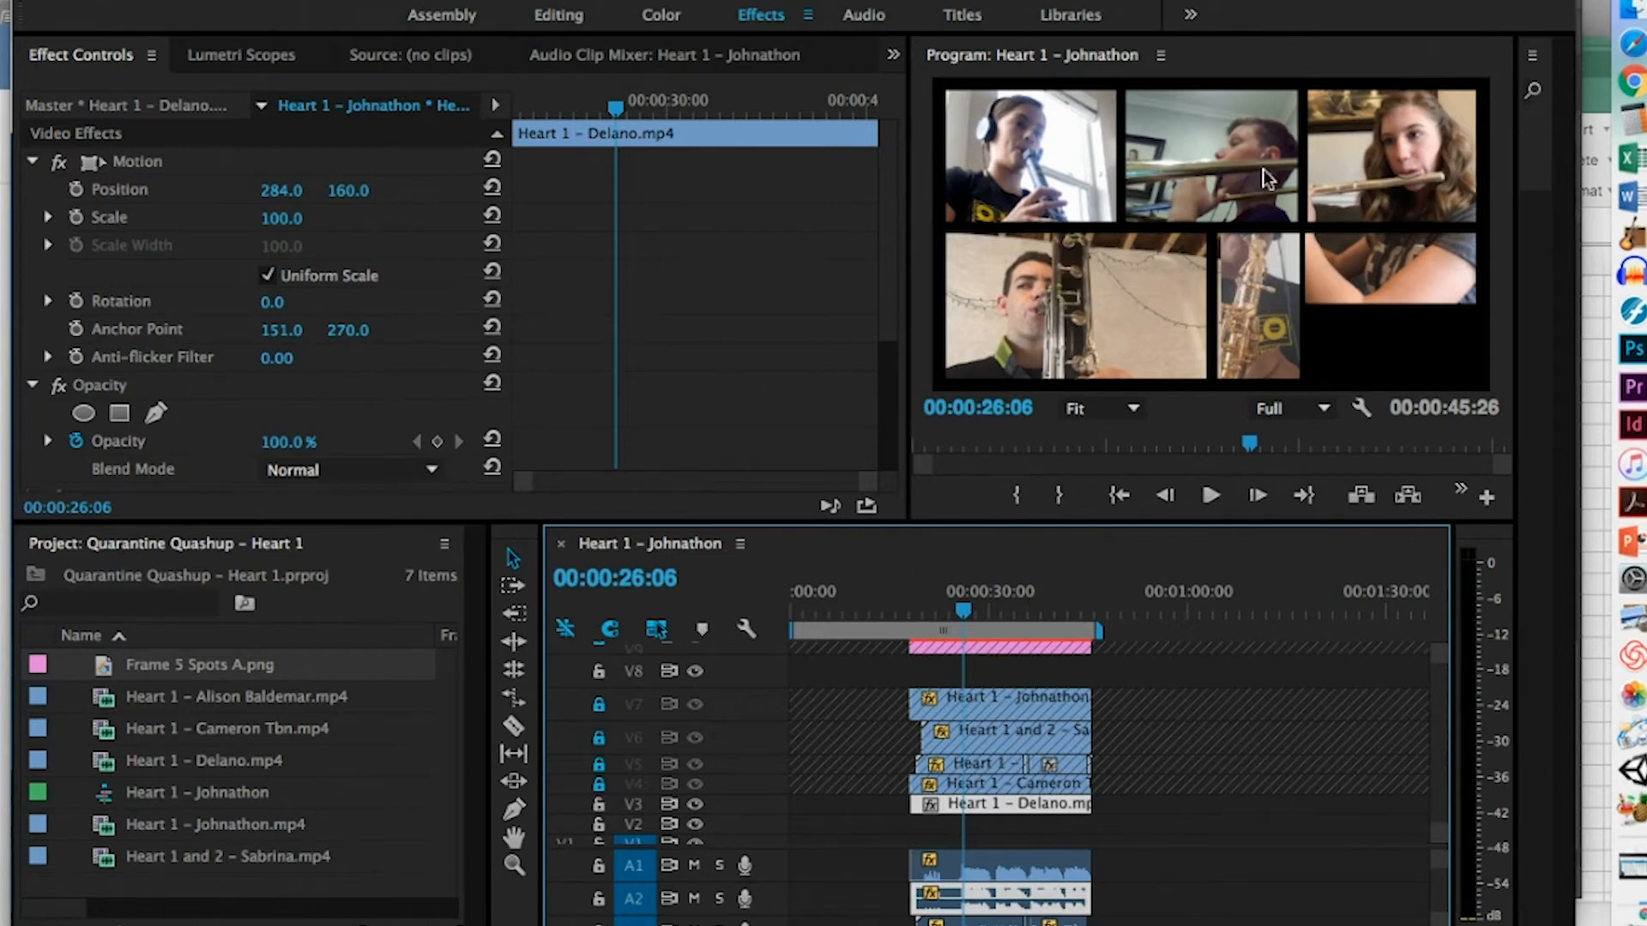
Unlock V4, then scale the trombone clip to 50 and place it in the frame's lower-right cell at about 423.6, 241.4
click(1227, 163)
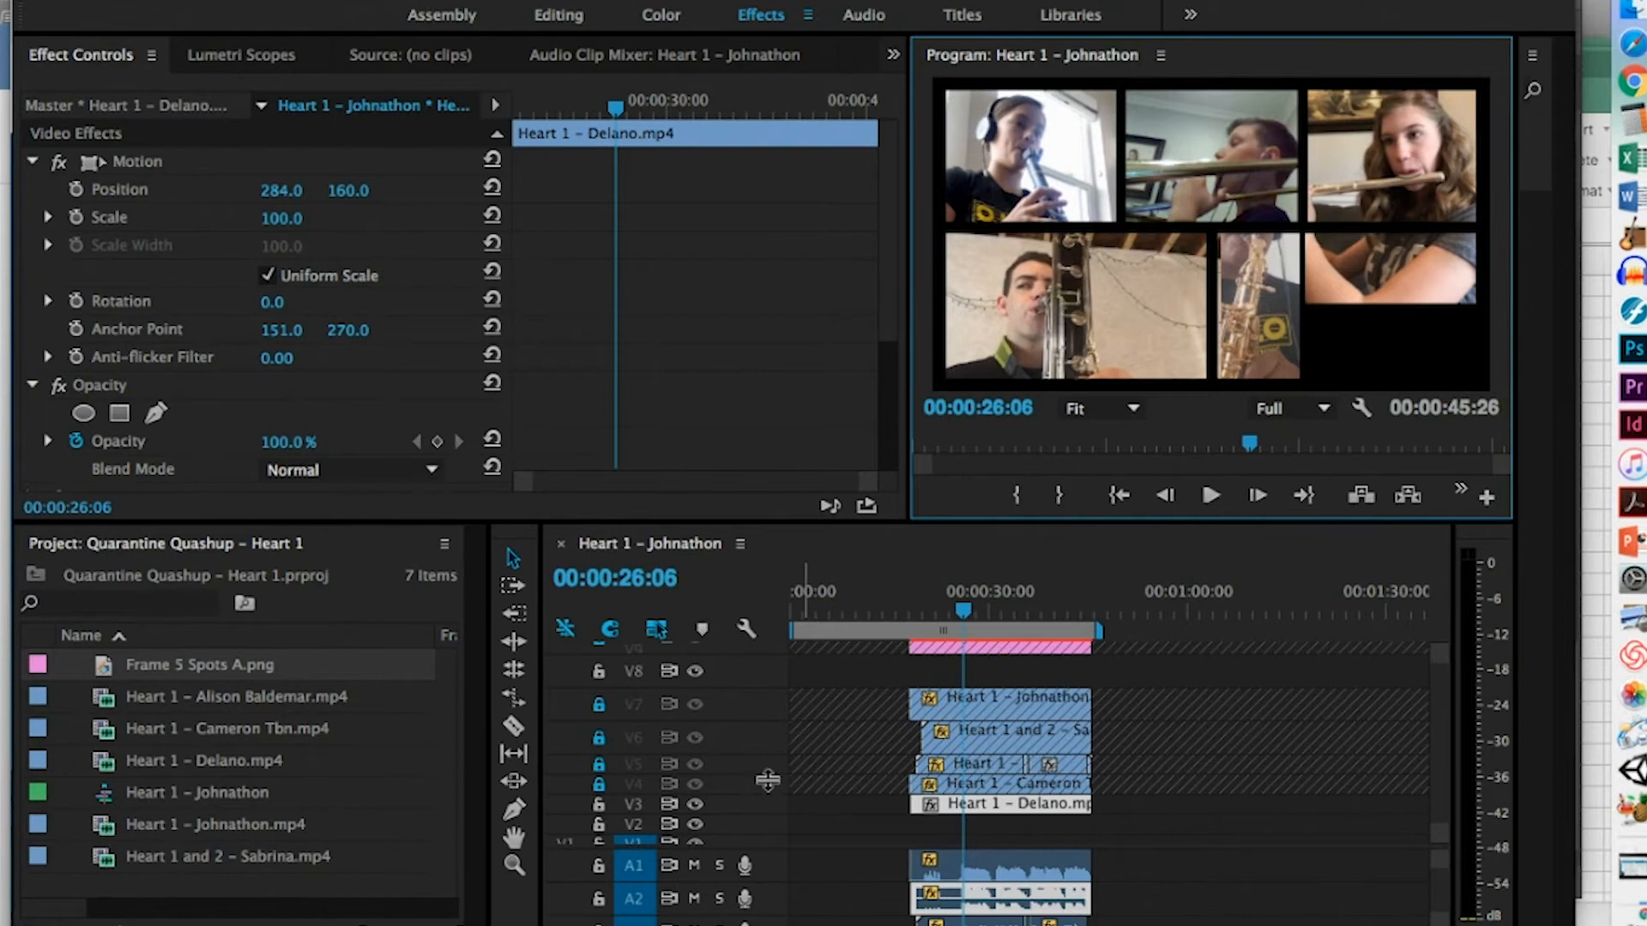
click(599, 784)
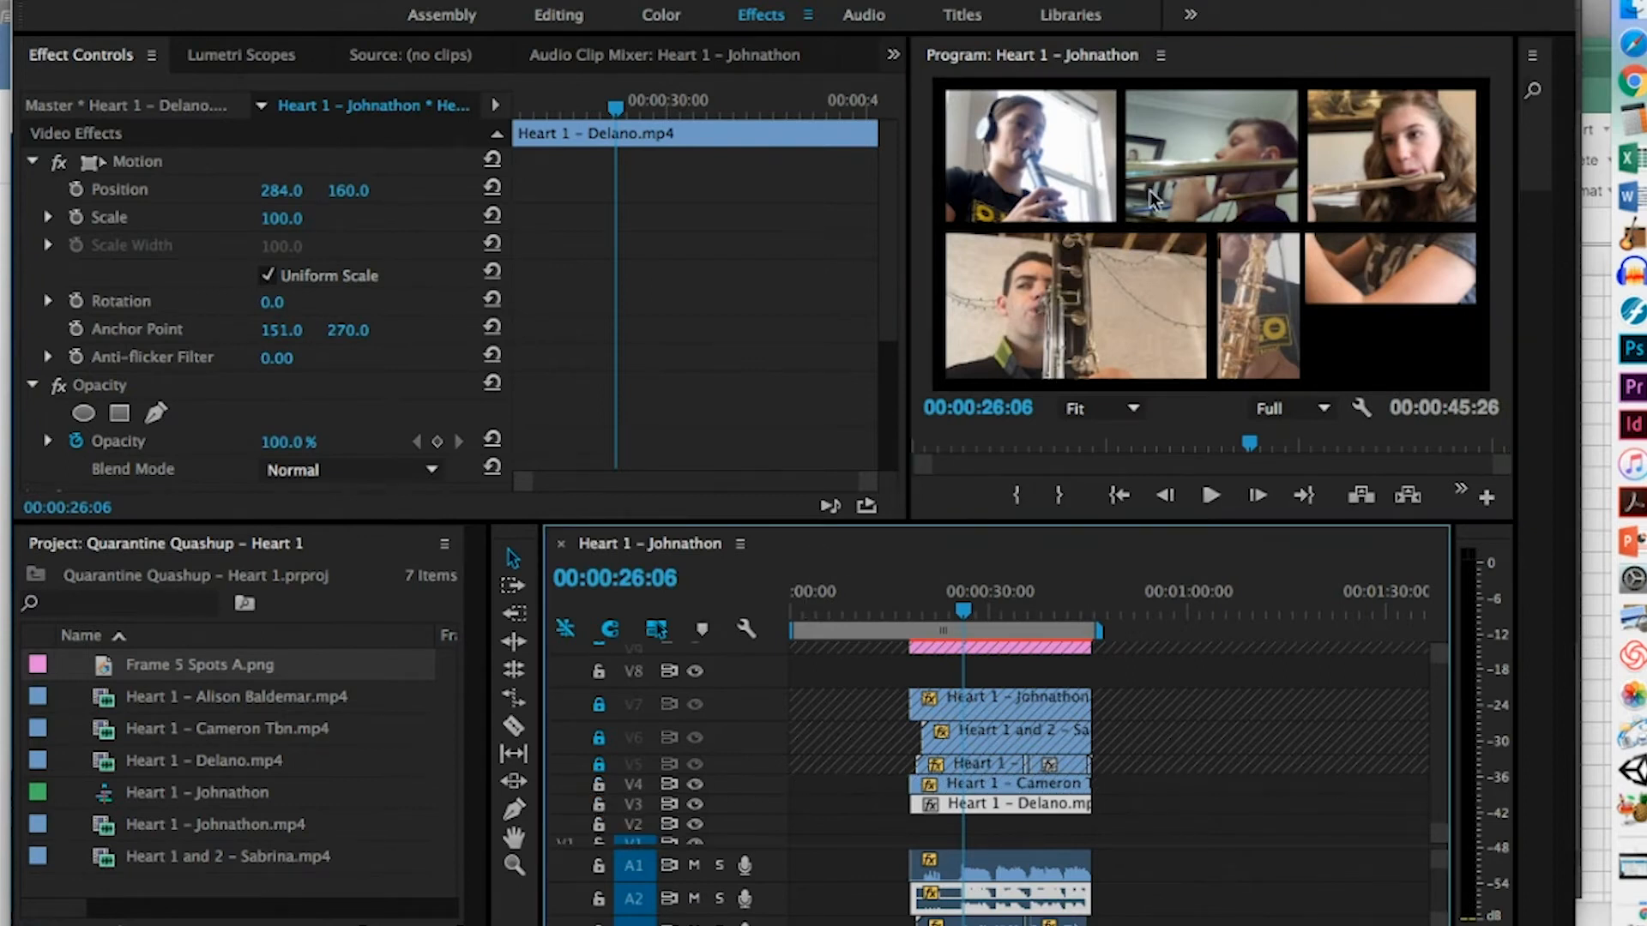
click(1185, 156)
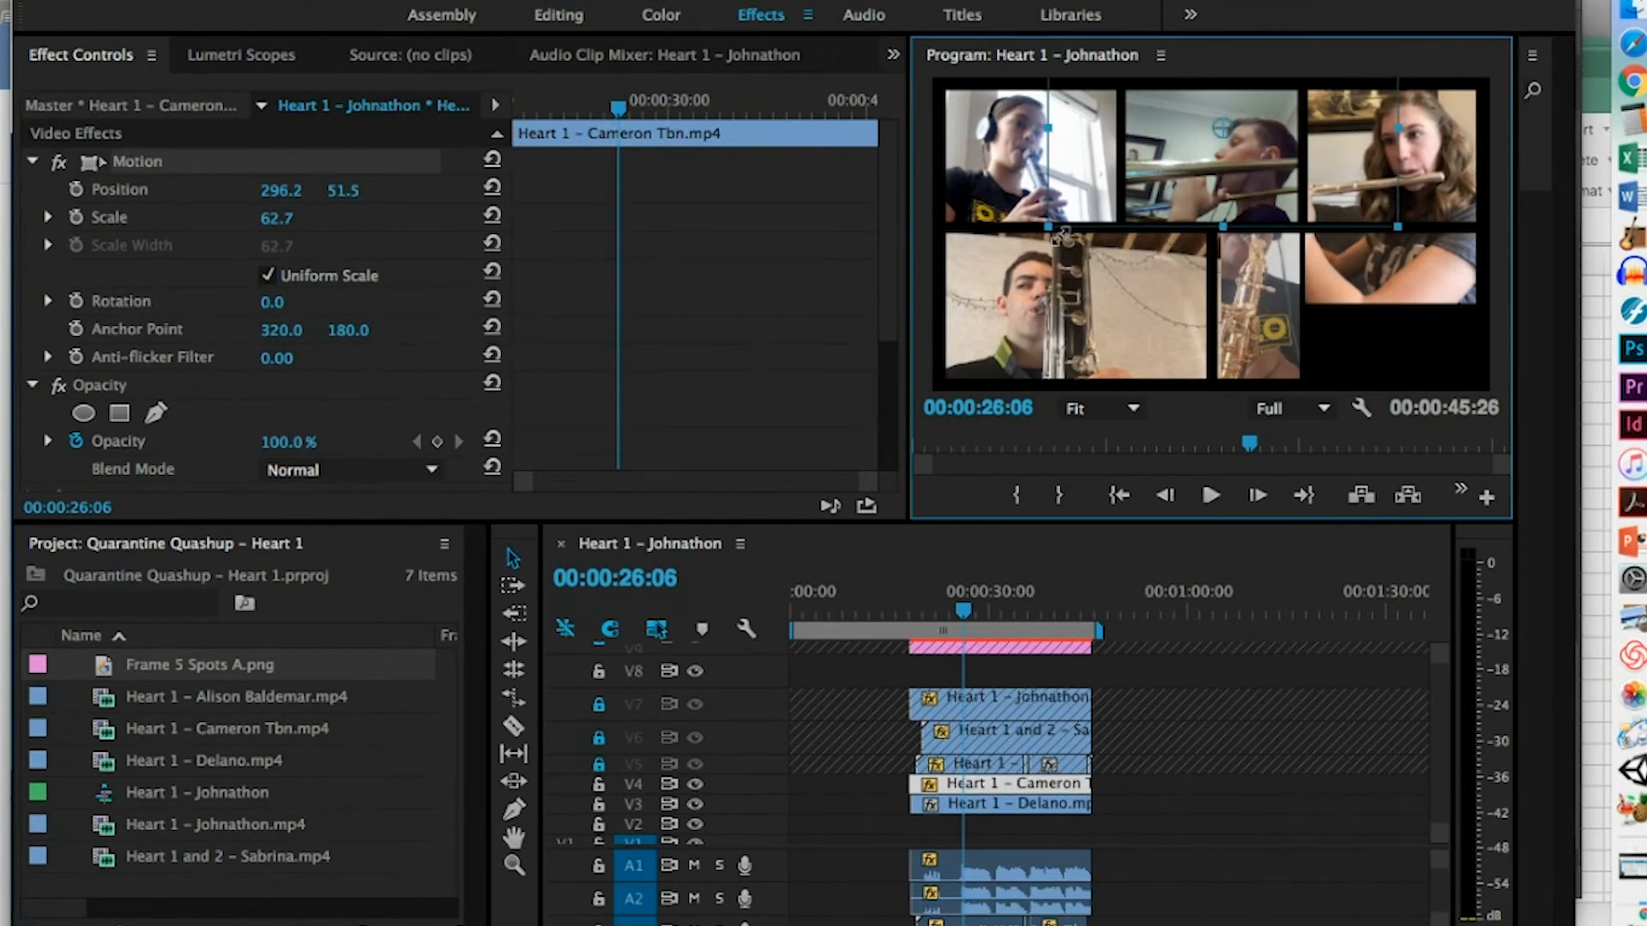
drag(1049, 233, 1062, 210)
drag(1177, 161, 1299, 339)
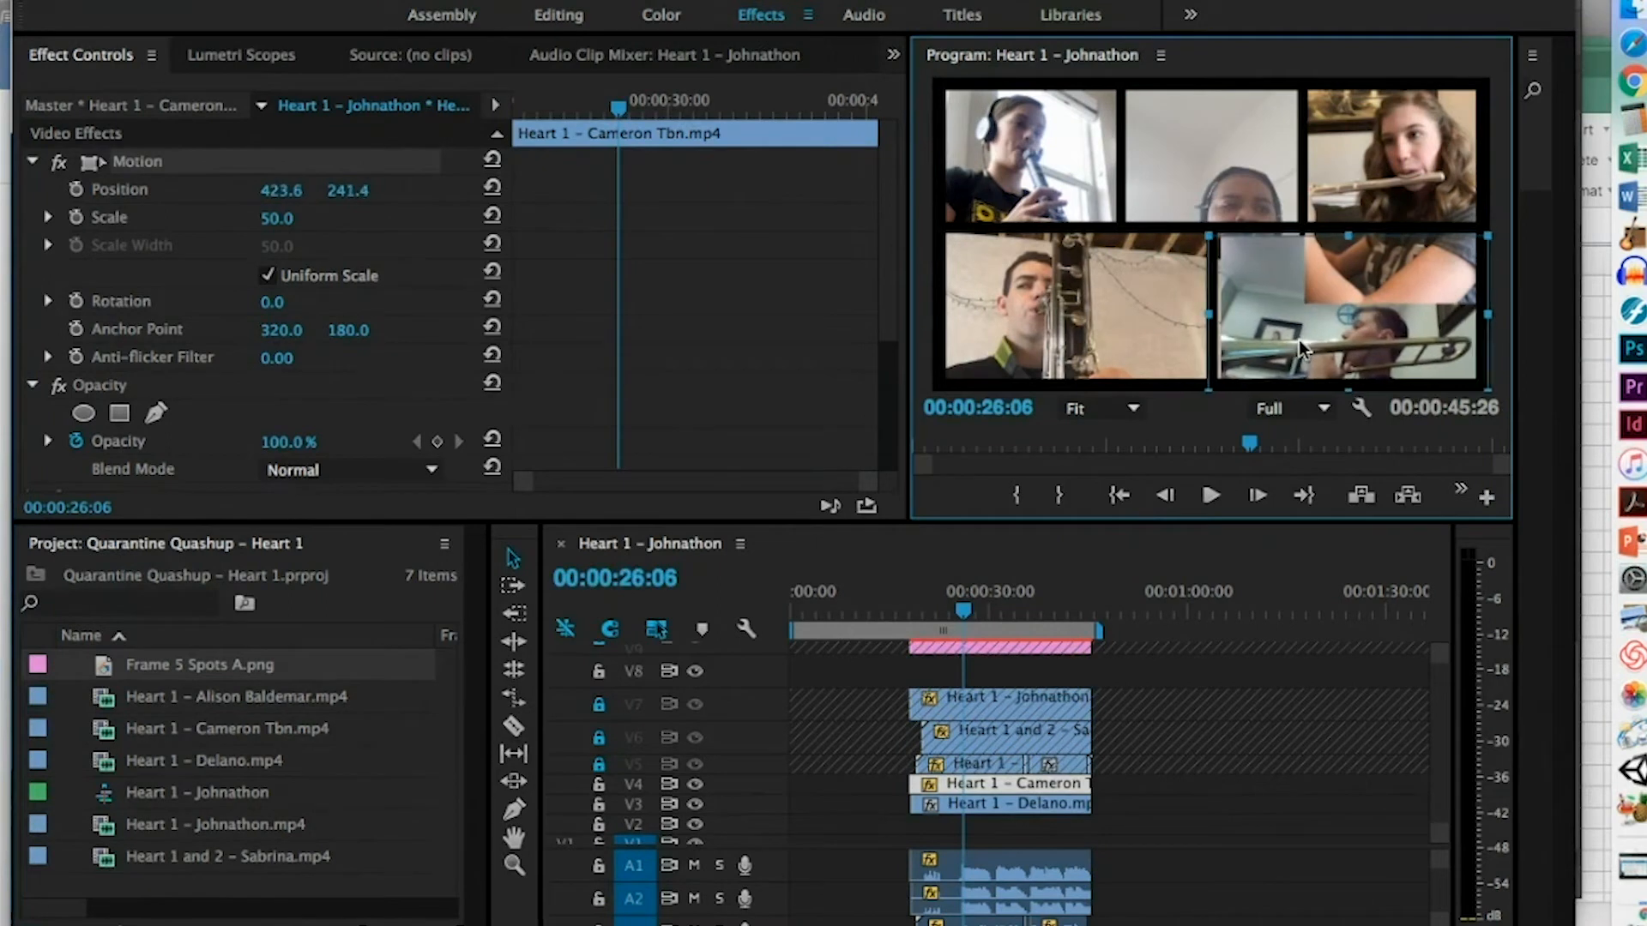
Scale the saxophone clip to 99.2 and place it in the frame's upper-middle cell at about 286.7, 89.5
click(1213, 182)
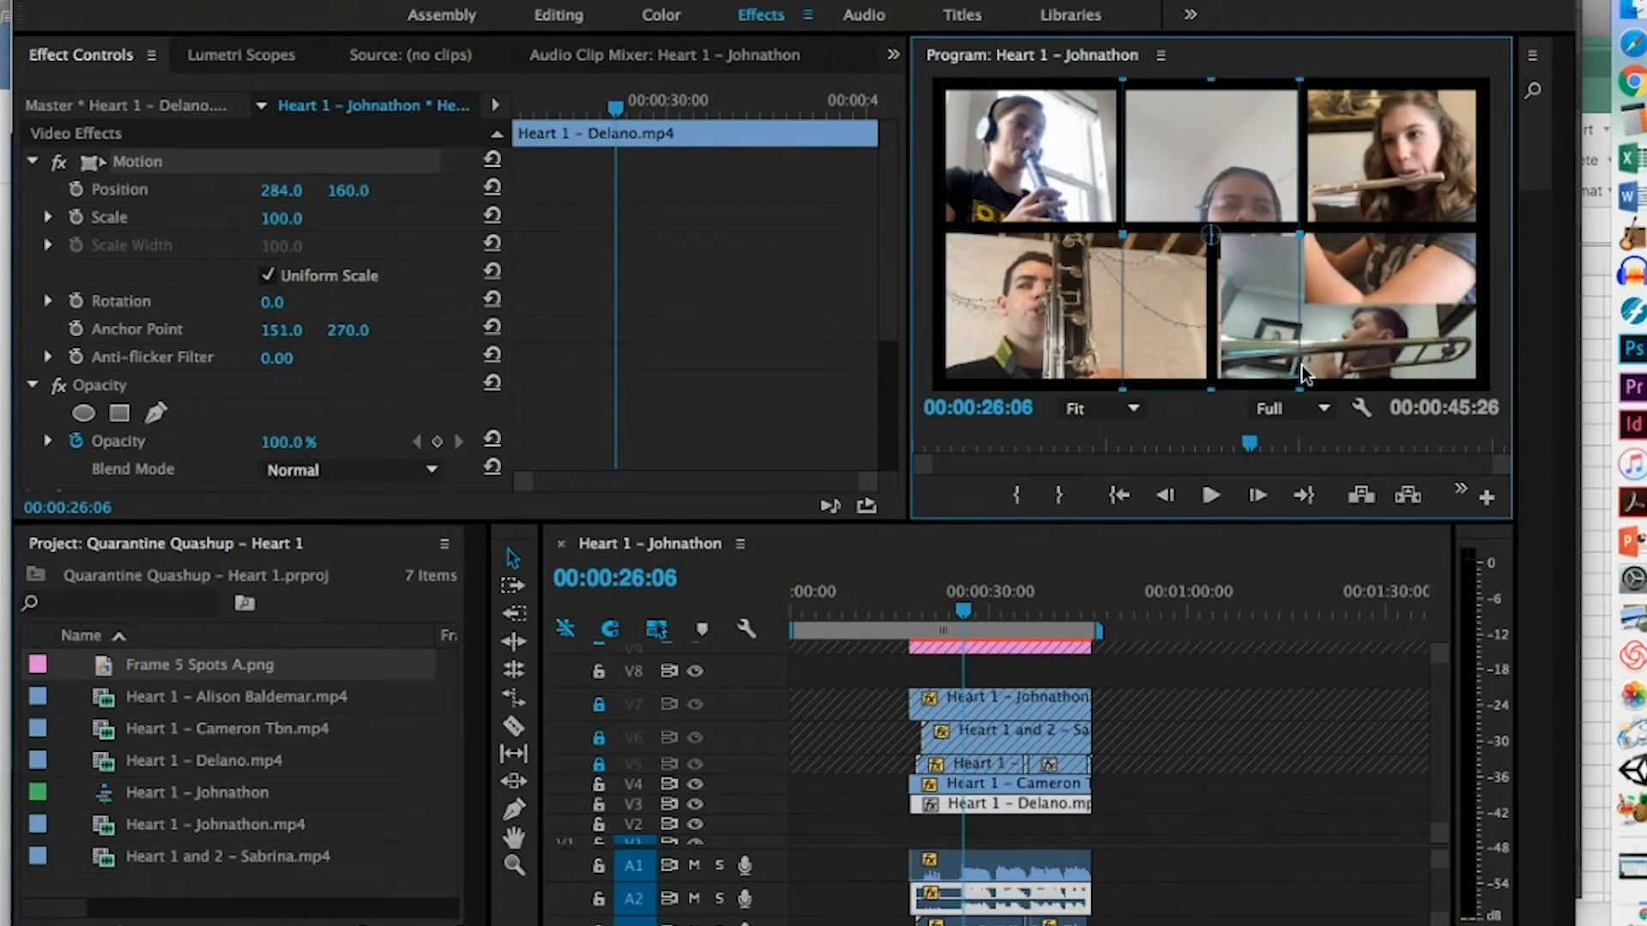
drag(1297, 377, 1308, 381)
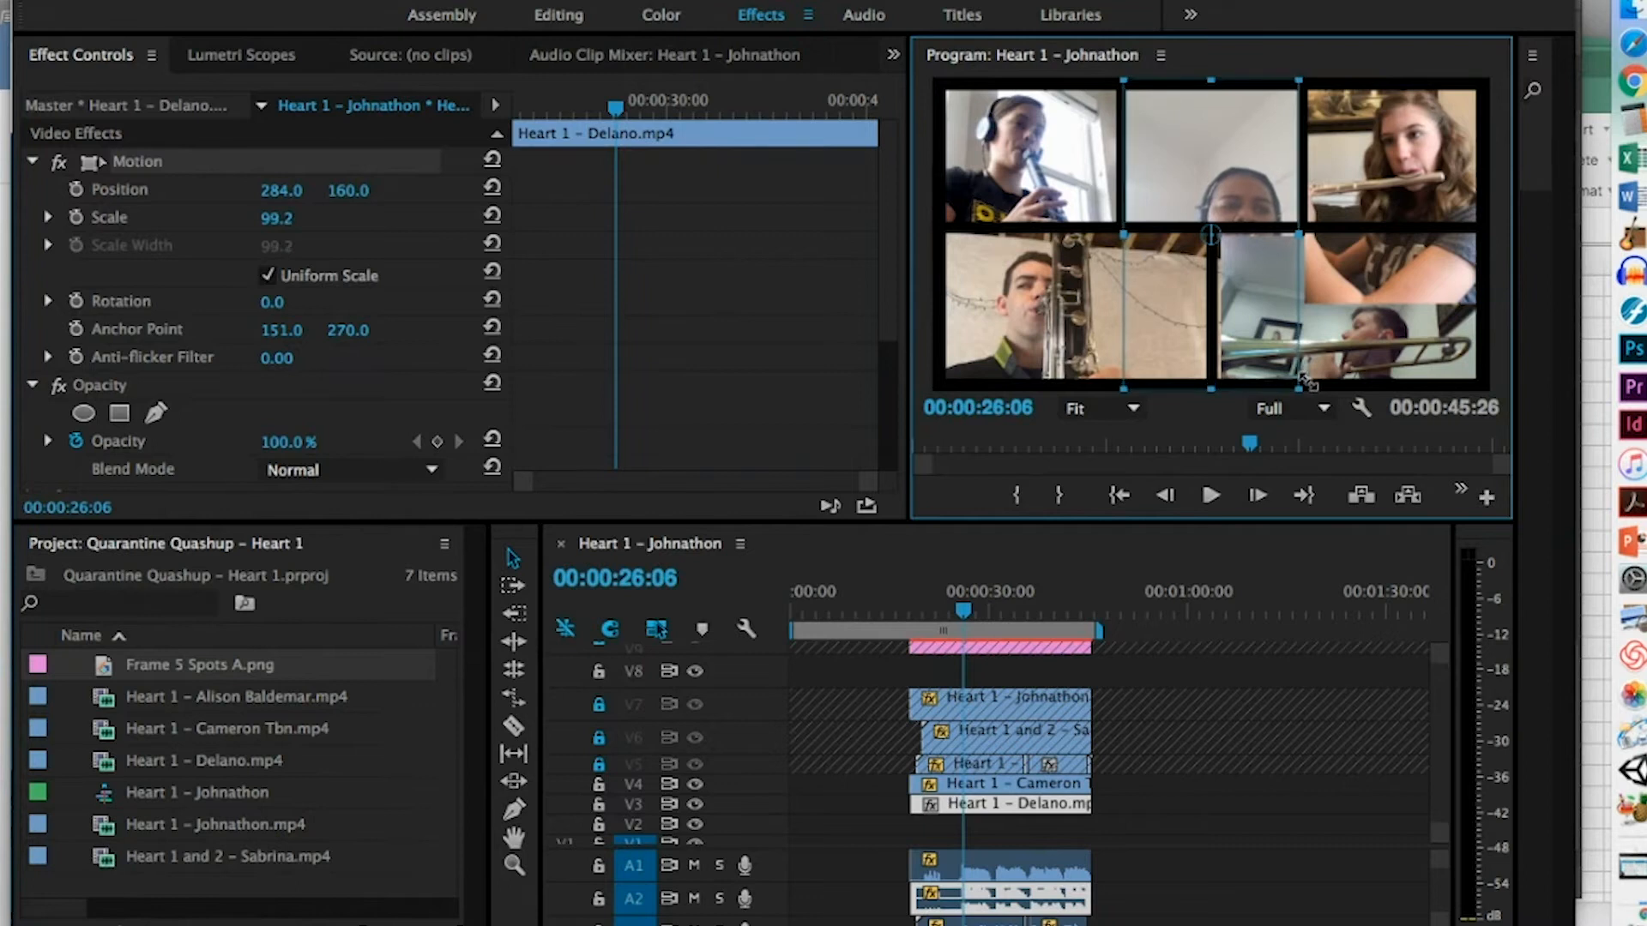
drag(1204, 187, 1207, 117)
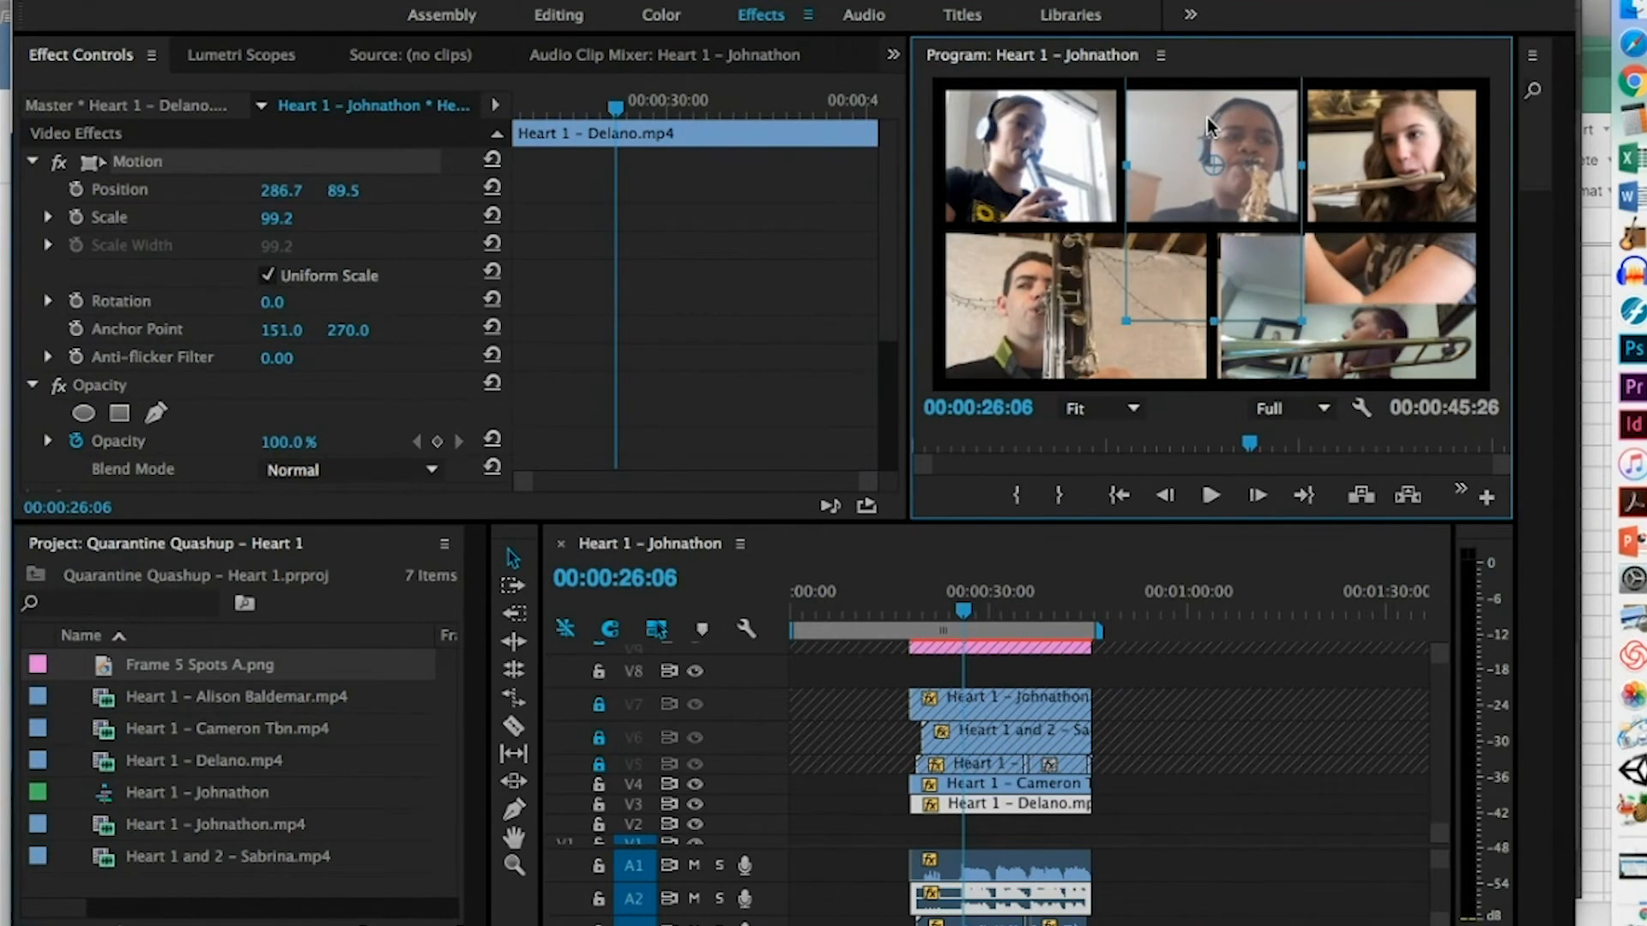
Move the trombone clip from V4 to V8, keeping its timing, and raise it in its cell to about 423.6, 231.9
click(1396, 342)
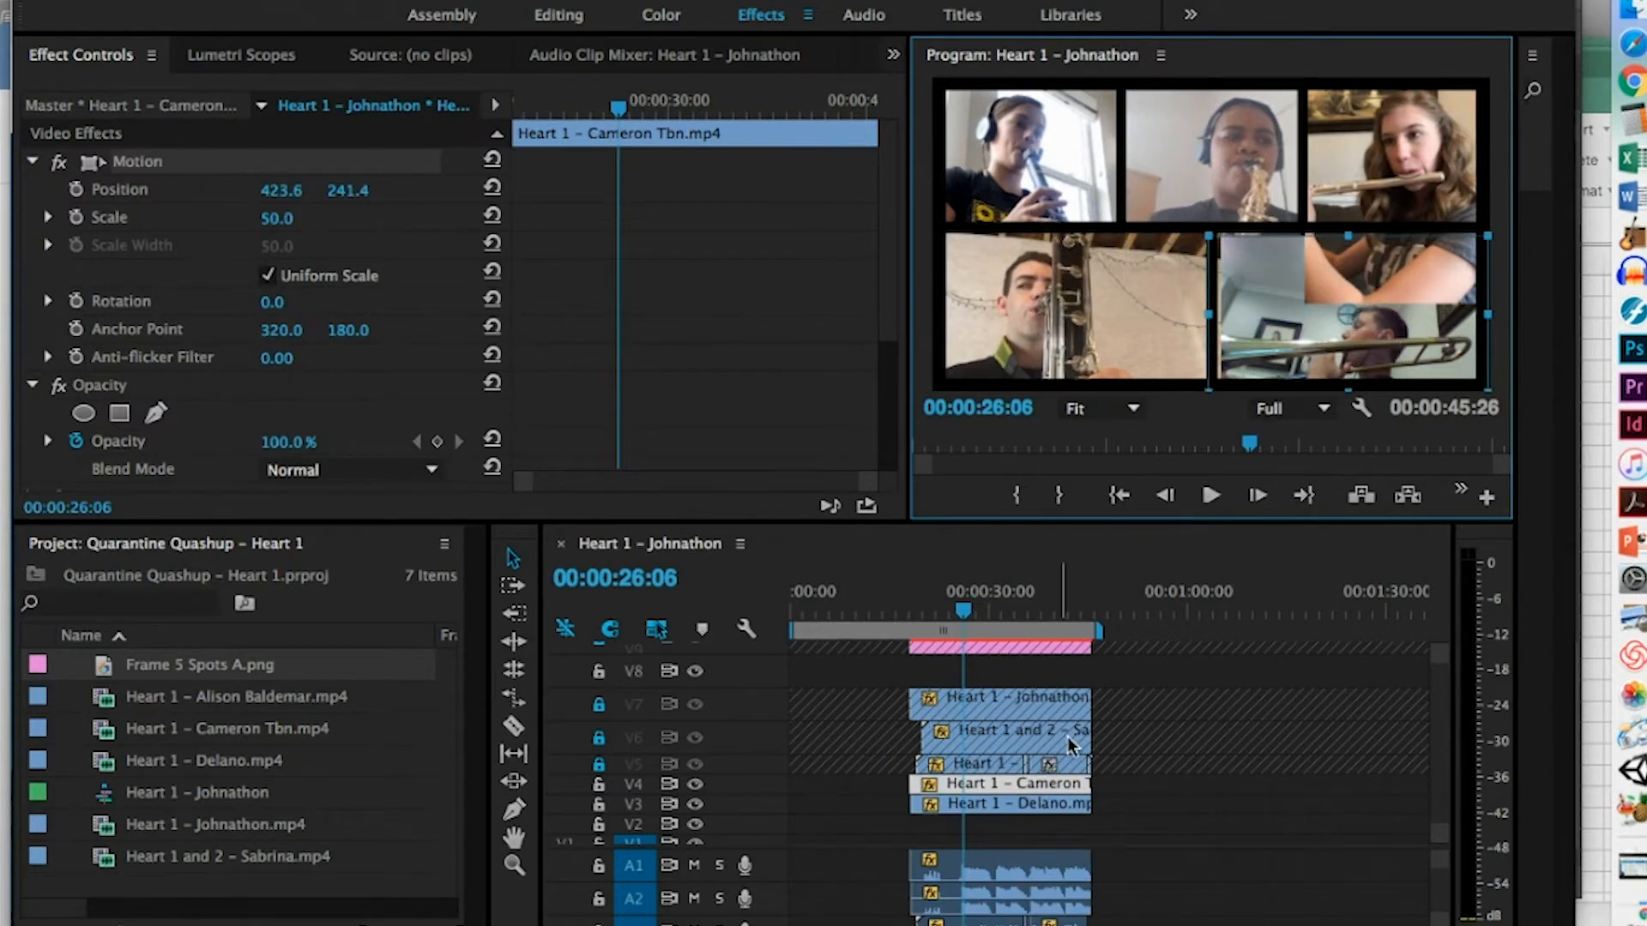
drag(990, 784, 1000, 671)
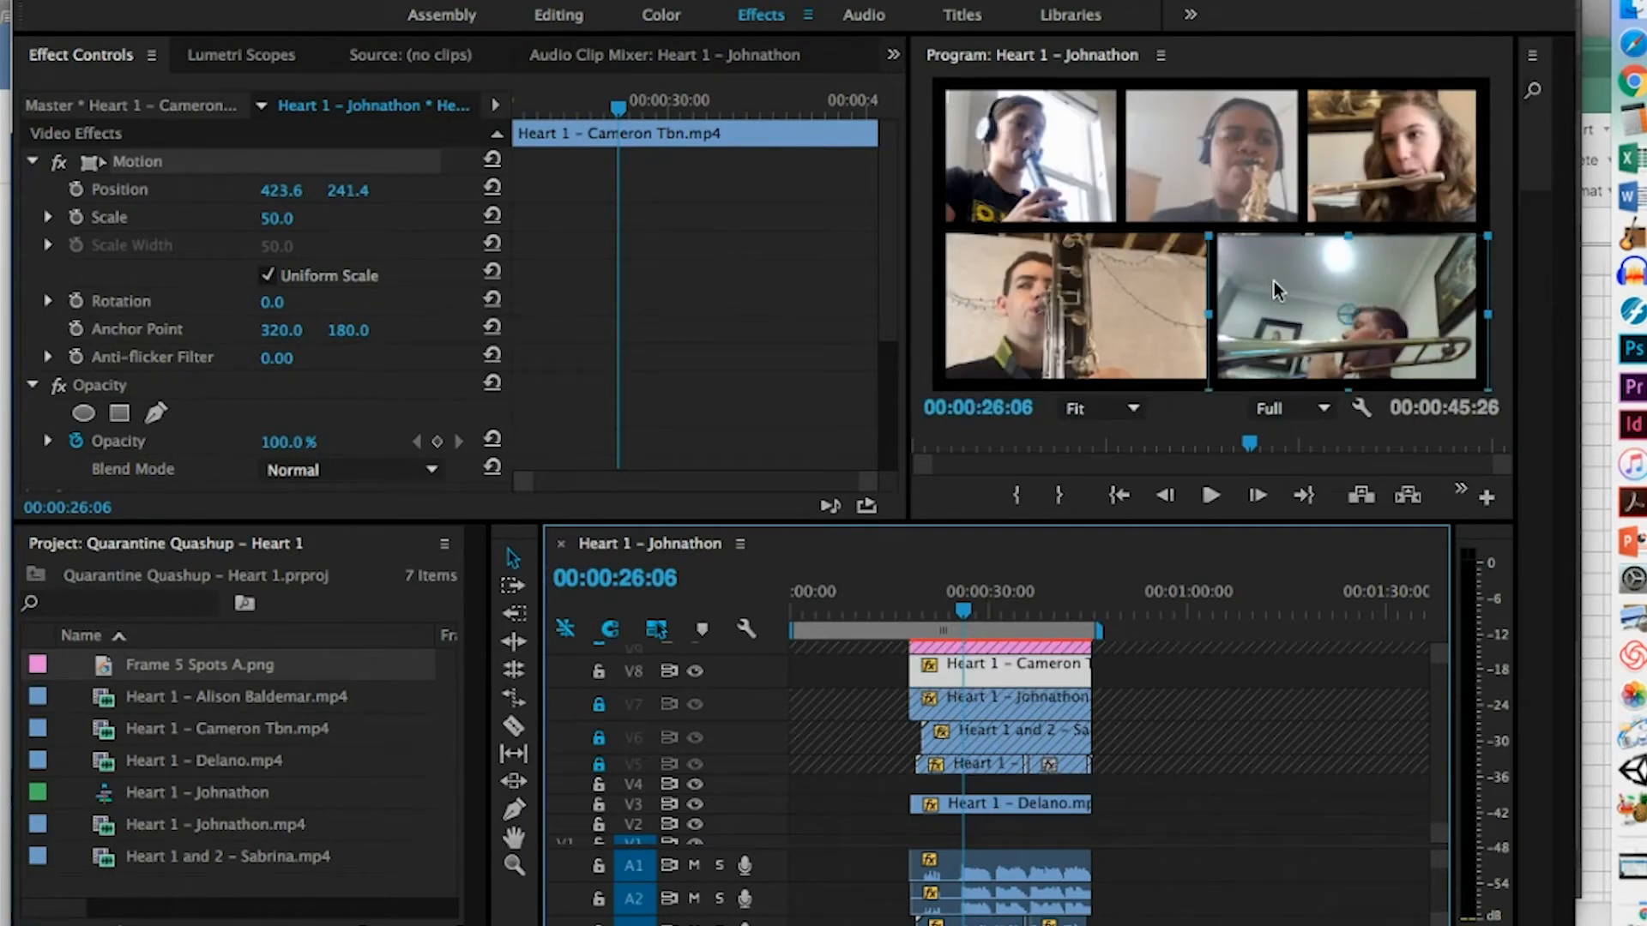
drag(1274, 282, 1273, 273)
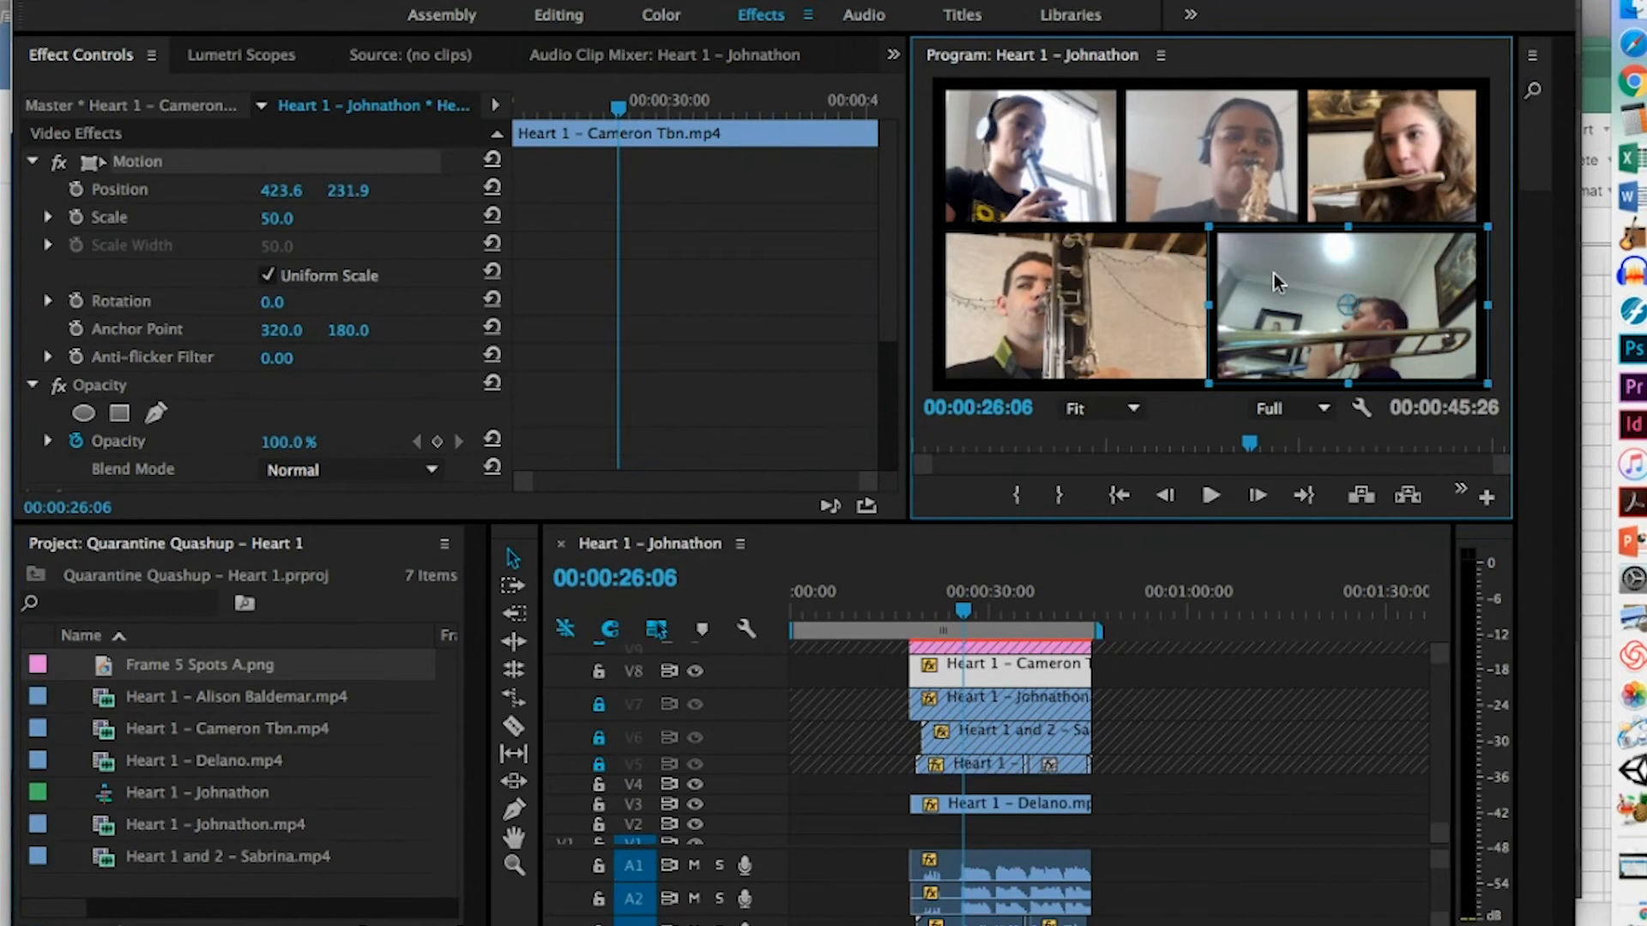
drag(1274, 272, 1274, 271)
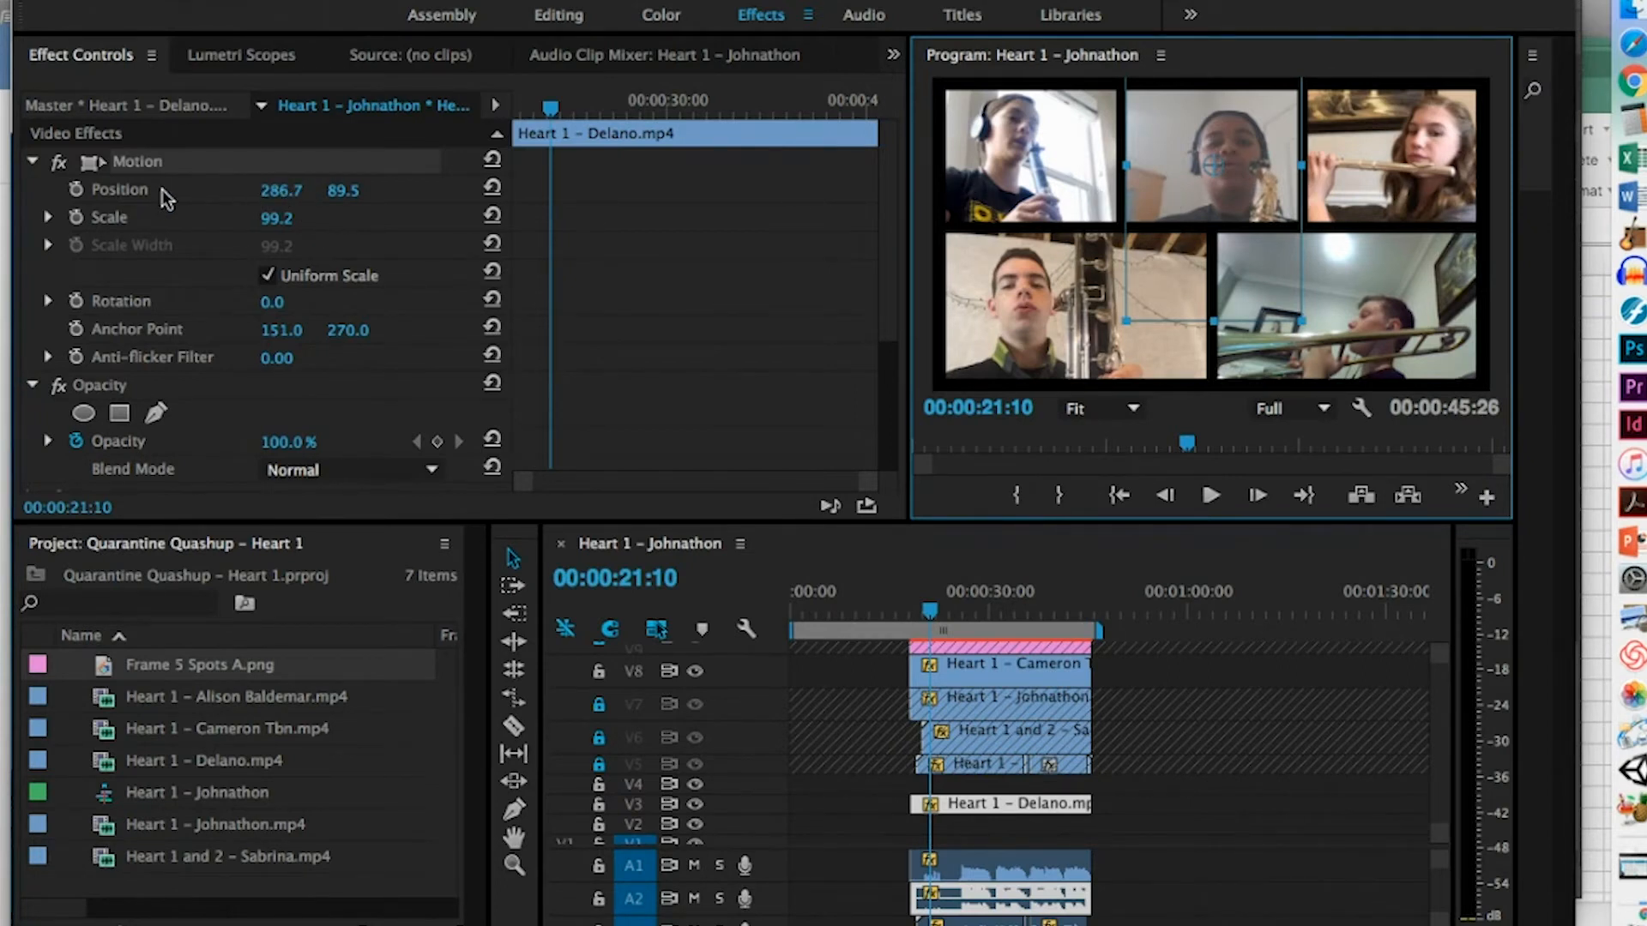
Check the saxophone clip at its first frame and set its horizontal position to 284
drag(550, 108, 515, 111)
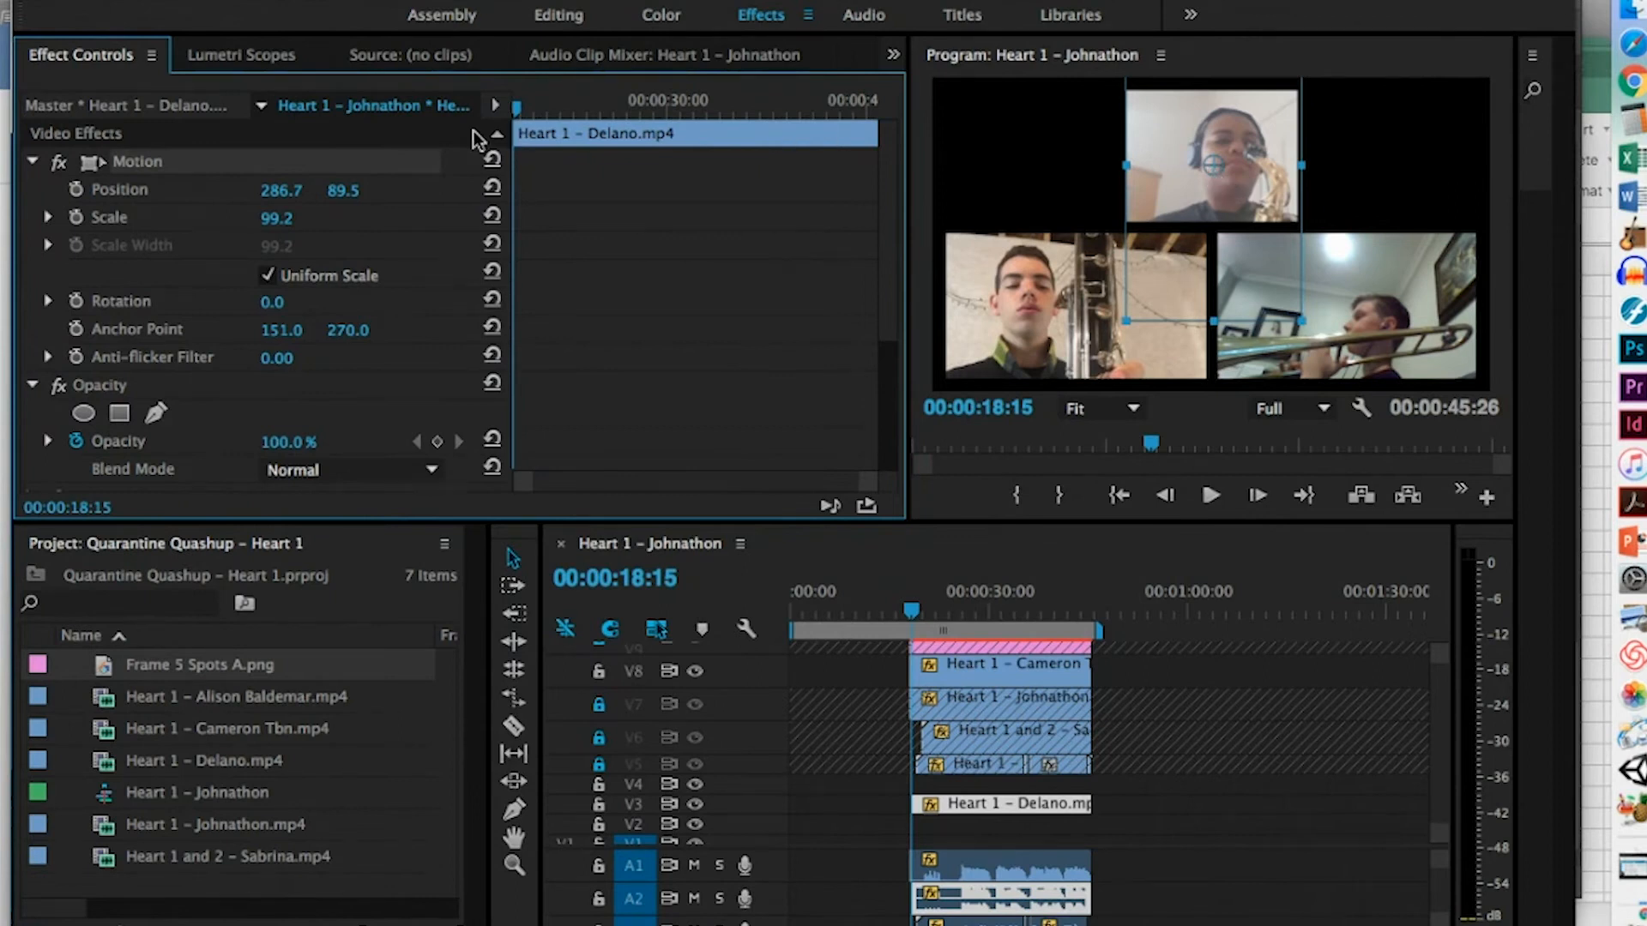
click(286, 190)
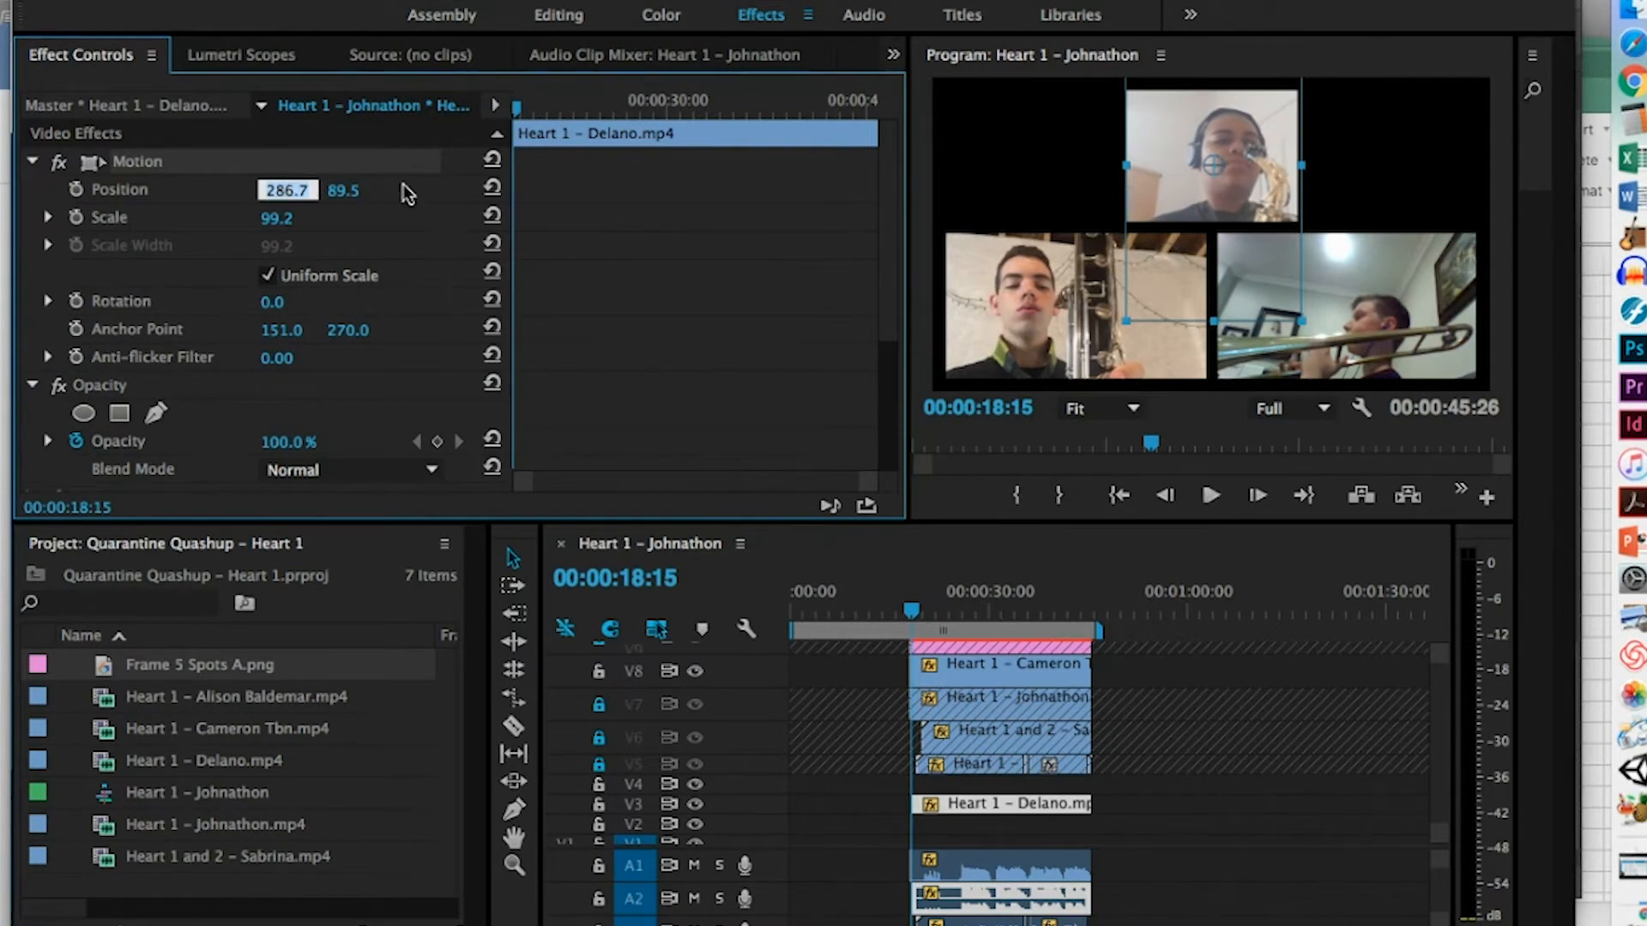
text(284)
key(Return)
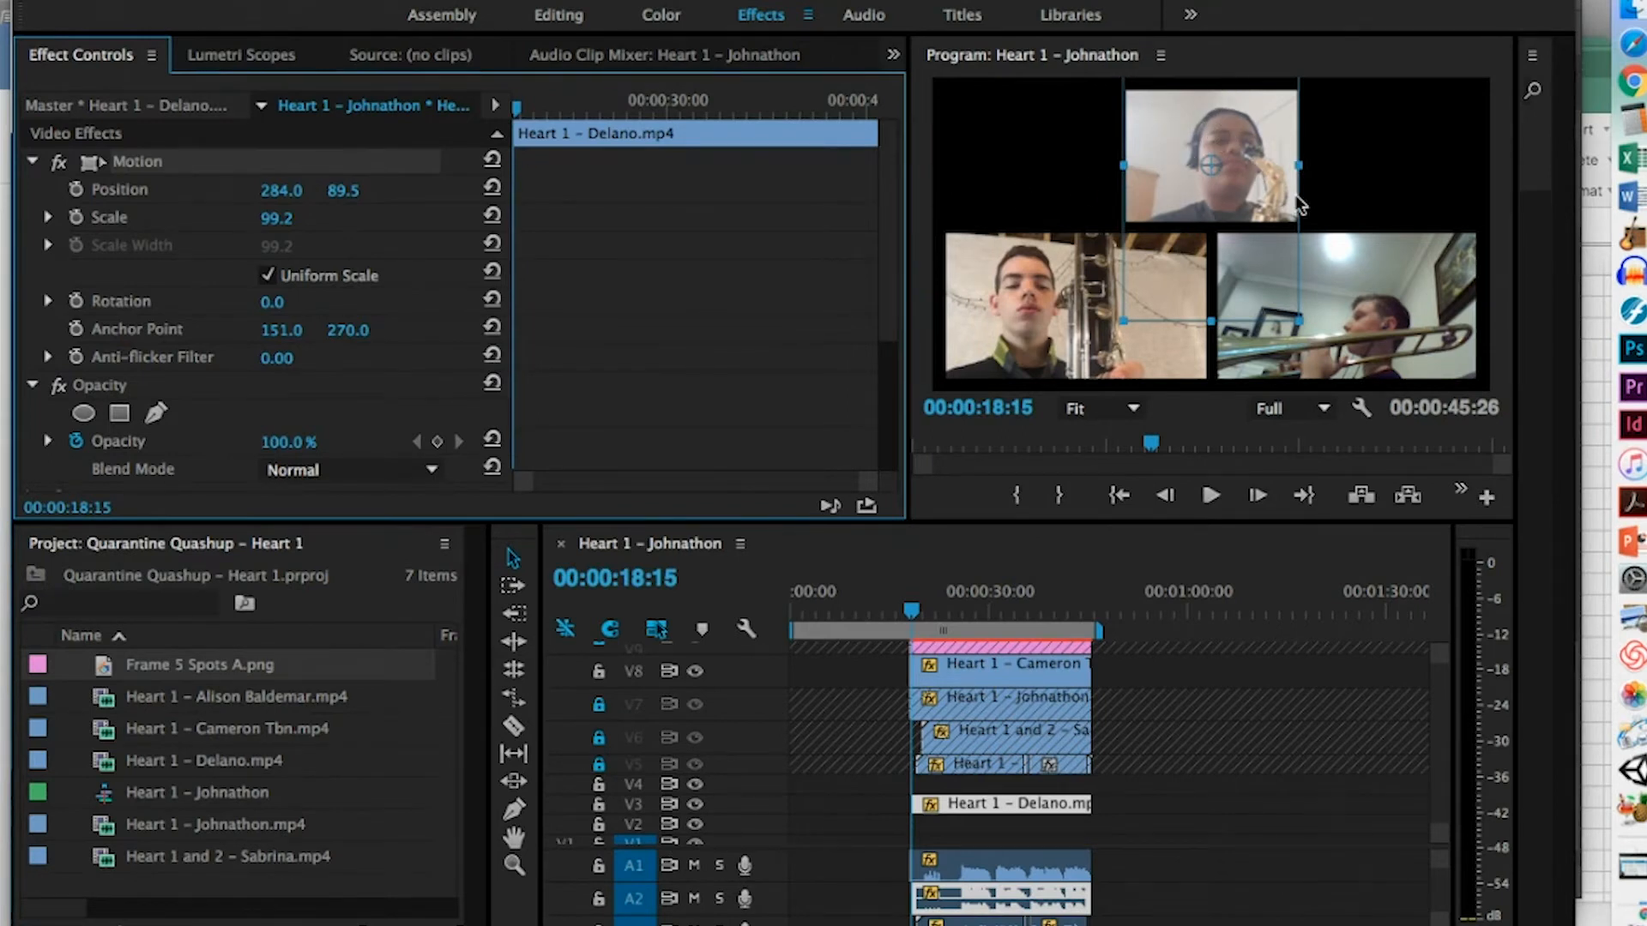
Try a vertical position of 70 for the saxophone clip, then set it to 75
click(944, 596)
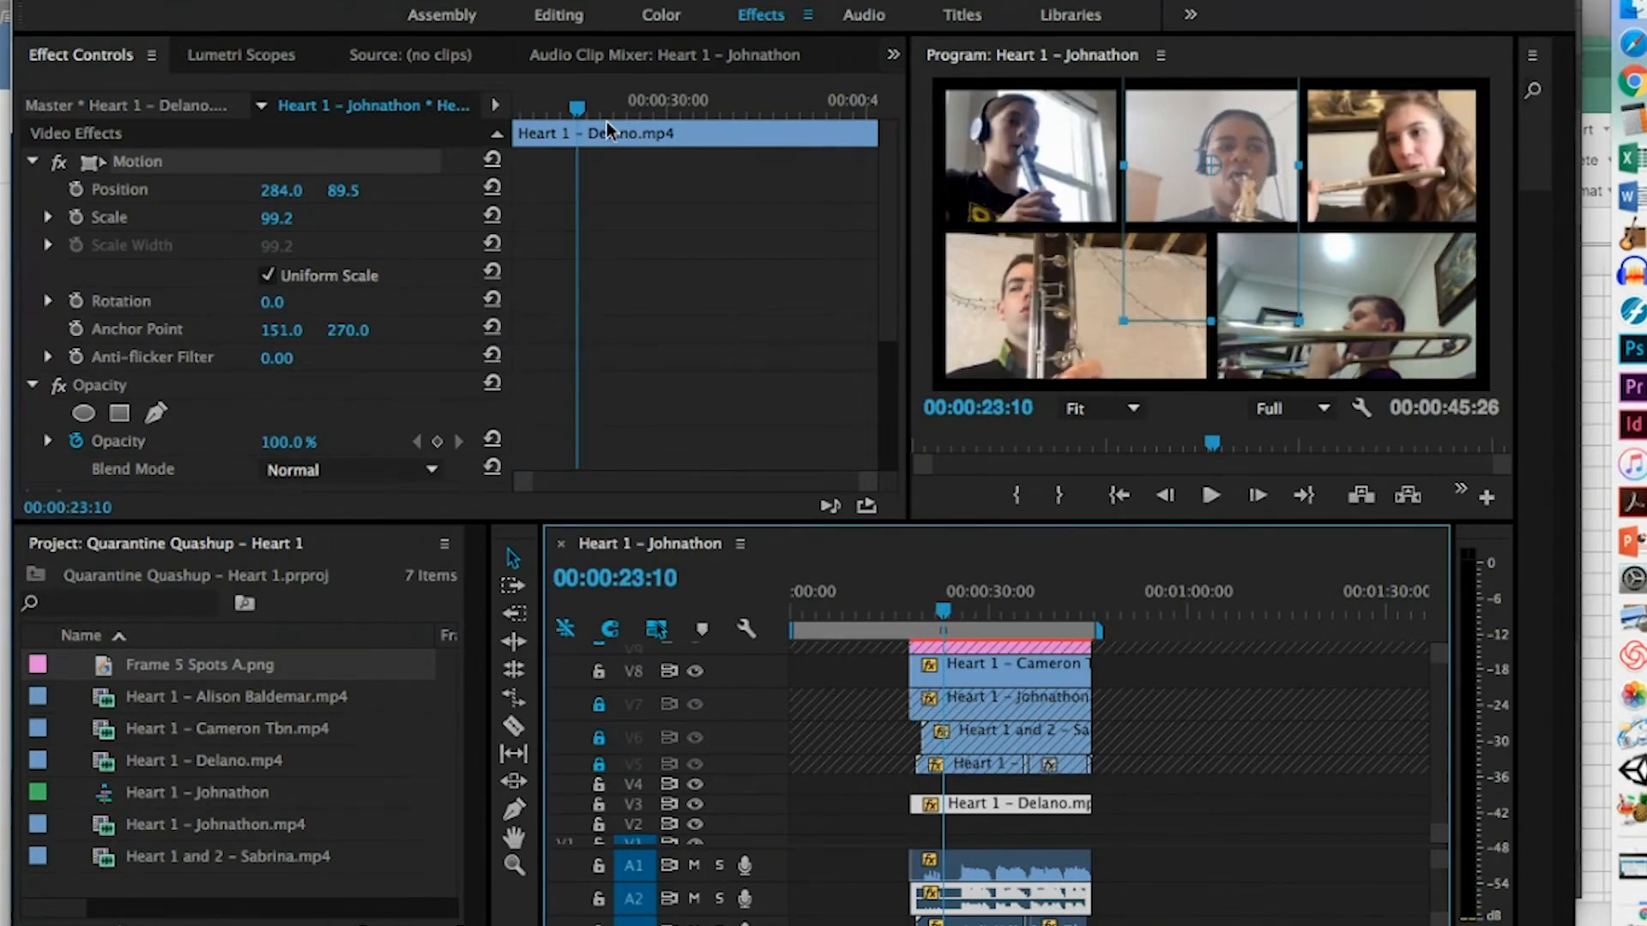
click(345, 190)
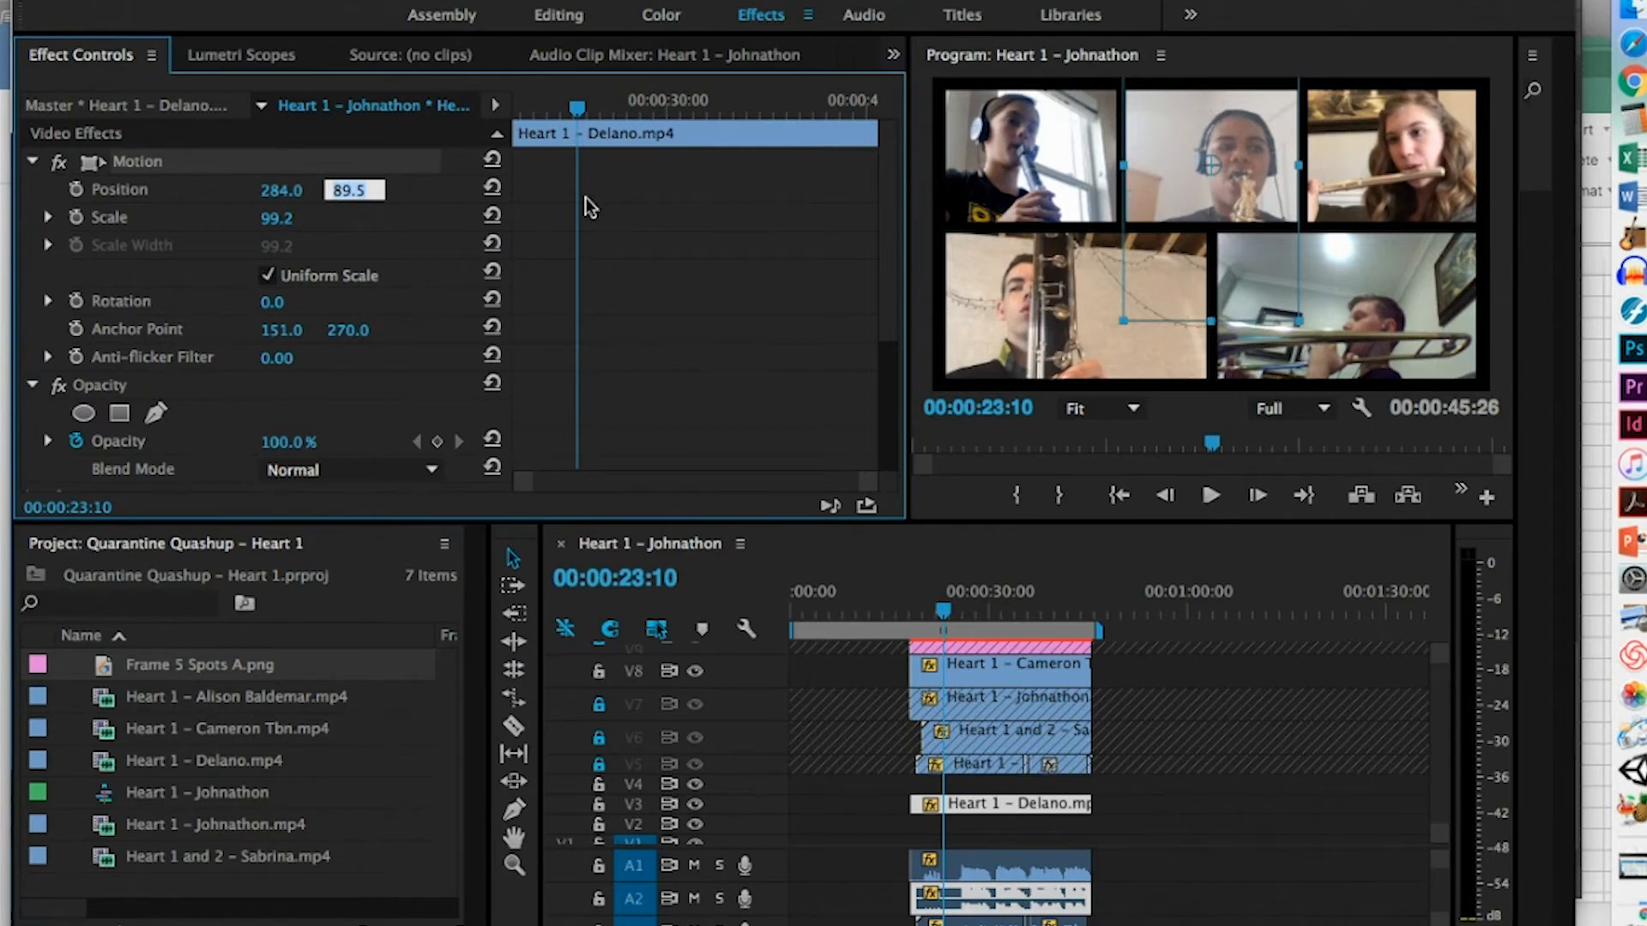
click(354, 190)
text(70)
key(Return)
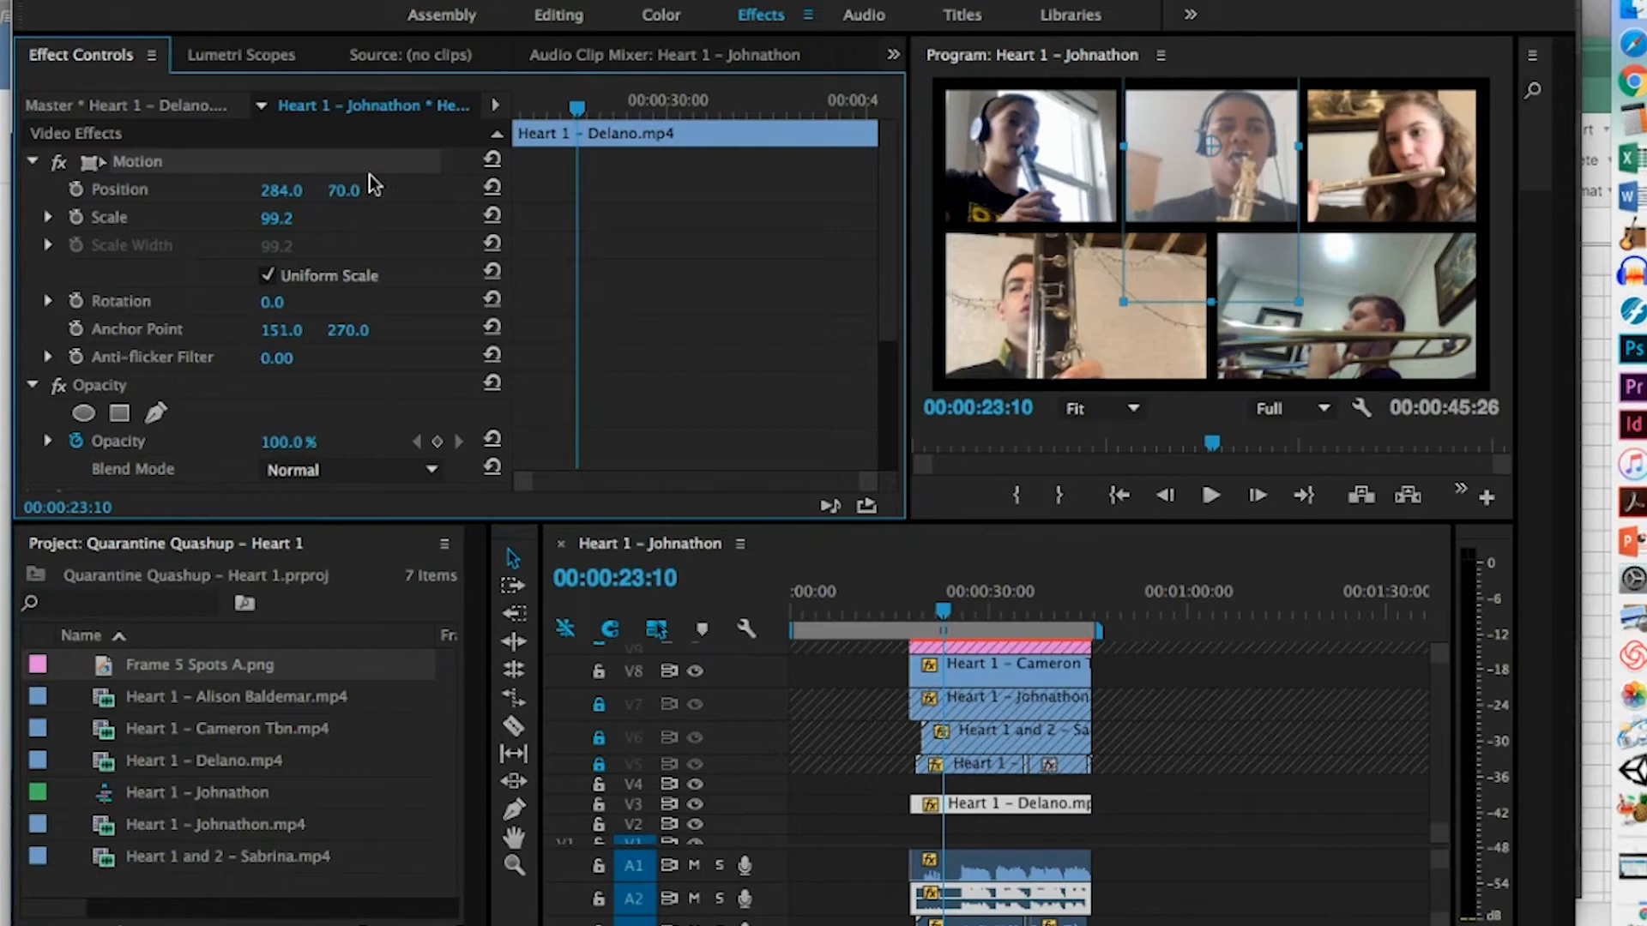
click(351, 189)
text(75)
key(Return)
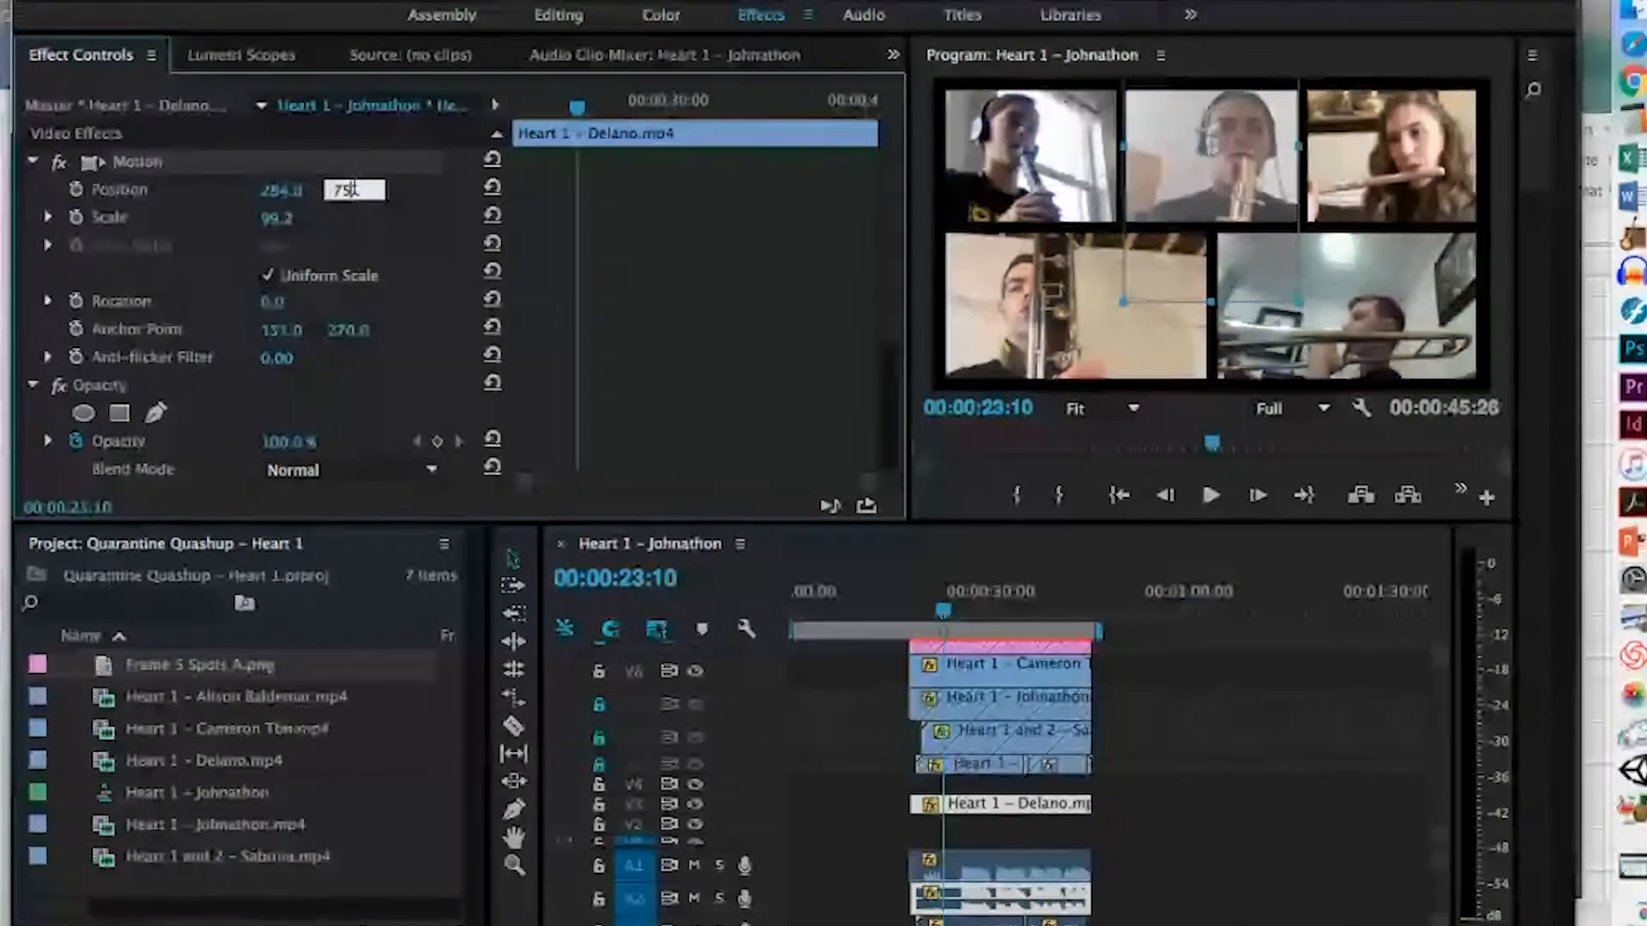
Play back the sequence to check that every clip stays in its own cell of the frame
click(1186, 444)
click(1211, 495)
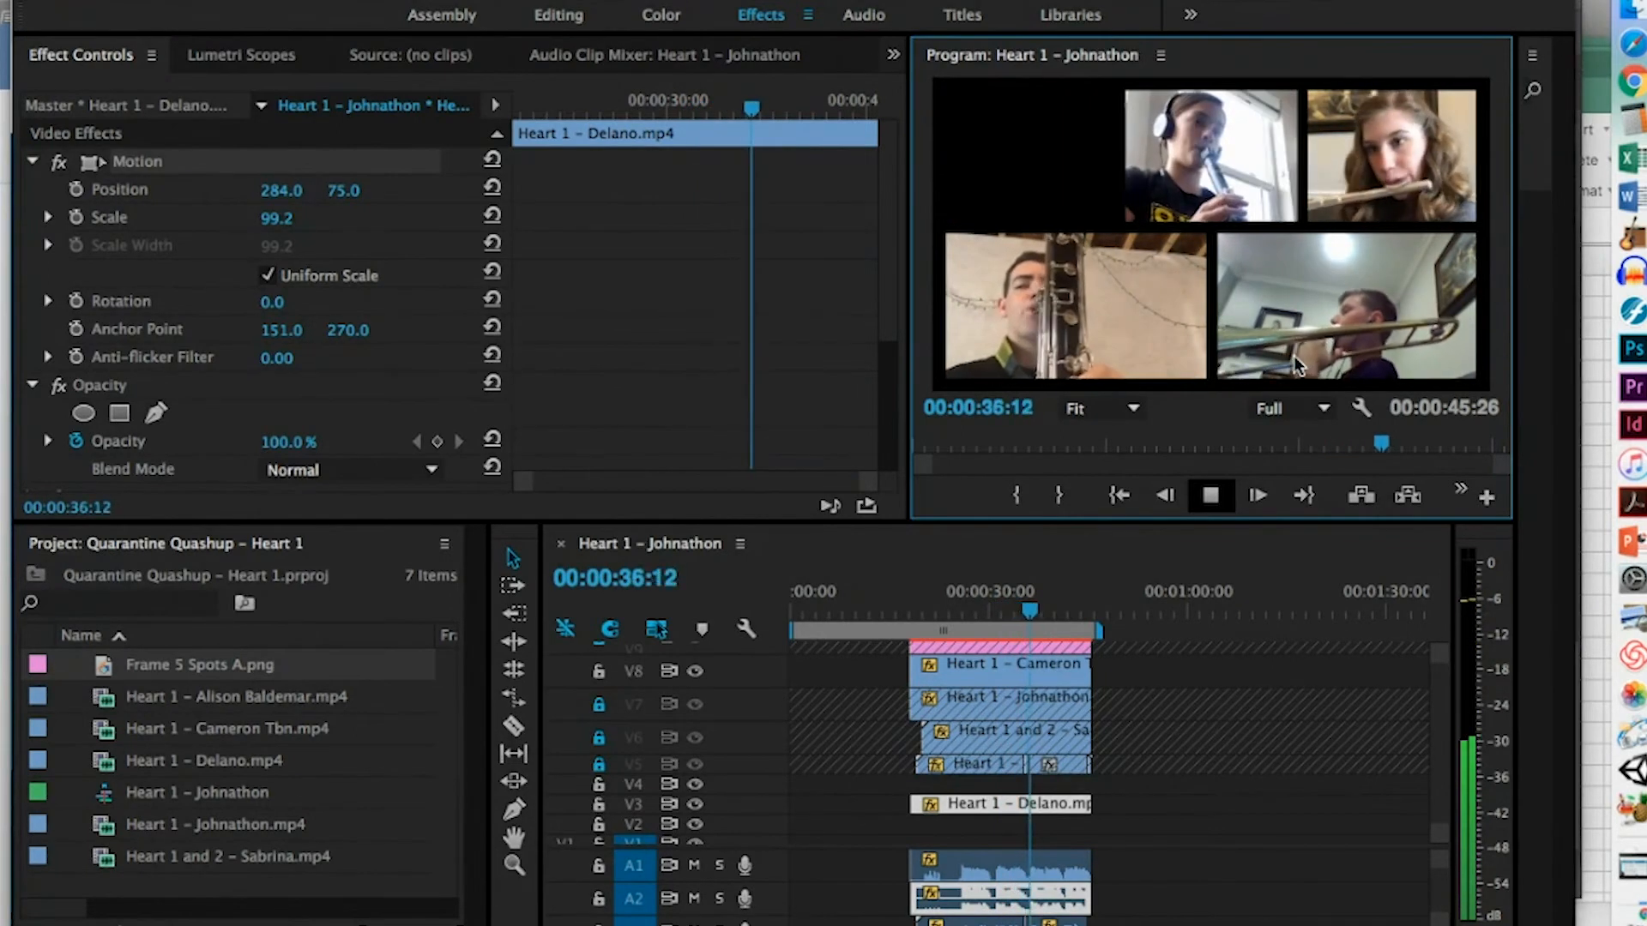
click(1211, 495)
click(1227, 170)
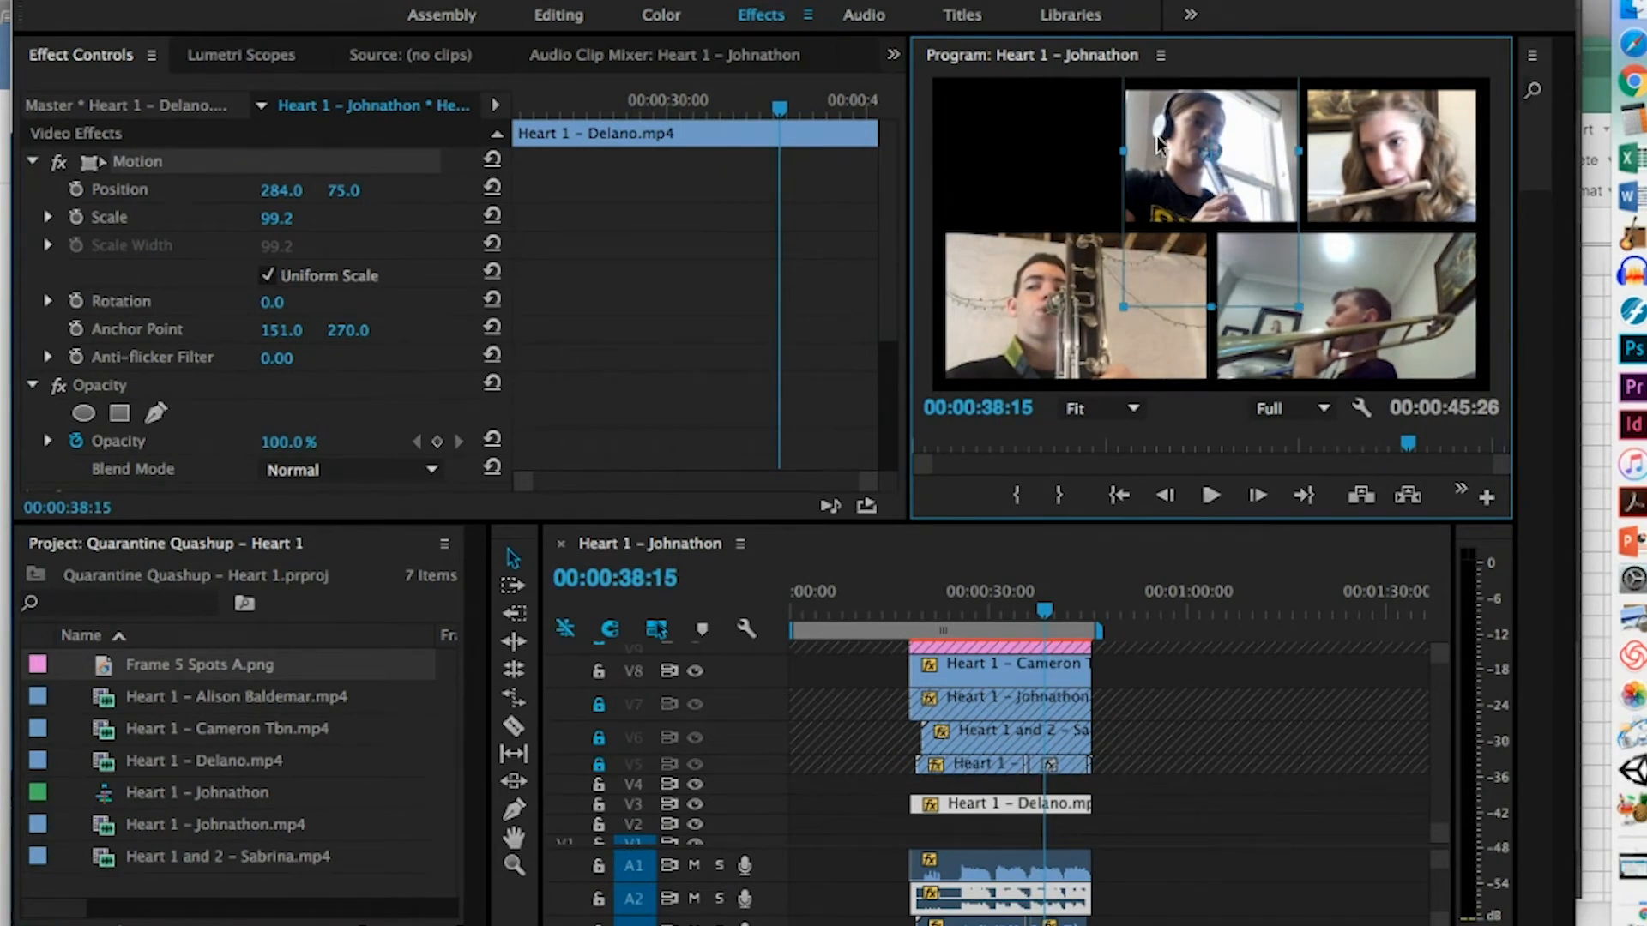
Unlock track V5, which holds the split clip for the frame's upper-left cell
scroll(1079, 794, up, 1)
scroll(1079, 796, up, 1)
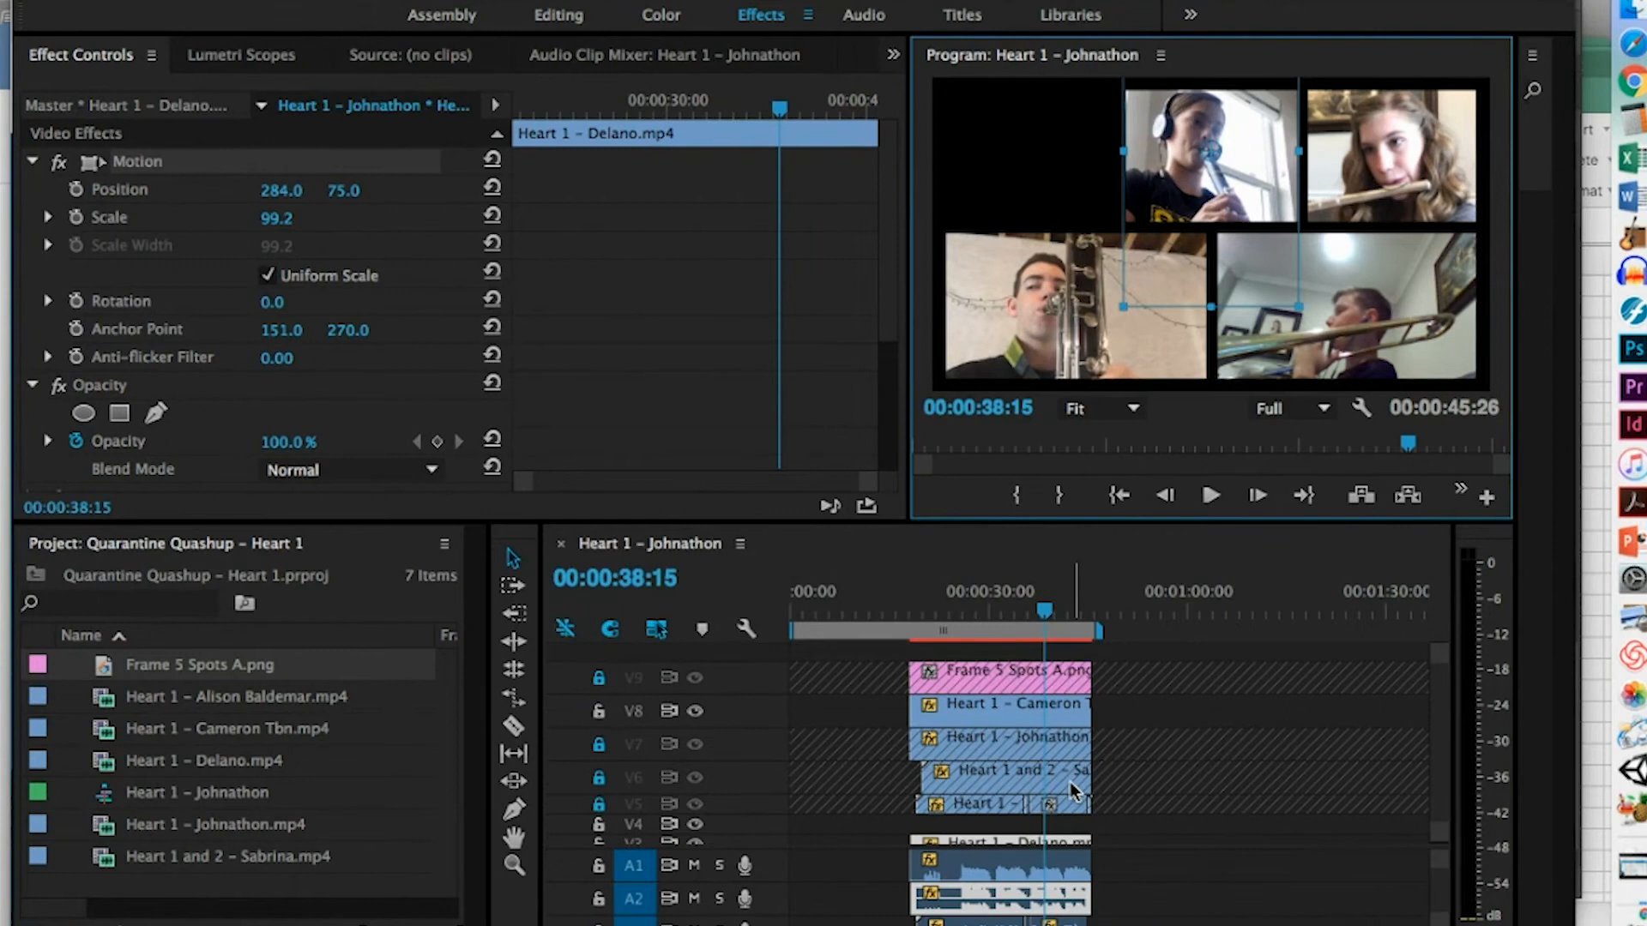
click(598, 803)
scroll(1115, 784, up, 1)
scroll(1115, 784, up, 3)
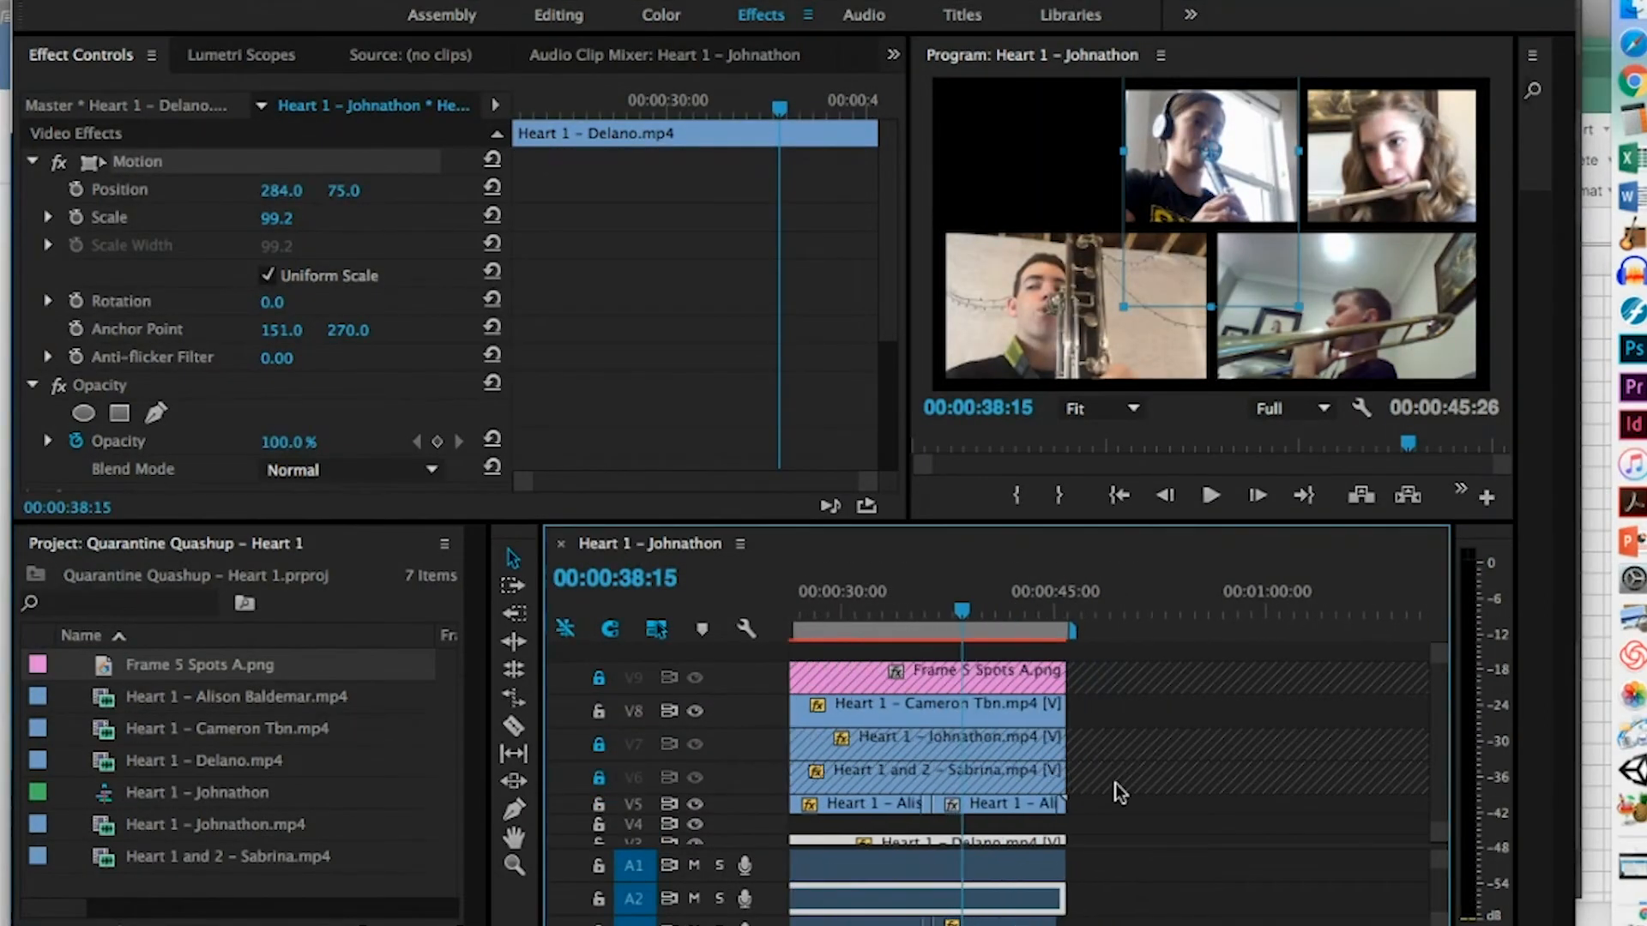
Compare the motion settings of the V5 segments and the frames on either side of the first cut
click(1119, 604)
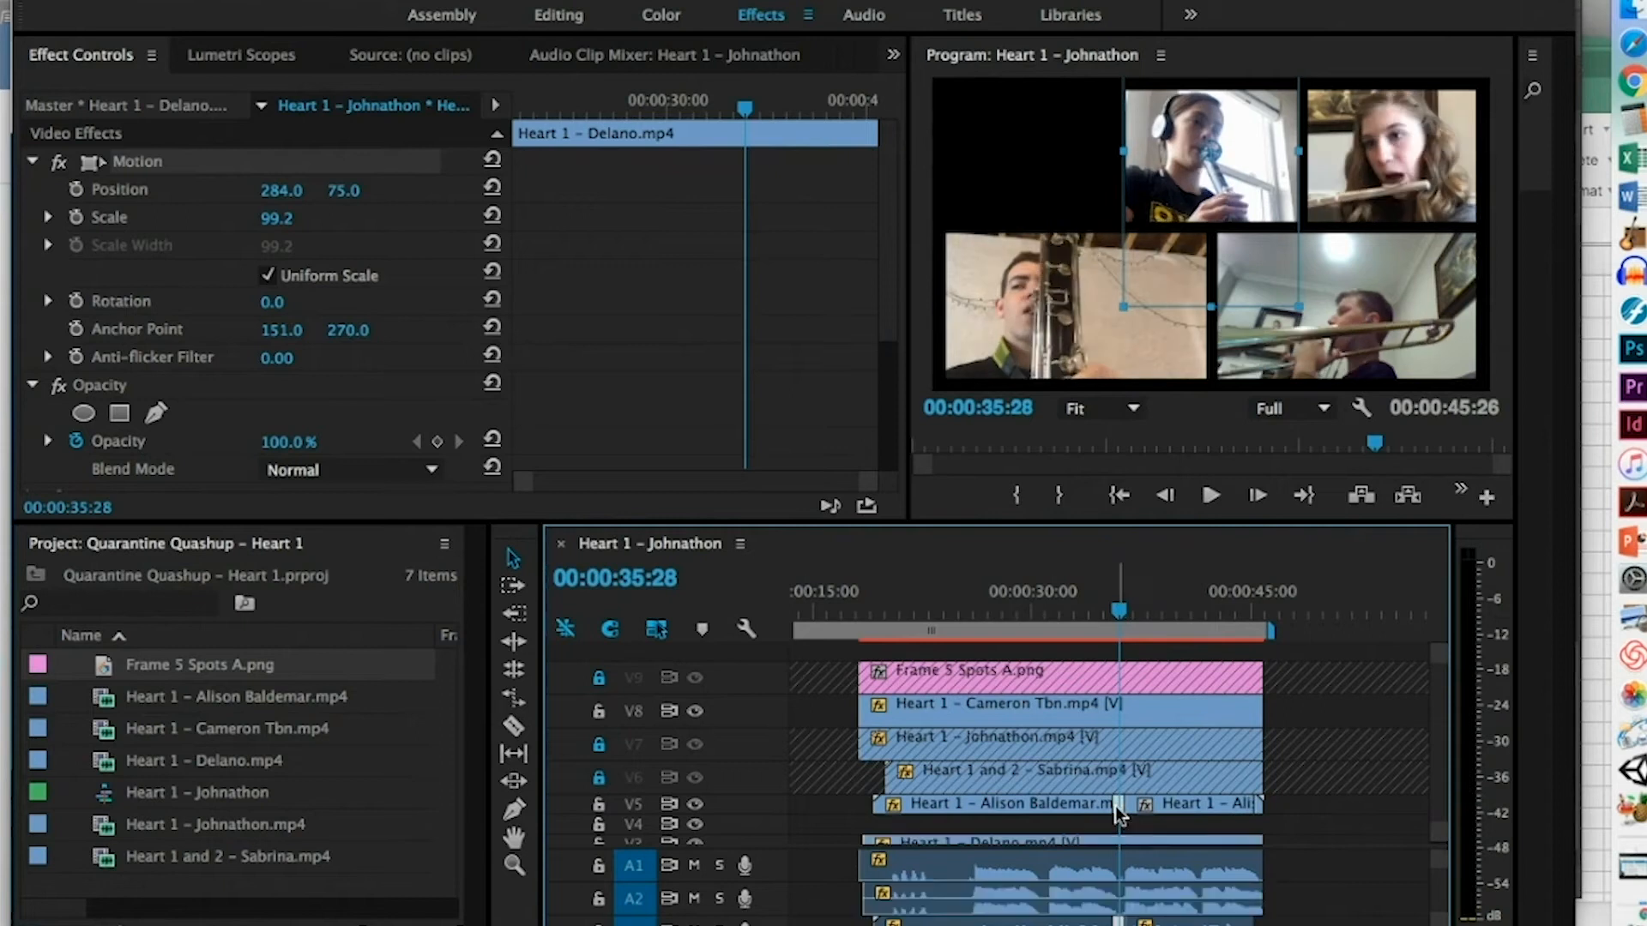
click(1115, 806)
click(1117, 802)
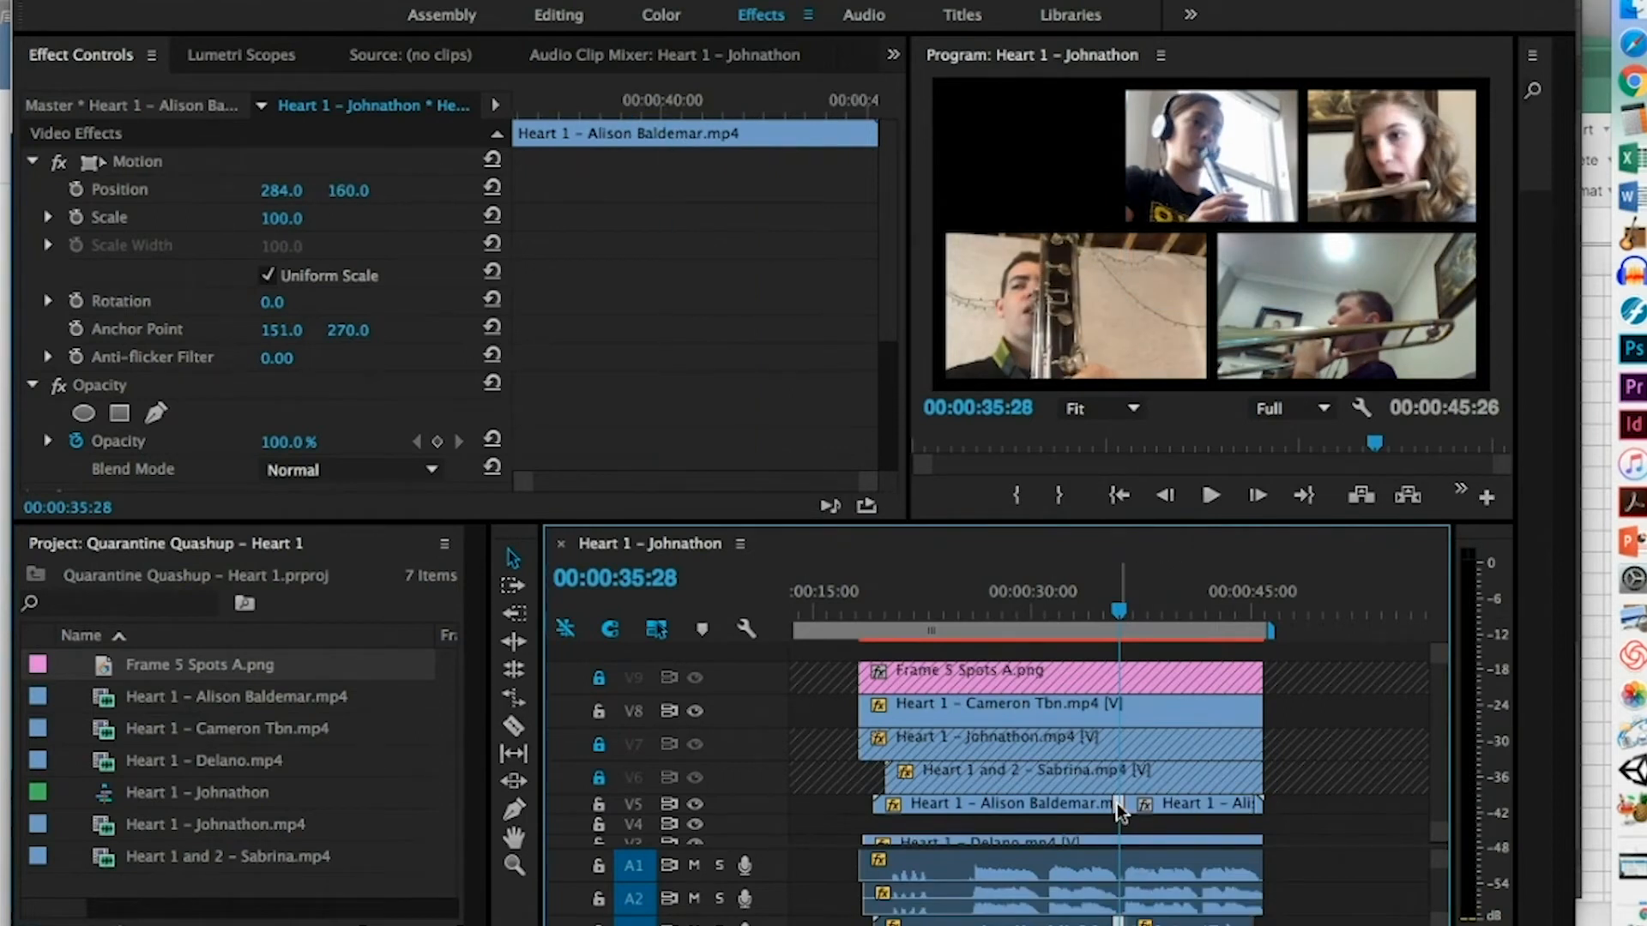
click(1158, 803)
click(1083, 805)
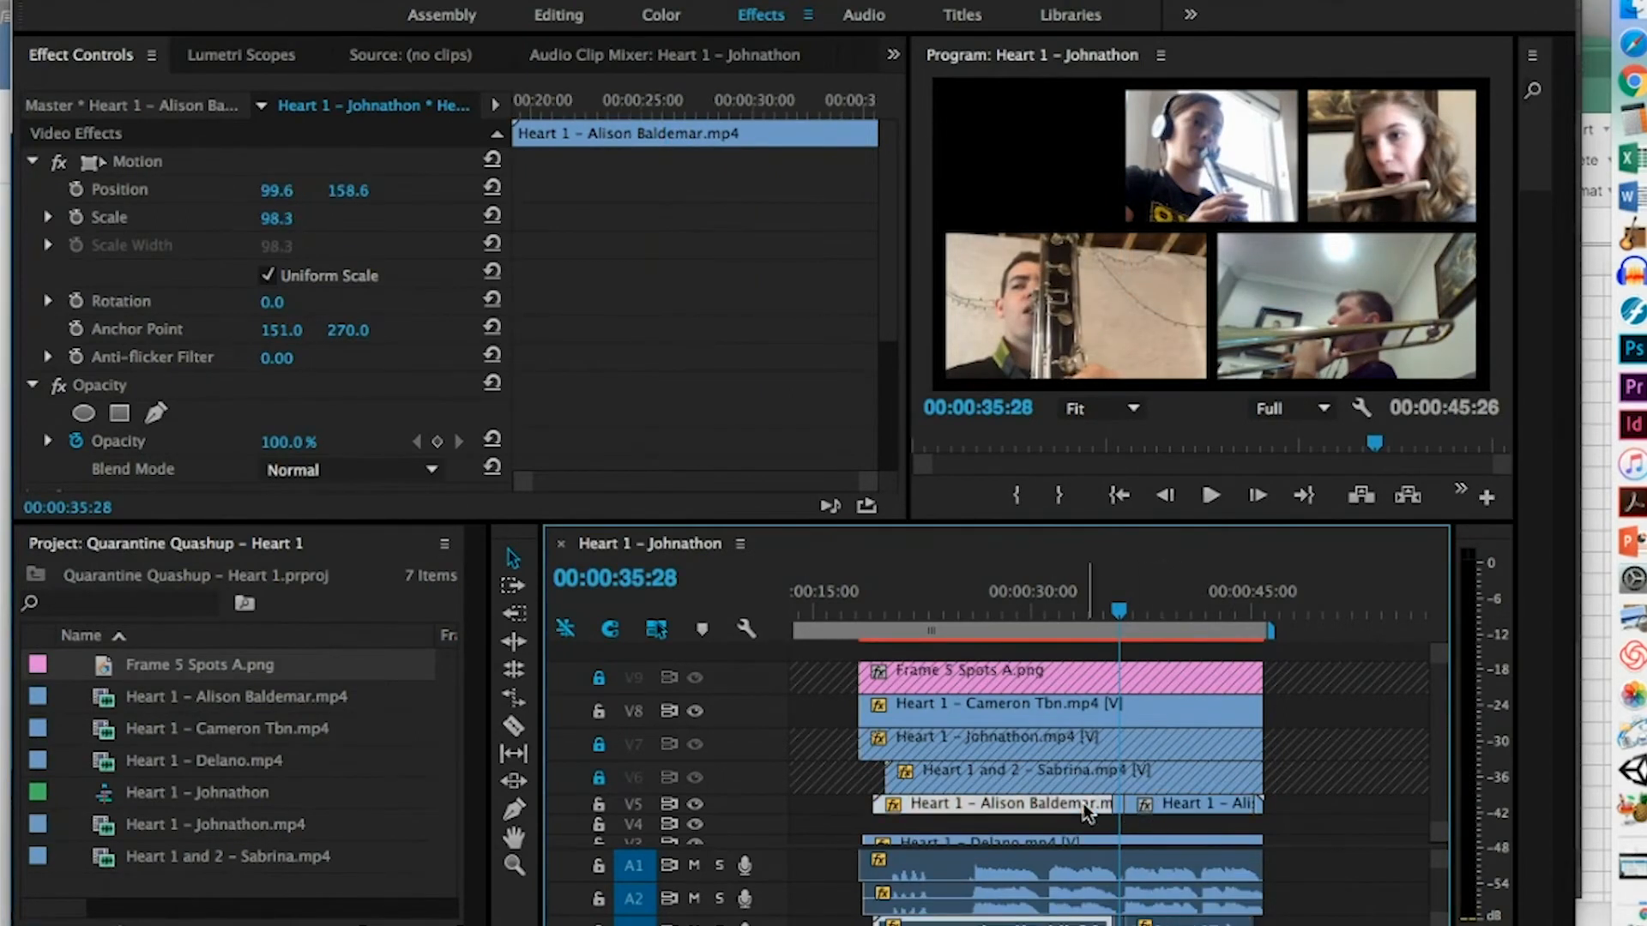
click(1081, 611)
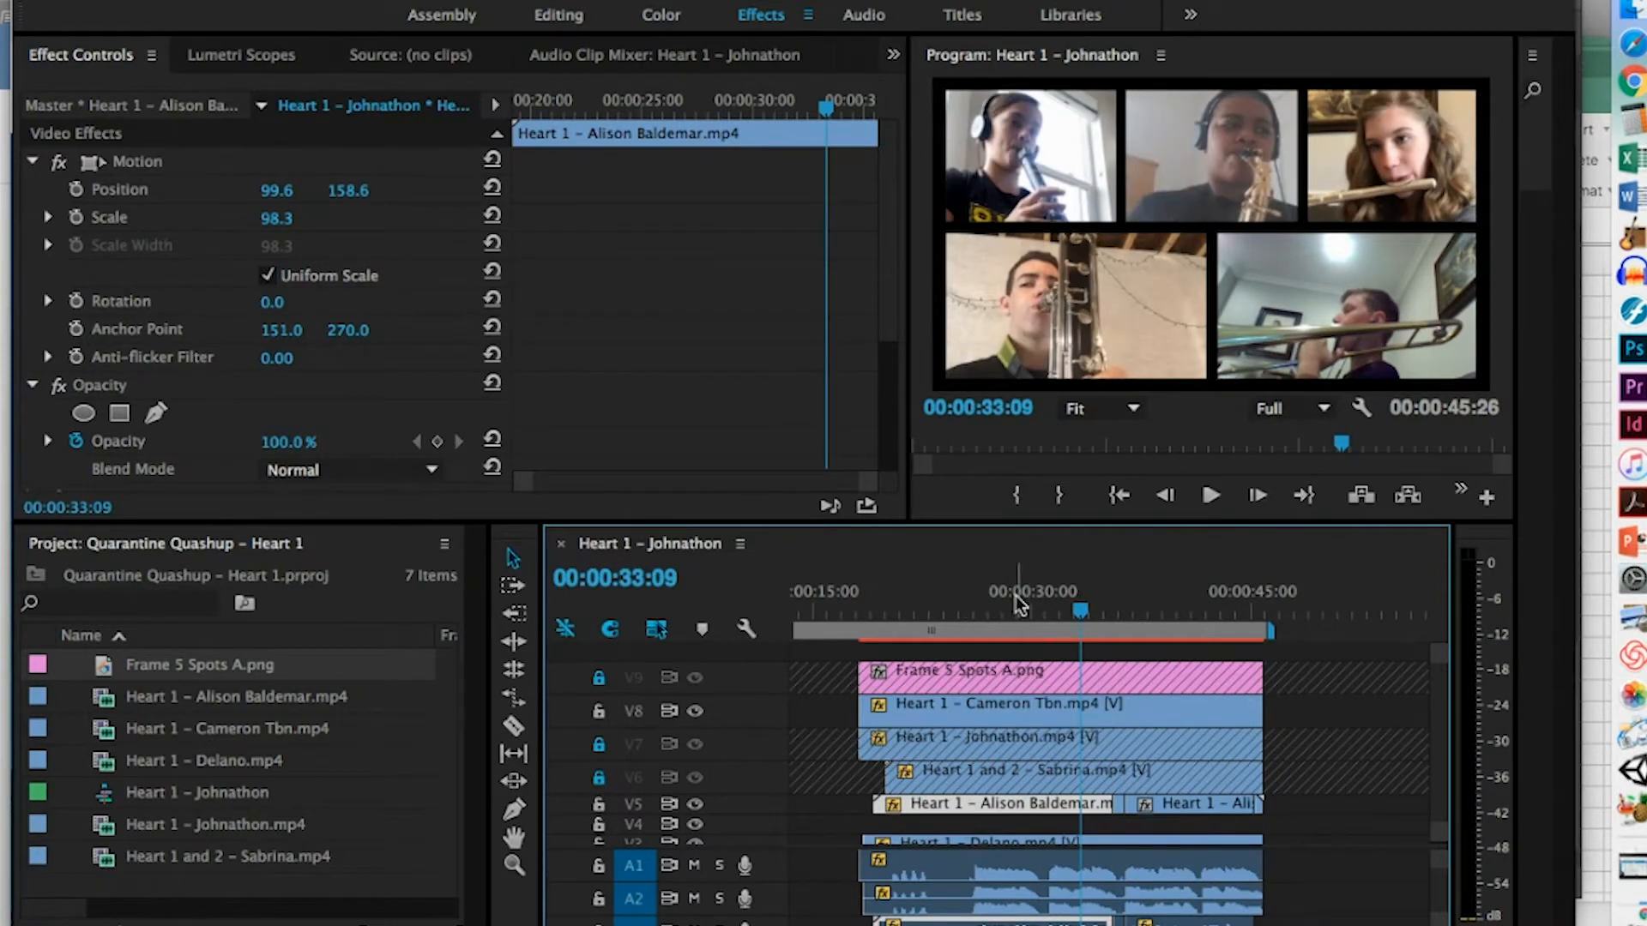
click(1117, 609)
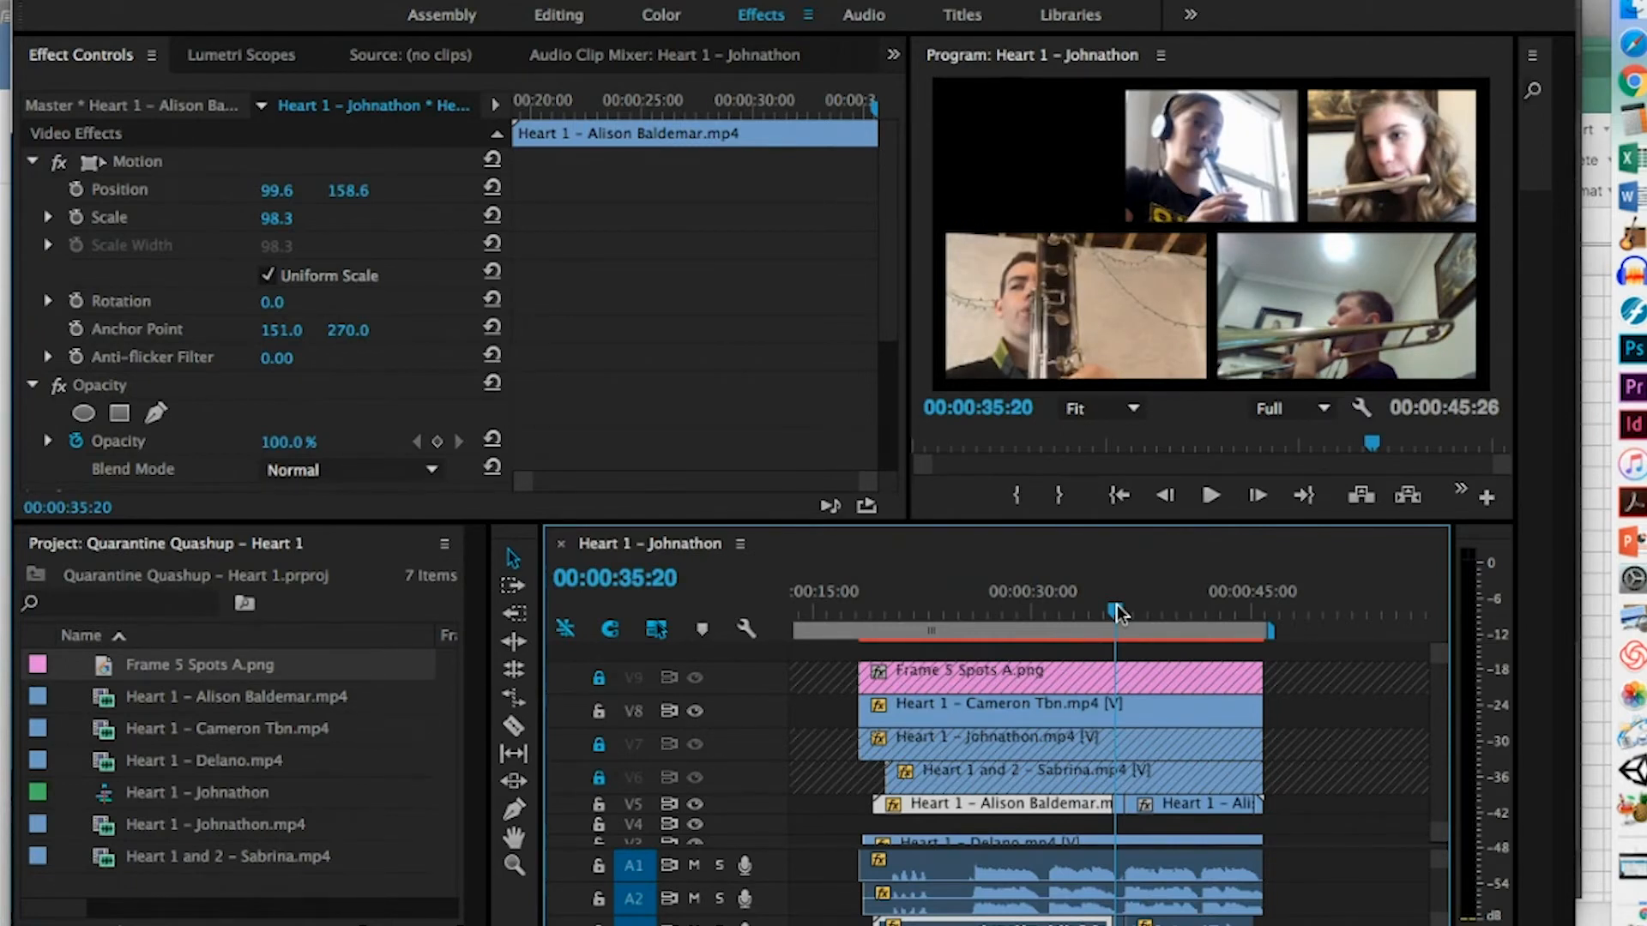
click(1058, 610)
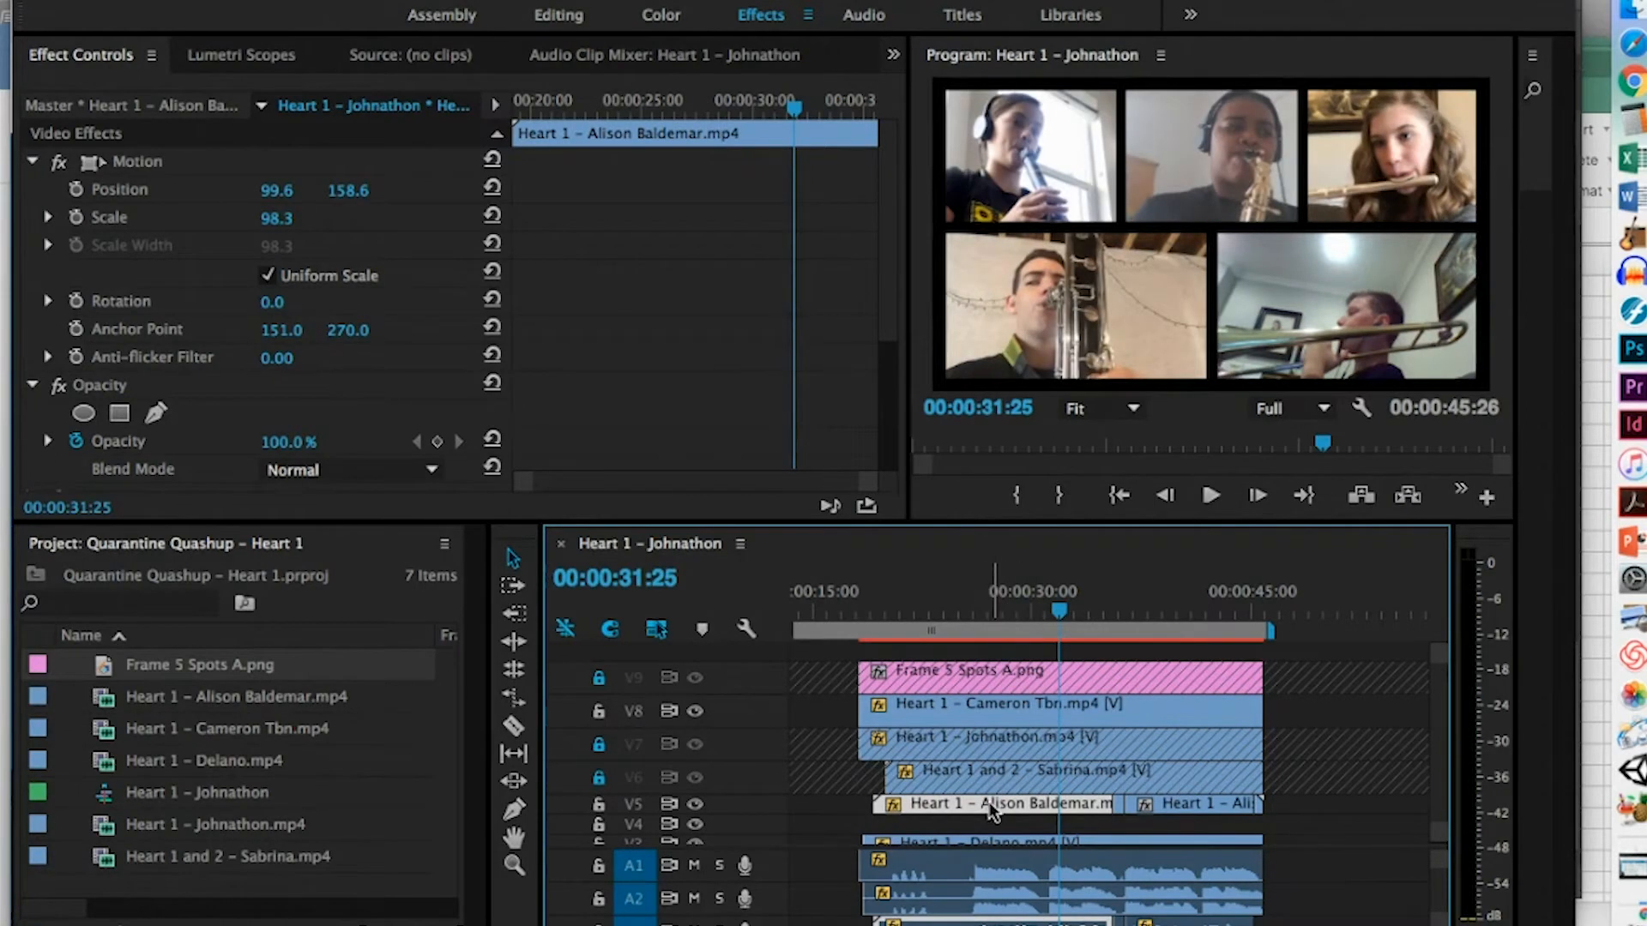
Add Position and Scale keyframes at the start of the first V5 segment and copy both keyframes
drag(796, 110, 506, 106)
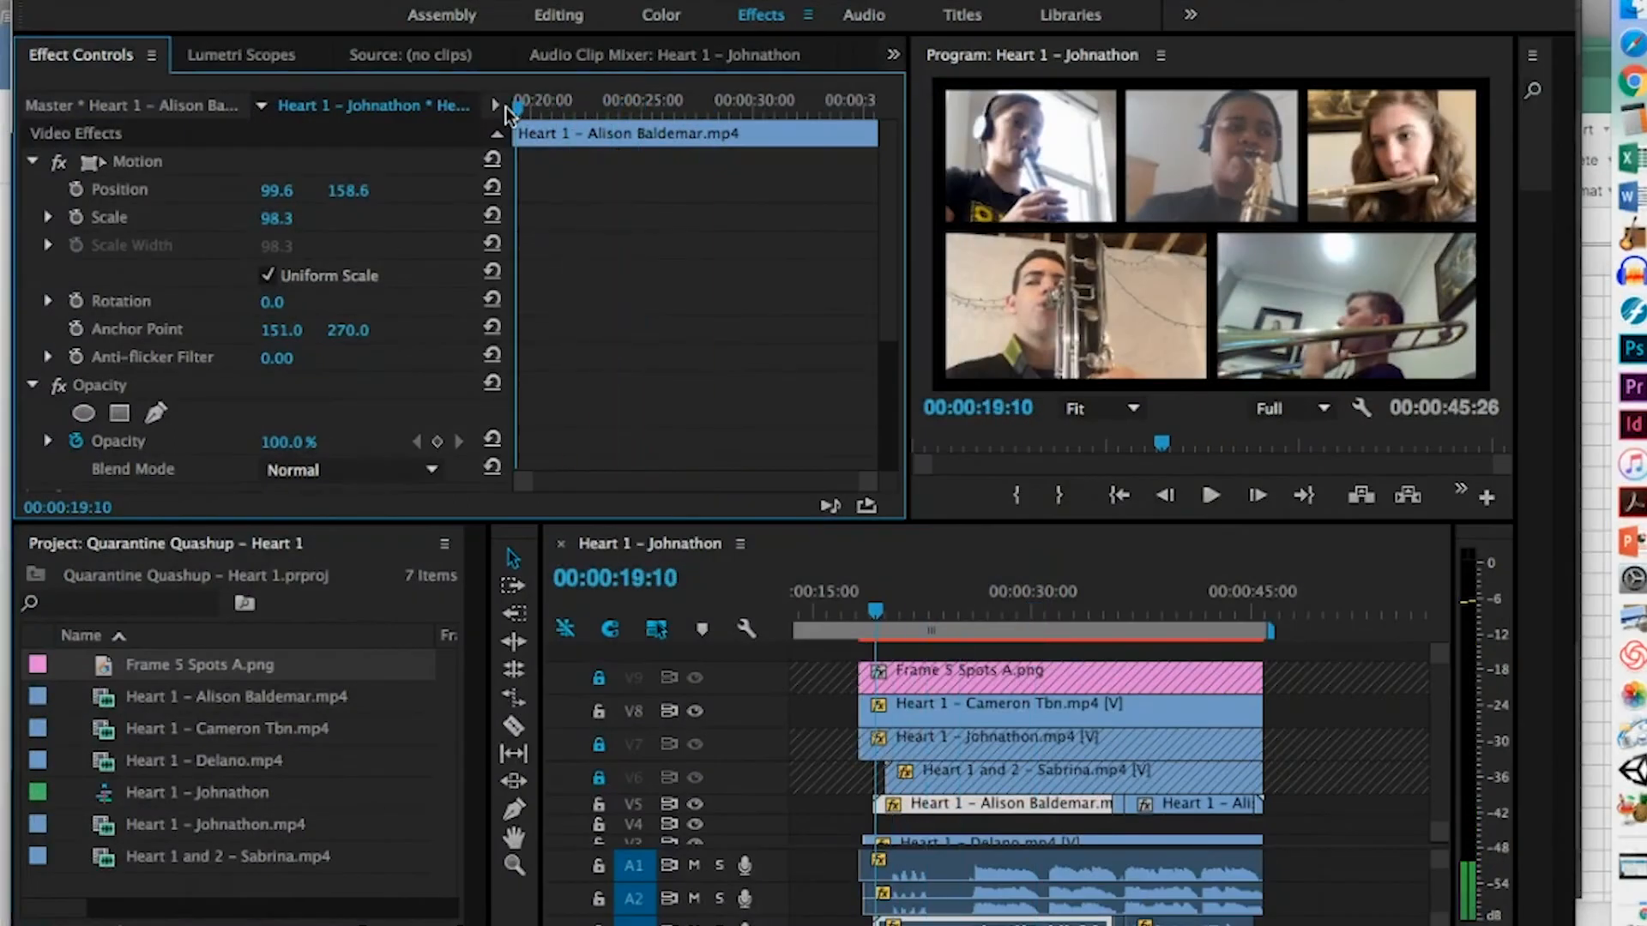
click(79, 191)
click(79, 217)
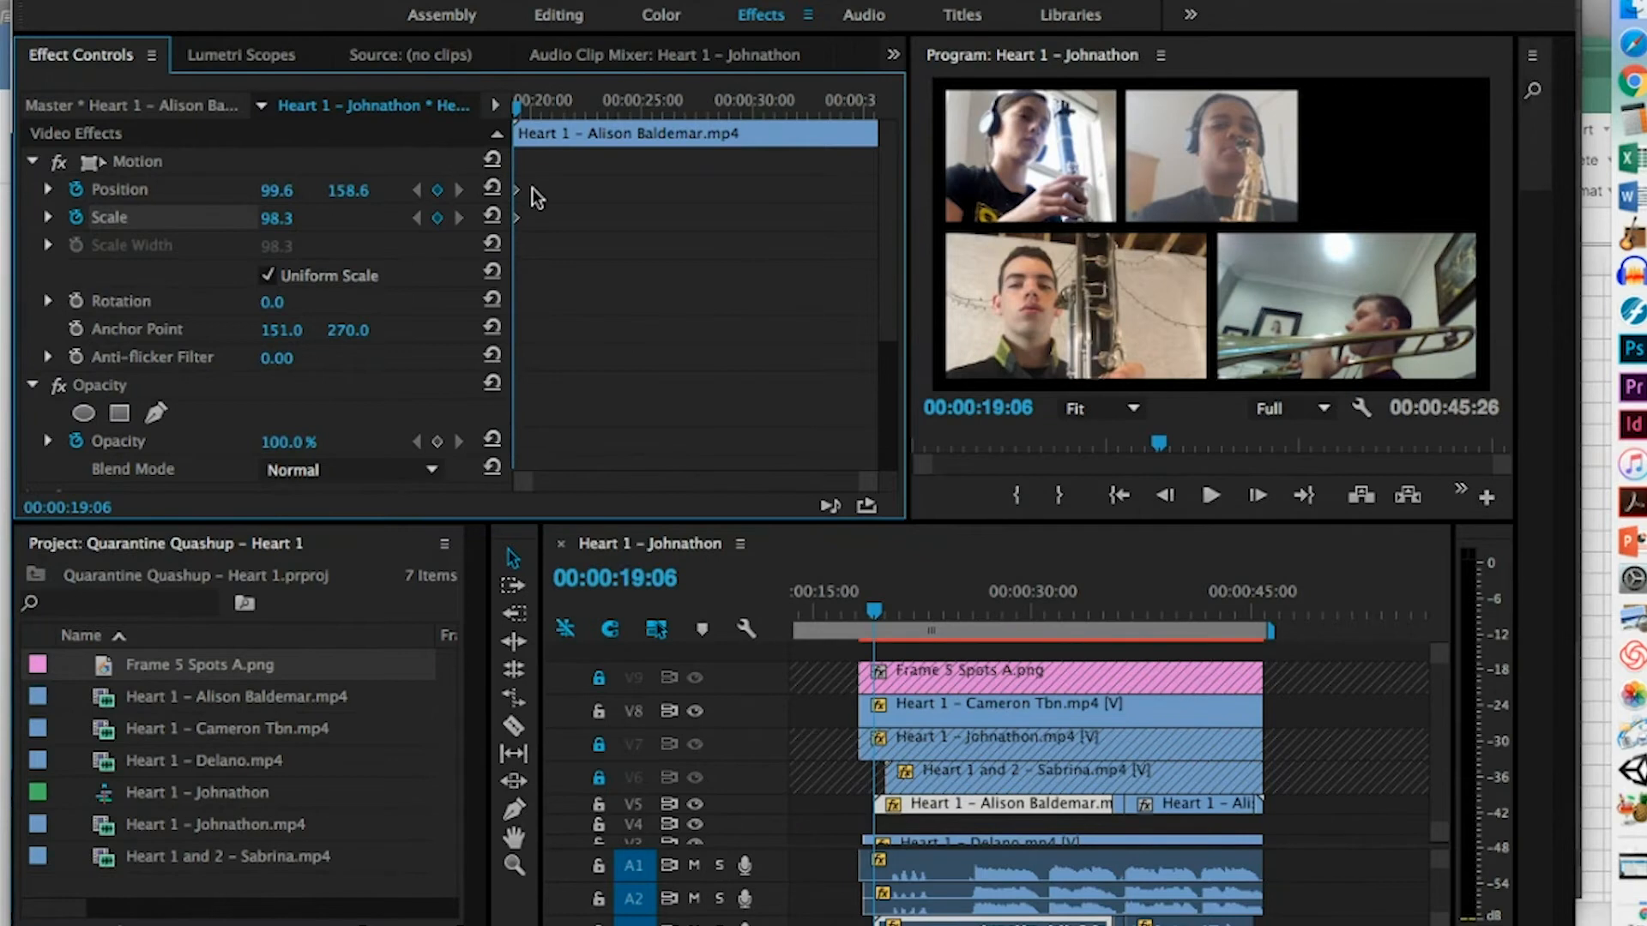
drag(540, 191, 513, 242)
drag(536, 176, 512, 240)
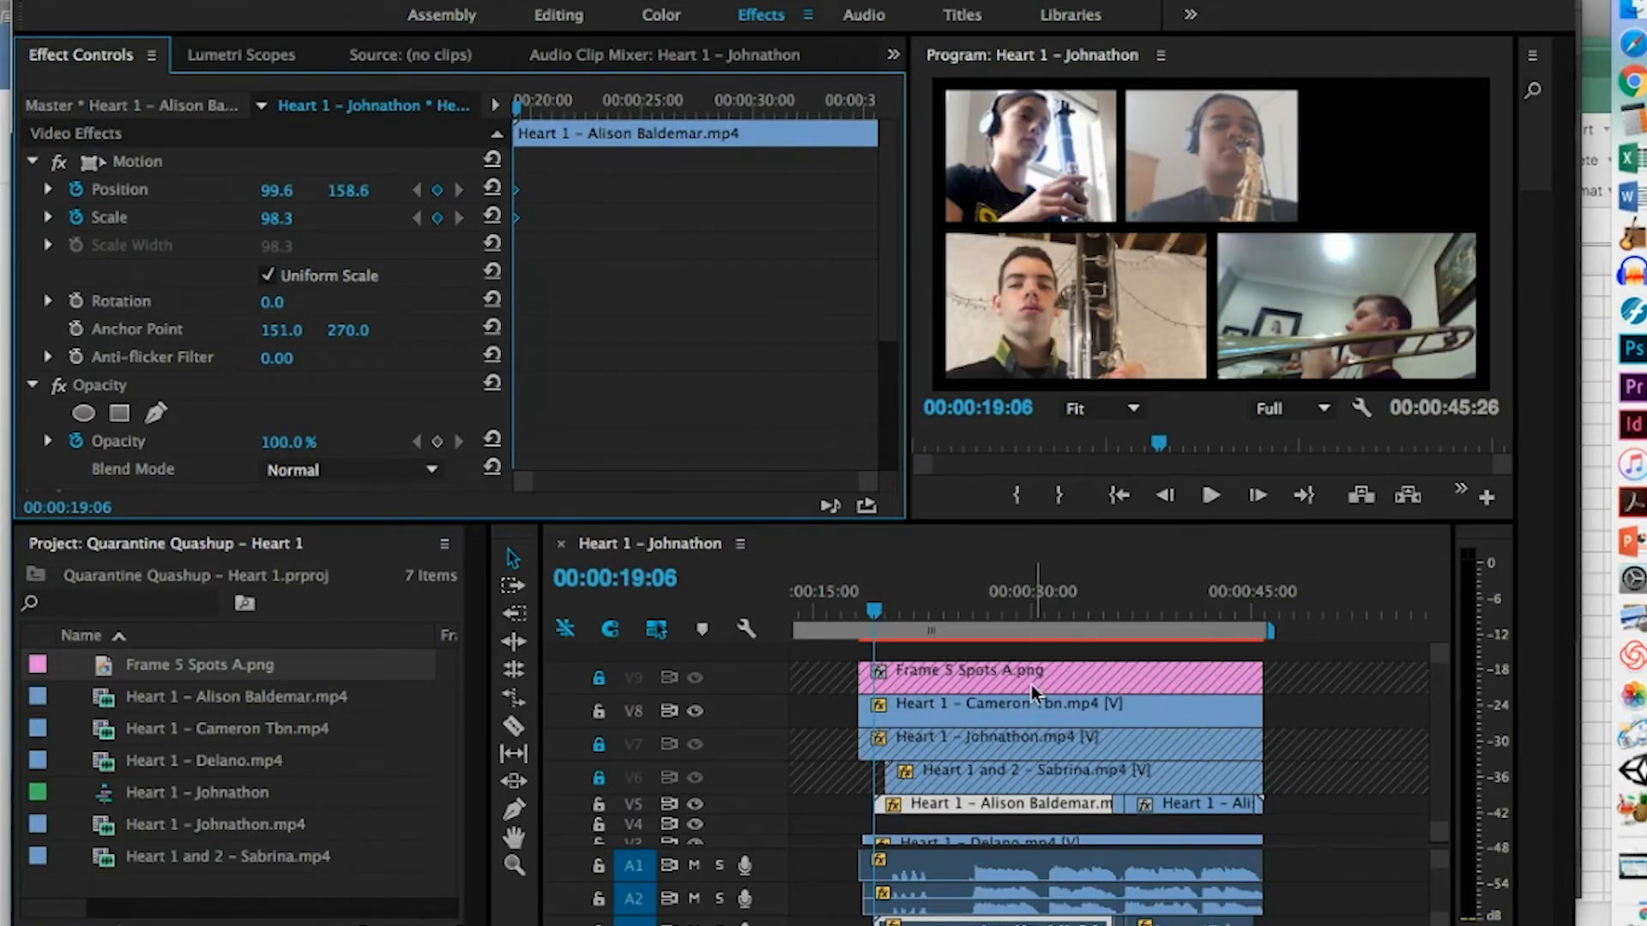
Paste the keyframes for position 99.6, 158.6 and scale 98.3 at the start of the short middle V5 segment
click(1113, 801)
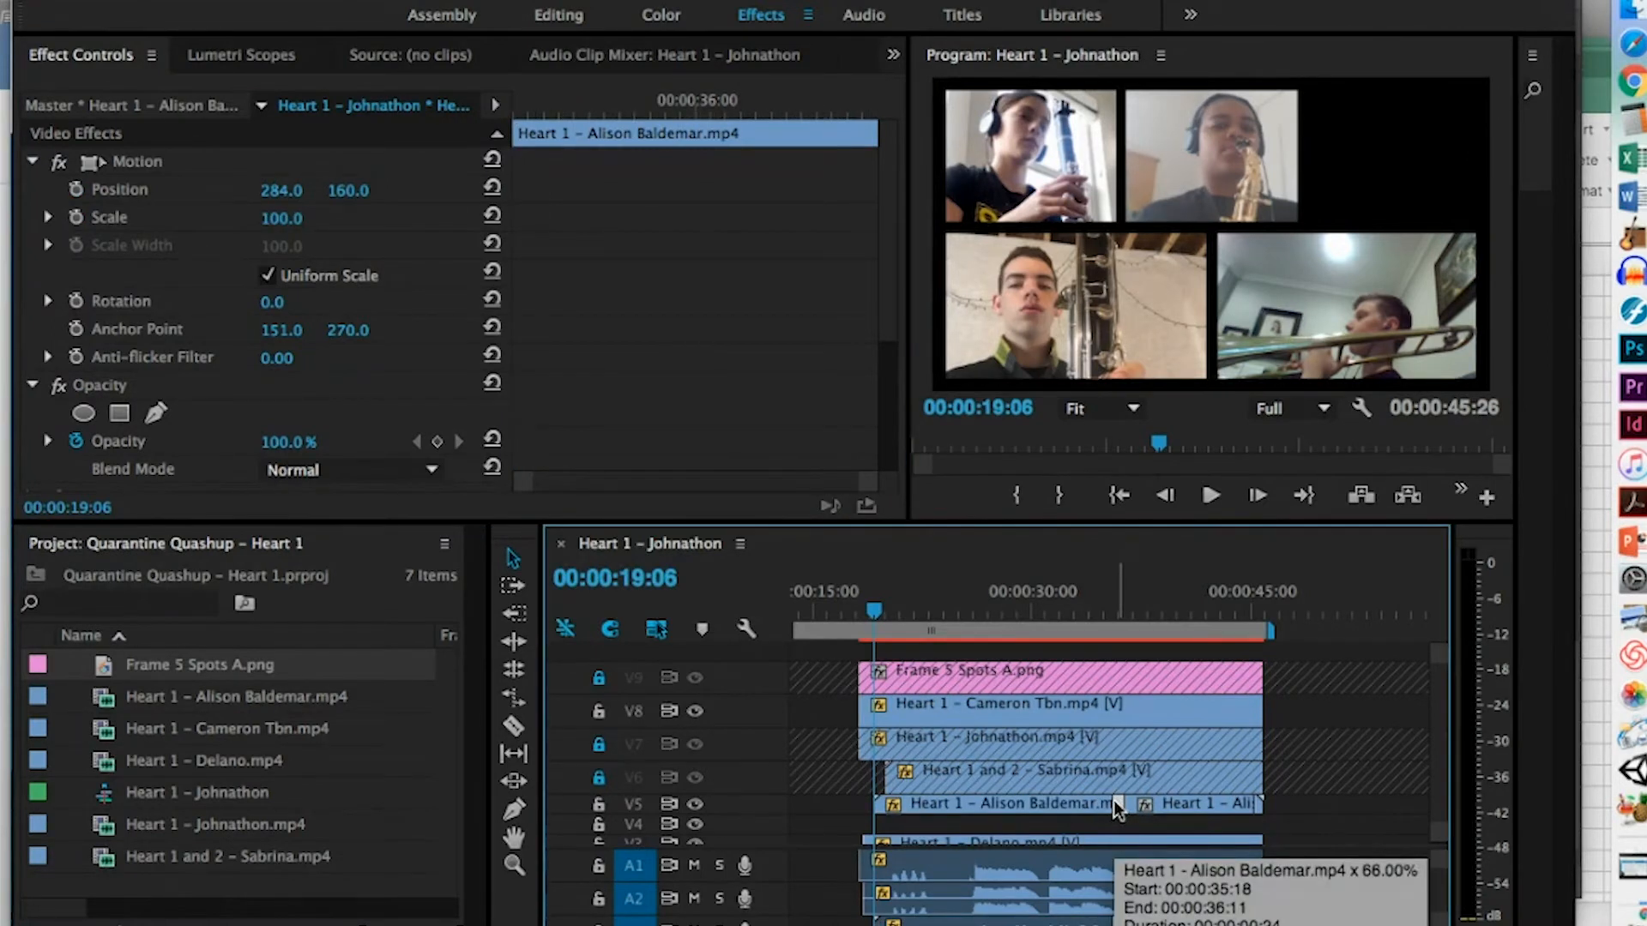
click(521, 108)
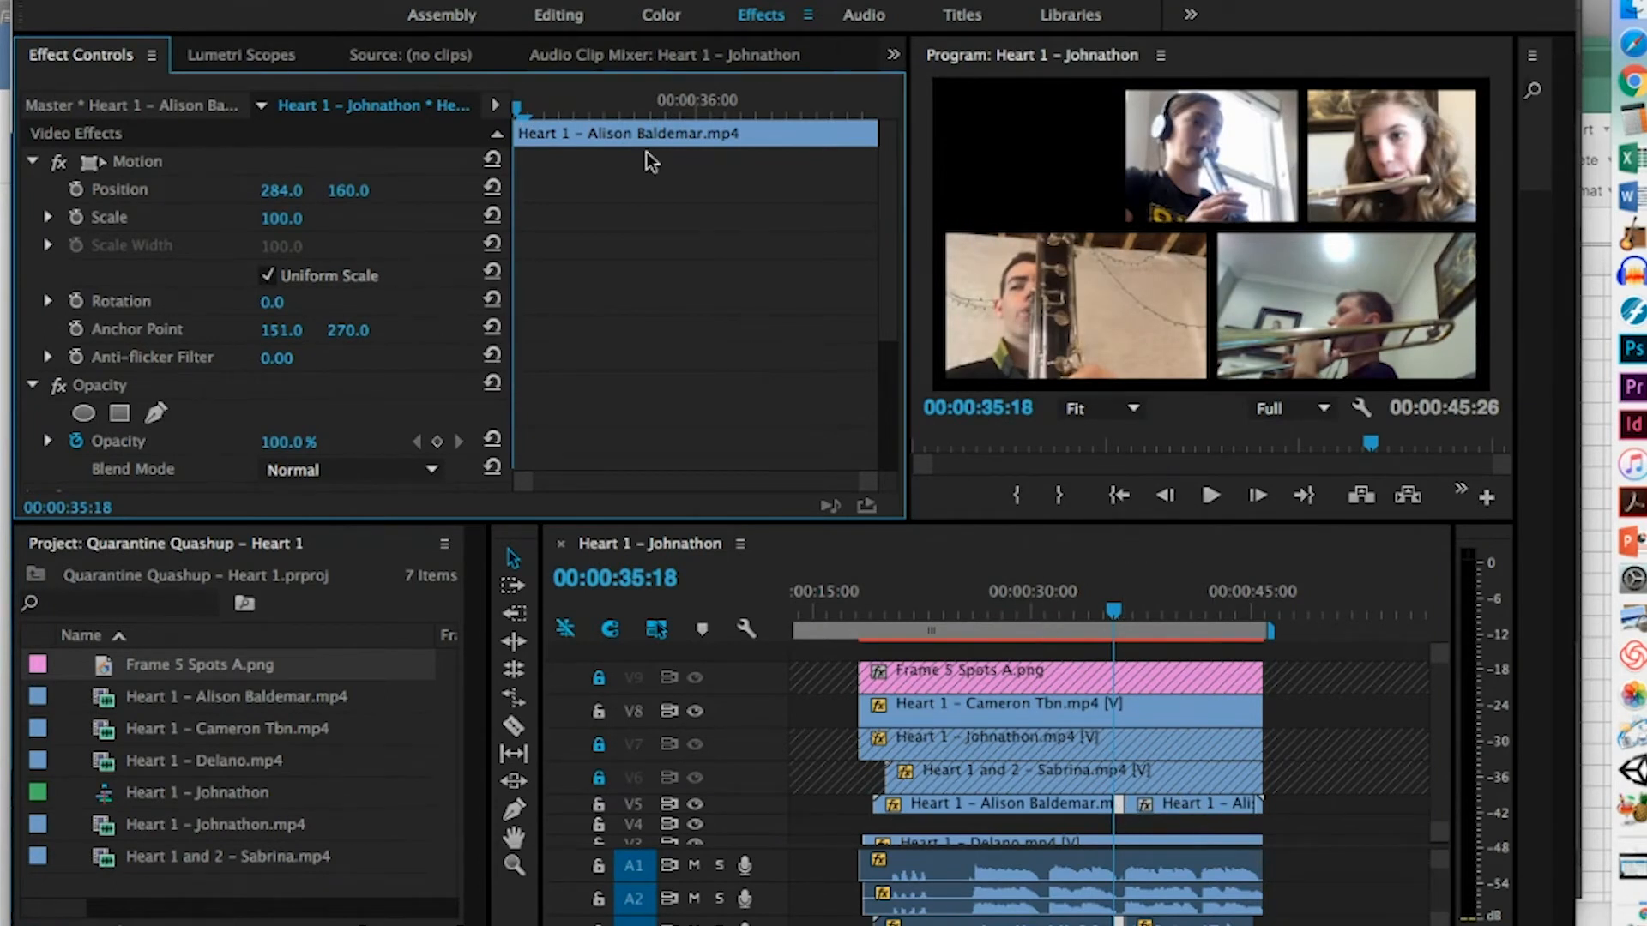
key(space)
key(space)
key(ctrl+v)
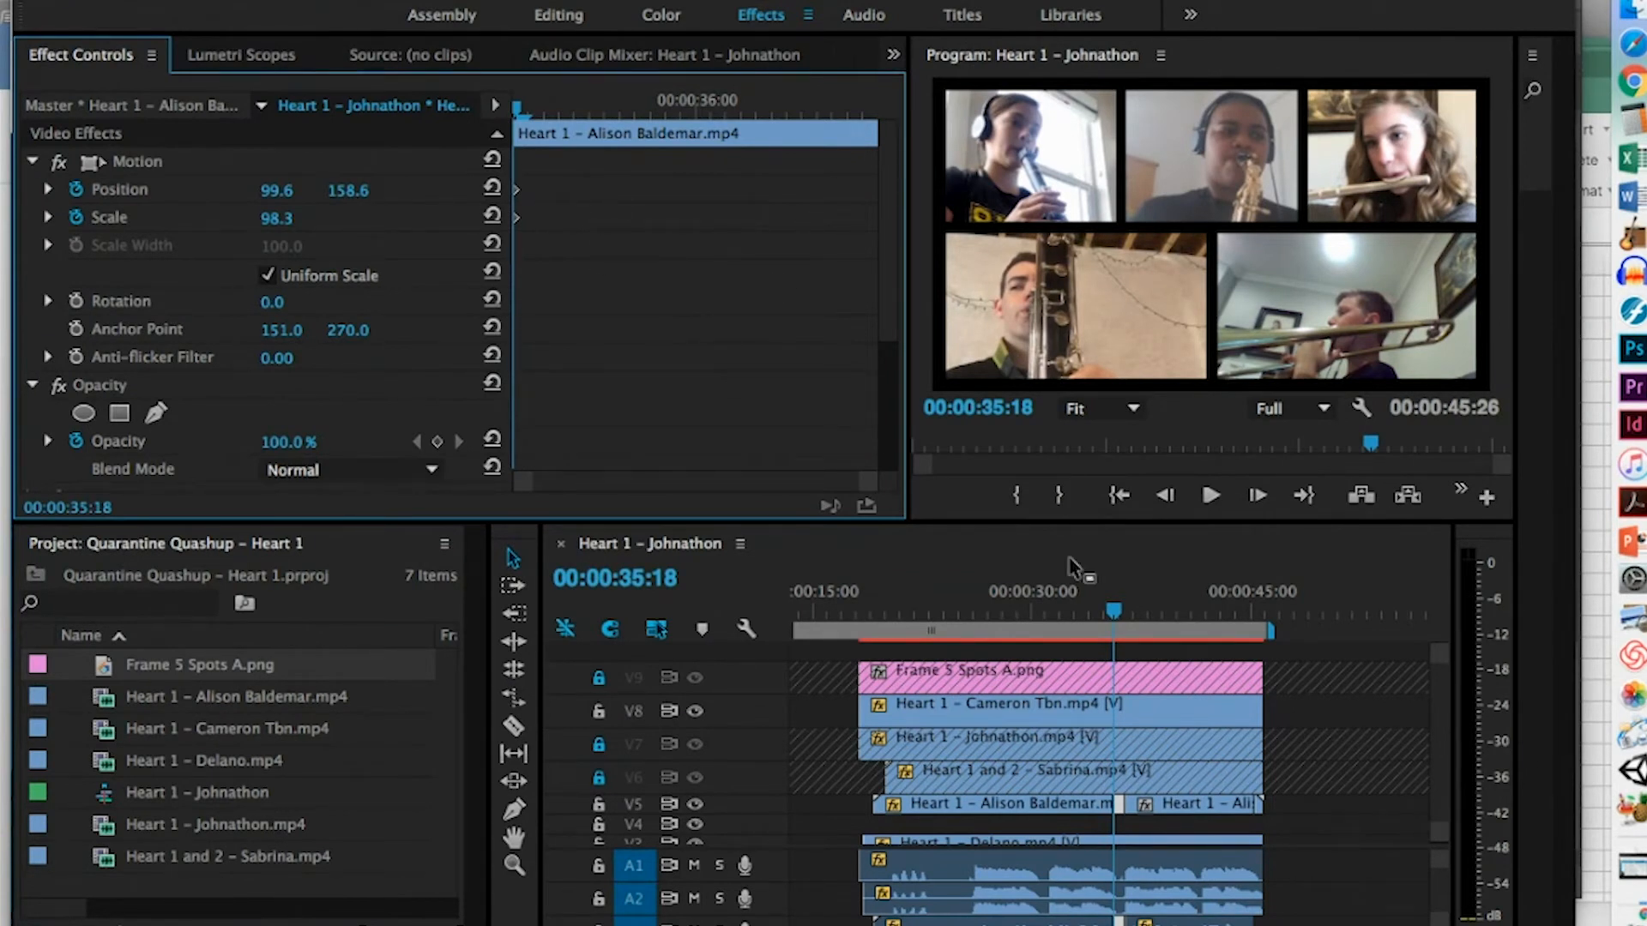
Paste the copied Position (99.6, 158.6) and Scale (98.3) keyframes at the start of the third V5 segment
click(1177, 803)
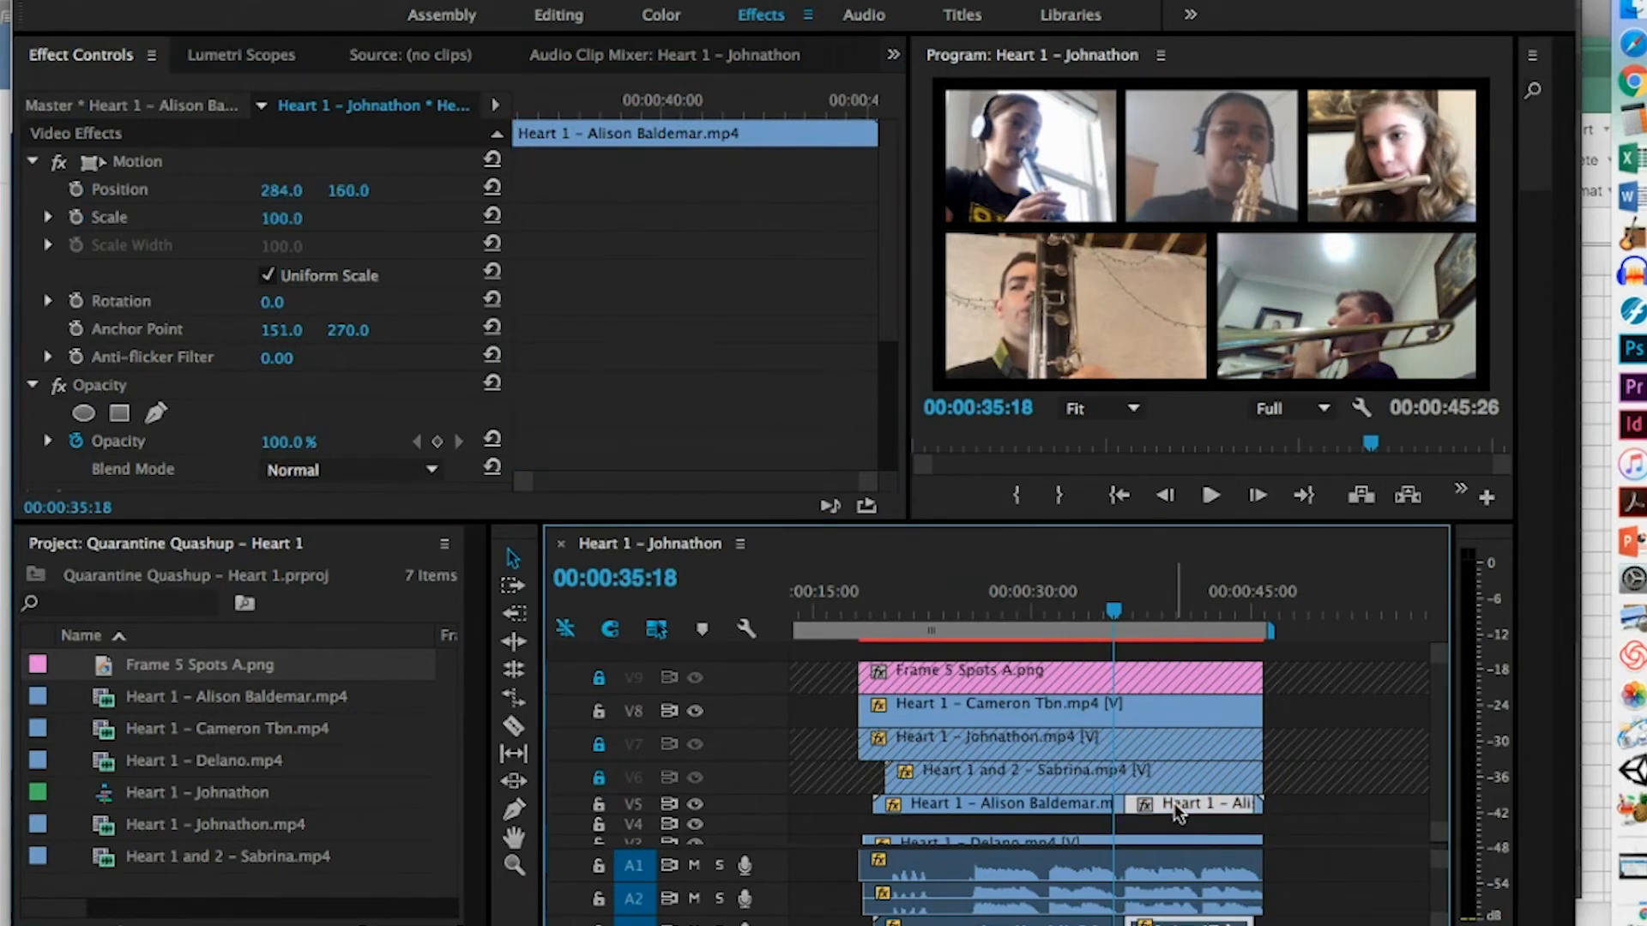
click(1154, 612)
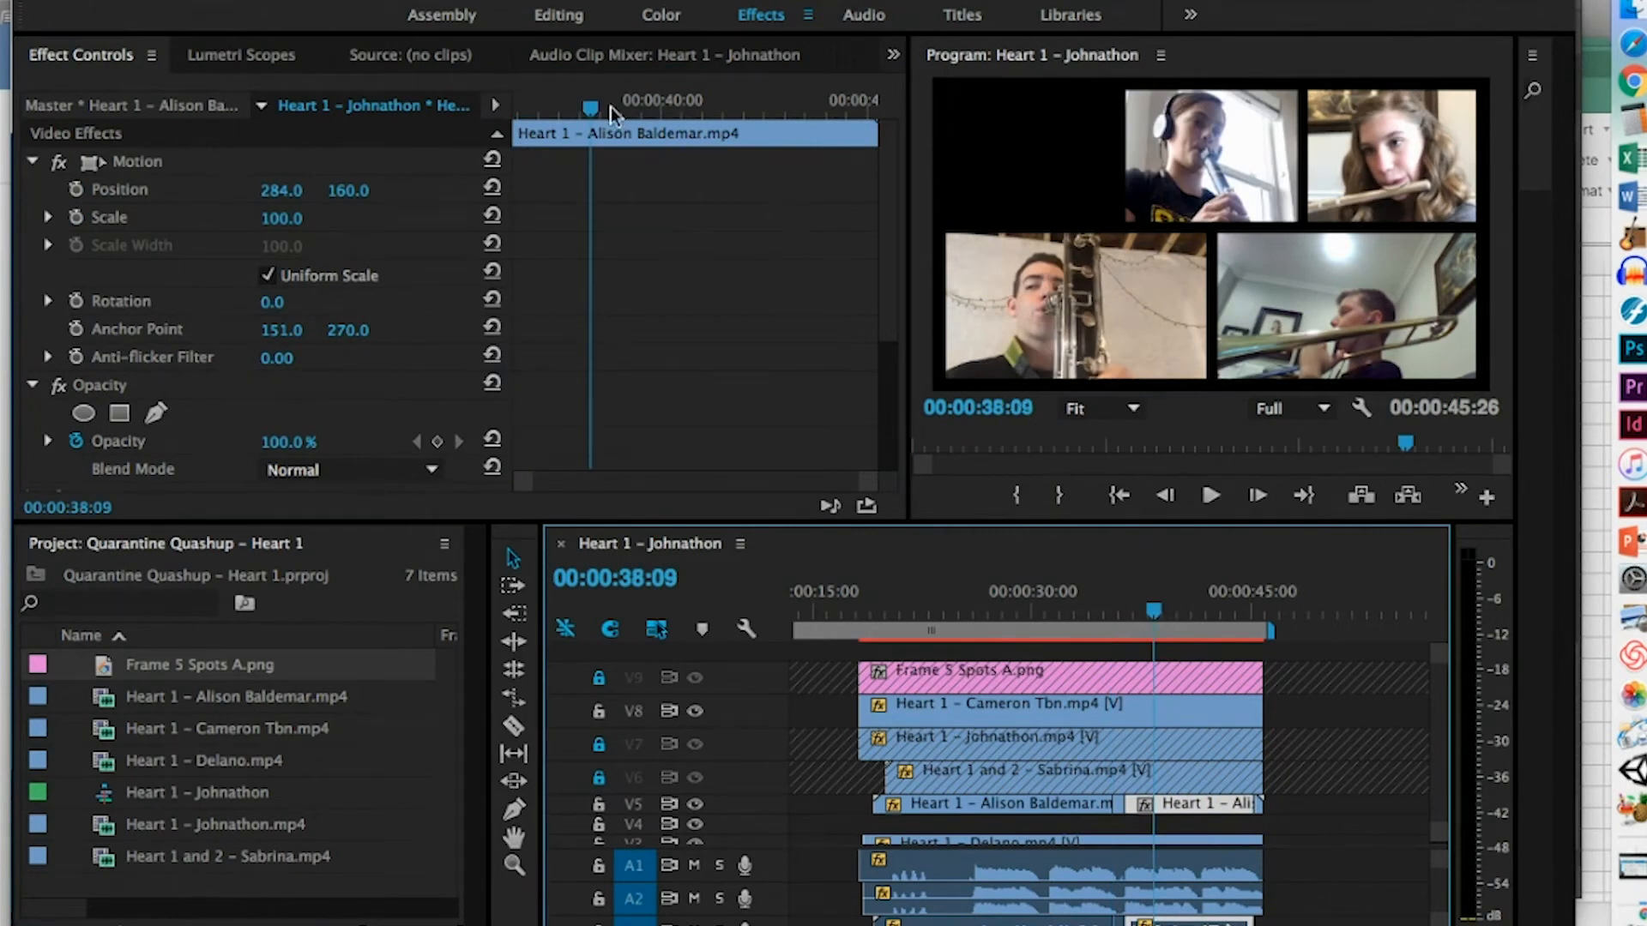
drag(590, 107, 515, 109)
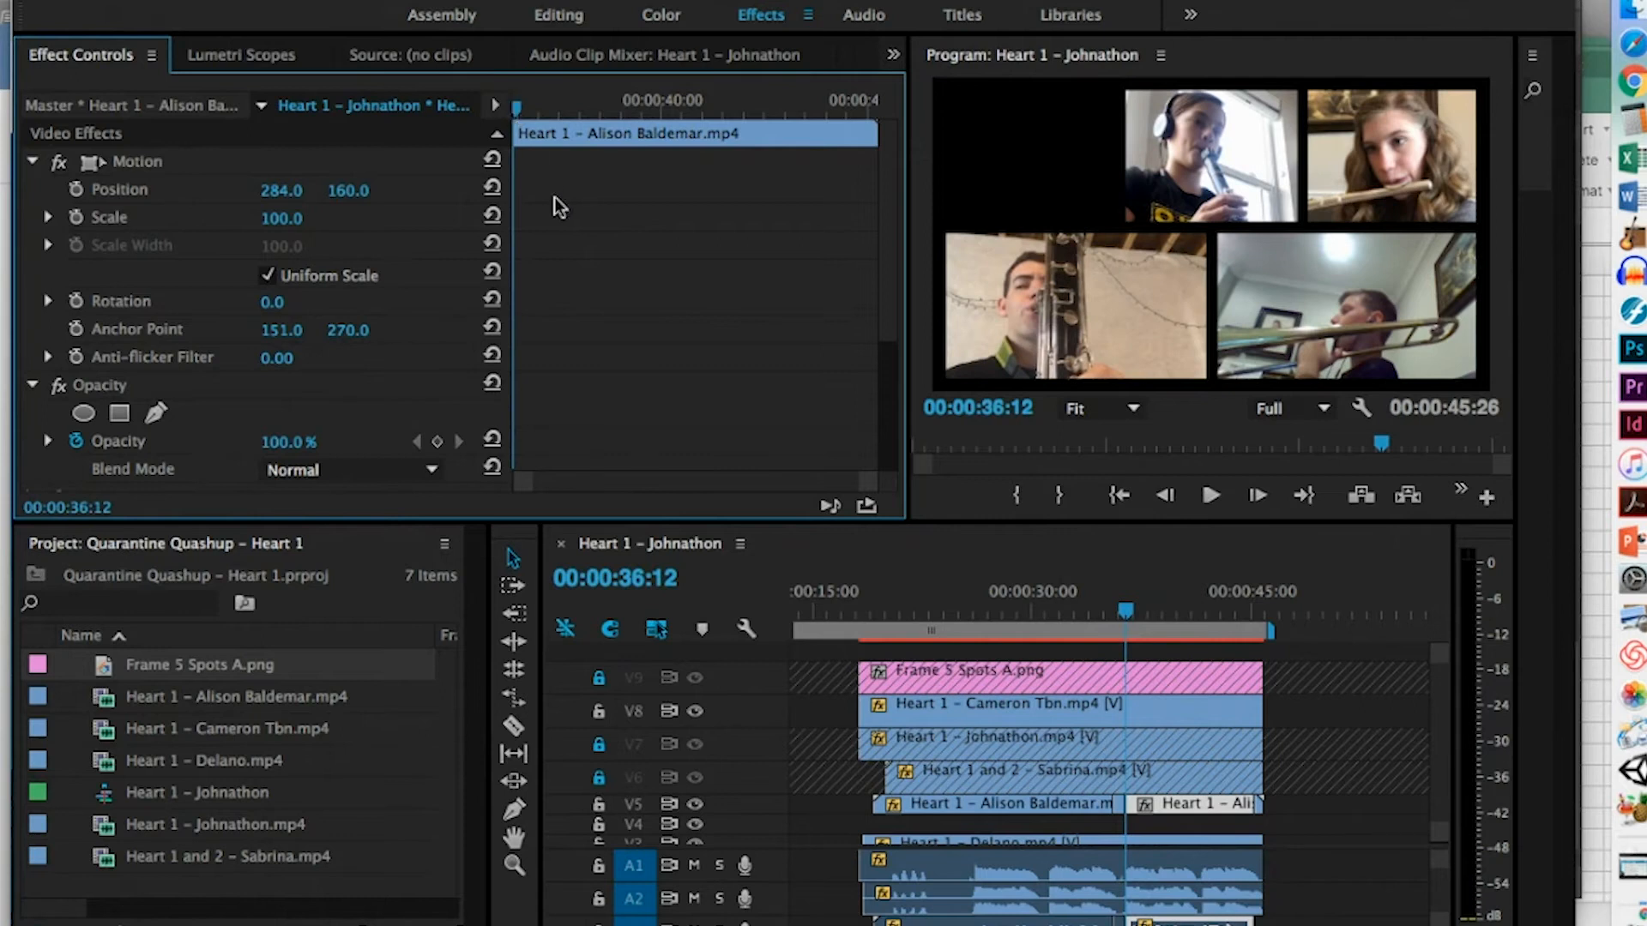
key(super+v)
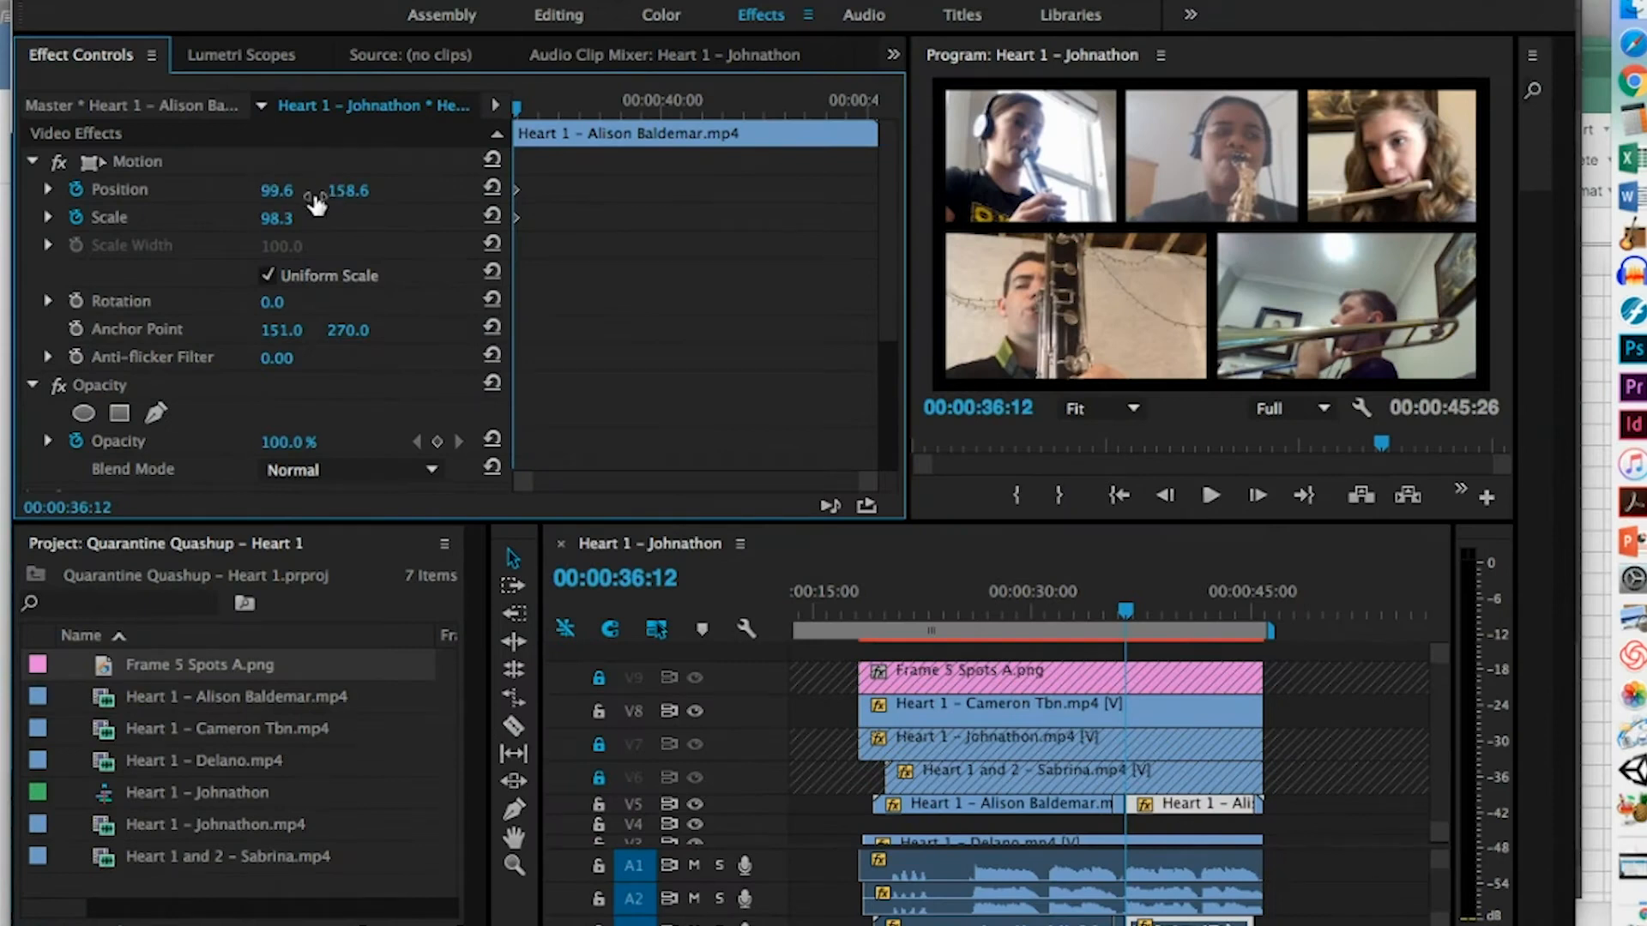
Try to paste the Position and Scale keyframes at the start of the tiny last V5 segment
click(1263, 619)
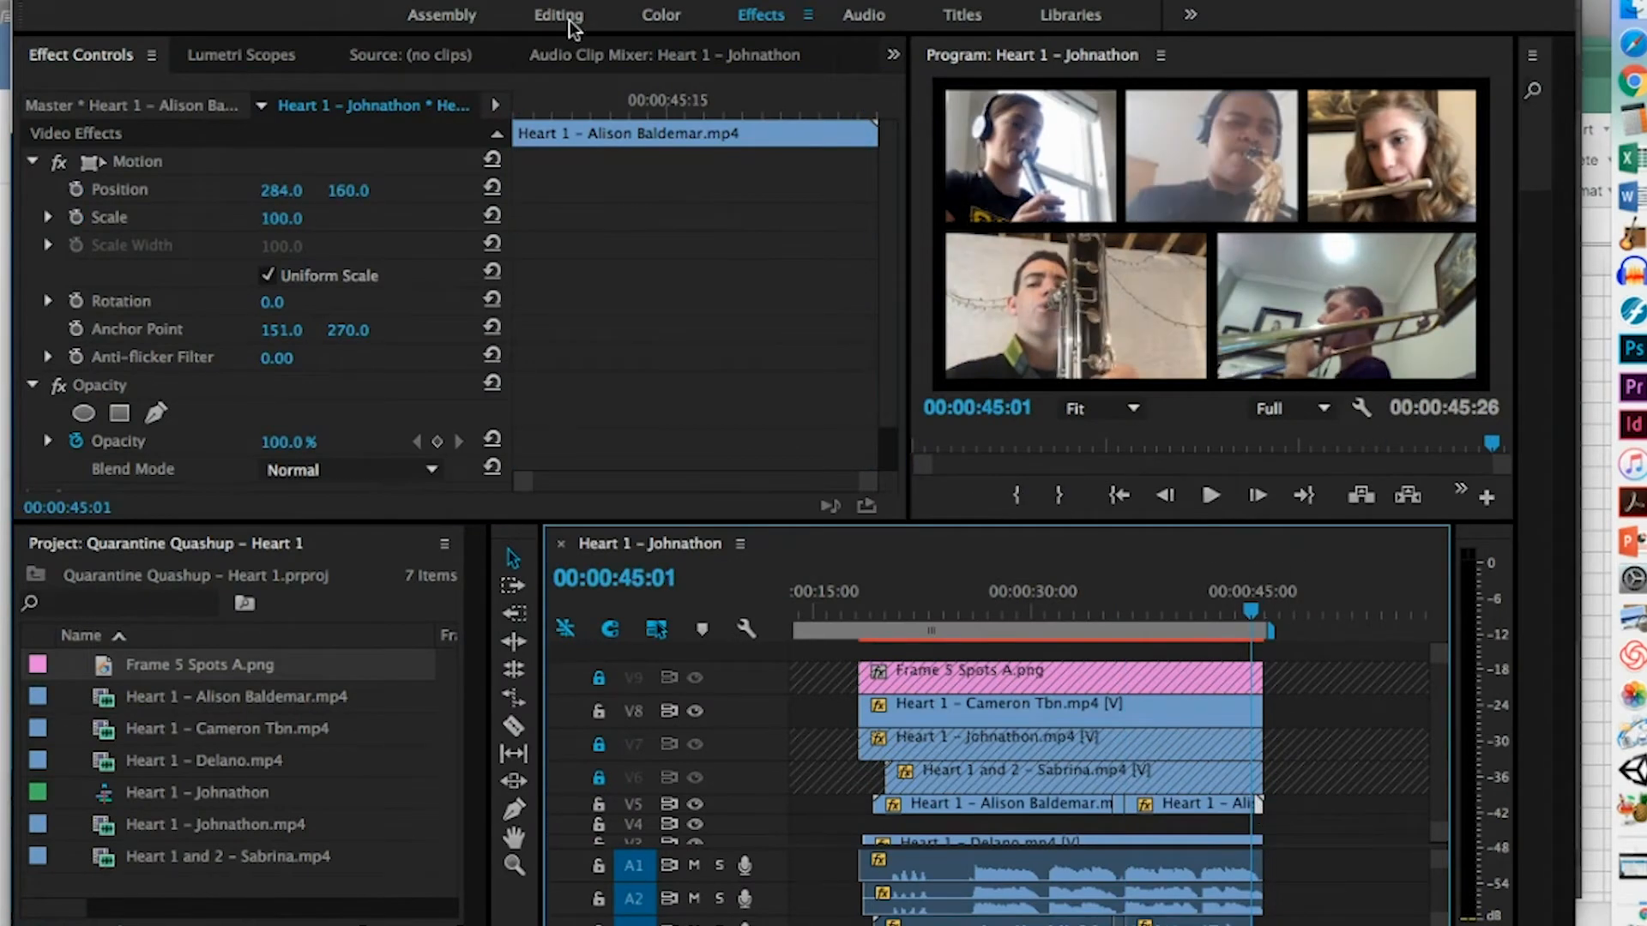
drag(608, 113, 506, 103)
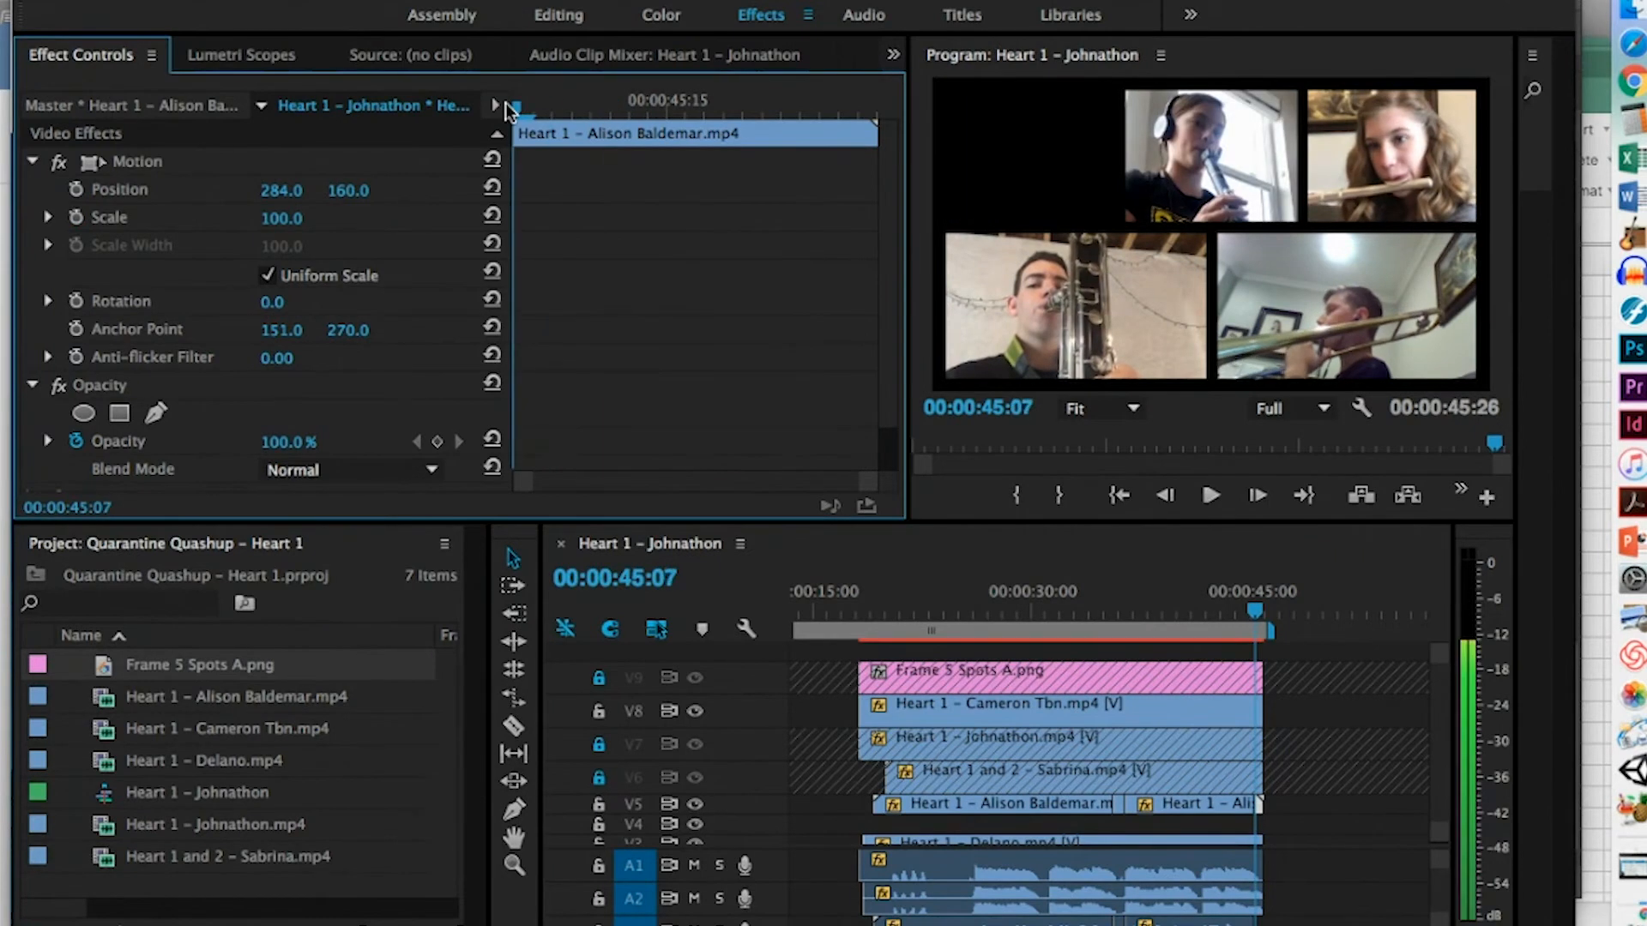
key(super+v)
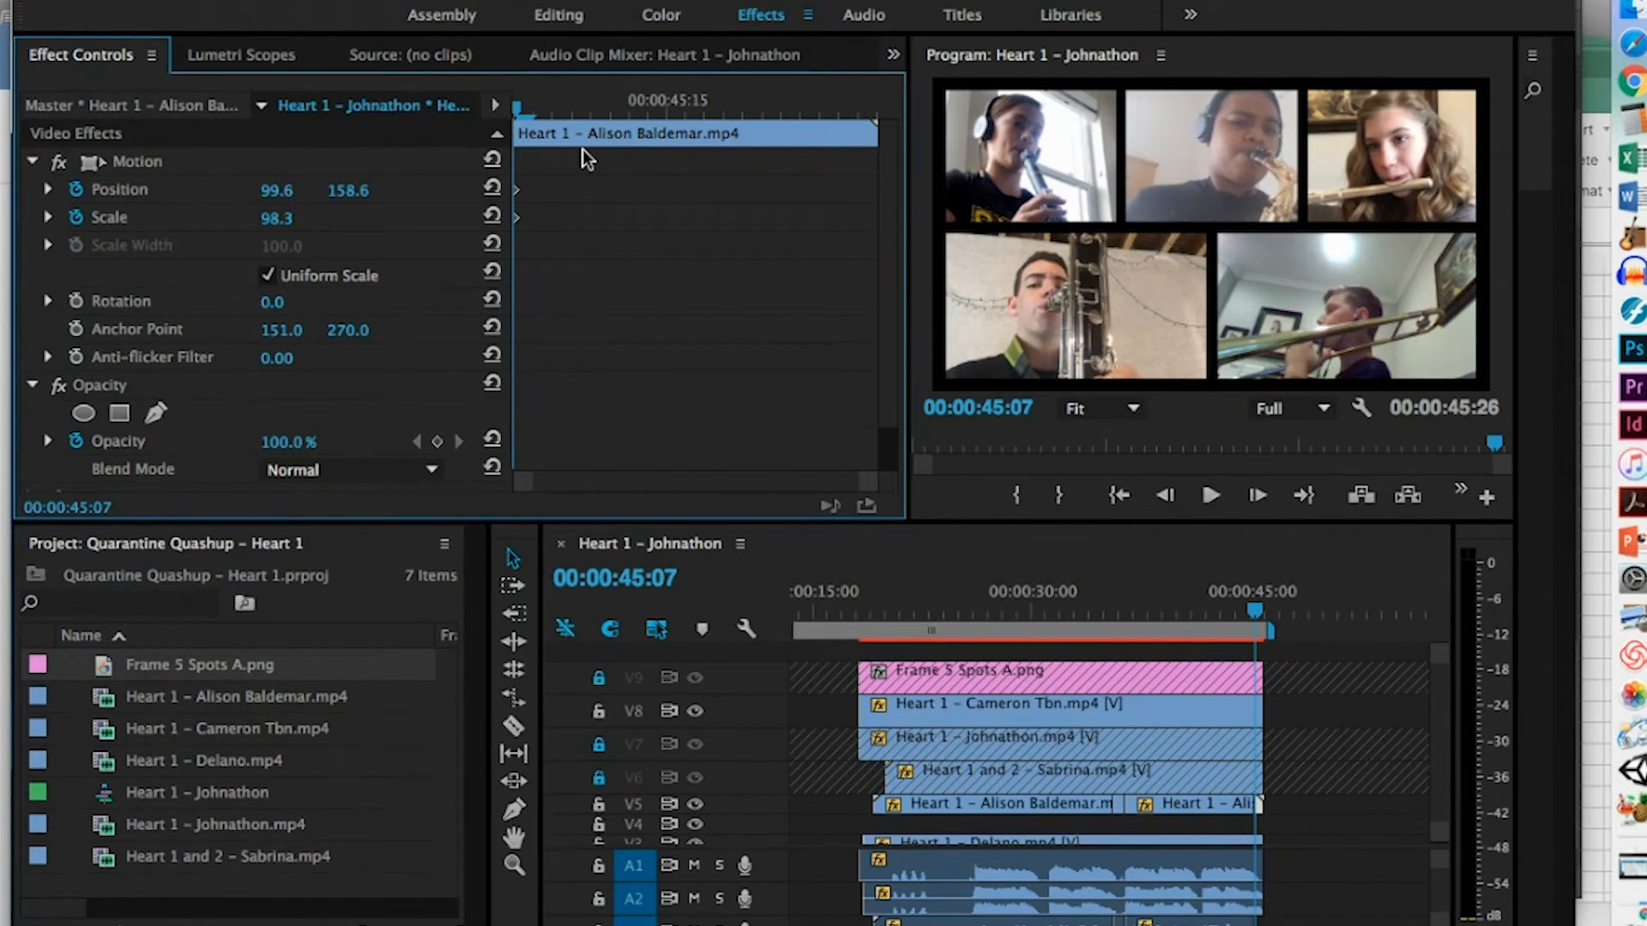
key(super+z)
Paste the Position and Scale keyframes at 00:00:45:15 in the last V5 segment and move both to the segment's start
click(666, 110)
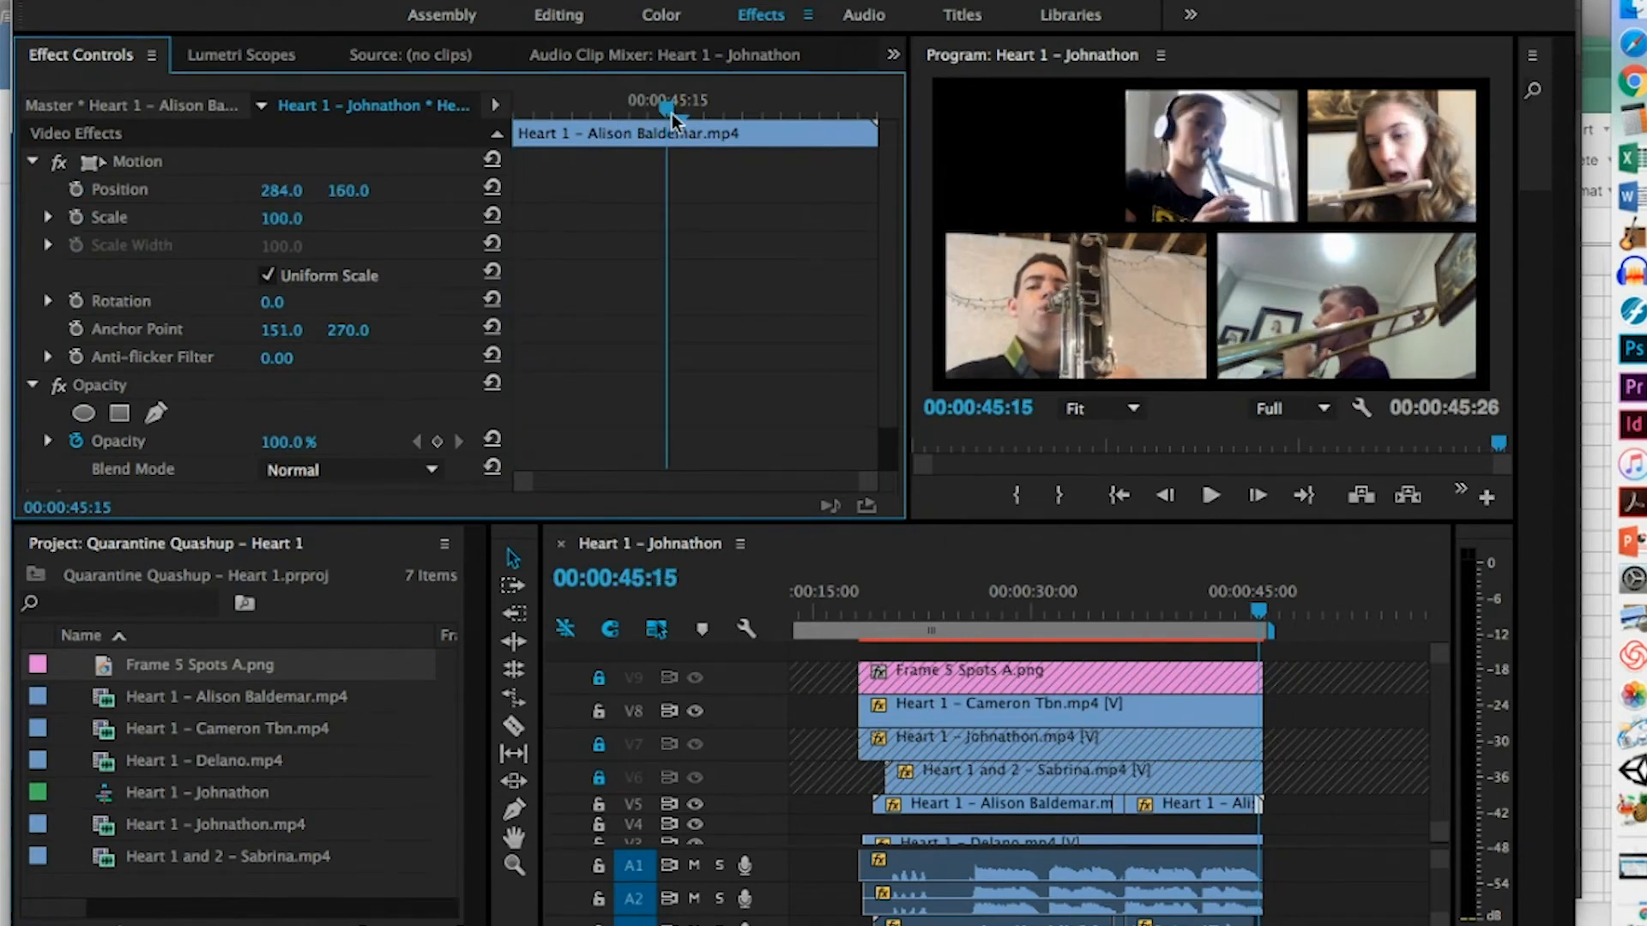
key(super+v)
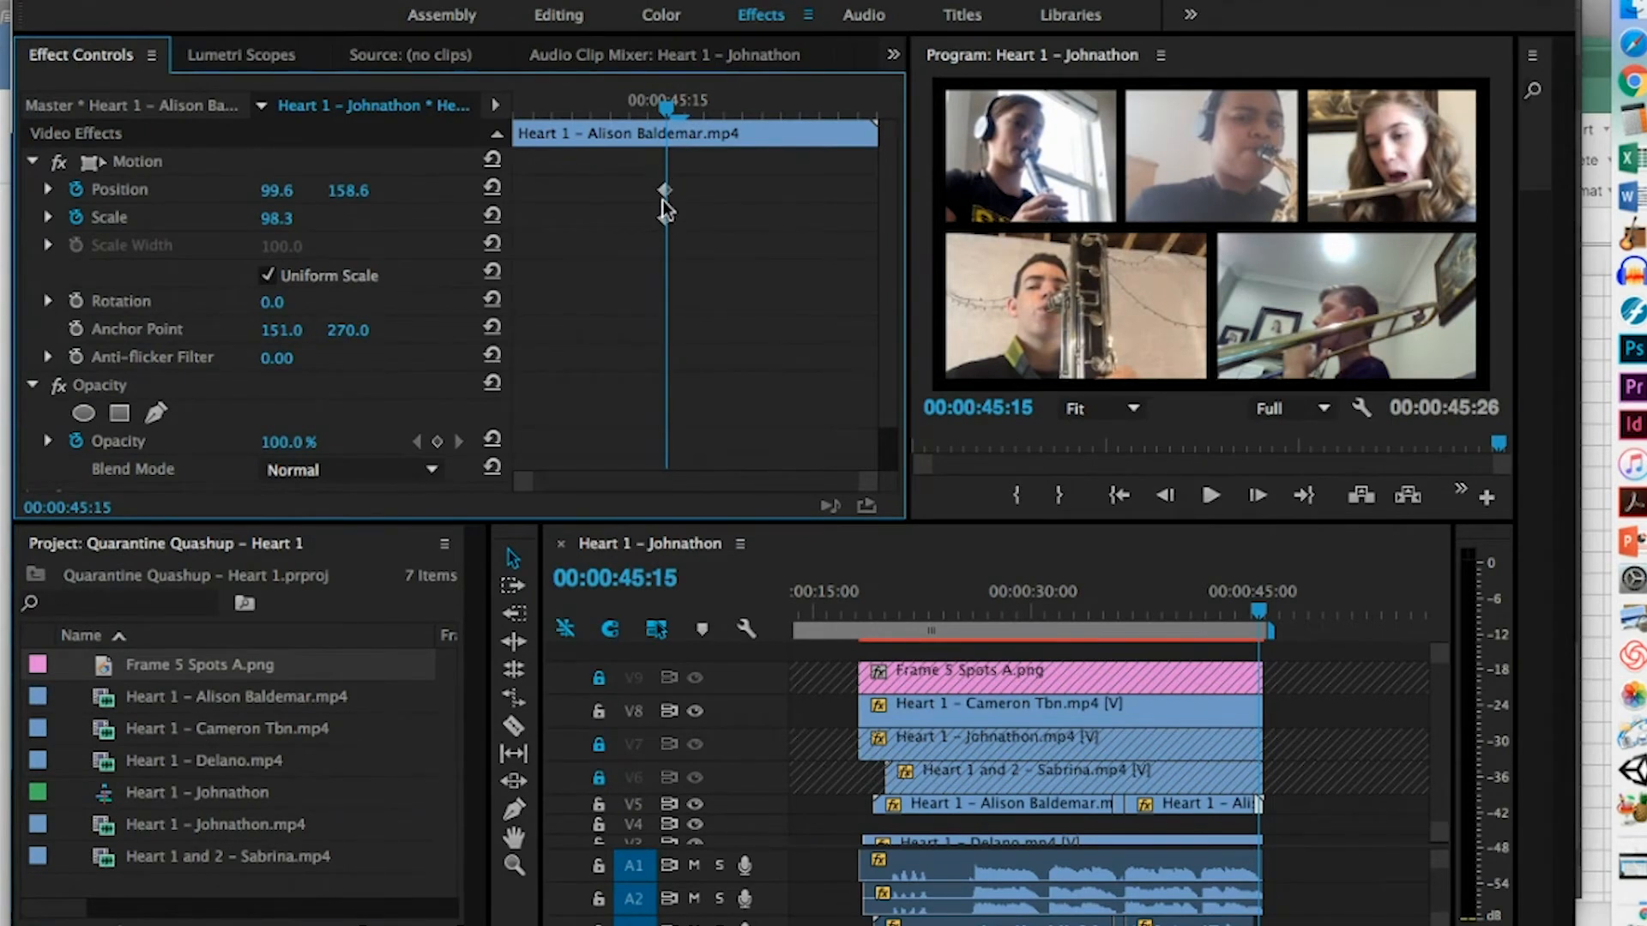
click(642, 110)
drag(637, 110, 609, 109)
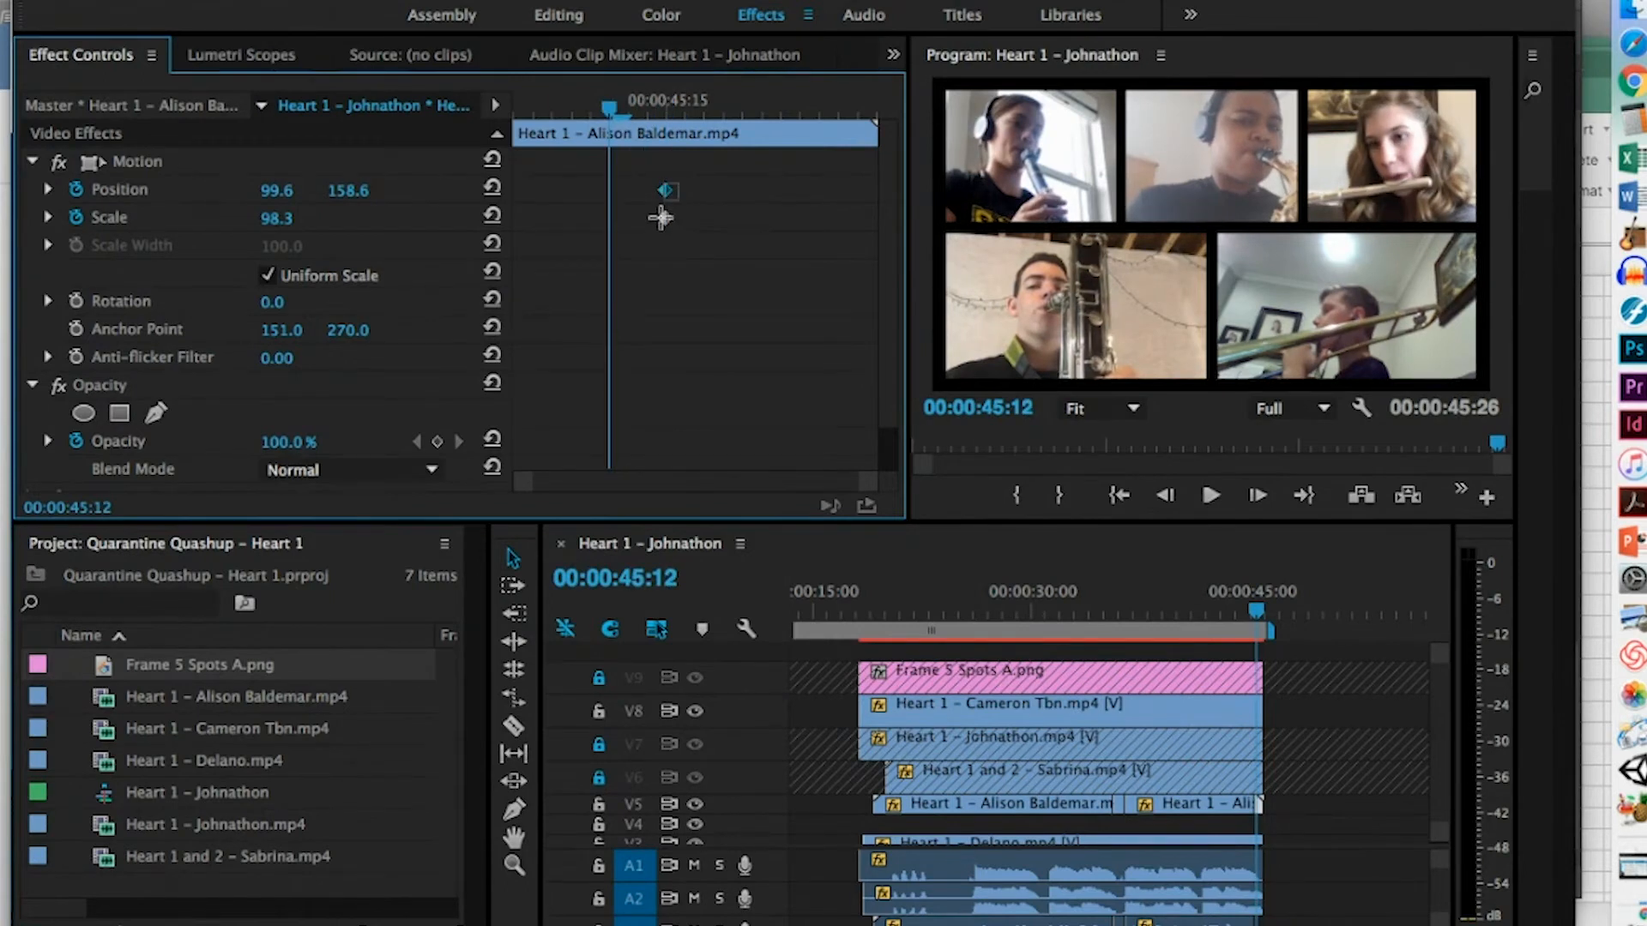
drag(663, 202, 533, 201)
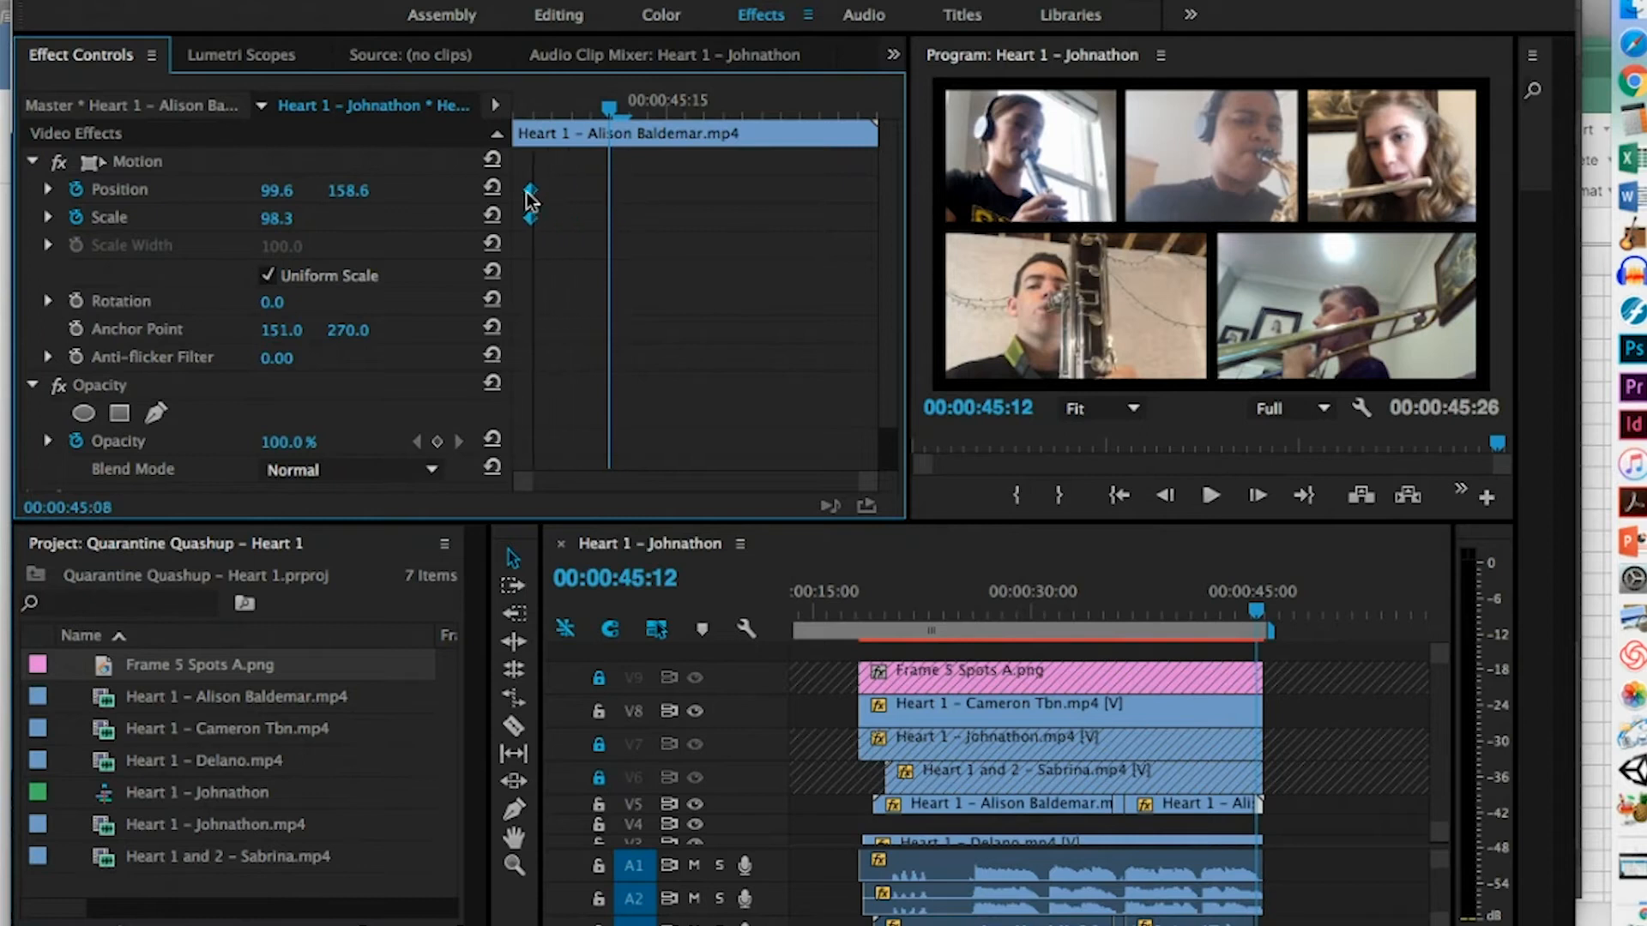
click(540, 110)
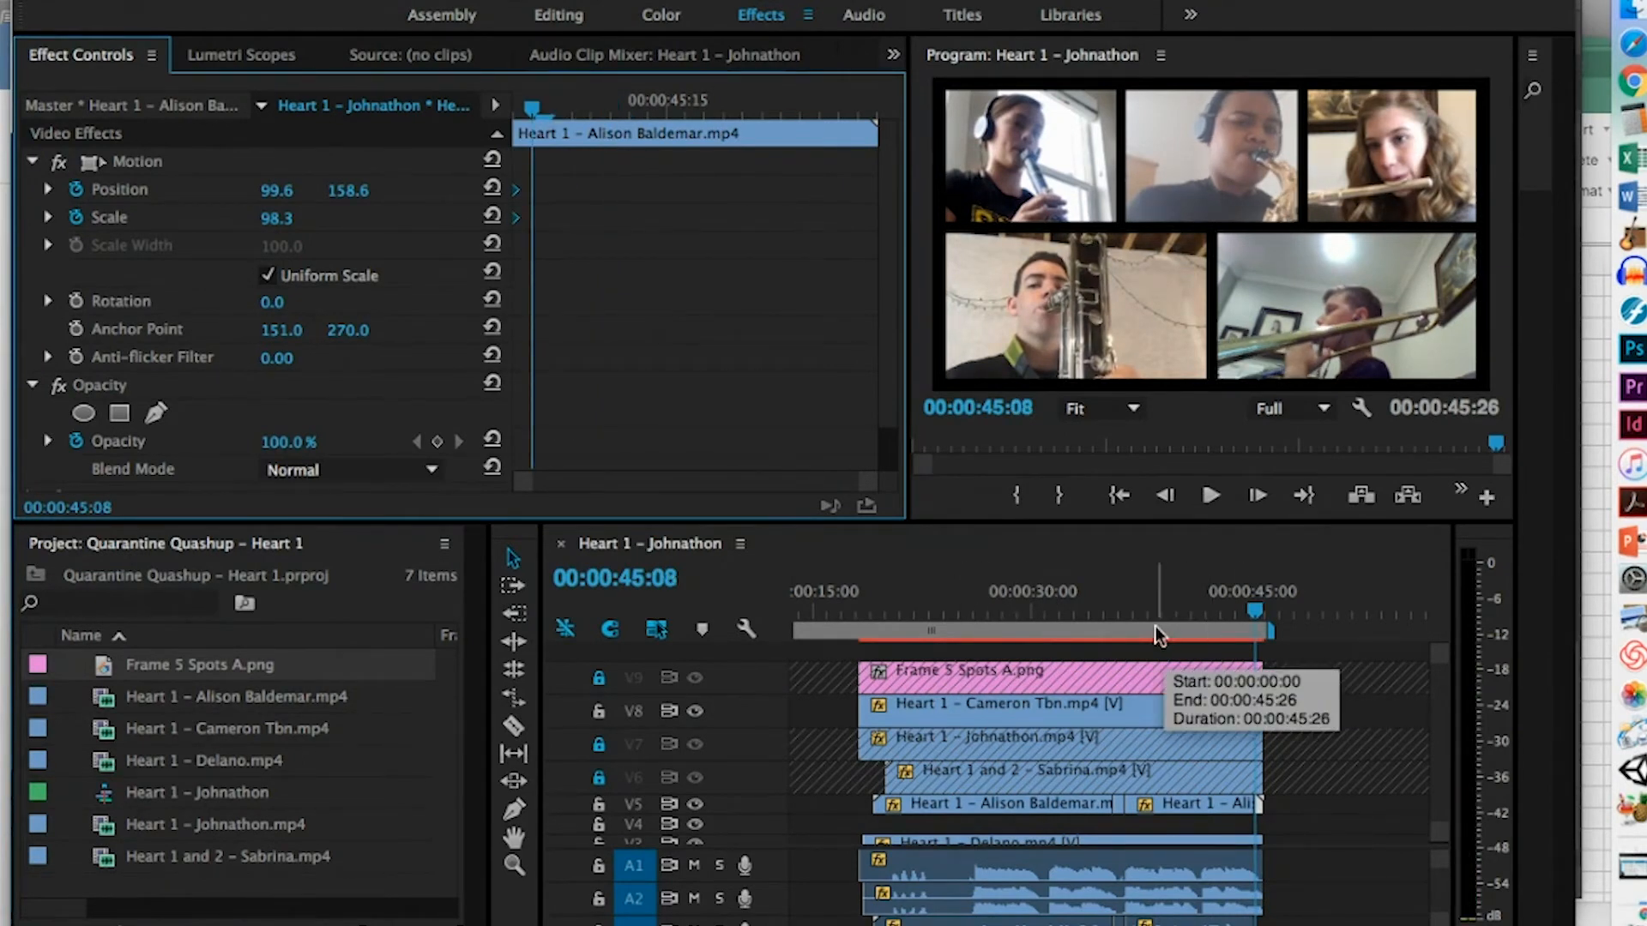
Play the sequence across the V5 cuts to check that the split clip stays in its frame cell
click(1081, 610)
click(1210, 496)
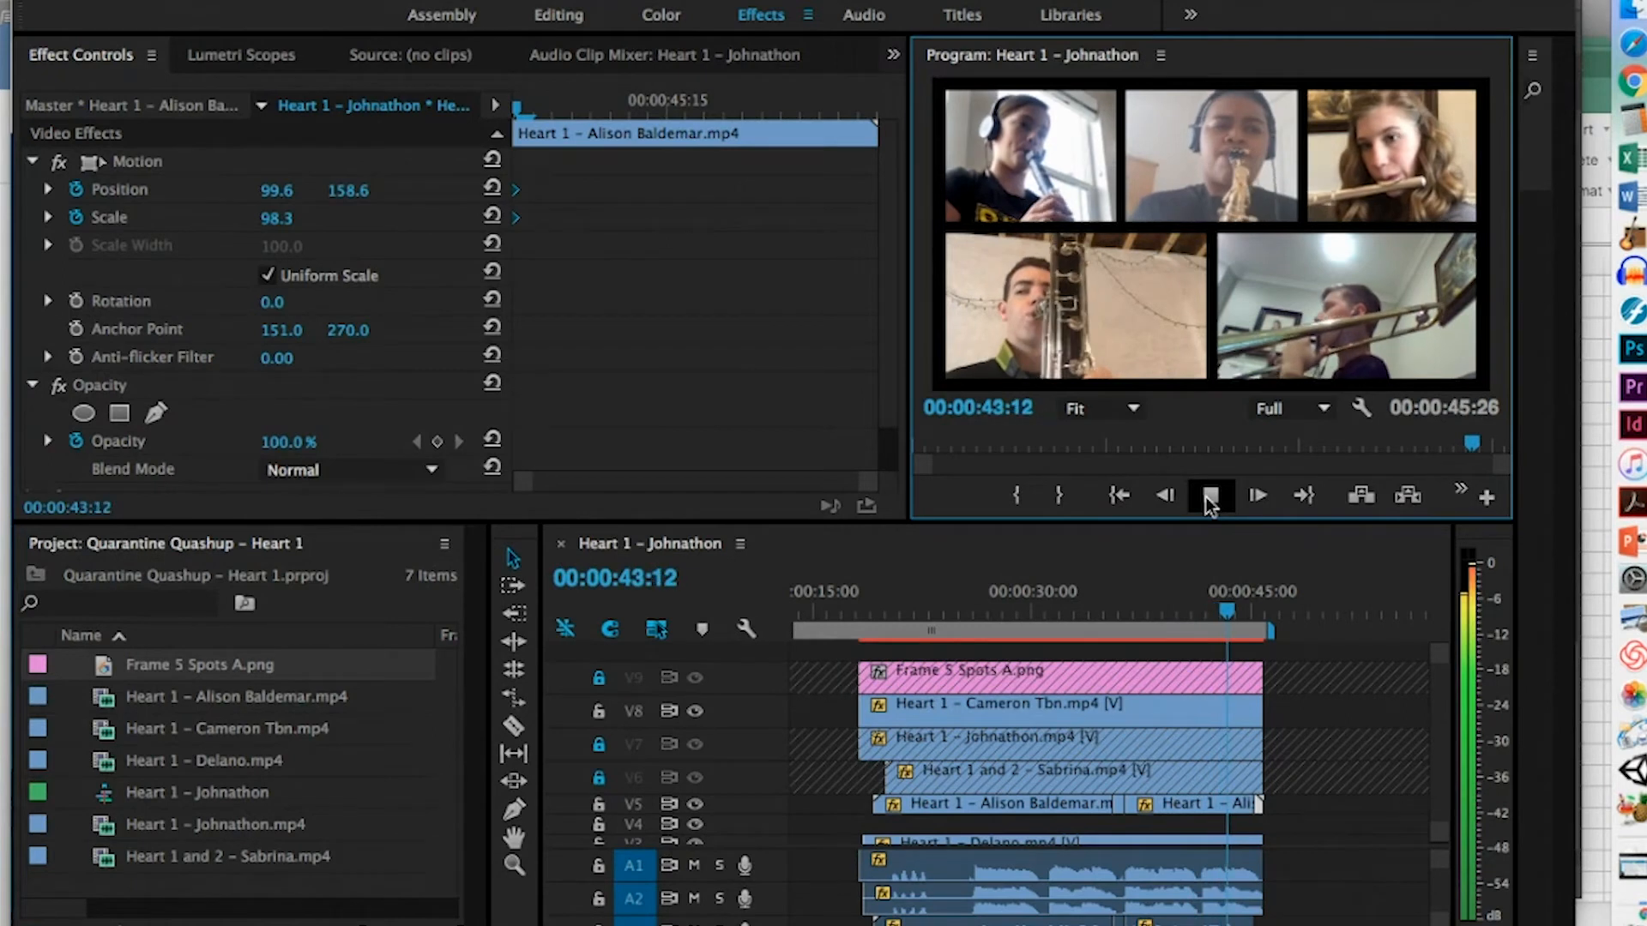
click(1215, 502)
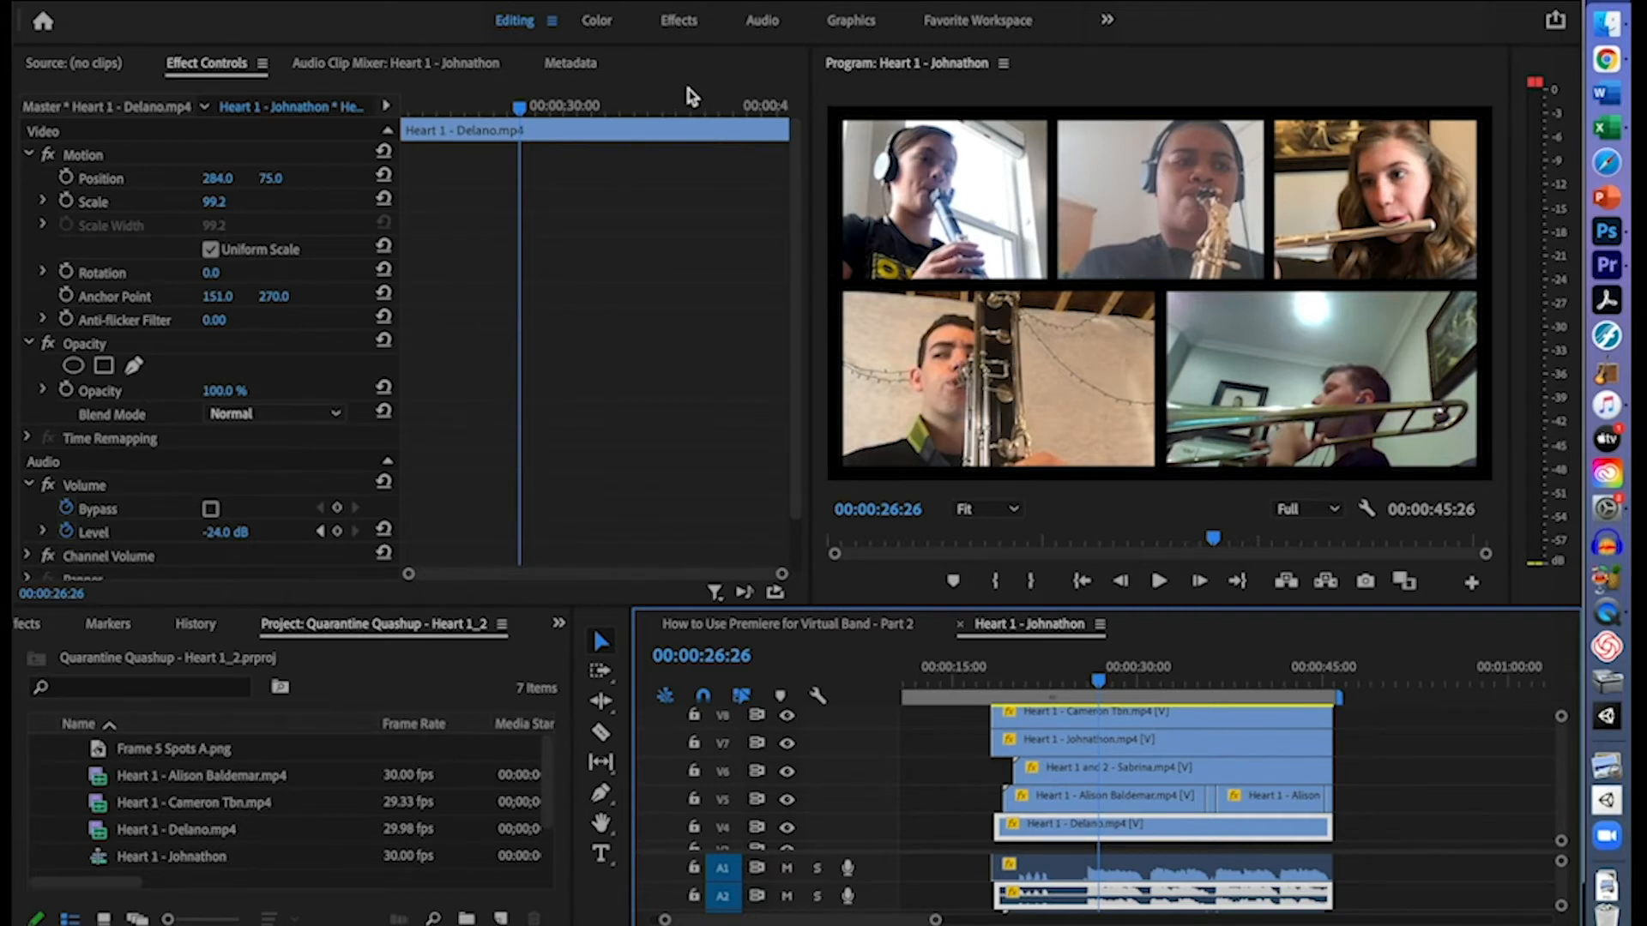
Find the Crop video effect by searching for "crop" and apply it to the clip on track V4
click(678, 24)
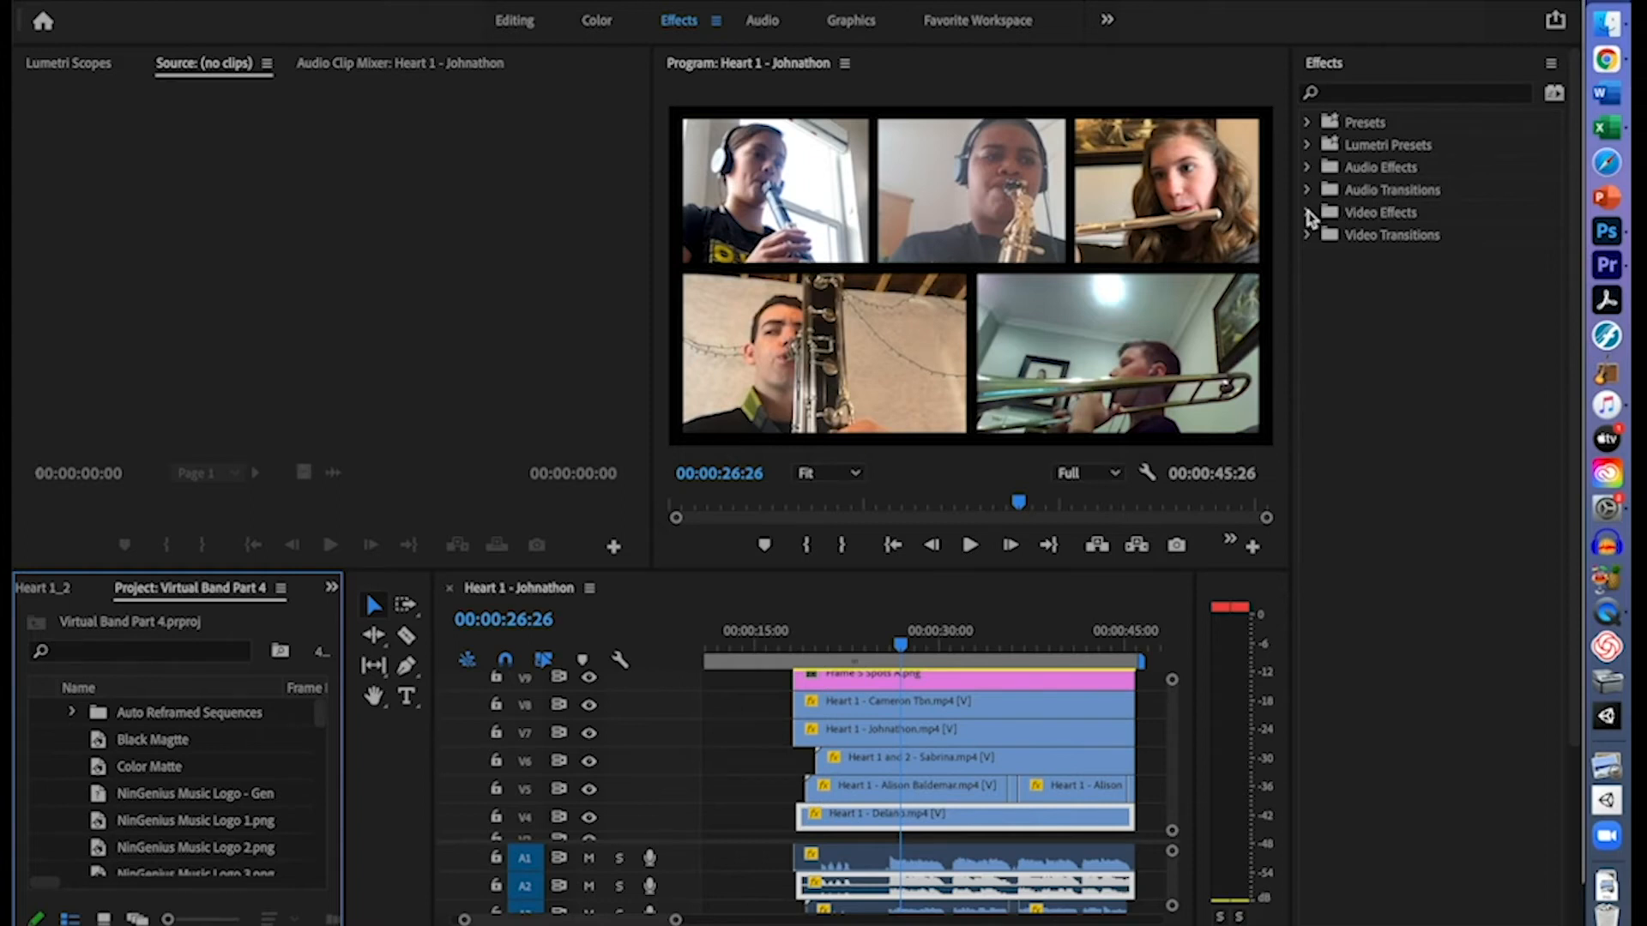
click(1308, 214)
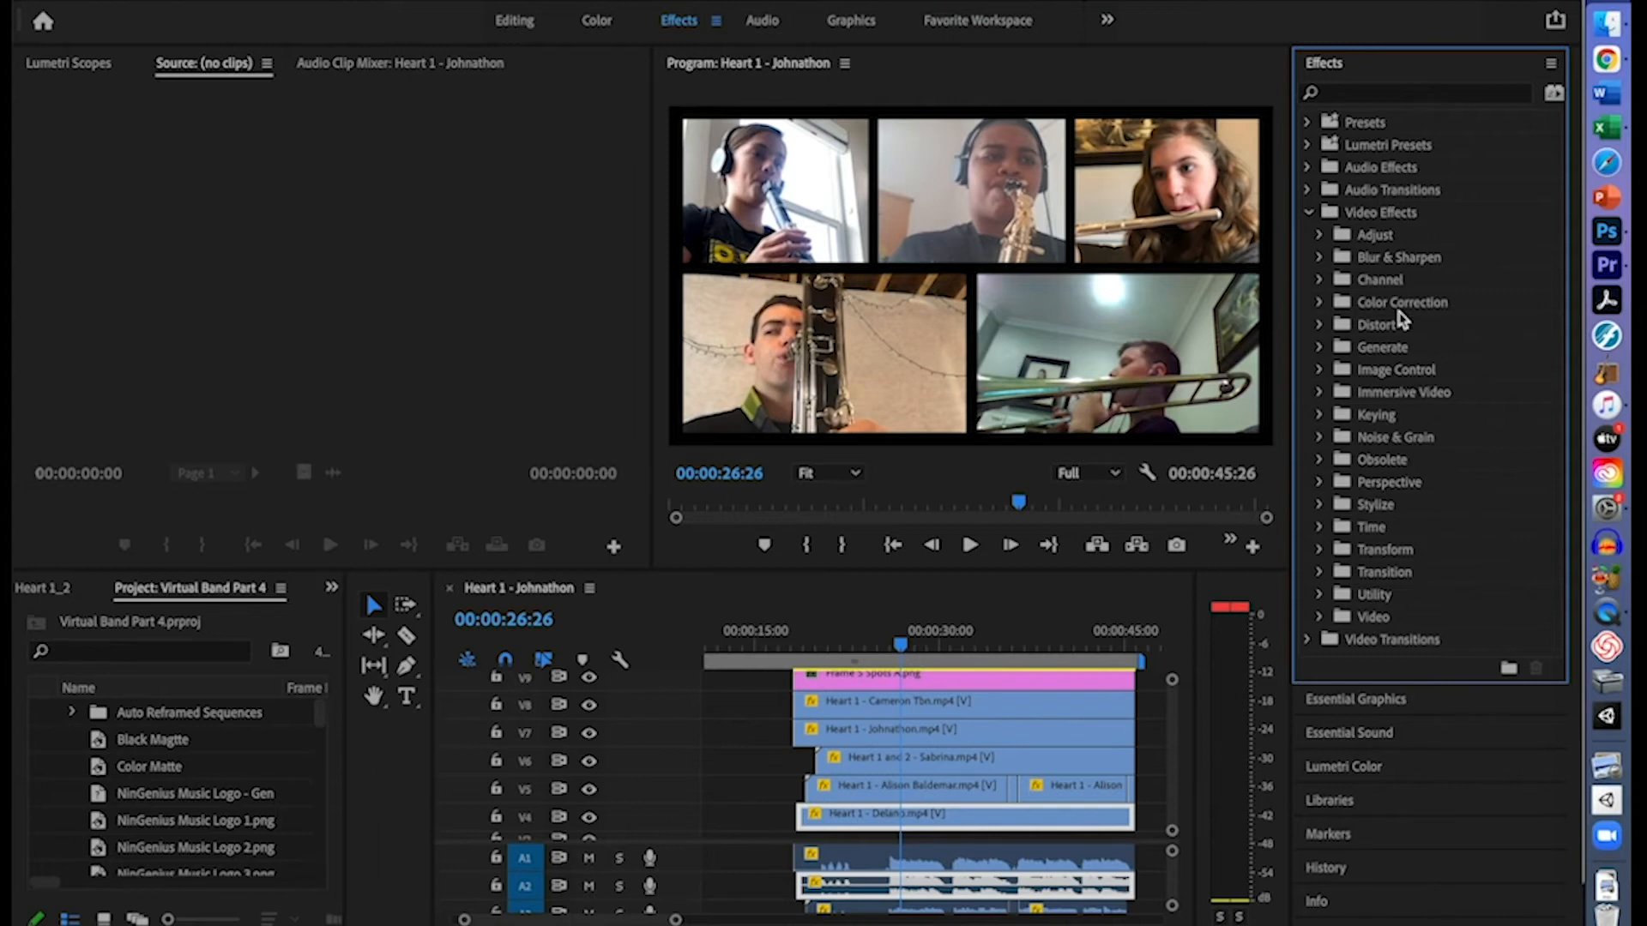
click(1370, 96)
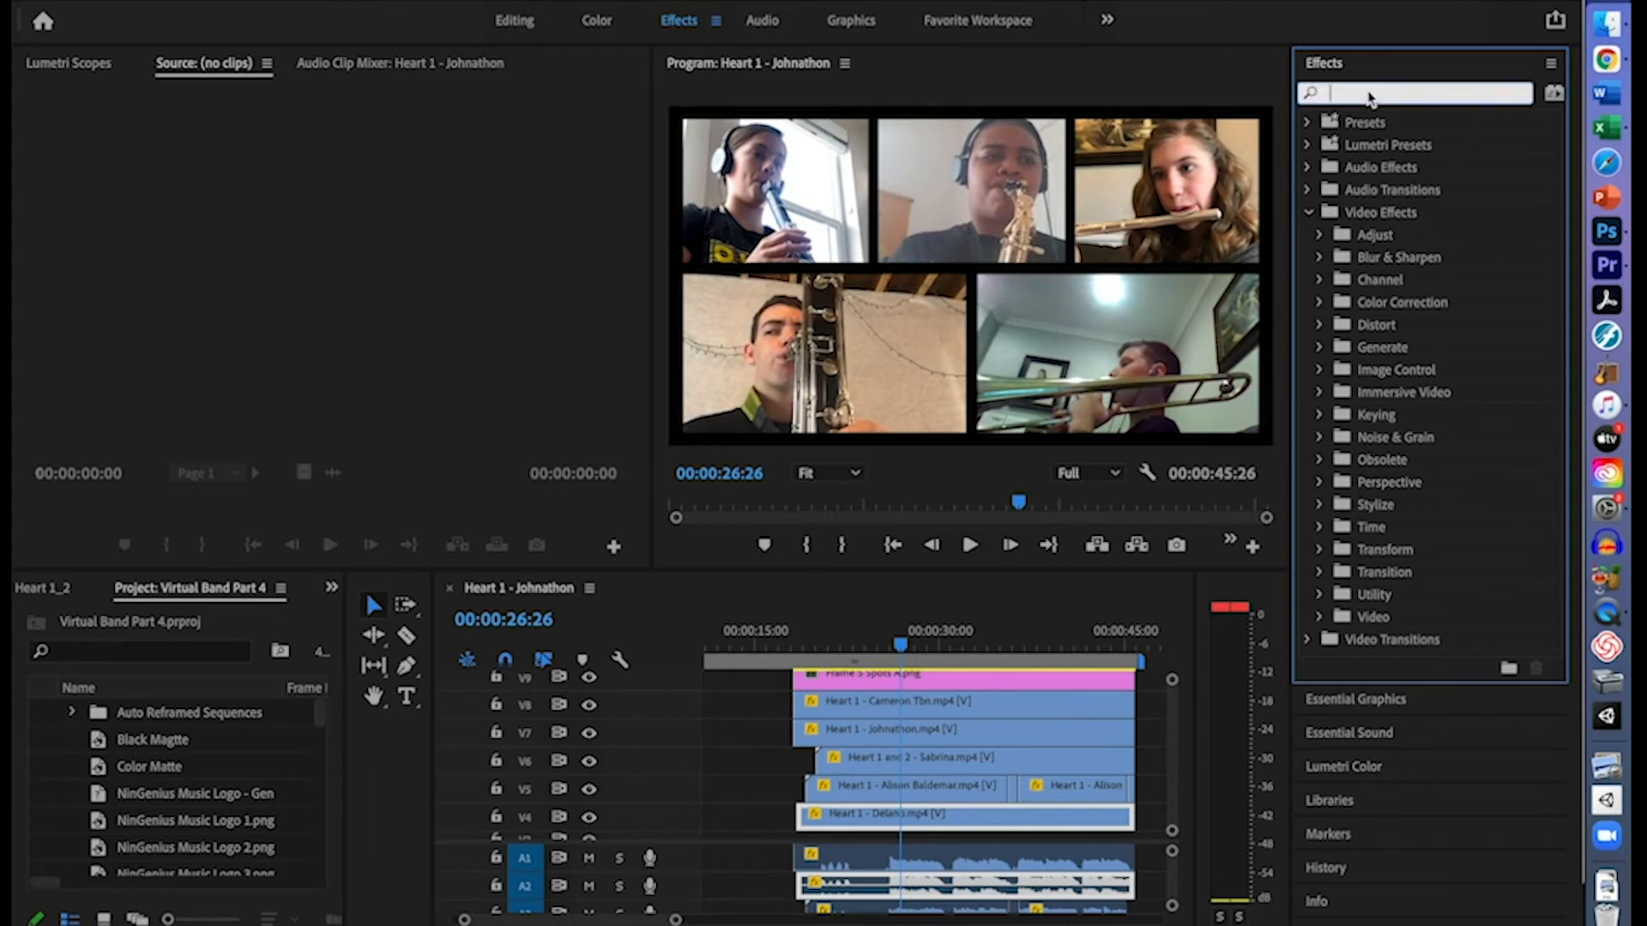
text(crop)
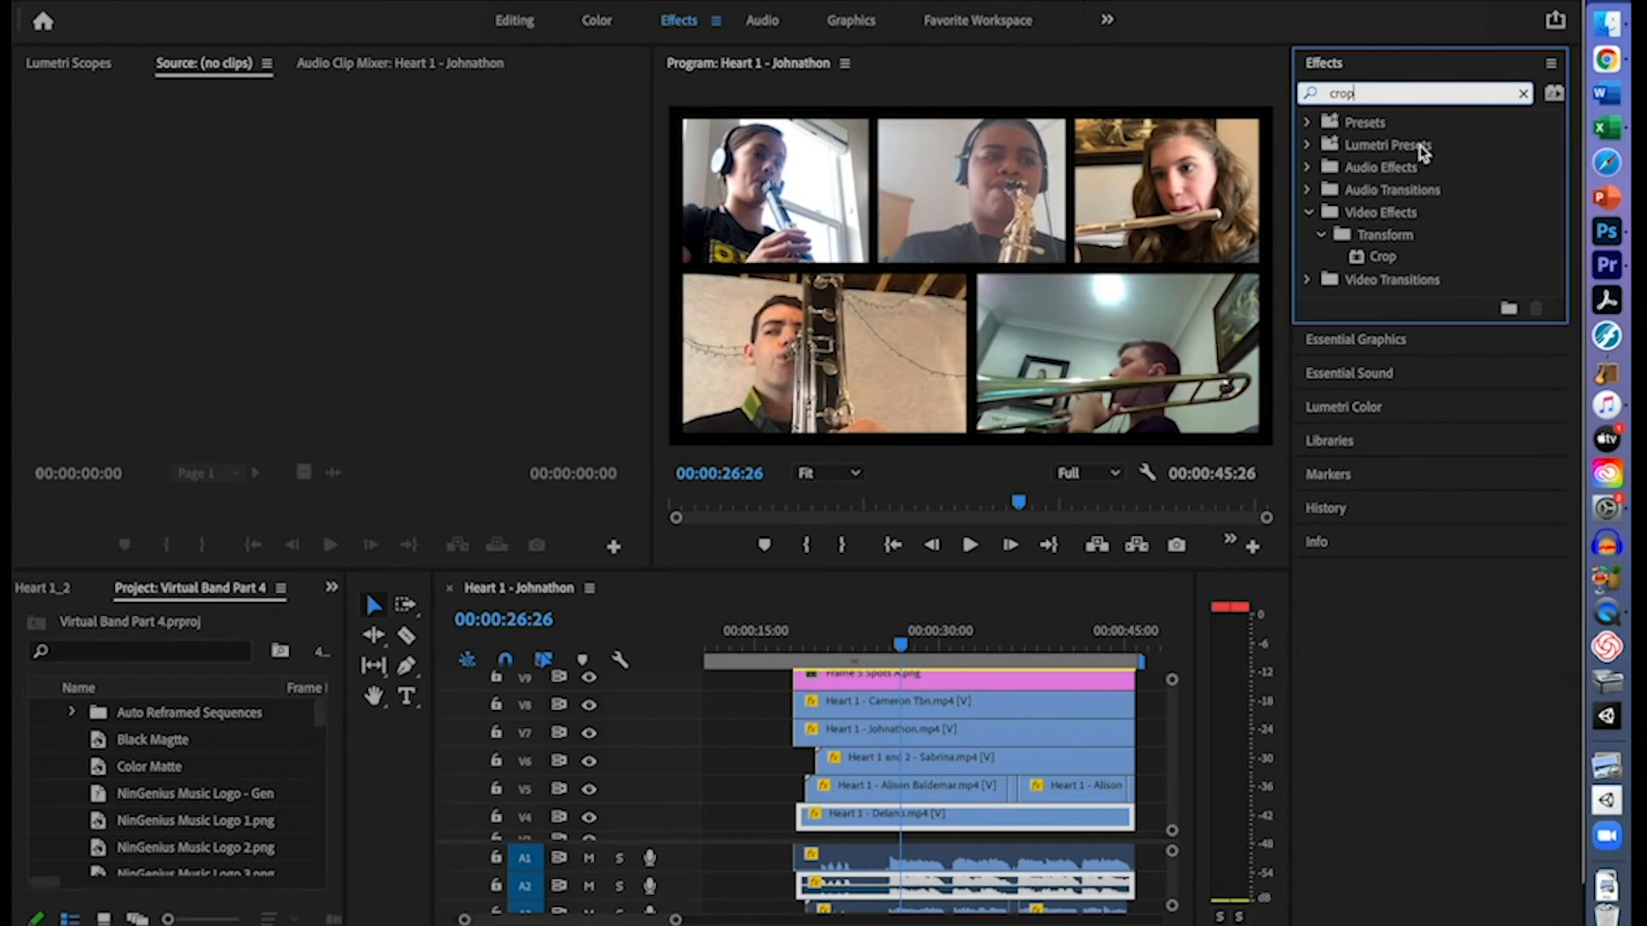
click(1373, 259)
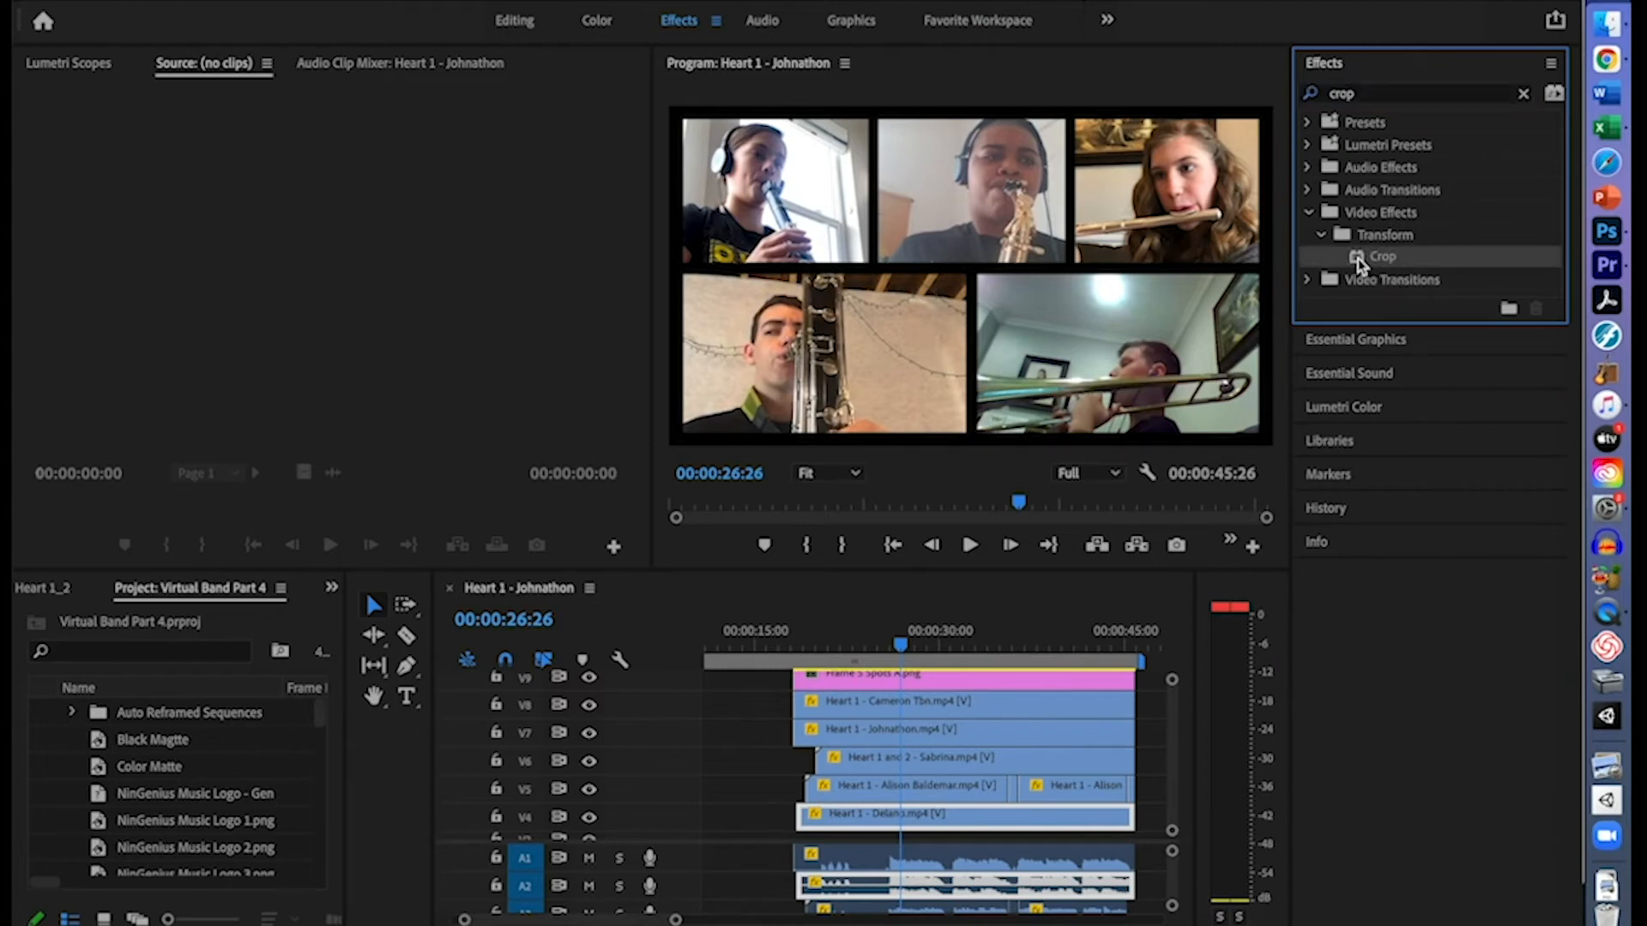
drag(1358, 265, 916, 822)
Try out the Left crop setting on the V4 clip and return it to 0.0 %
click(515, 20)
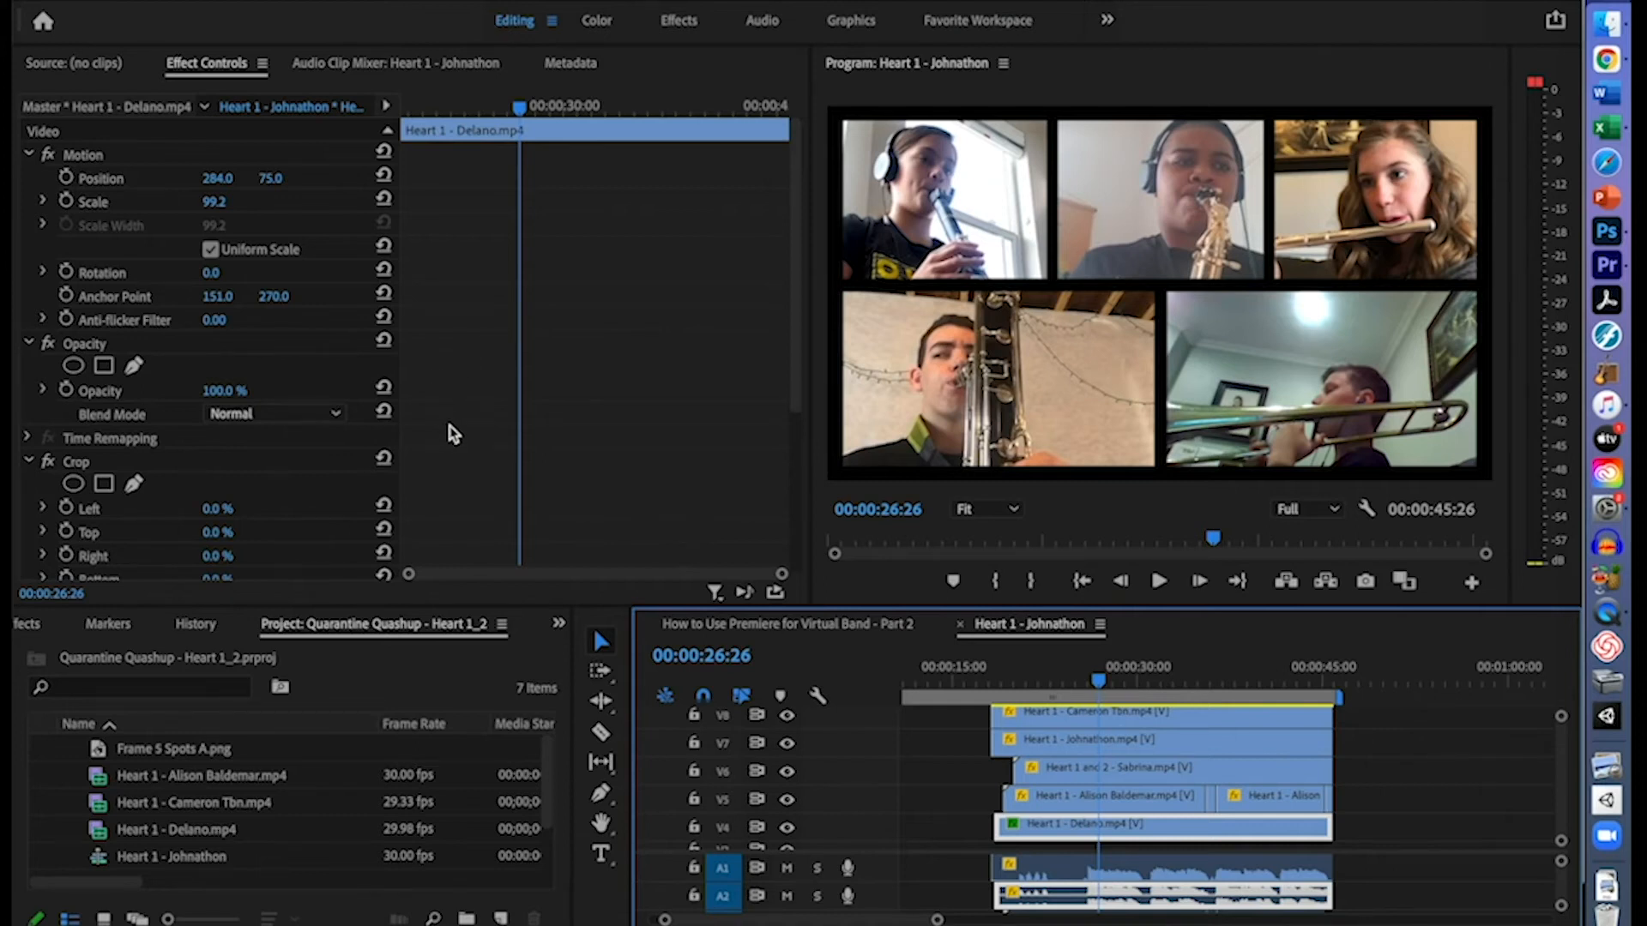
scroll(455, 437, down, 5)
scroll(455, 439, up, 4)
scroll(454, 439, down, 4)
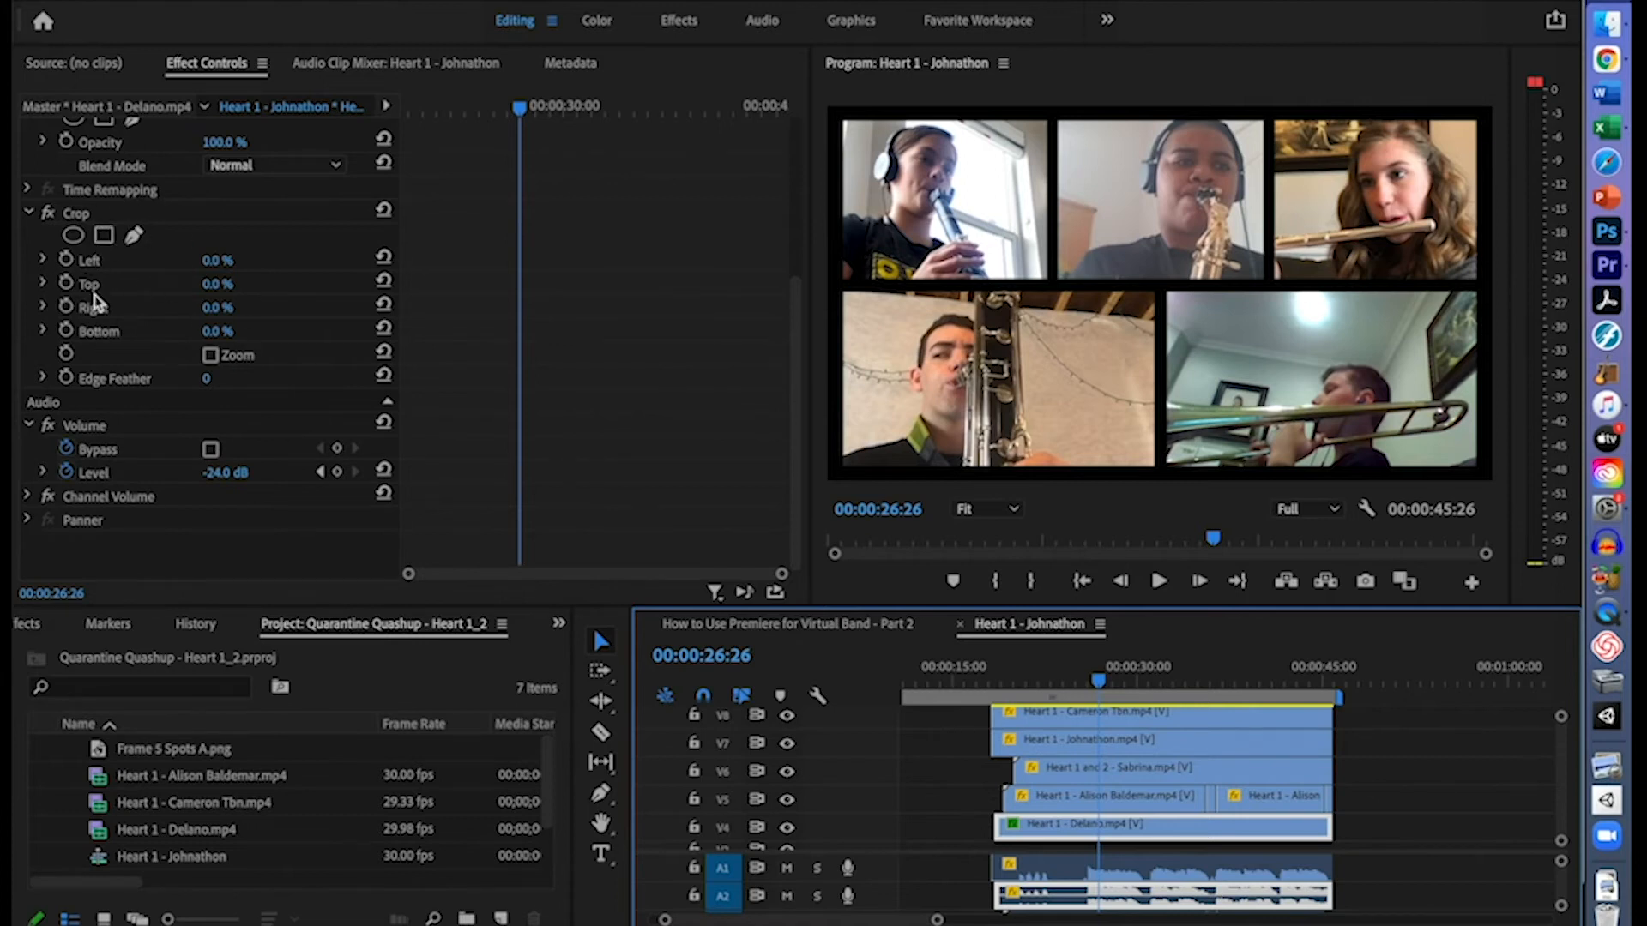
click(43, 261)
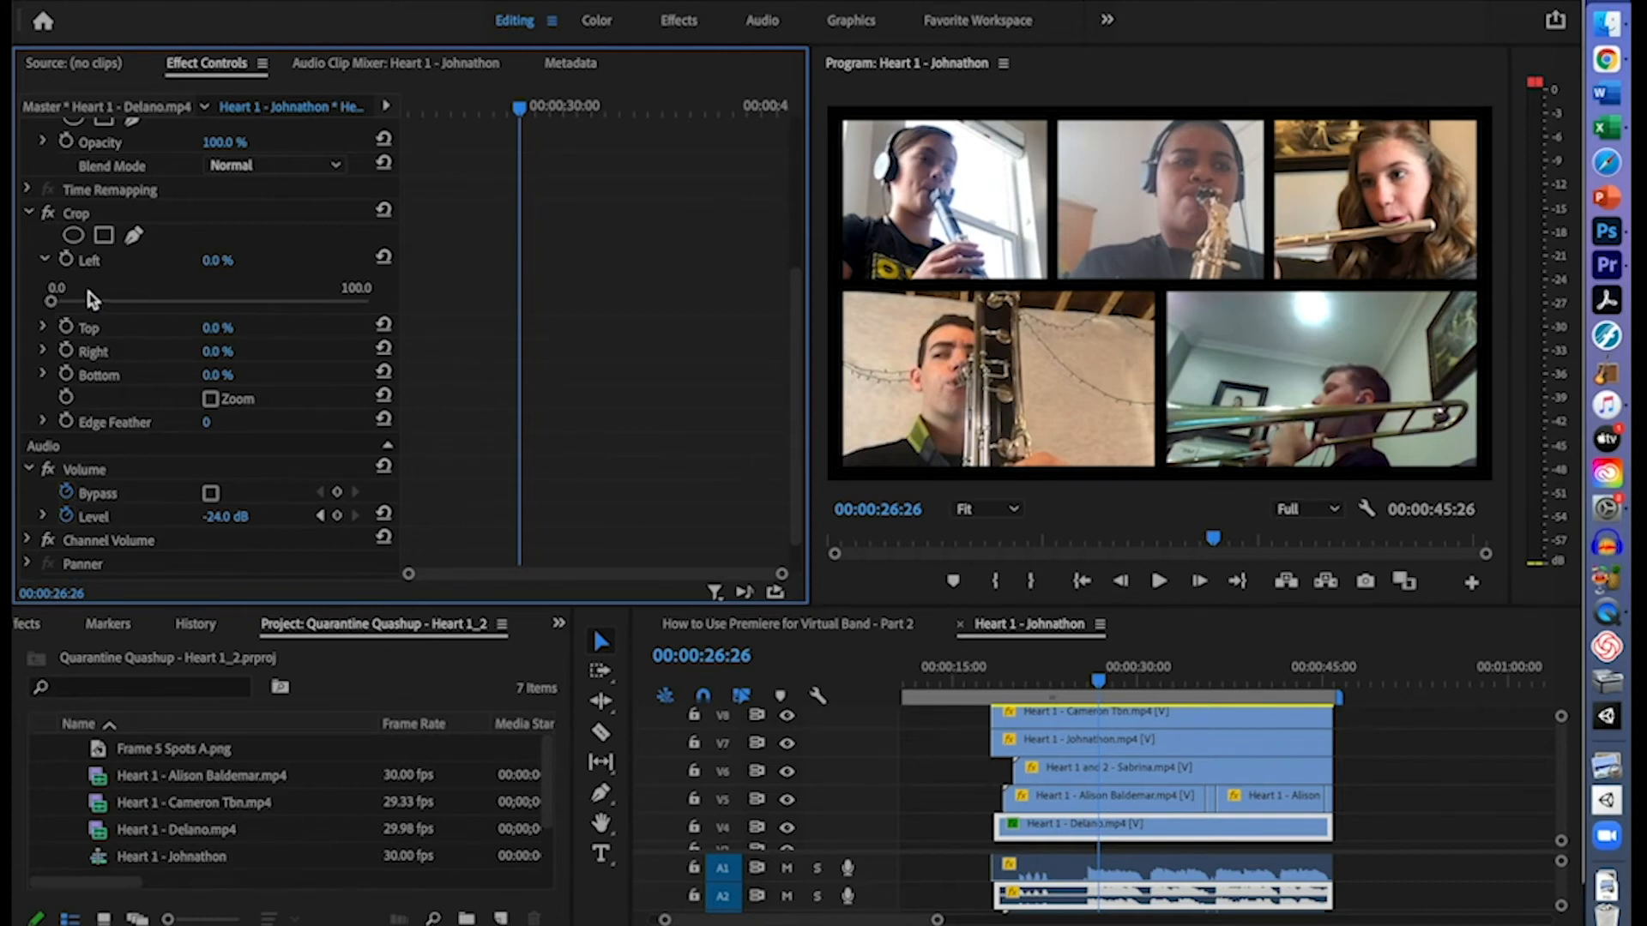
mouse_move(53, 302)
mouse_down()
mouse_move(182, 300)
mouse_move(48, 295)
mouse_up()
click(43, 260)
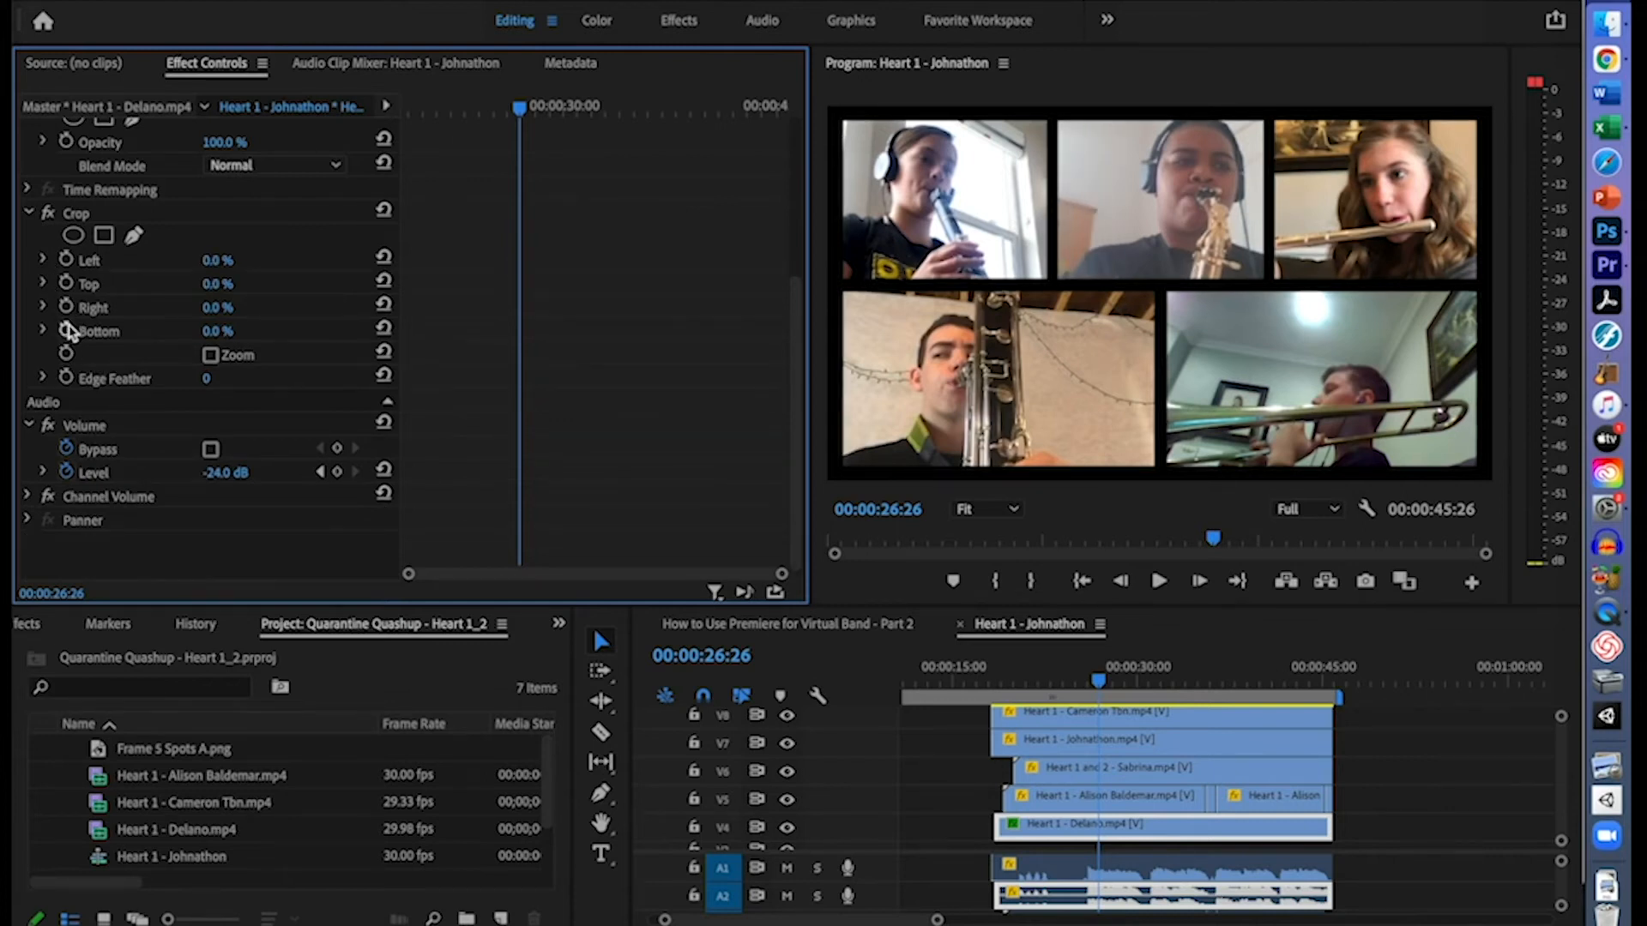
Set the V4 clip's Bottom crop to 26.5 % and collapse its Crop settings
click(43, 331)
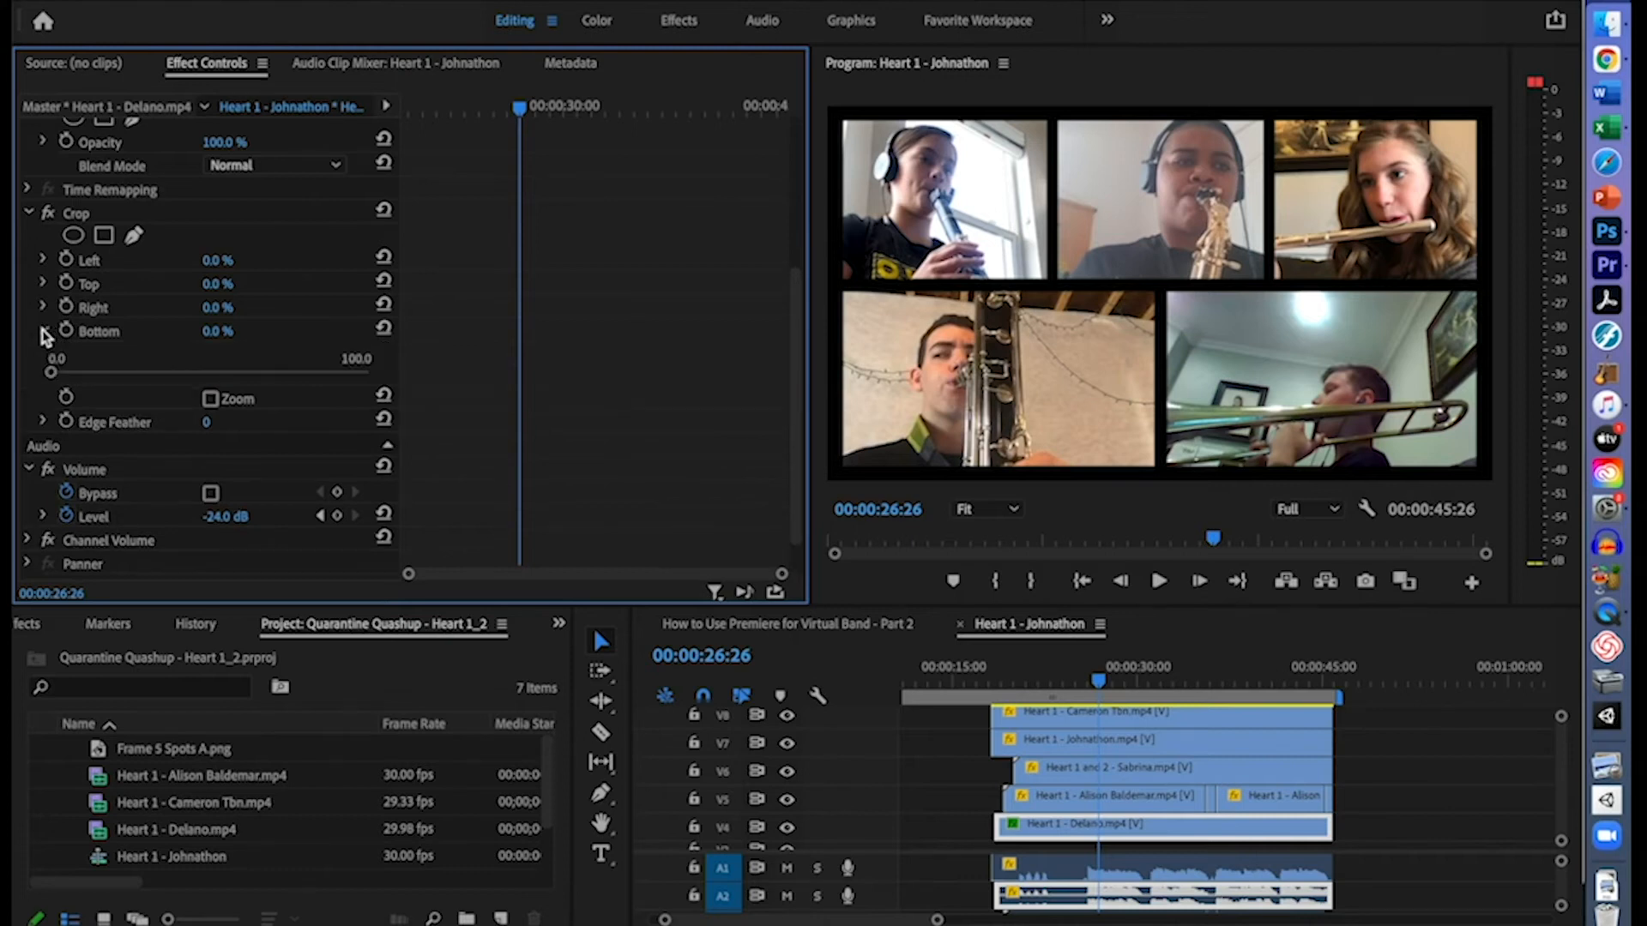
drag(54, 371, 136, 377)
click(1181, 207)
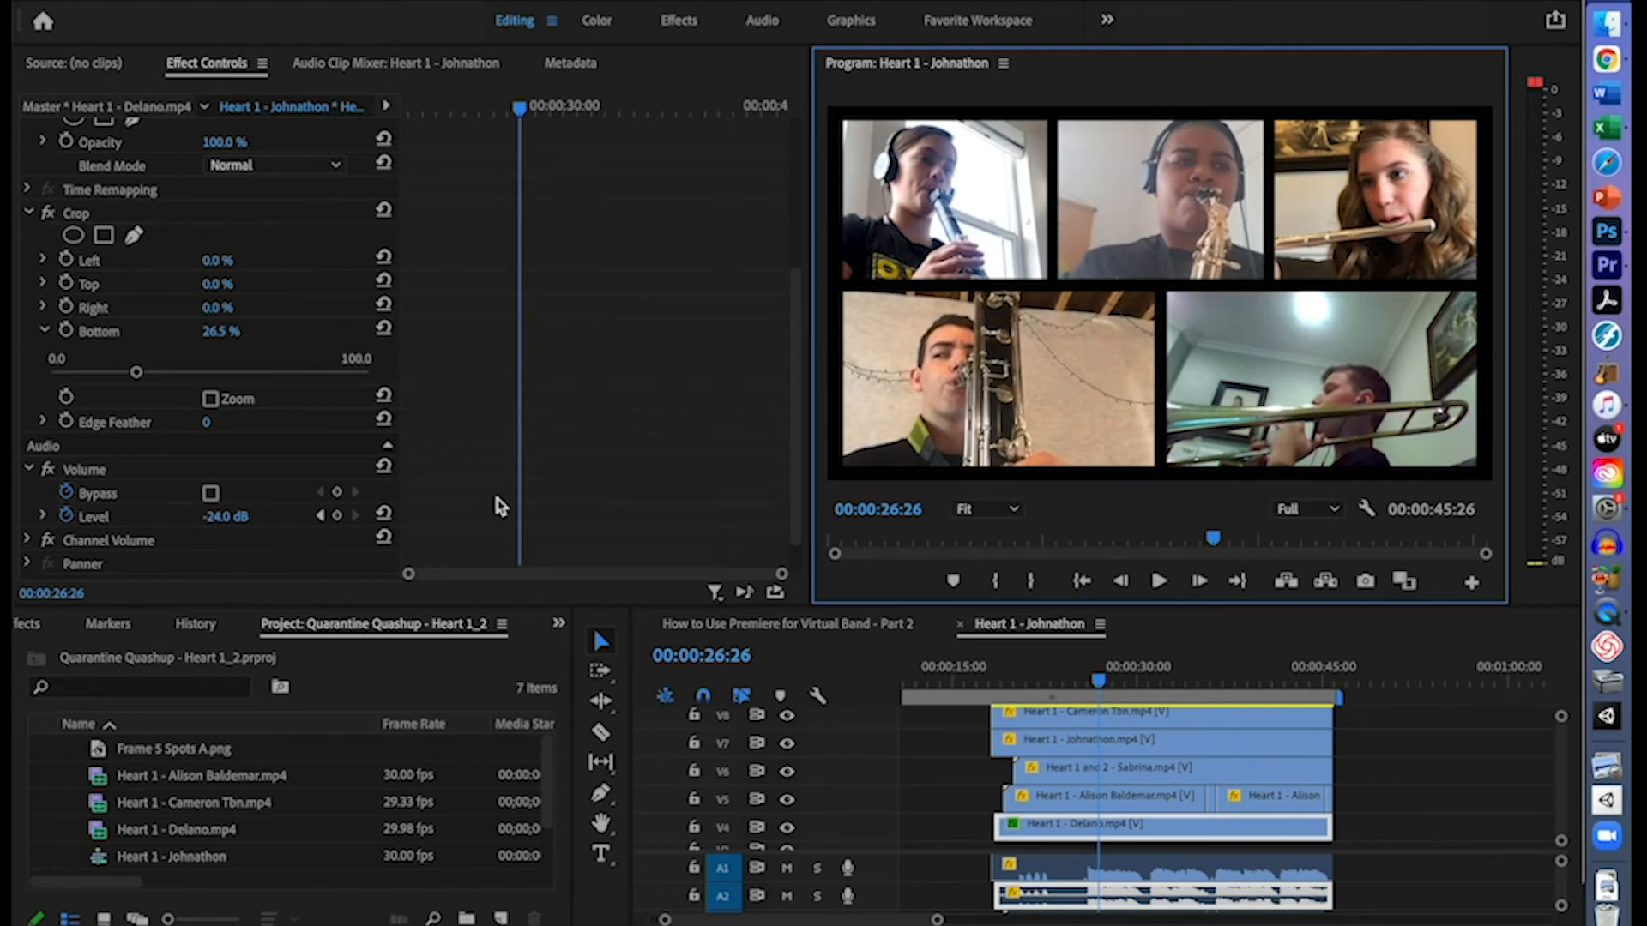
click(41, 331)
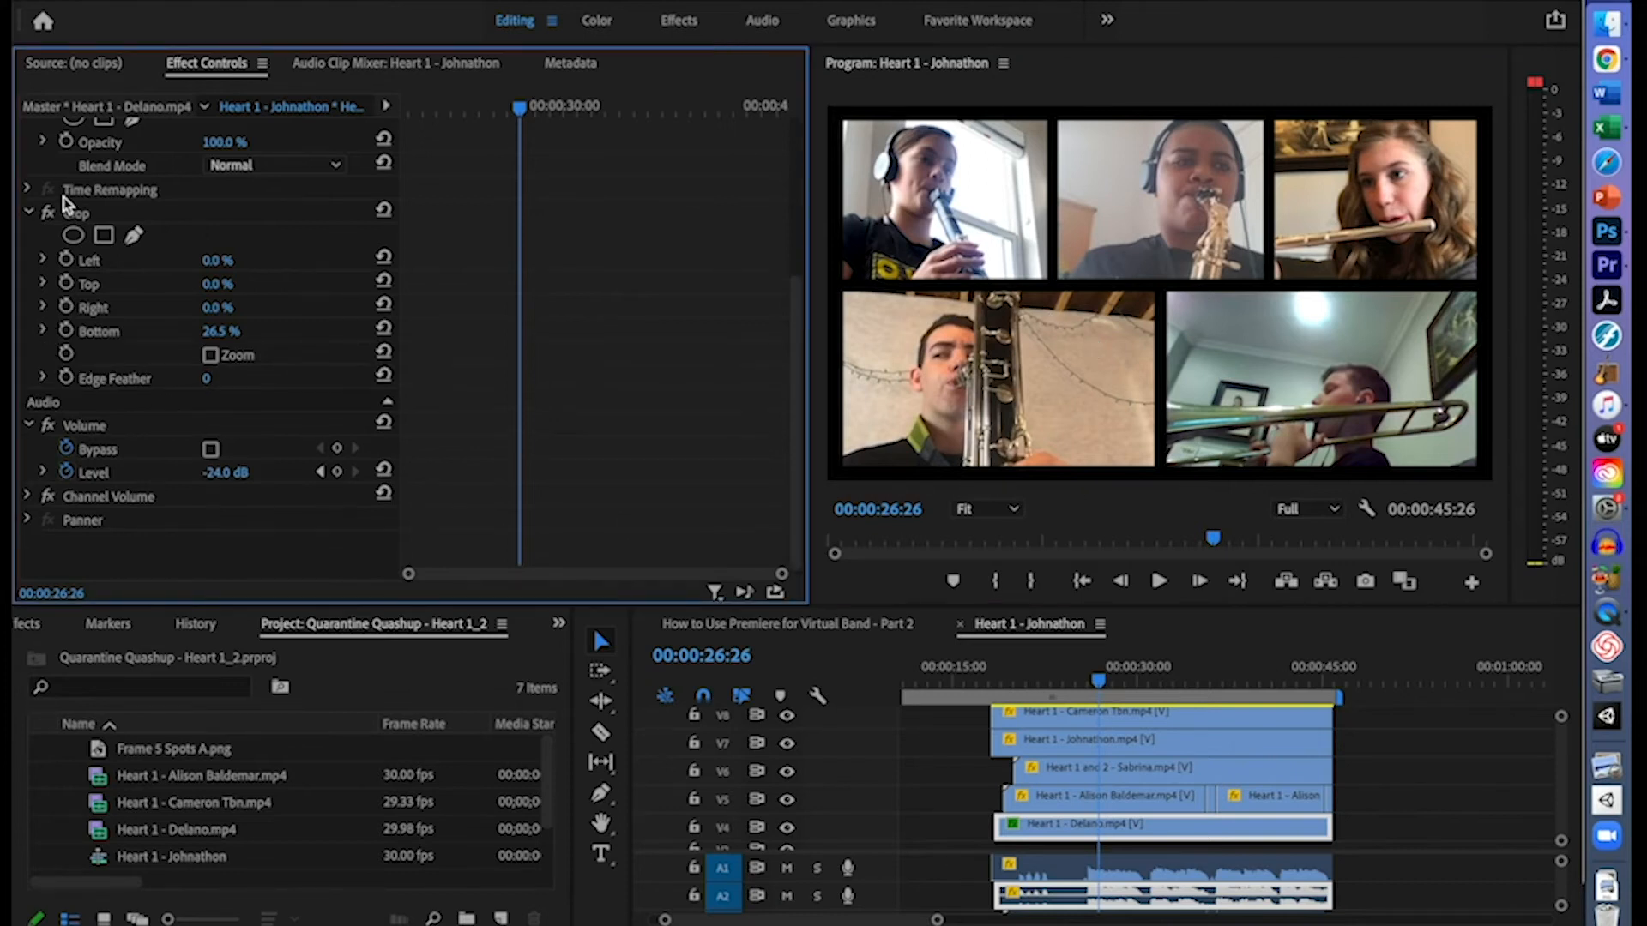
click(30, 213)
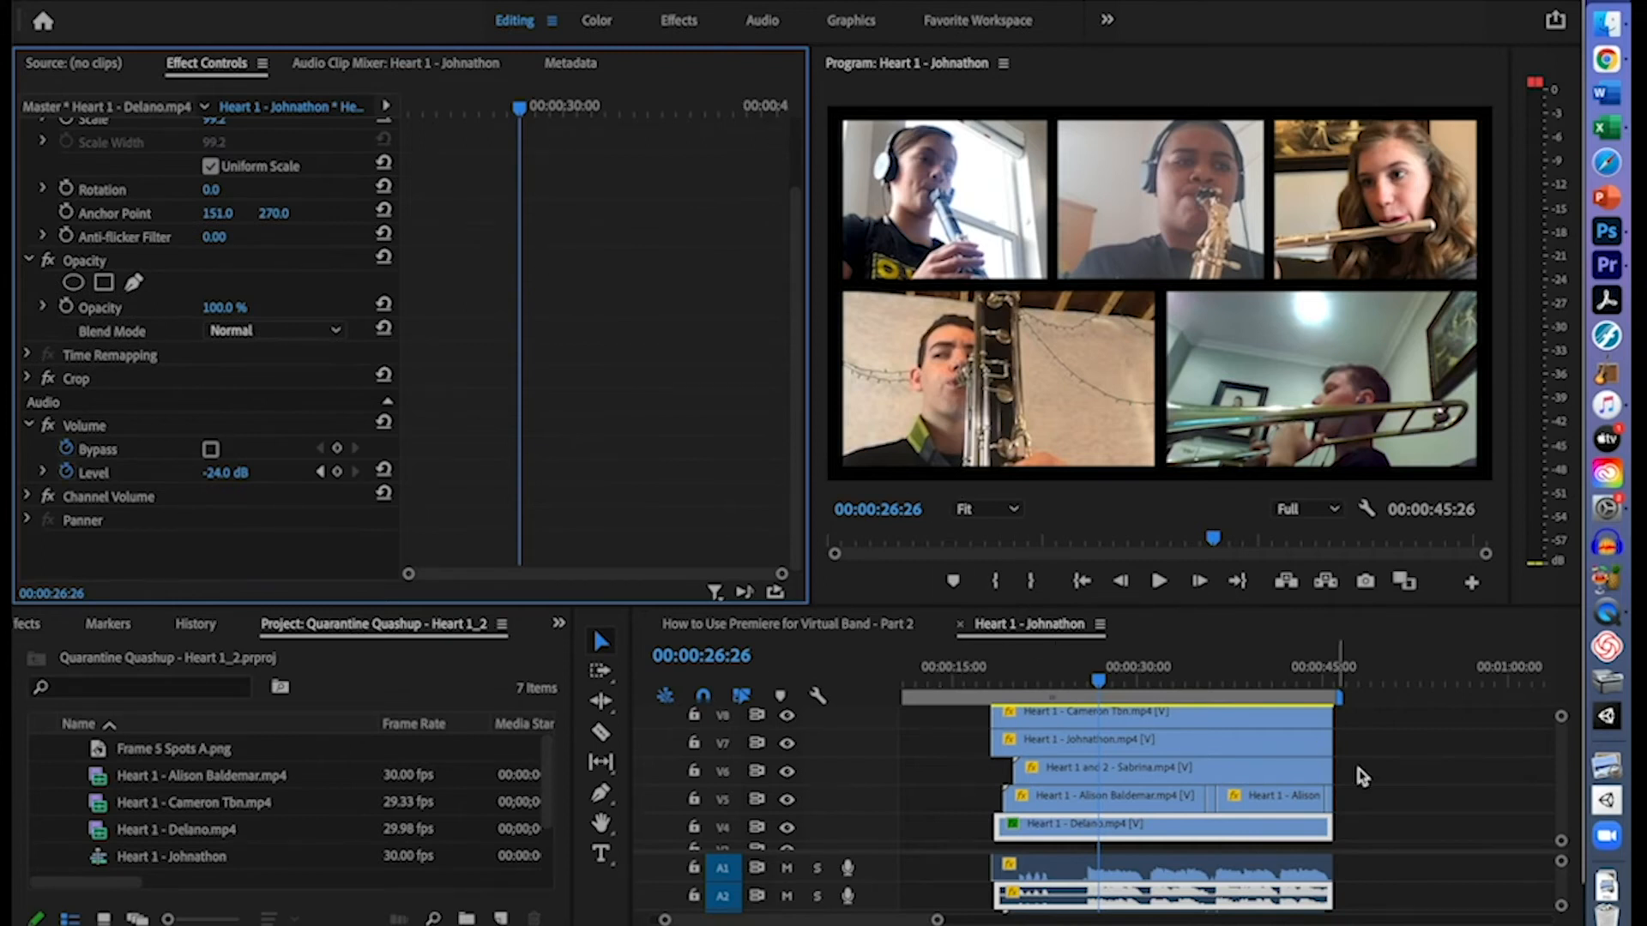
Select all the clips on tracks V5 to V8 and apply the Crop effect to them together
drag(1371, 804, 962, 719)
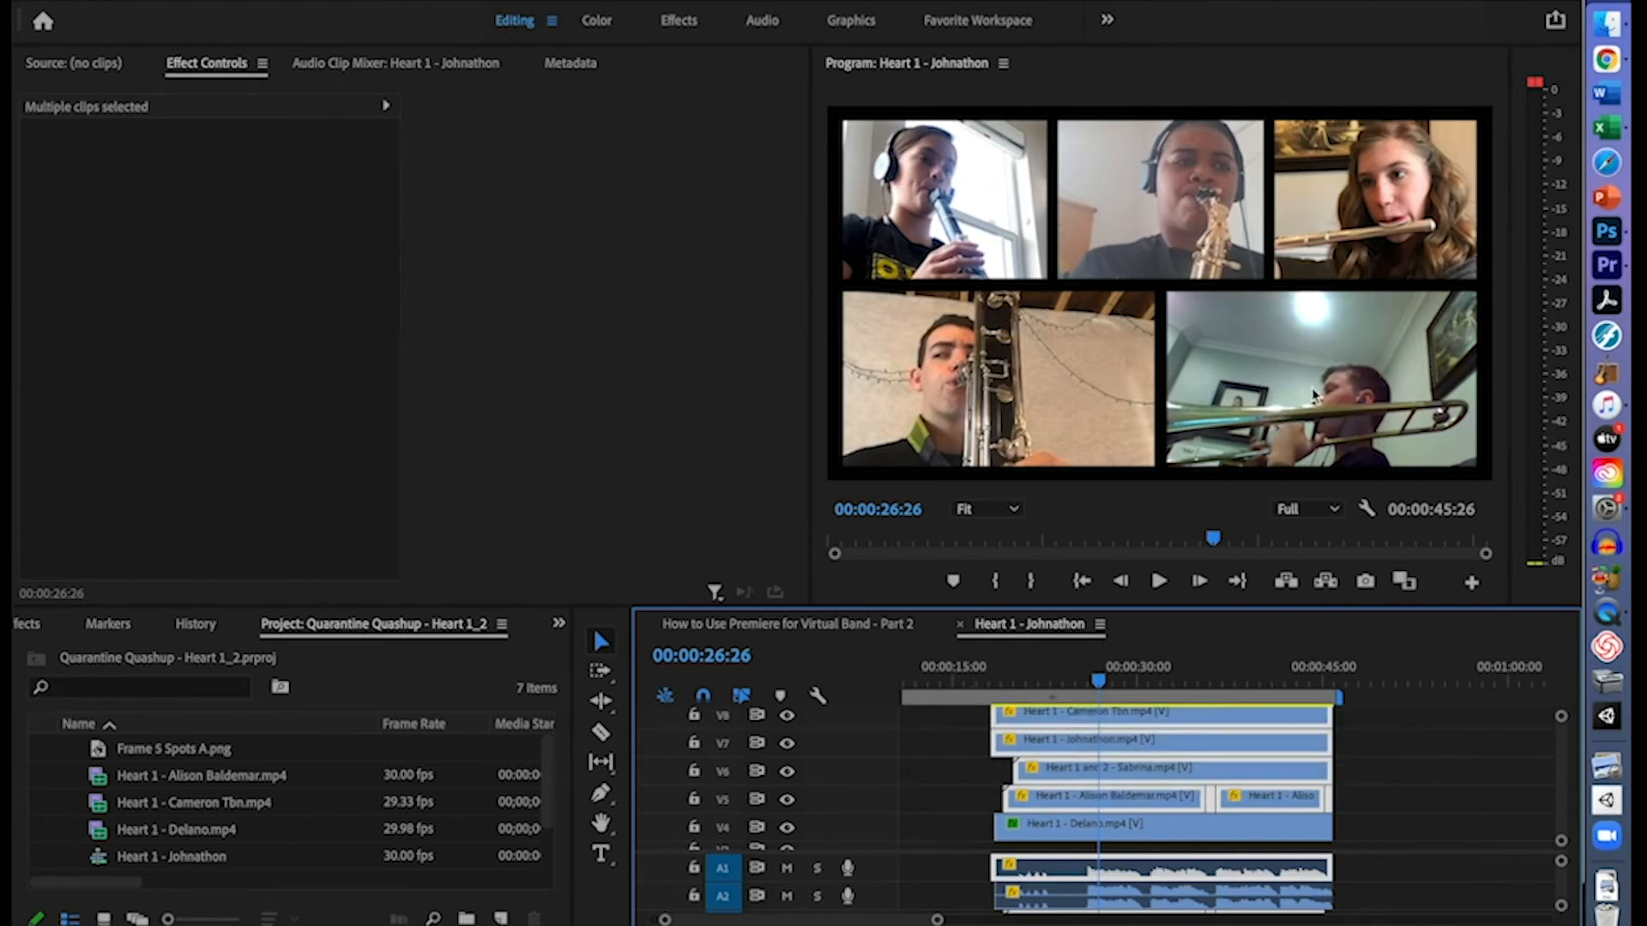
click(677, 21)
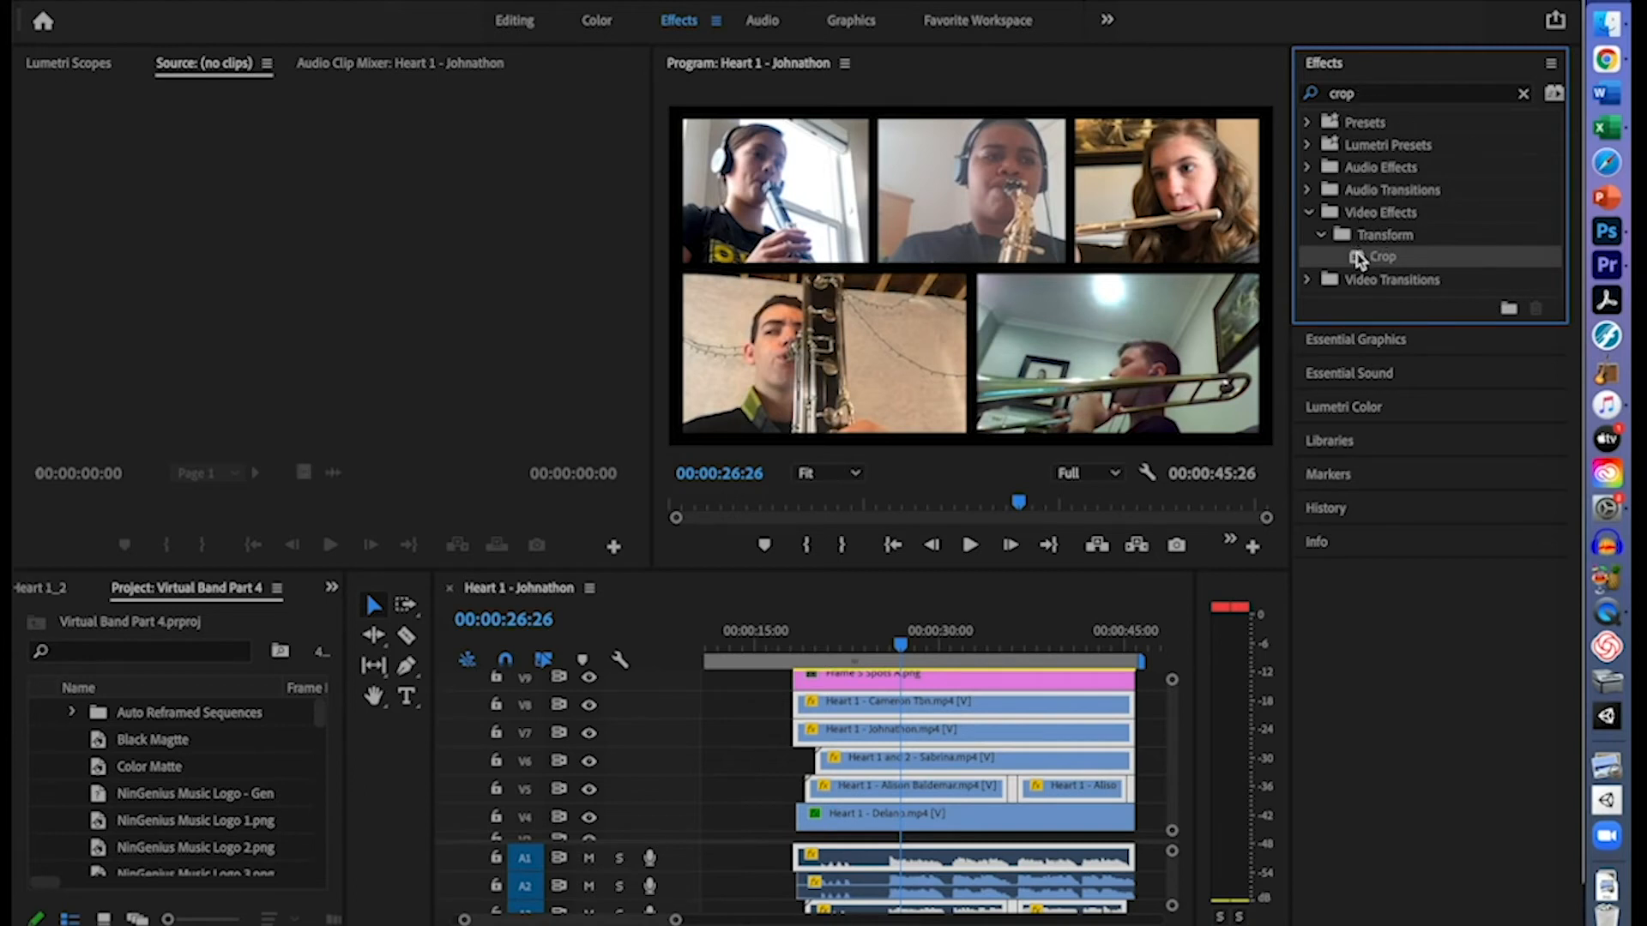
drag(1357, 262, 1030, 734)
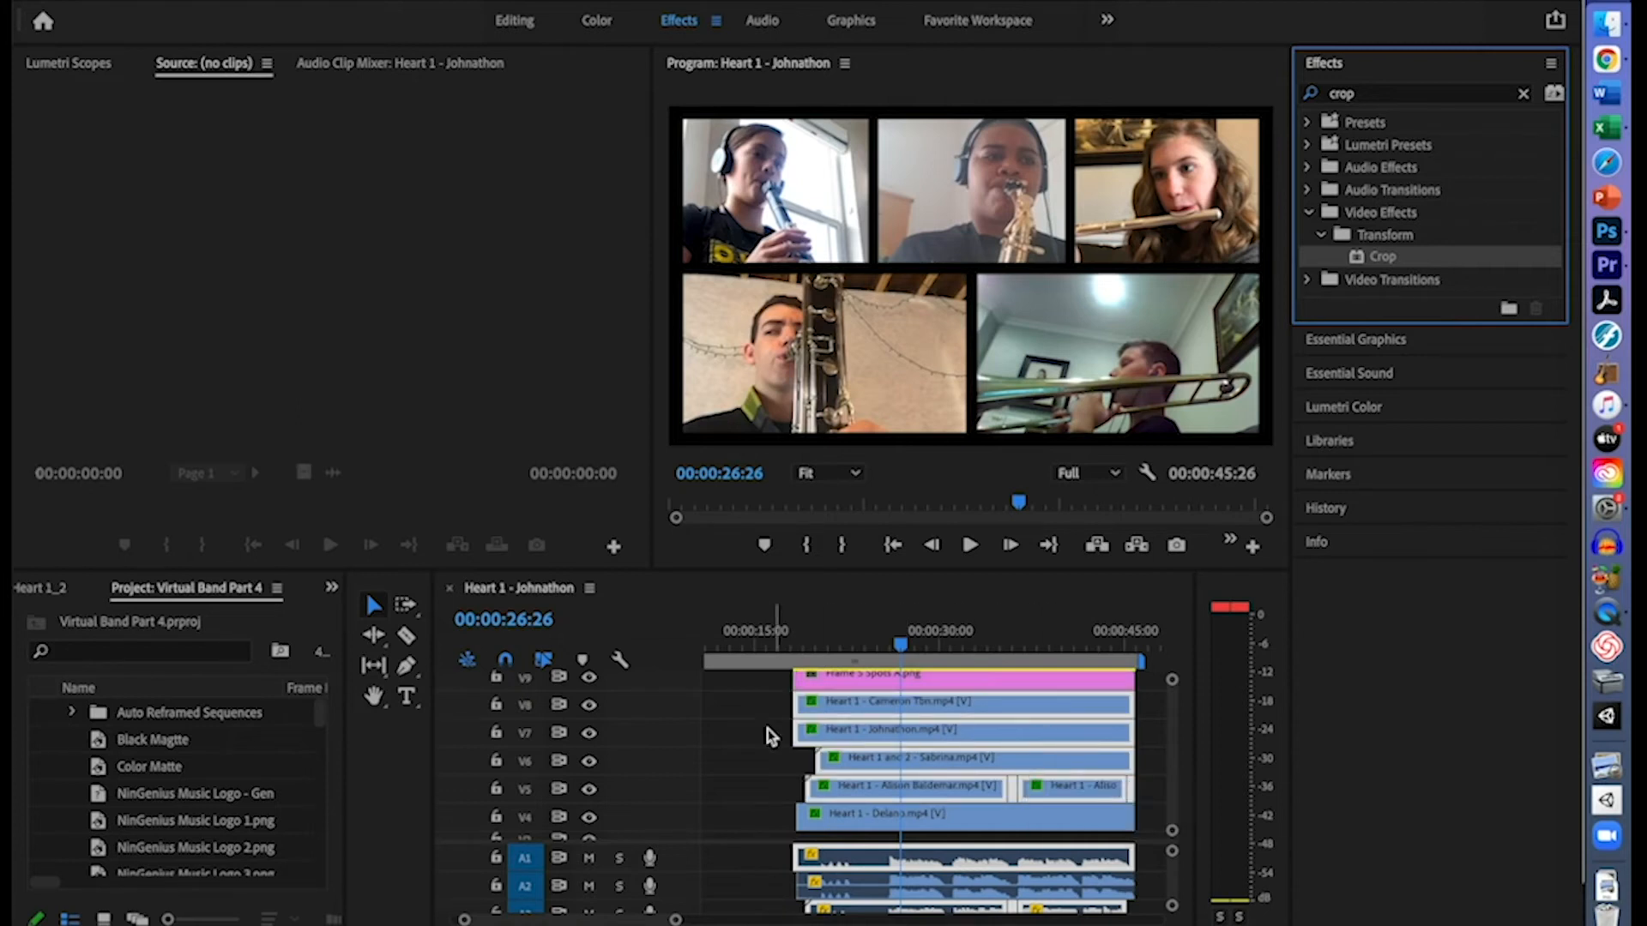
Select only the trombone clip on track V8 and set its Top crop to 31.8 %
click(511, 22)
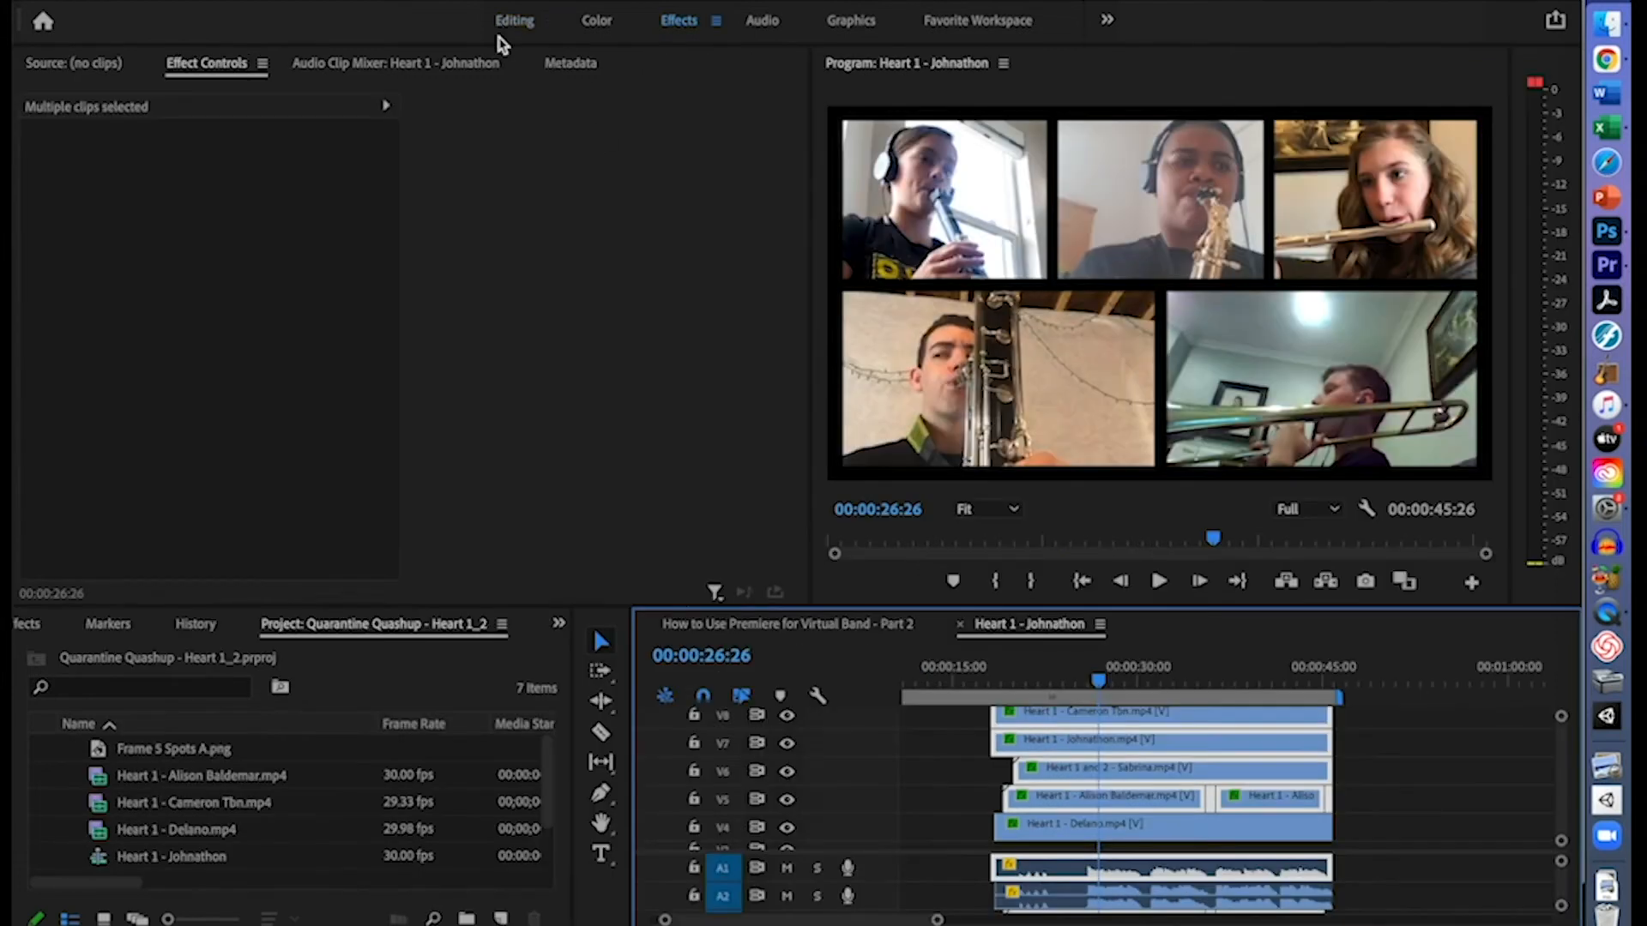
click(1347, 410)
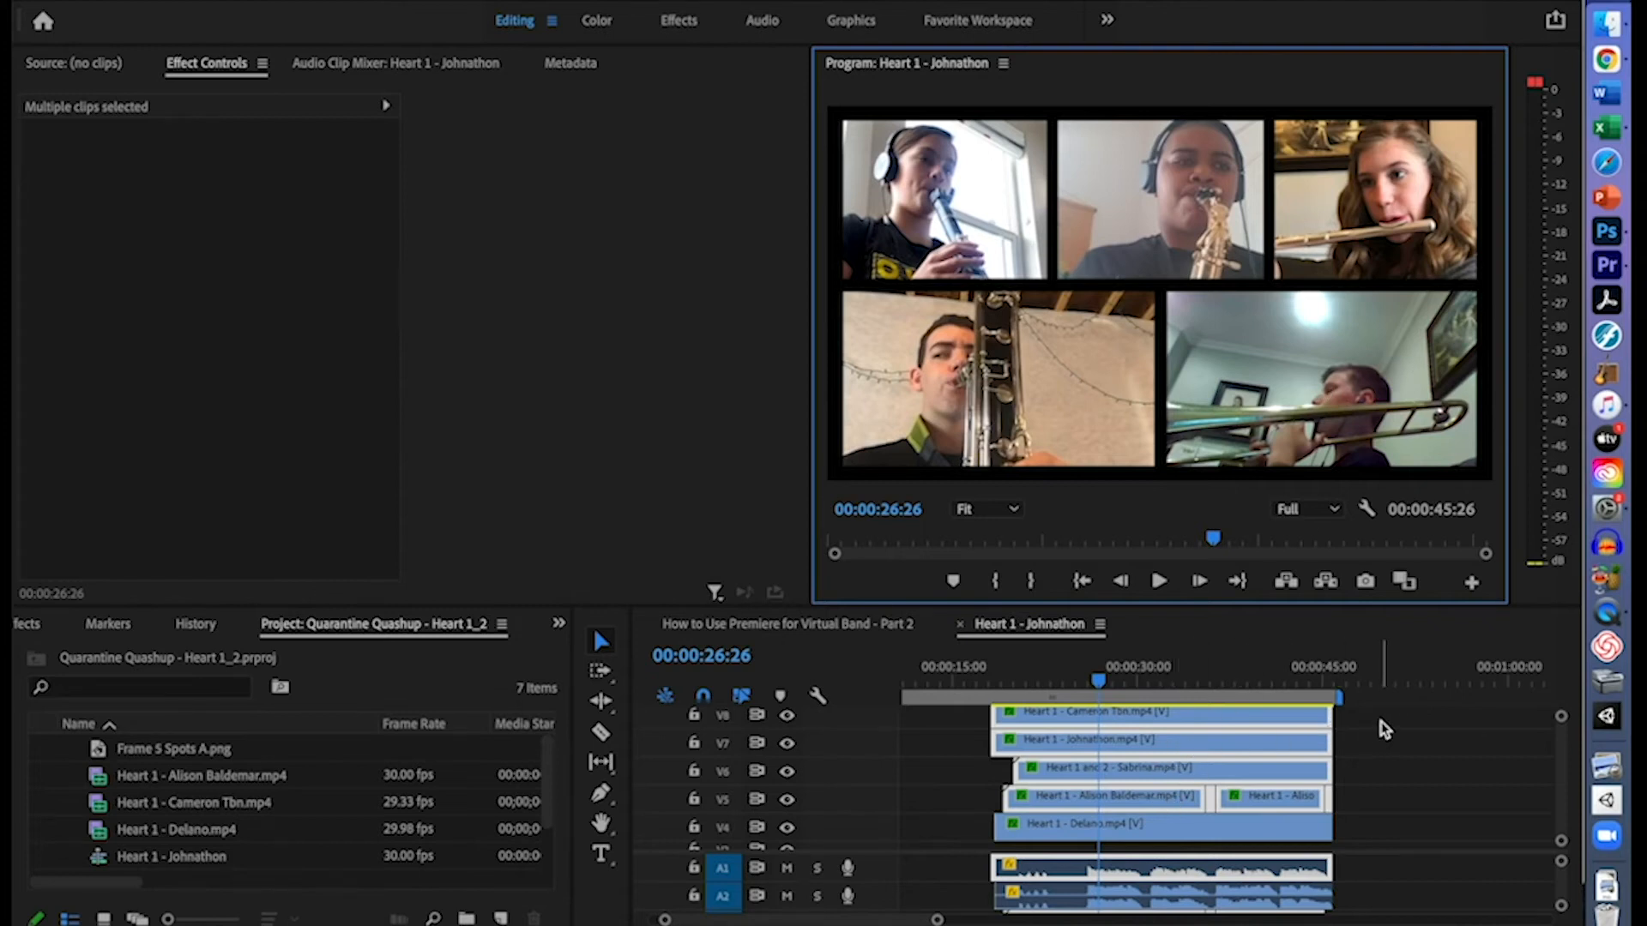
click(1356, 722)
click(1277, 723)
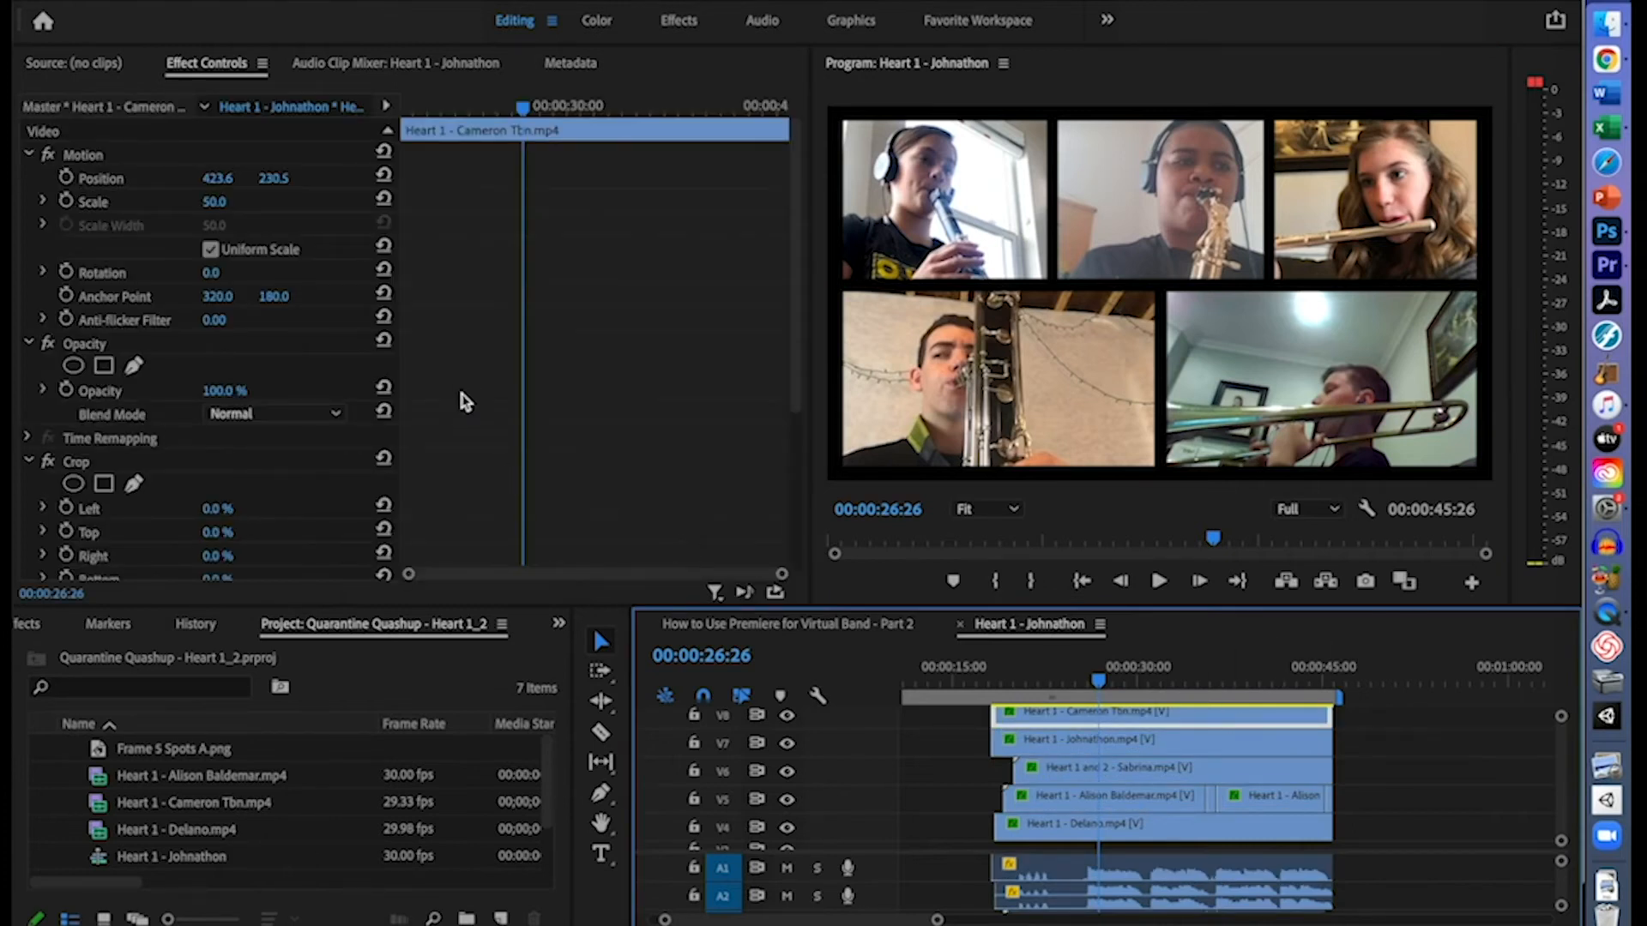
scroll(450, 474, down, 4)
scroll(451, 472, down, 2)
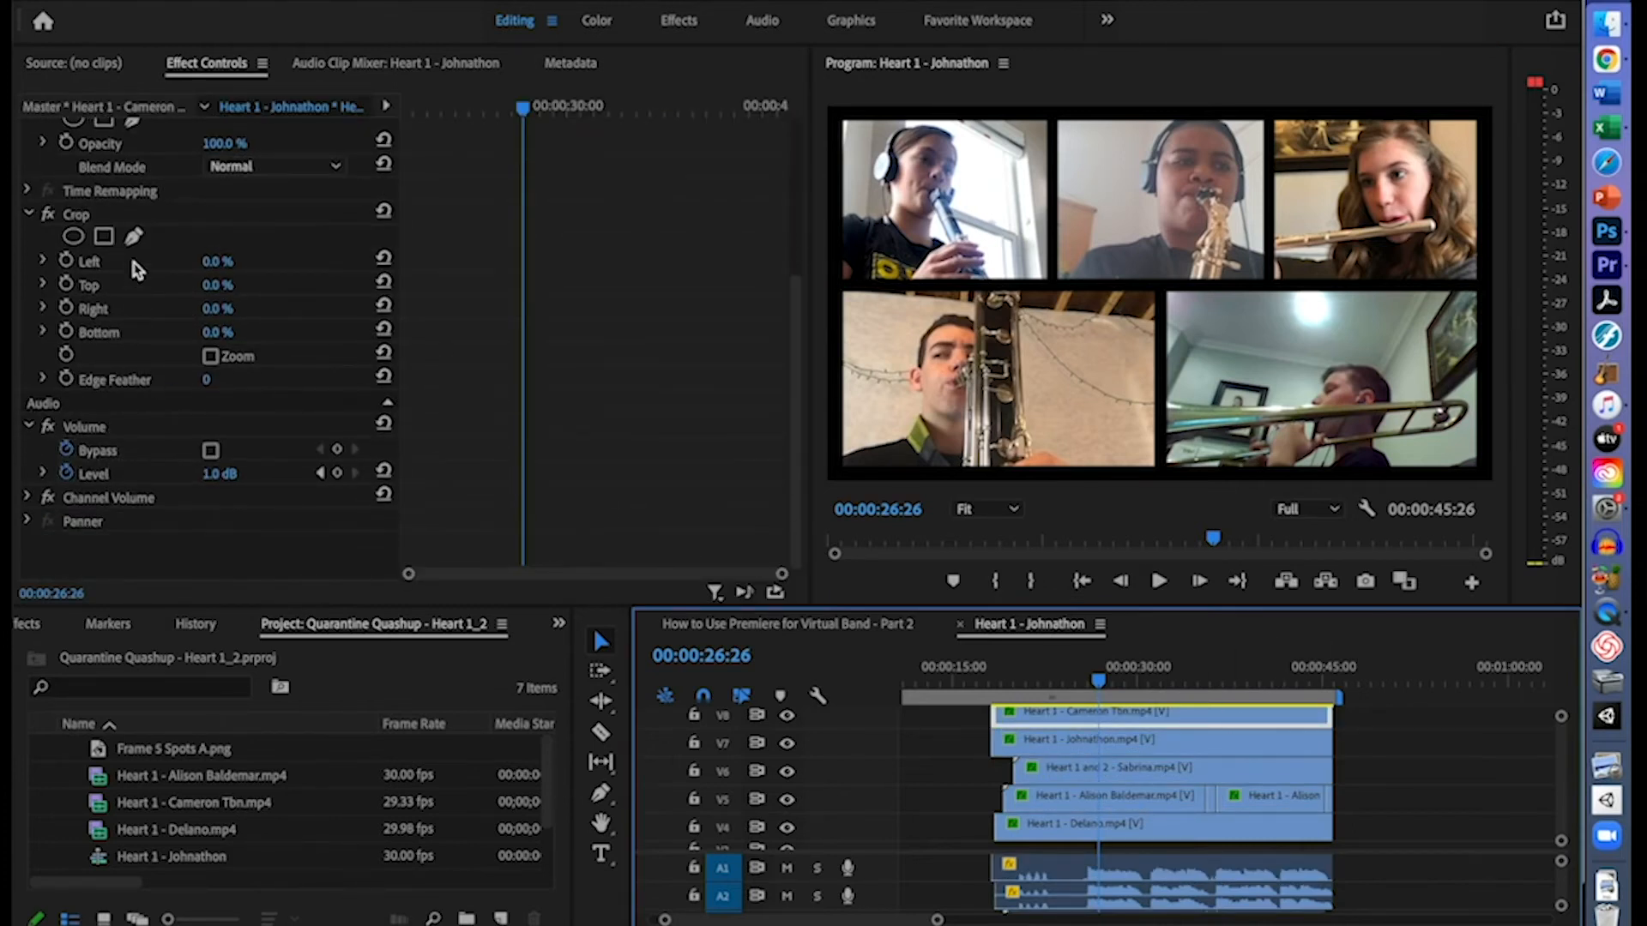
click(42, 284)
drag(56, 326, 152, 327)
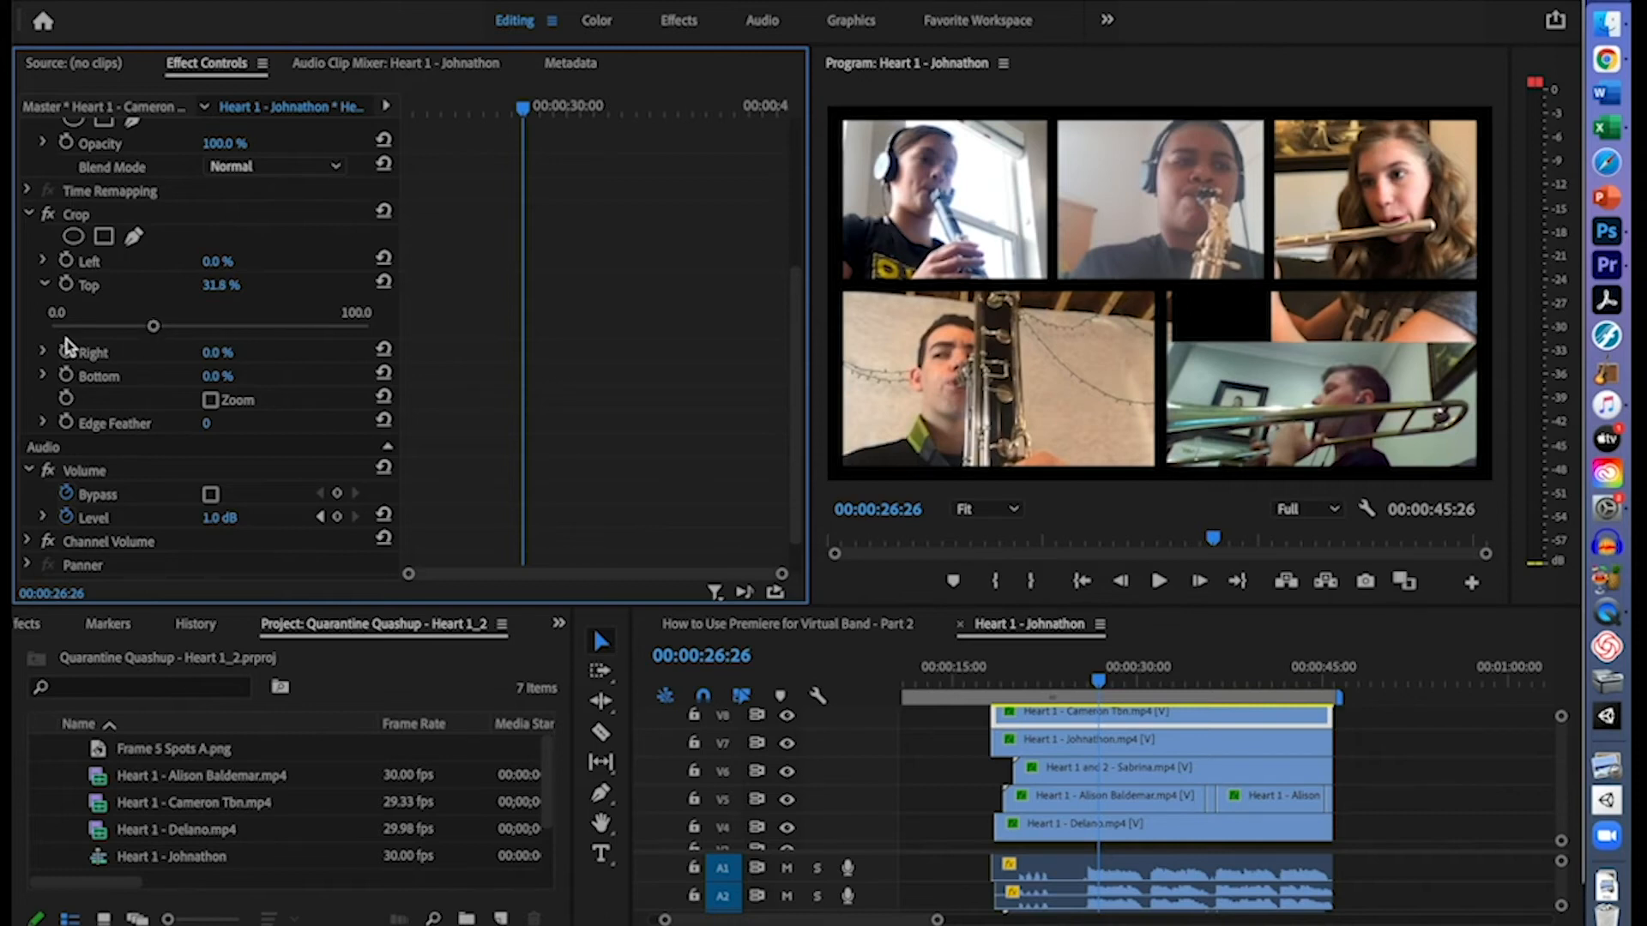
Set the trombone clip's Right crop to 19.4 % and its Left crop to 19.1 %
click(43, 352)
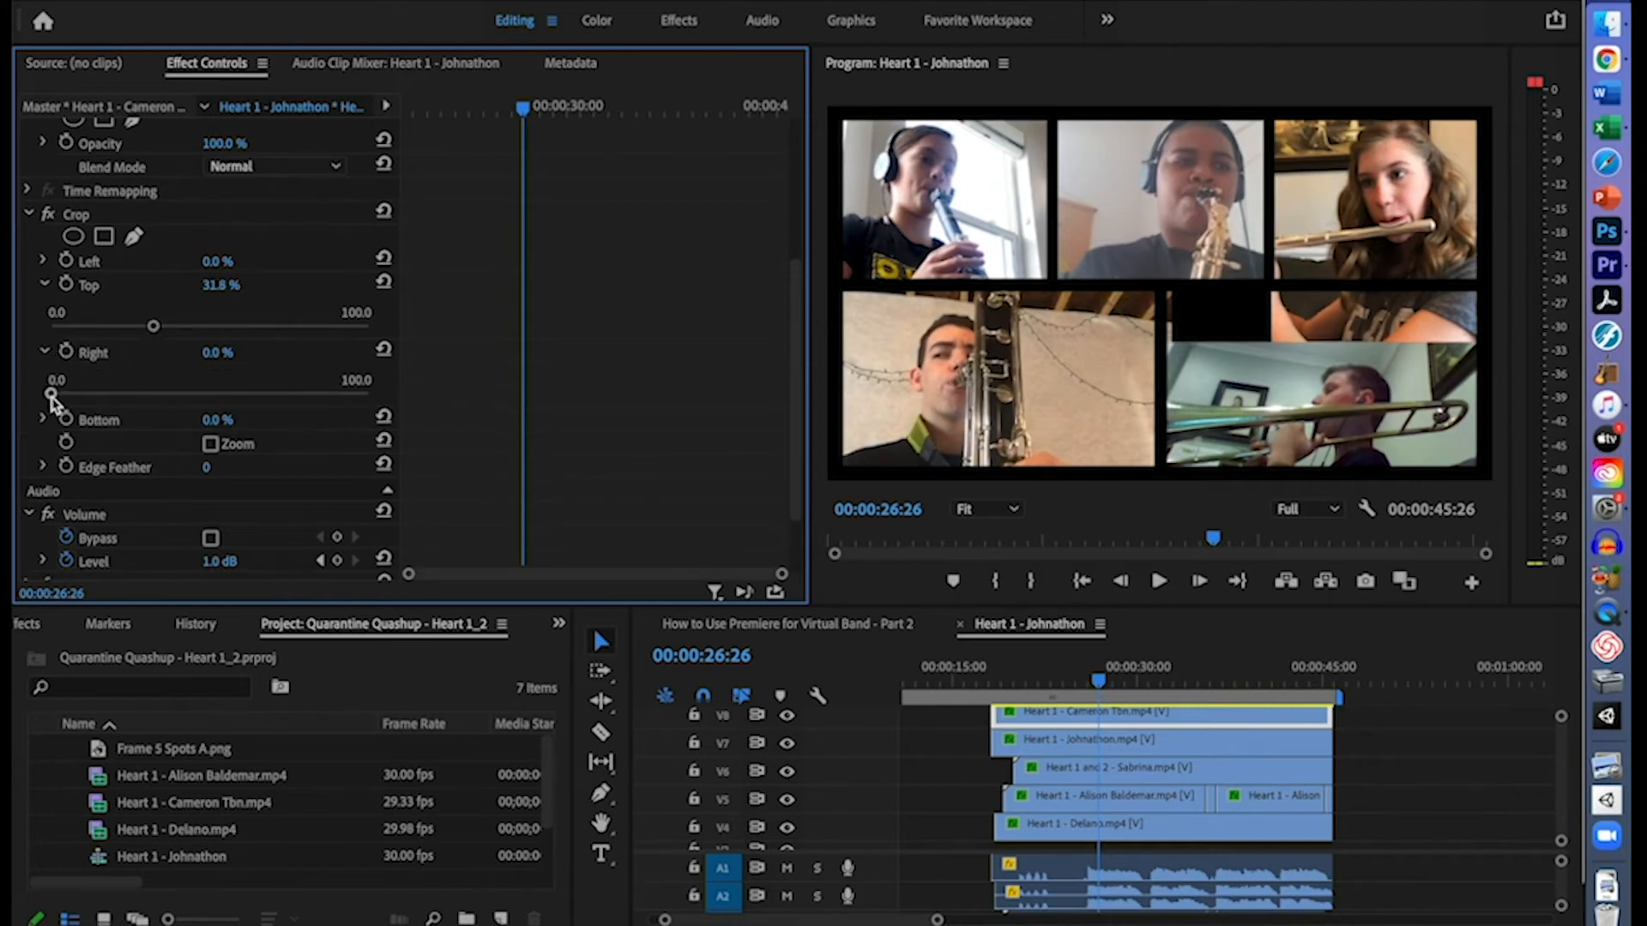
drag(54, 393, 112, 396)
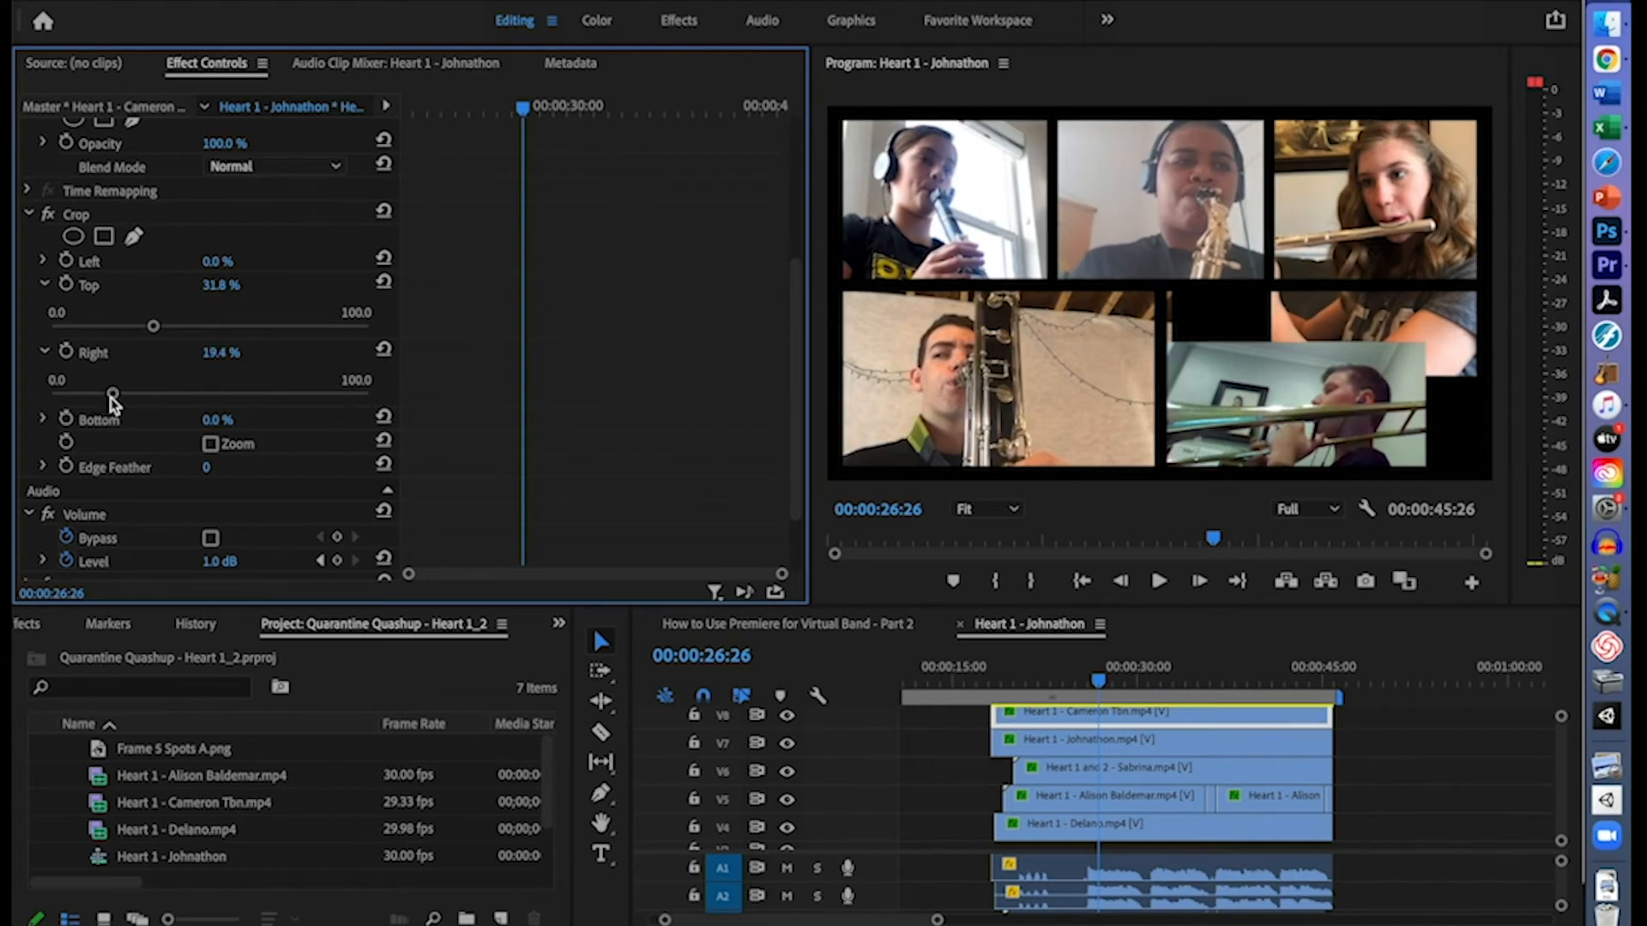
click(44, 262)
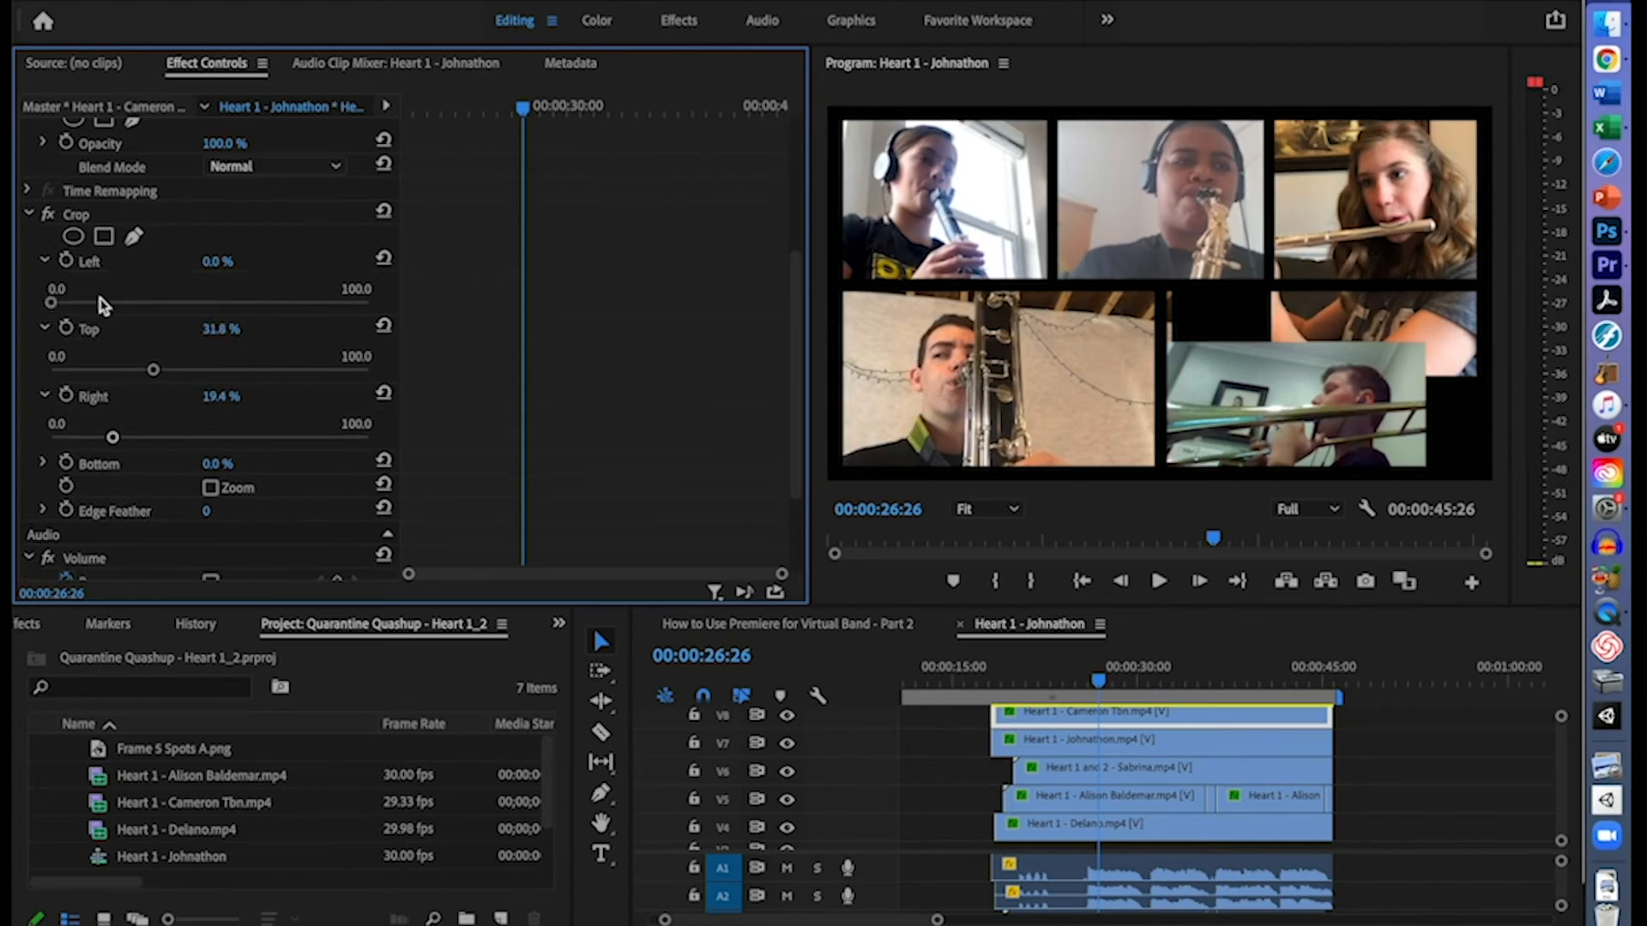
drag(54, 303, 89, 311)
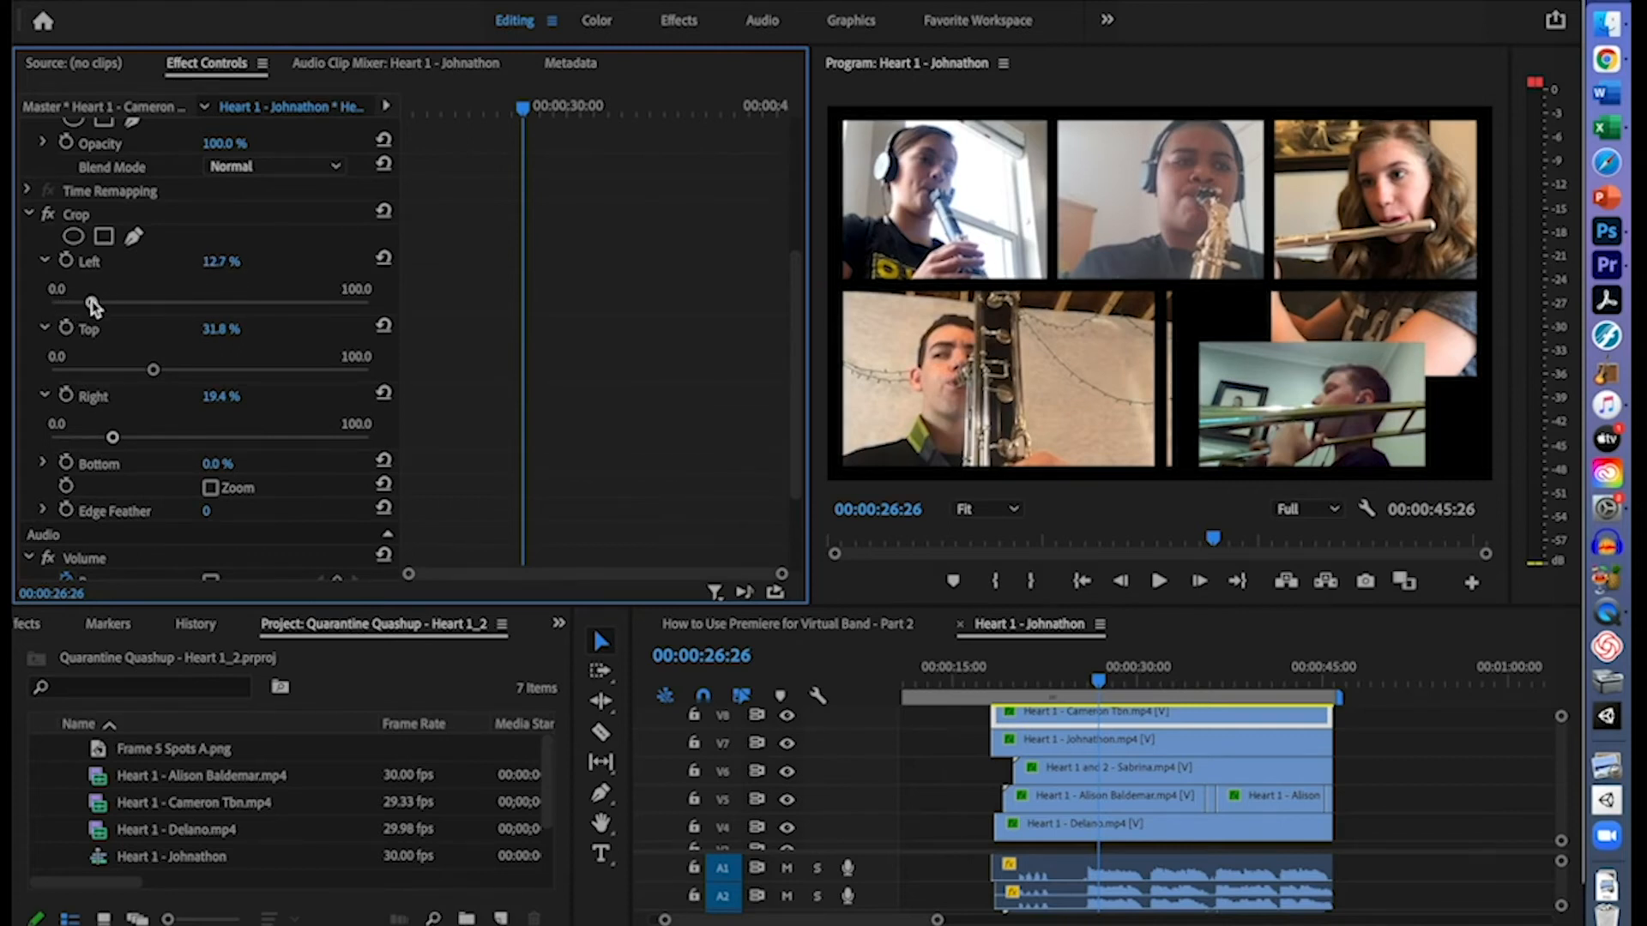
drag(92, 305, 112, 306)
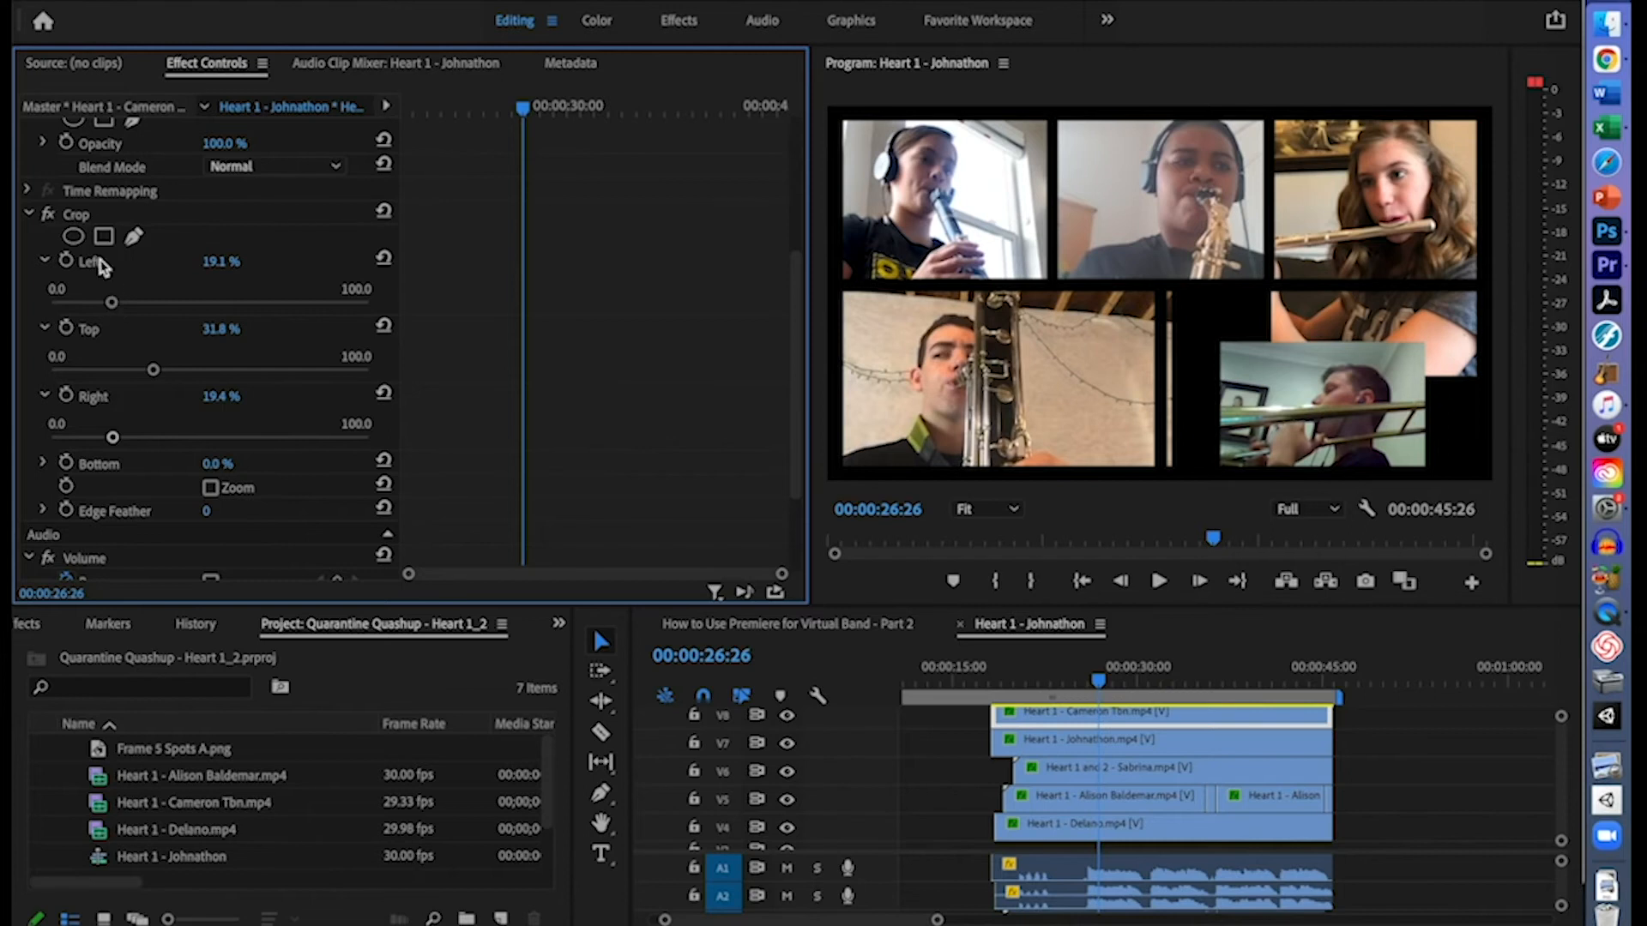
Enlarge the cropped trombone clip by setting its Scale to 76.7
scroll(460, 299, up, 5)
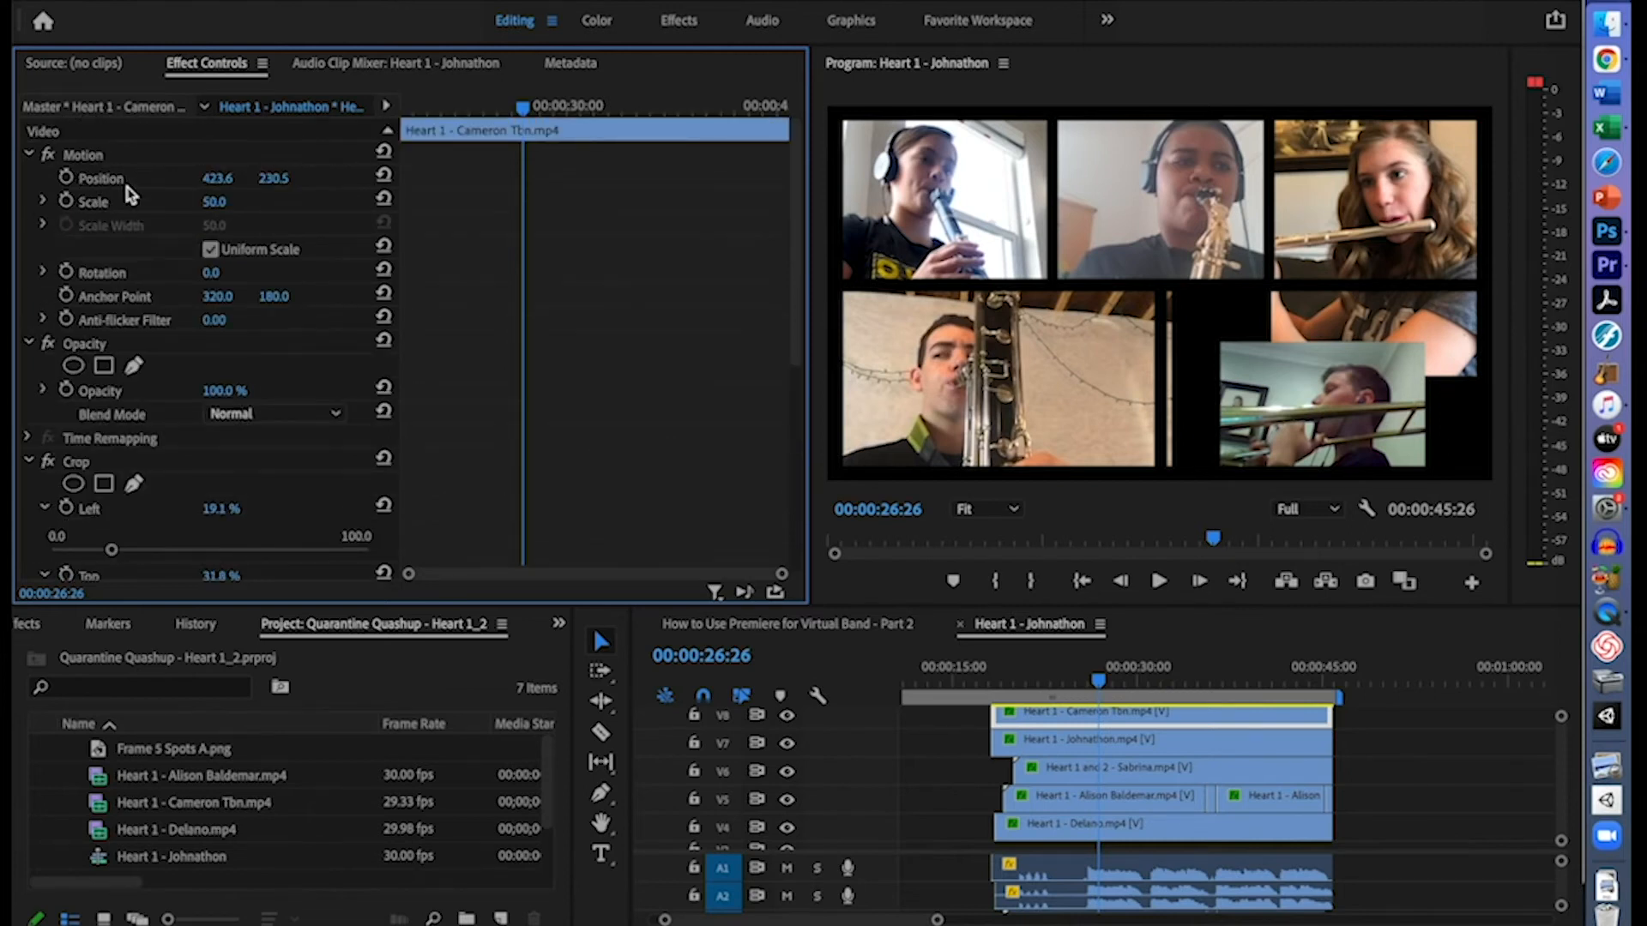
click(43, 202)
drag(206, 245, 294, 247)
Lock the frame overlay's track V9 and reposition the trombone clip to 422.7, 195.1 so it fills its spot
click(1351, 404)
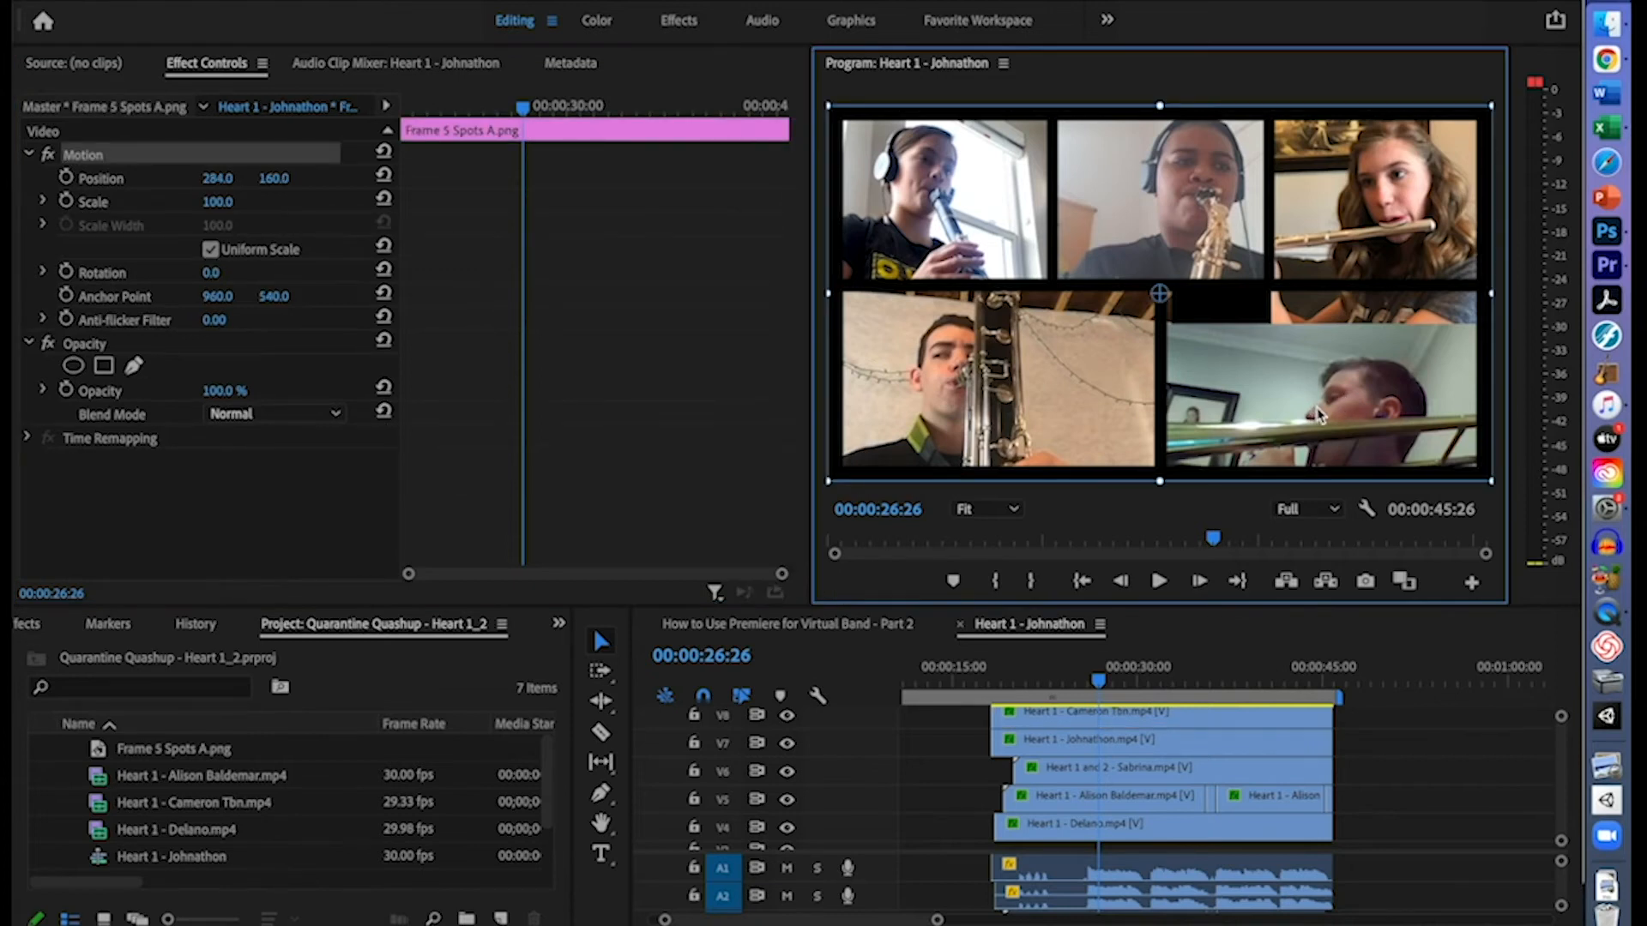
scroll(1237, 748, up, 2)
scroll(1238, 748, left, 1)
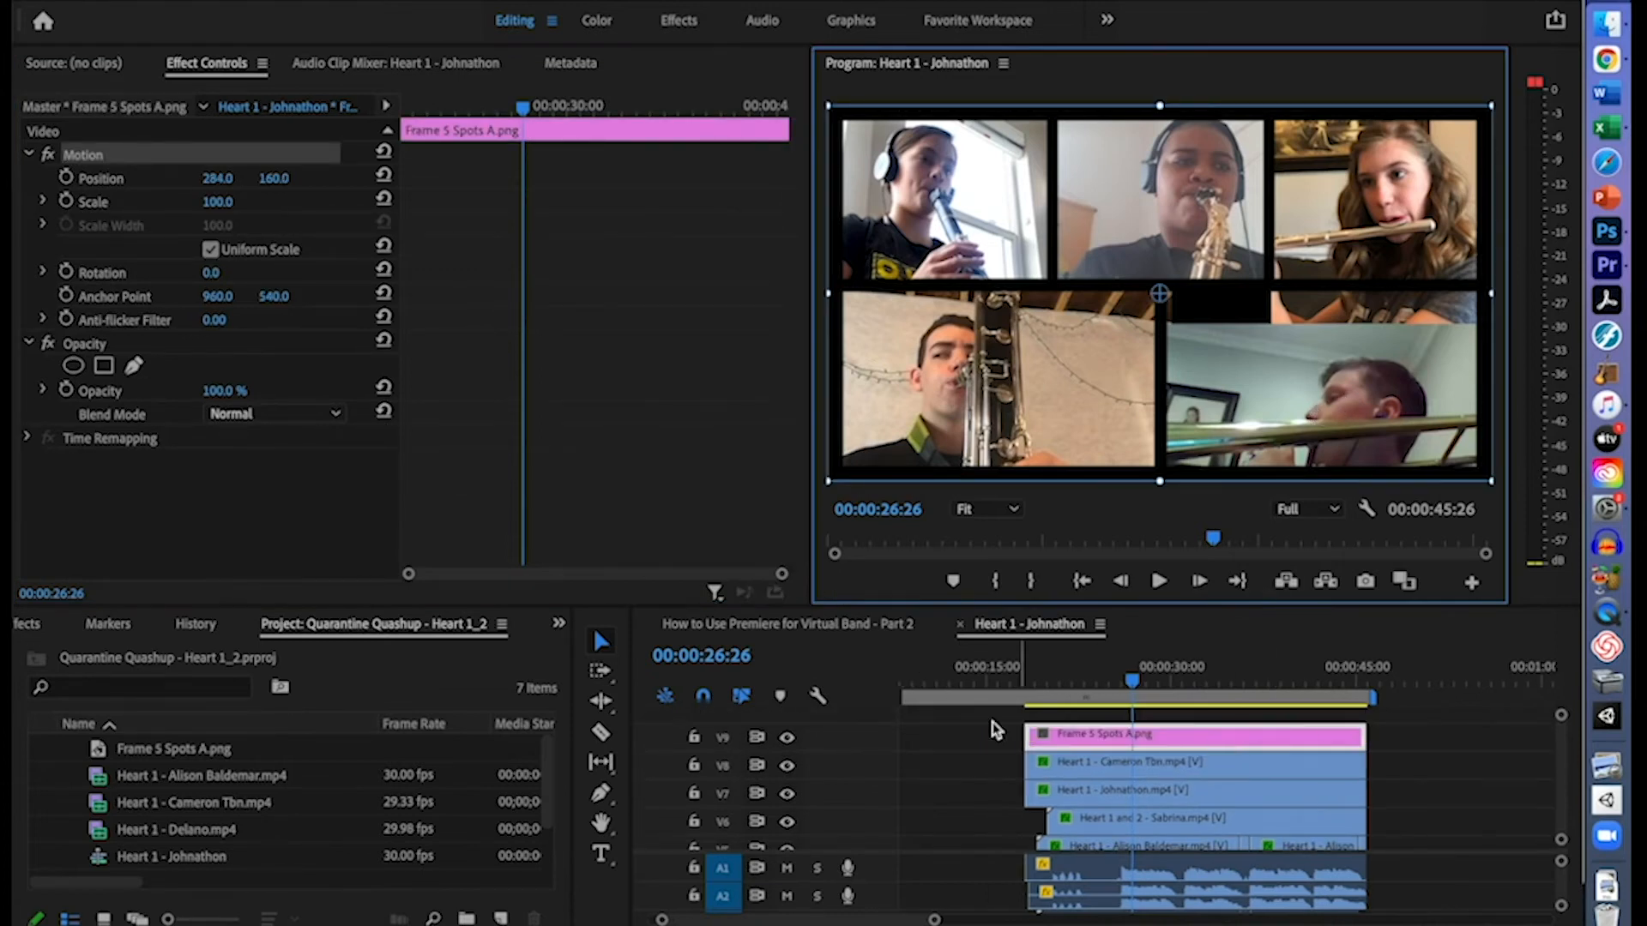
click(694, 738)
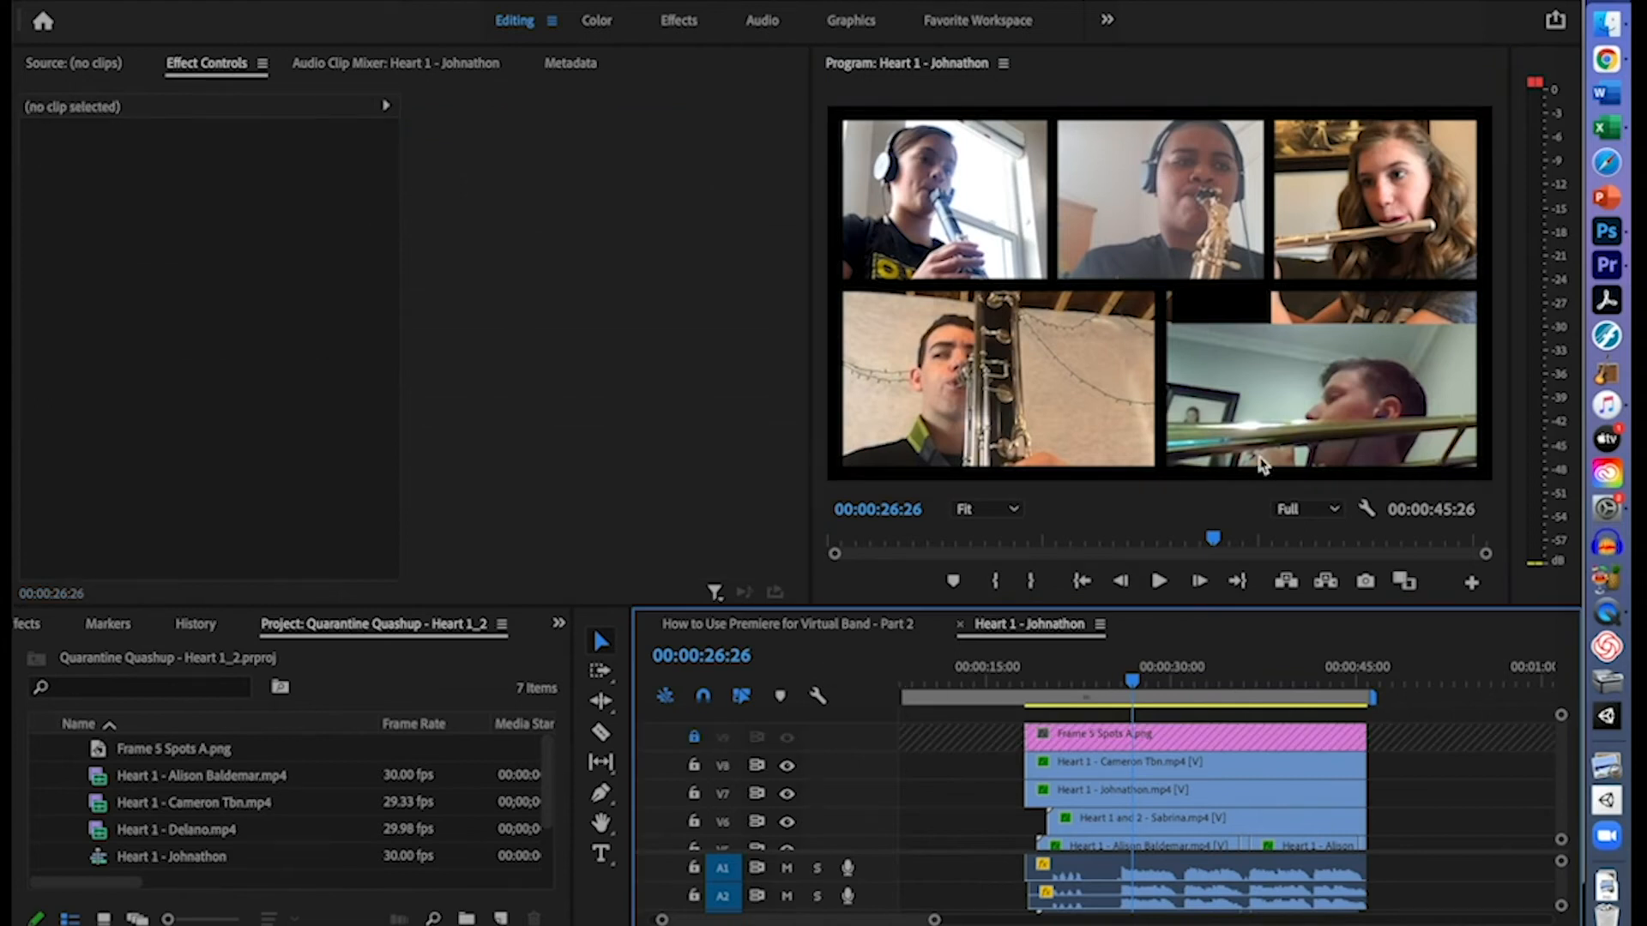
click(1297, 423)
drag(1295, 435, 1294, 393)
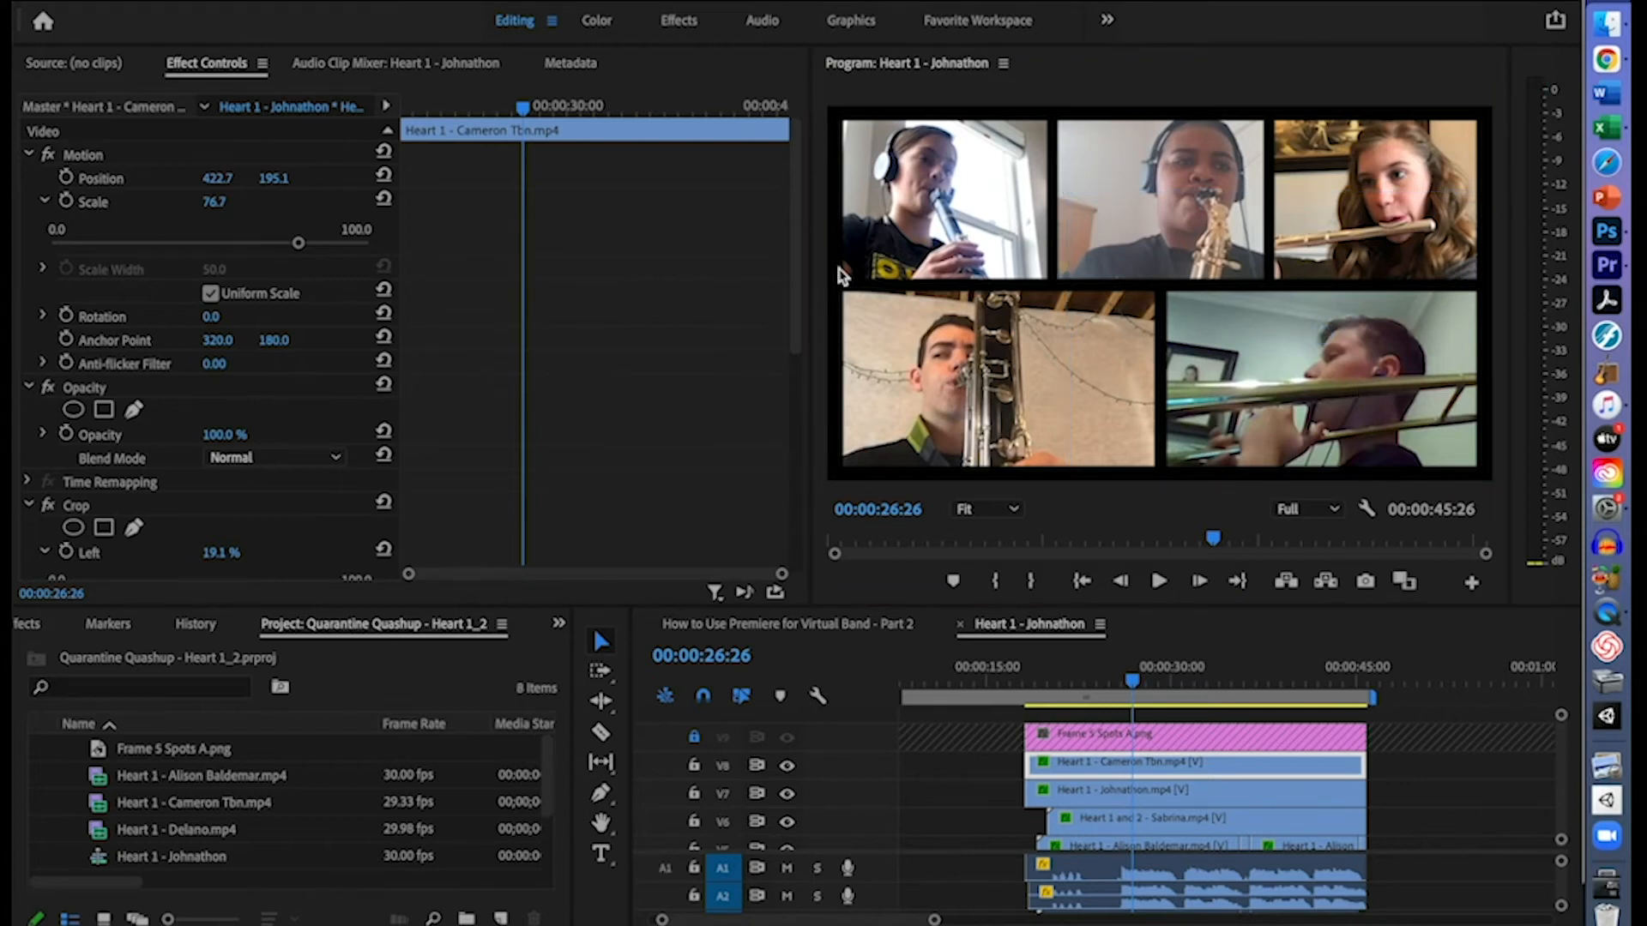
Search the effects for "contrast" and apply Brightness & Contrast to the saxophone clip on track V4
click(684, 22)
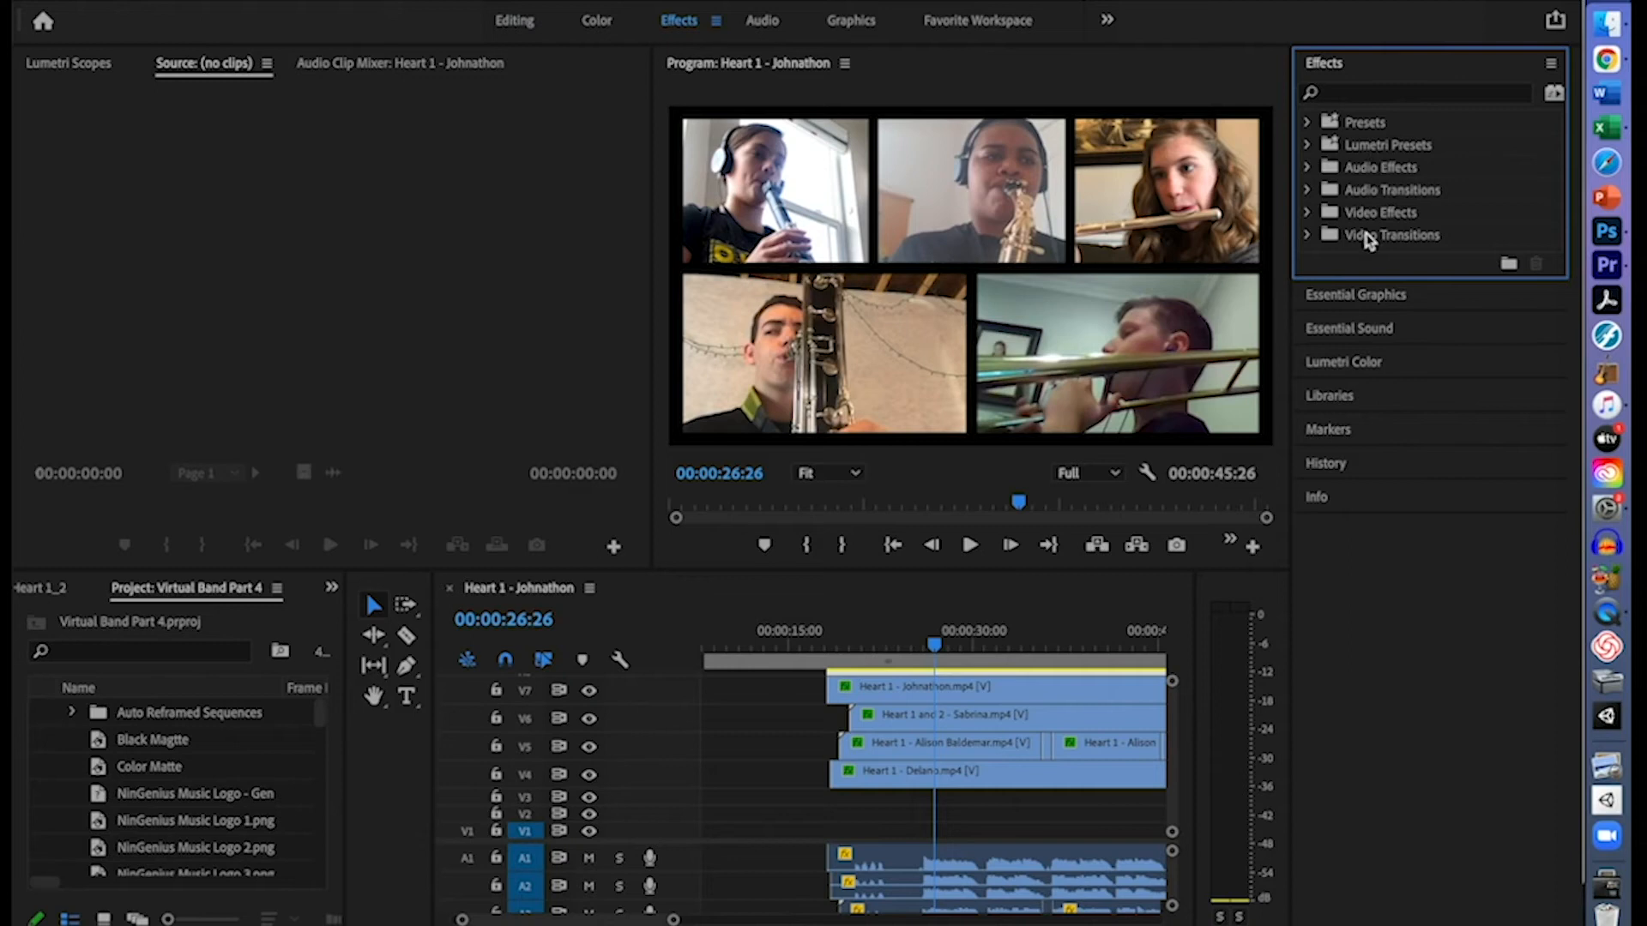
click(1370, 94)
text(contrast)
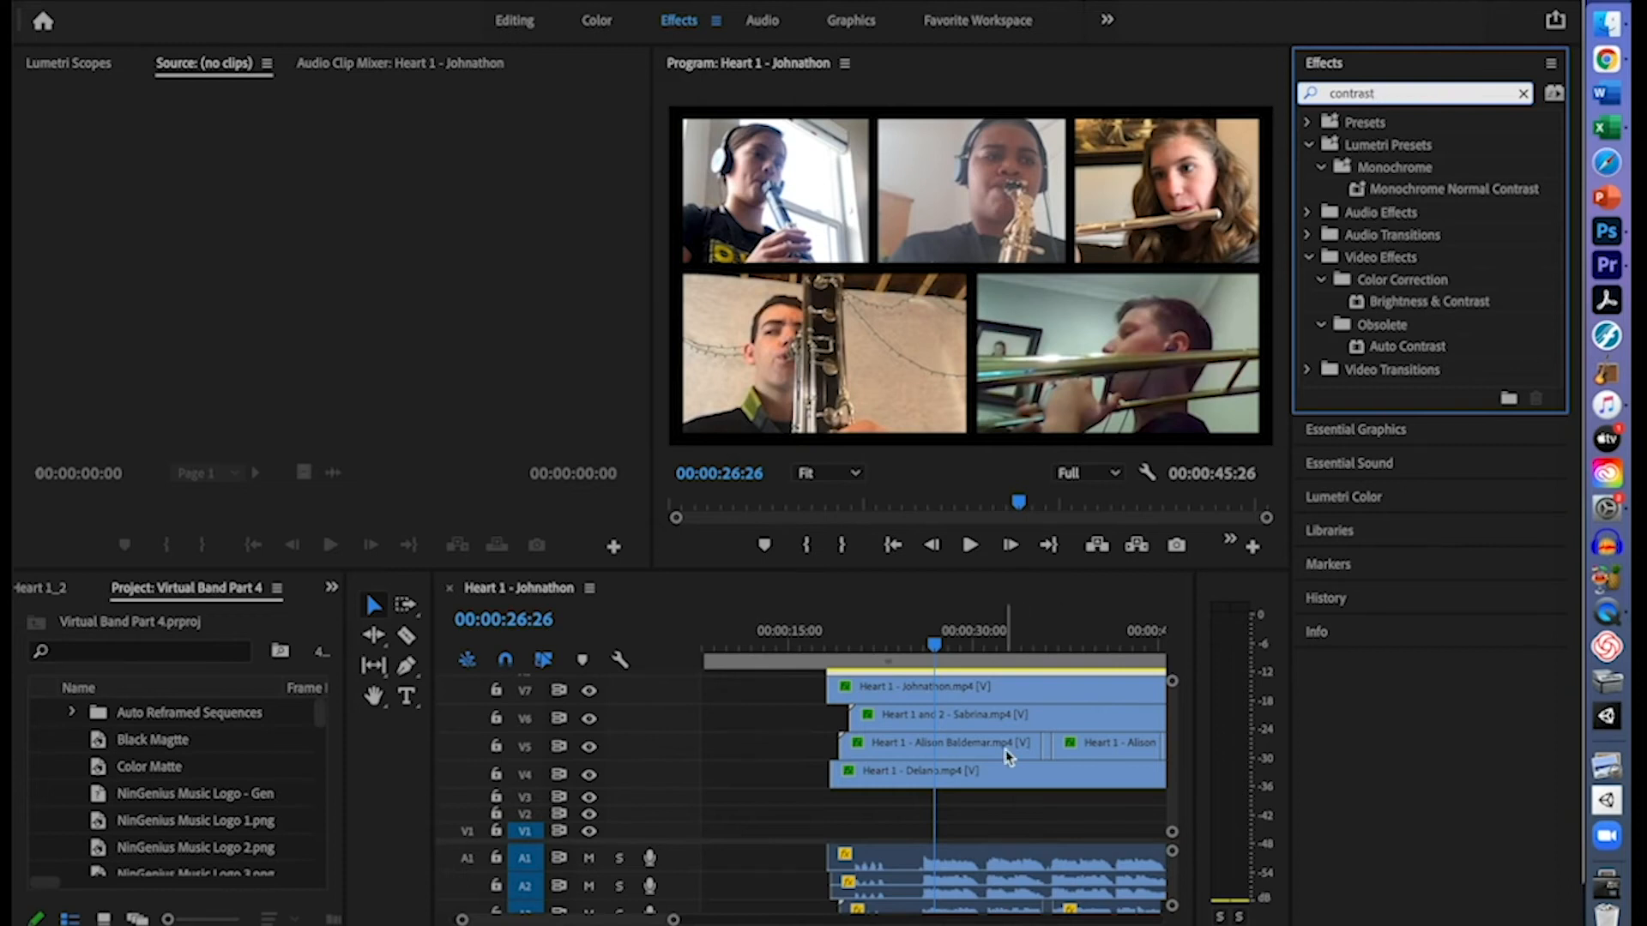
click(1010, 780)
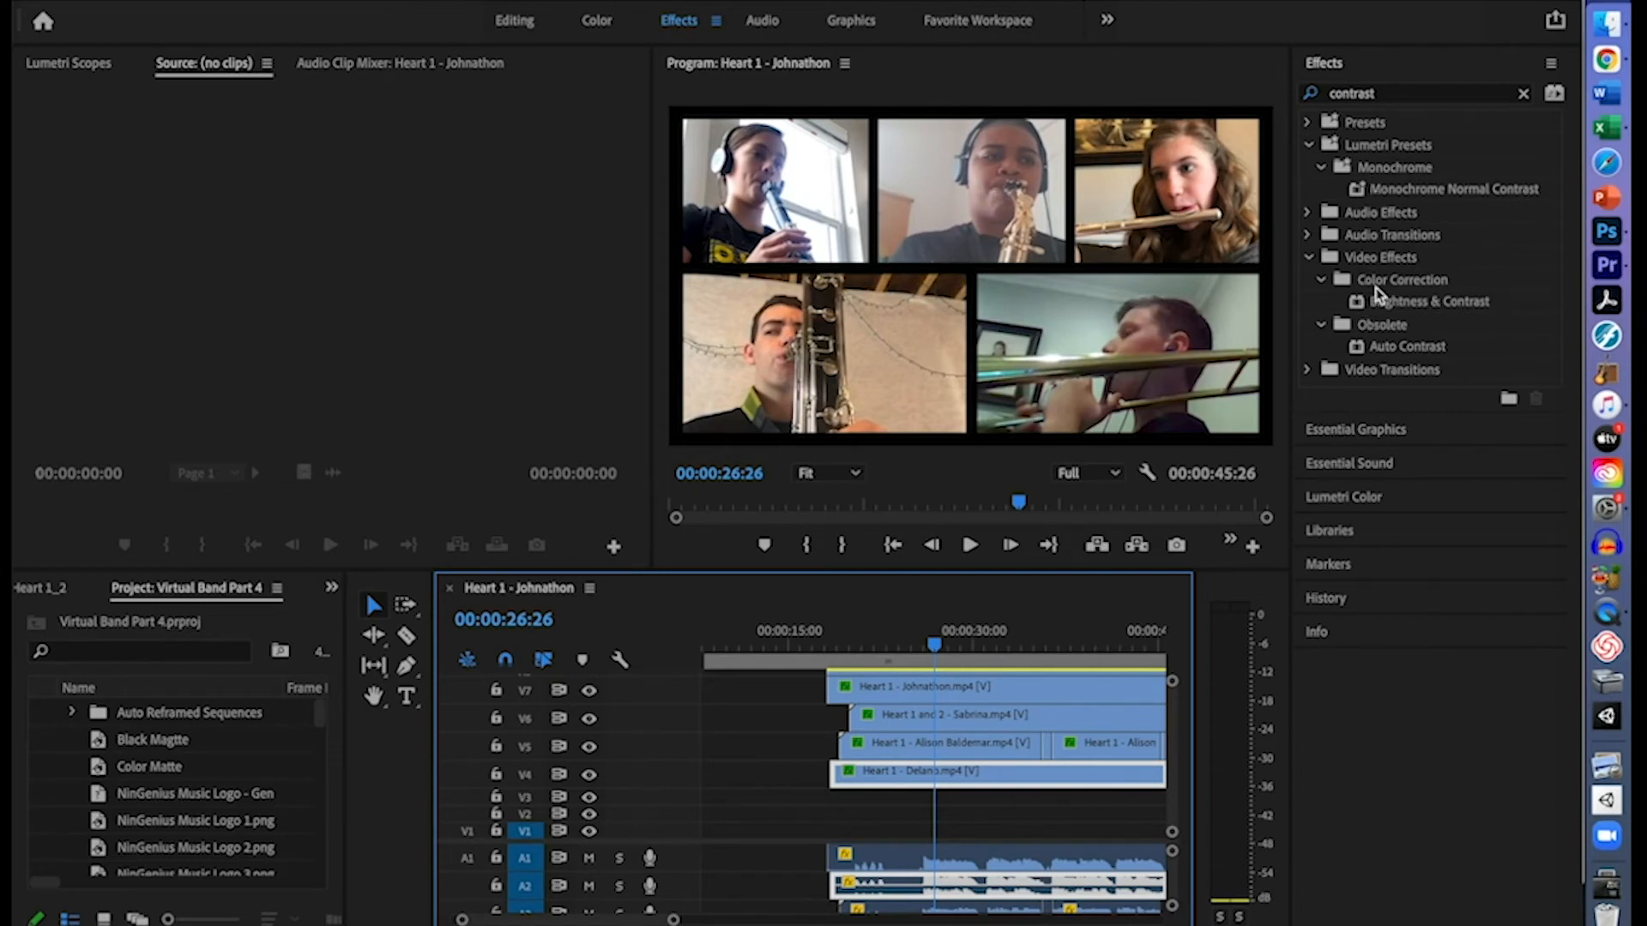
click(1359, 304)
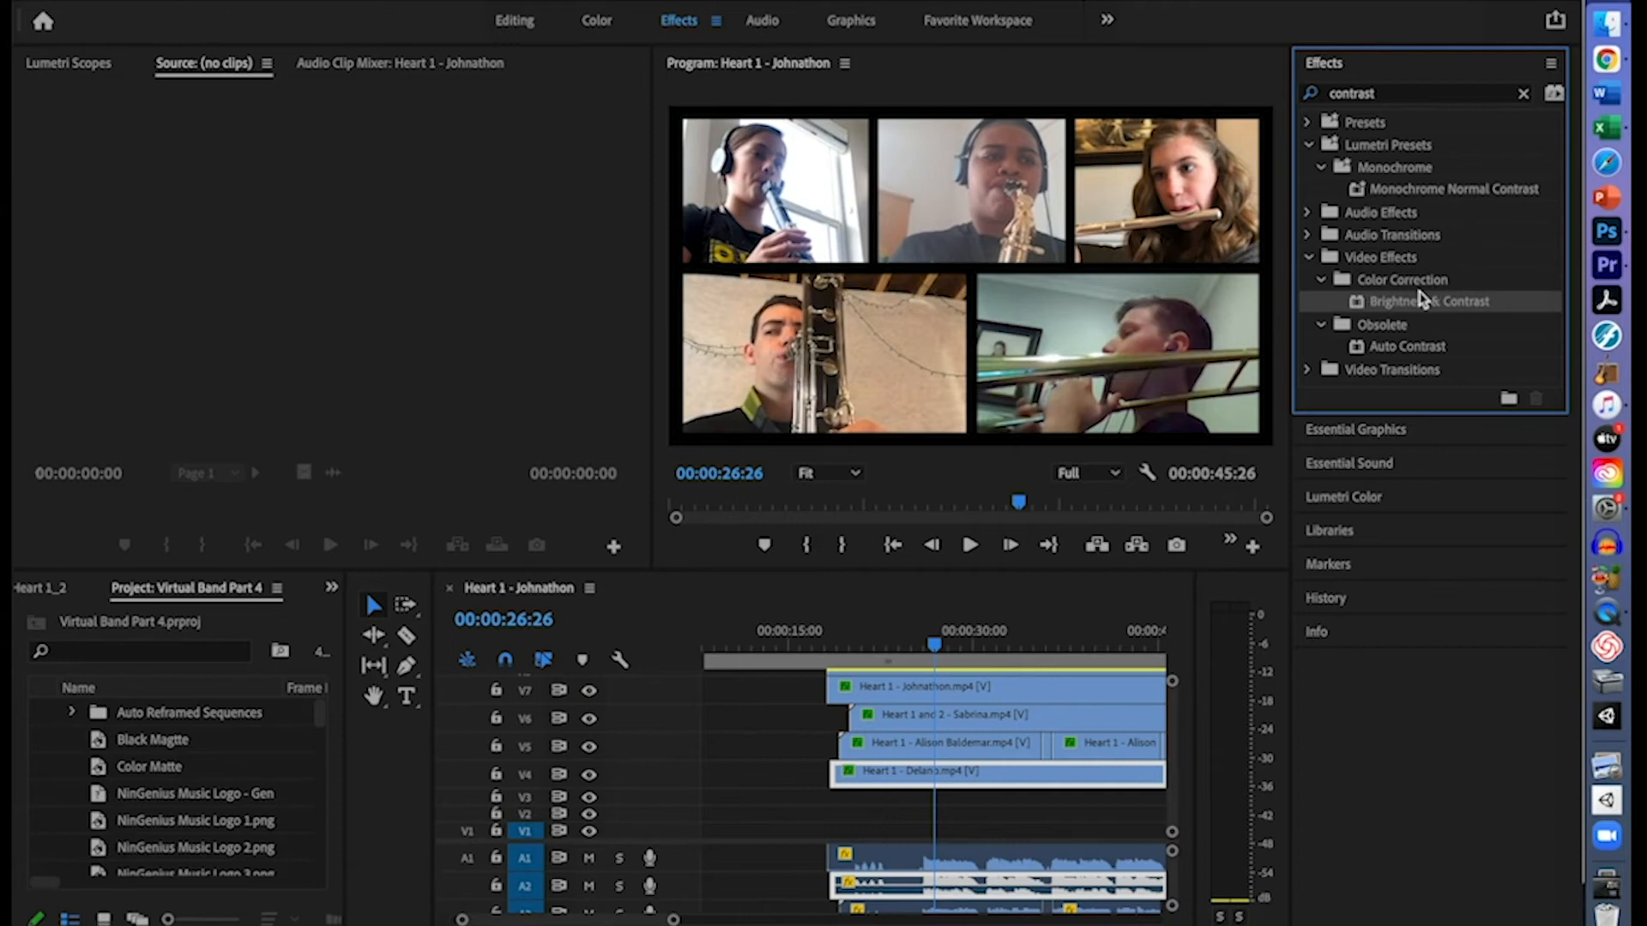
drag(1358, 303, 970, 773)
Set the V4 clip's Brightness to -3.9 and its Contrast to 42.8 in the Brightness & Contrast effect
click(514, 22)
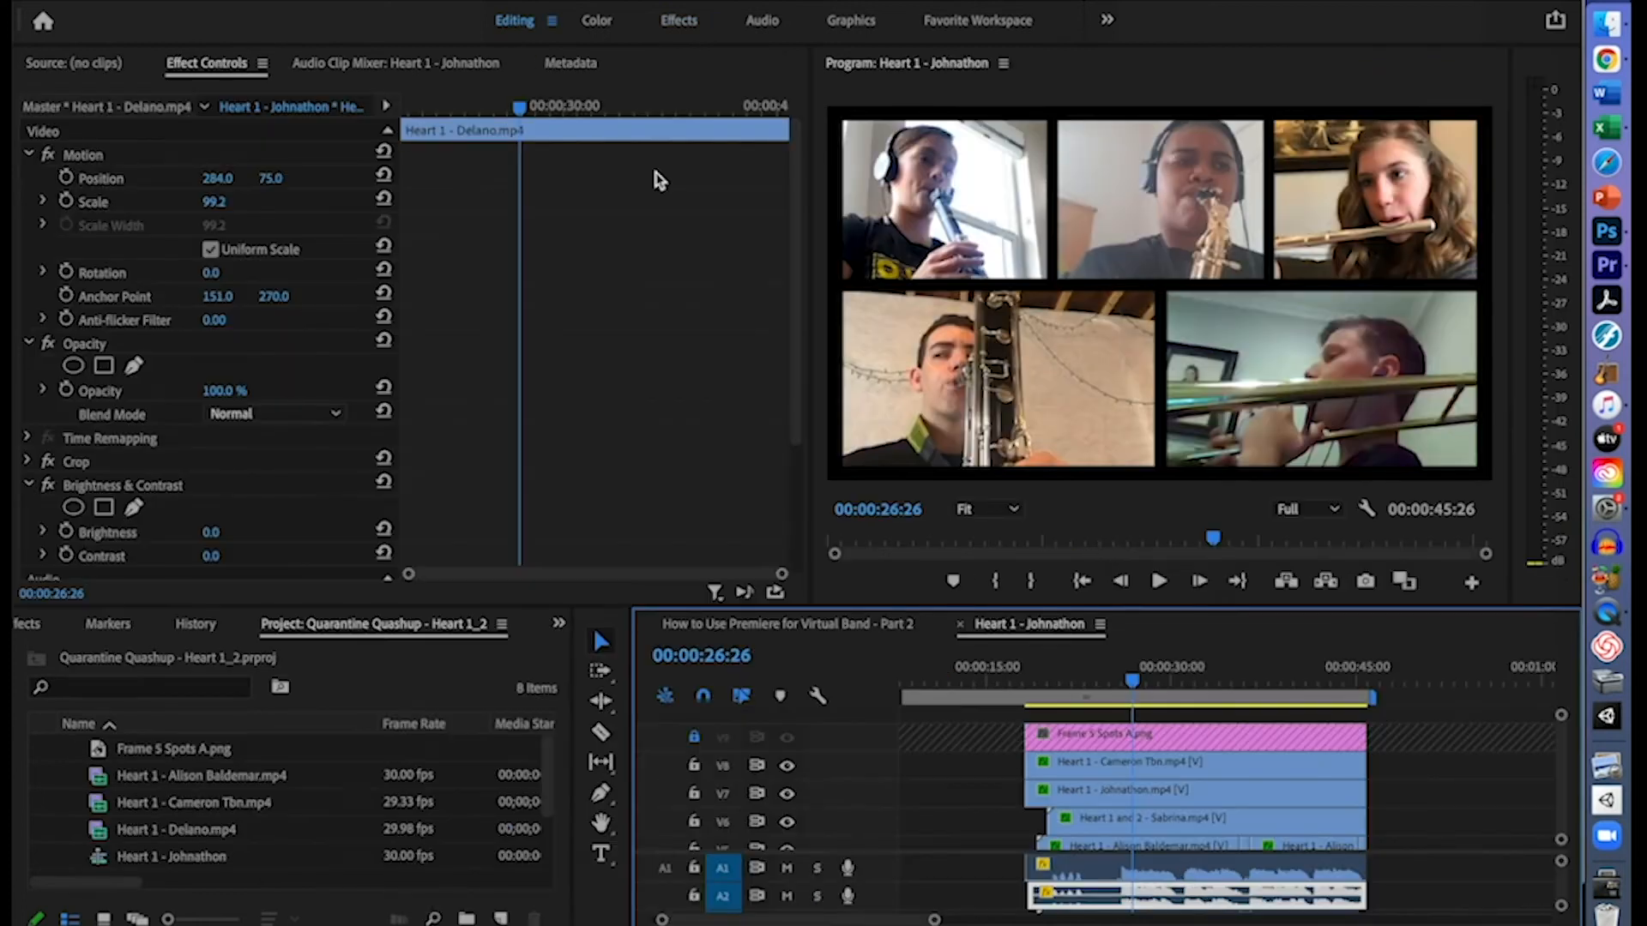
scroll(976, 772, down, 5)
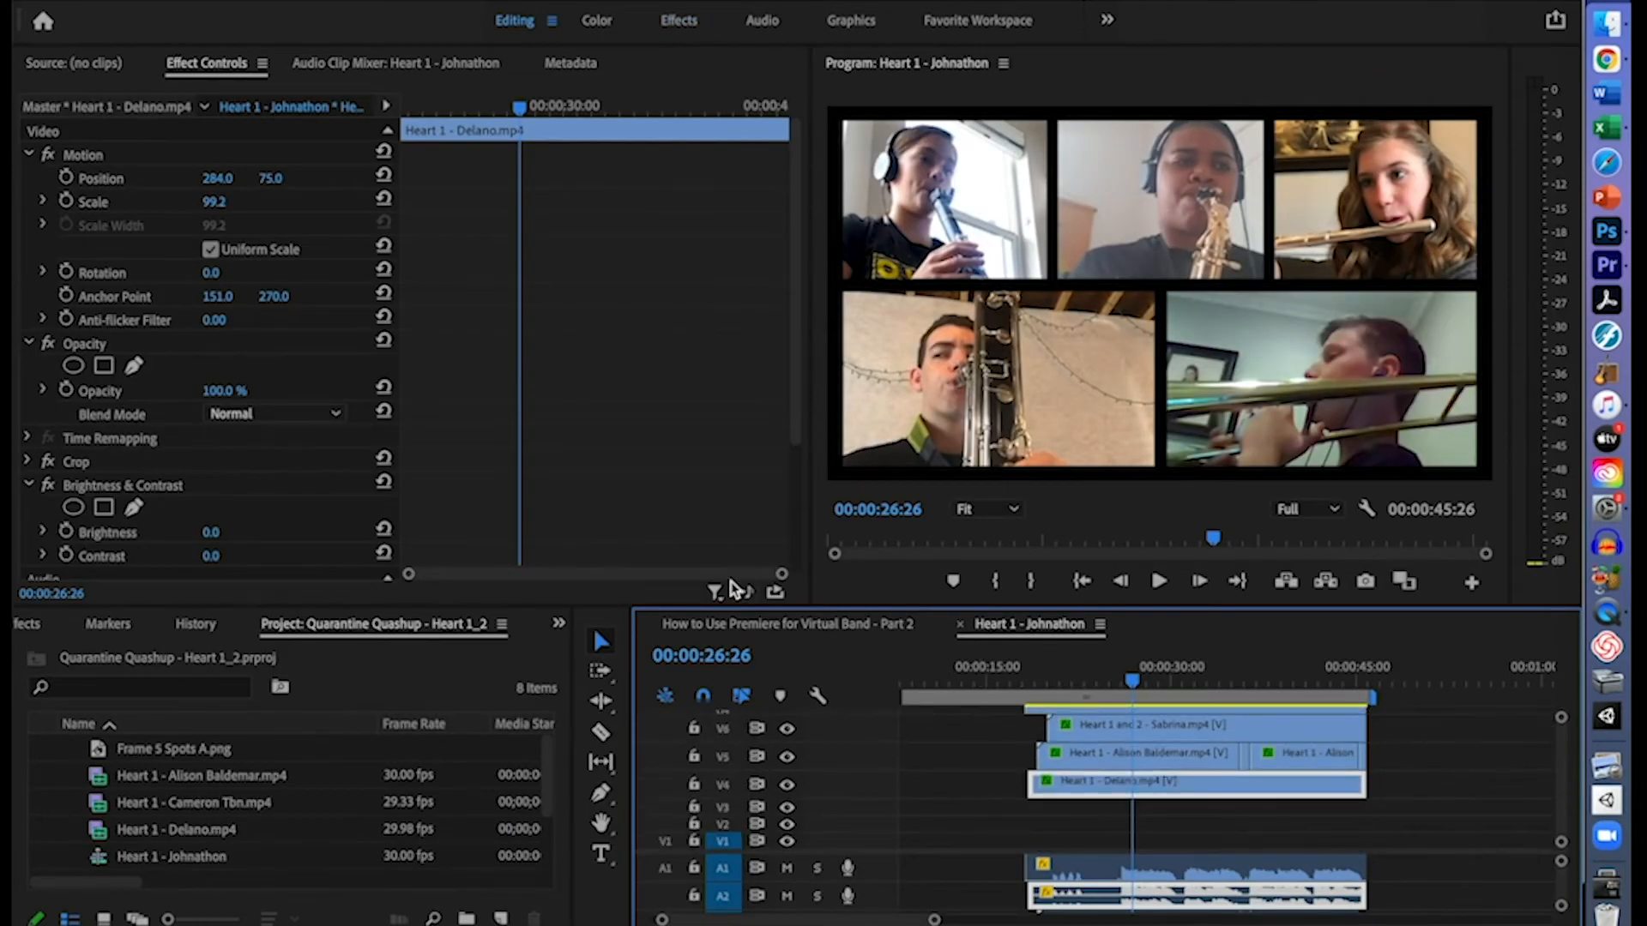
scroll(474, 364, down, 4)
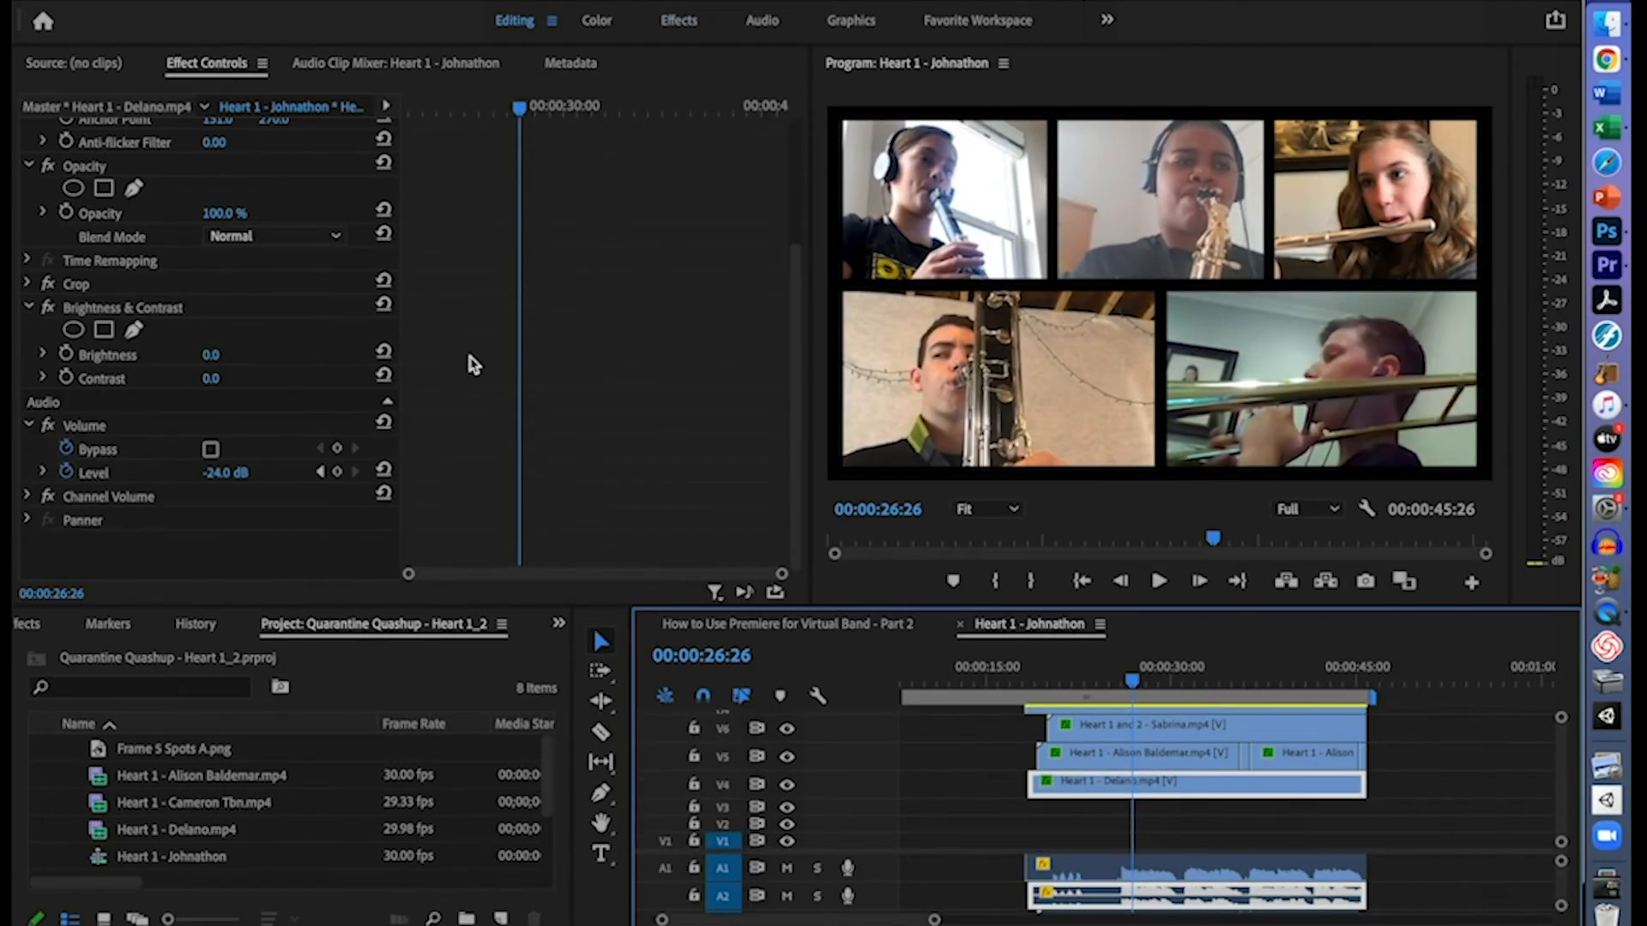
click(43, 379)
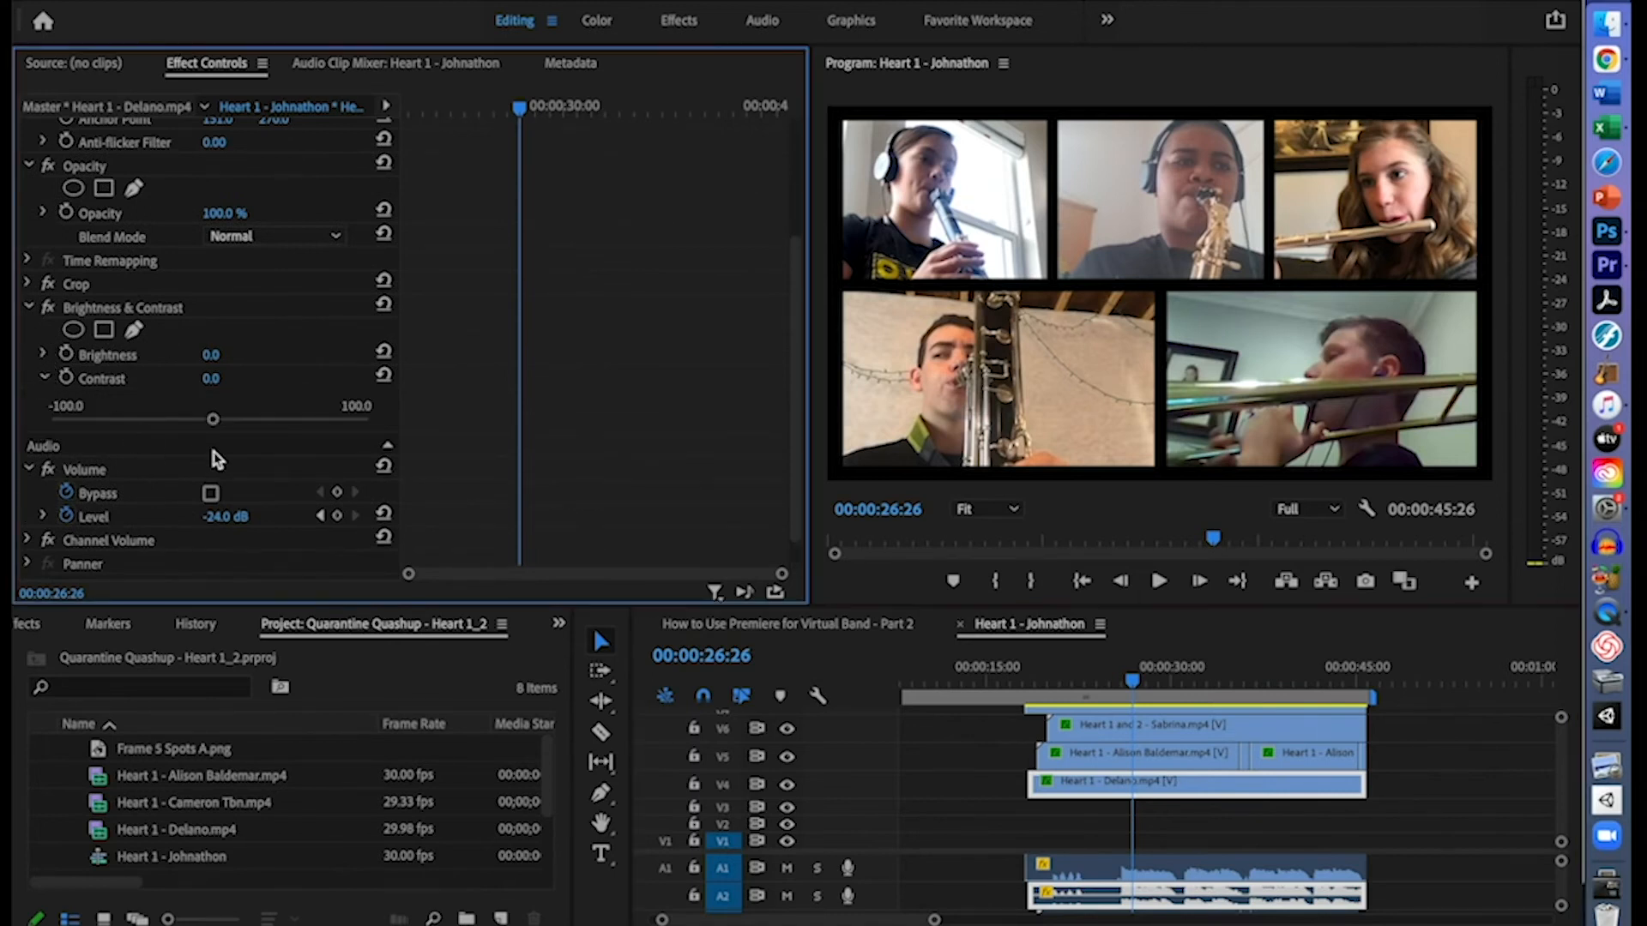
drag(211, 423, 279, 420)
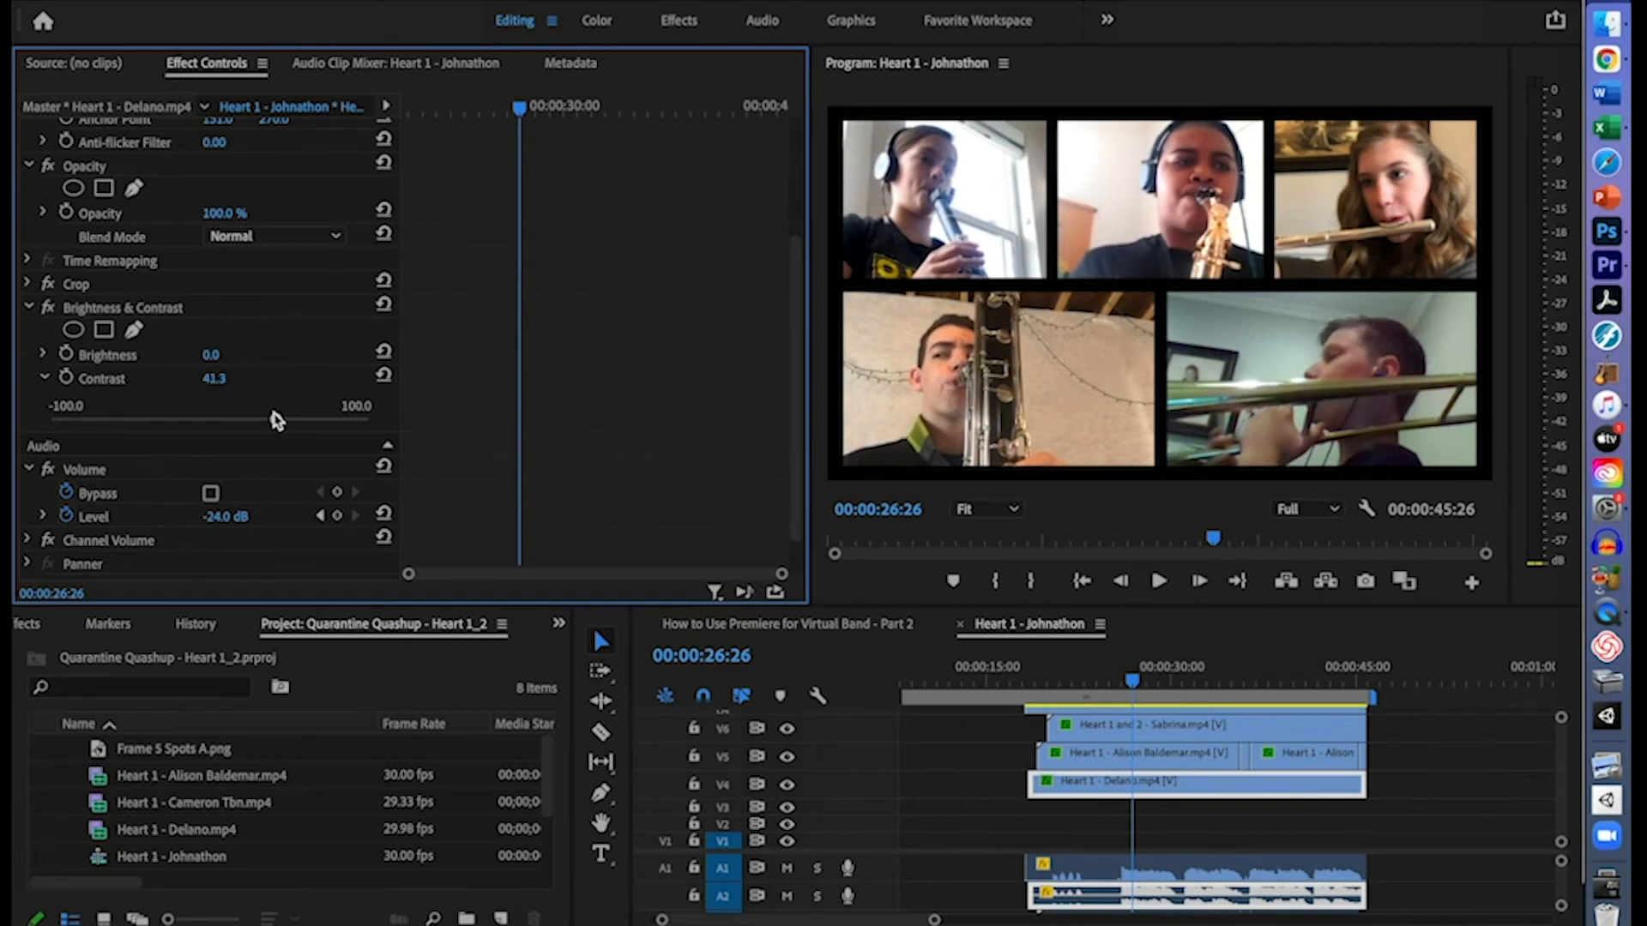
drag(276, 419, 291, 419)
click(43, 353)
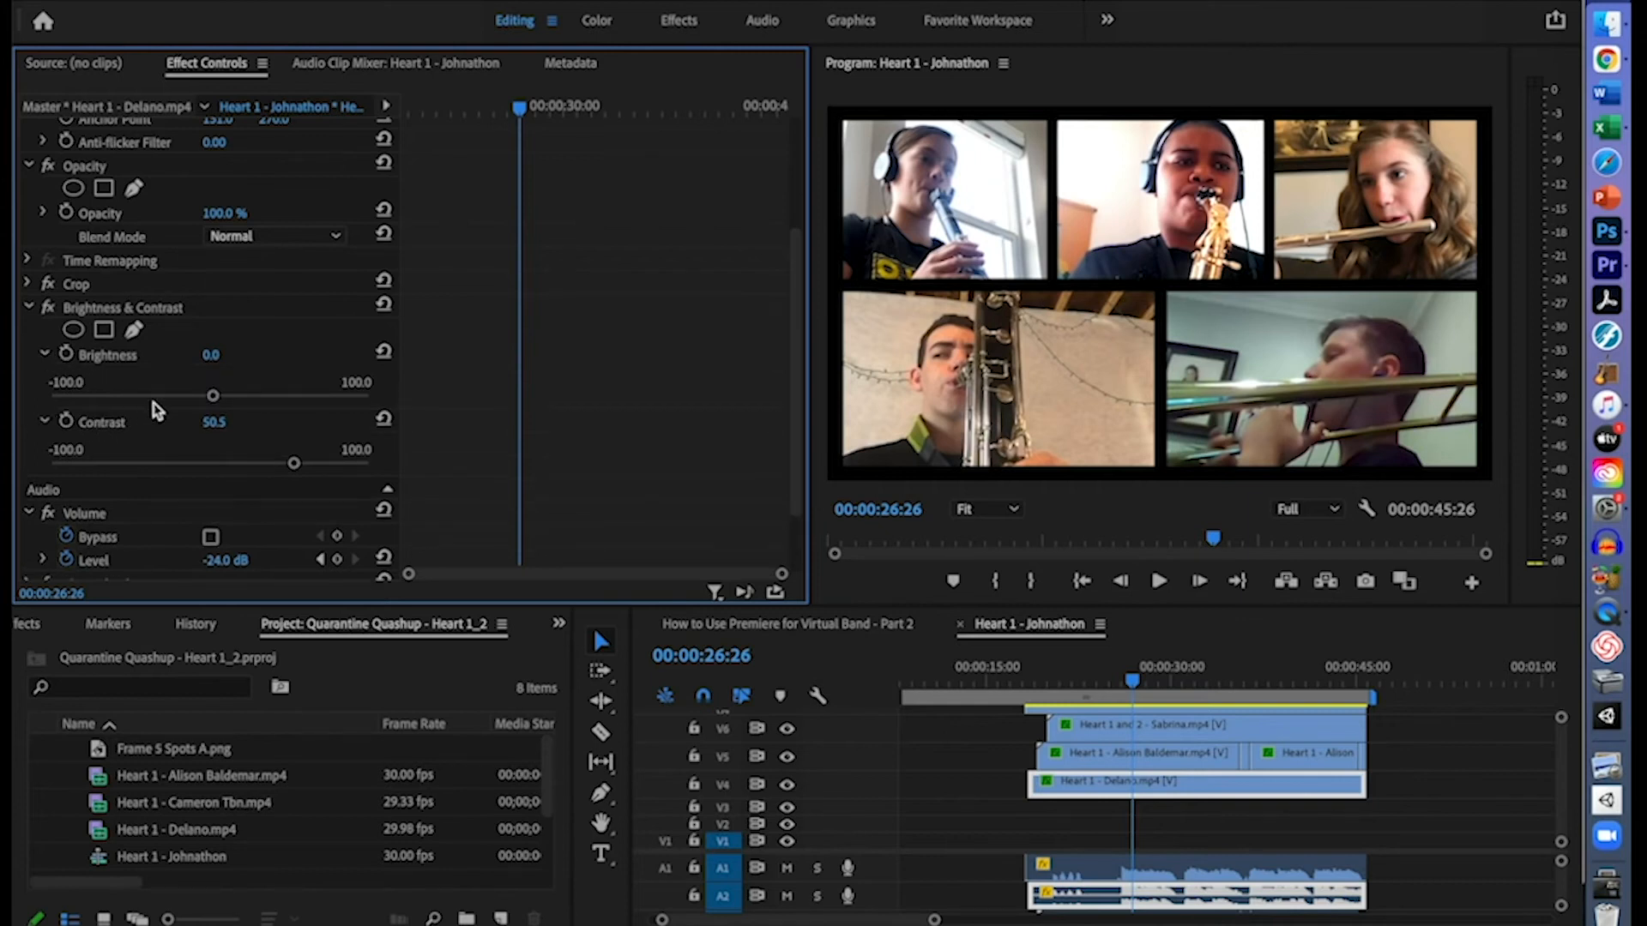
mouse_move(212, 396)
mouse_down()
mouse_move(241, 399)
mouse_move(208, 399)
mouse_up()
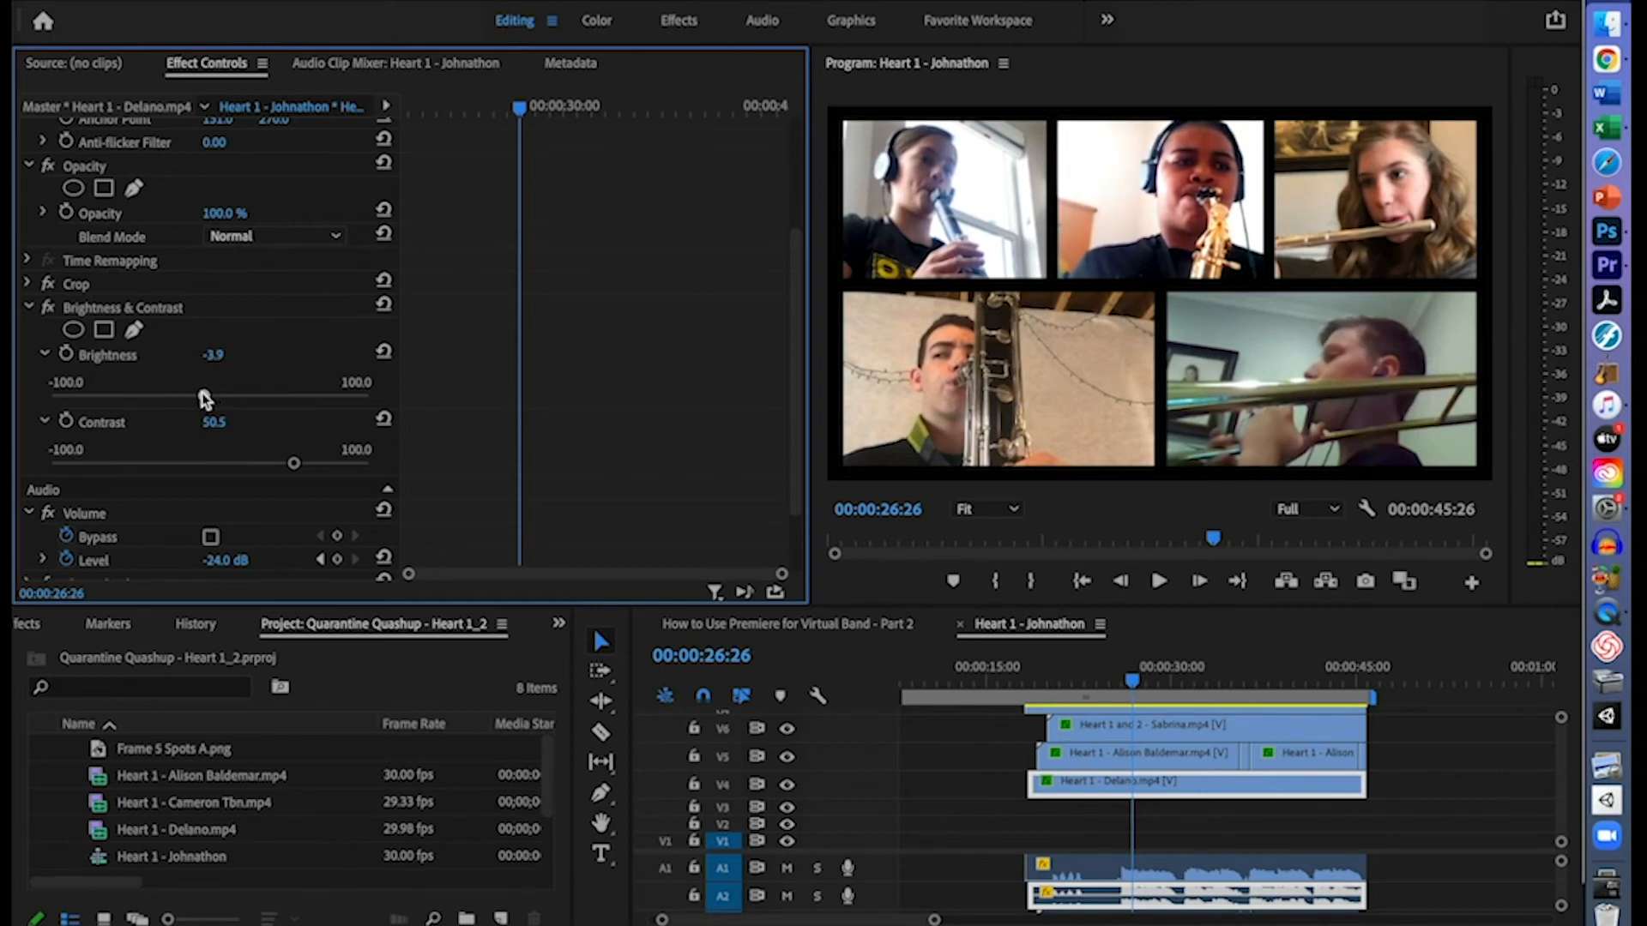
drag(293, 463, 277, 464)
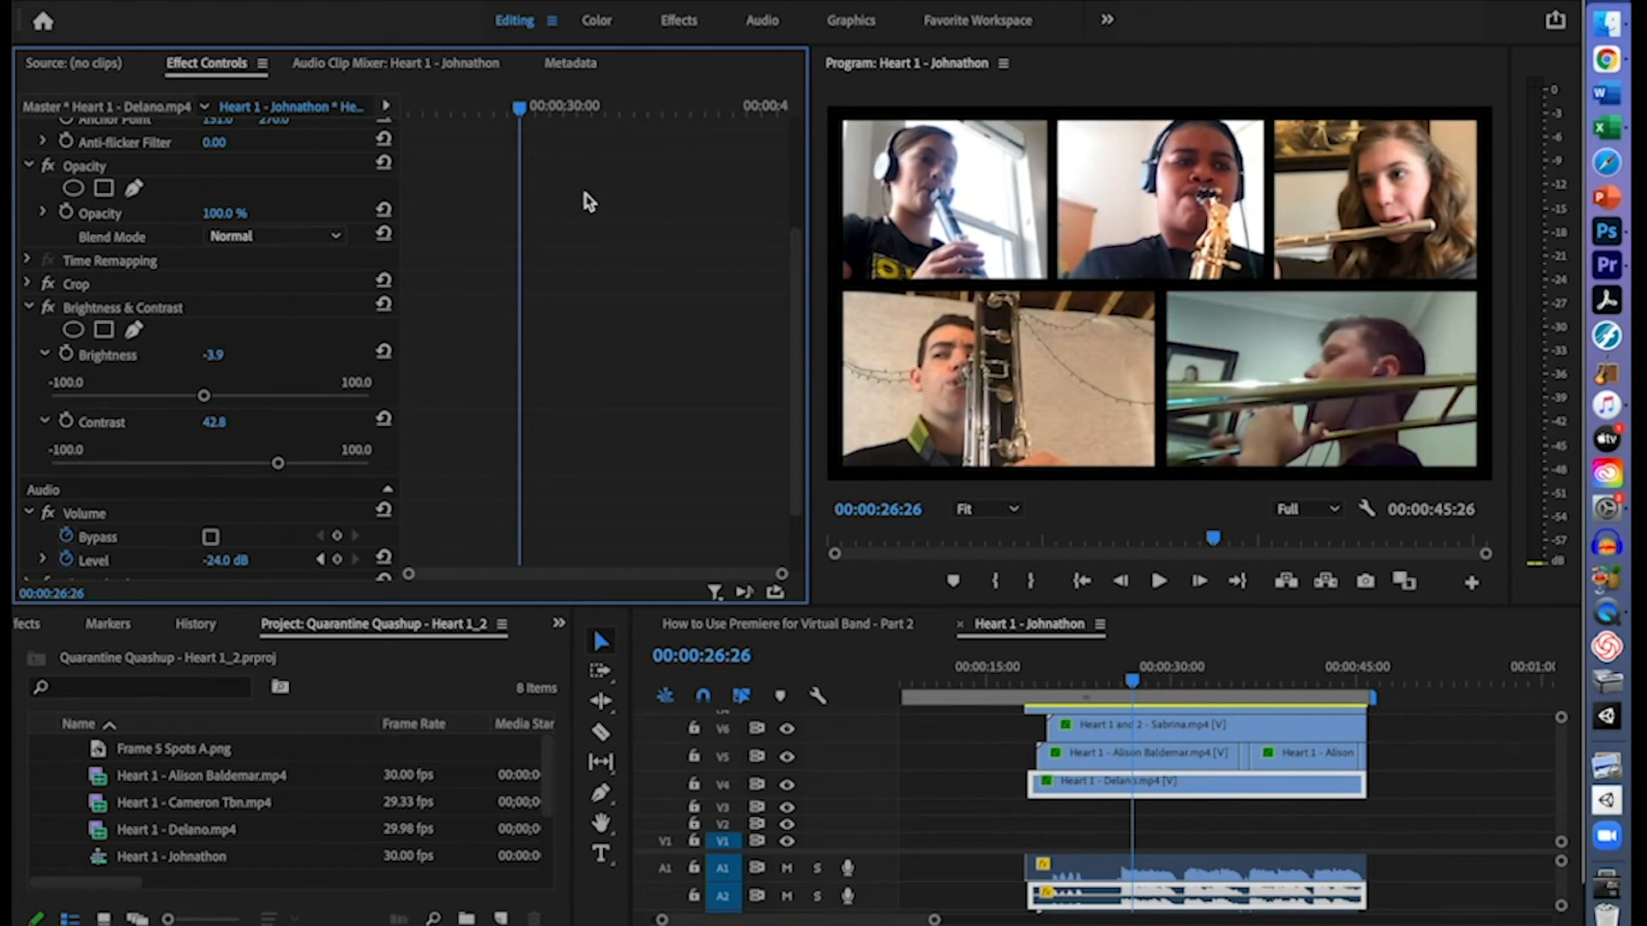
Search the effects for "color" and apply Lumetri Color to the V4 clip
click(679, 21)
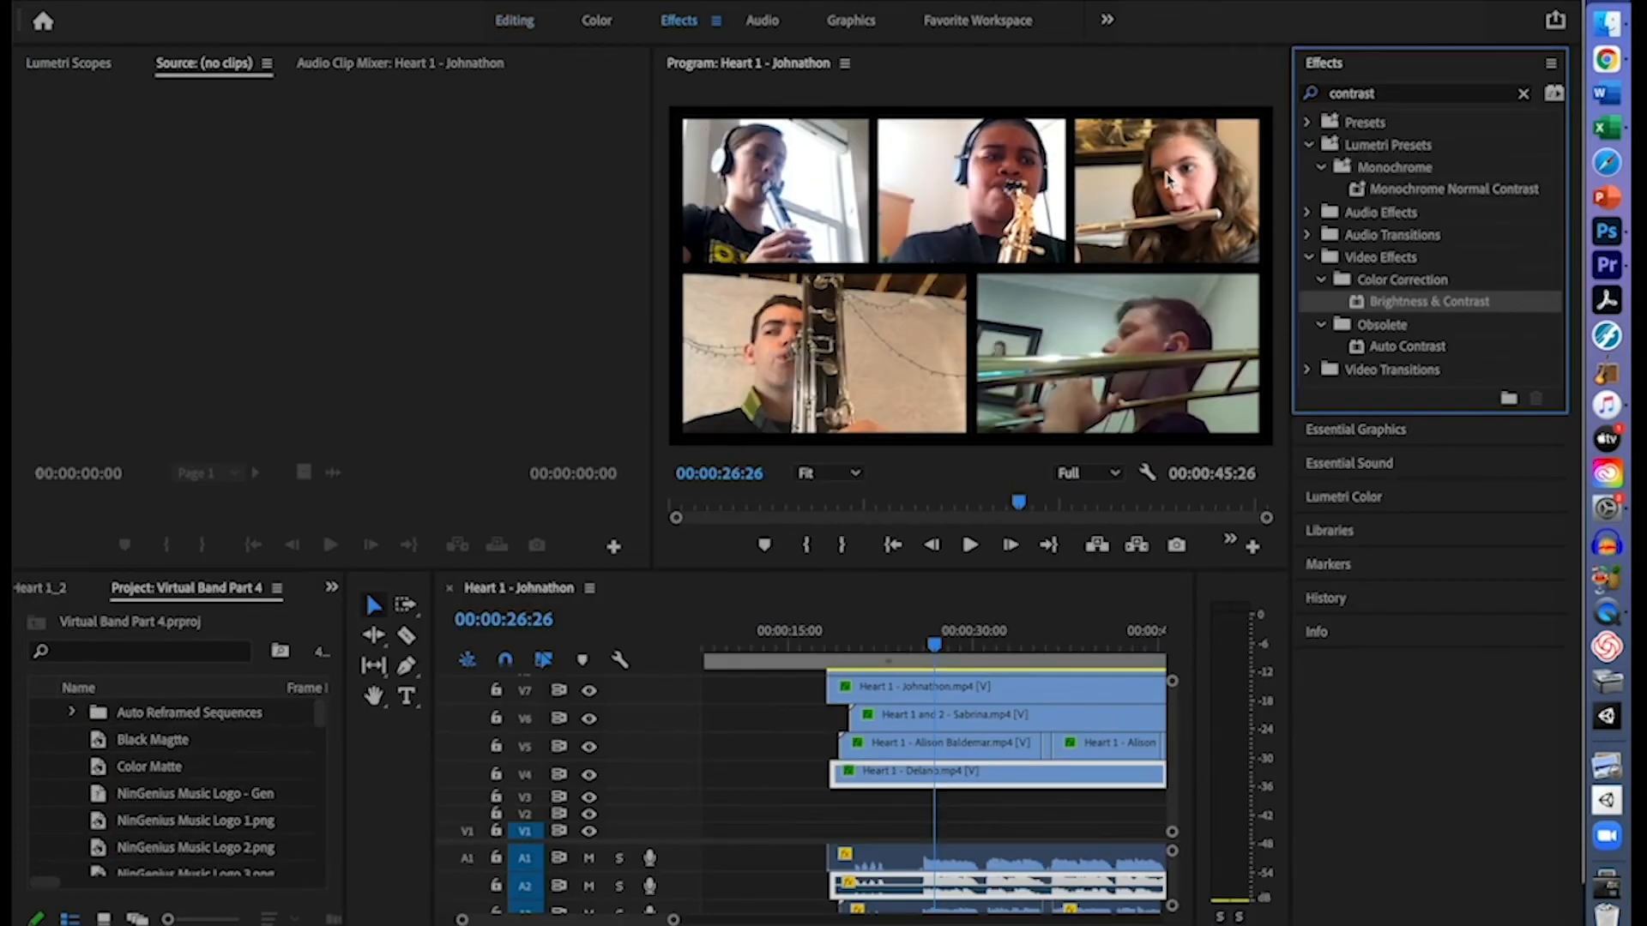
click(1523, 92)
click(1420, 92)
text(color)
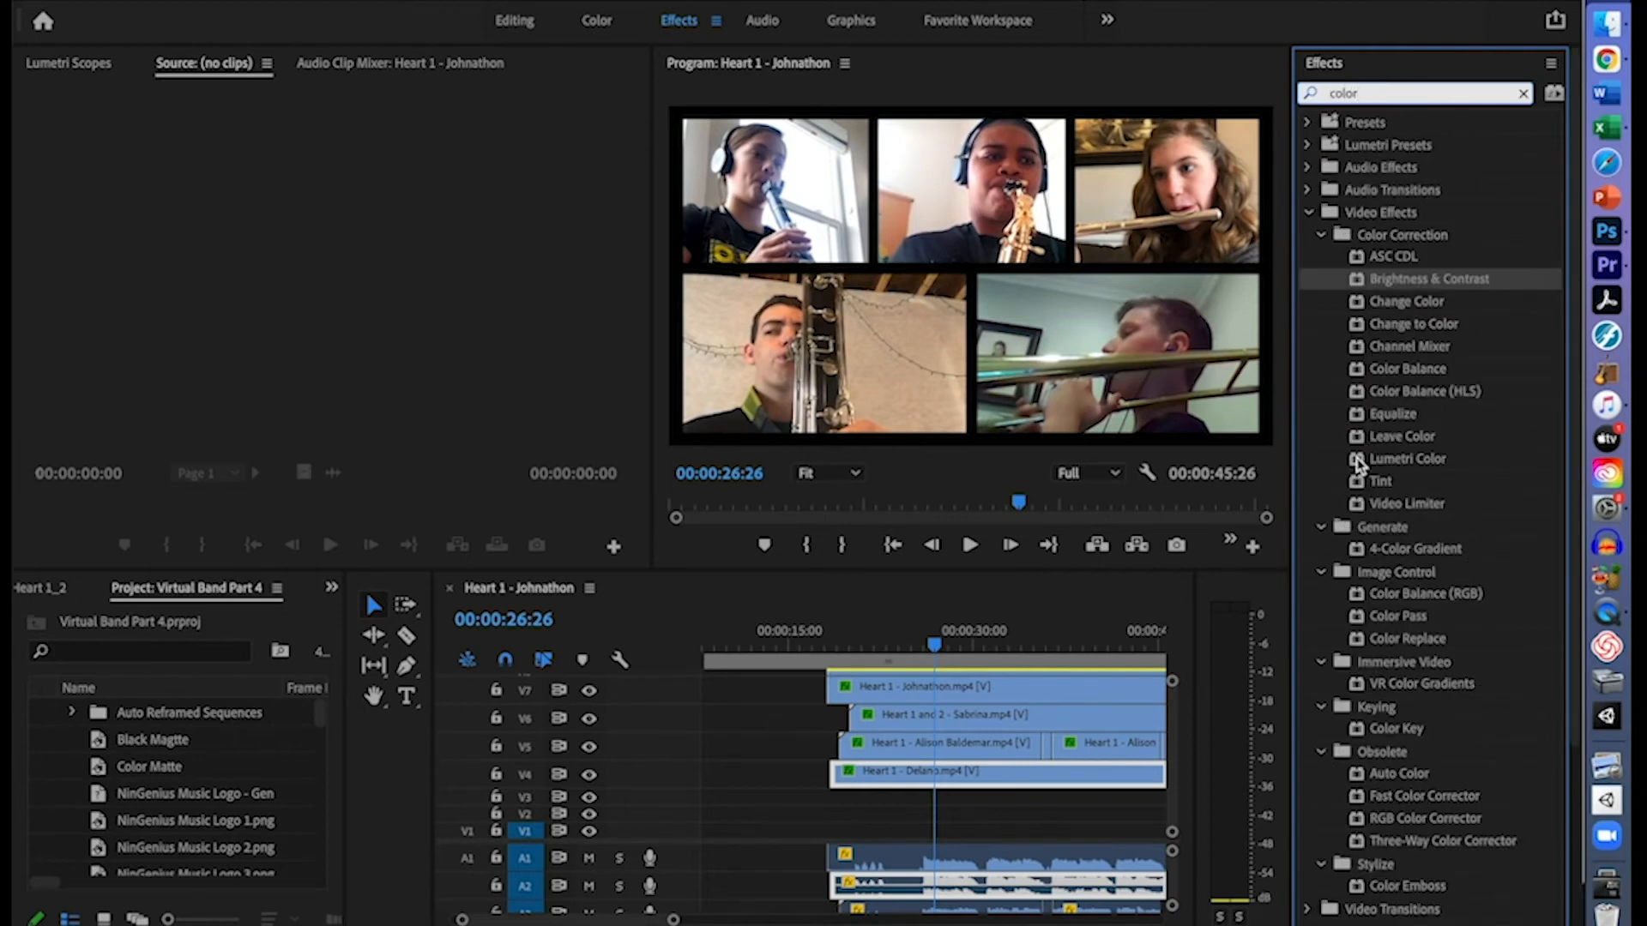
drag(1358, 463, 978, 782)
Set the V4 clip's Saturation to 76.2 in Lumetri Color's Basic Correction
click(526, 22)
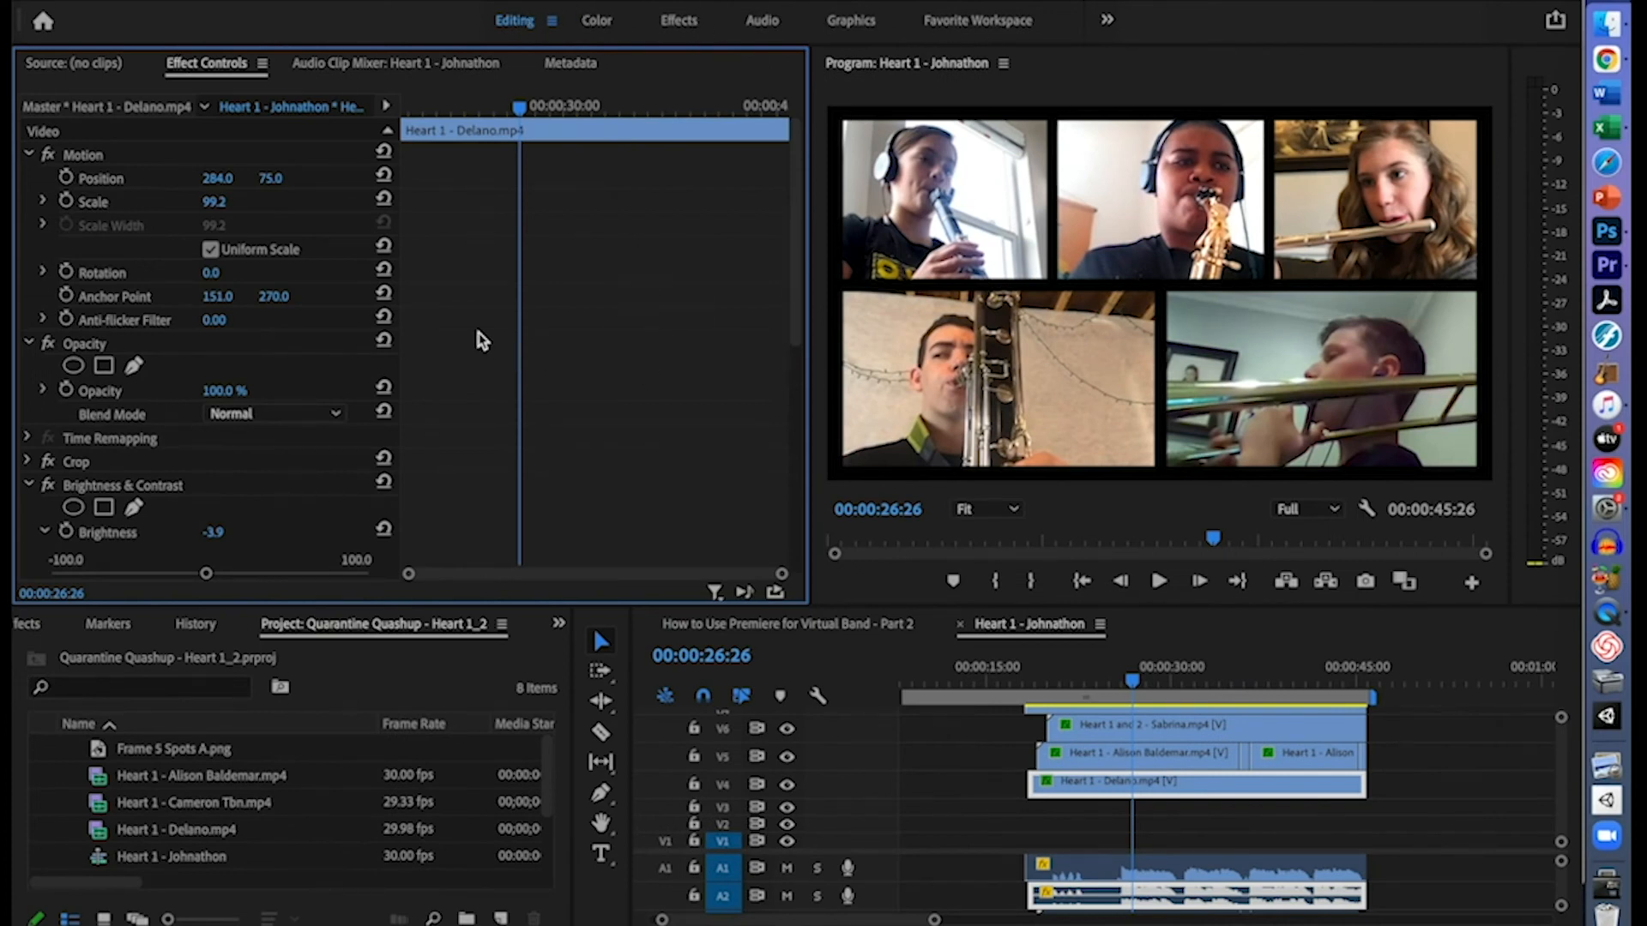
scroll(536, 374, down, 10)
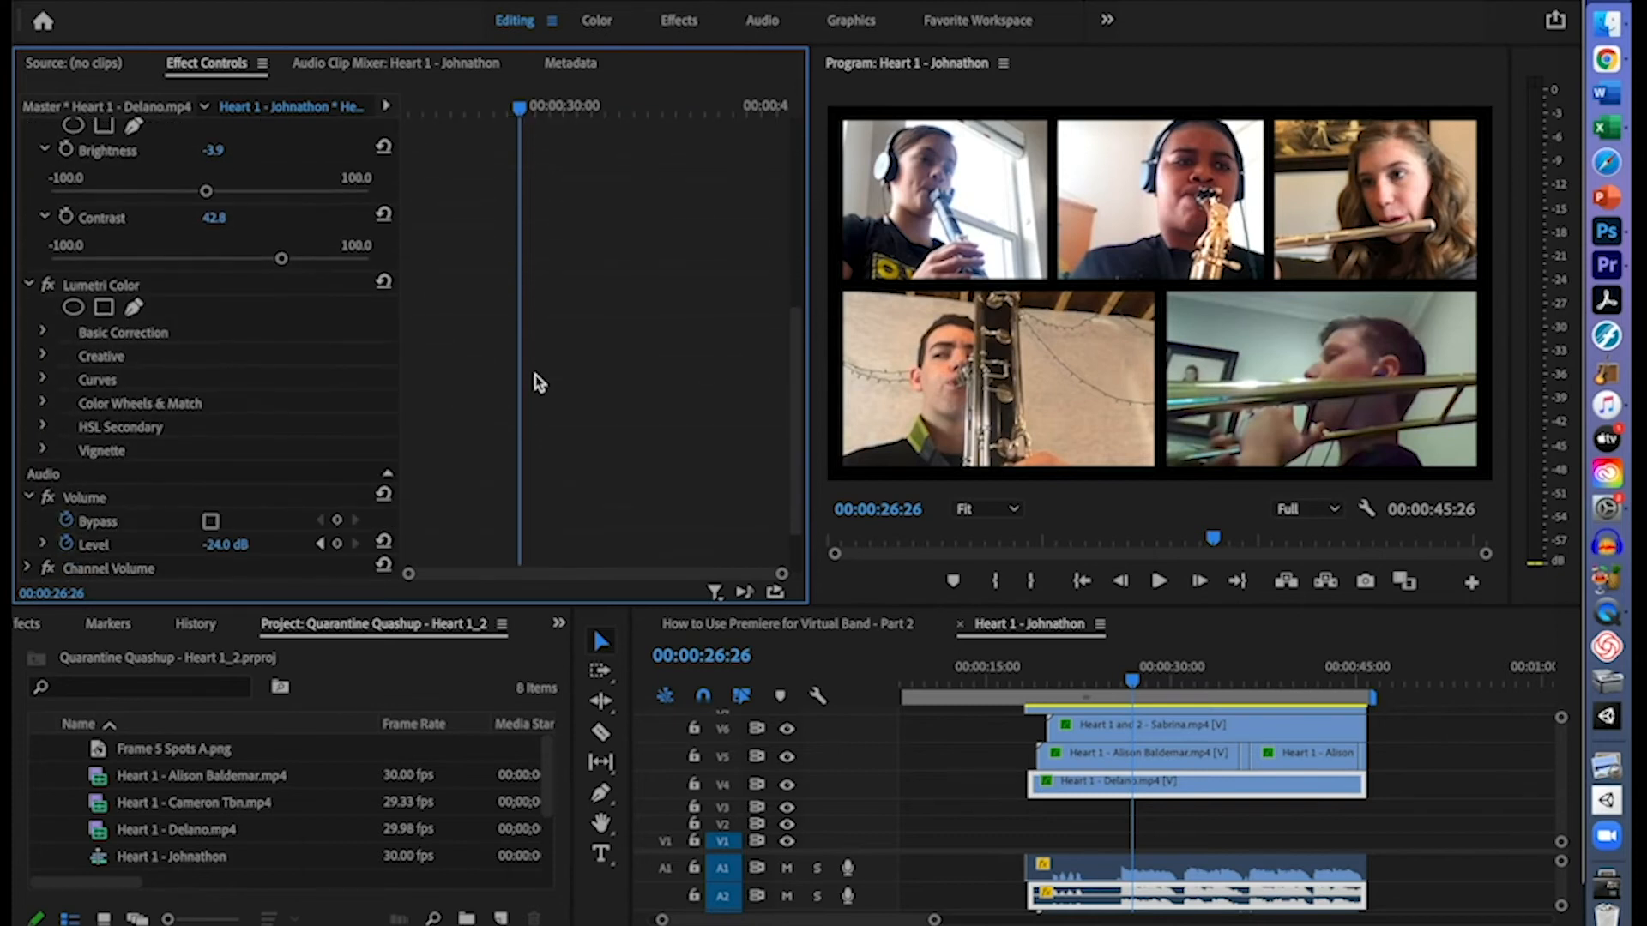
click(43, 334)
scroll(154, 438, down, 5)
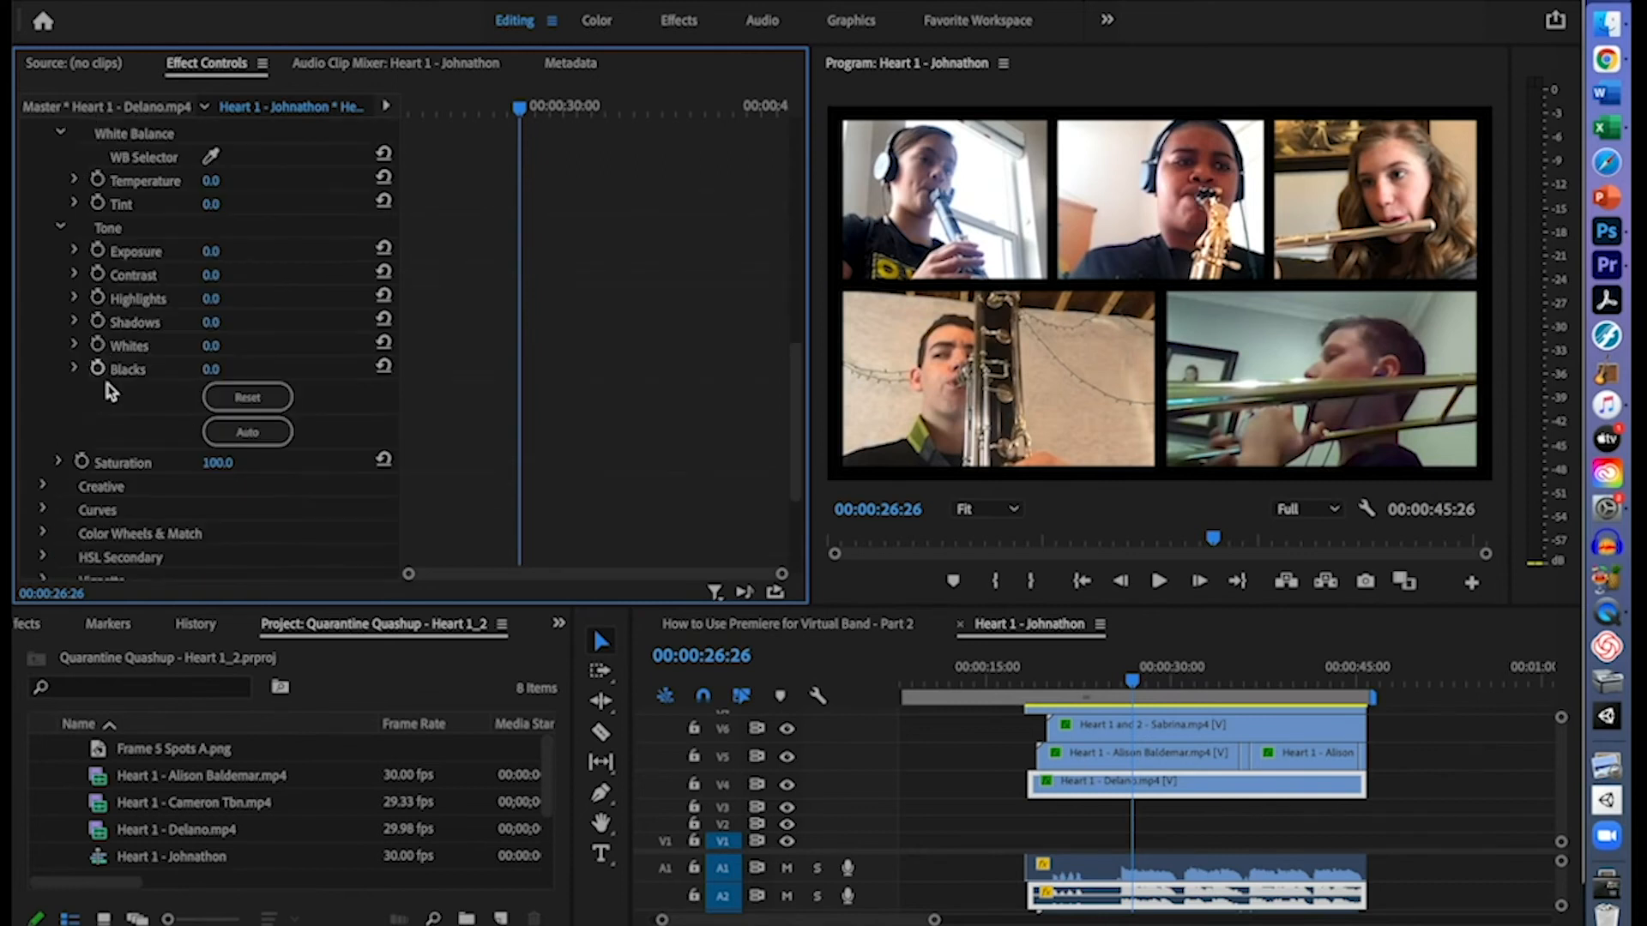
click(60, 464)
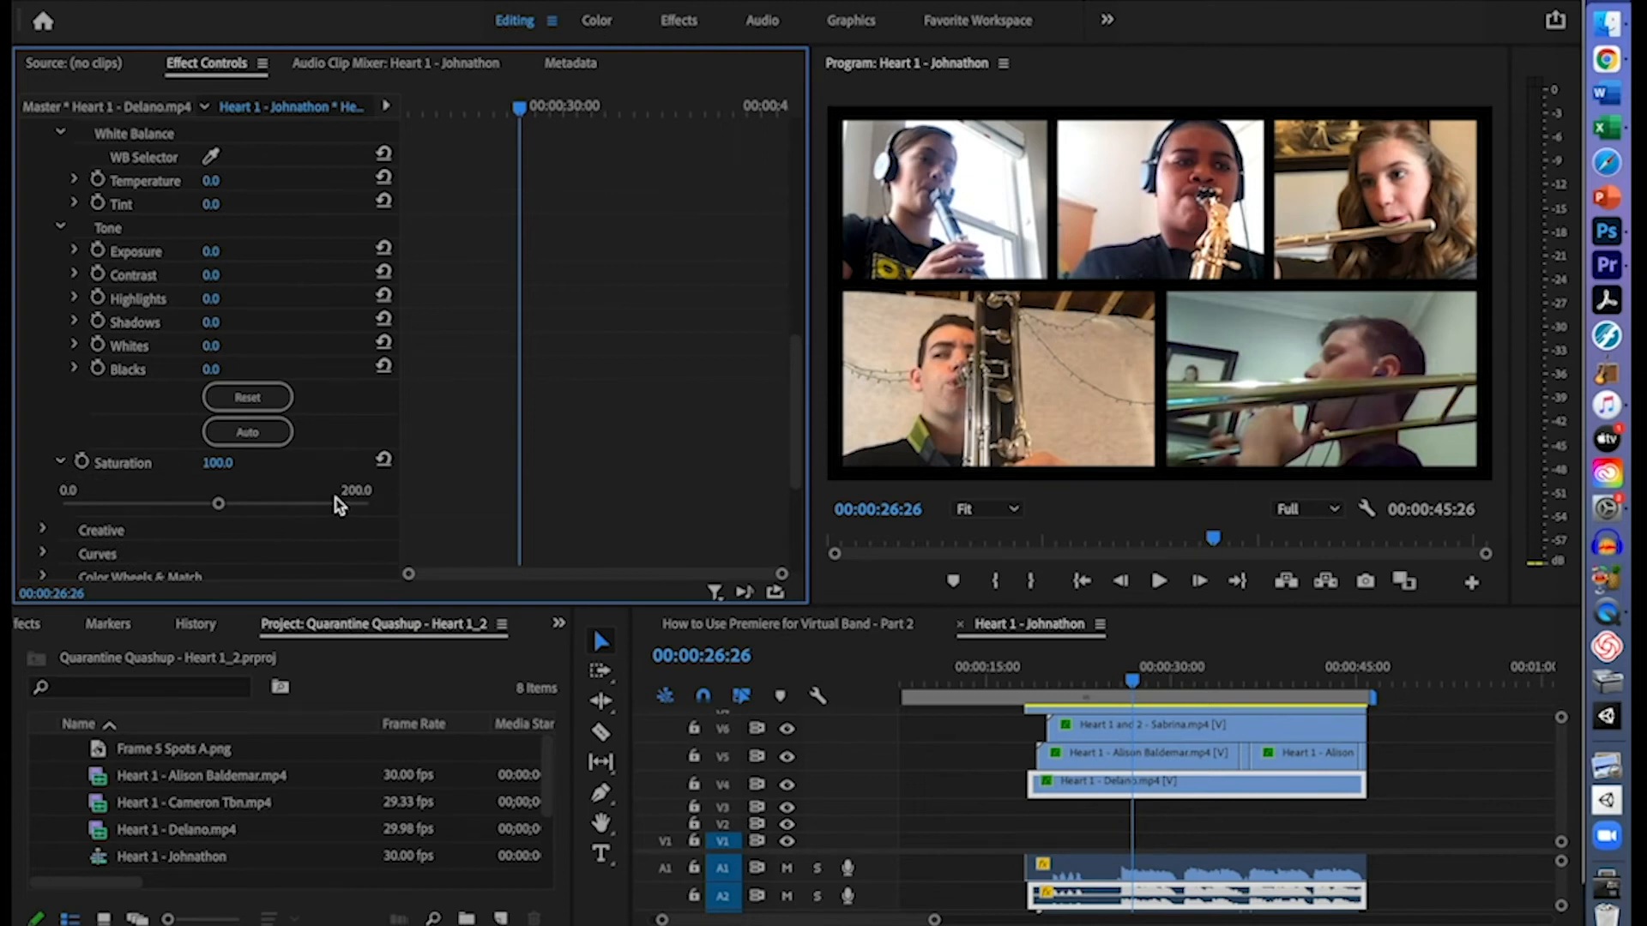
mouse_move(221, 504)
mouse_down()
mouse_move(347, 497)
mouse_move(166, 513)
mouse_move(229, 526)
mouse_up()
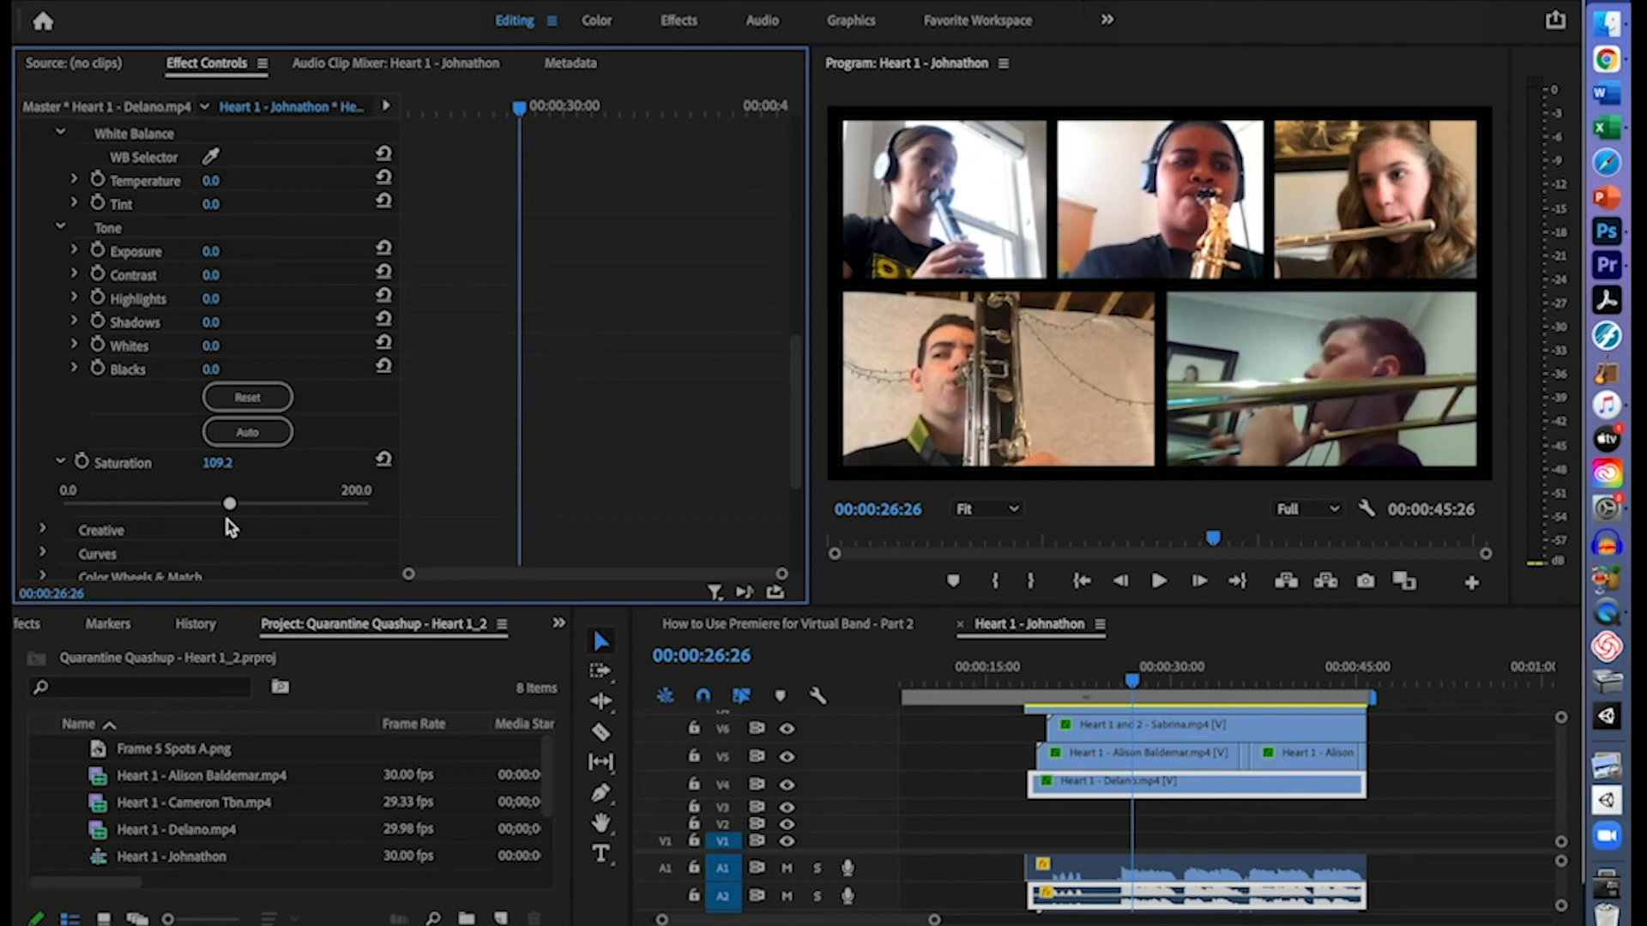
drag(228, 506, 179, 507)
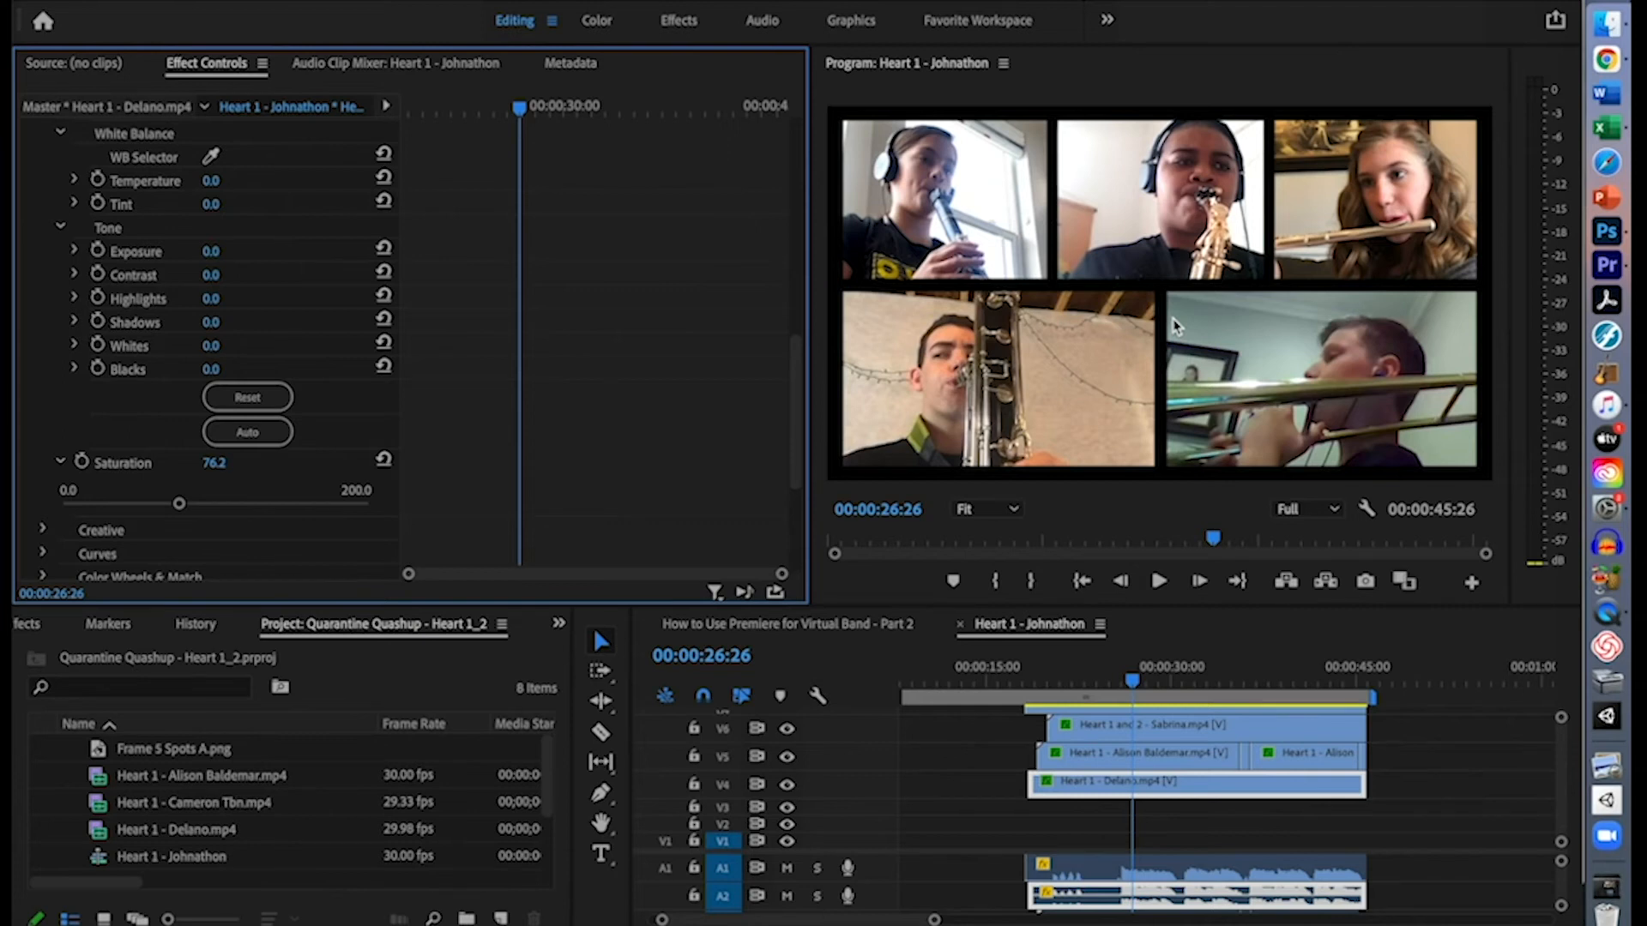
Switch to Photoshop and check the image dimensions of Virtual Band YouTube Video Graphics.psd without changing them
click(1609, 232)
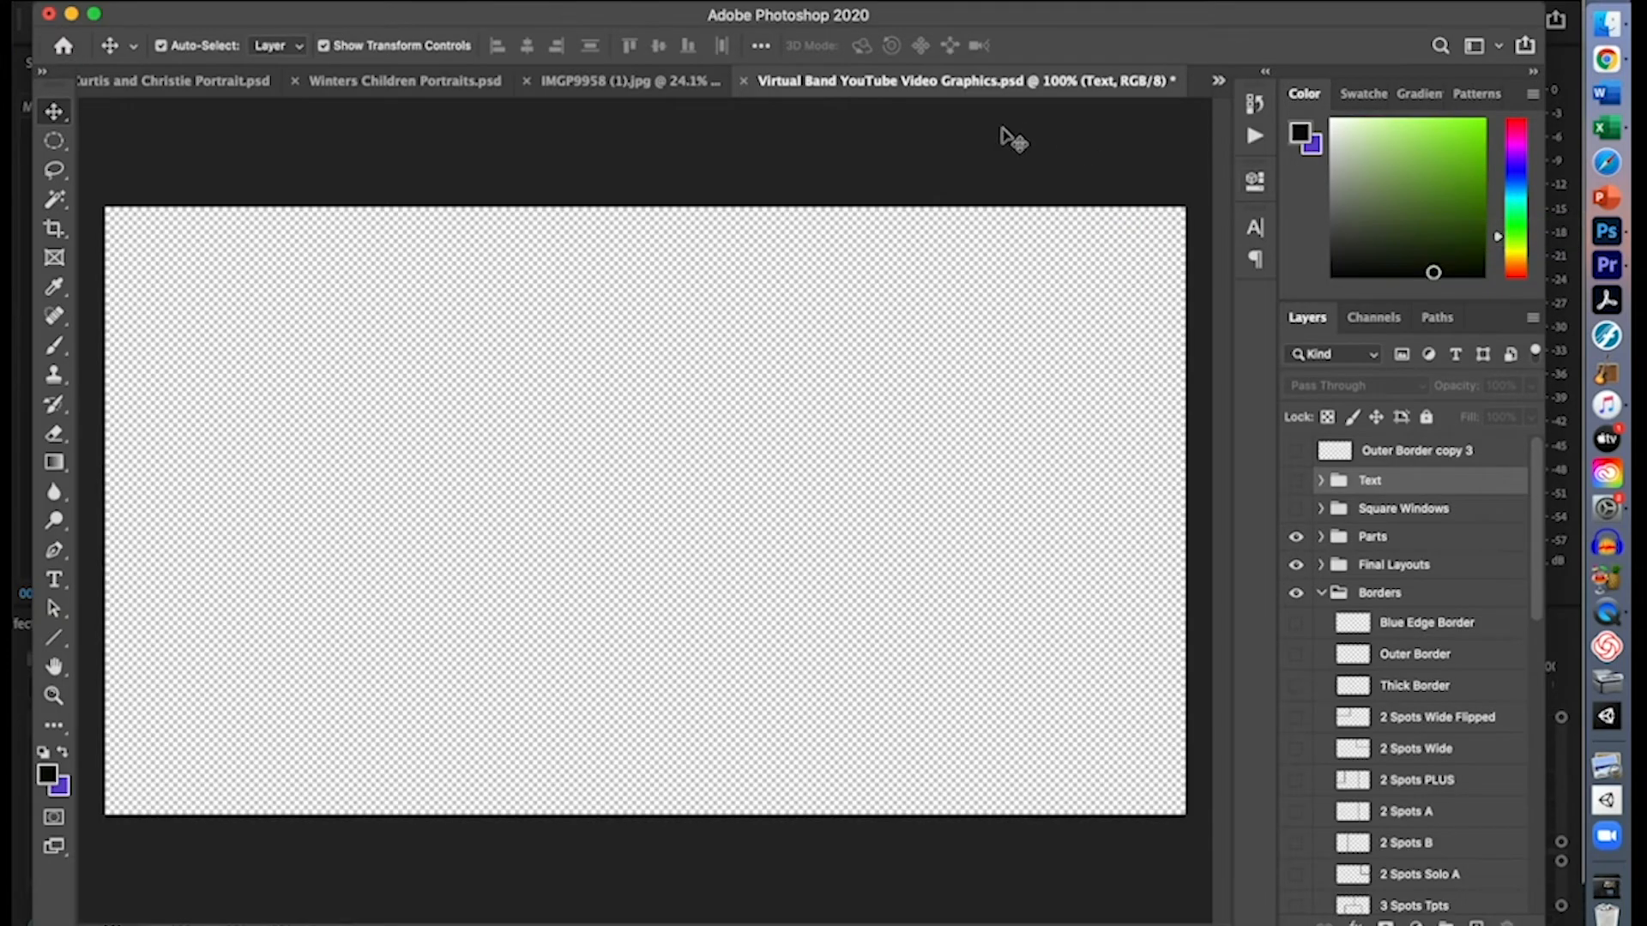
key(super+alt+i)
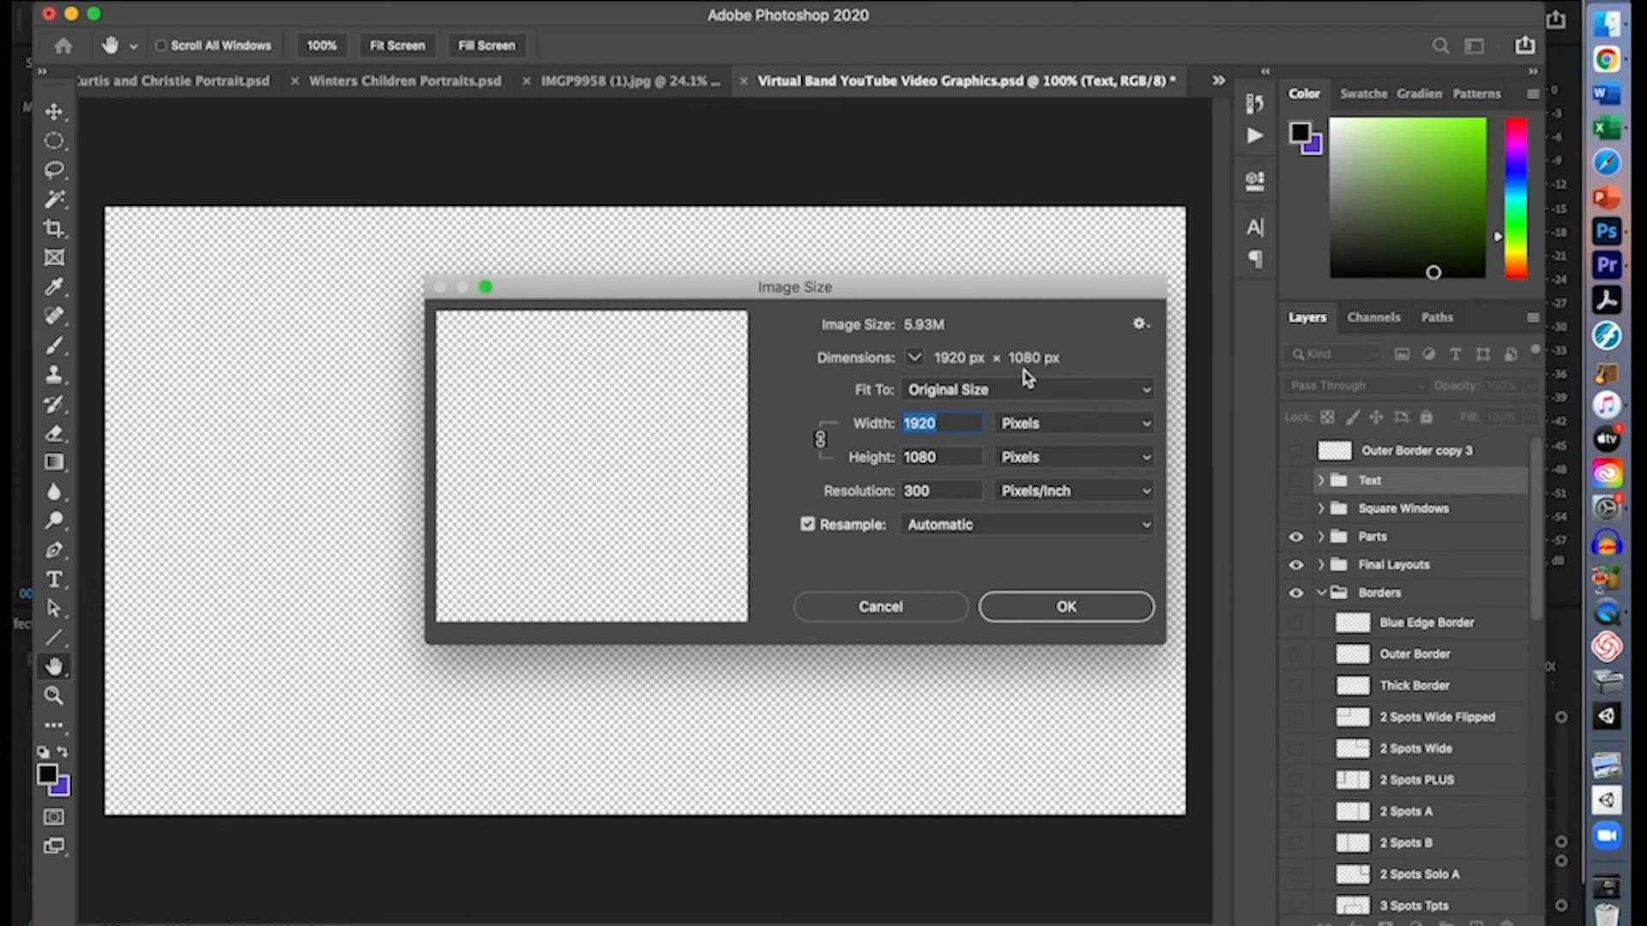
click(907, 603)
Show the 3 Spots Solo B layer from the Borders group
scroll(1358, 658, down, 3)
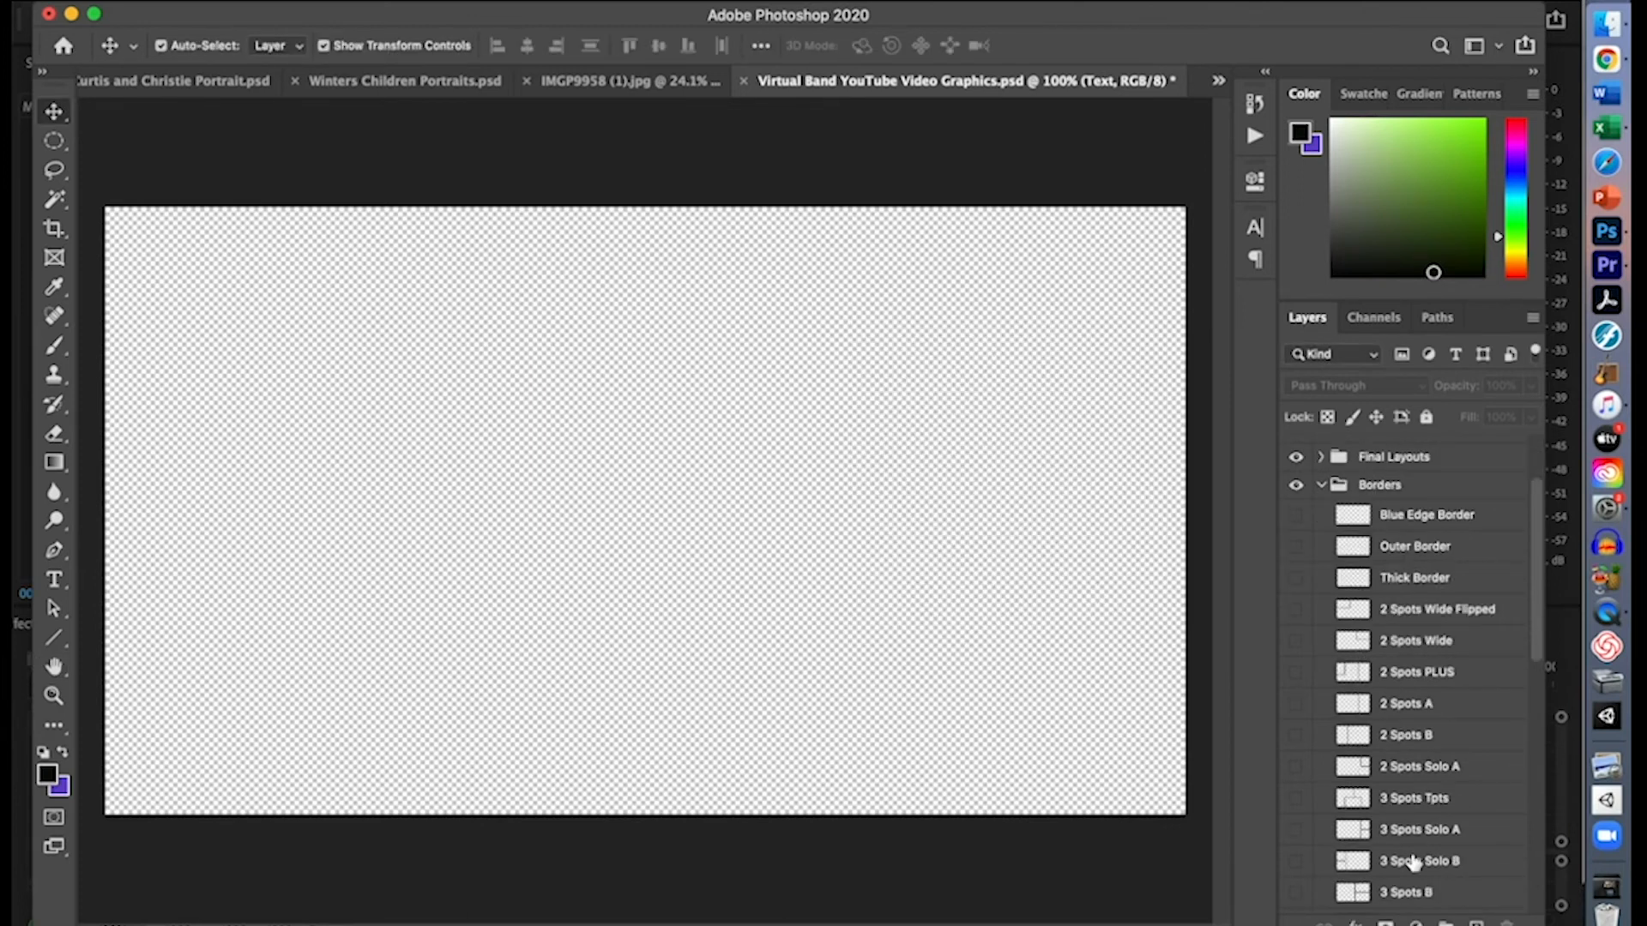
scroll(1427, 804, down, 2)
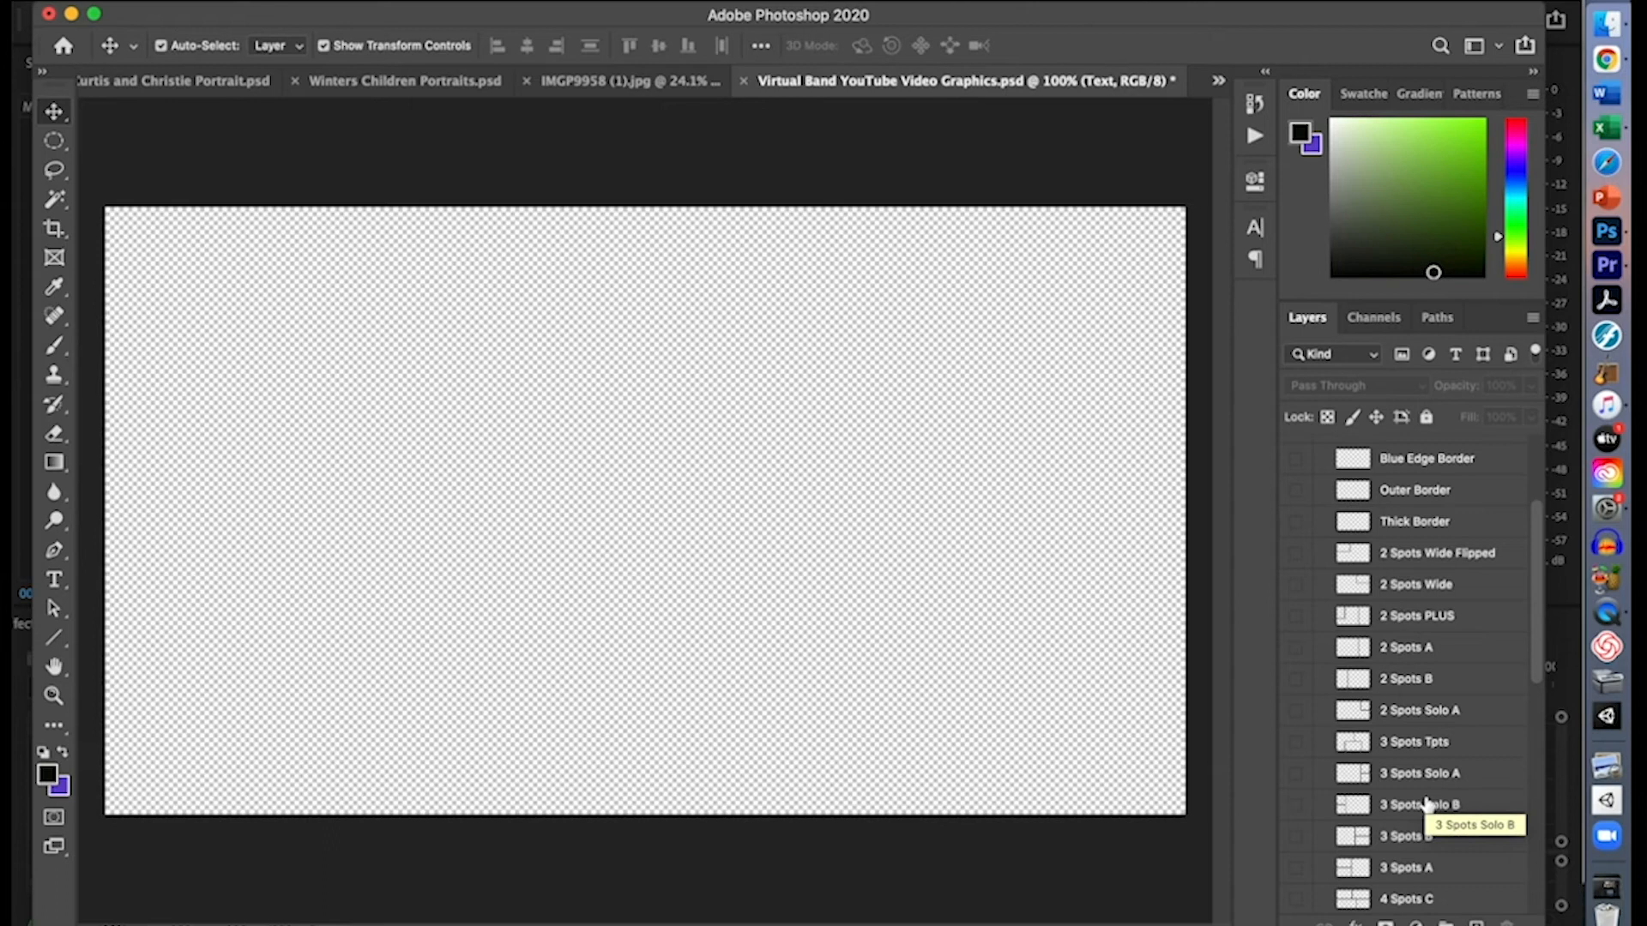
click(1296, 804)
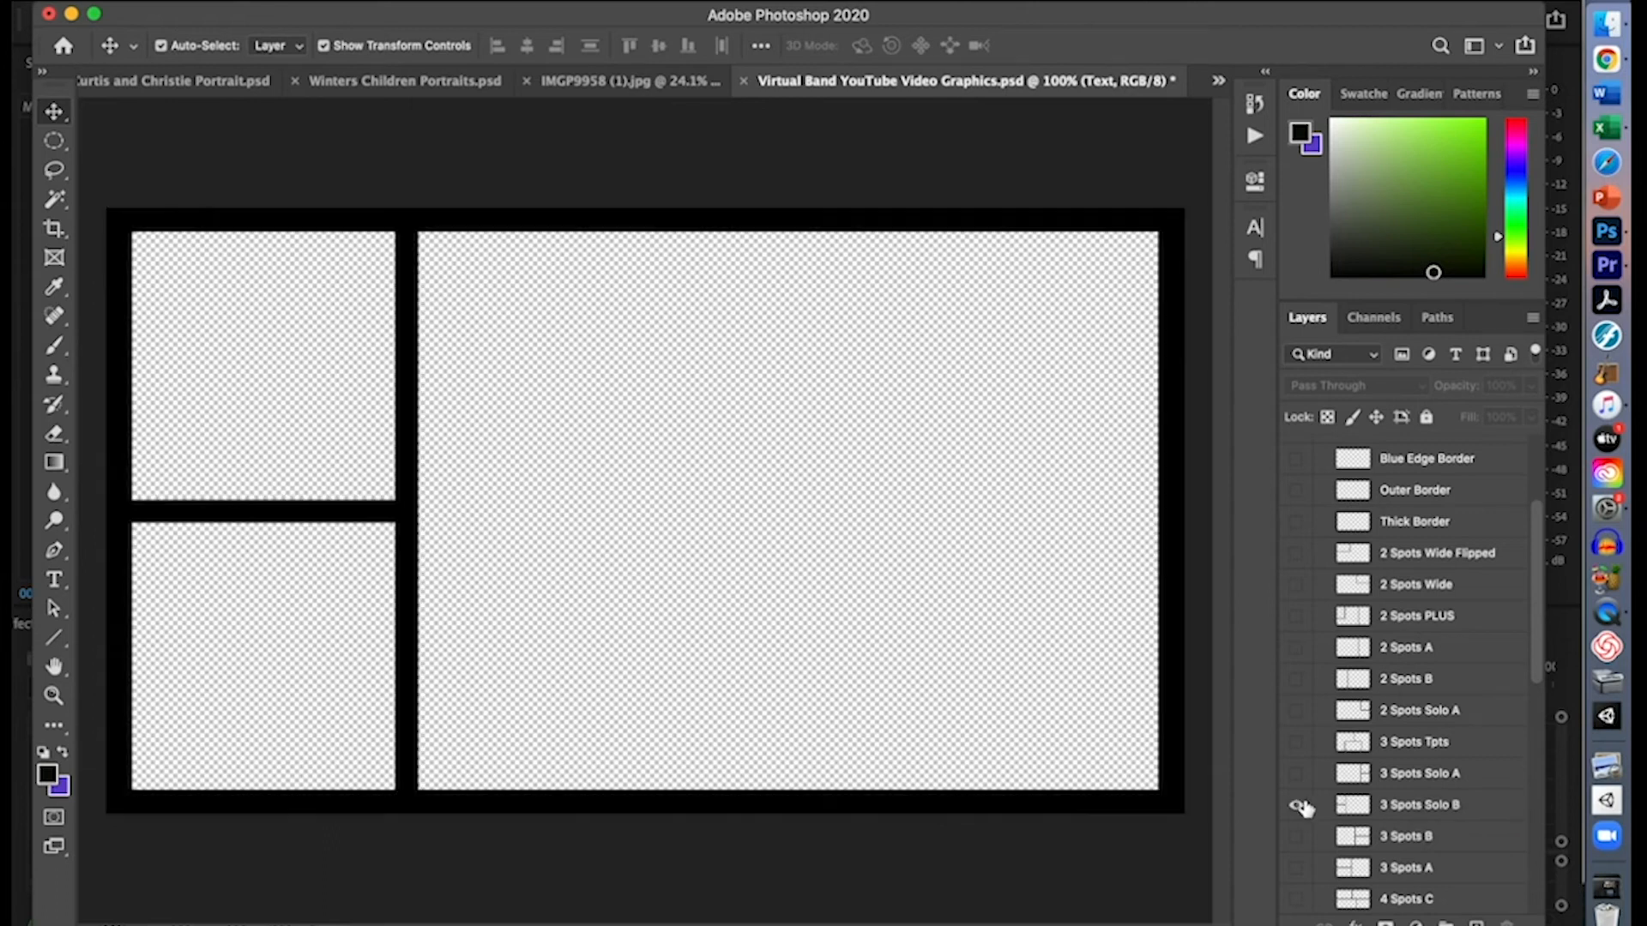
Hide the 3 Spots Solo B layer, preview the 4 Spots D and 4 Spots B frames, and collapse the Borders group
scroll(1296, 600, down, 4)
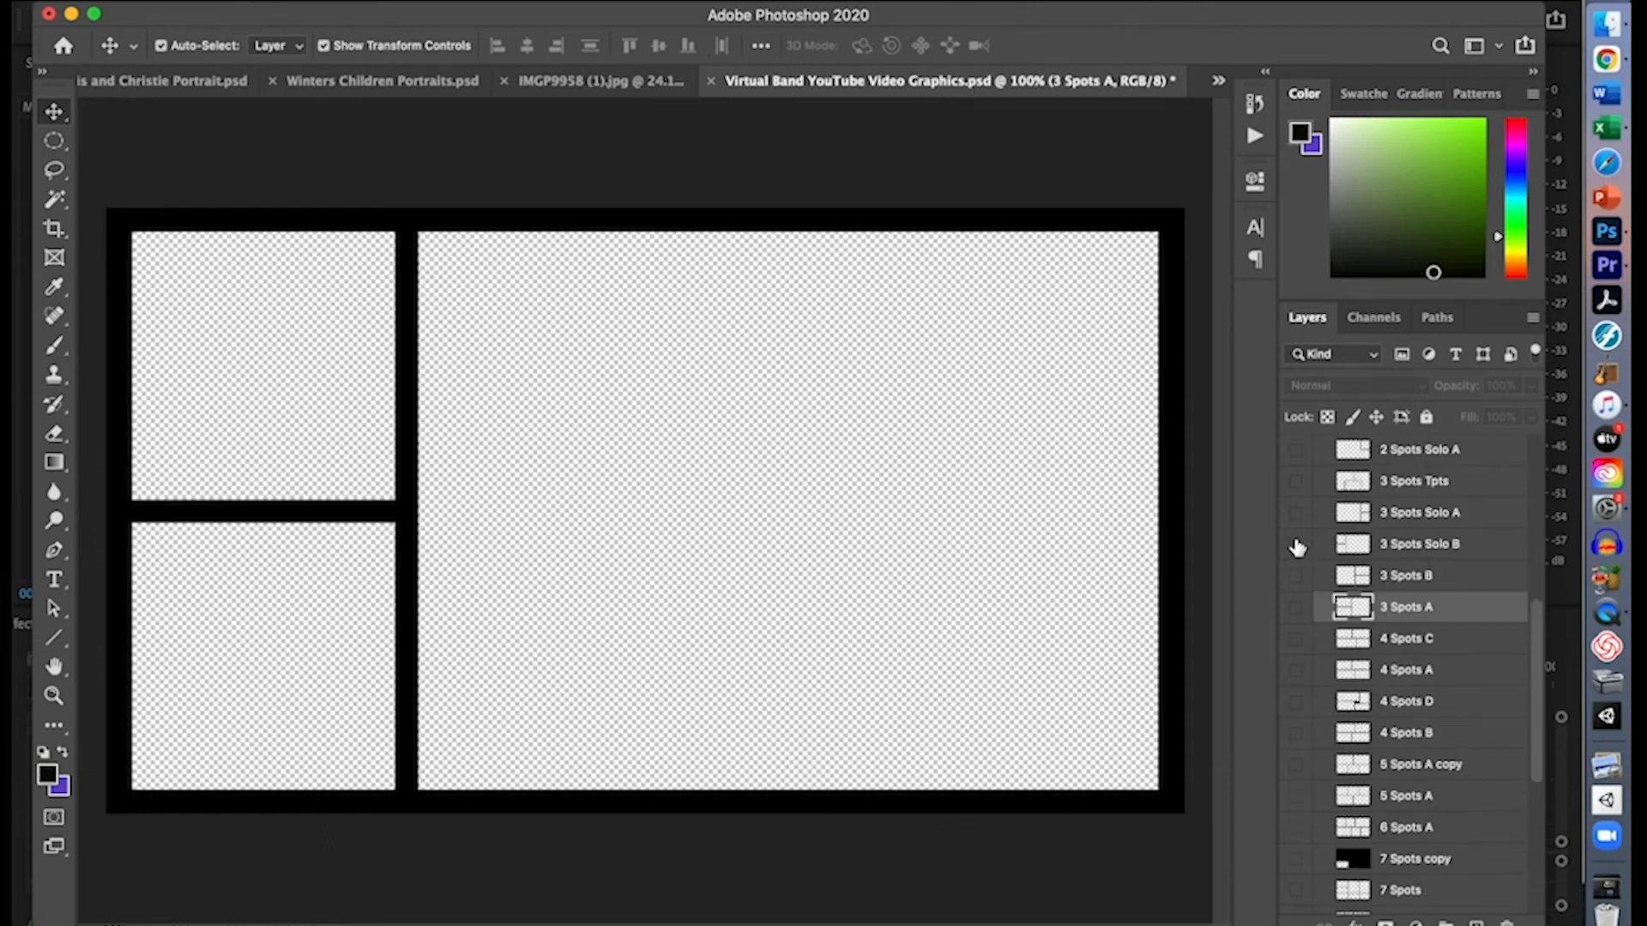
click(1295, 544)
click(1293, 701)
click(1295, 701)
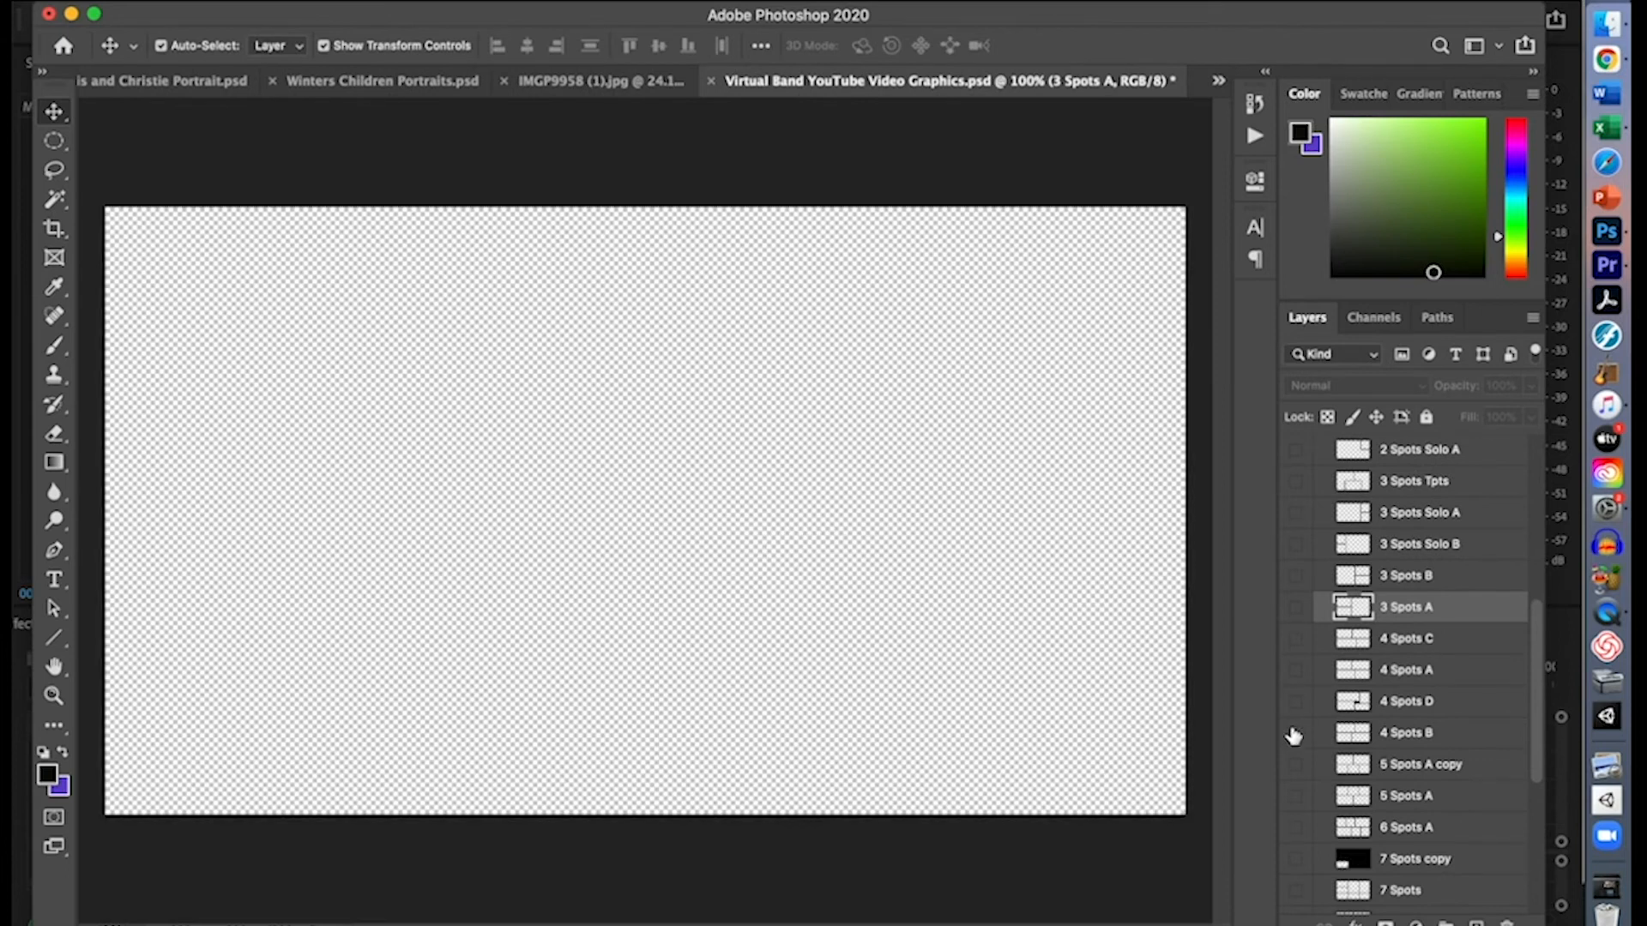
click(1293, 733)
click(1295, 735)
click(1389, 581)
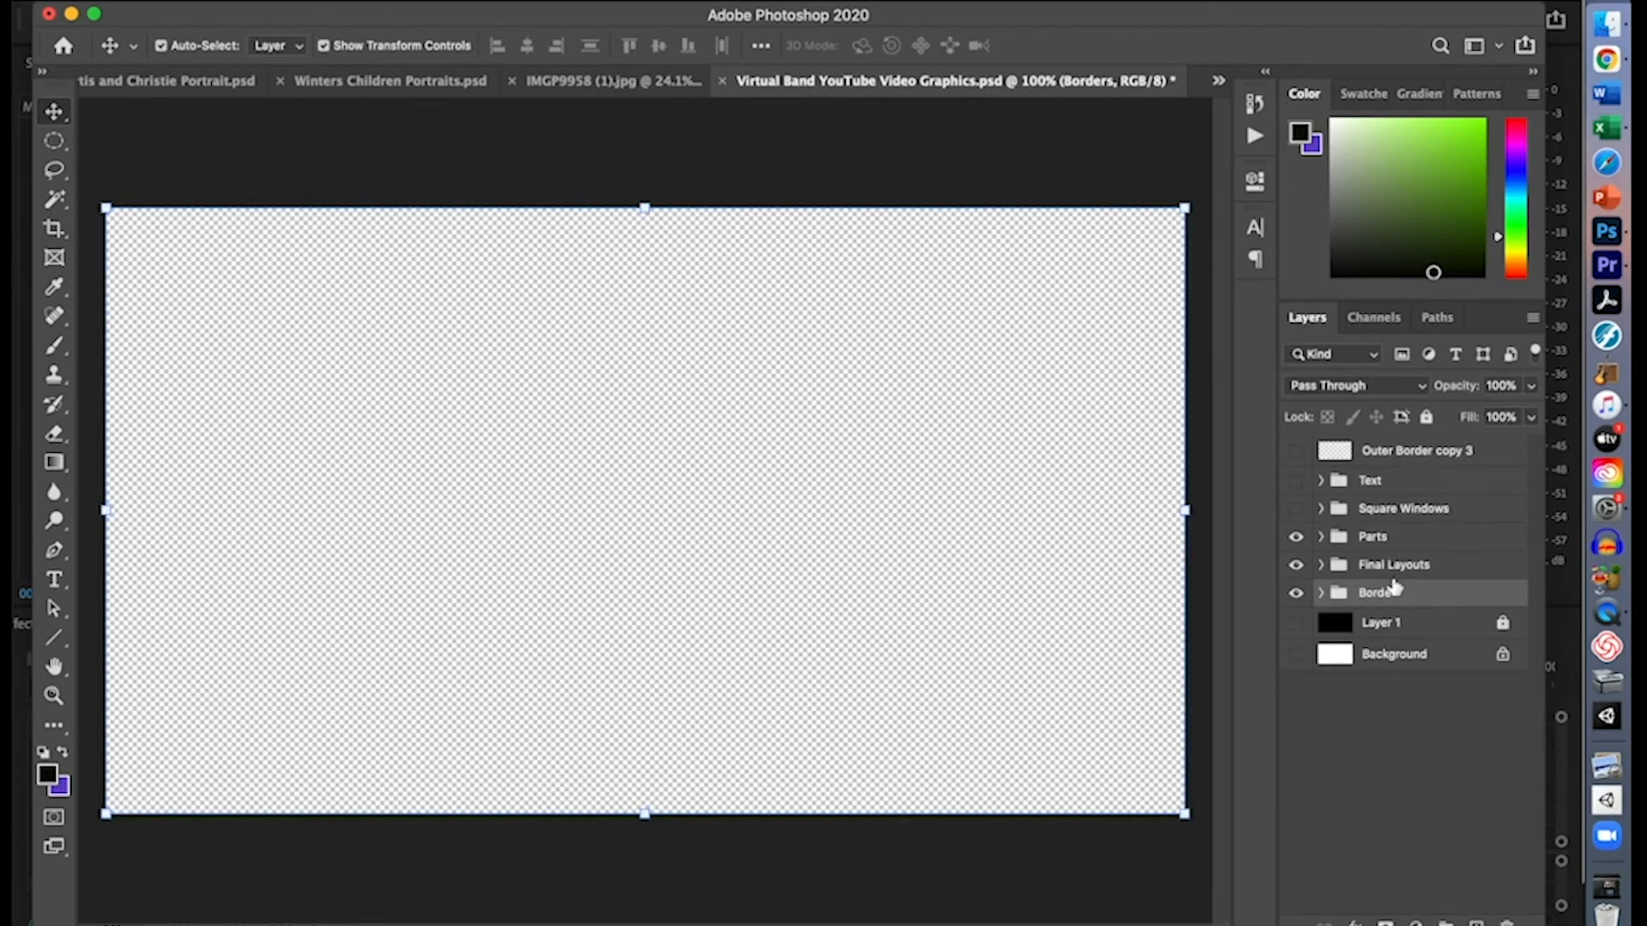
Add the text "You'll Be In My Heart" on a new layer above the Parts group and show the black Layer 1 behind it
click(1391, 538)
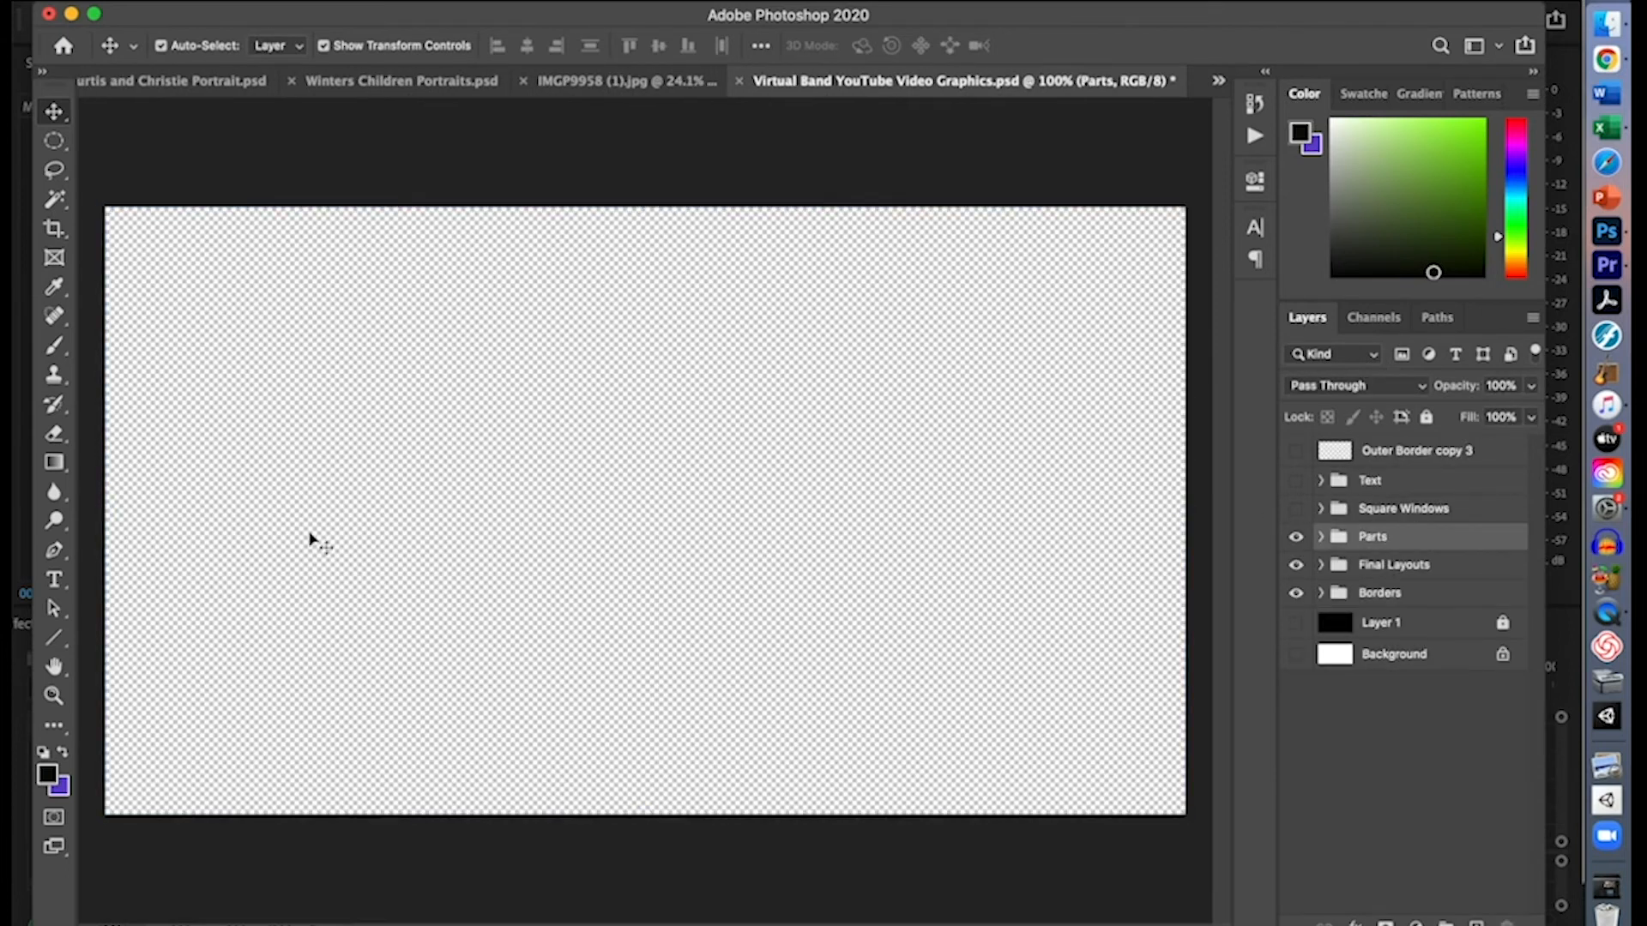
click(56, 582)
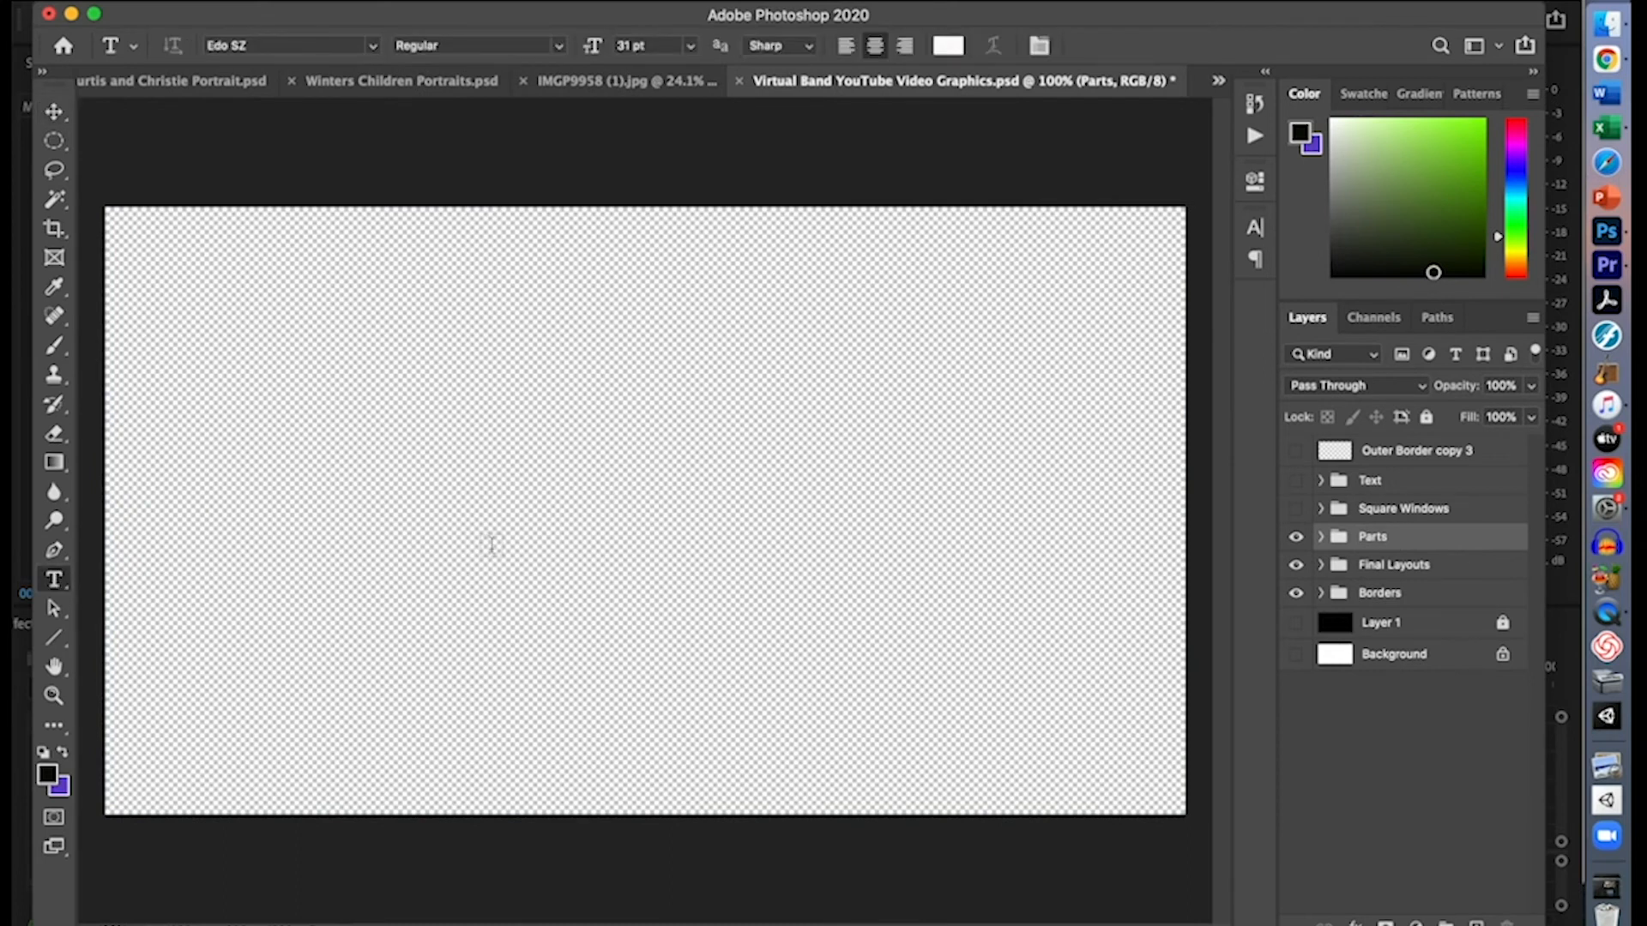
click(606, 513)
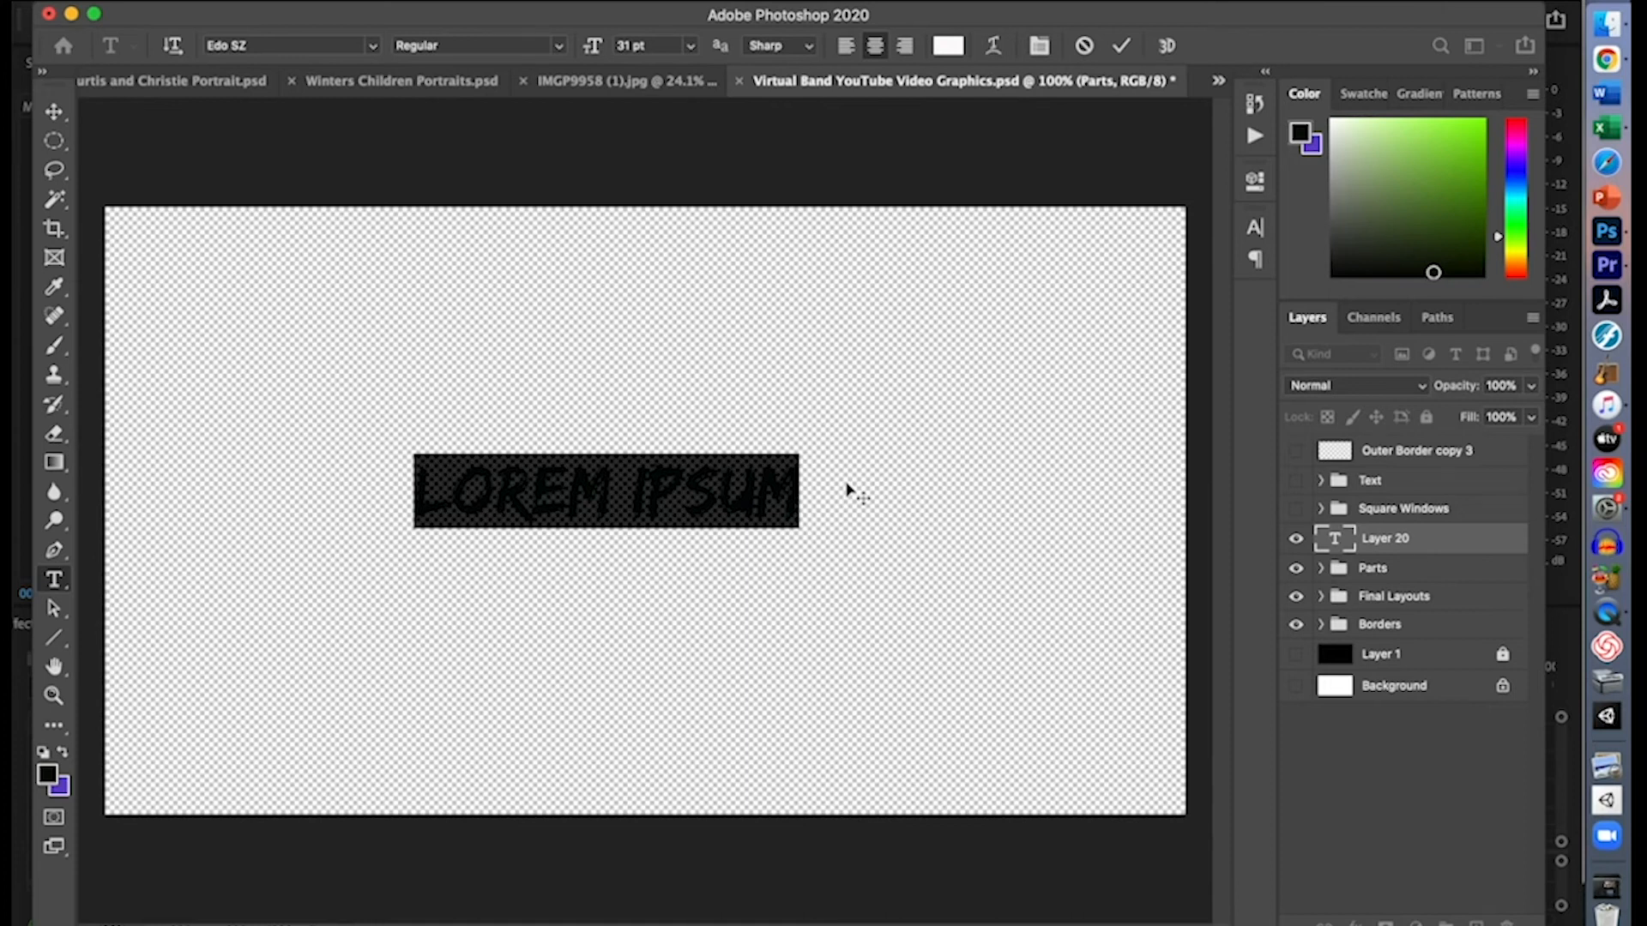
text(YOU')
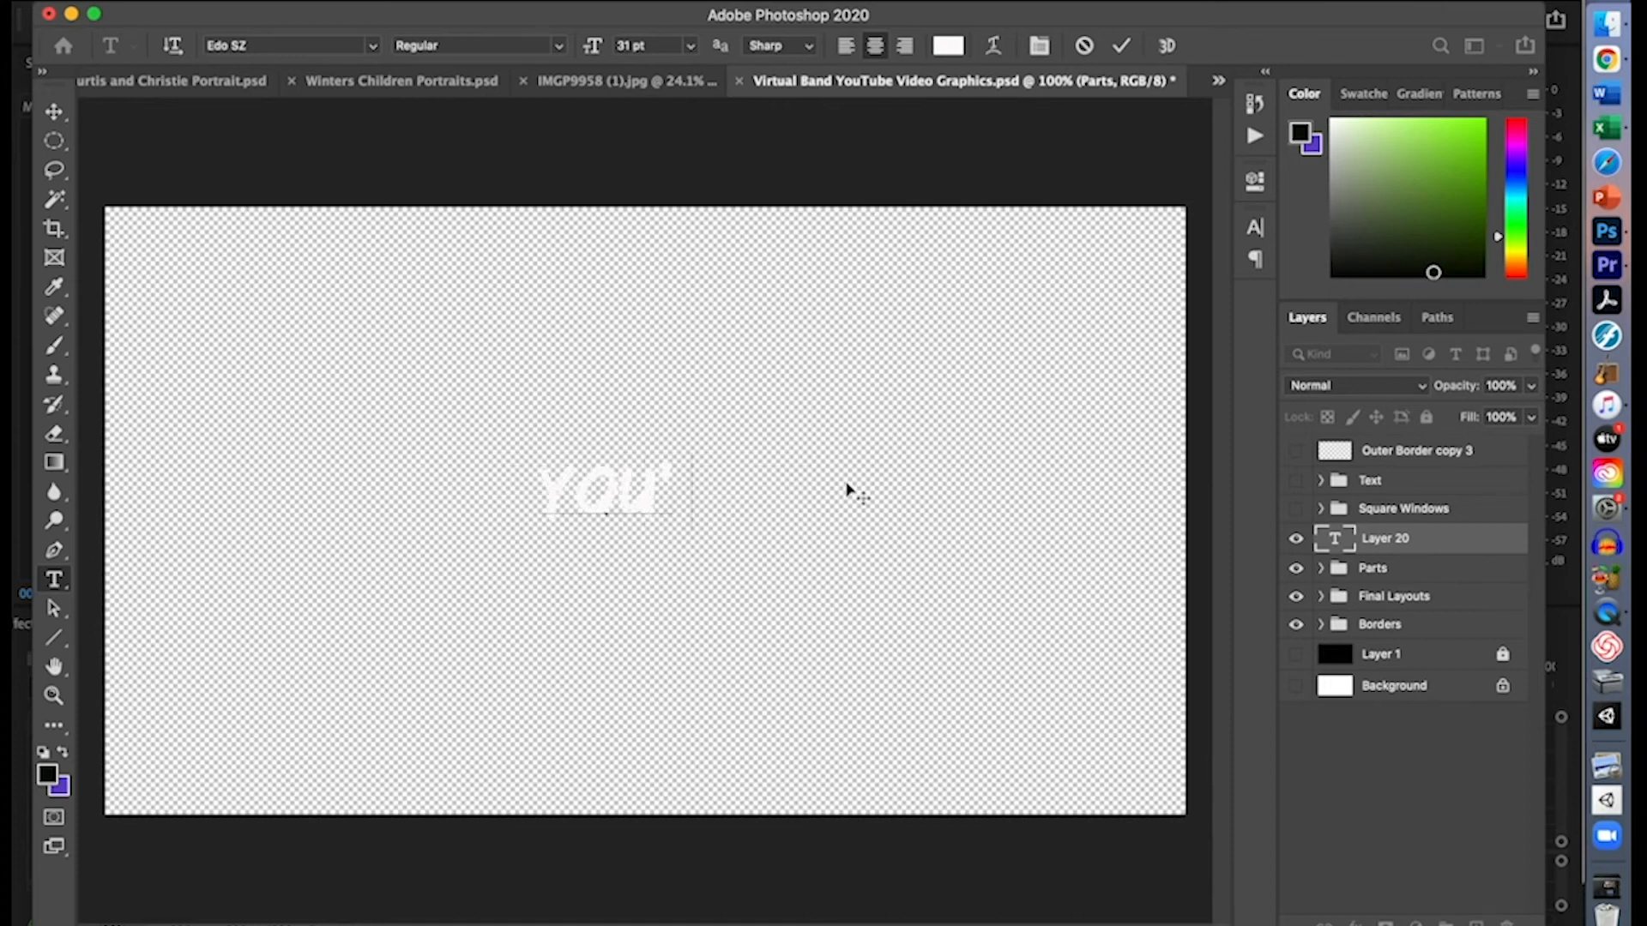
text(LL BE IN)
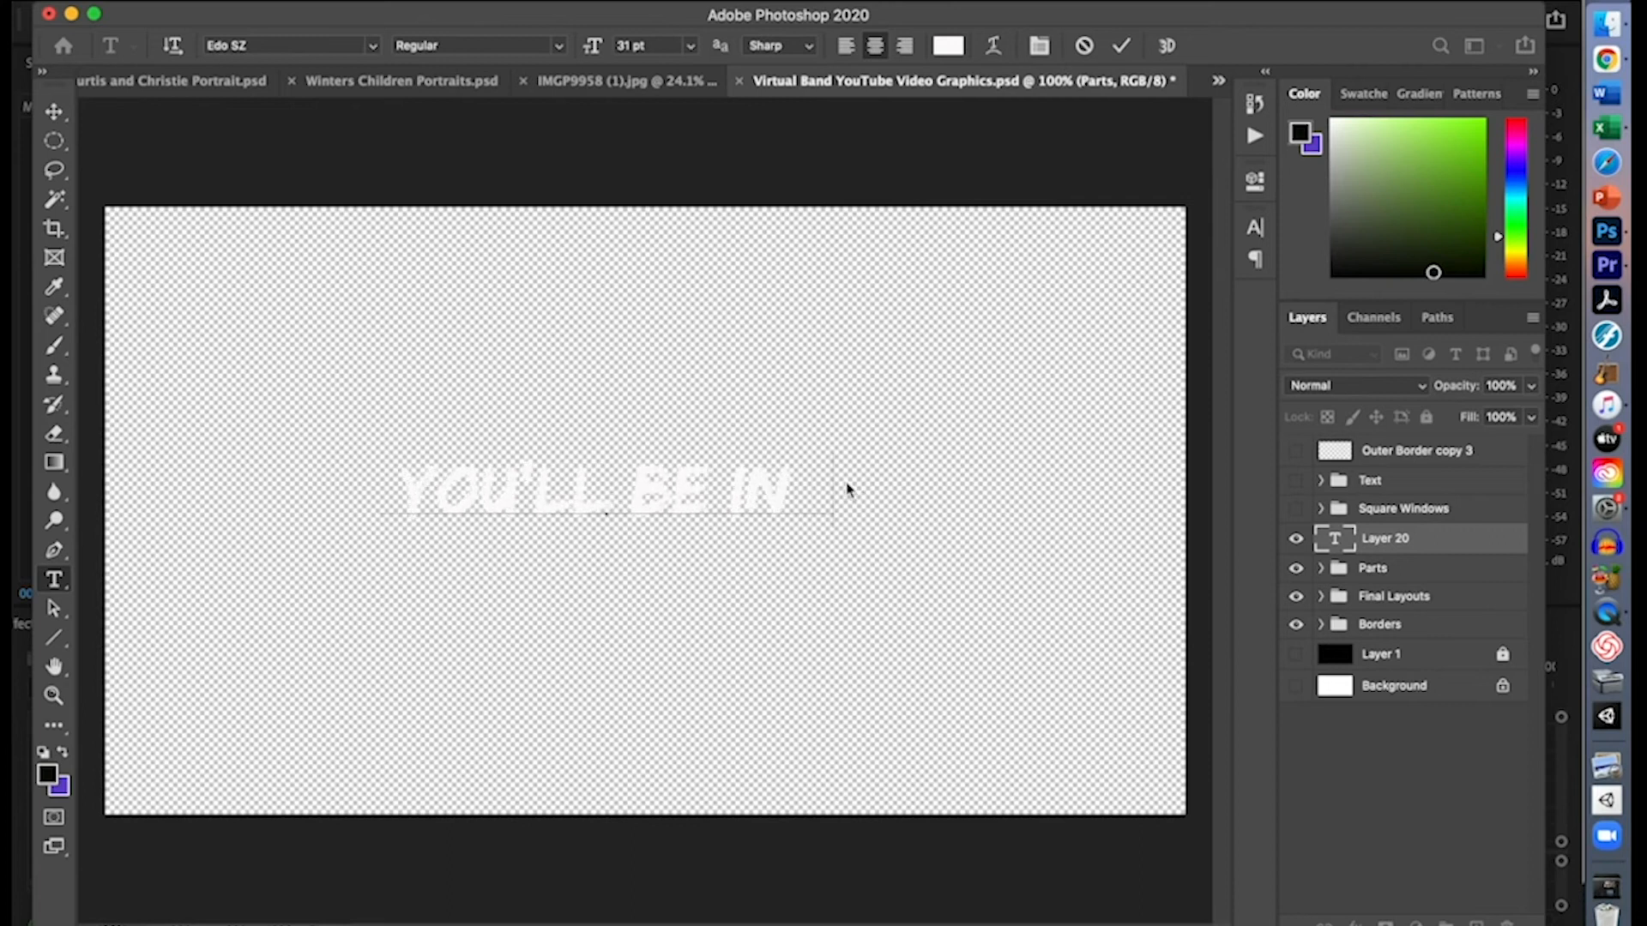
text( MY HEART)
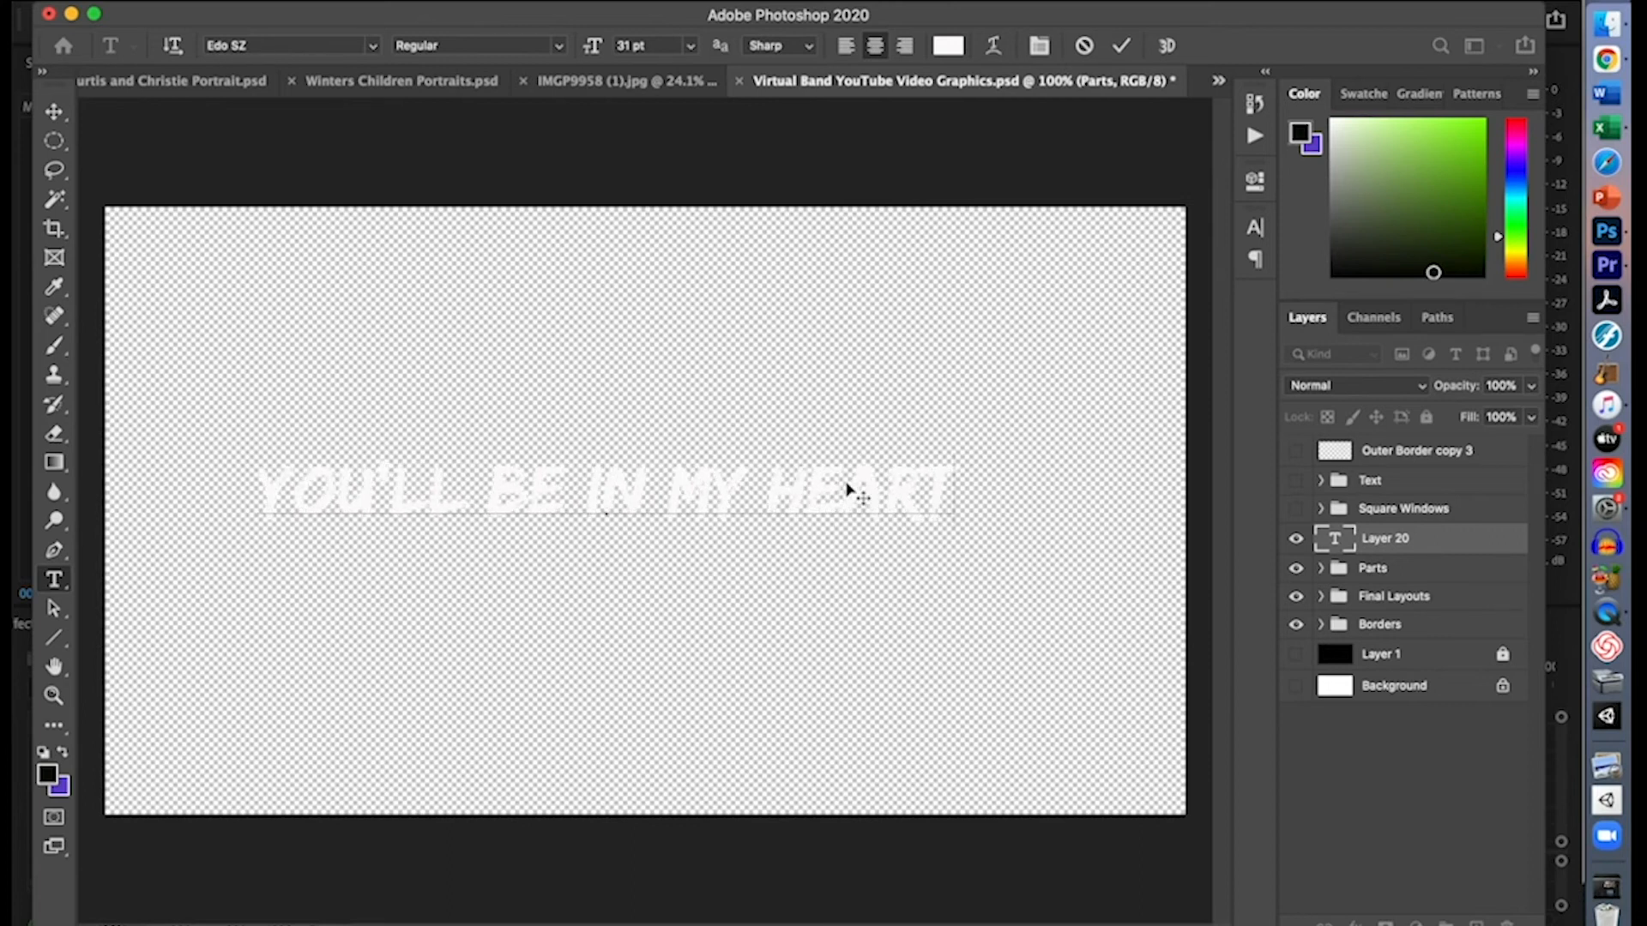
click(1296, 656)
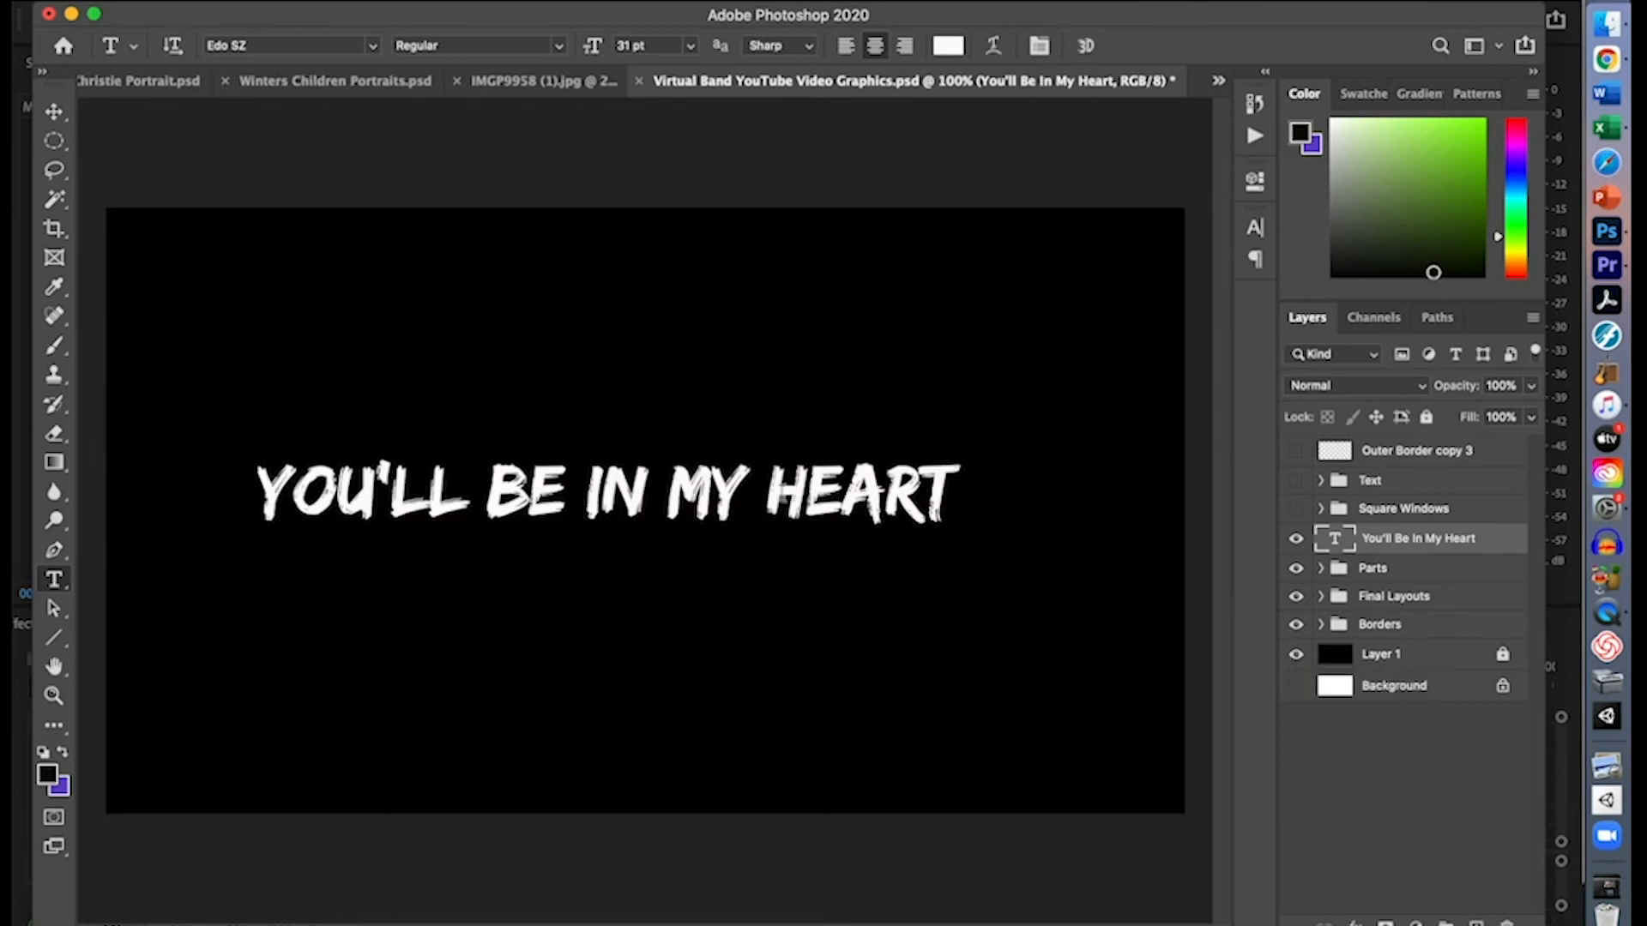
Set the font size of the whole "You'll Be In My Heart" title to 41 pt
click(712, 491)
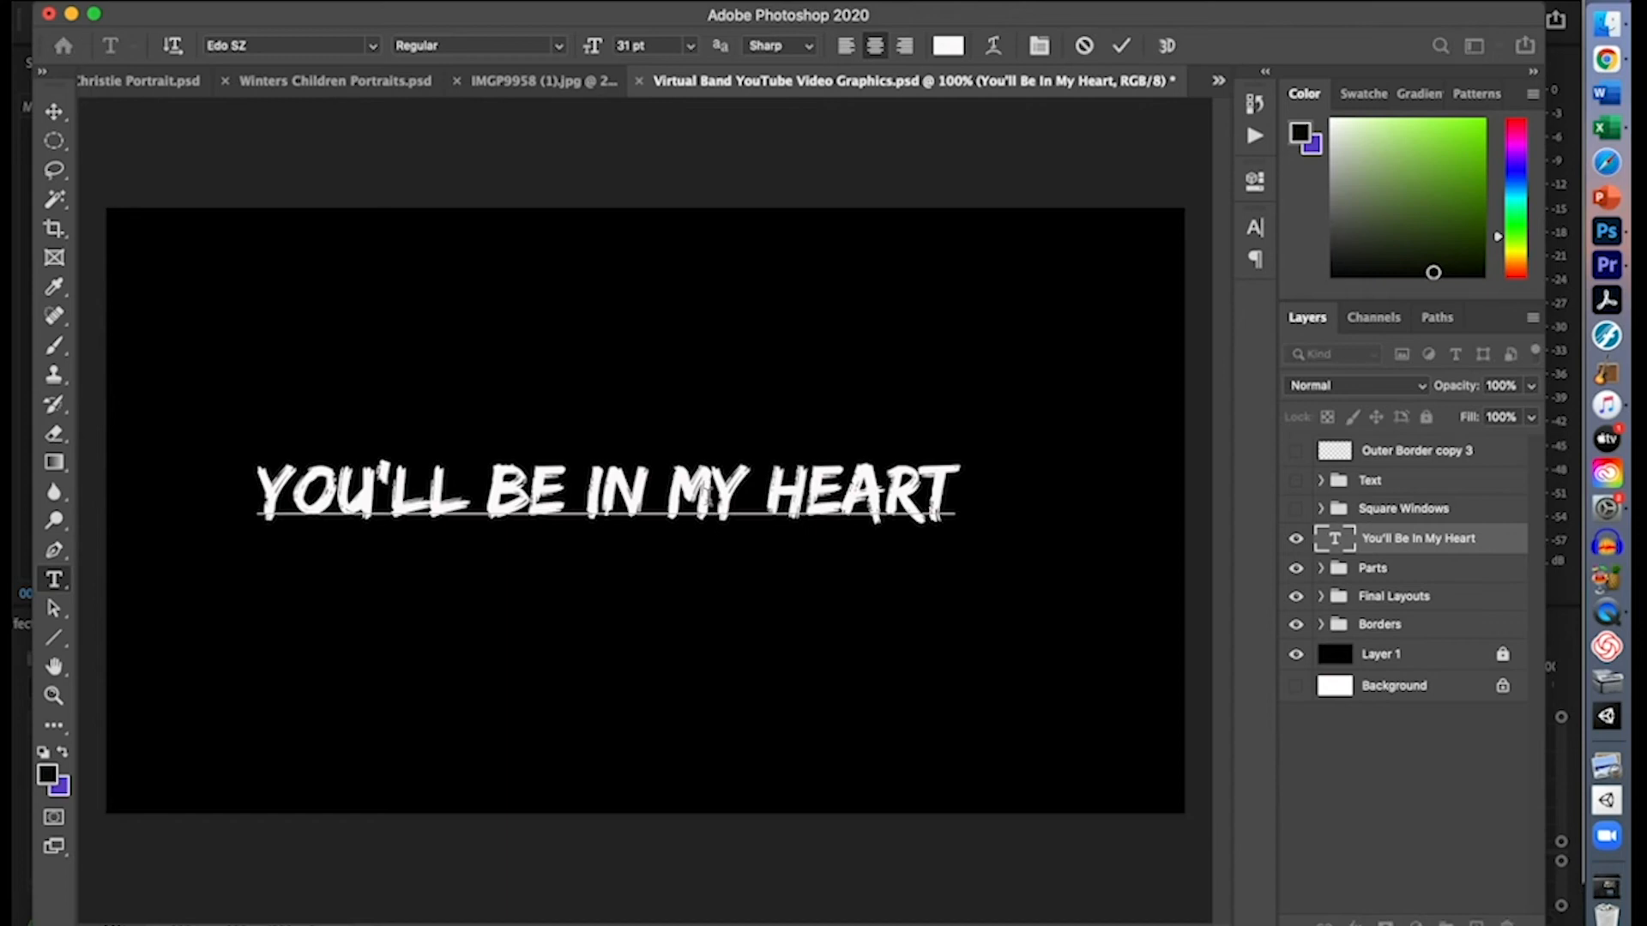
key(super+a)
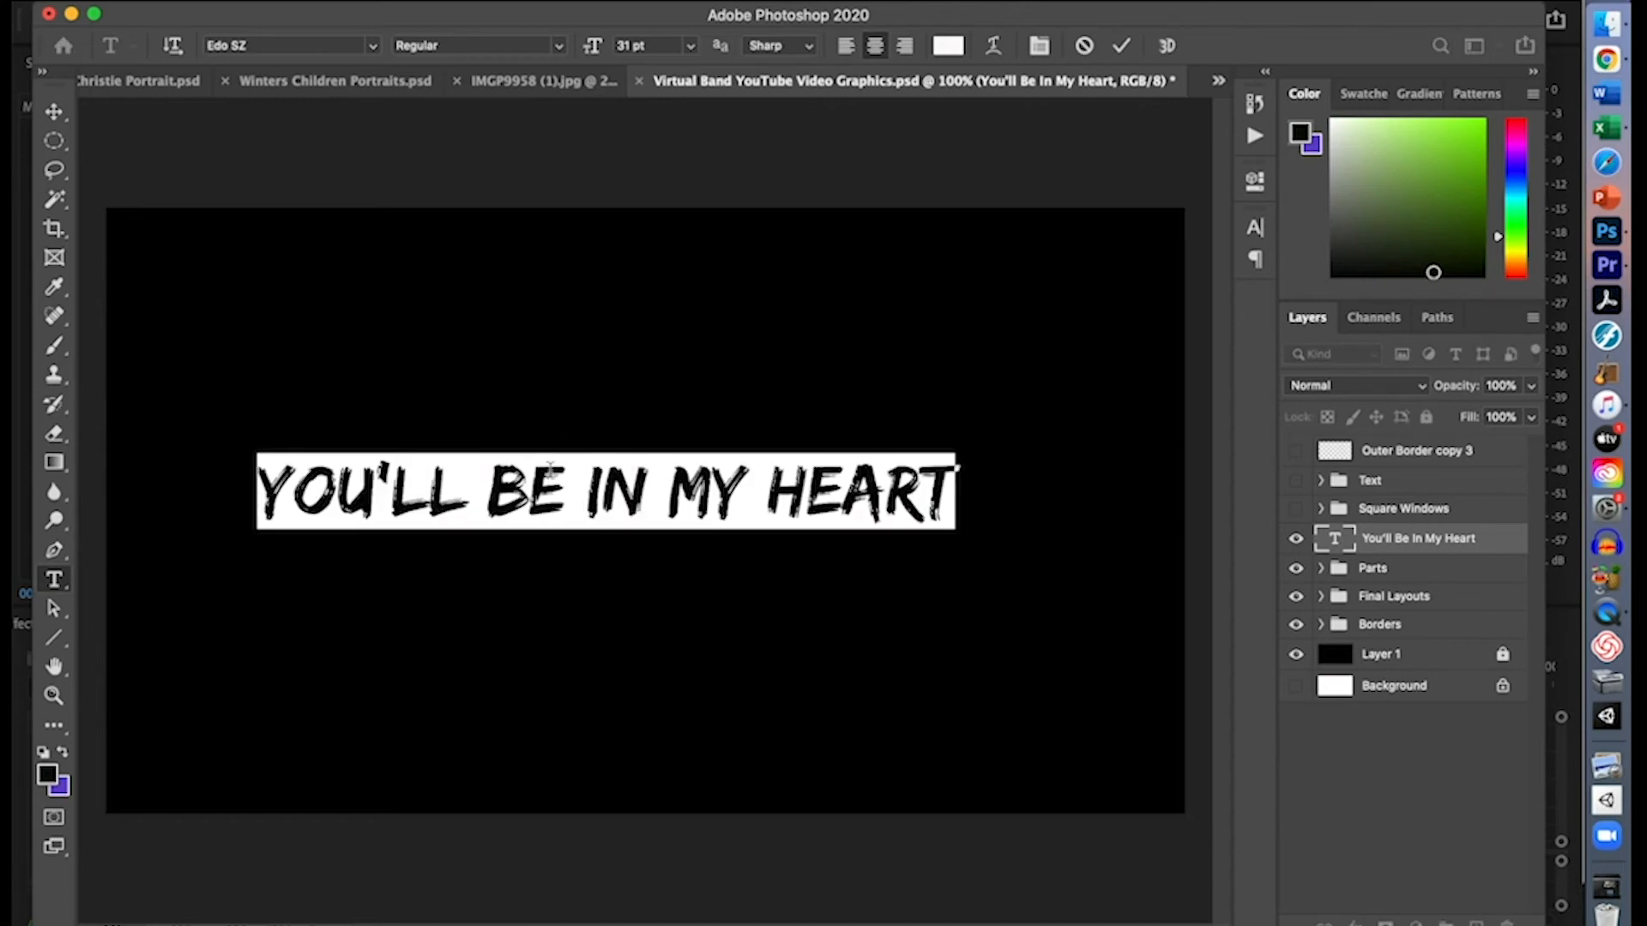
click(691, 46)
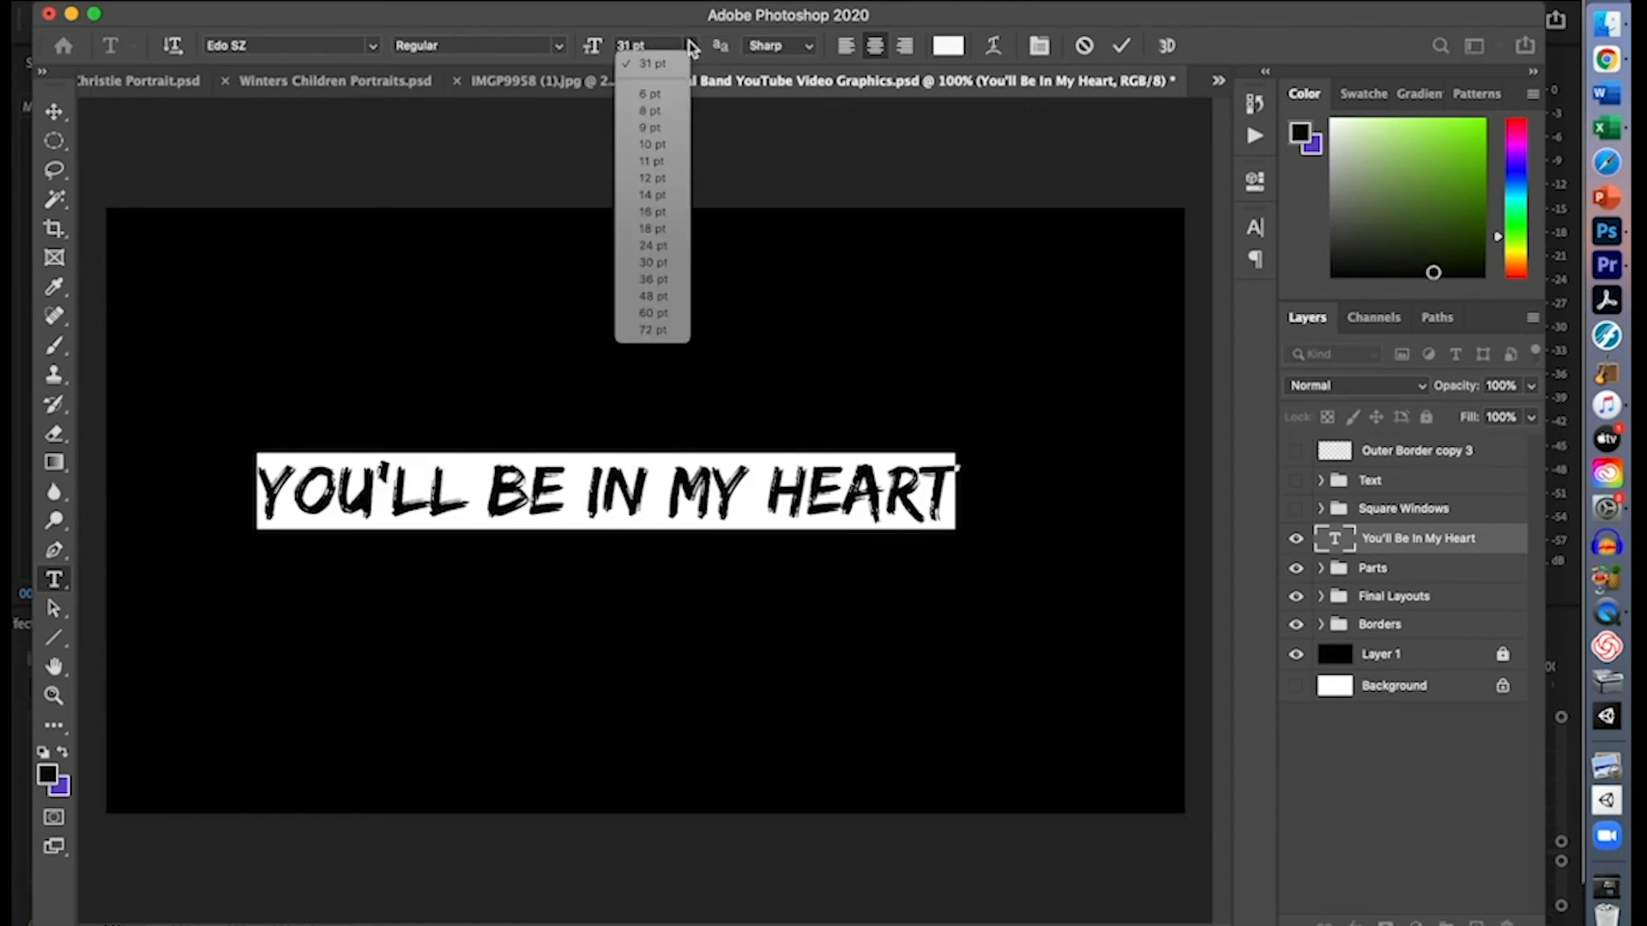
click(662, 279)
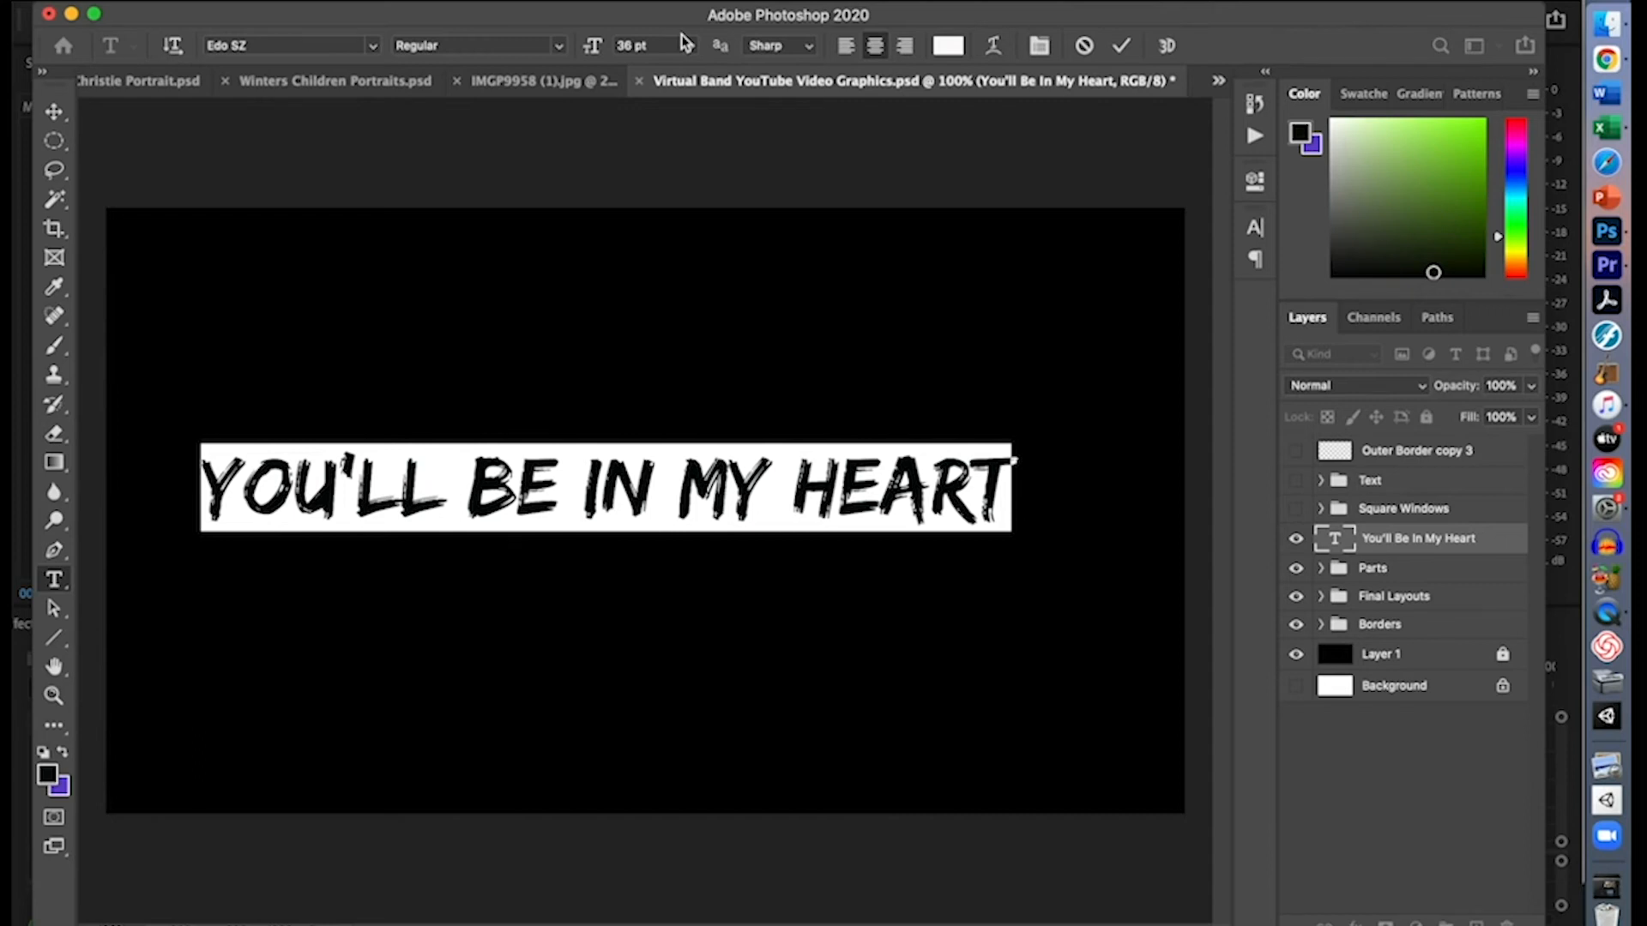
key(super)
scroll(684, 42, down, 5)
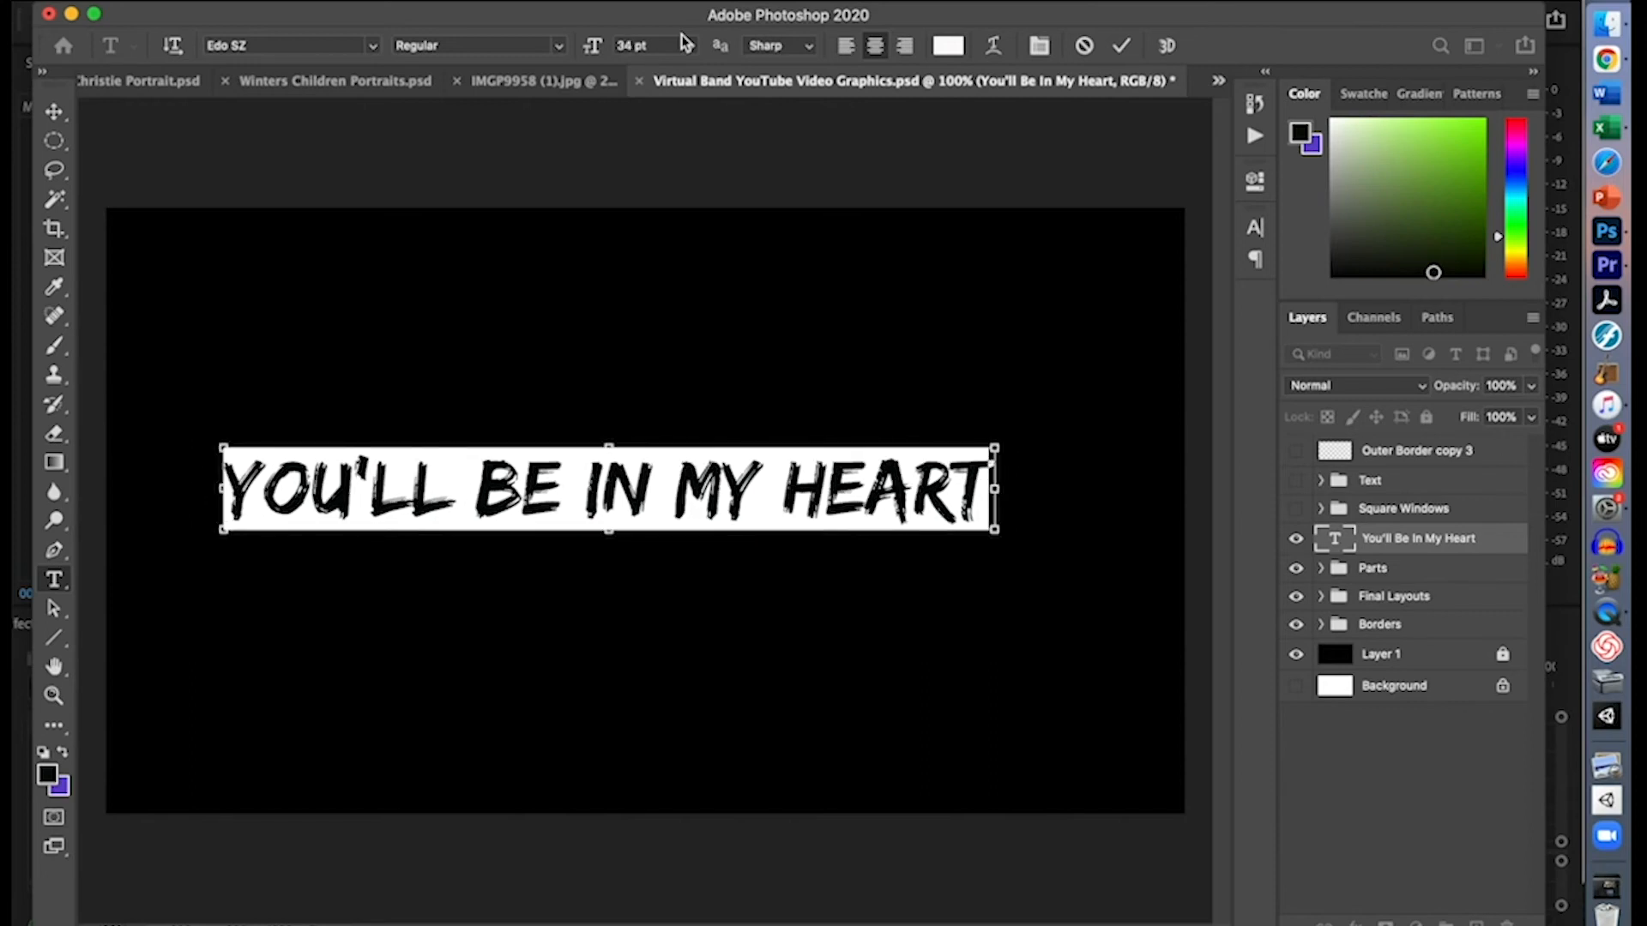
scroll(684, 43, up, 4)
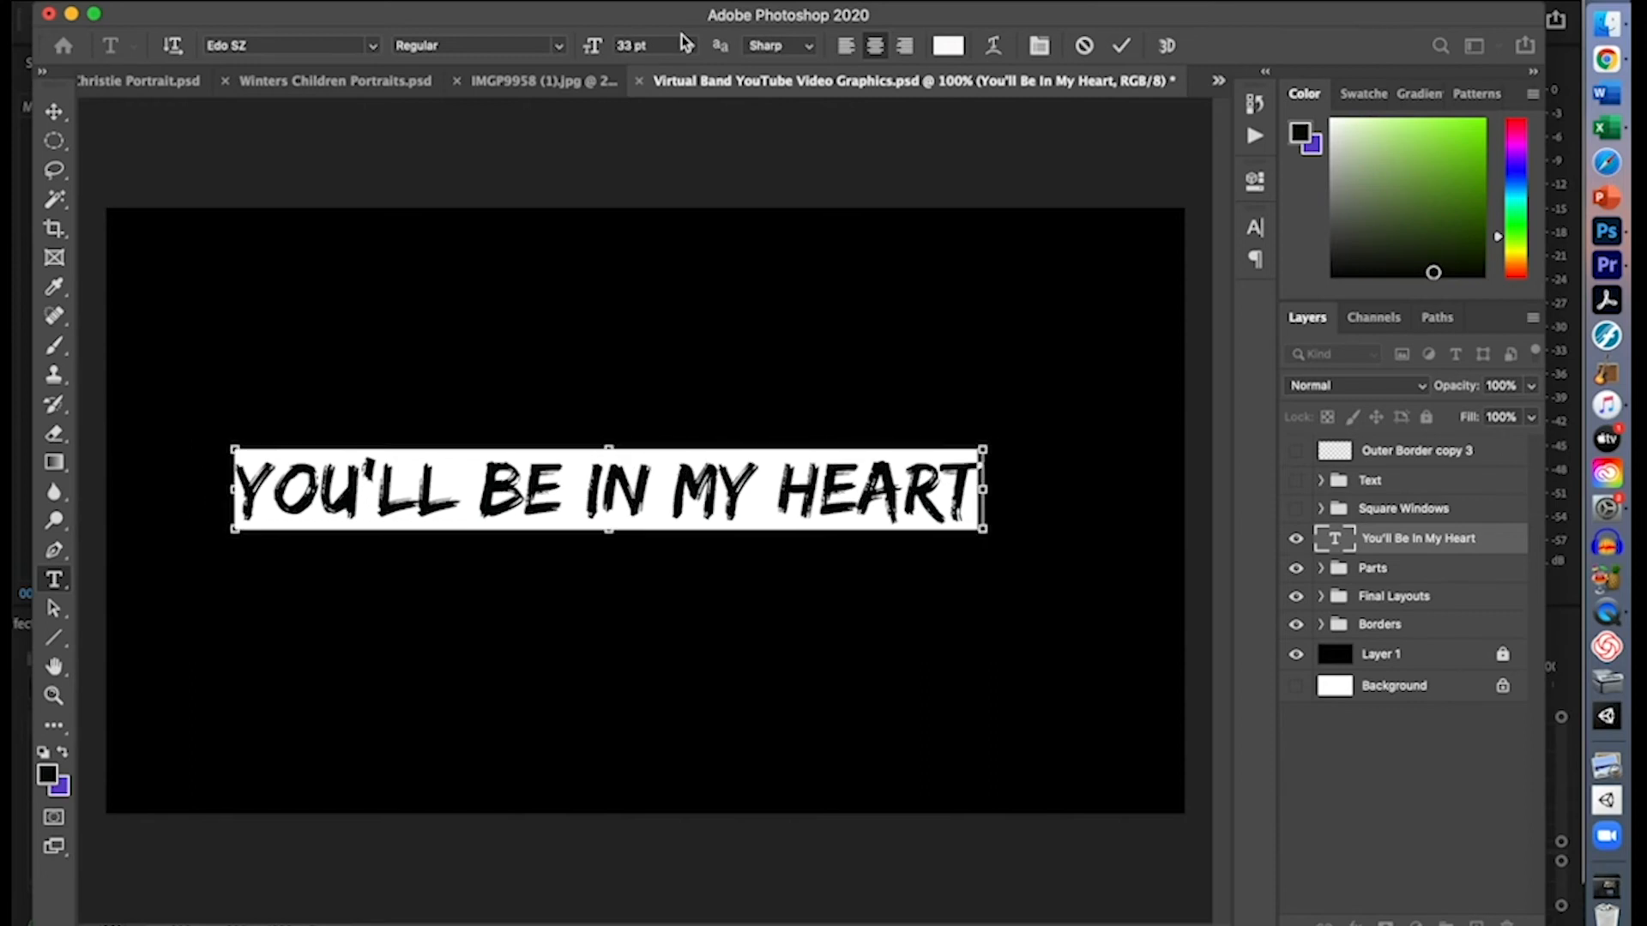
scroll(683, 43, up, 6)
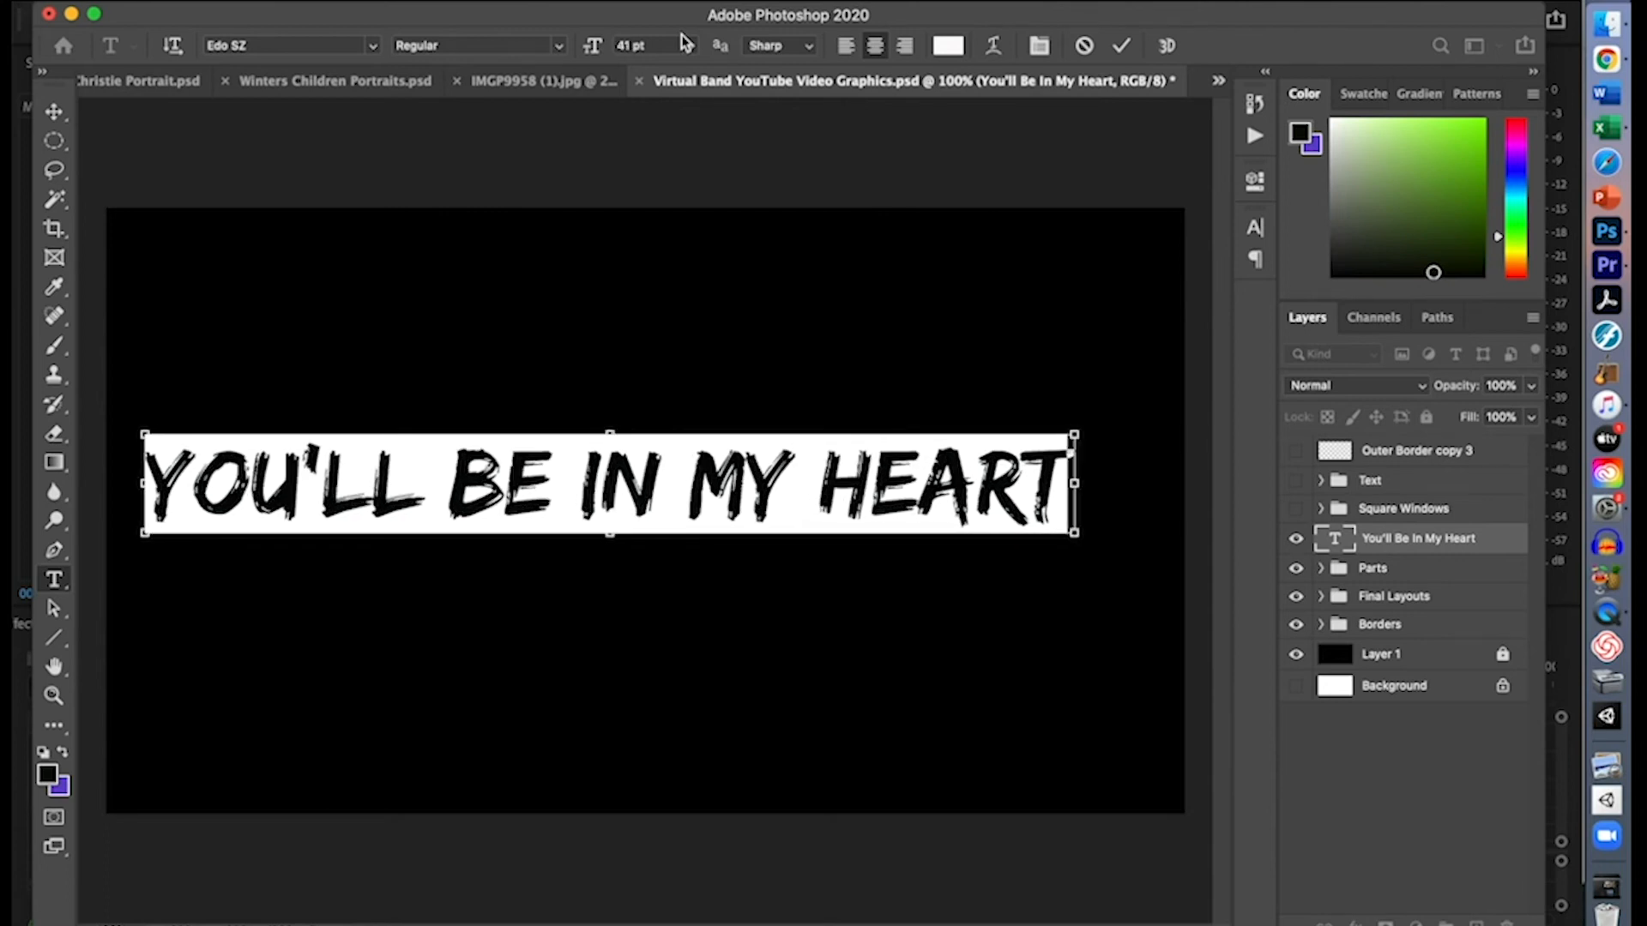
Try the Arial and Arial Black fonts on the title text and return it to Edo SZ
click(374, 47)
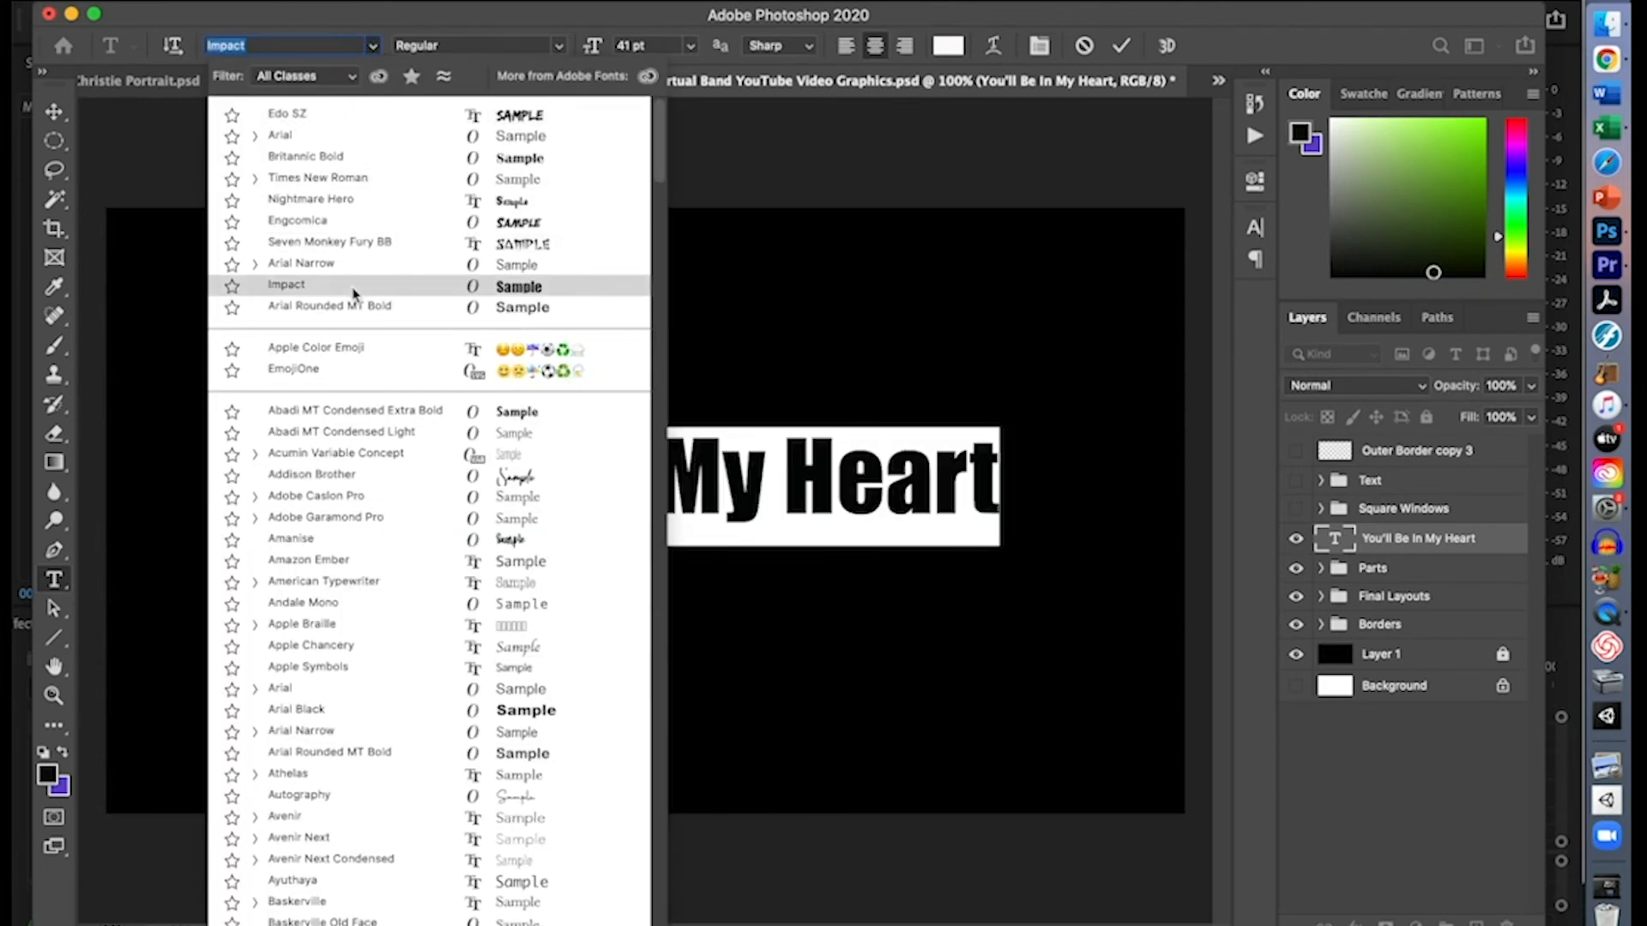
click(346, 695)
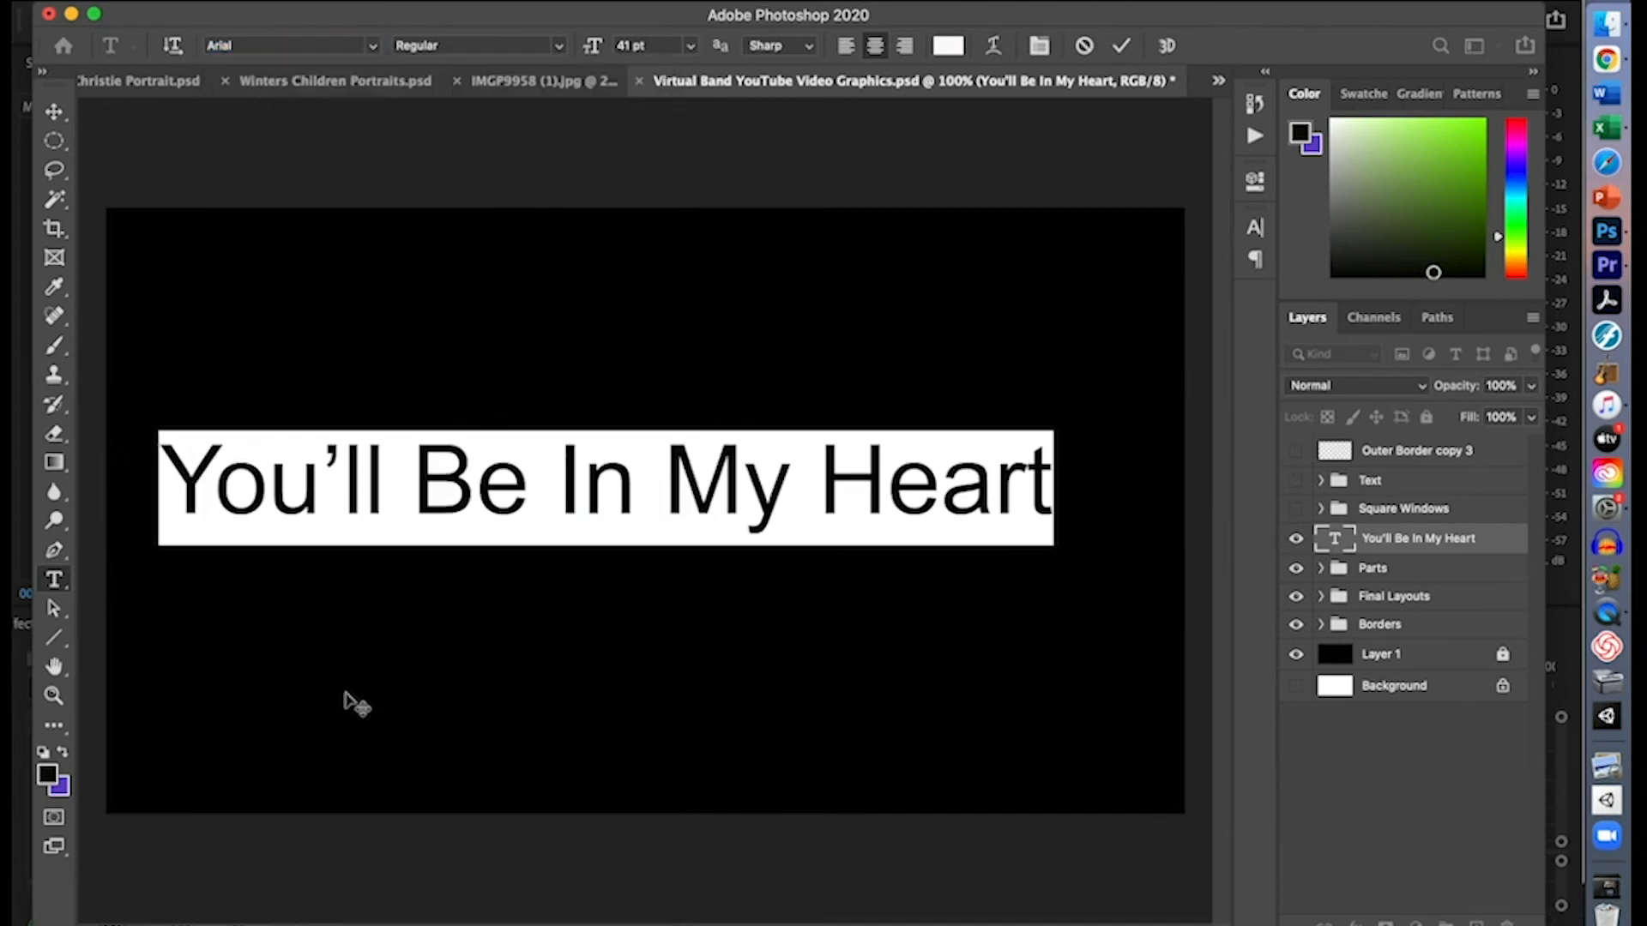
click(373, 46)
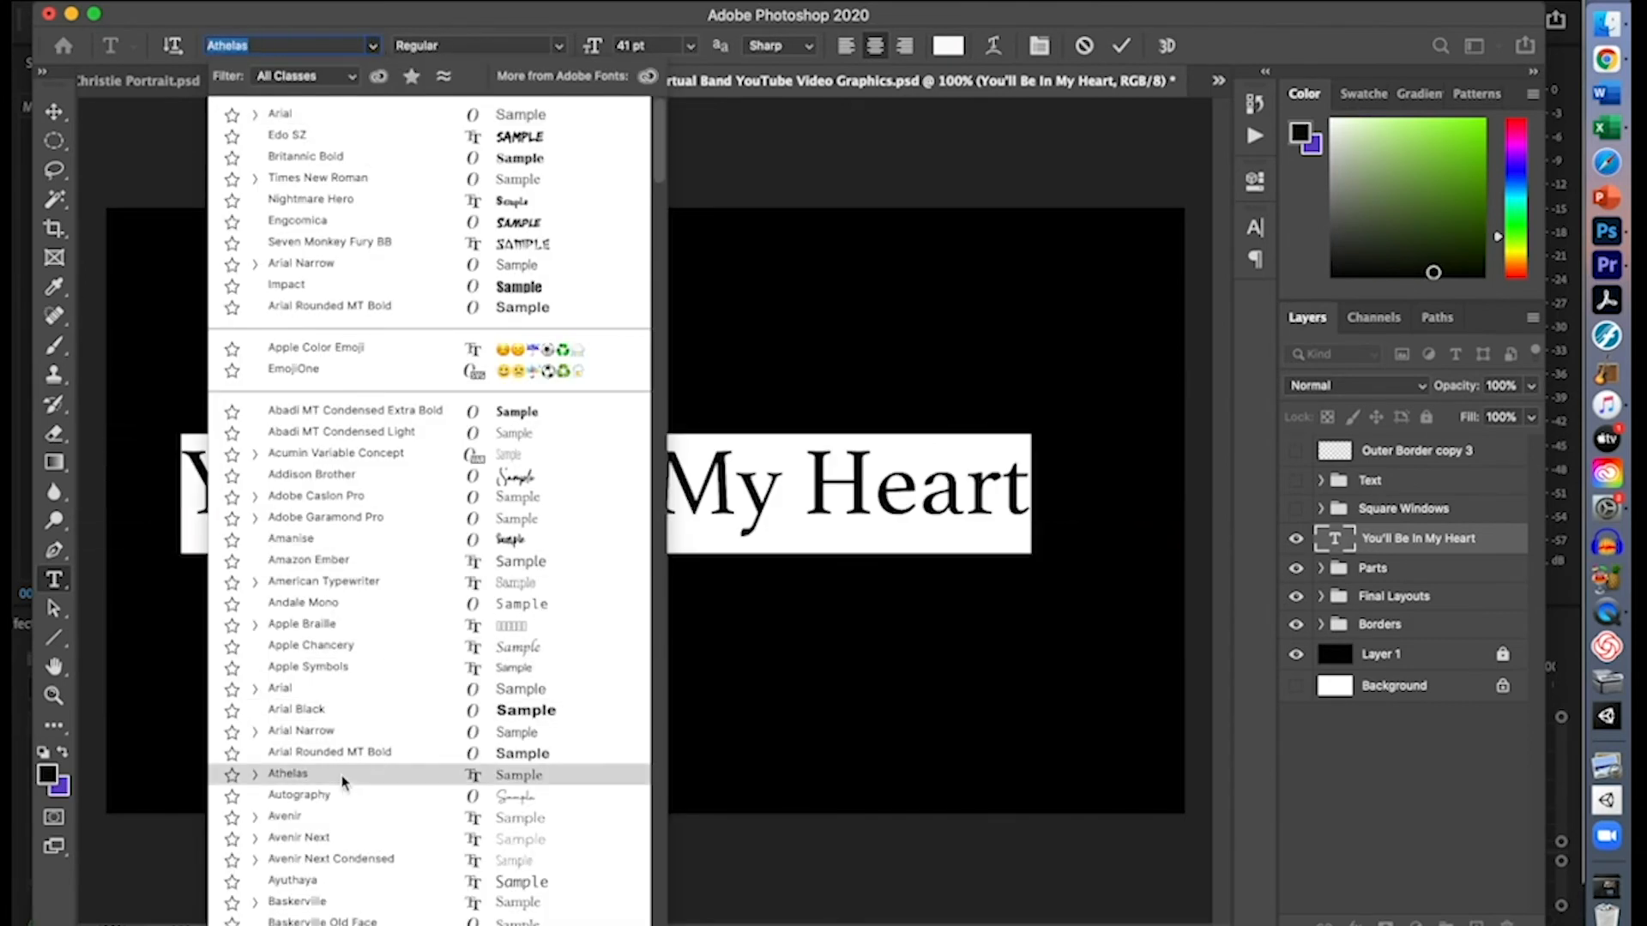
click(343, 712)
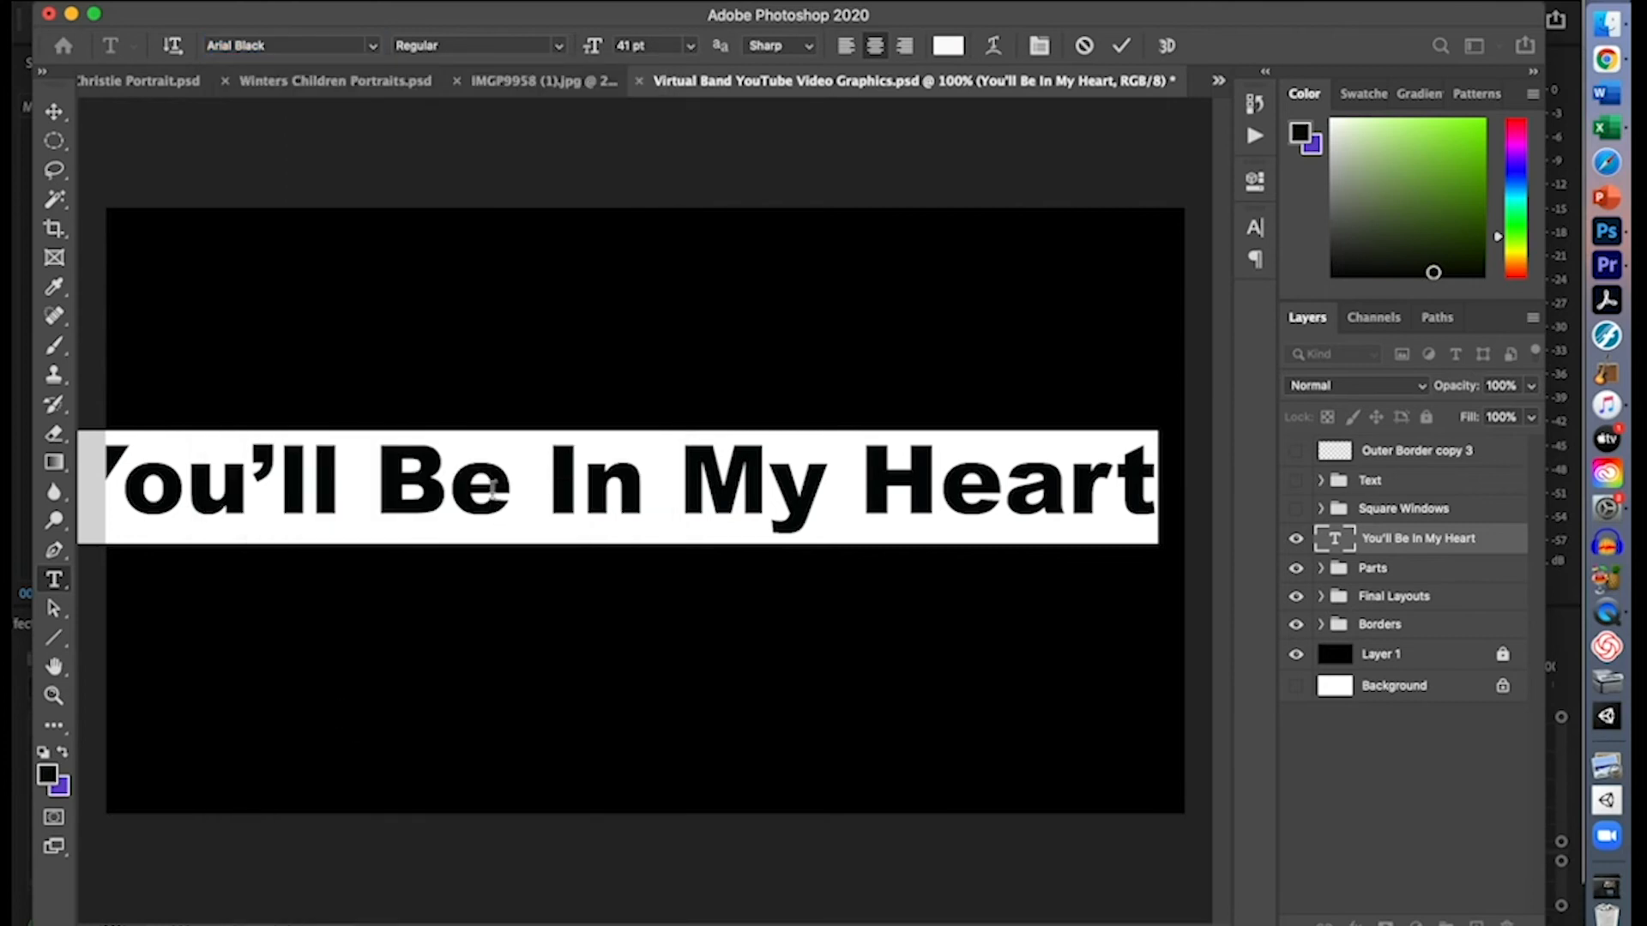
click(370, 47)
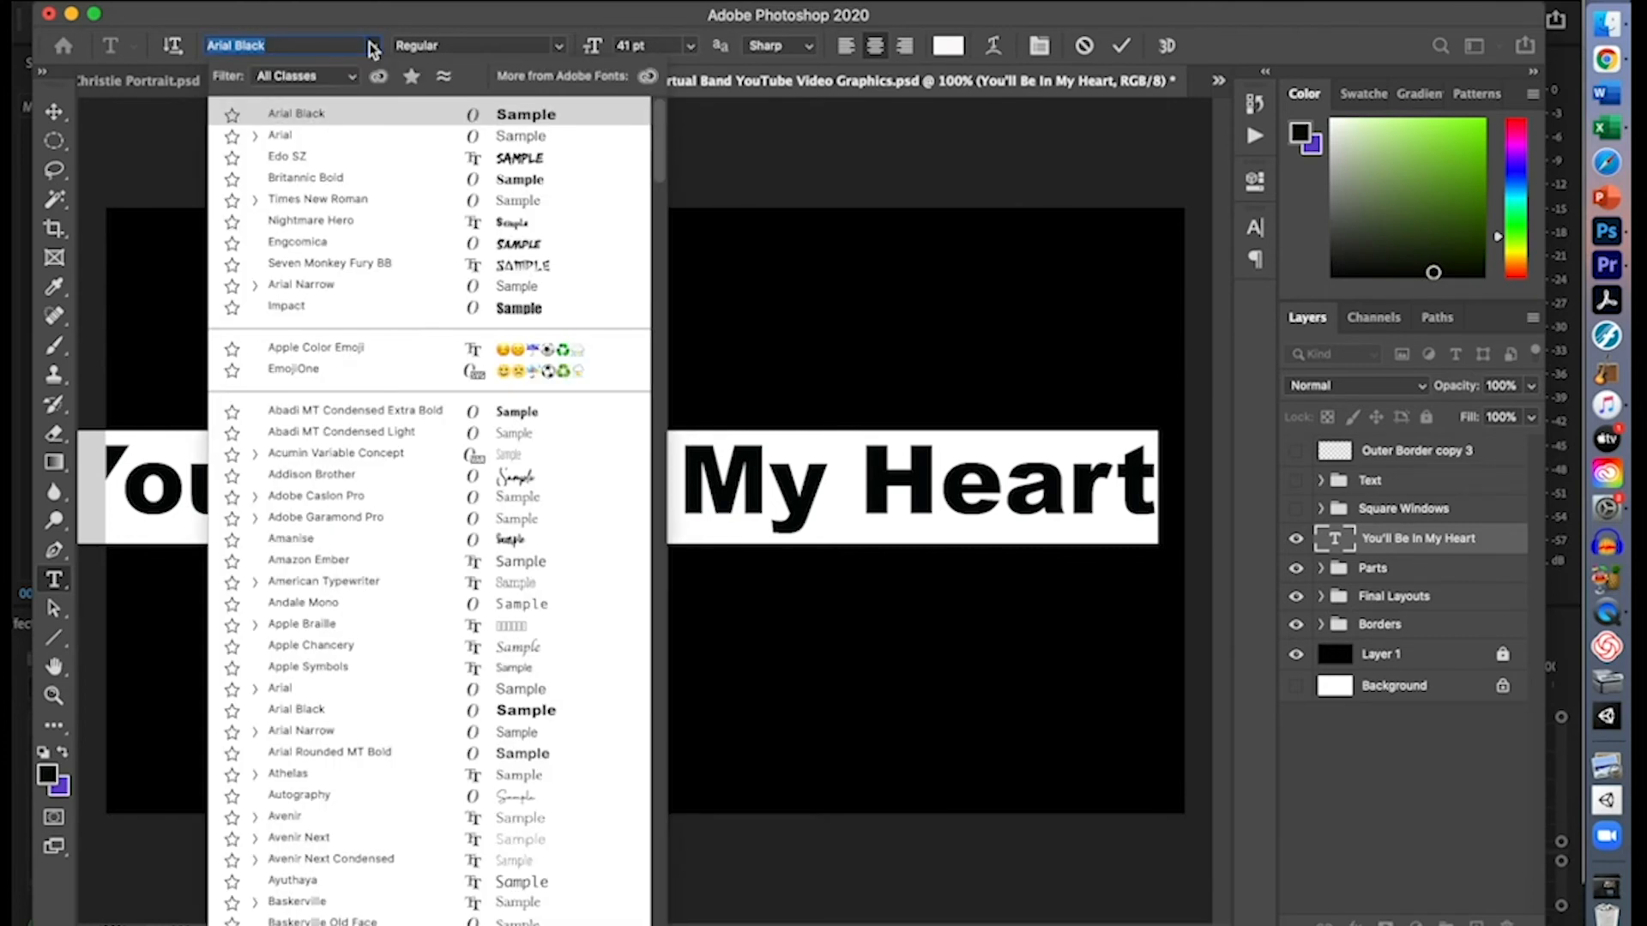
click(339, 163)
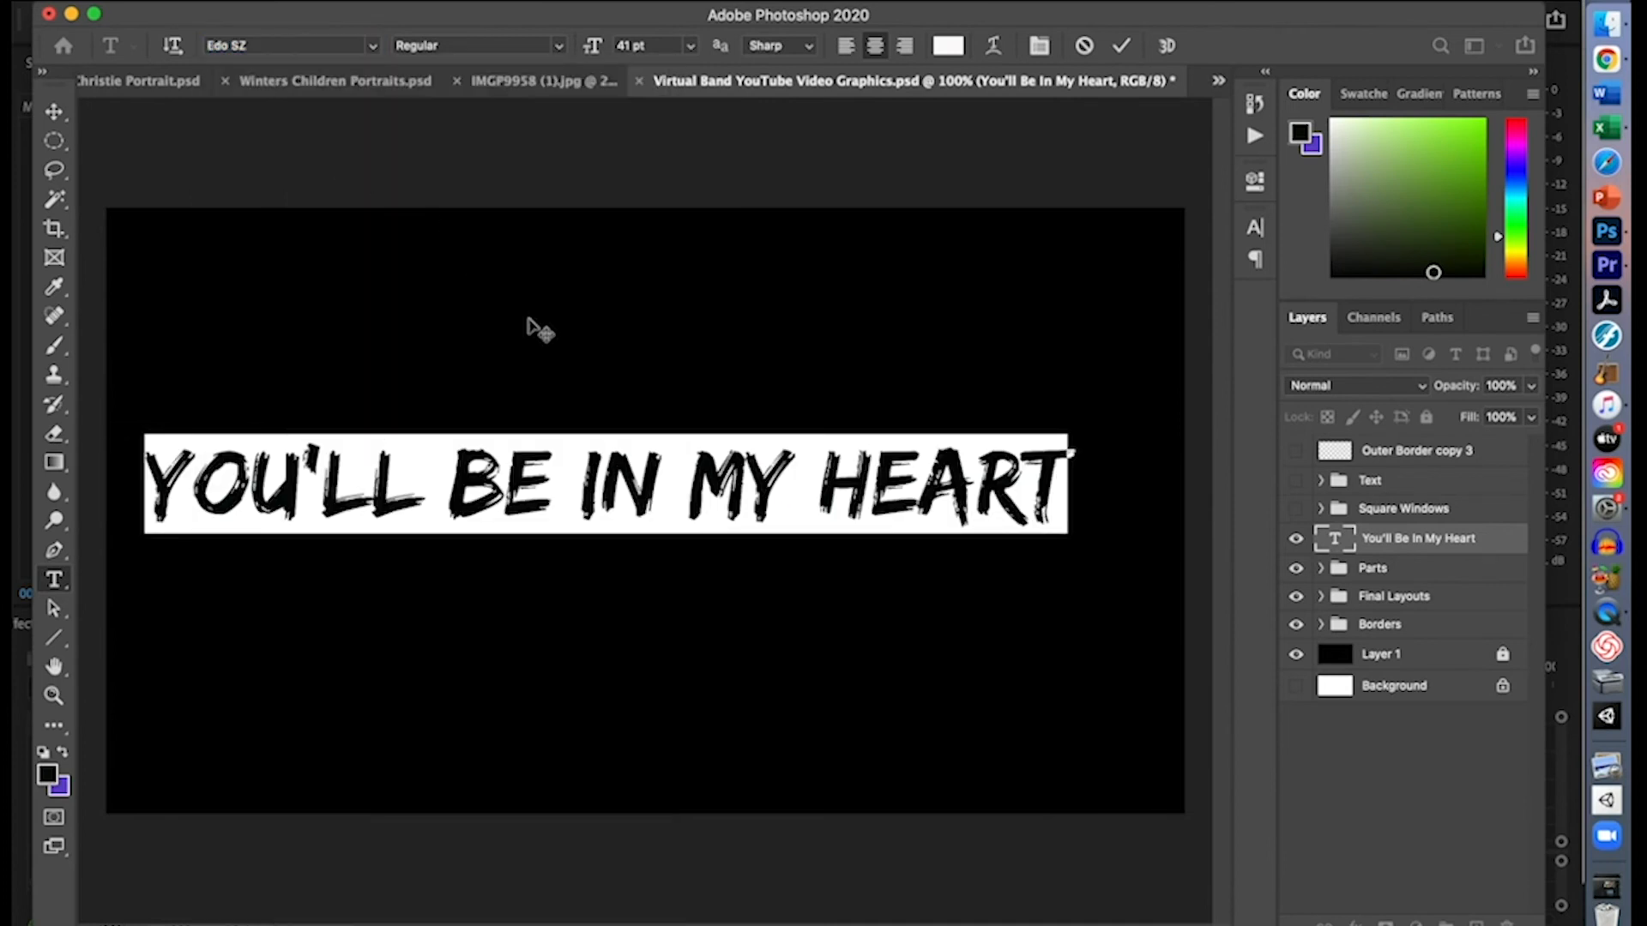
Move the title text to the horizontal center of the canvas, near its lower edge, and deselect it
click(55, 112)
drag(468, 496, 506, 524)
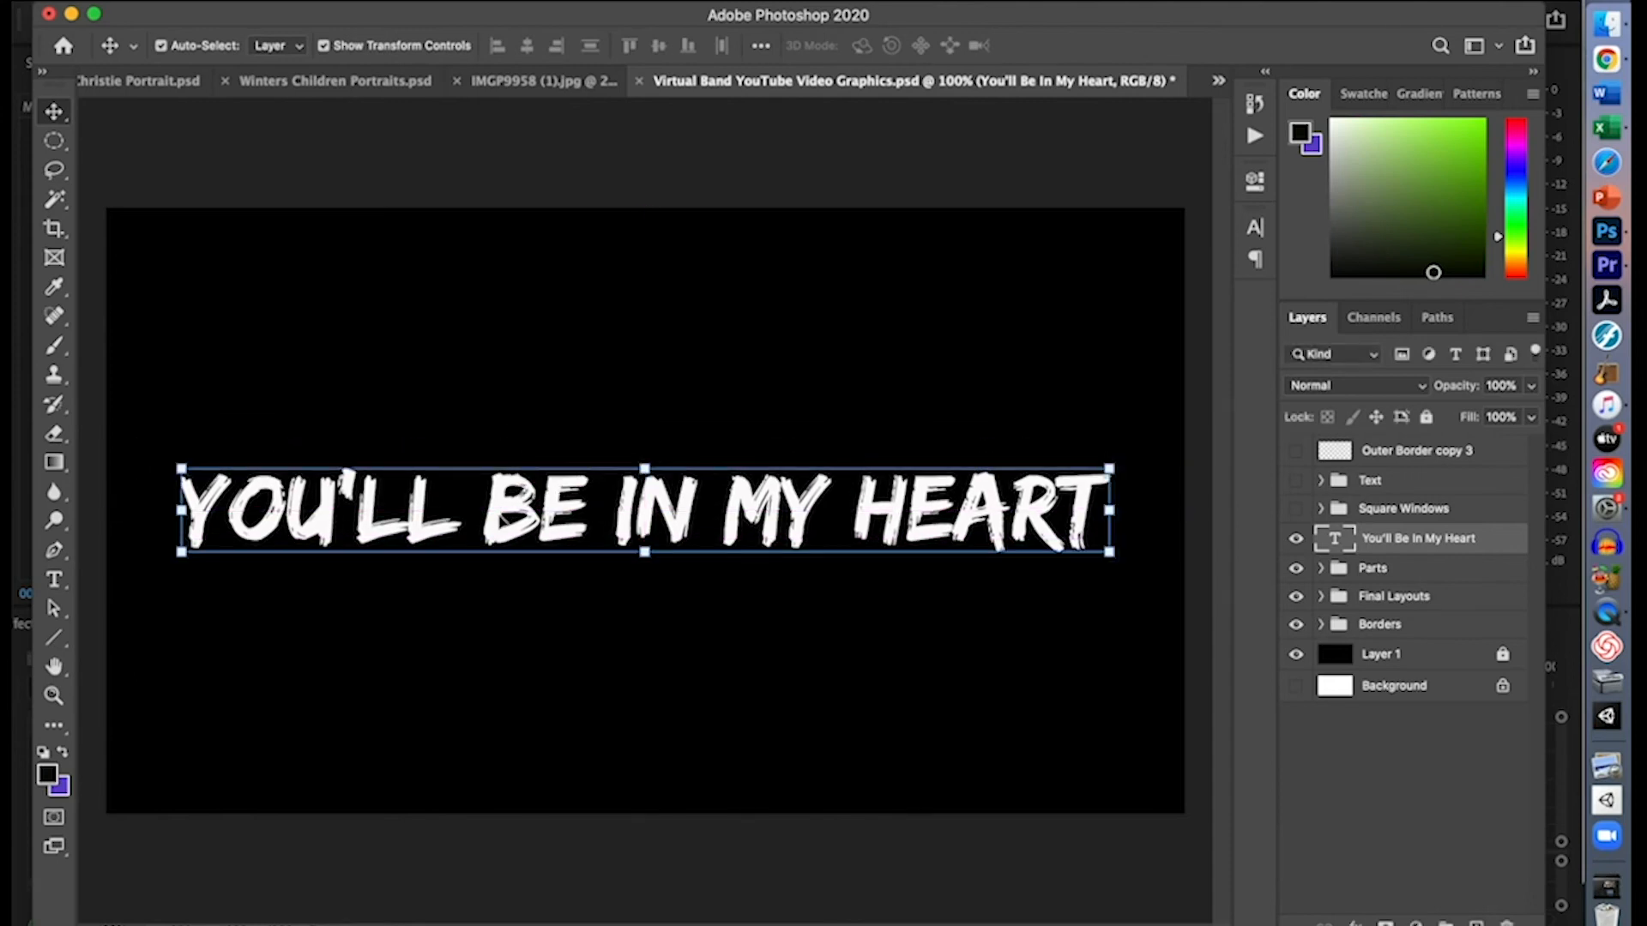
drag(696, 506, 697, 718)
click(800, 578)
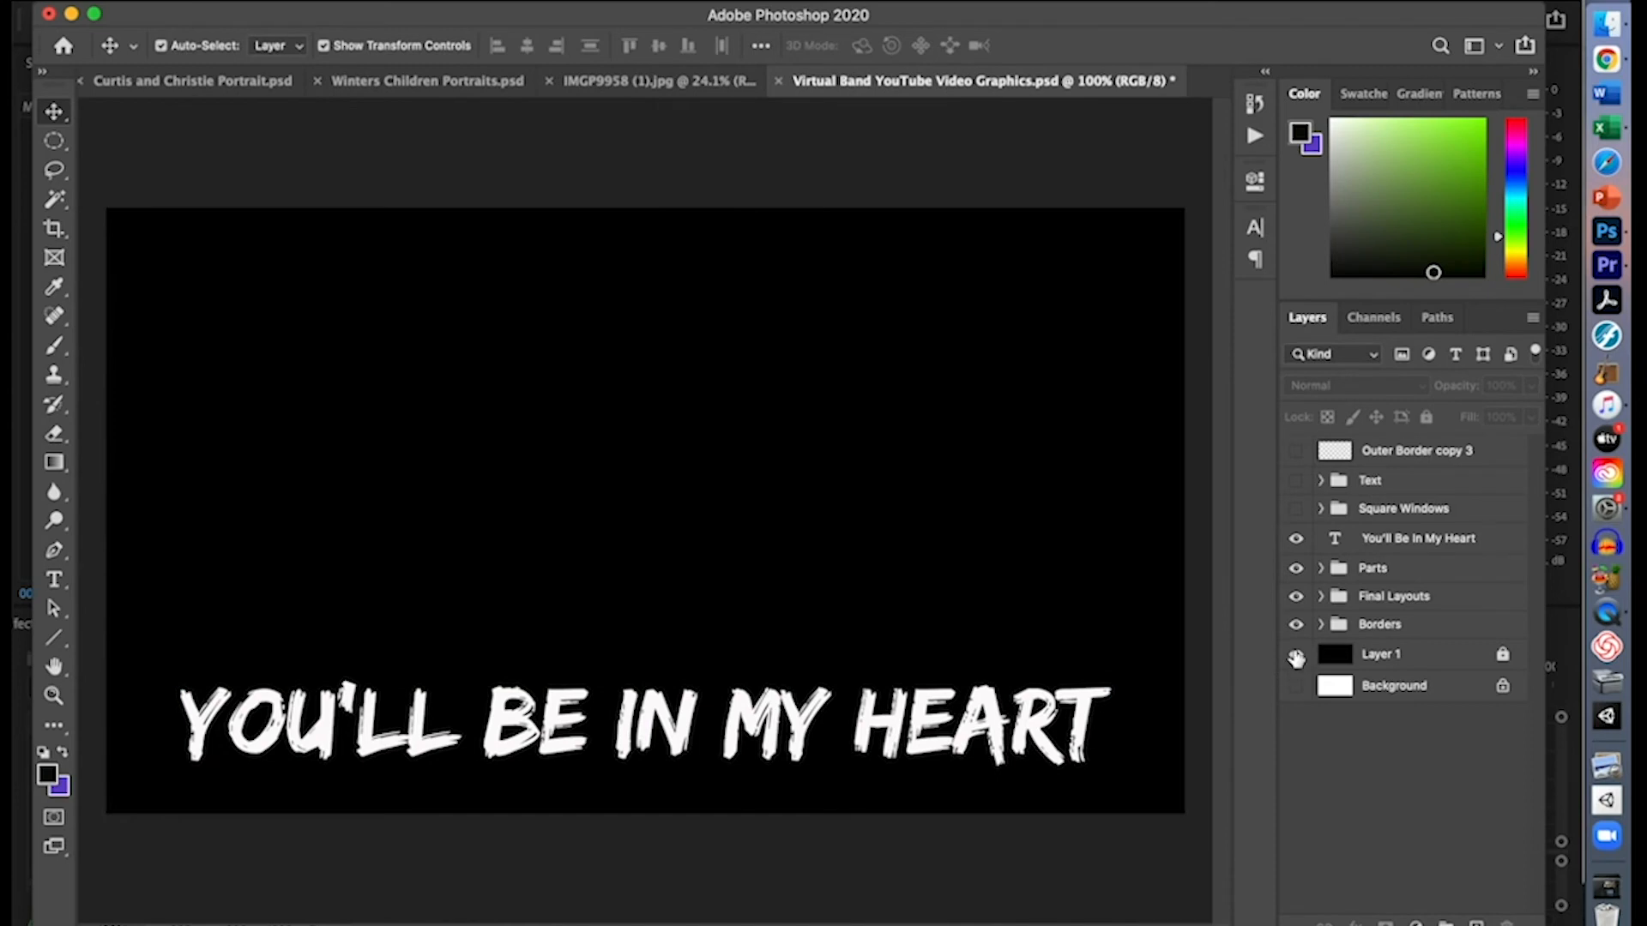
Hide the black Layer 1 and save a PNG copy named "Heart Title" in the Downloads folder
click(1295, 658)
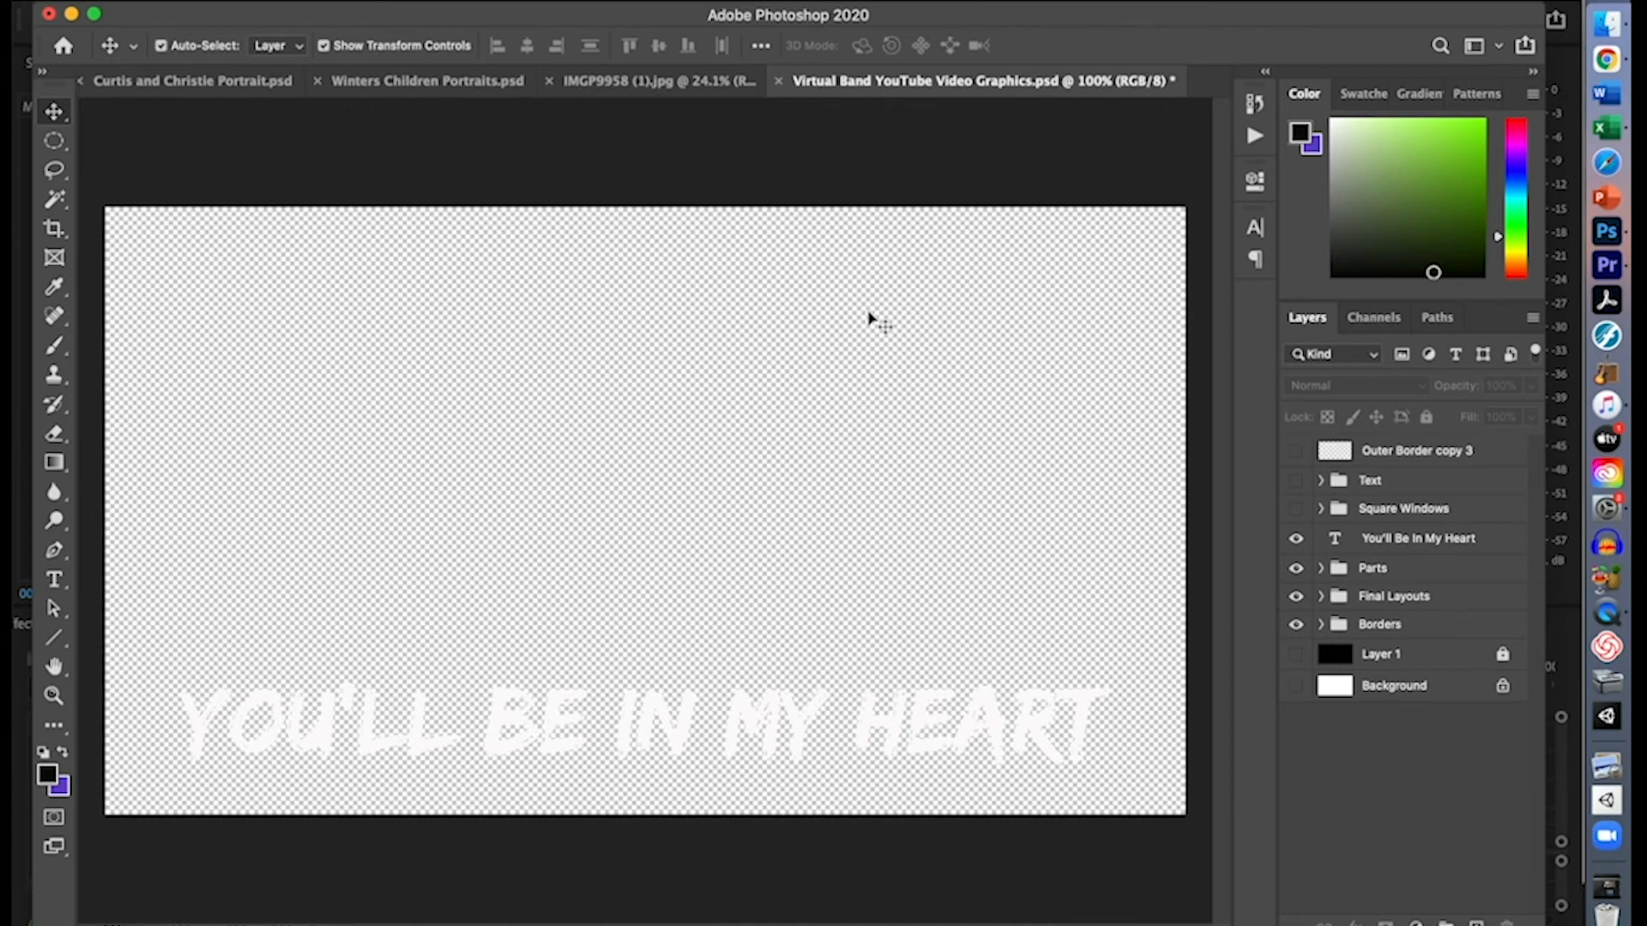
key(super+shift+s)
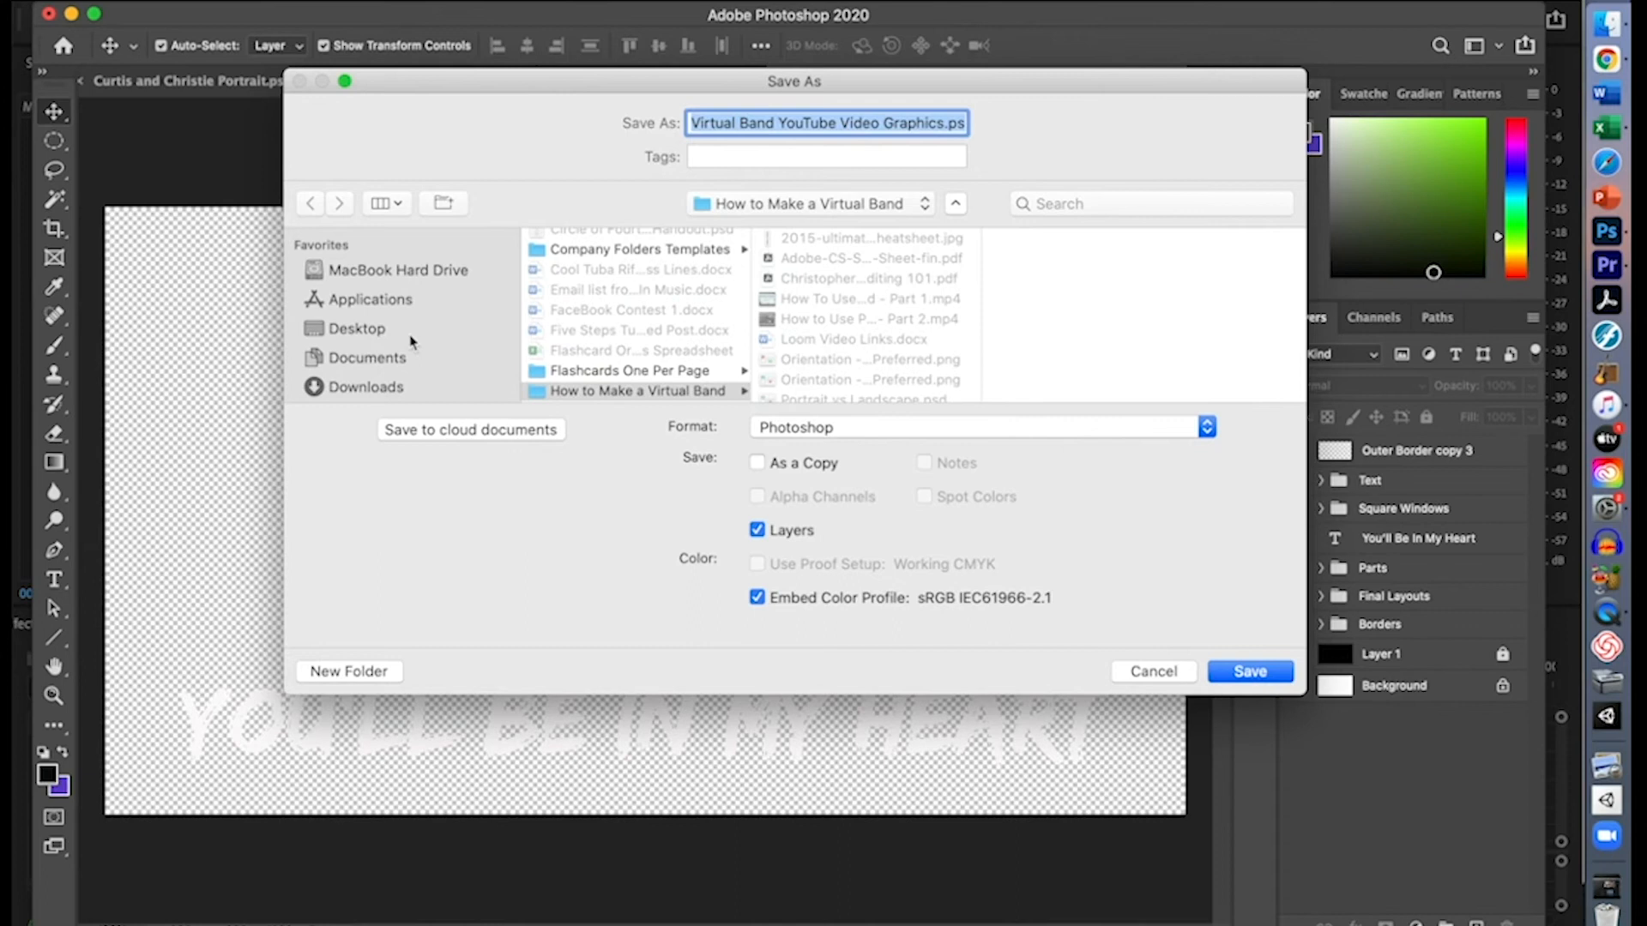
click(390, 388)
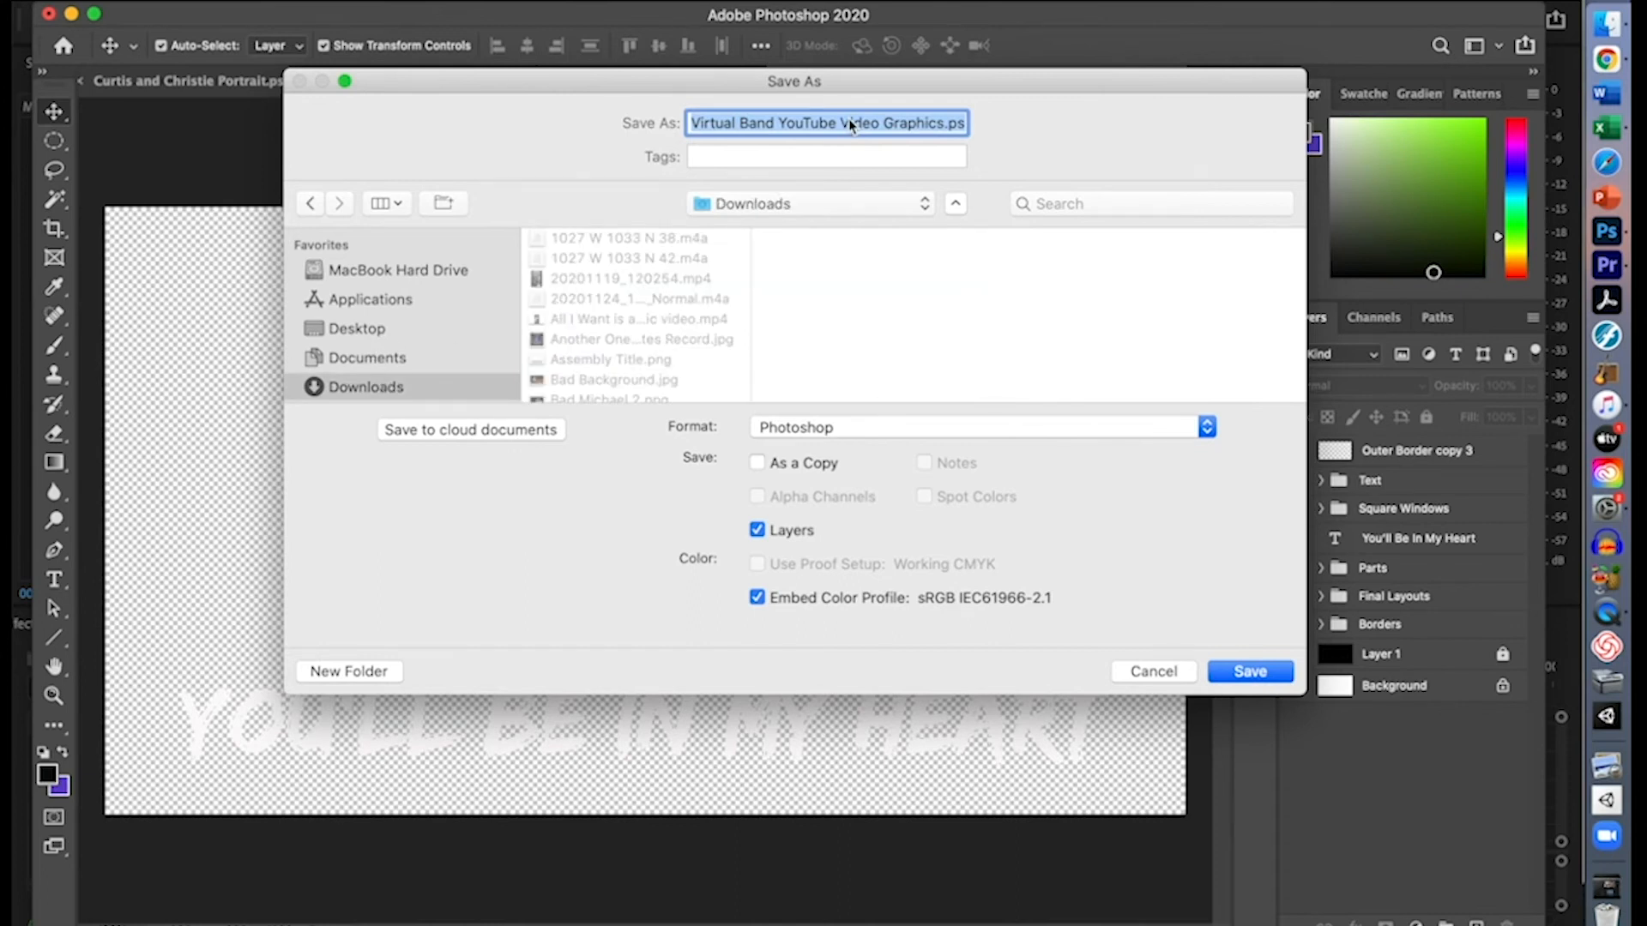
text(He)
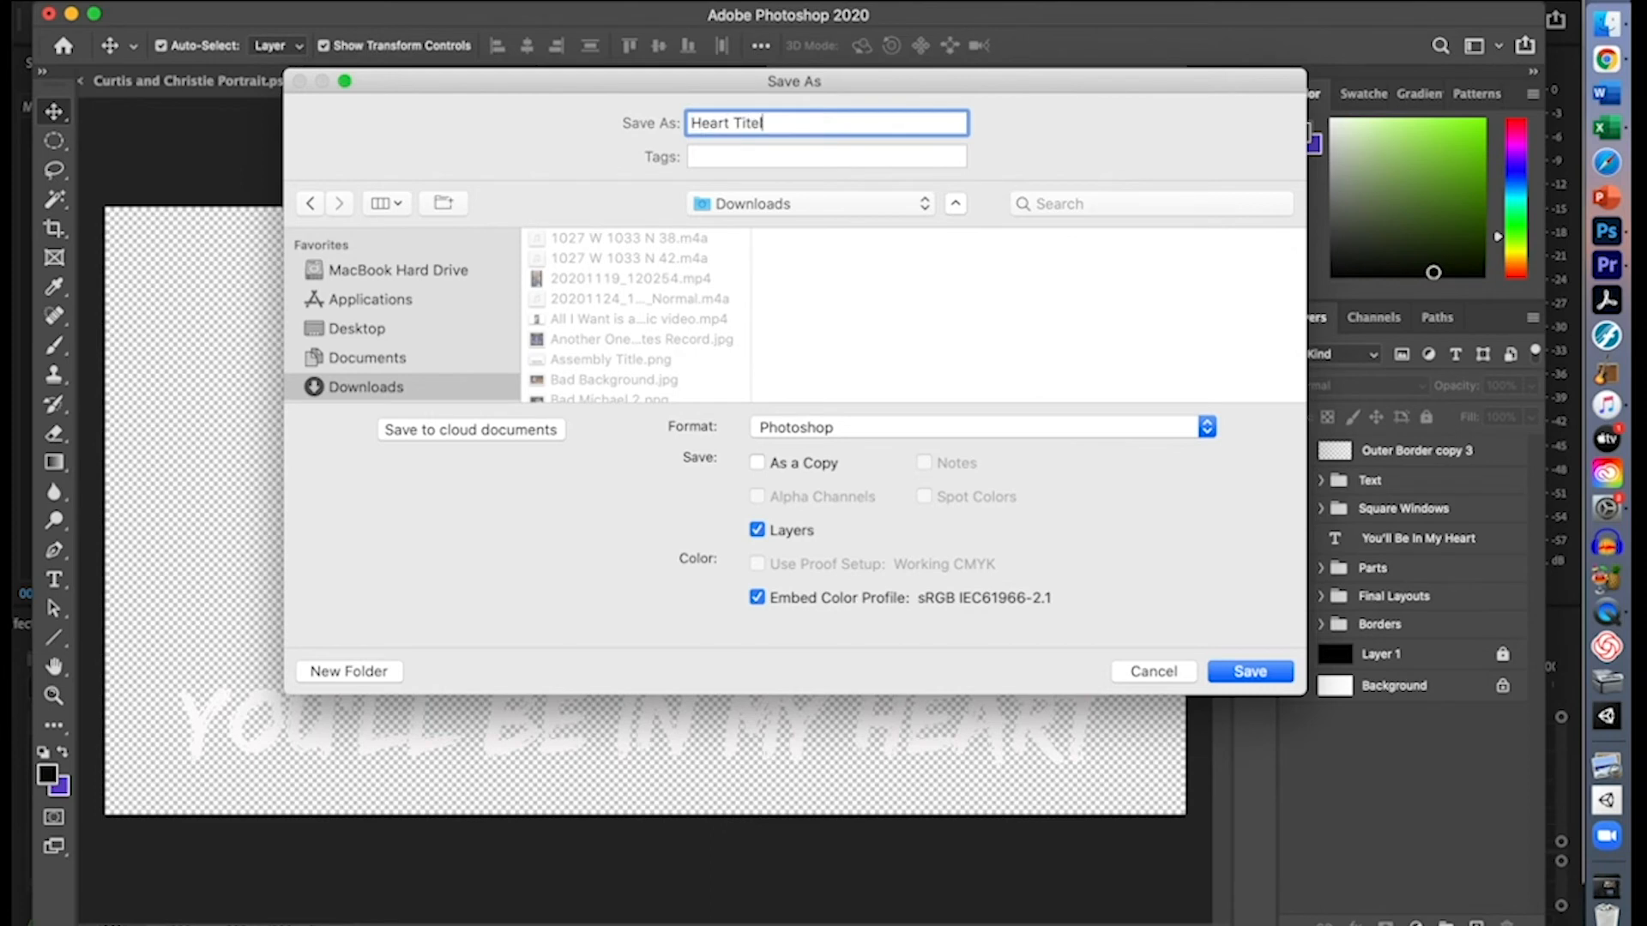
text(art Title)
click(851, 426)
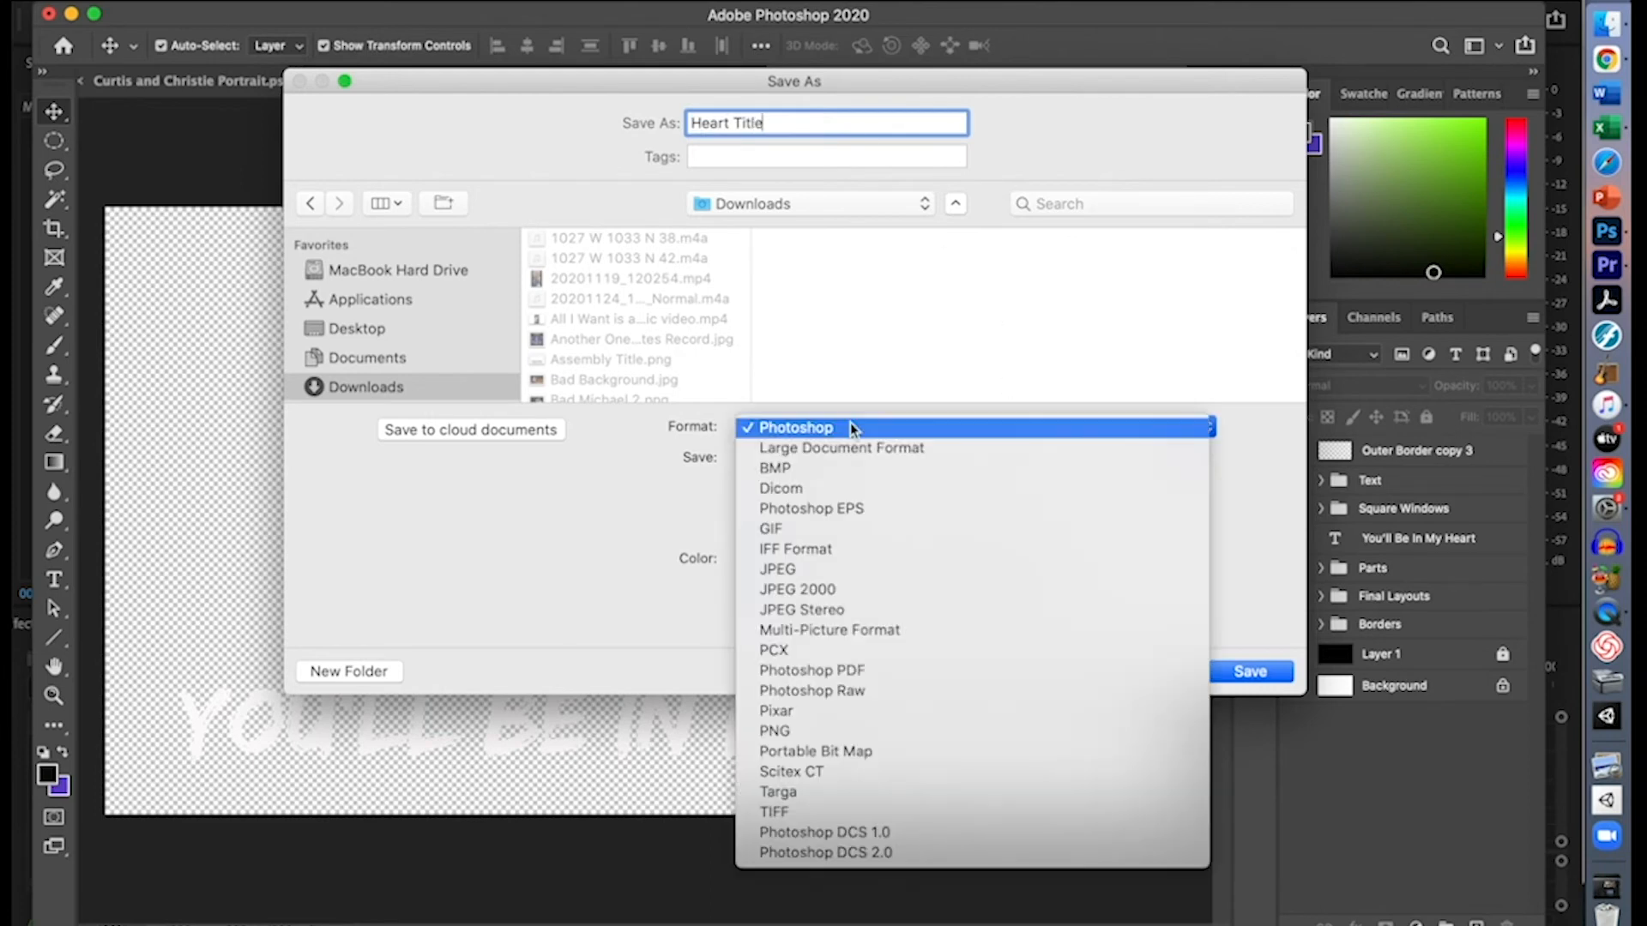
click(798, 731)
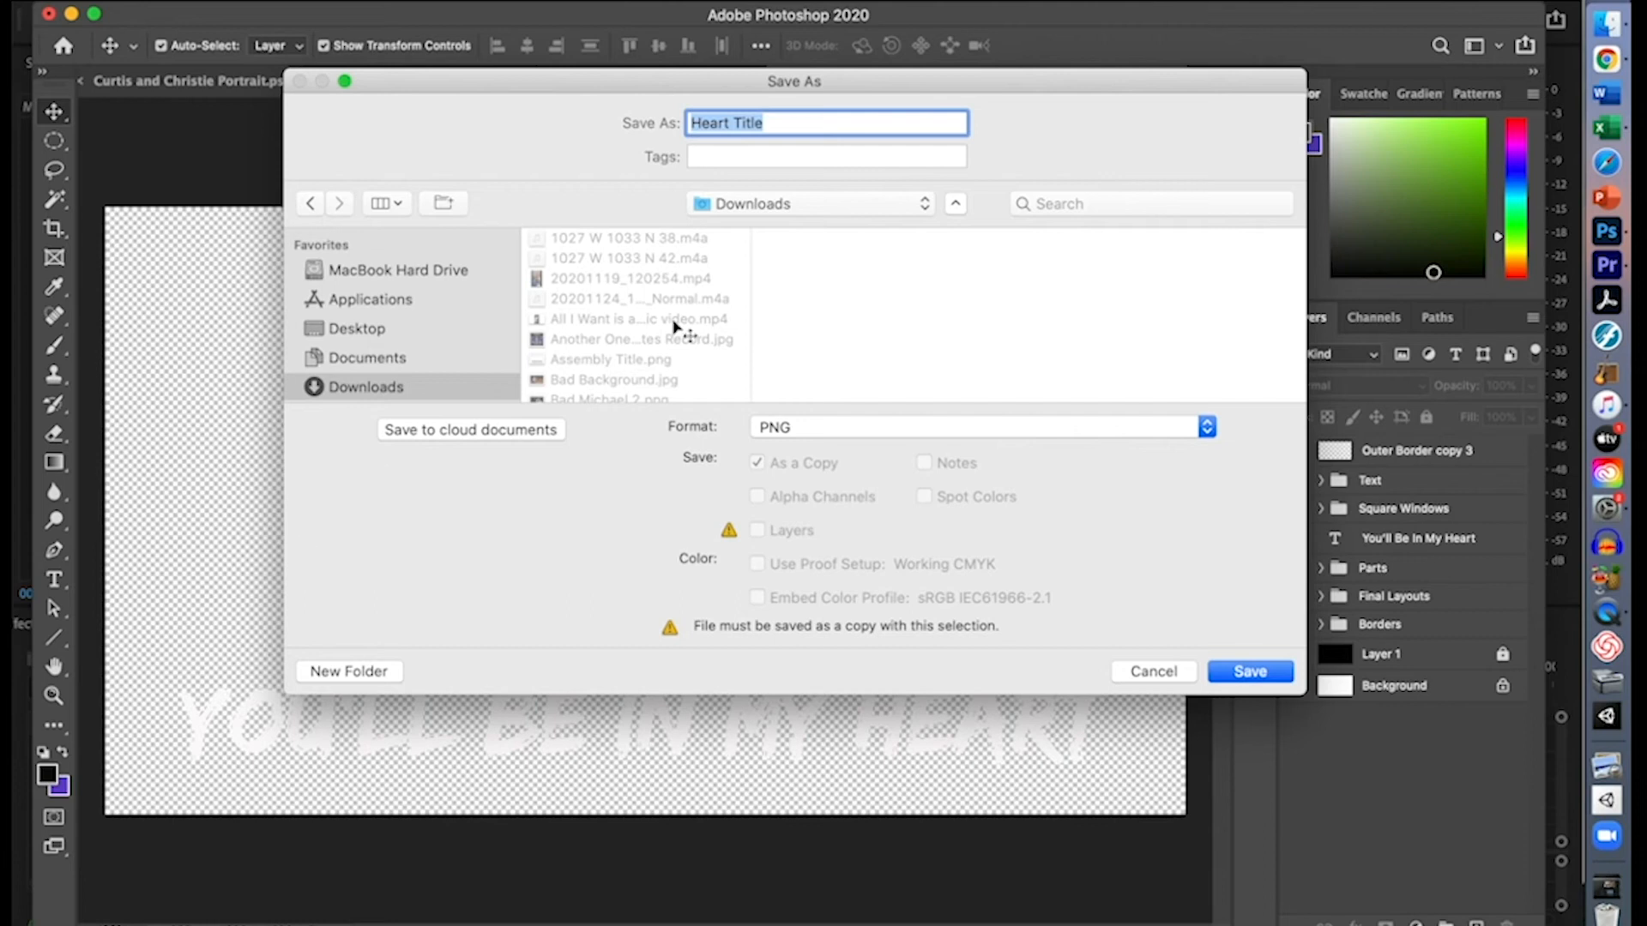
click(1256, 678)
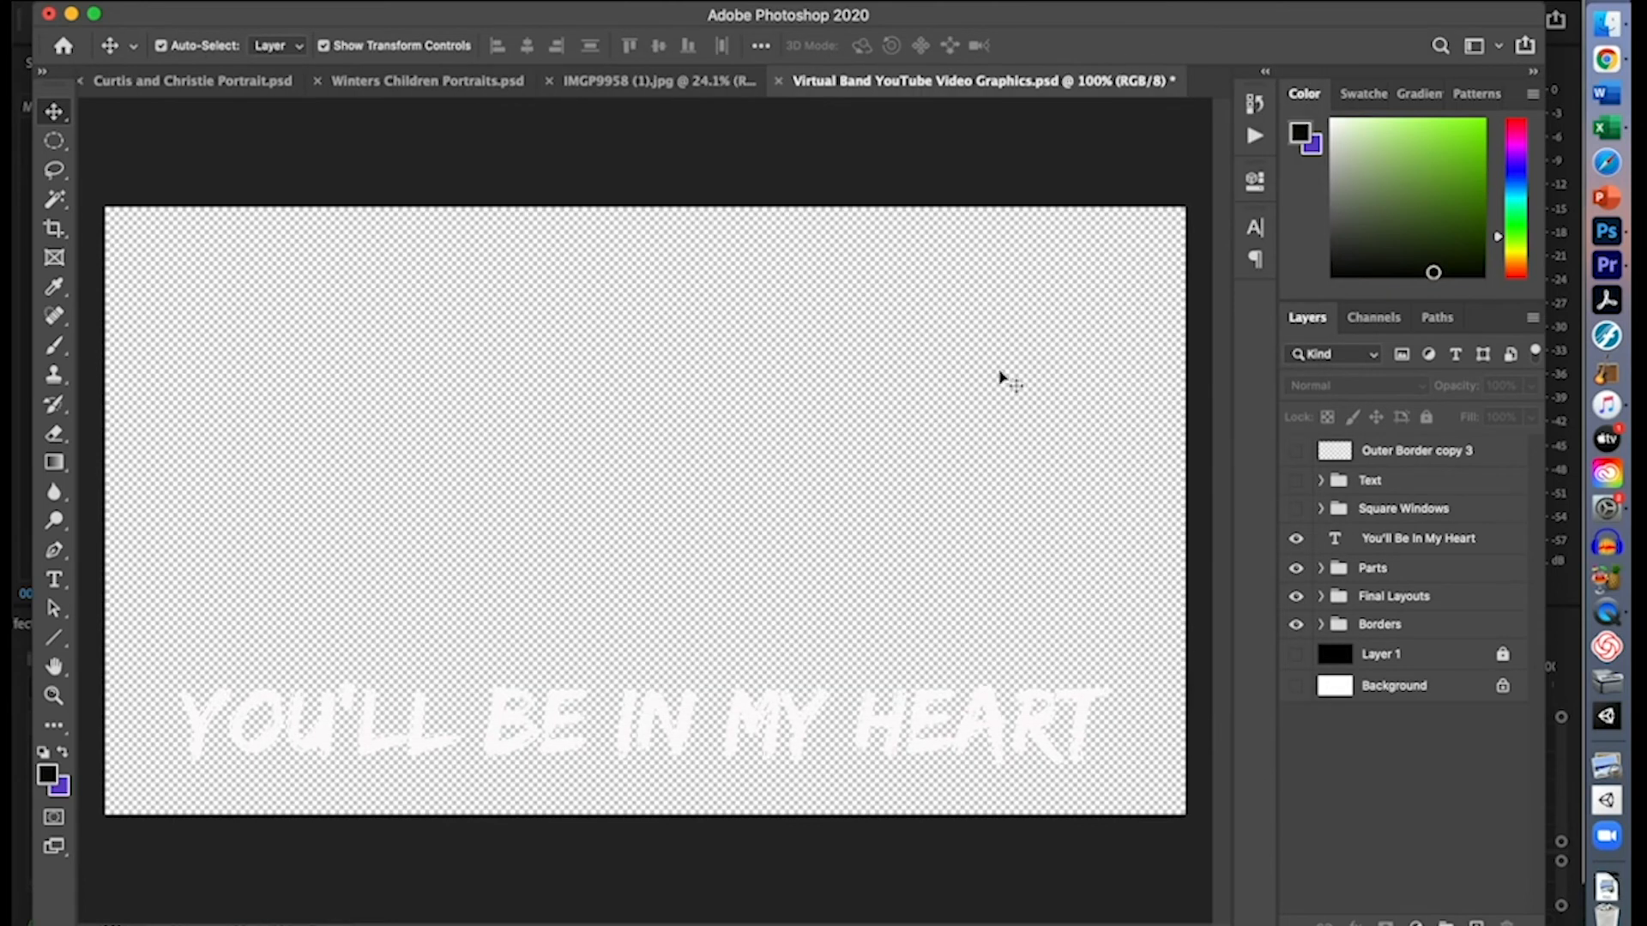
Switch to Premiere Pro and import Heart Title.png from the Downloads folder into the project
click(1609, 268)
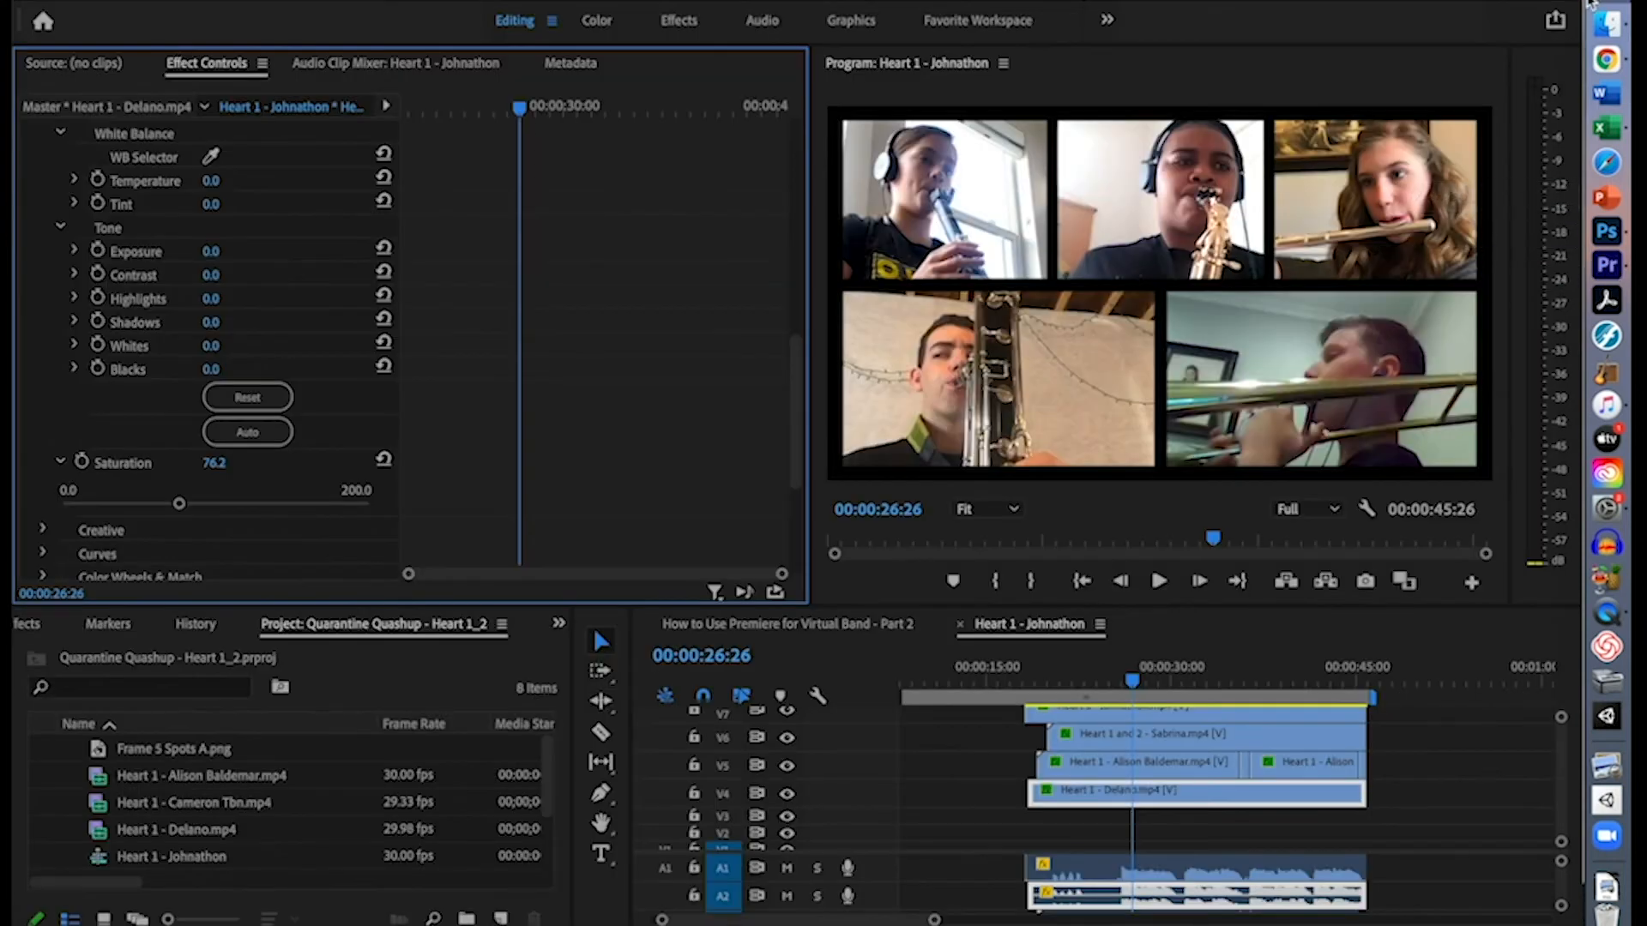
click(1606, 24)
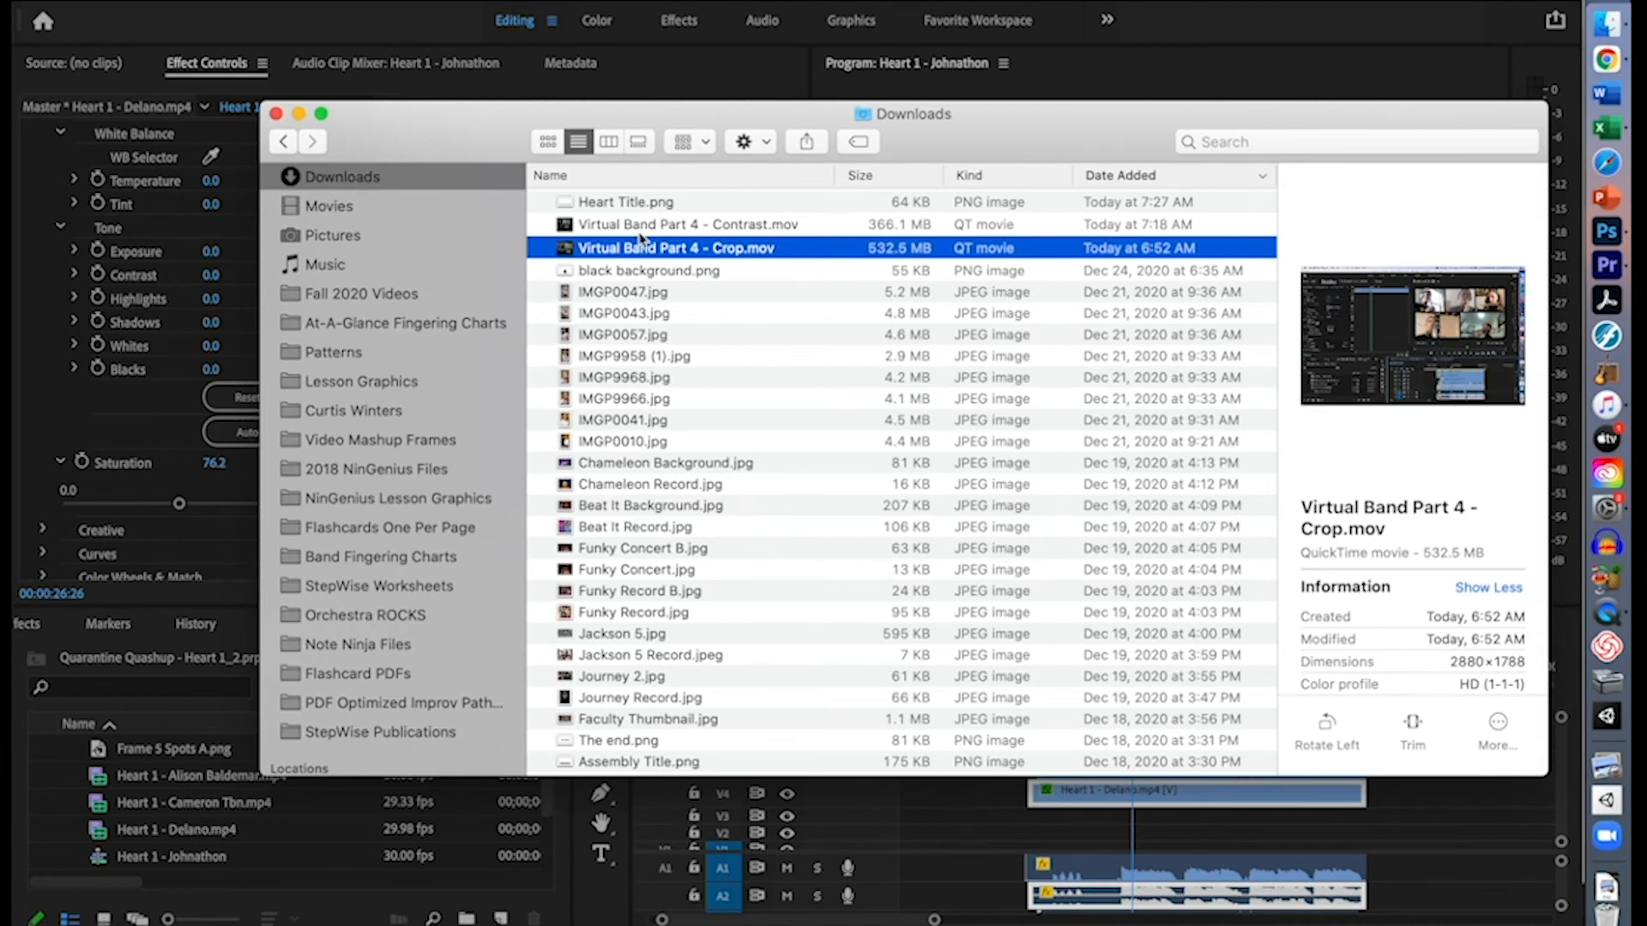
click(642, 203)
drag(687, 115, 1023, 110)
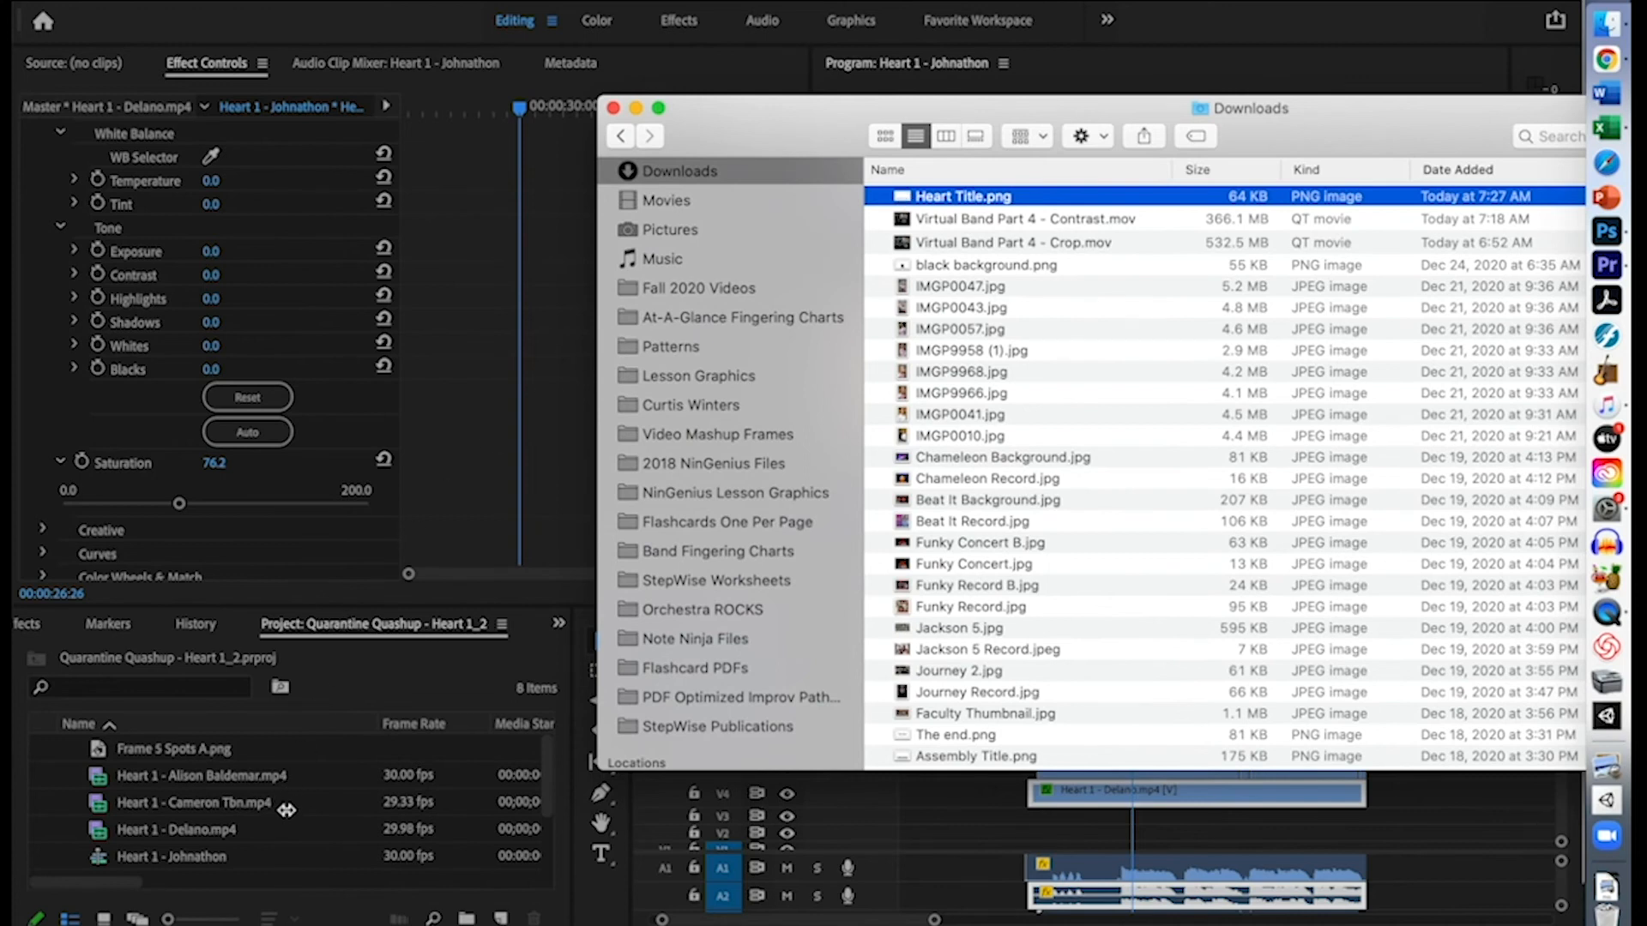
drag(905, 198, 300, 812)
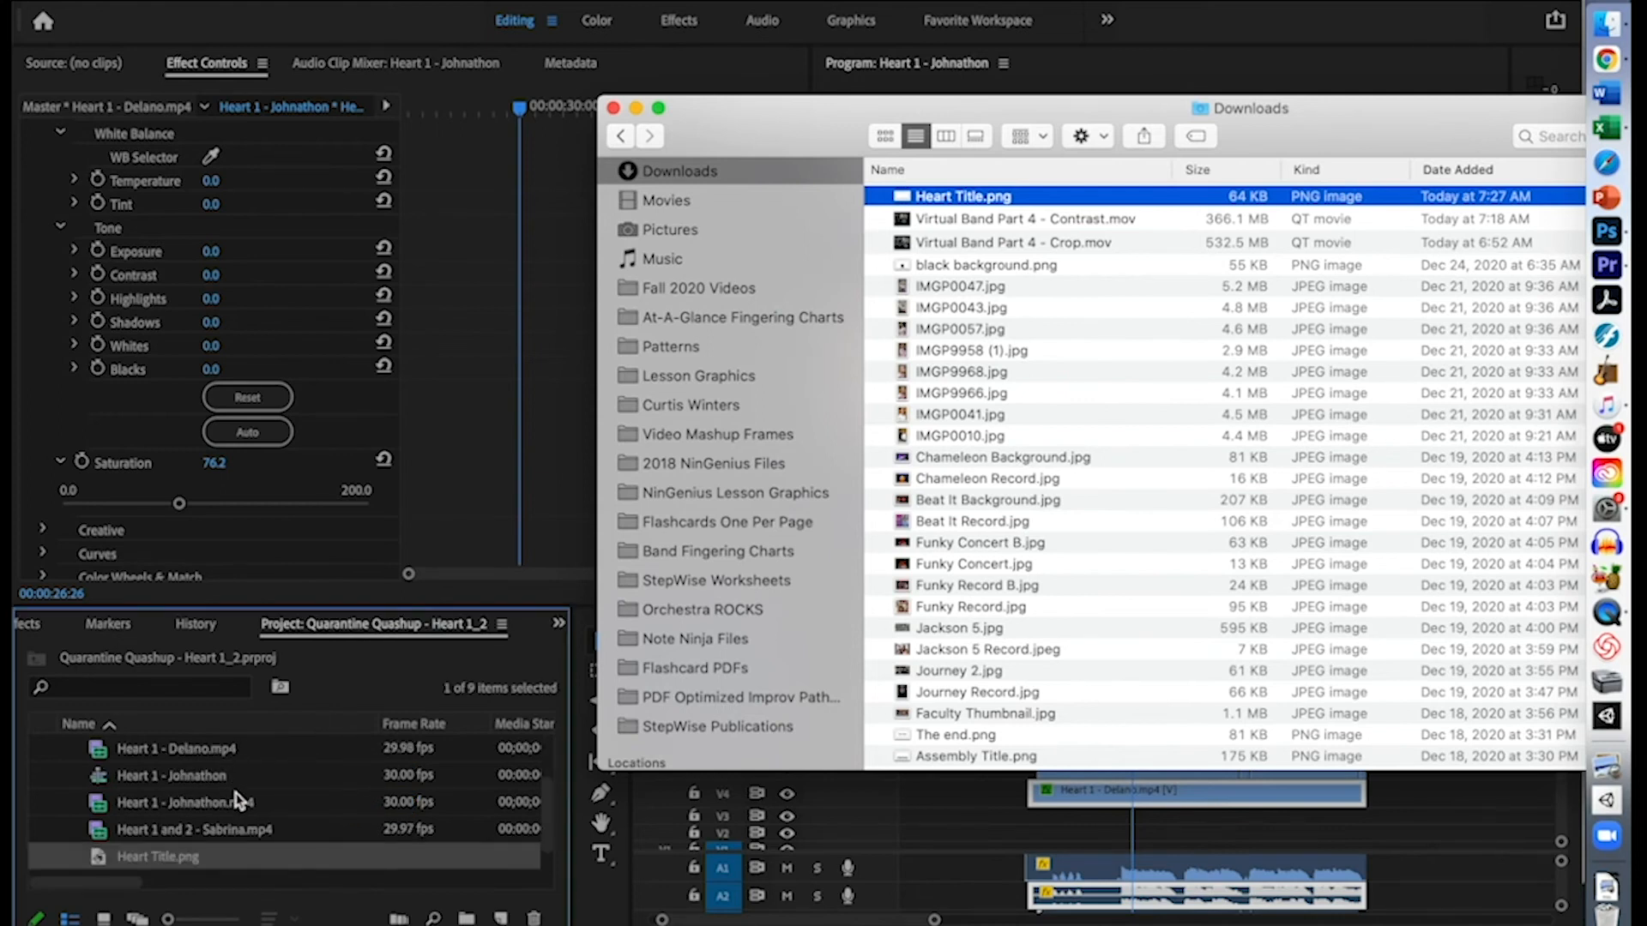
click(229, 864)
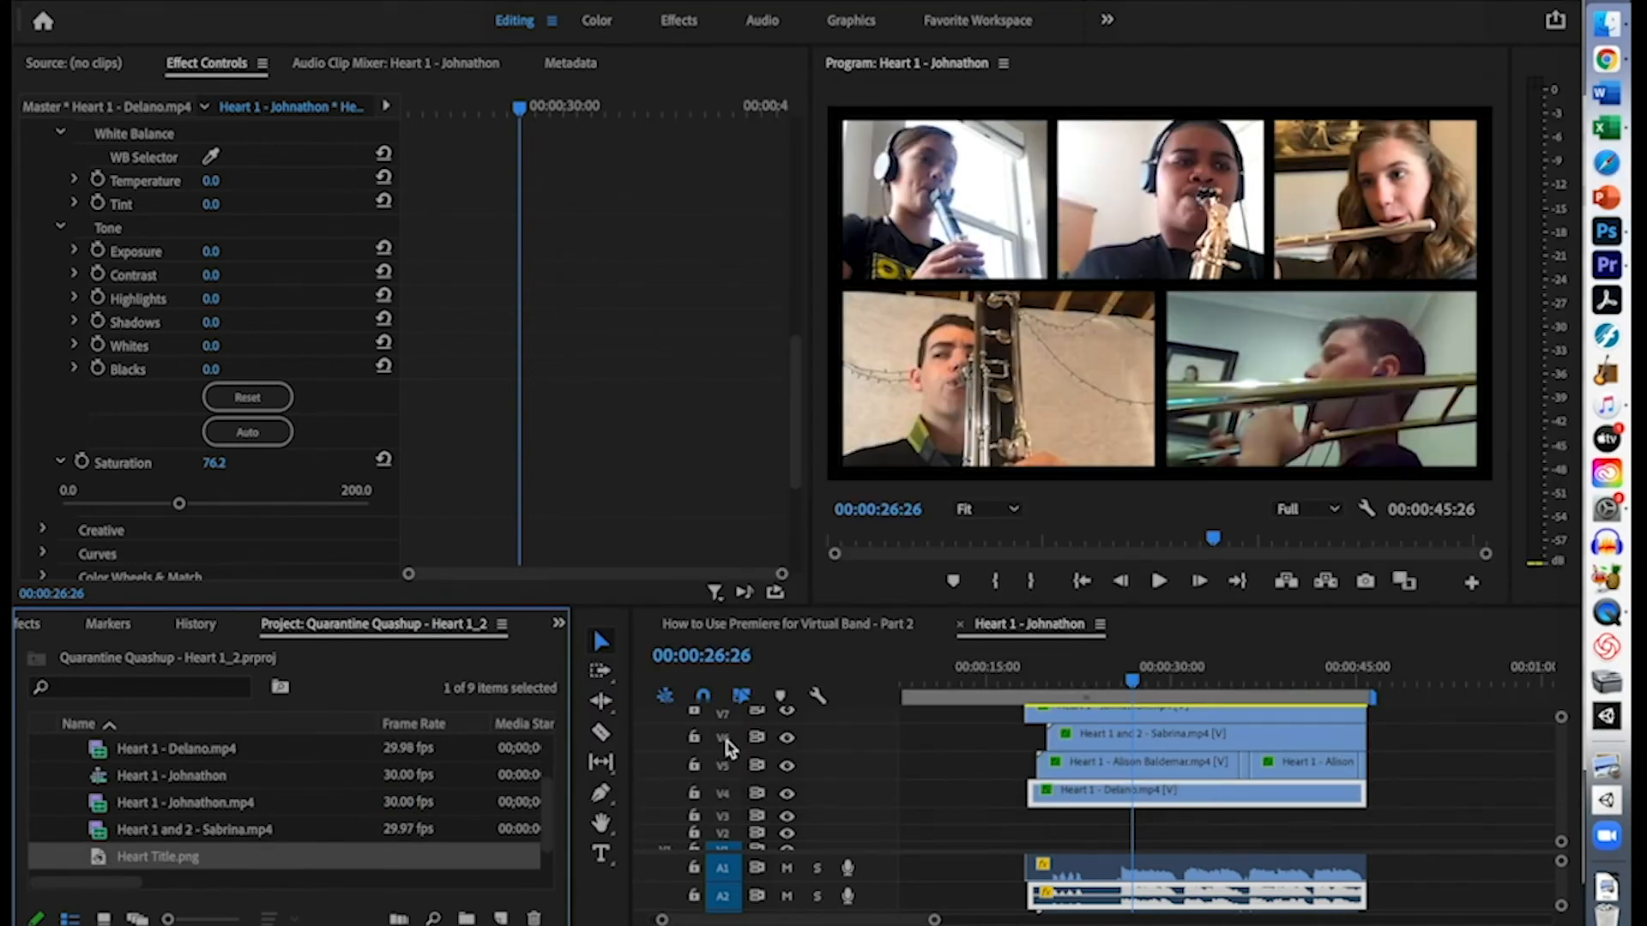
Add Heart Title.png to the sequence past the end of the clips and raise it to a new V10 track above the frame overlay
scroll(1007, 748, up, 3)
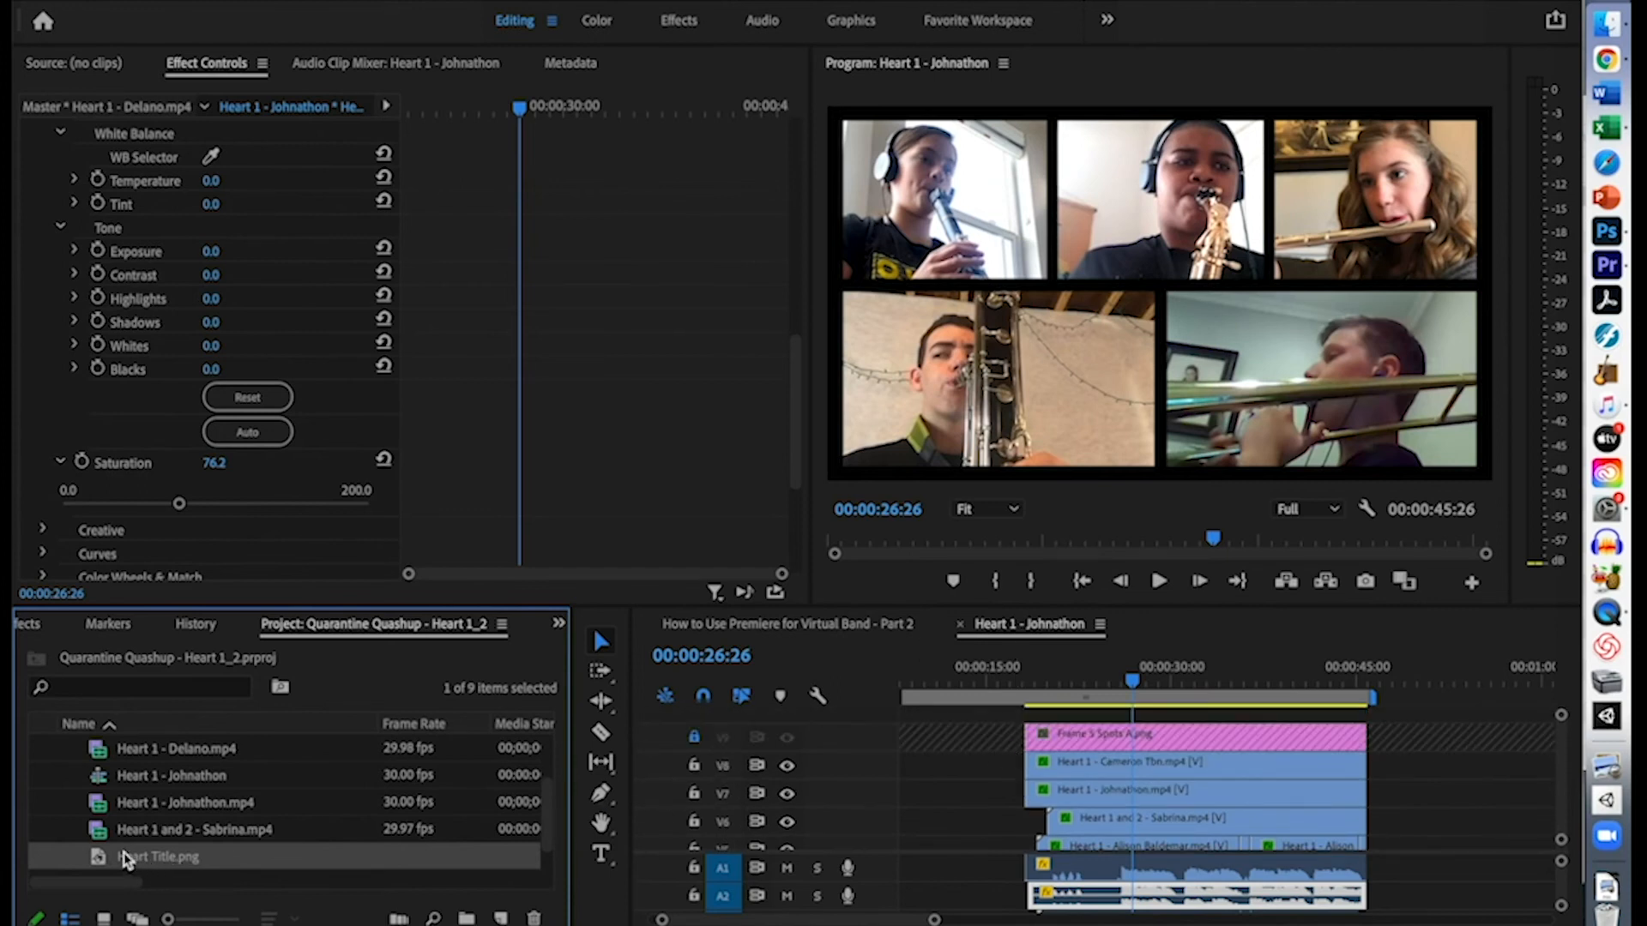
drag(99, 862, 1403, 762)
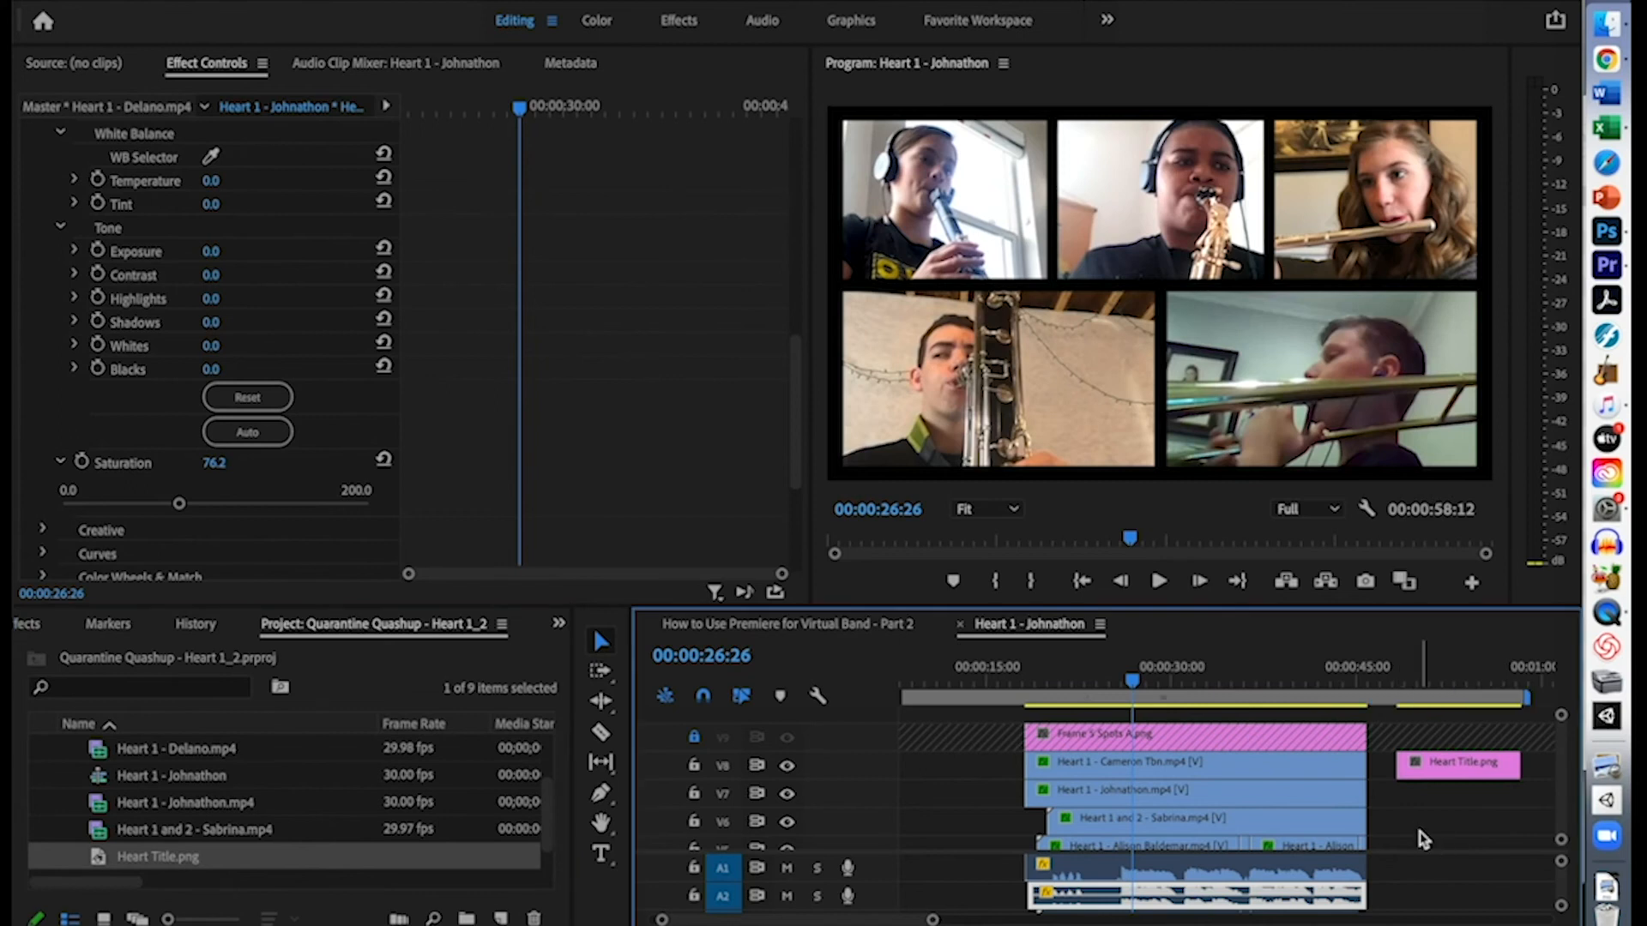
click(1429, 769)
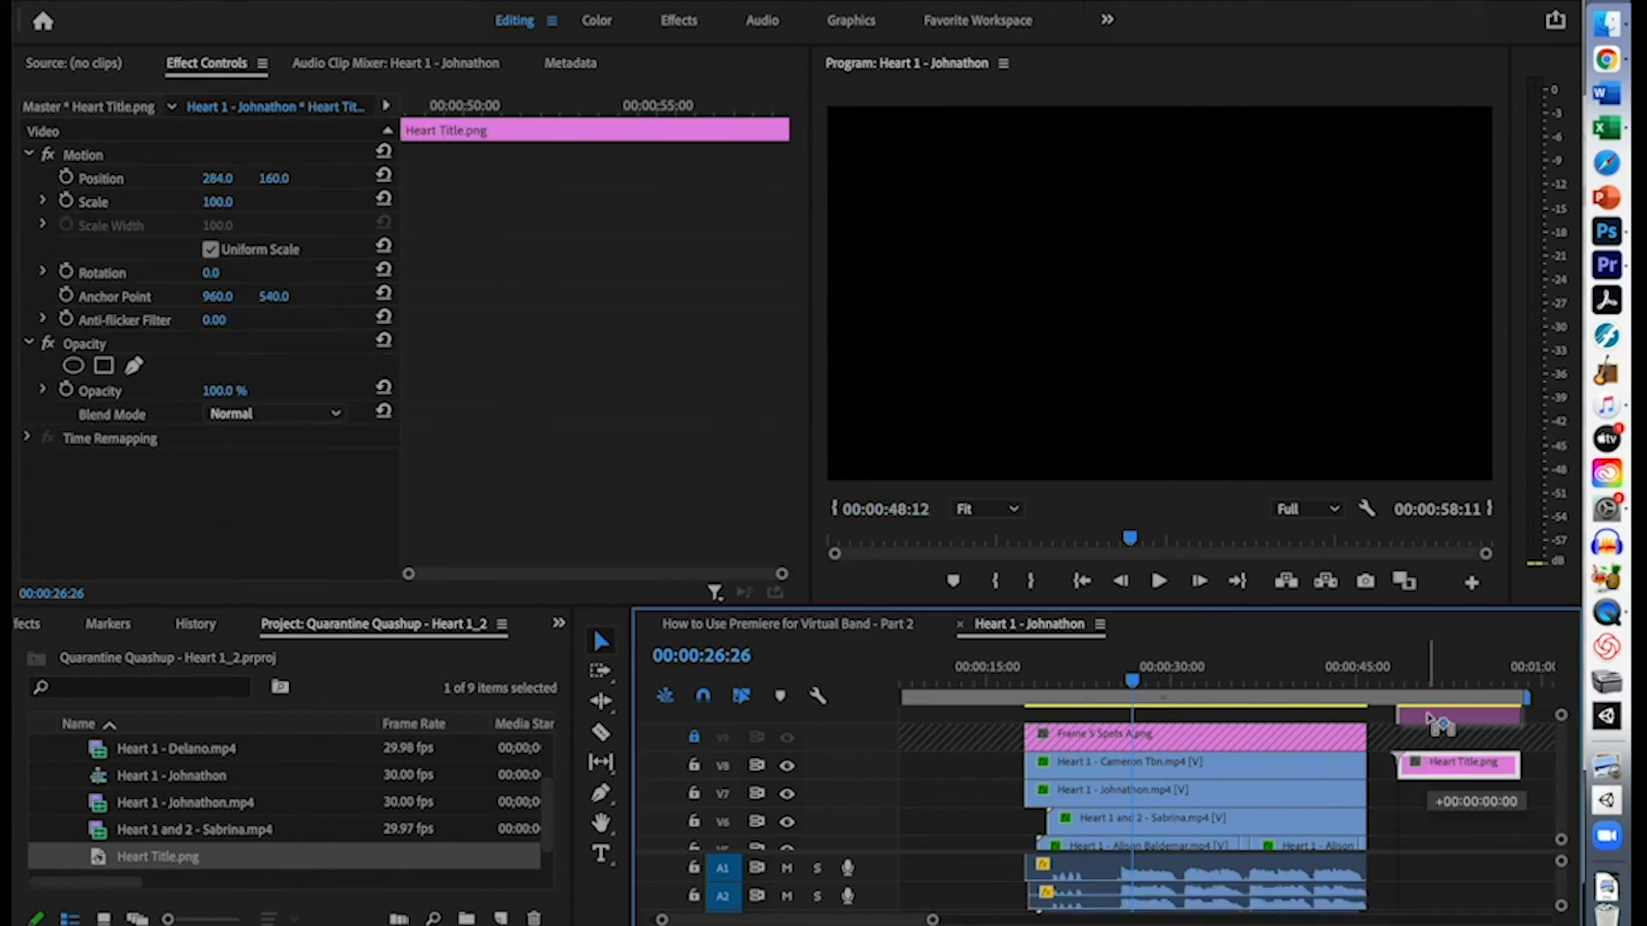
scroll(1431, 720, down, 3)
scroll(1431, 737, up, 3)
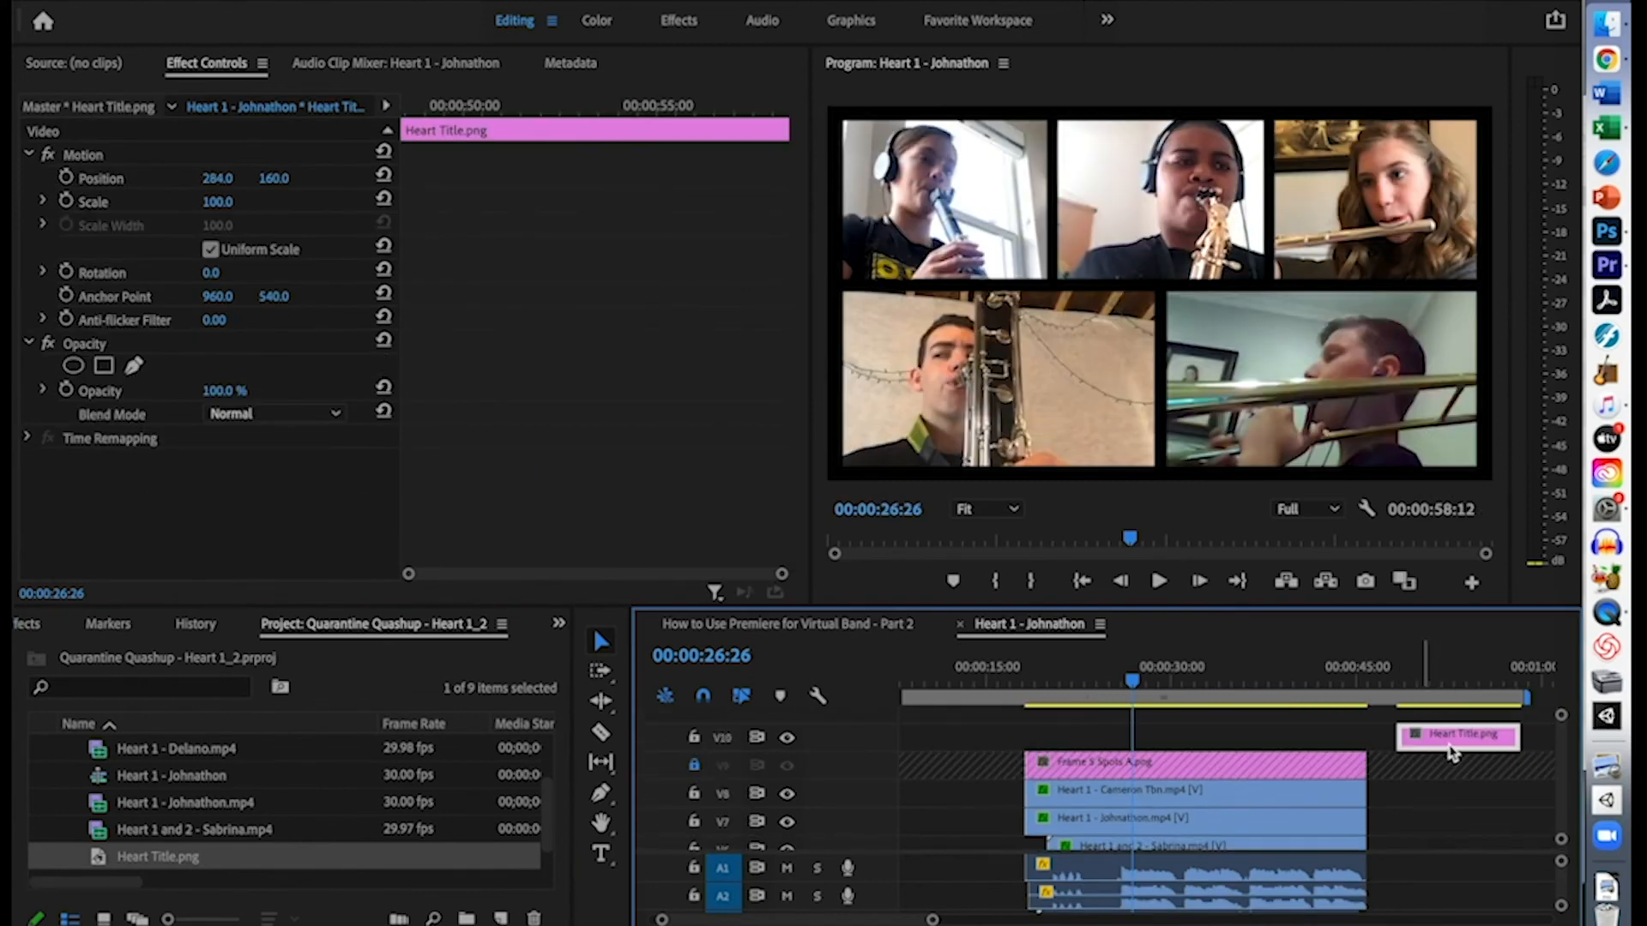
Align the title clip with the start of the performance clips, trim its end to 00:00:21:27, and play the opening
drag(1429, 739, 1083, 763)
click(1074, 680)
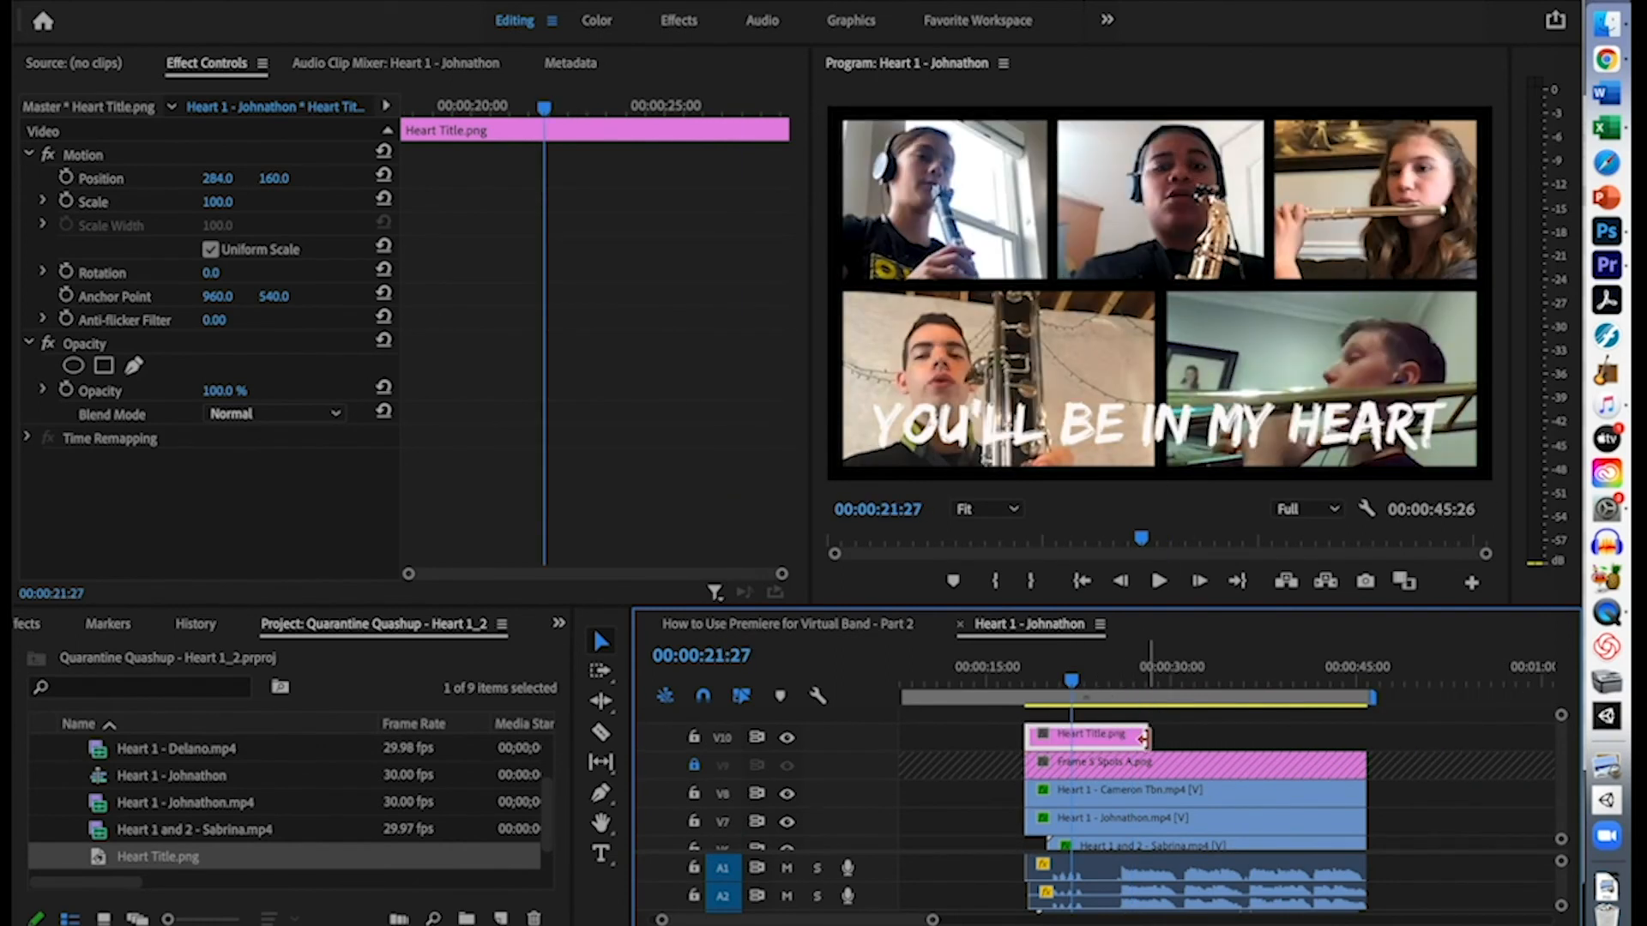
drag(1143, 738, 1070, 738)
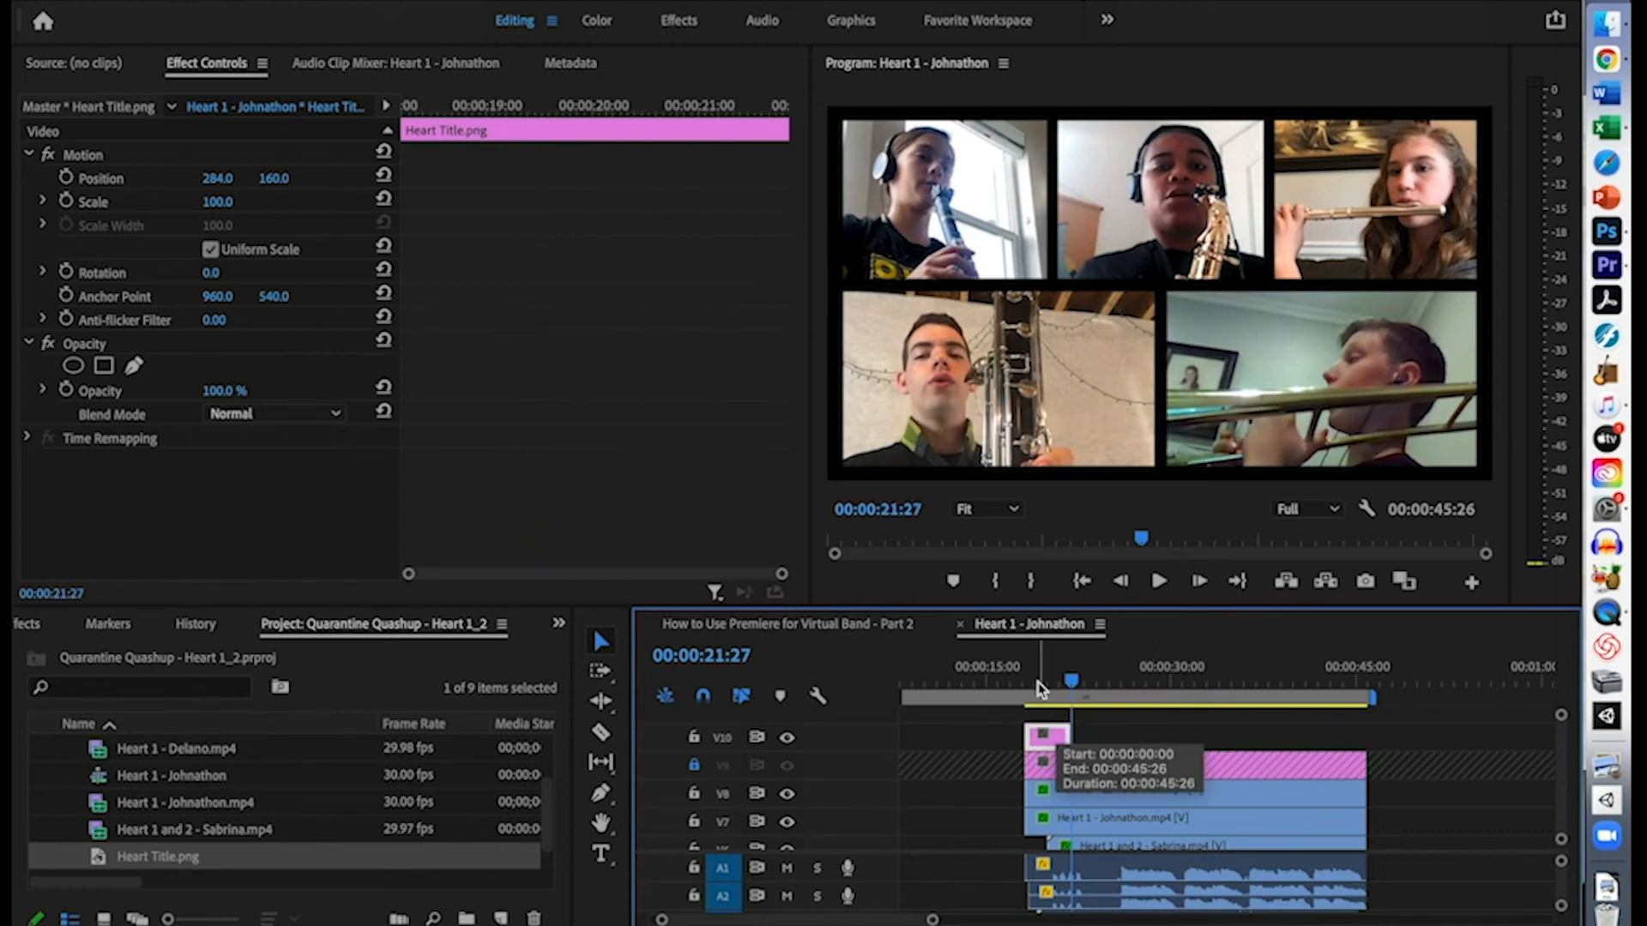
click(1027, 679)
click(1158, 581)
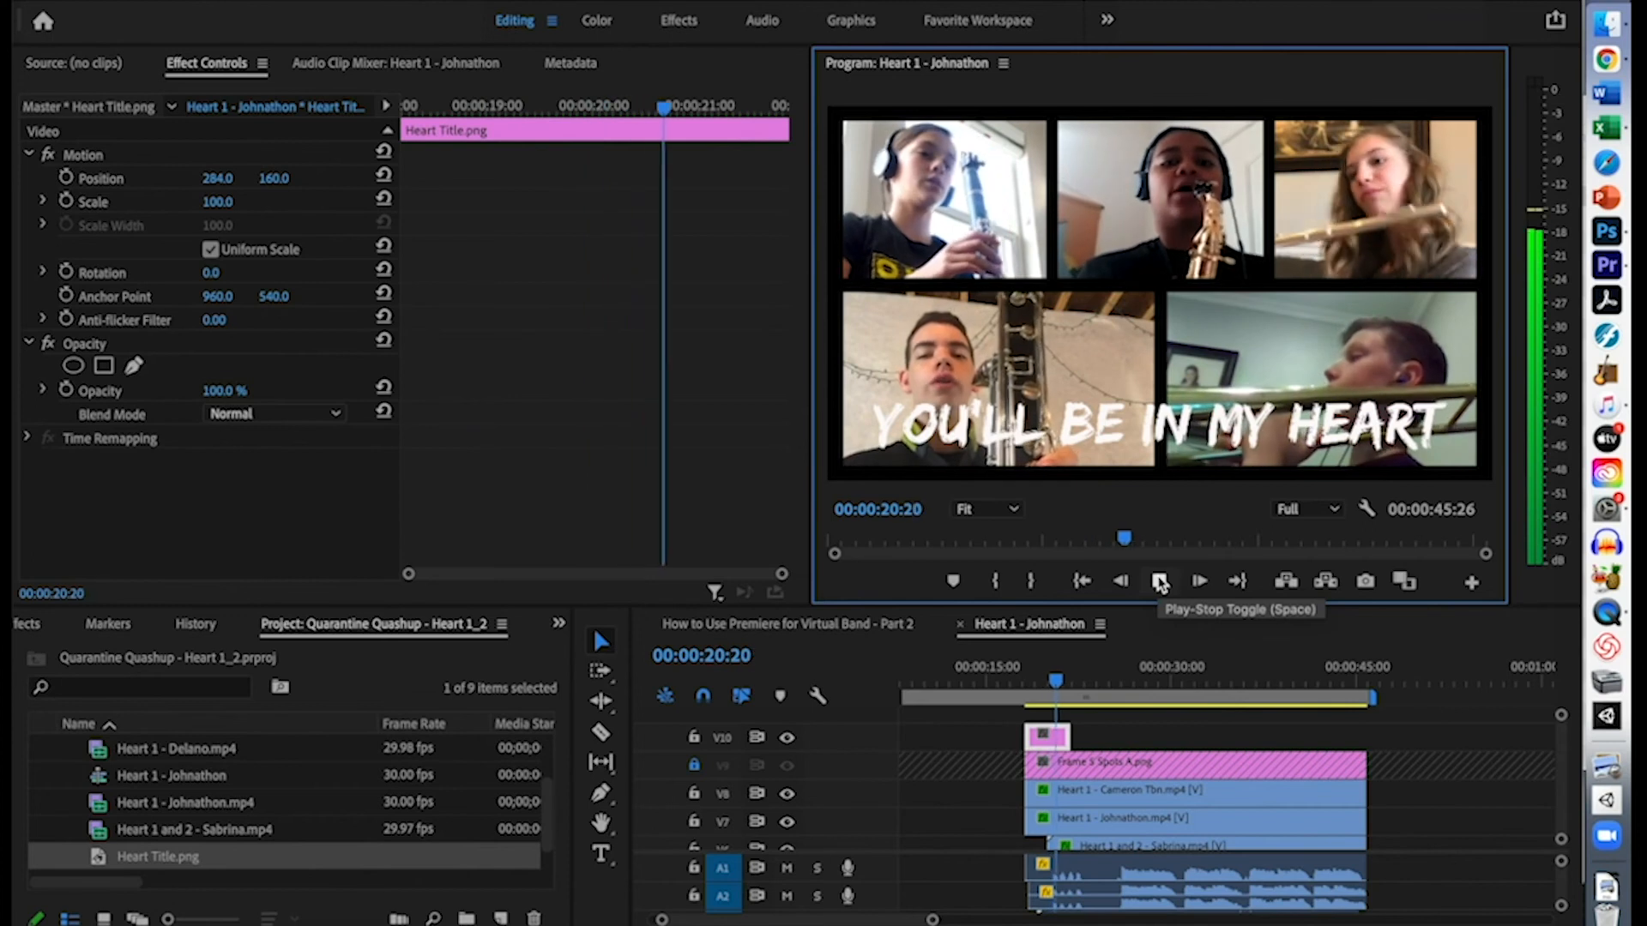
click(1159, 582)
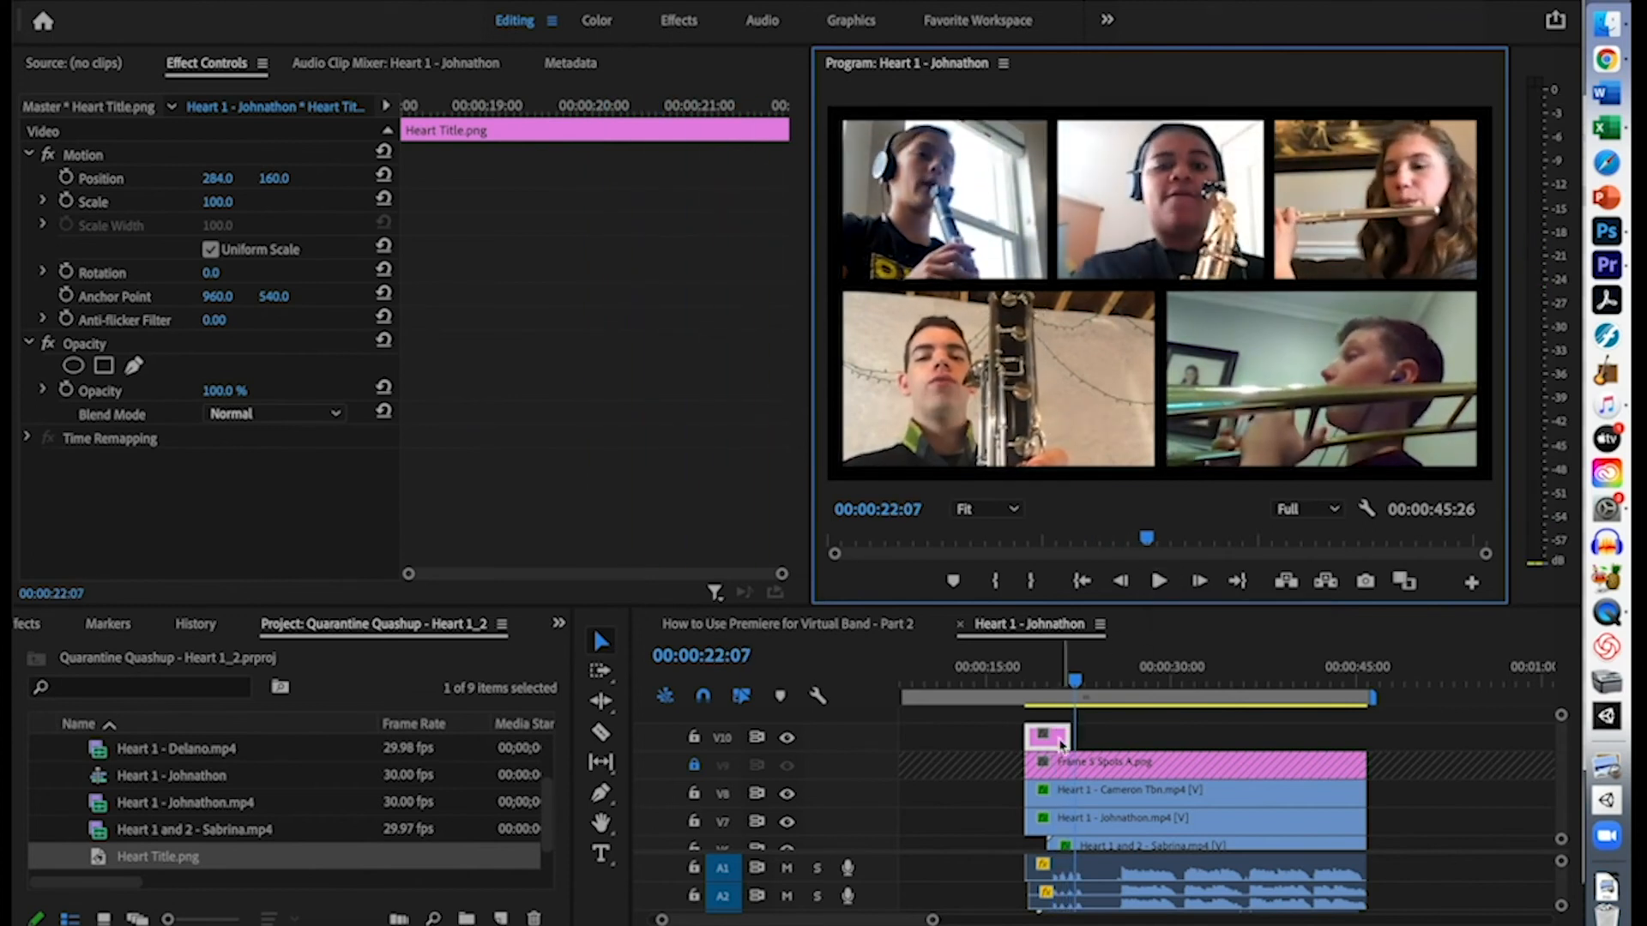
Move the title clip so it starts at 00:00:22:07 and play the sequence from there
drag(1053, 746, 1105, 745)
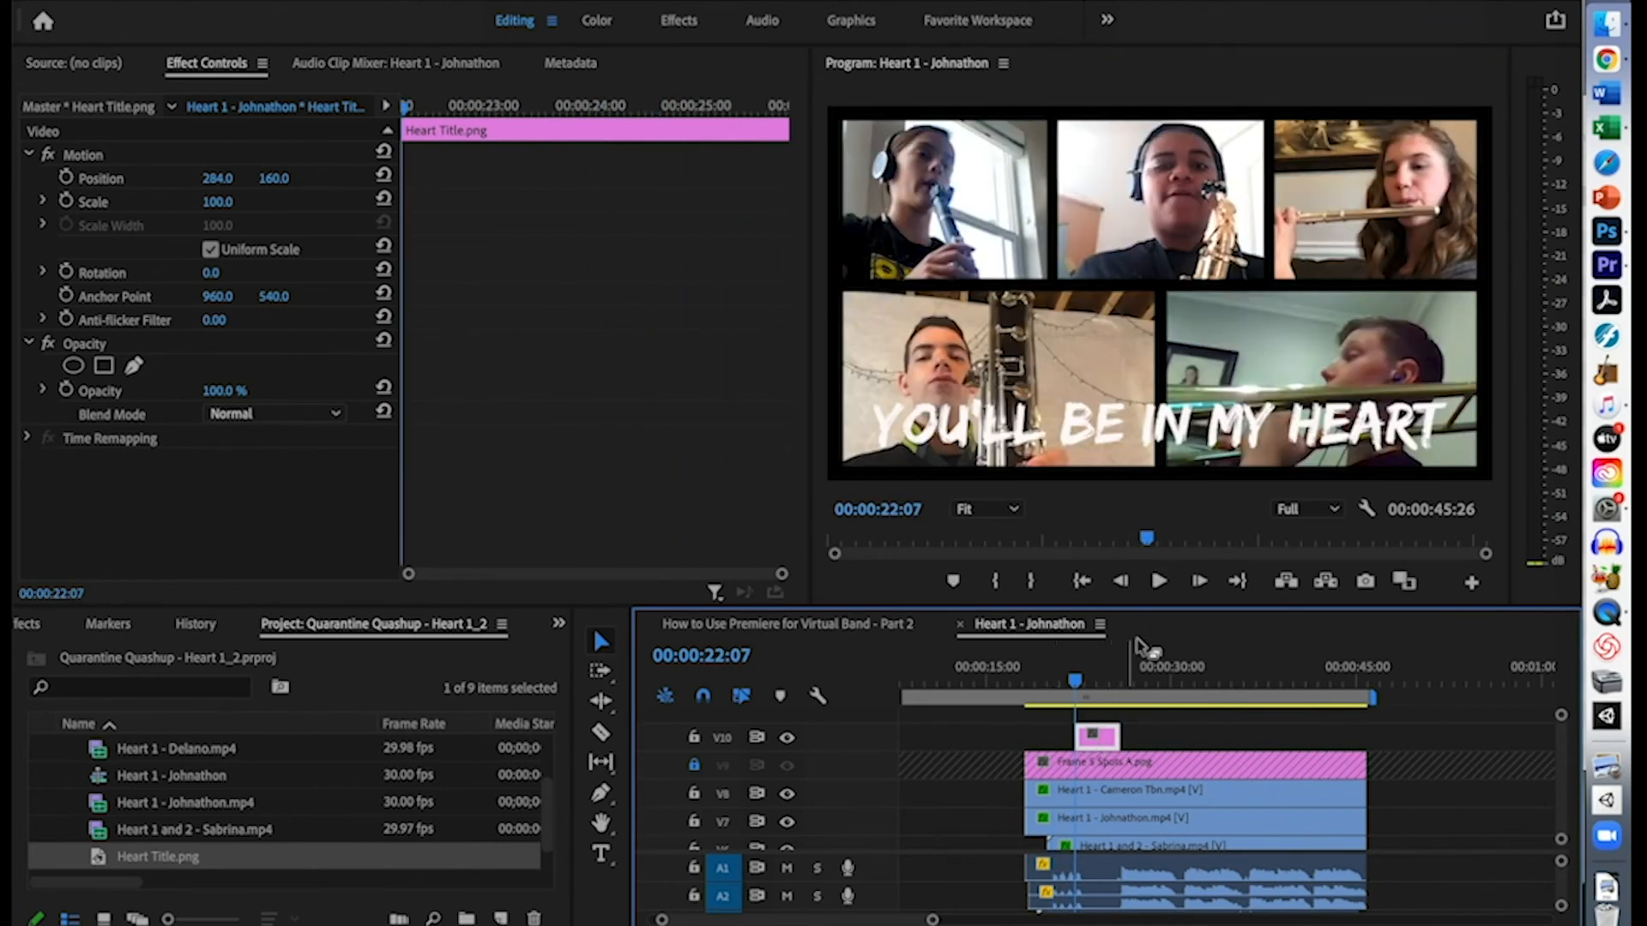
click(1159, 583)
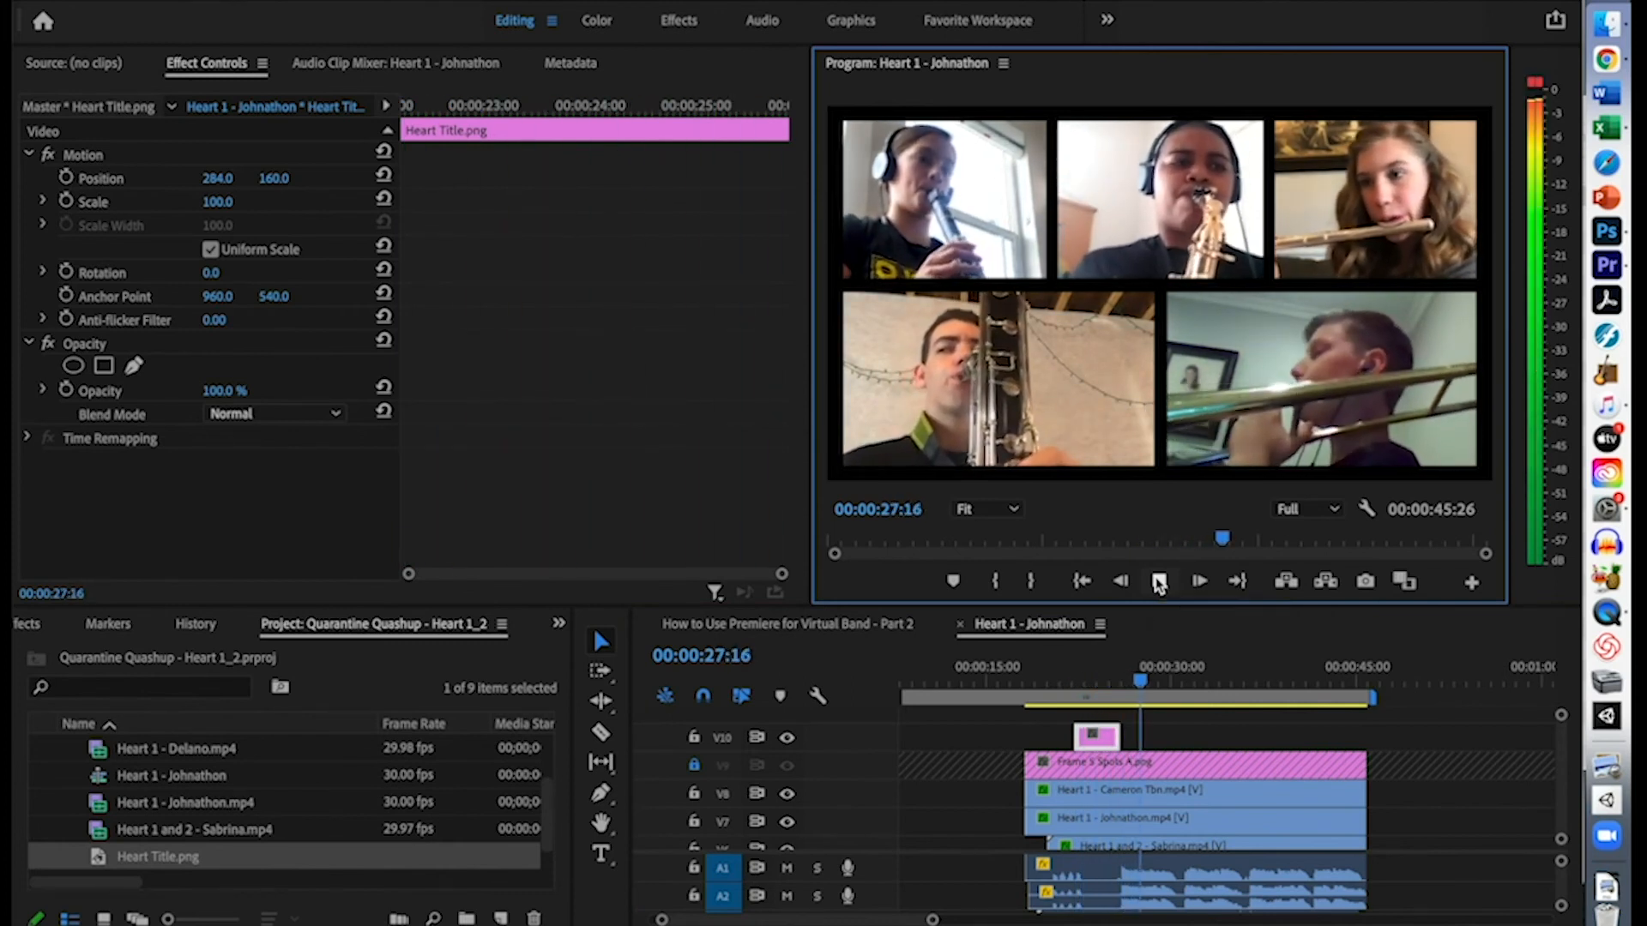
key(space)
Extend the end of the title clip on V10 to about 00:00:28:27 and preview its timing
drag(1110, 735, 1157, 735)
click(1088, 665)
click(1159, 582)
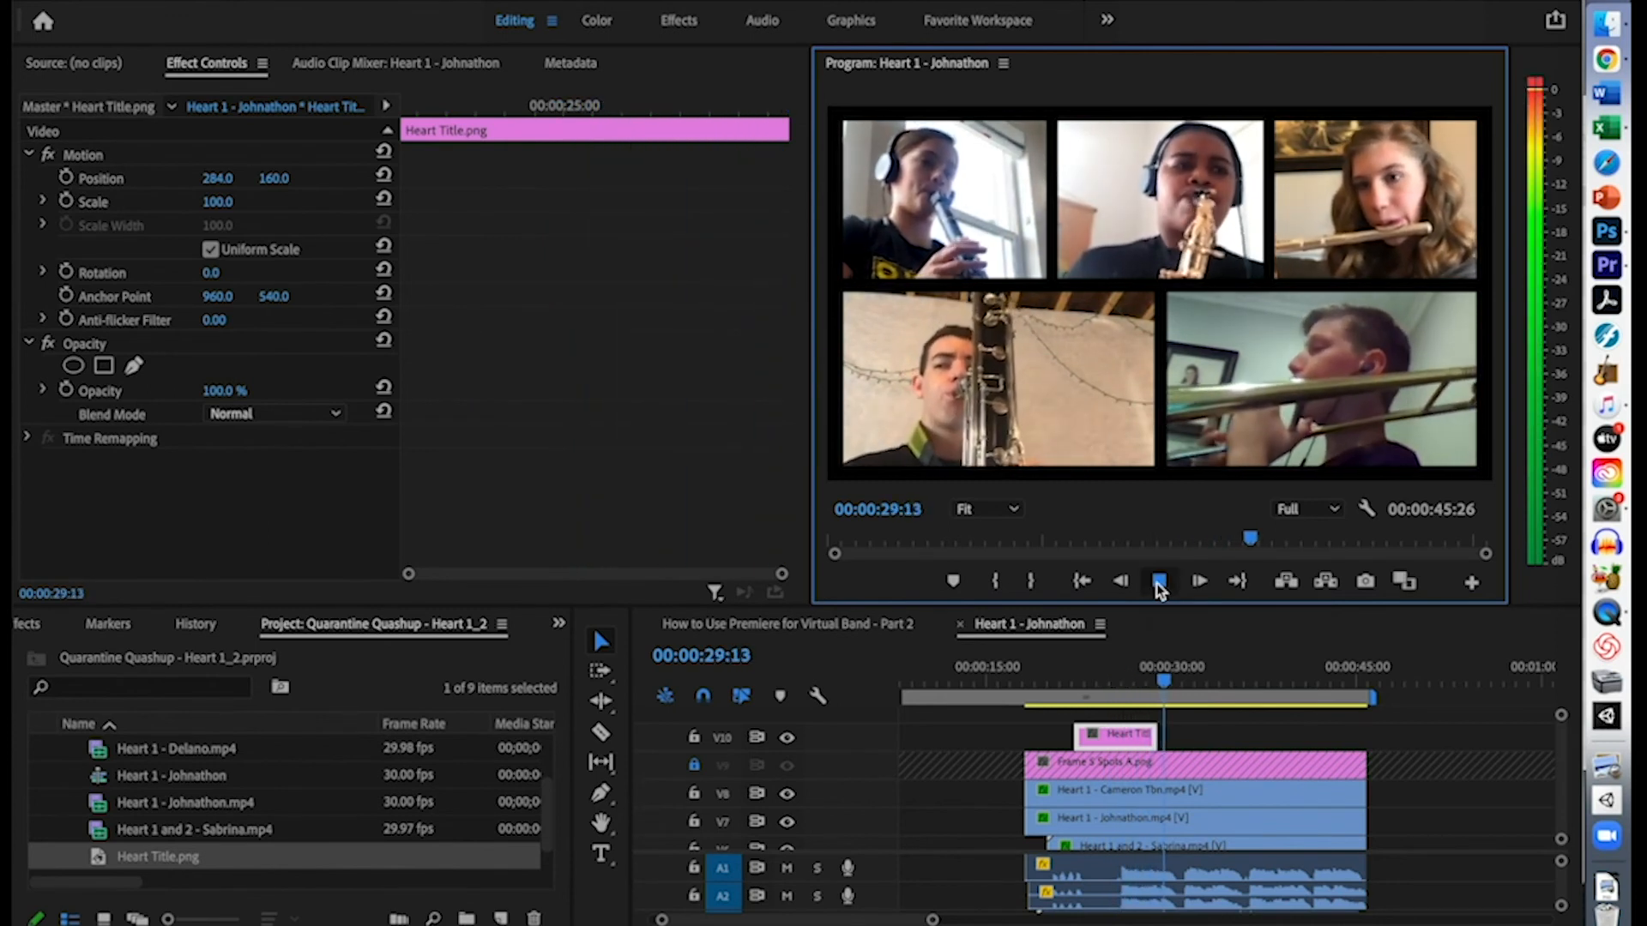
click(1159, 581)
Save the project and start the title's opacity animation with a 100% keyframe at 00:00:23:13
click(1103, 682)
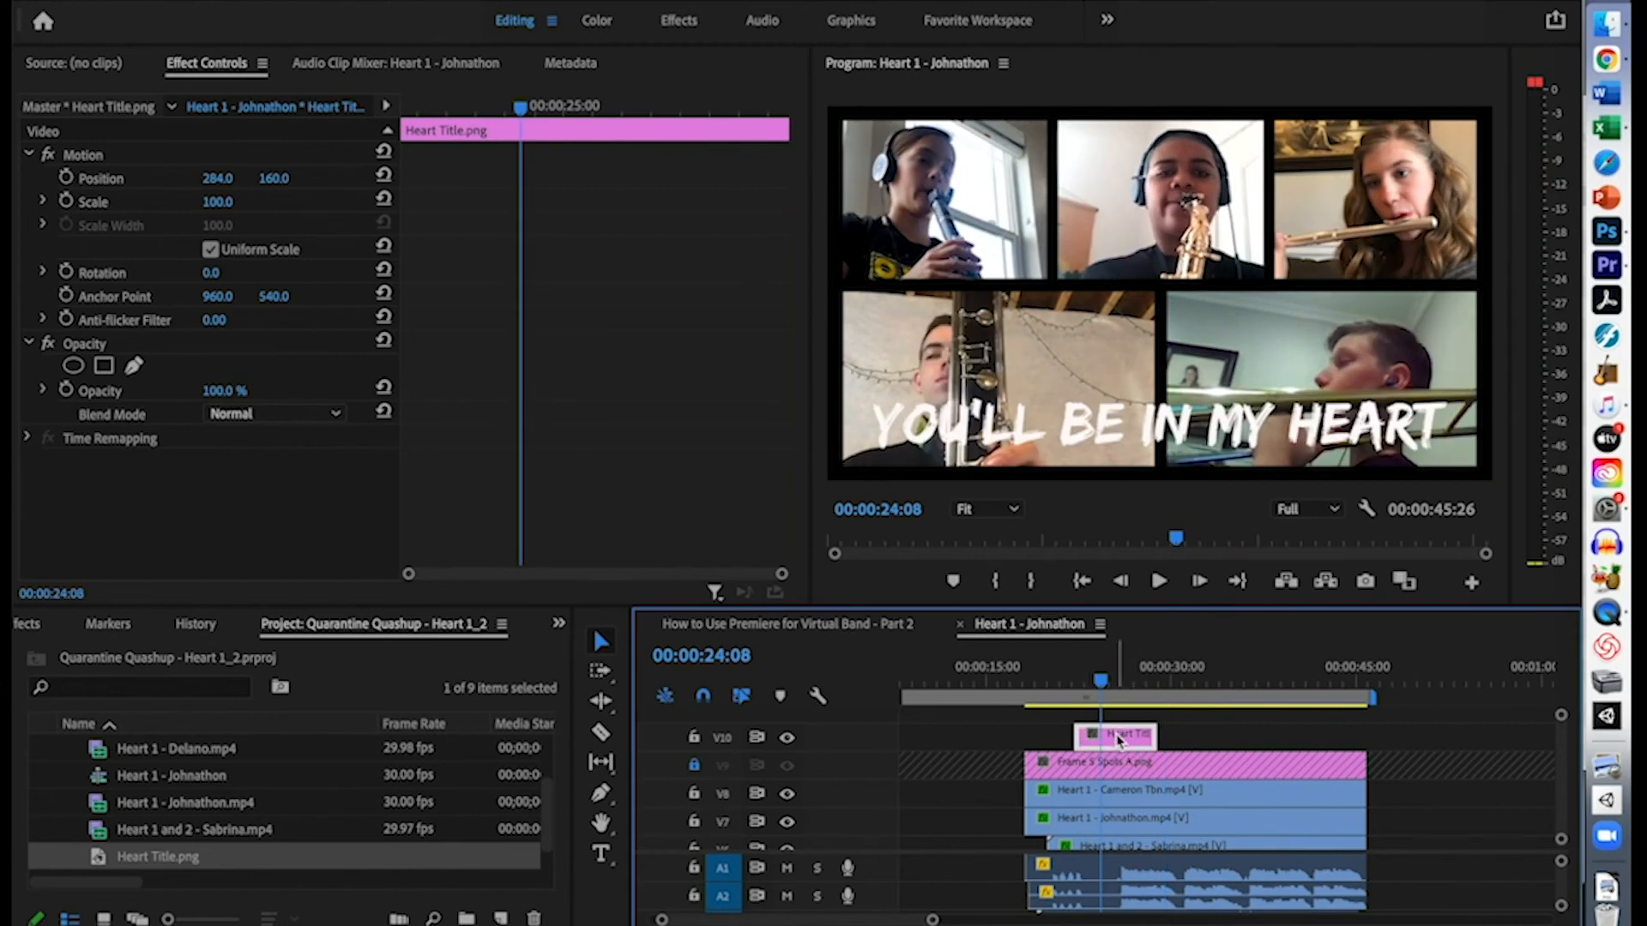
click(1097, 684)
drag(1097, 686, 1090, 687)
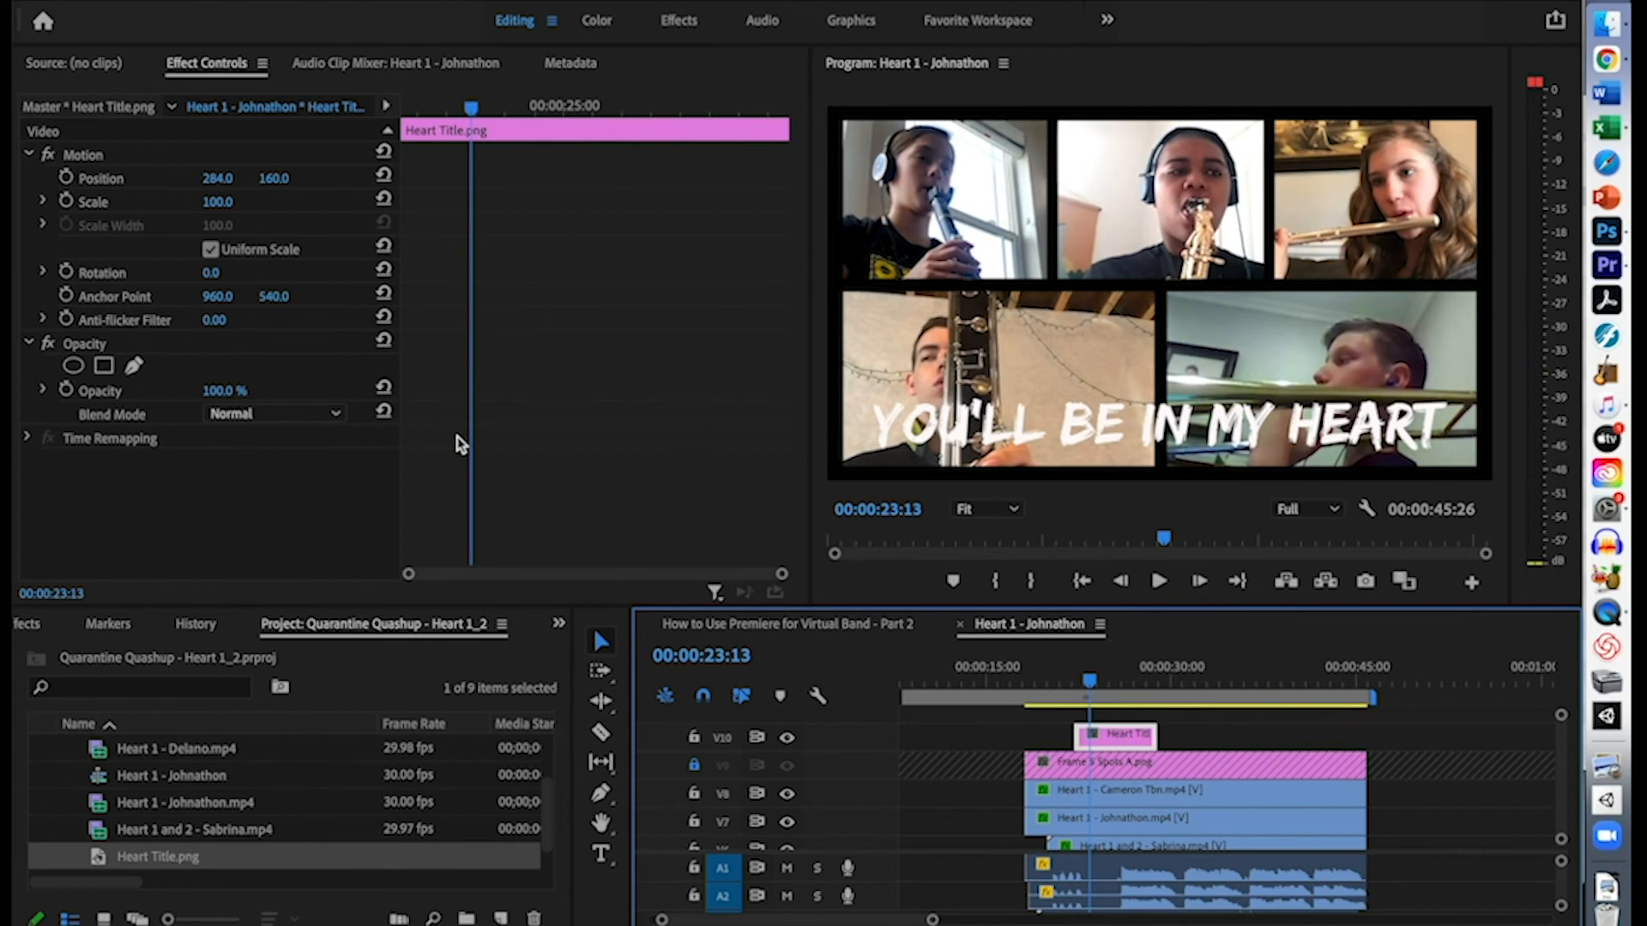
key(super+s)
click(66, 391)
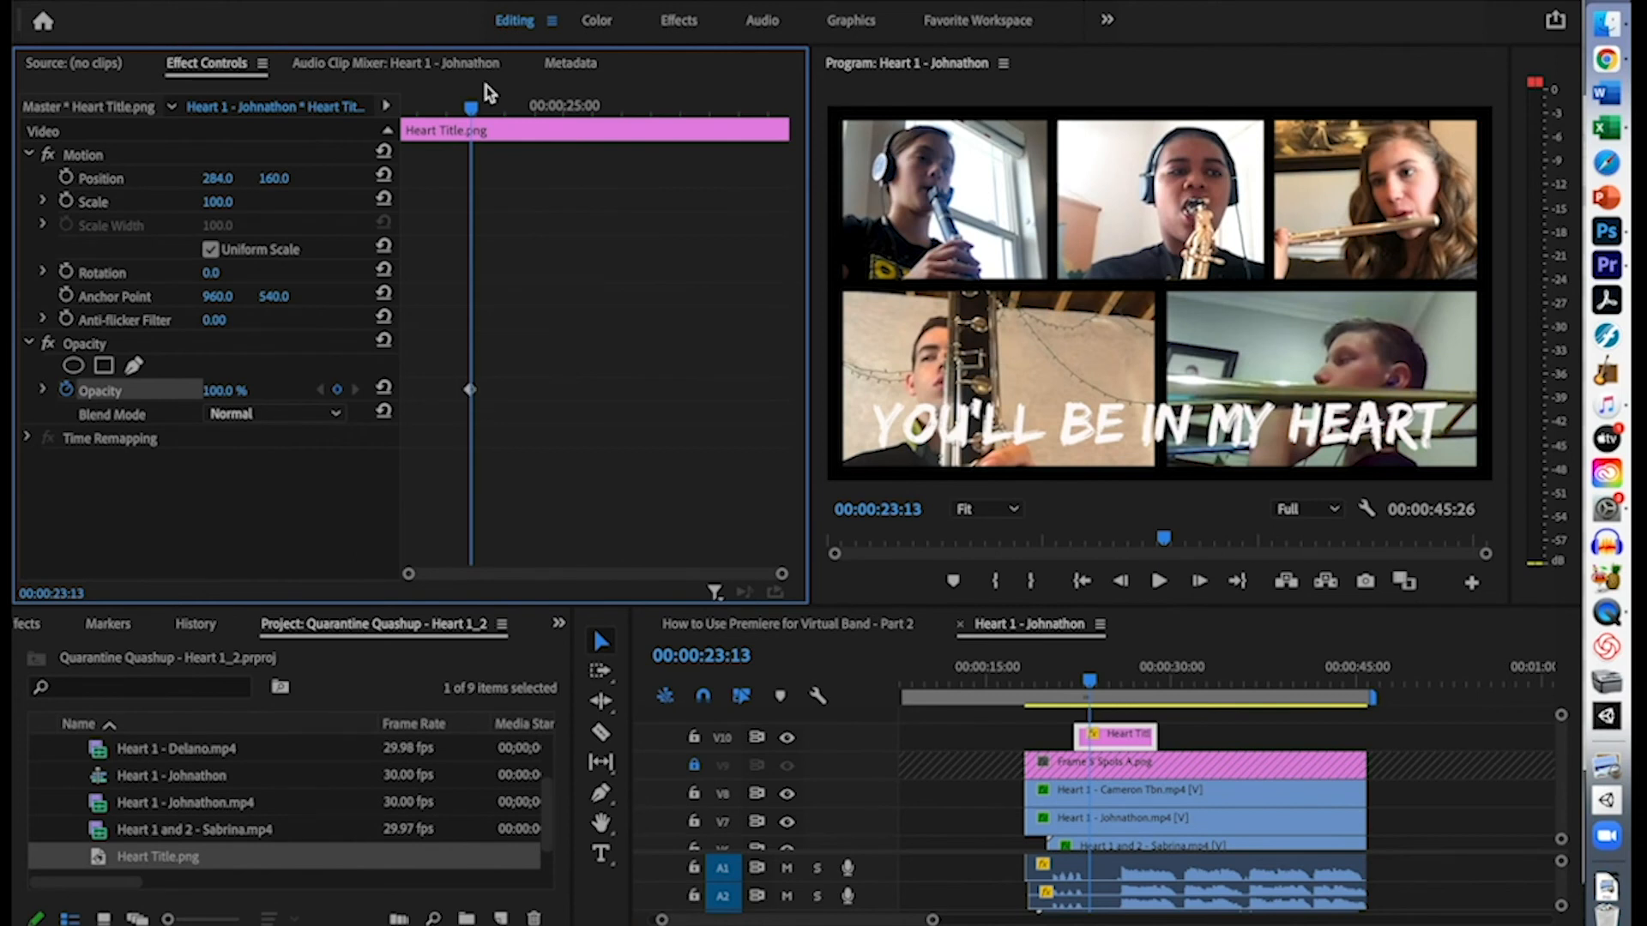
Set the title's opacity to 0% at 00:00:22:07 for a fade-in and play it through to 00:00:27:17
drag(471, 108, 404, 109)
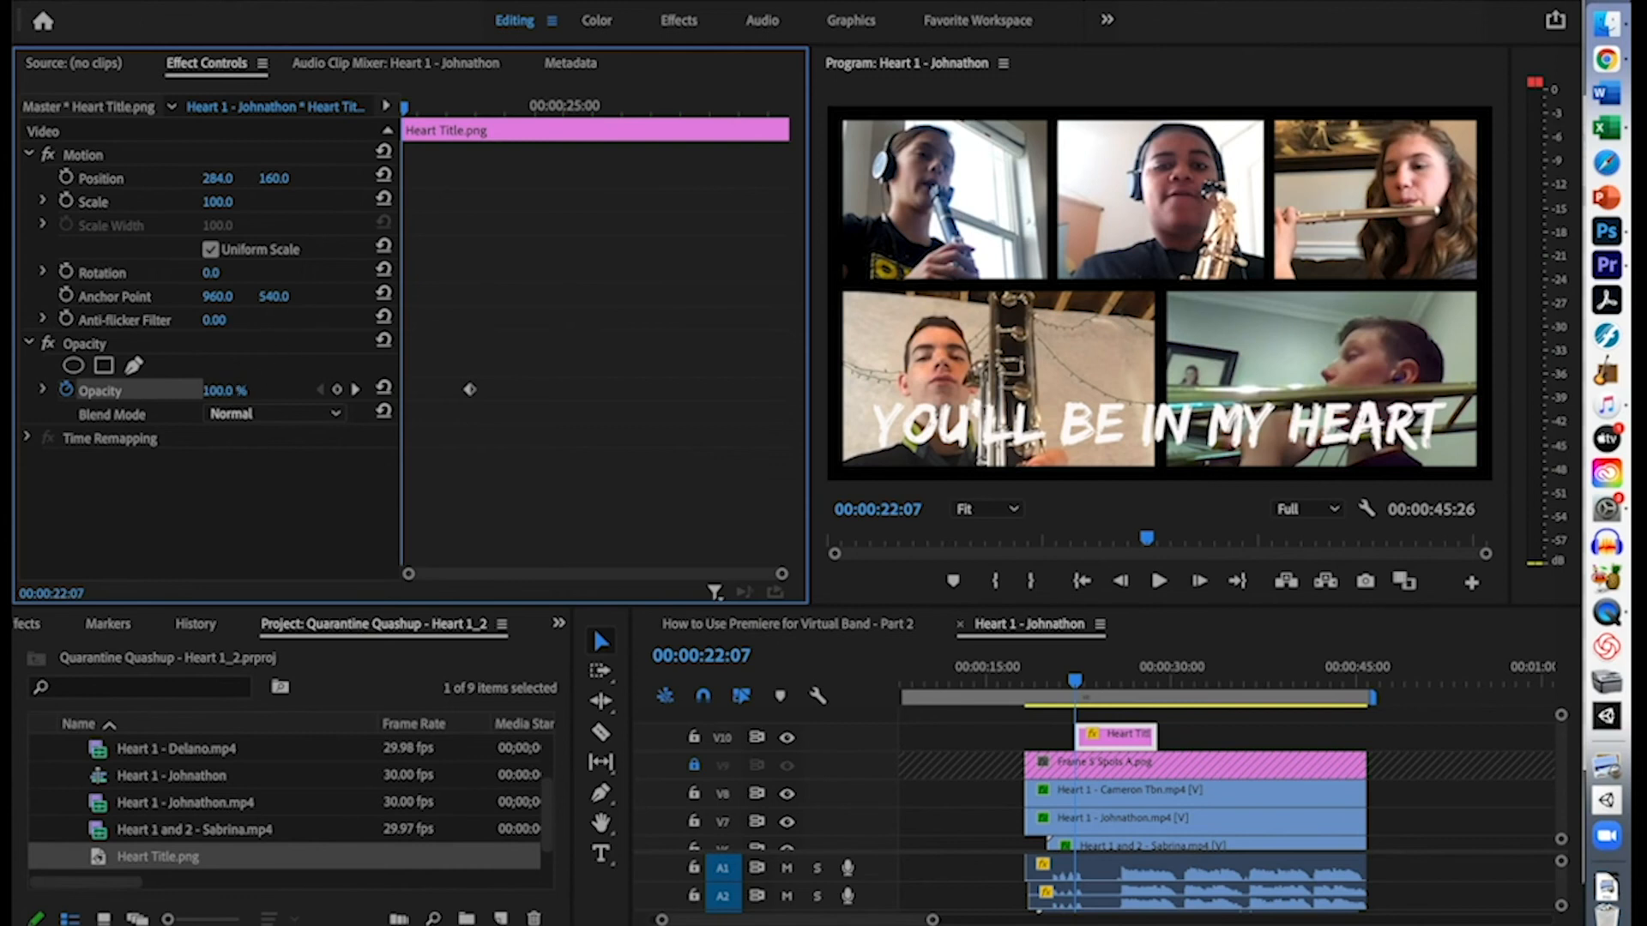
click(230, 387)
text(0)
key(Return)
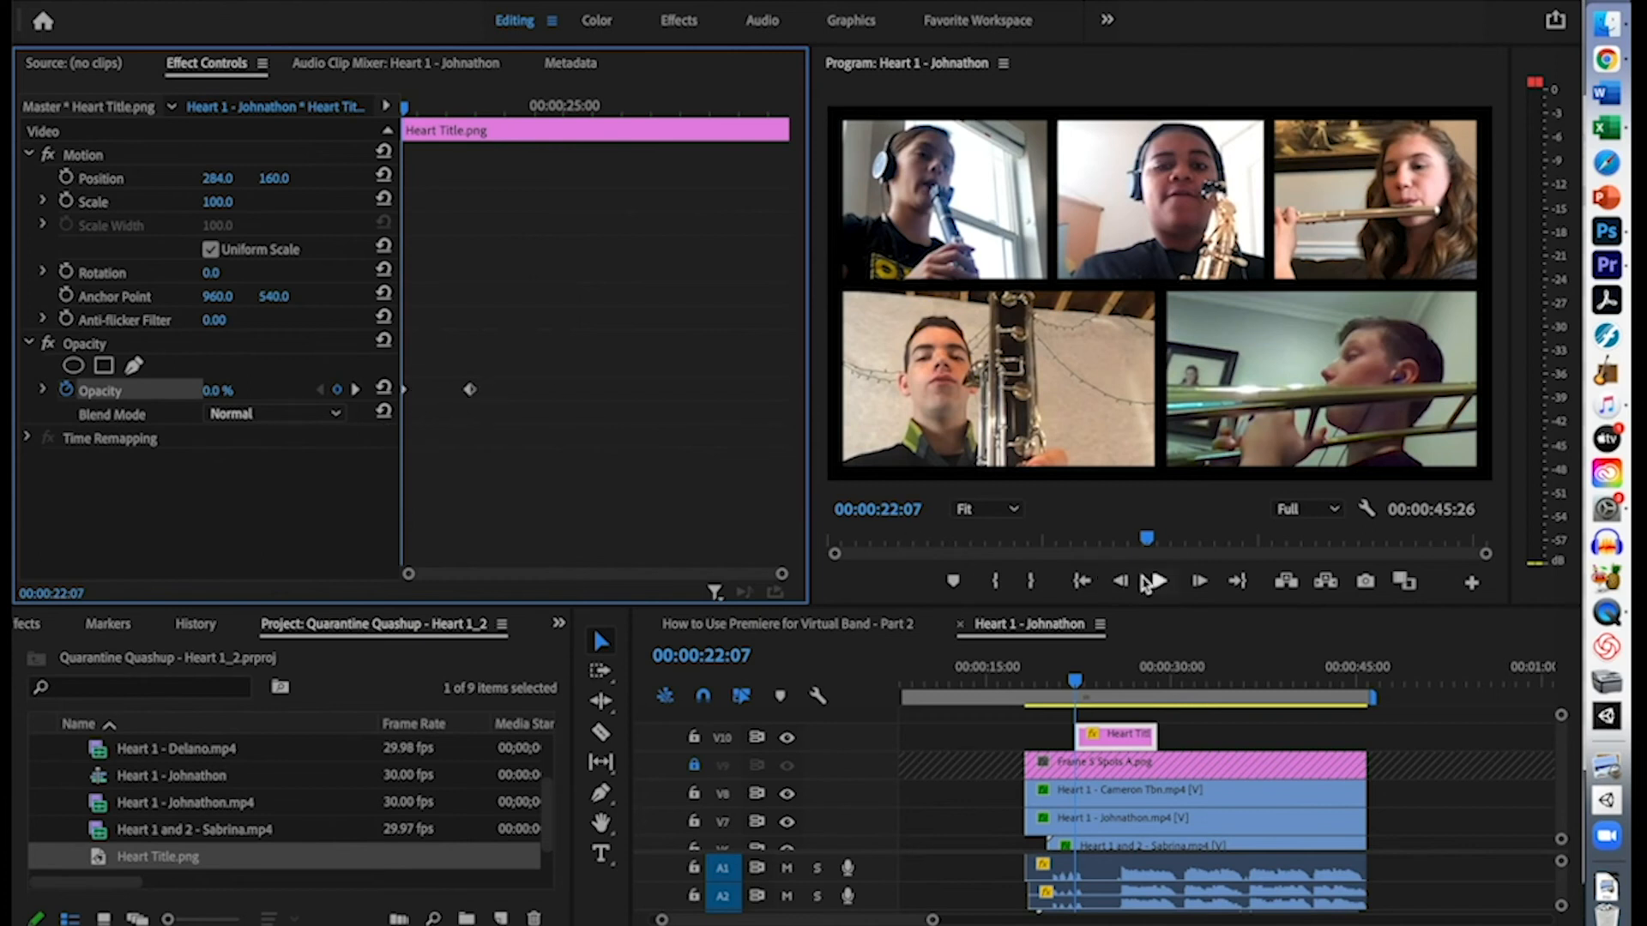
click(1159, 583)
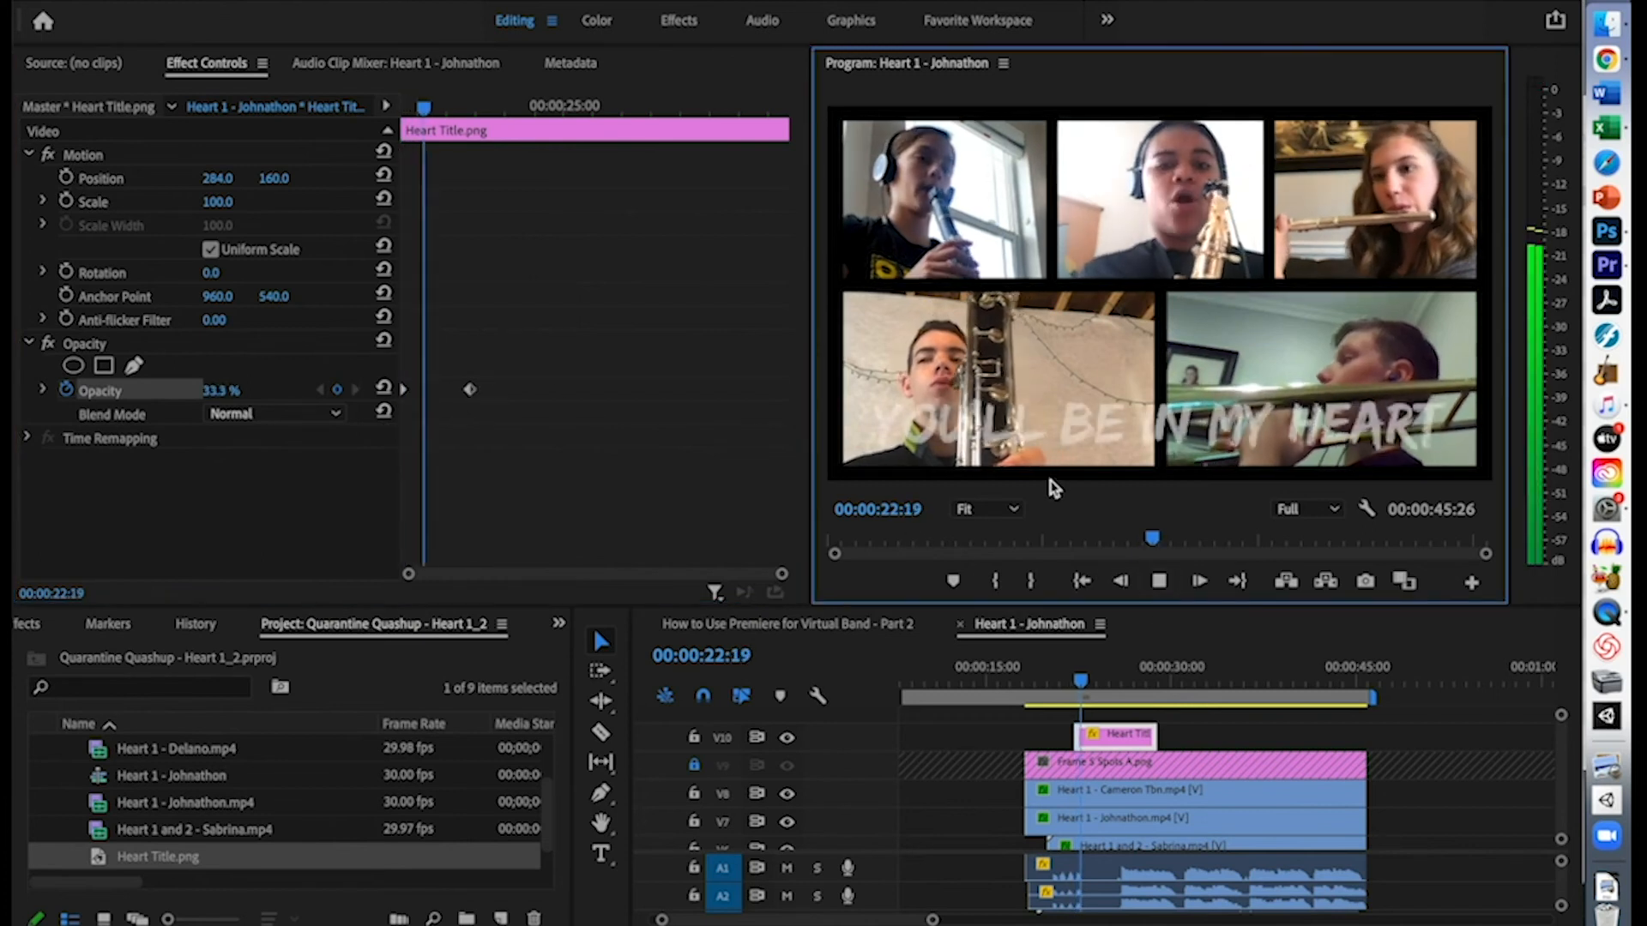
click(1160, 583)
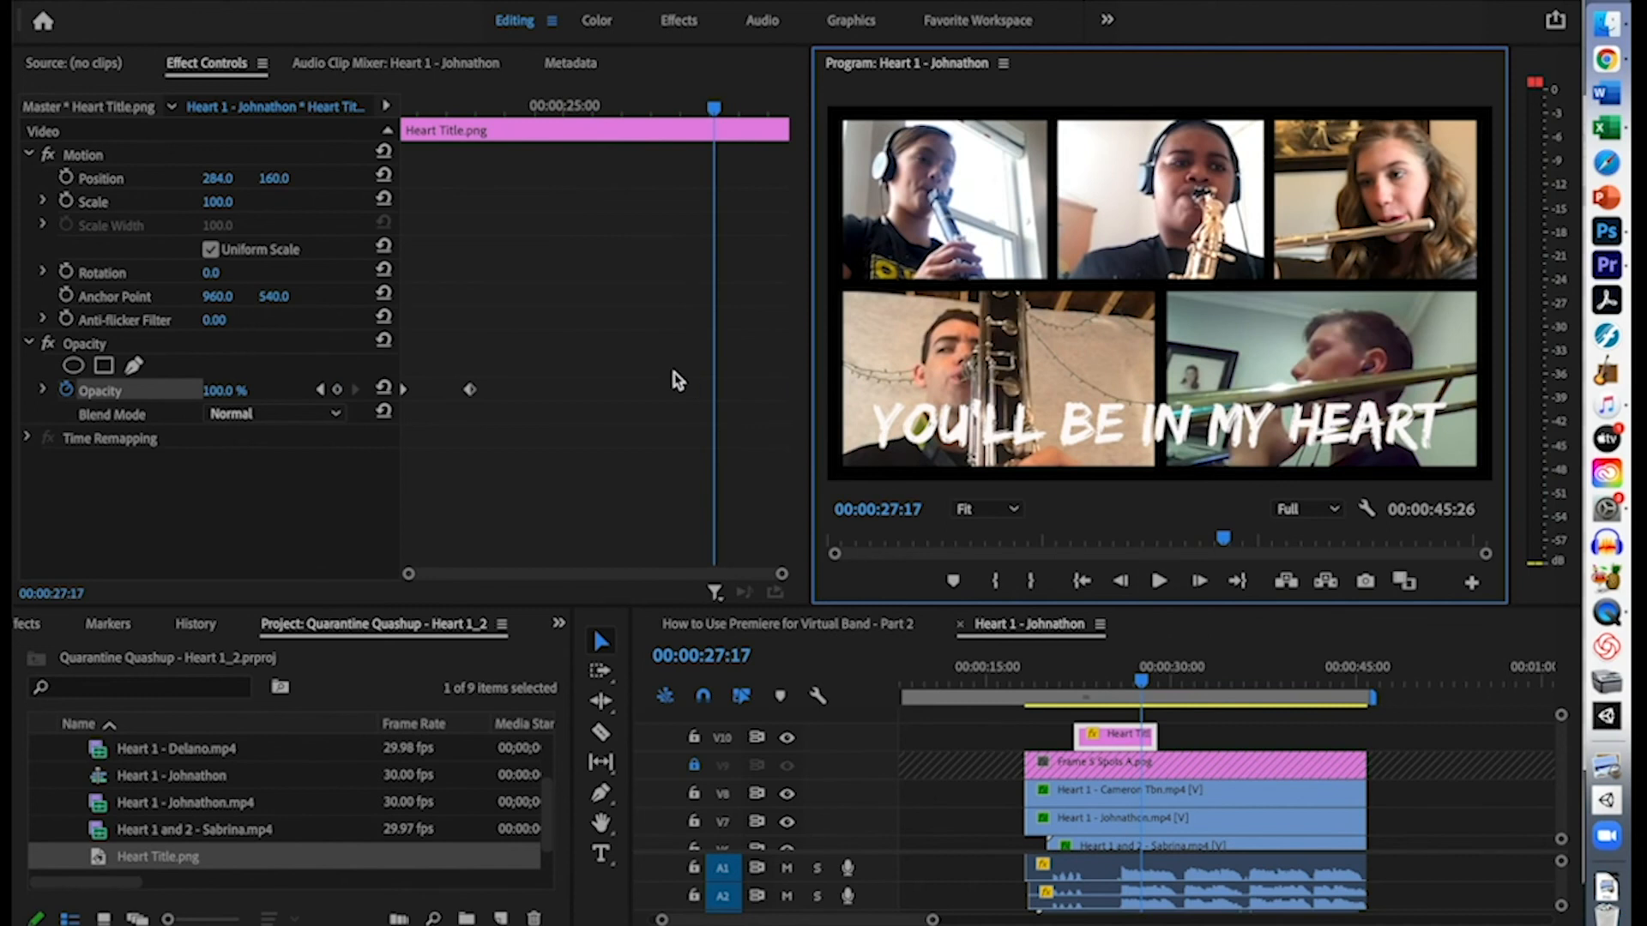
Add a 100% opacity keyframe at 00:00:27:17, set opacity to 0% at the title clip's end, and preview the fade-out
click(339, 392)
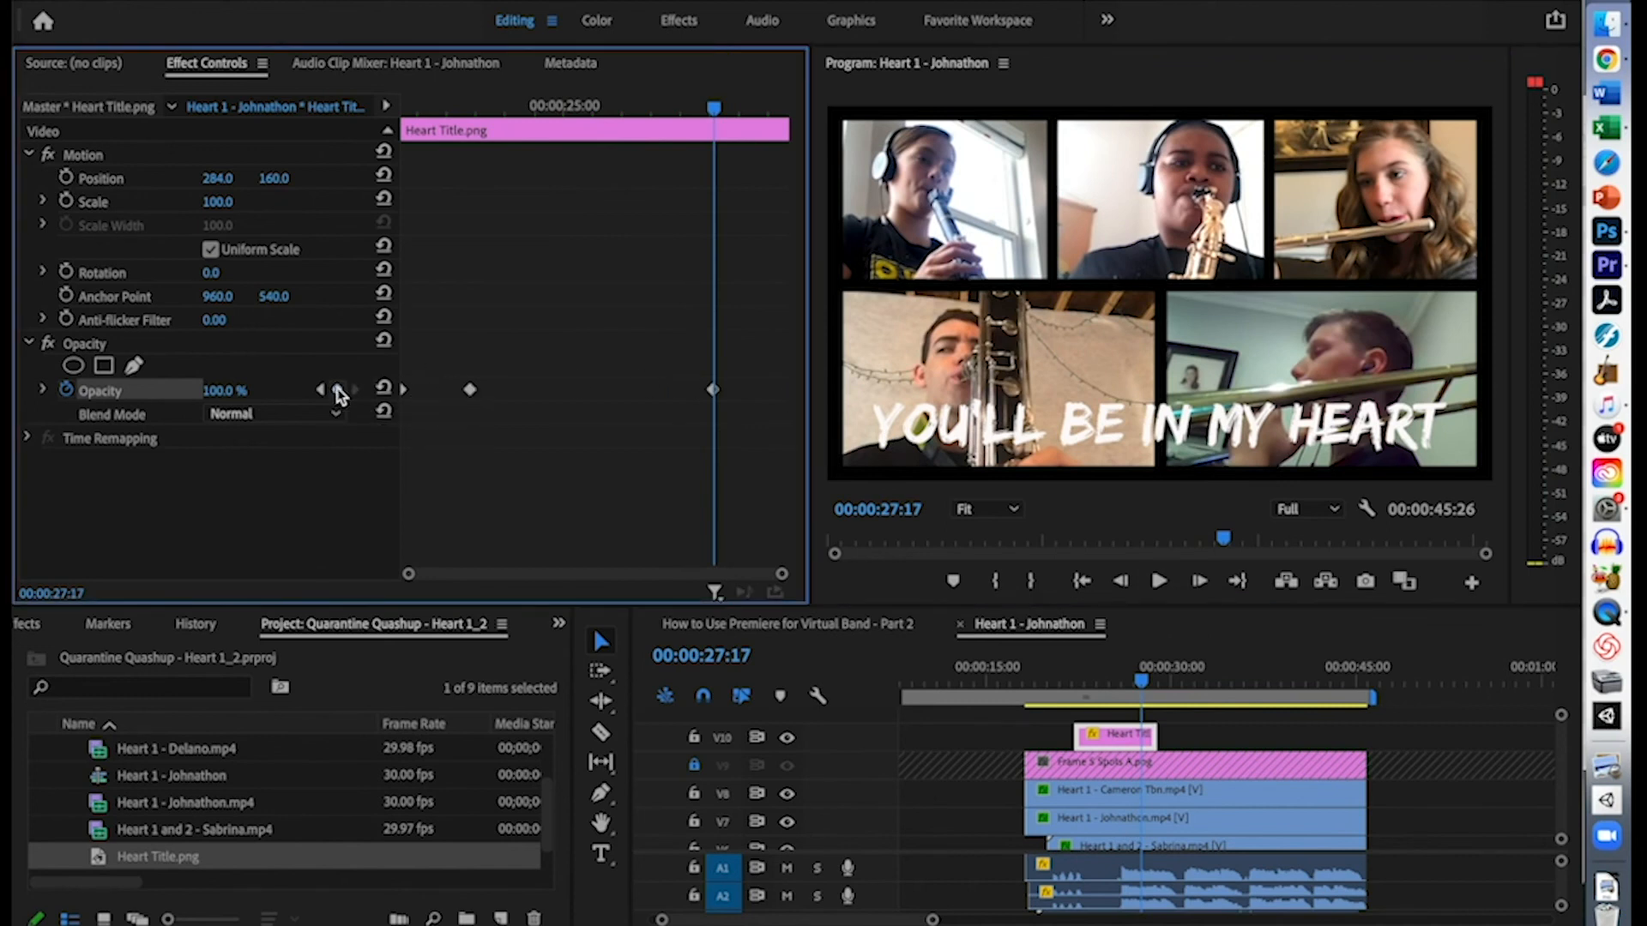
drag(715, 108, 798, 107)
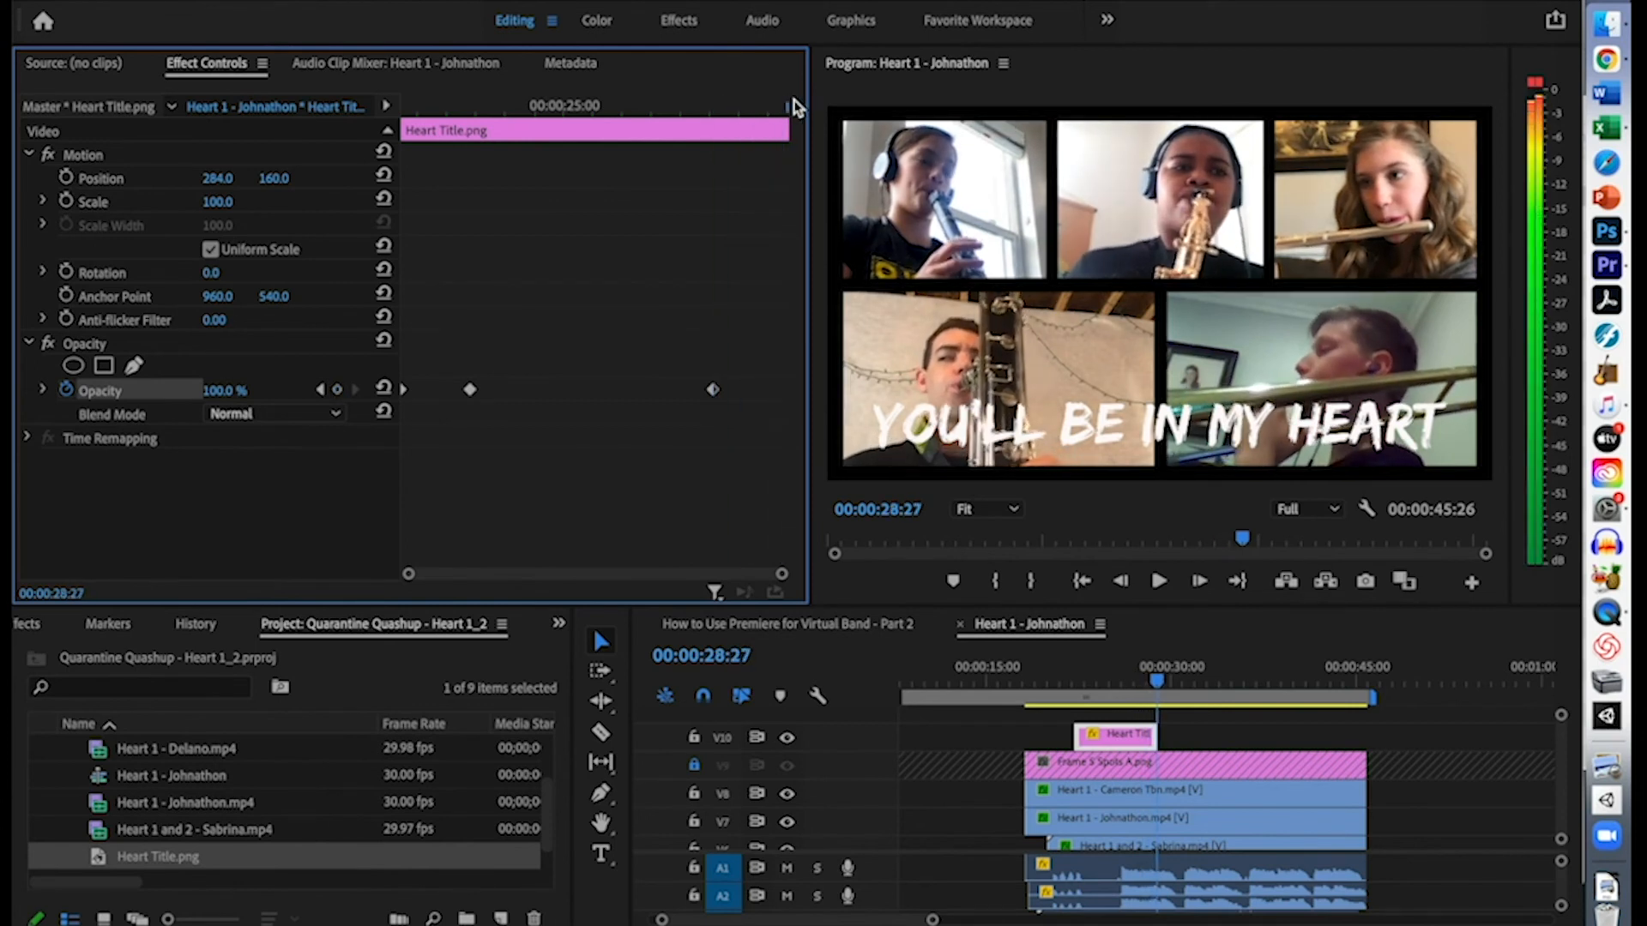
click(233, 387)
text(0)
key(Return)
drag(1137, 690, 1128, 686)
click(1171, 582)
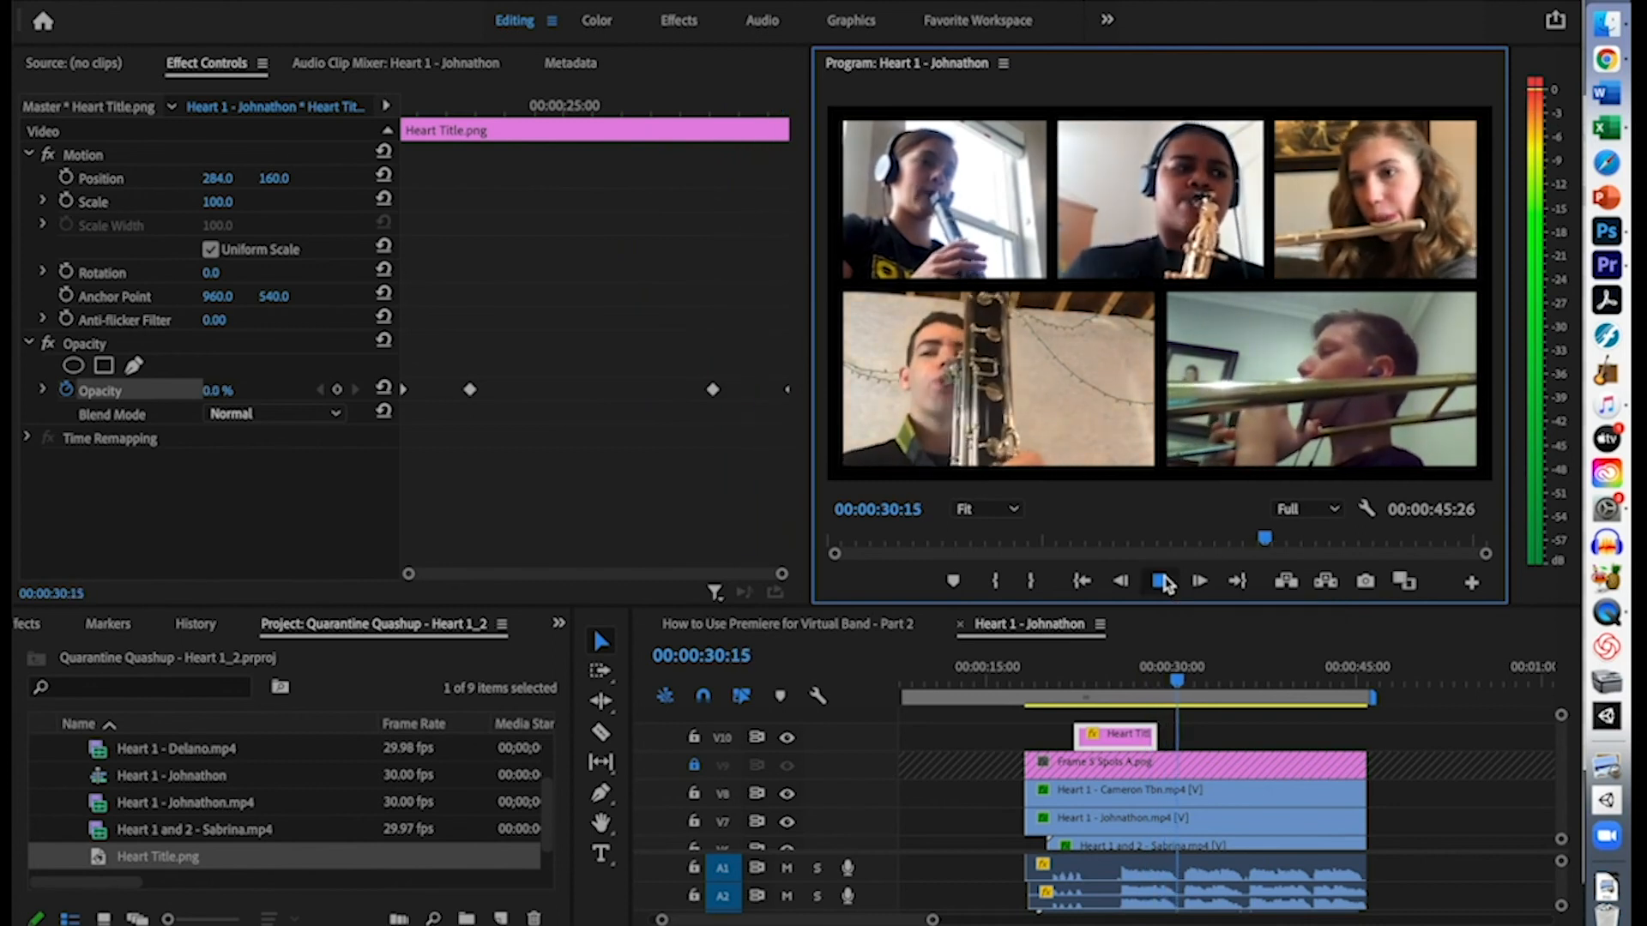
click(1163, 583)
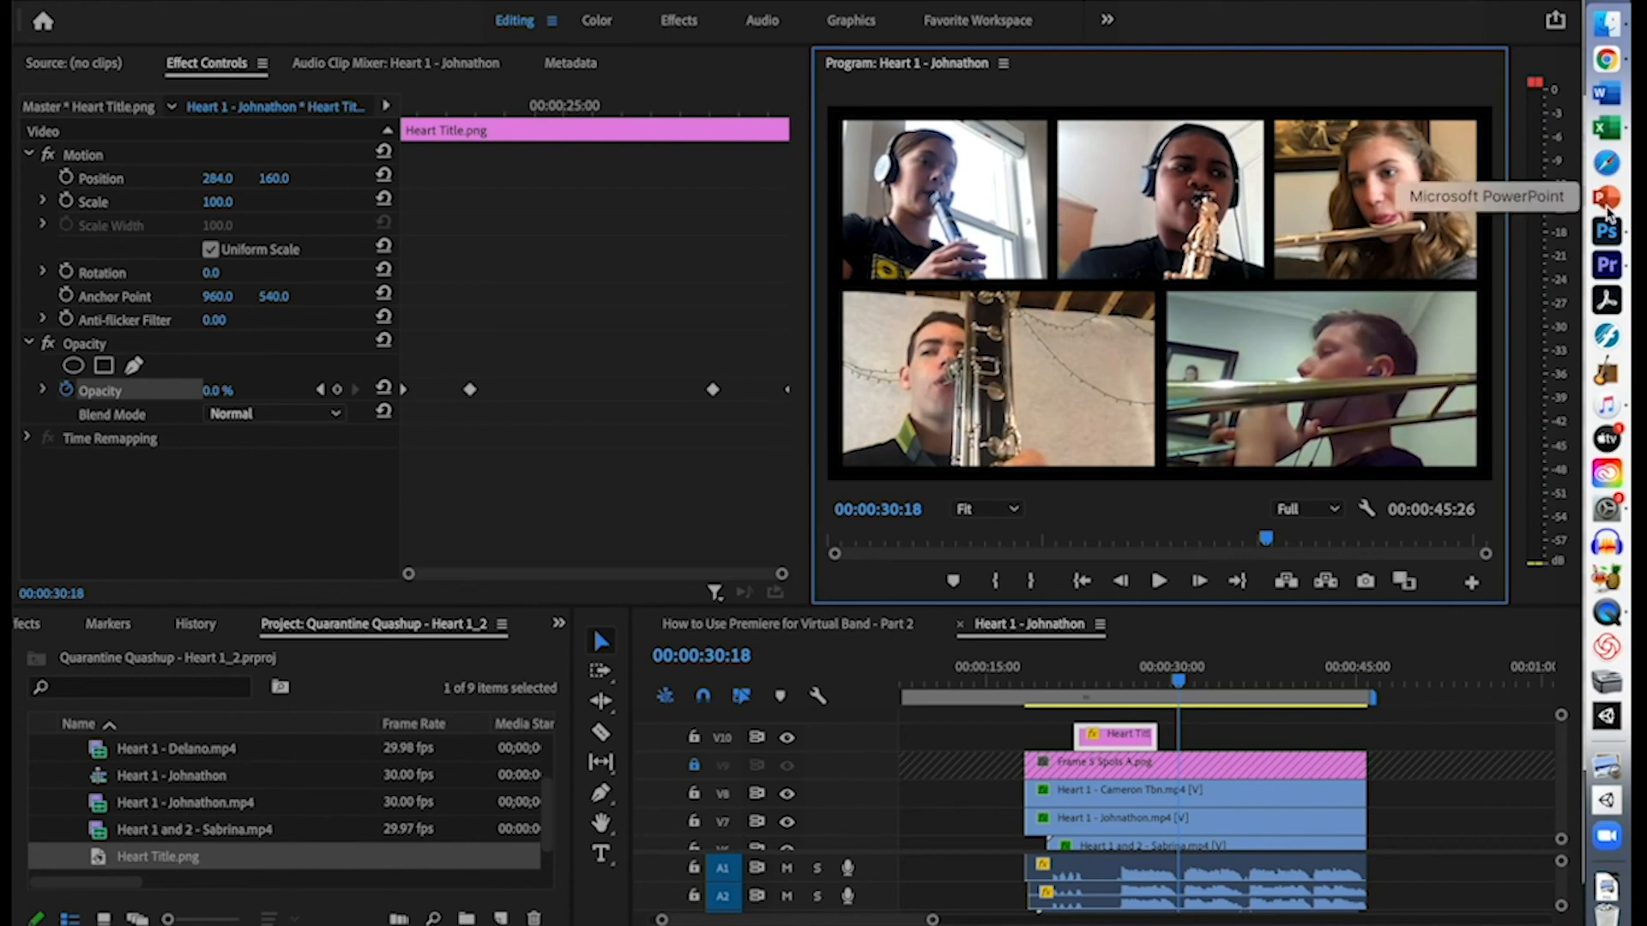
Switch to Photoshop and briefly show the Quidditch character layer in the Text group, then hide it again
click(1606, 231)
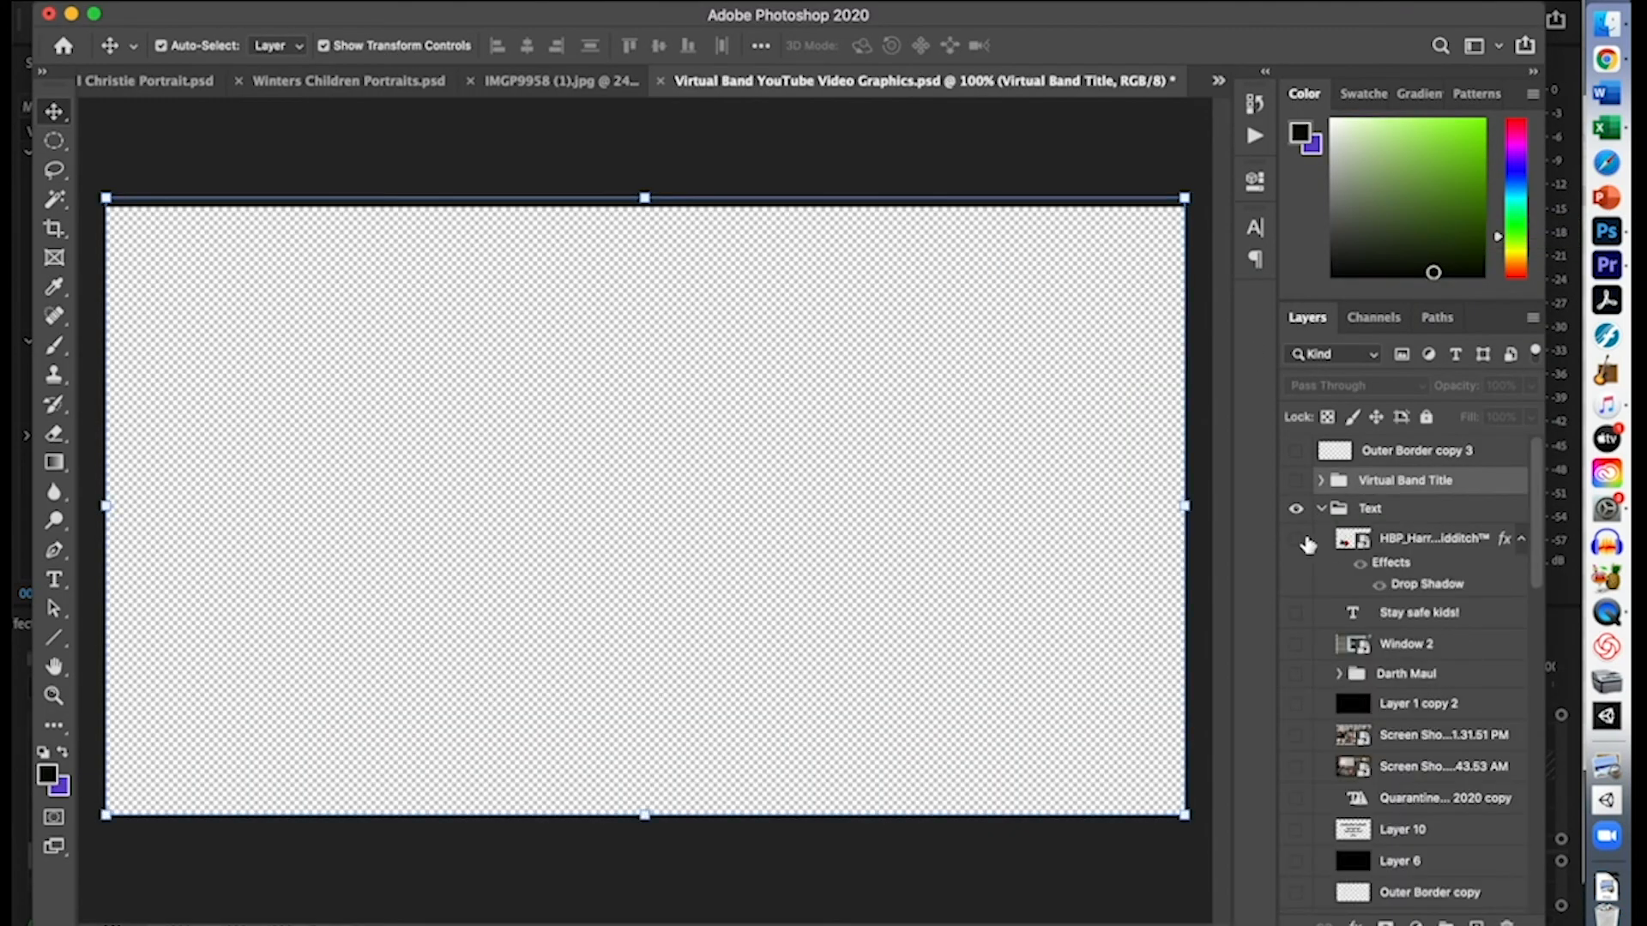
click(1296, 539)
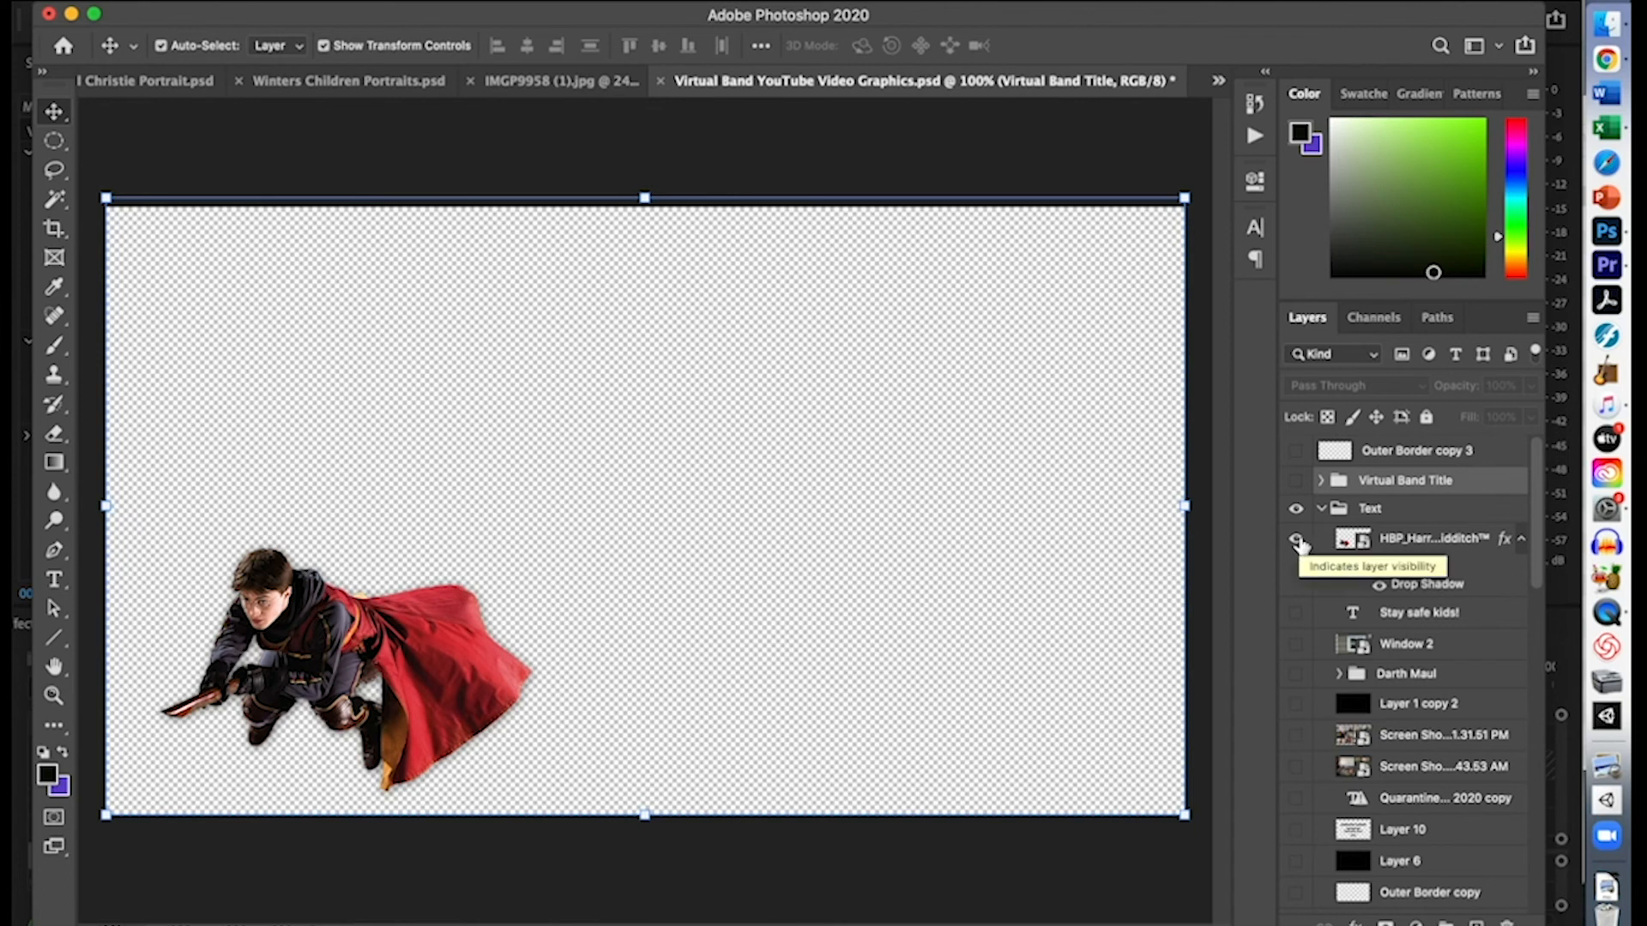
click(1297, 539)
Show the Darth Maul group and examine its "Sithalicious Quarantine Edition" title and window image layers
click(1296, 657)
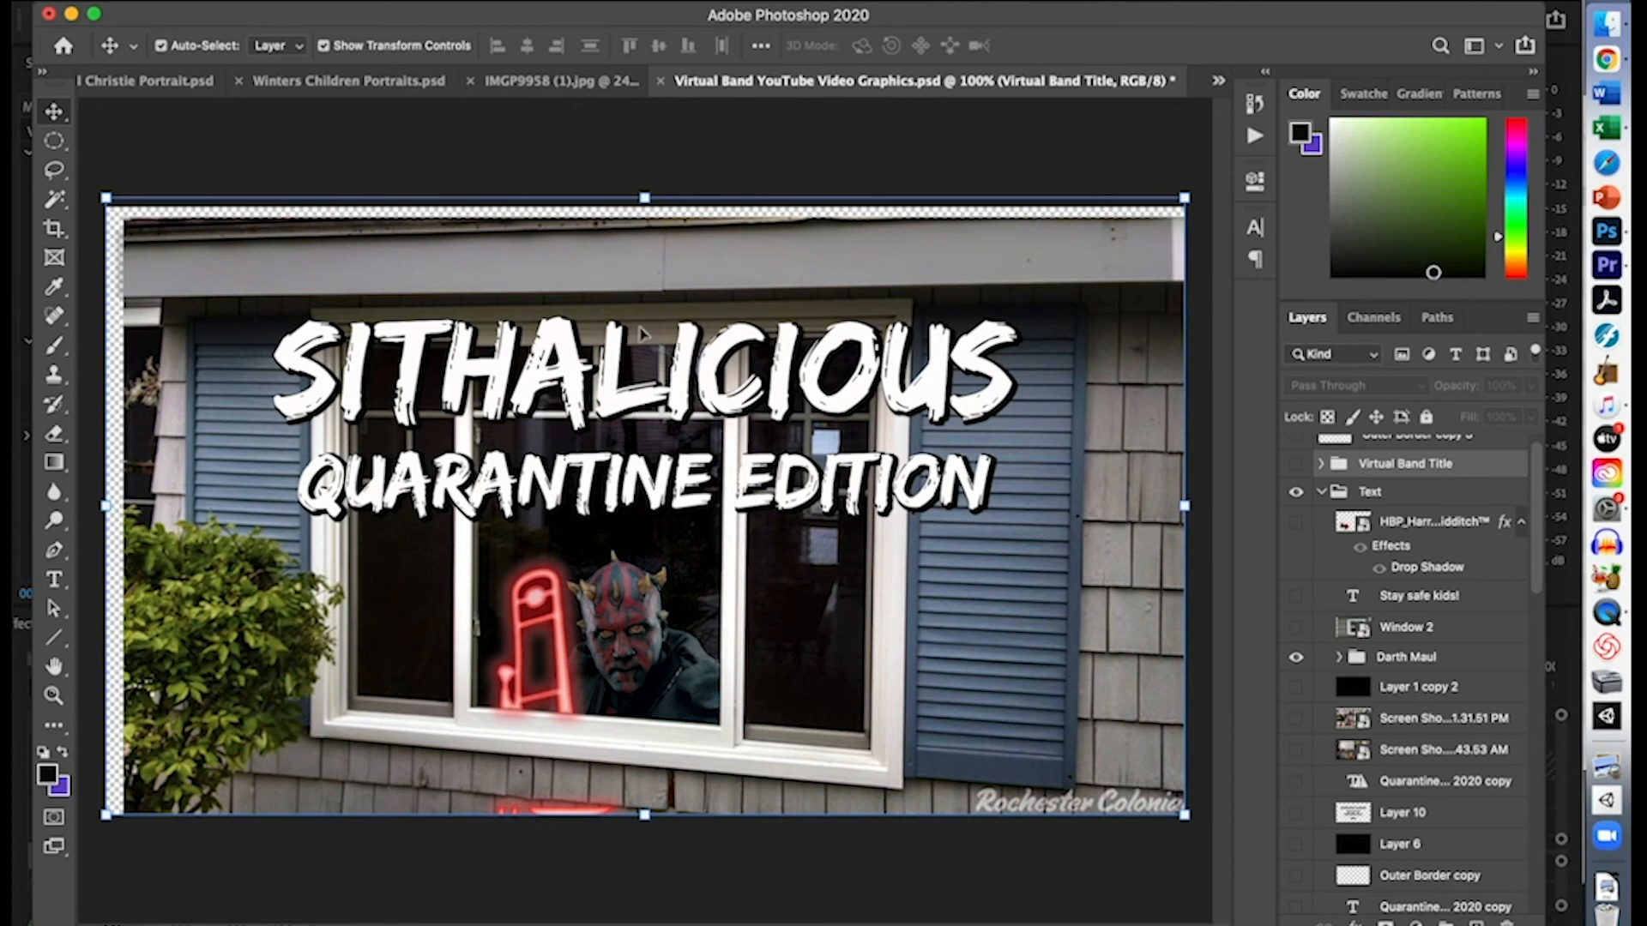
click(614, 400)
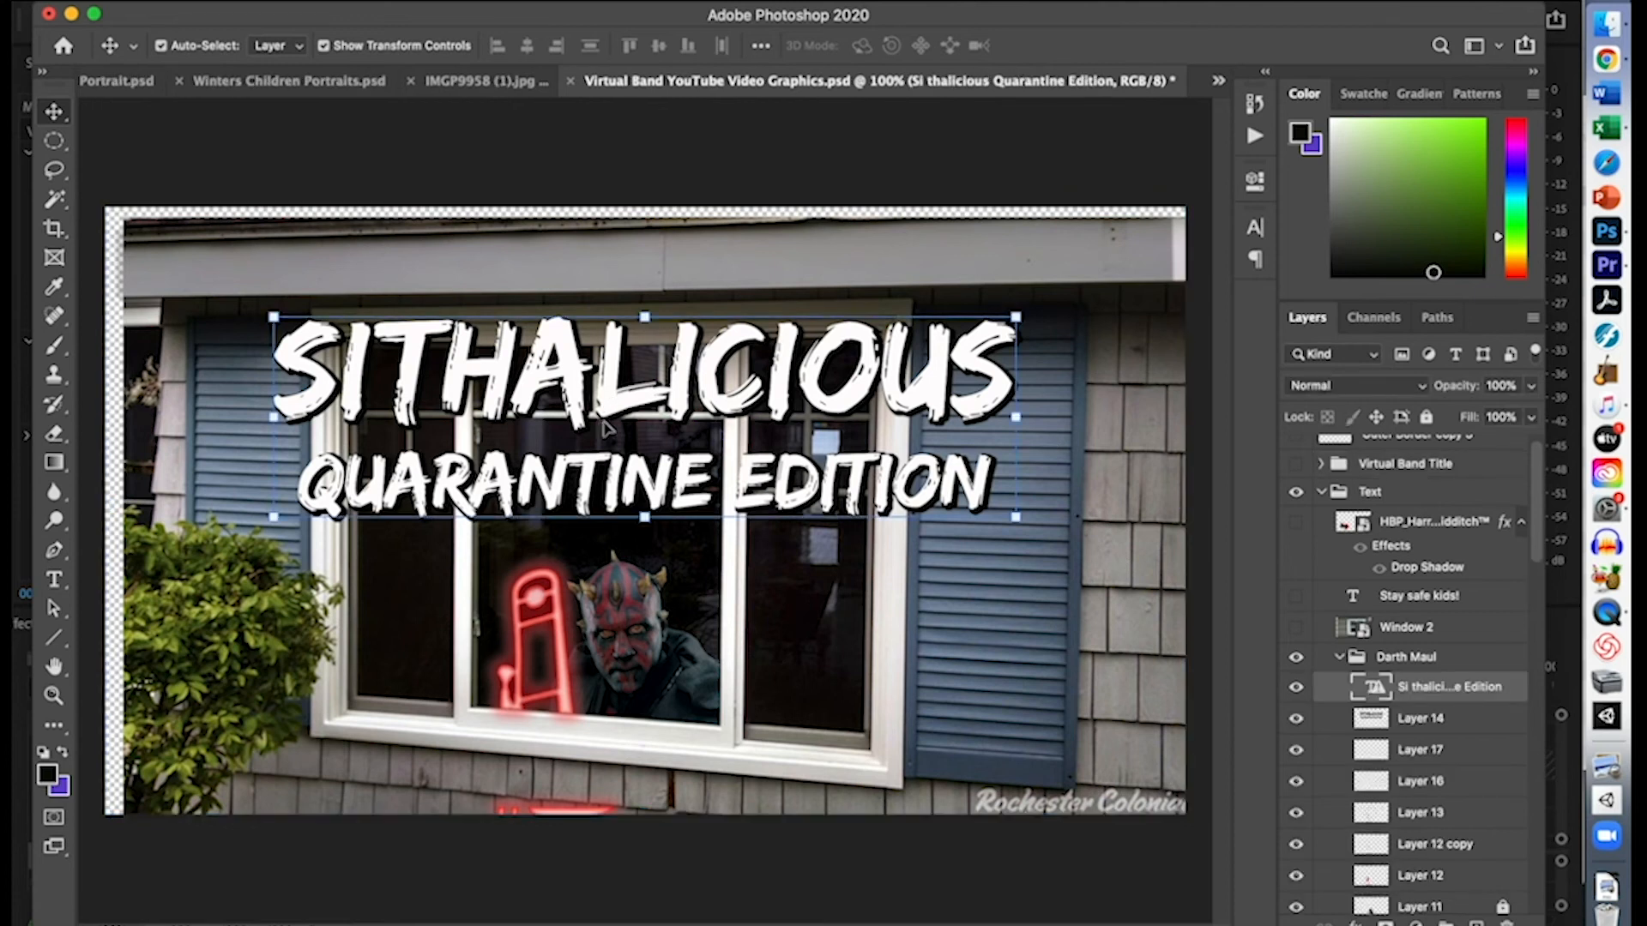
click(632, 619)
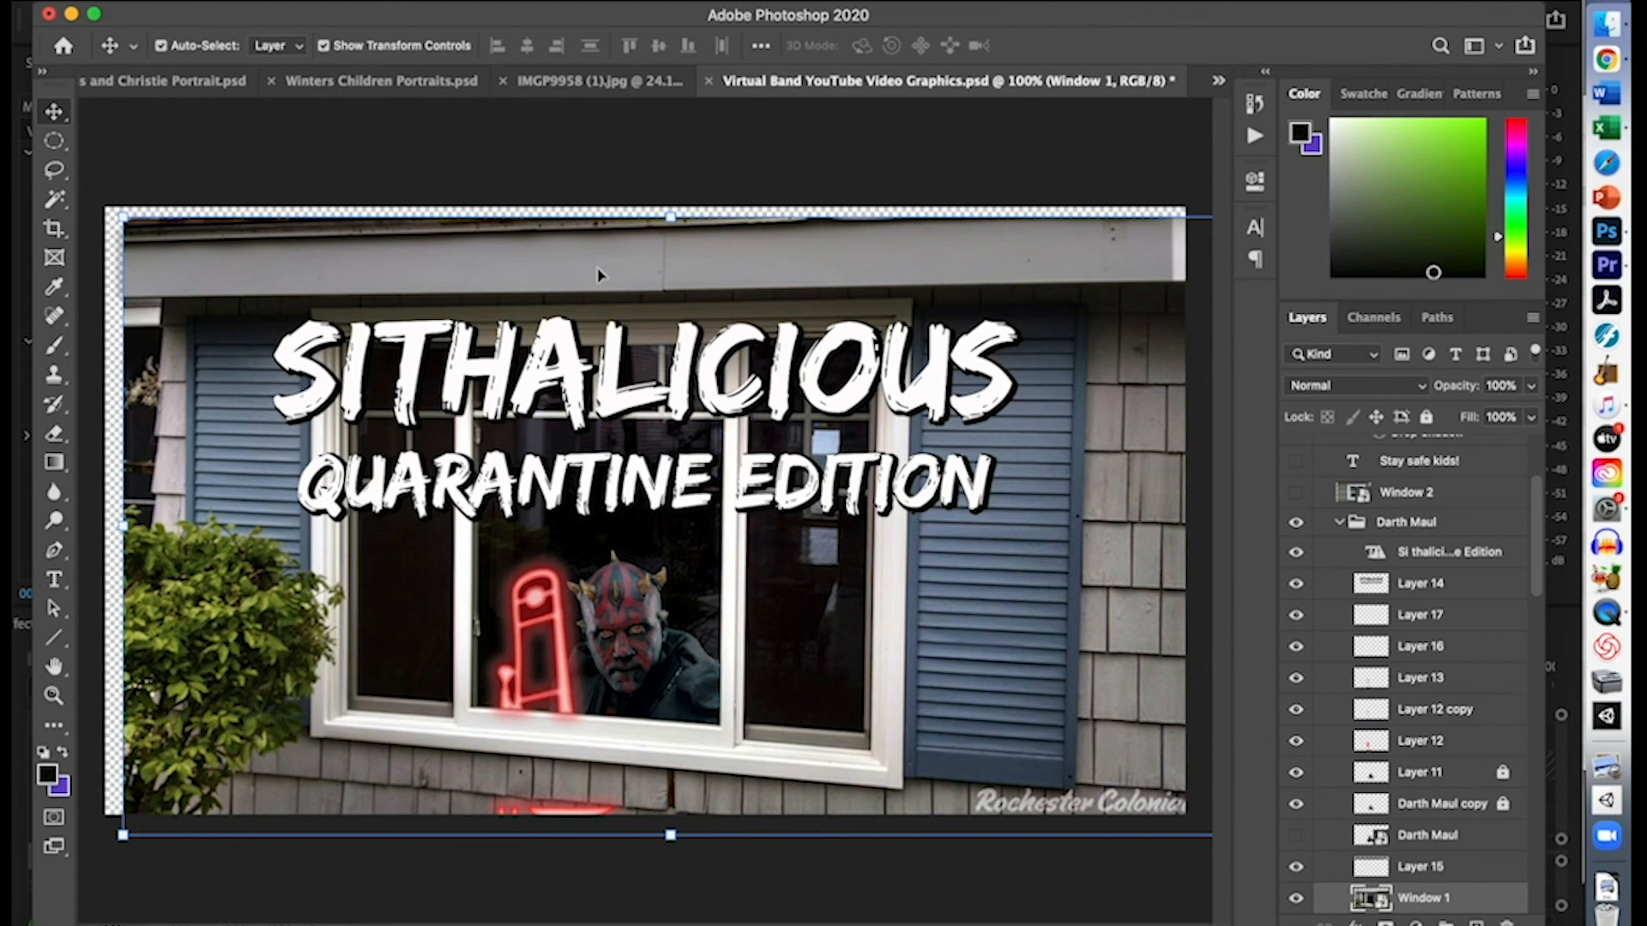
scroll(1397, 559, up, 3)
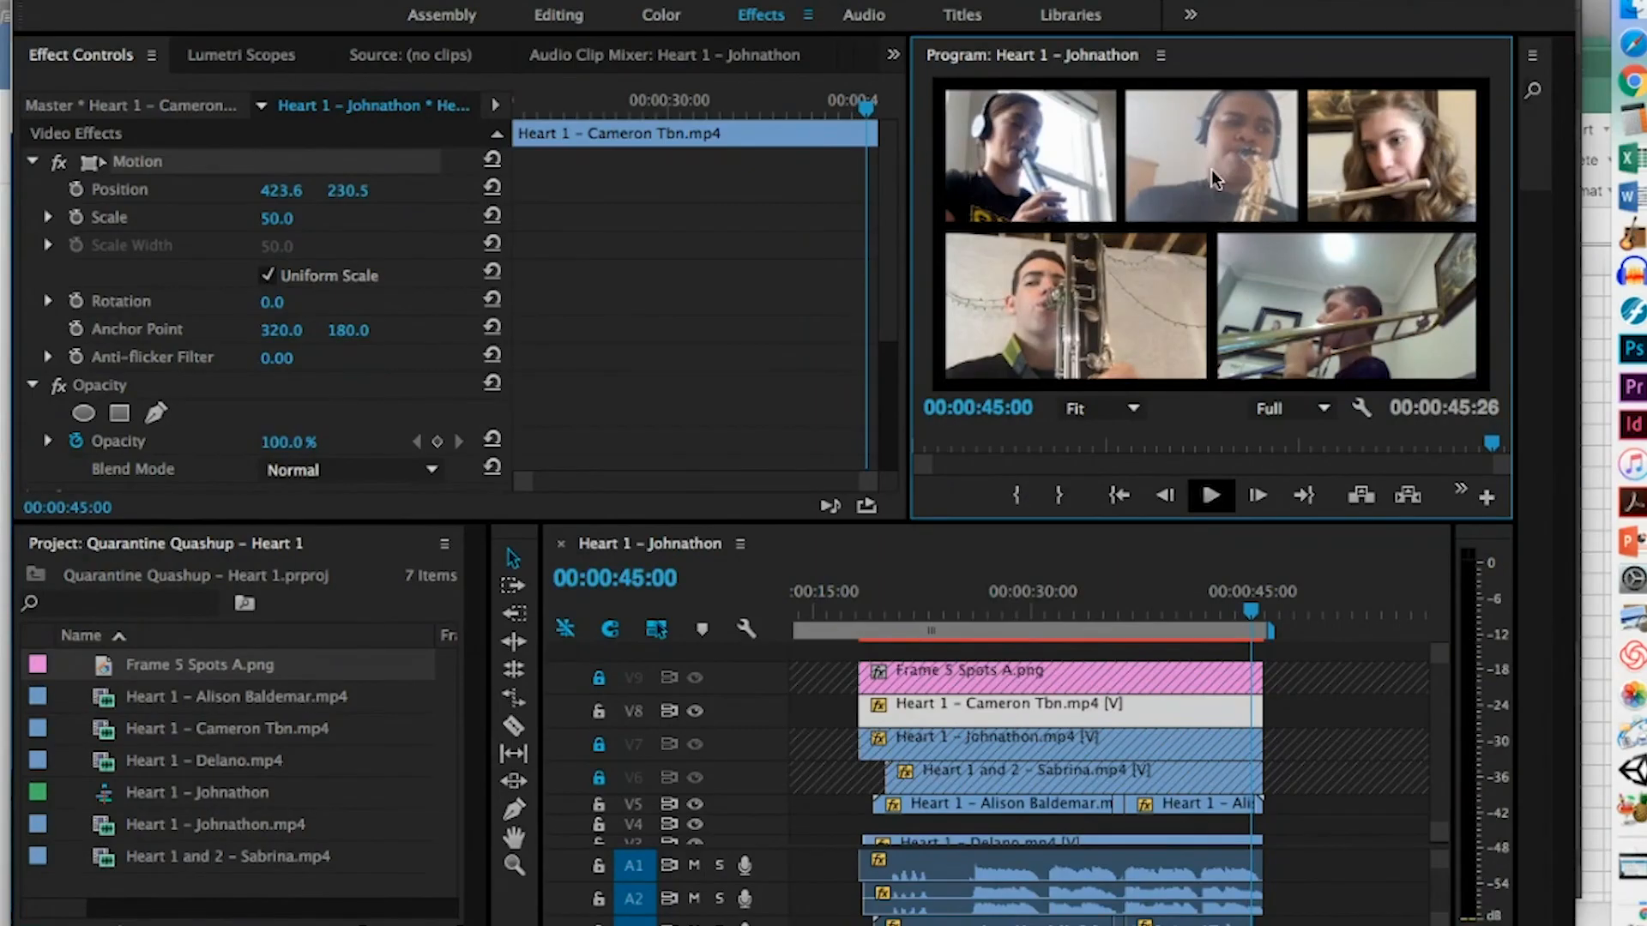
In Premiere Pro, select the trombone clip in the video preview and move the playhead to 00:00:20:16
click(1255, 275)
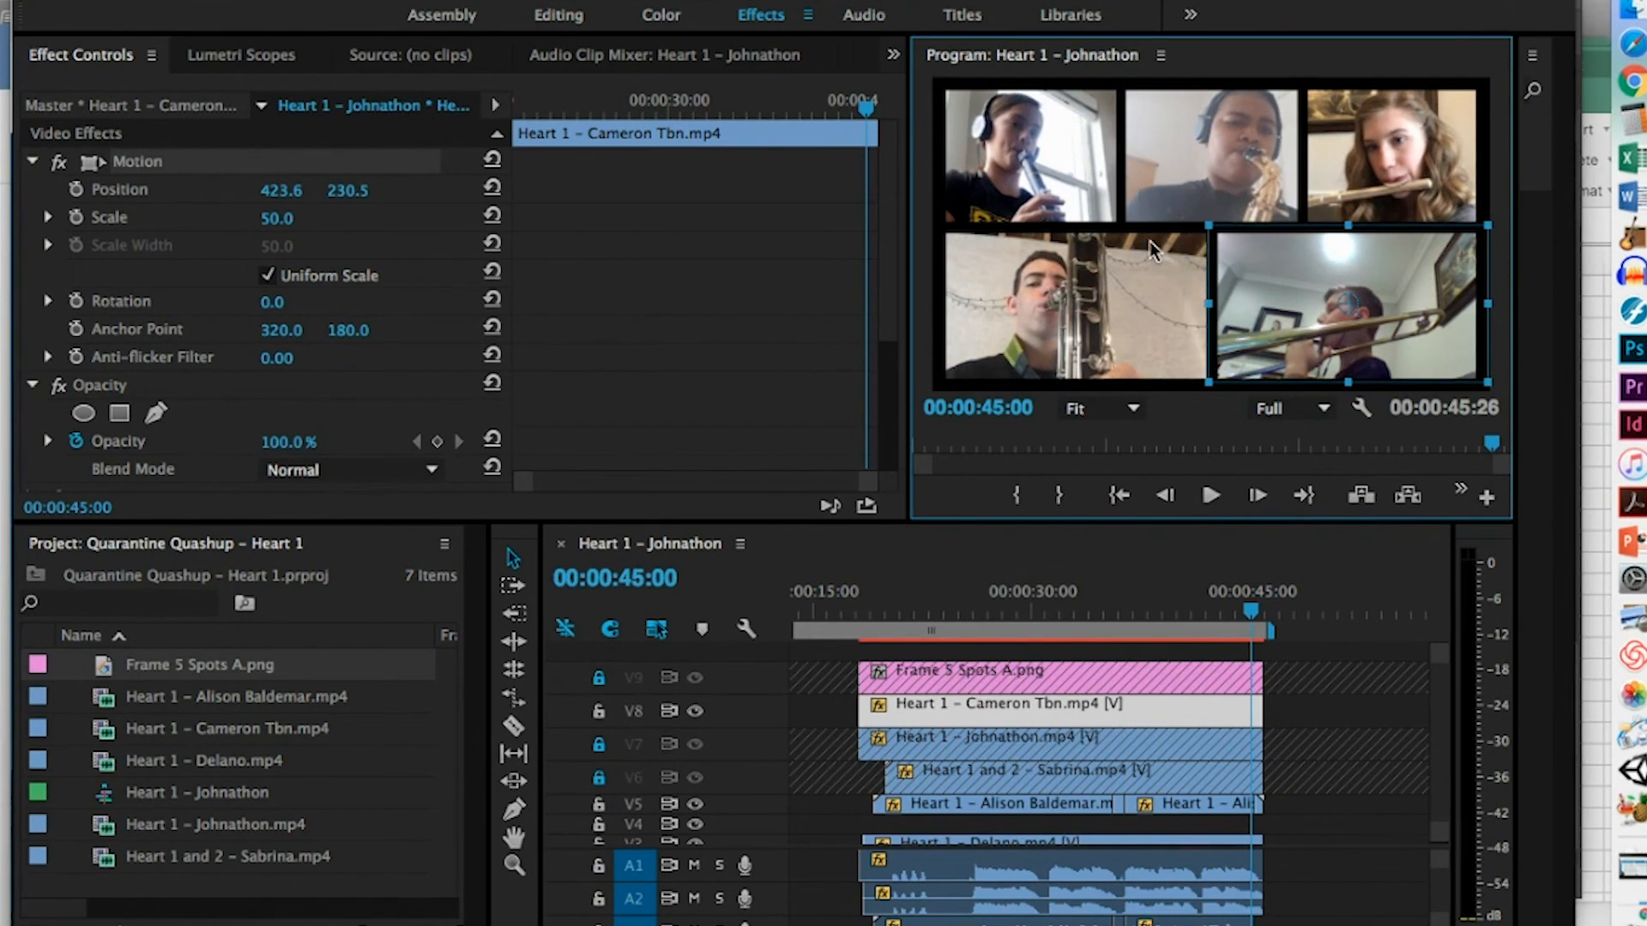
key(Up)
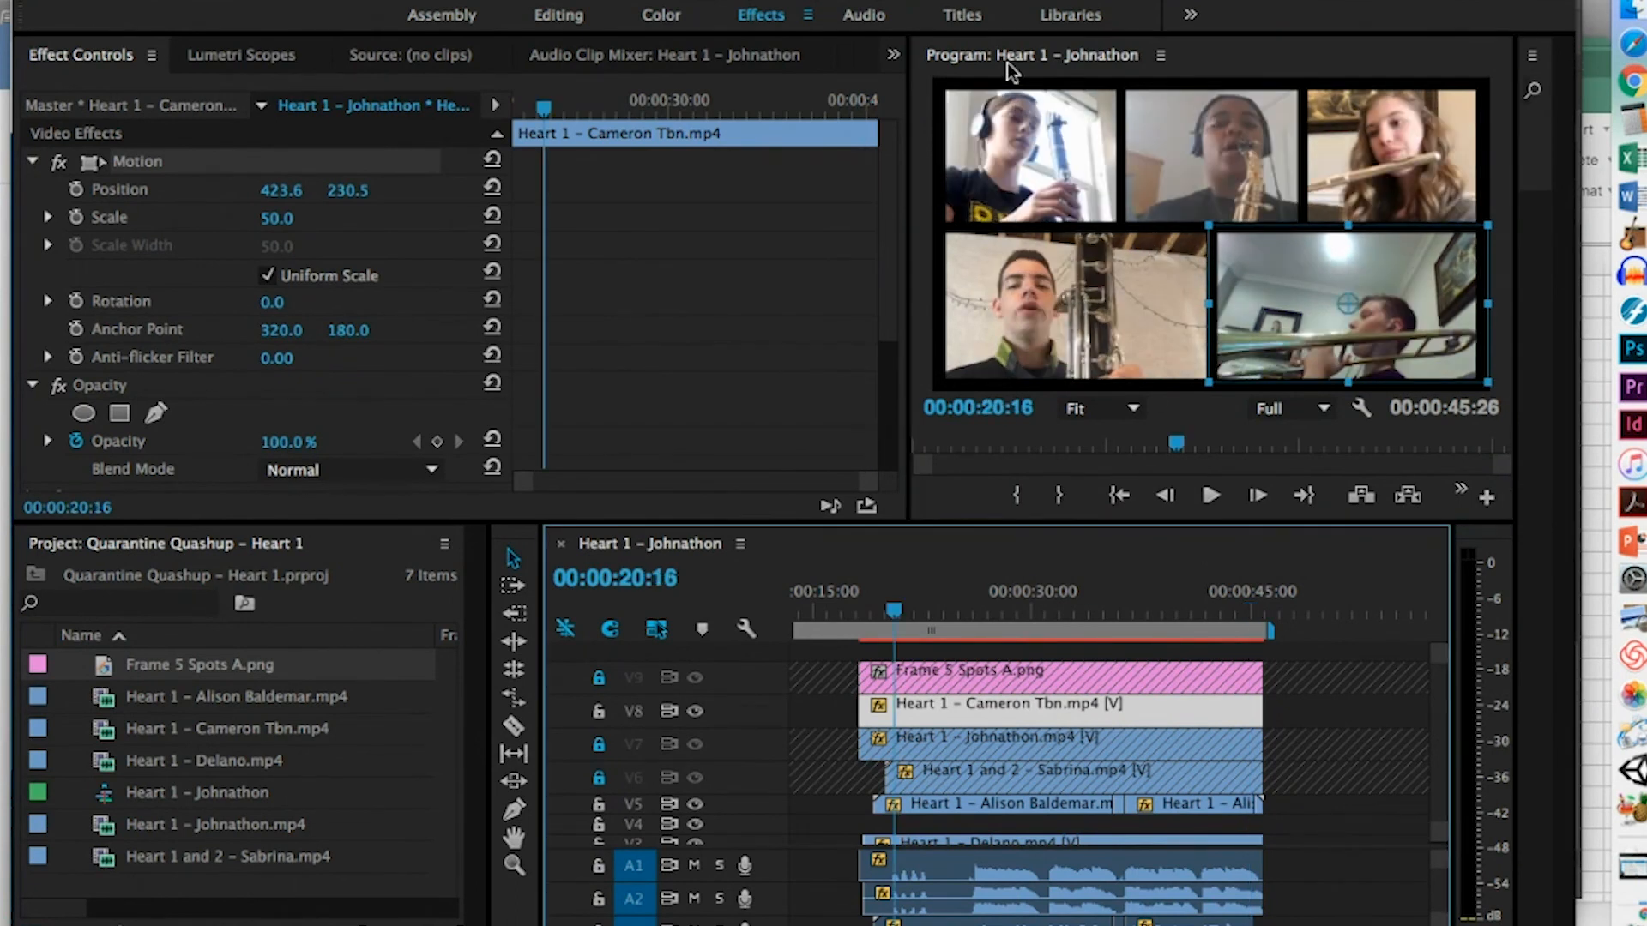
Open the export settings for the five-player sequence and name the output file "Band Quashup Scene - Heart 1" in the Band Quashup Scenes folder
click(219, 0)
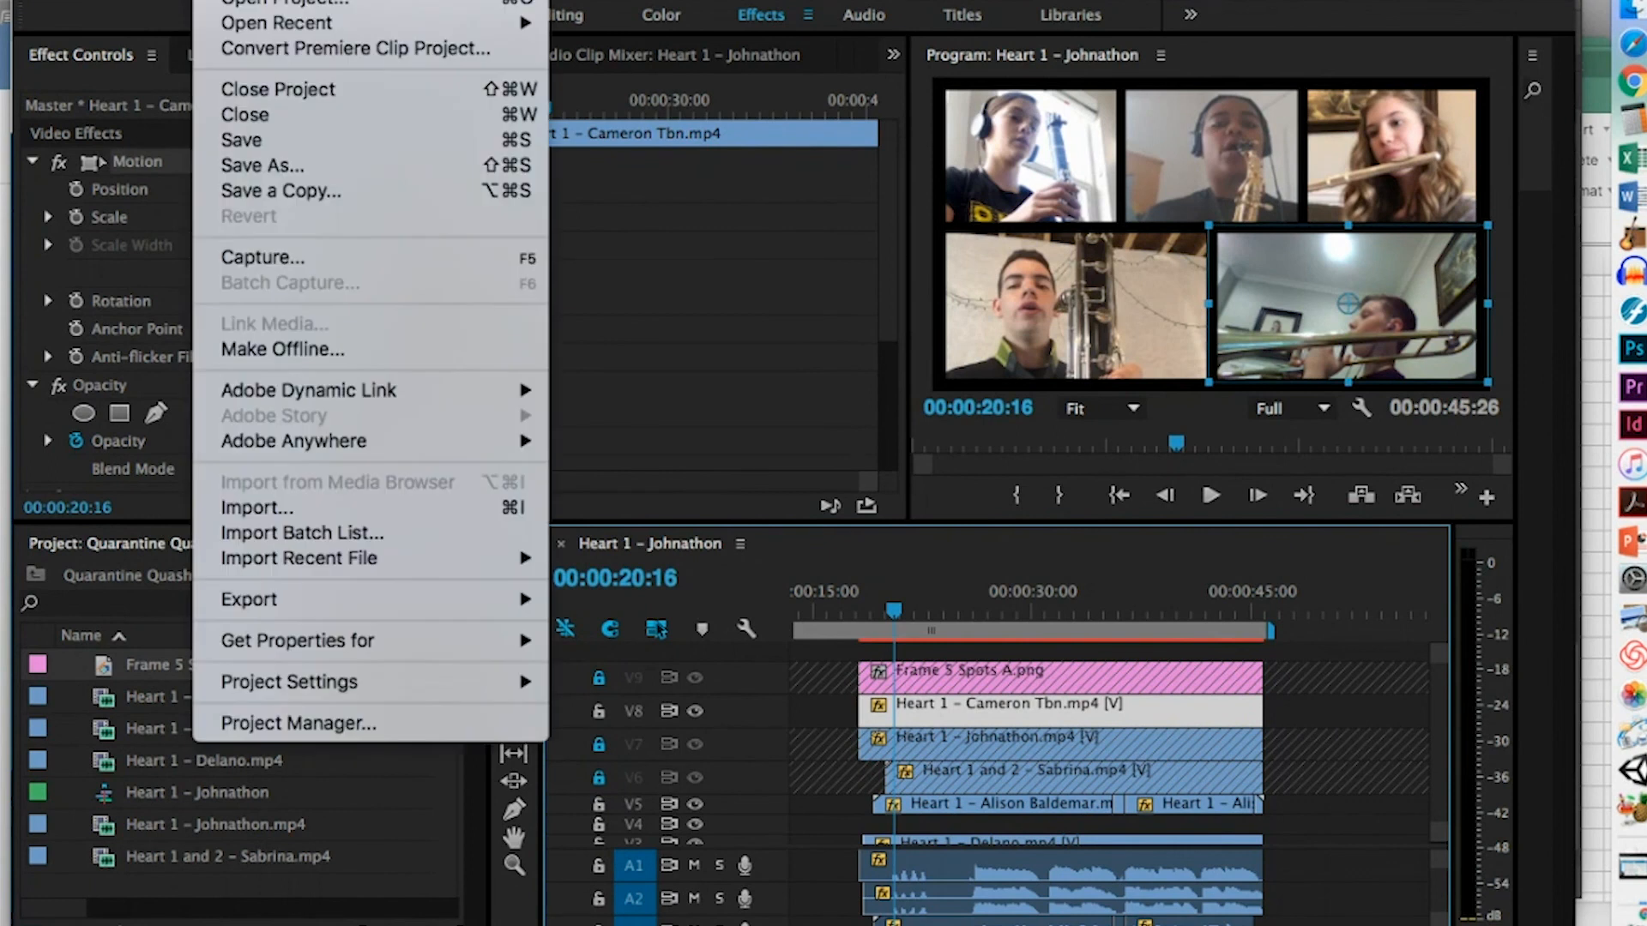
mouse_move(526, 600)
click(607, 599)
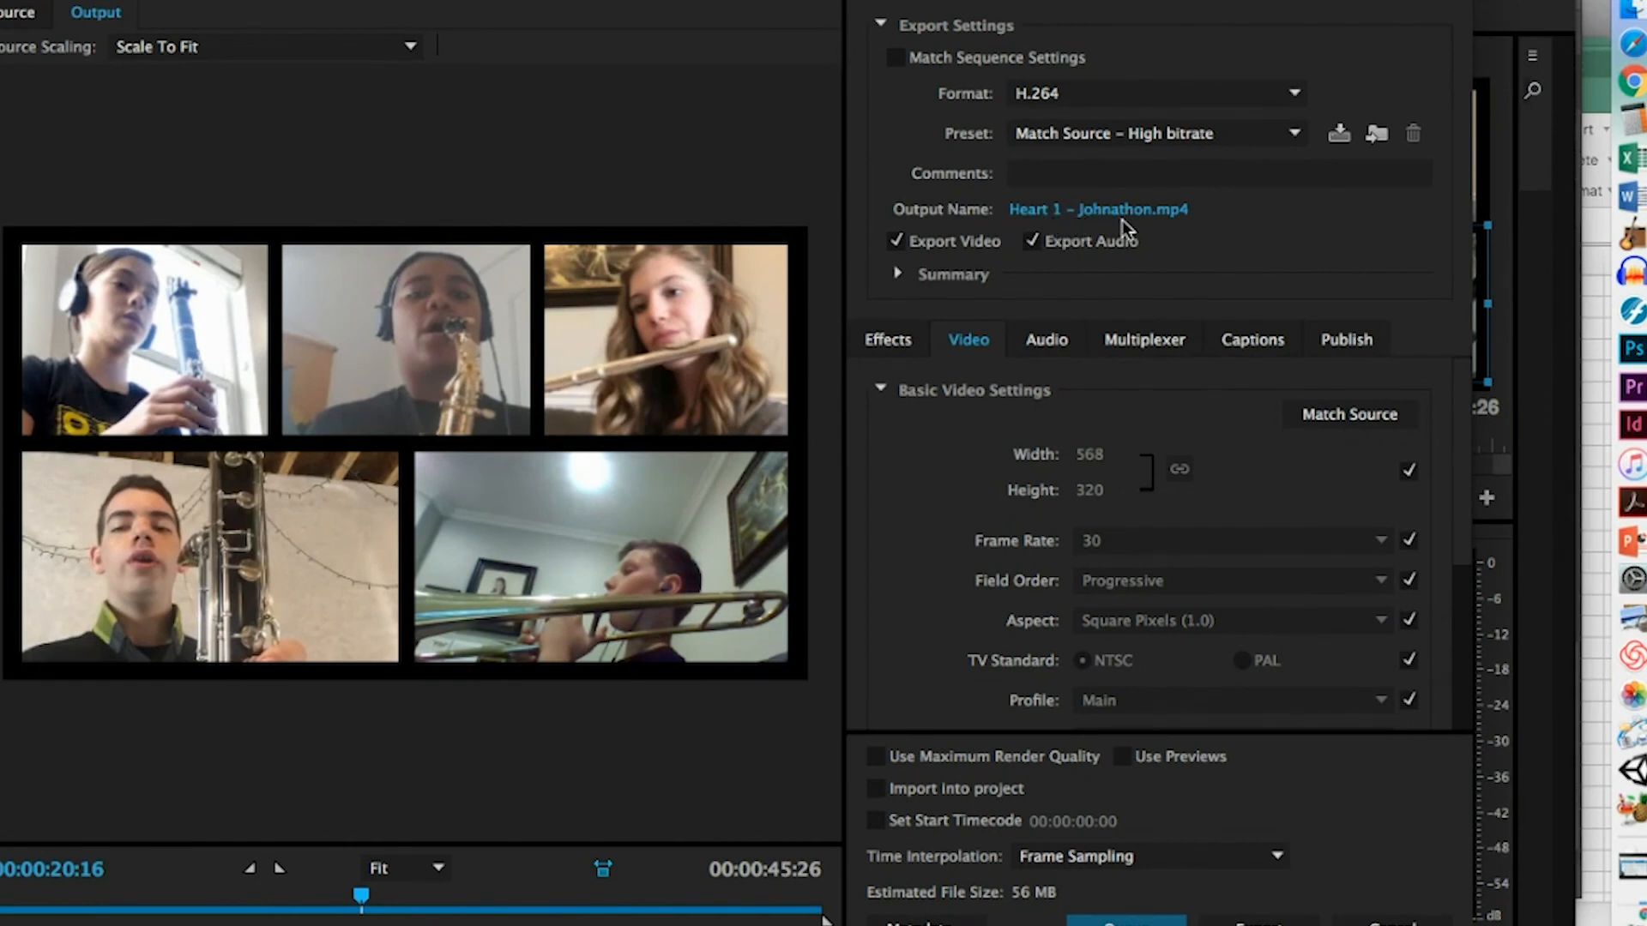
click(1072, 216)
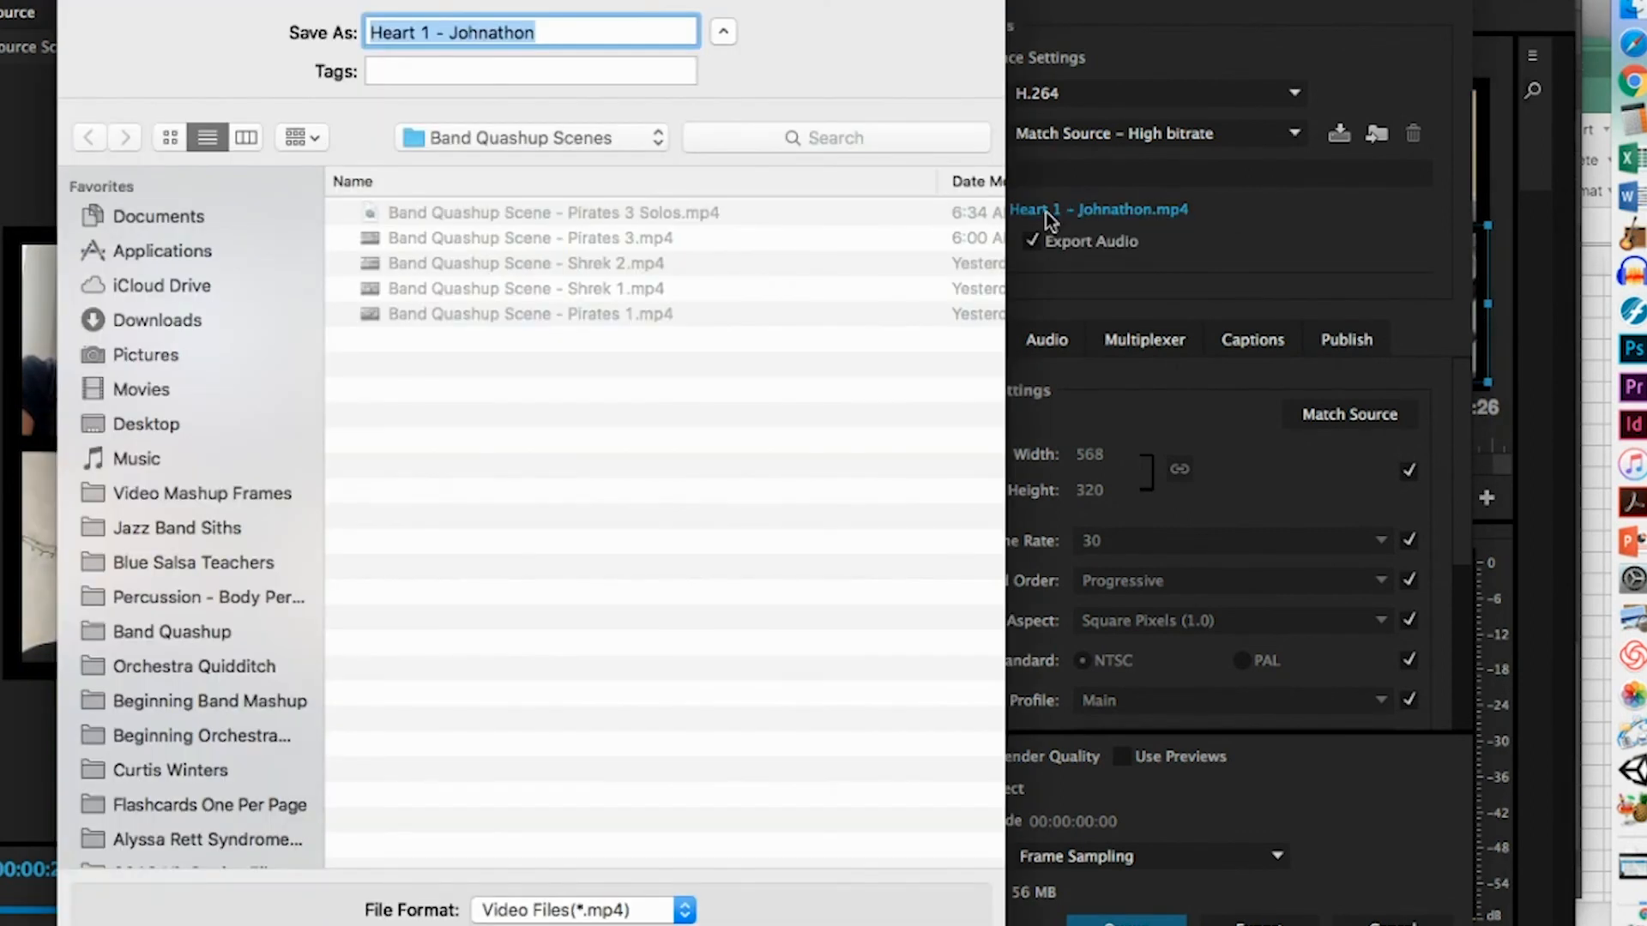
click(476, 239)
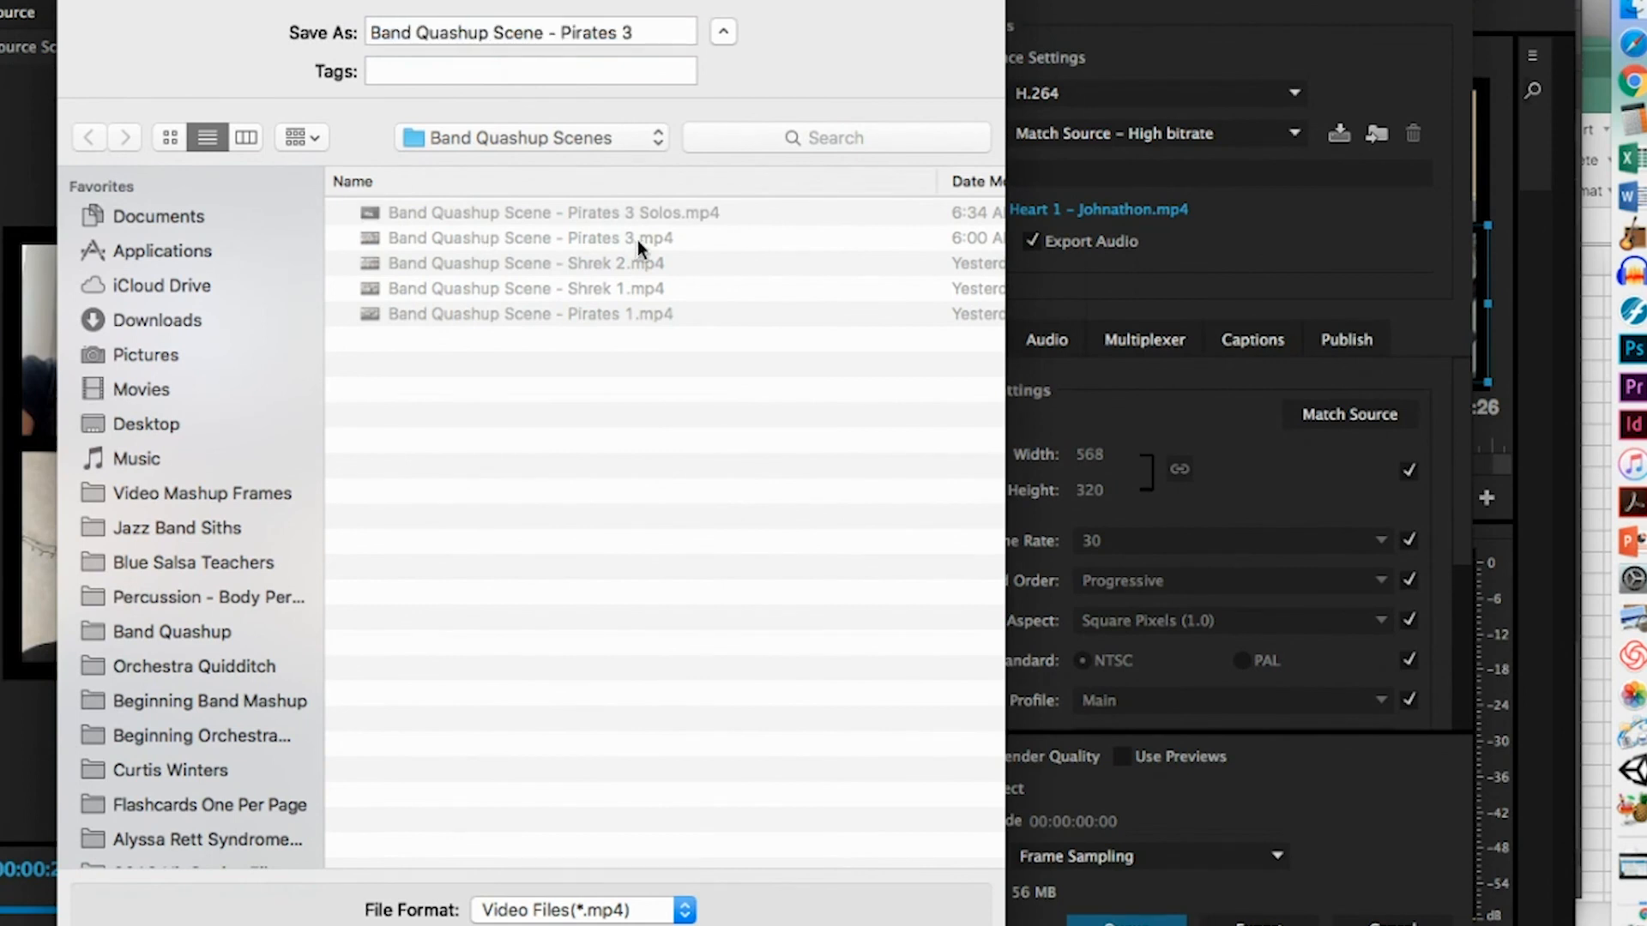
click(593, 34)
drag(561, 32, 650, 33)
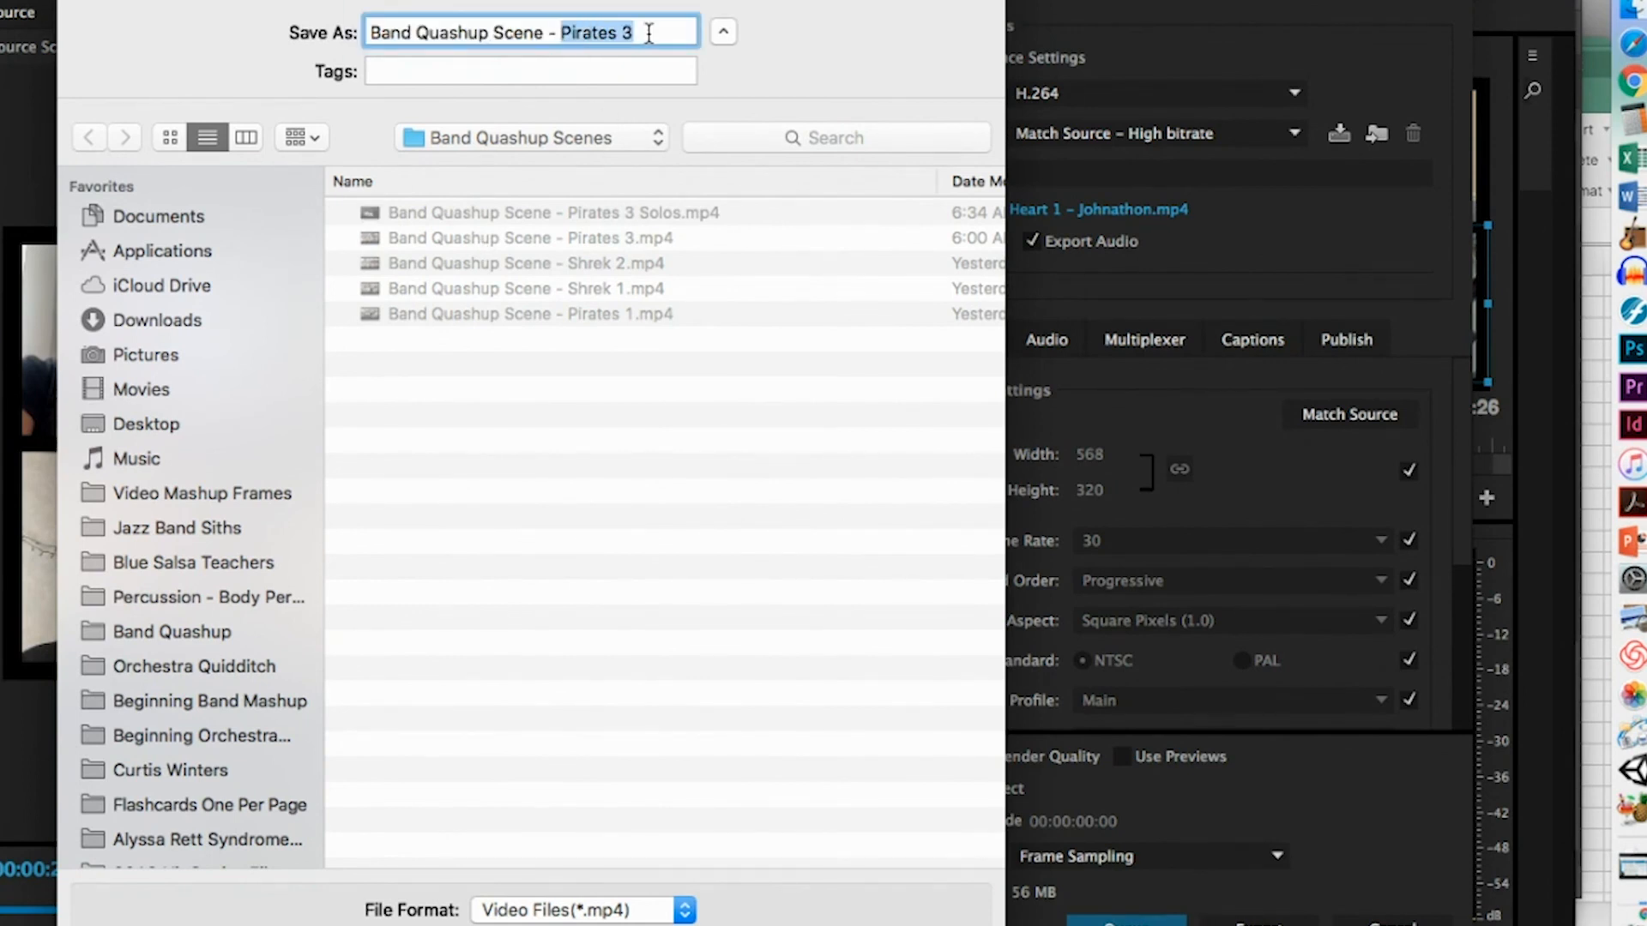
text(Hea)
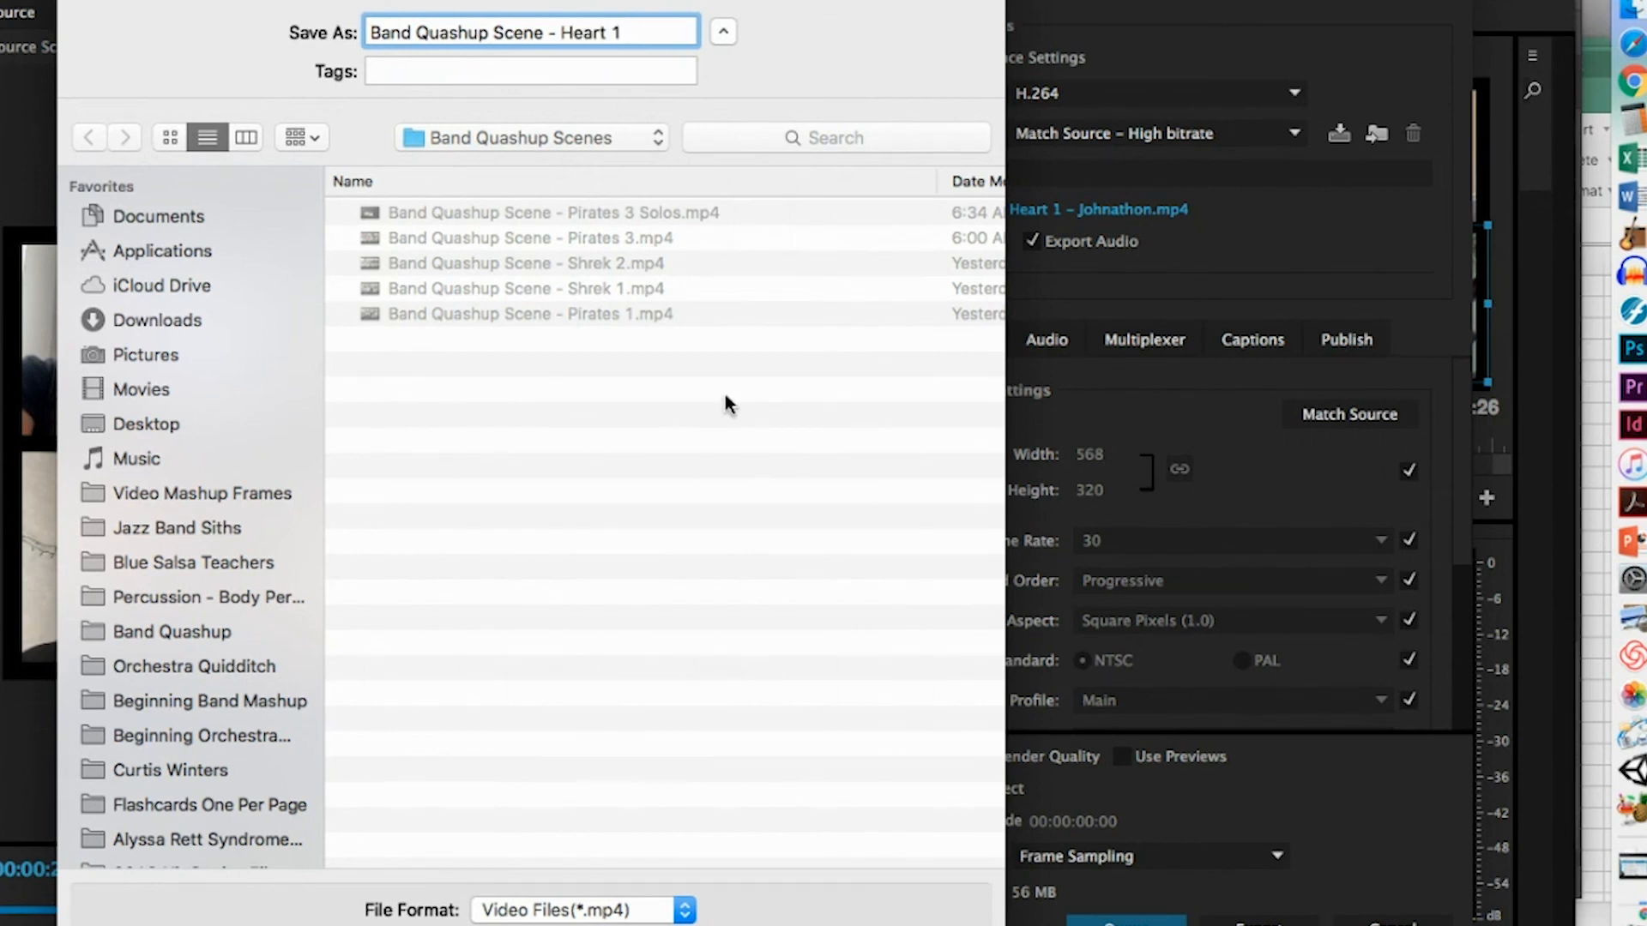
key(Return)
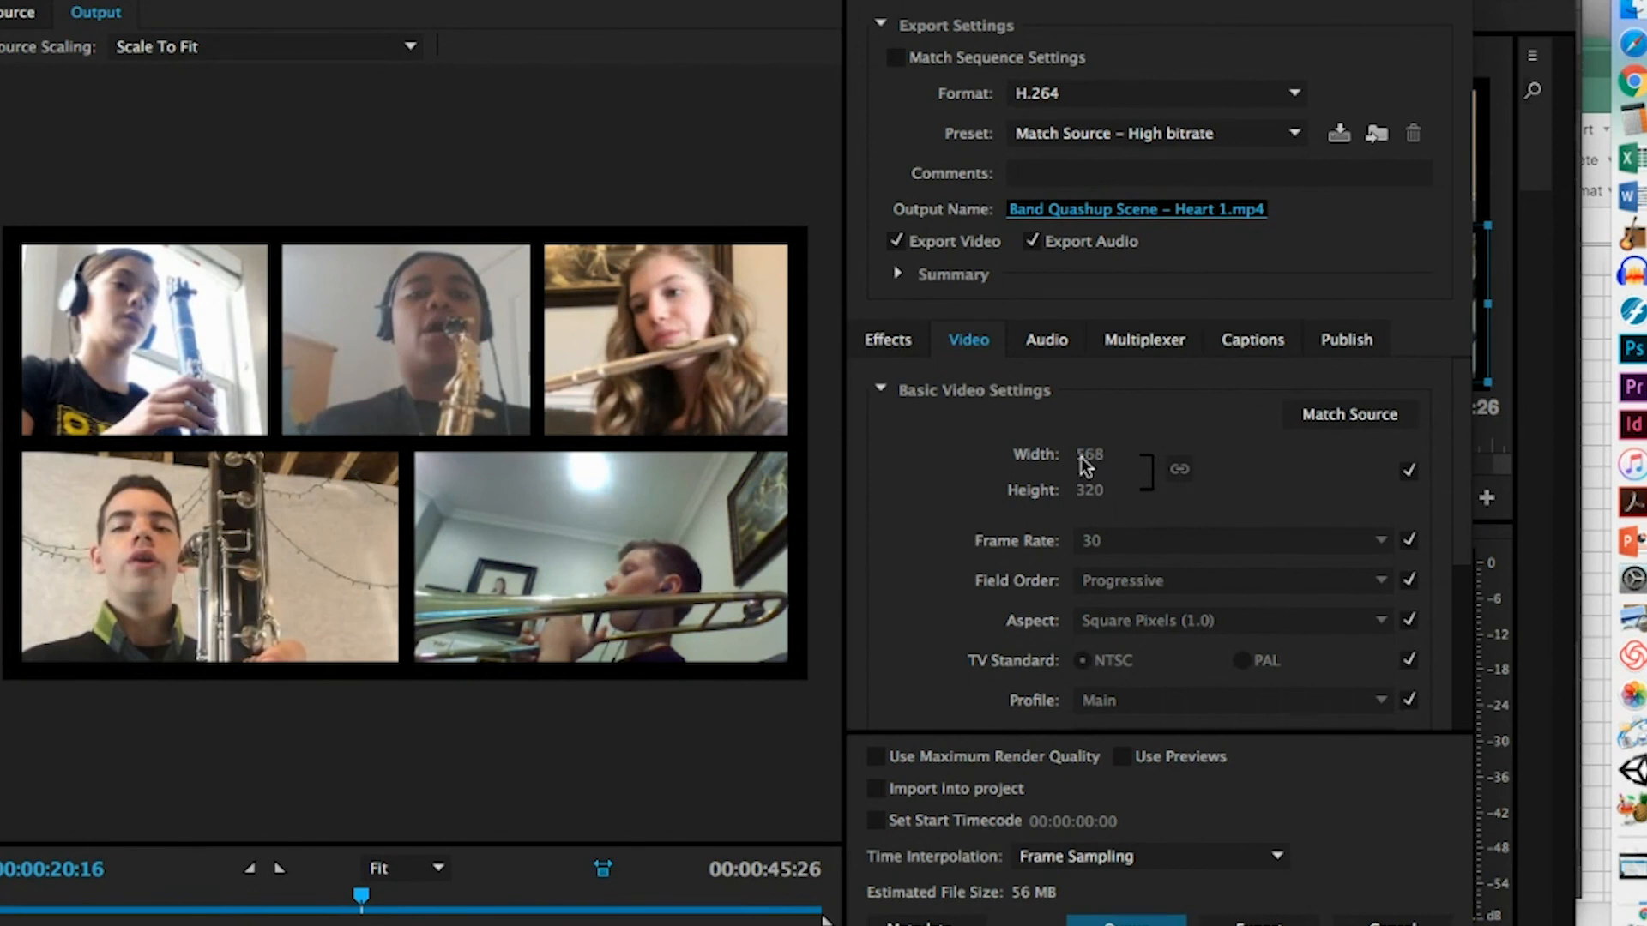
Override the source frame size with a proportional 1,136 x 640 and queue the H.264 export
click(1409, 470)
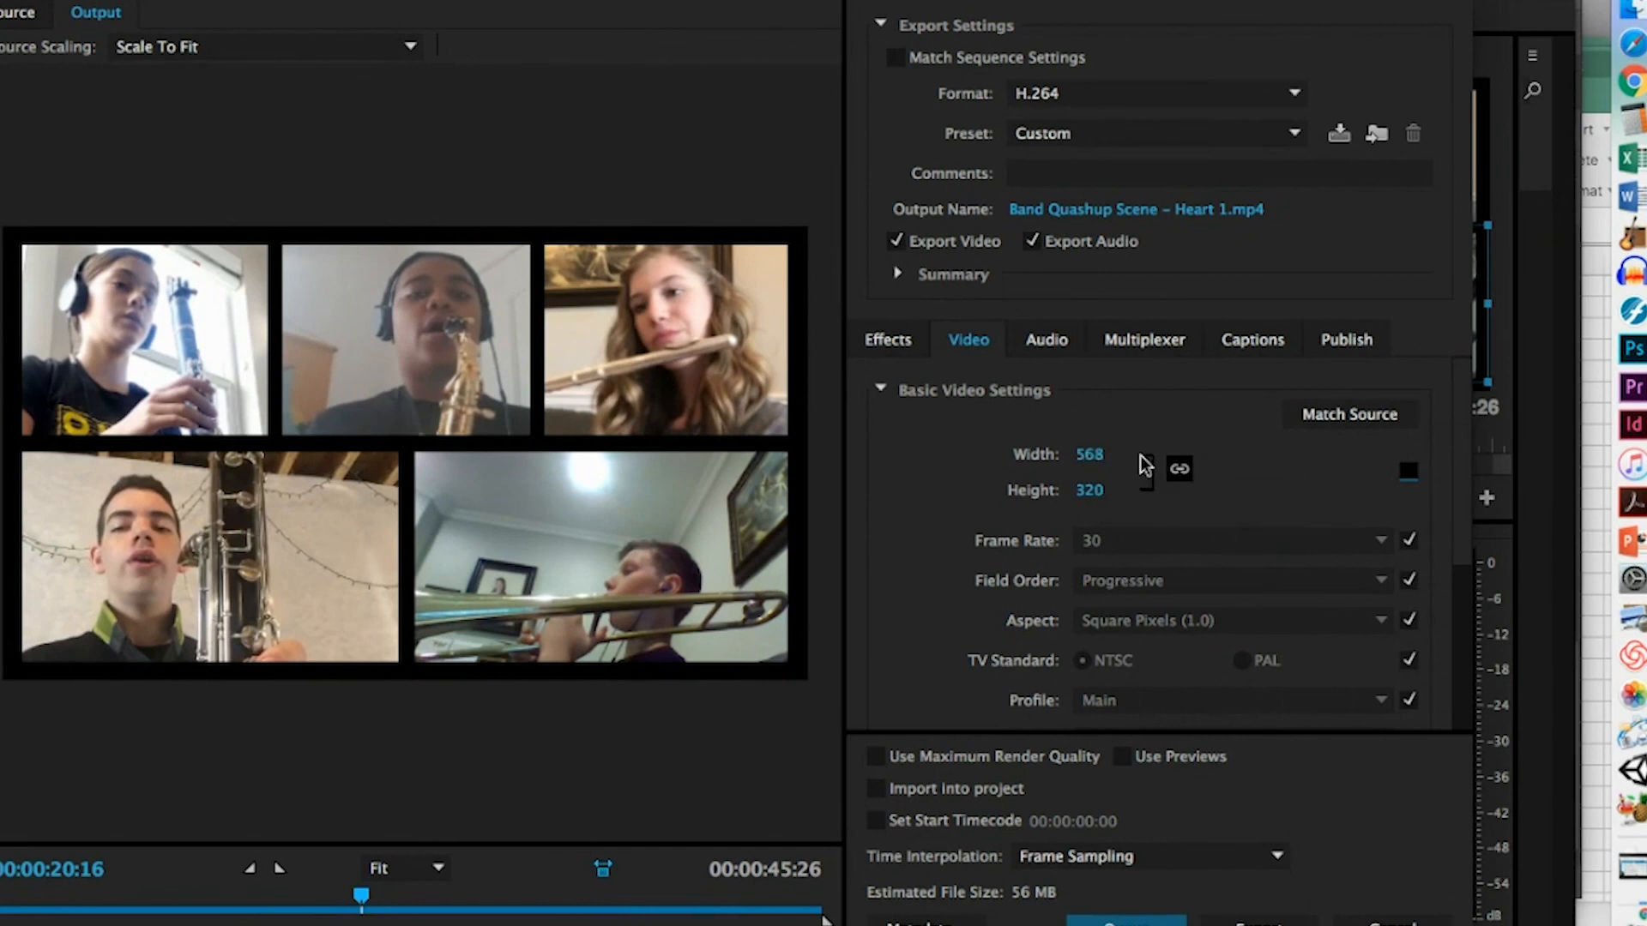
click(1094, 491)
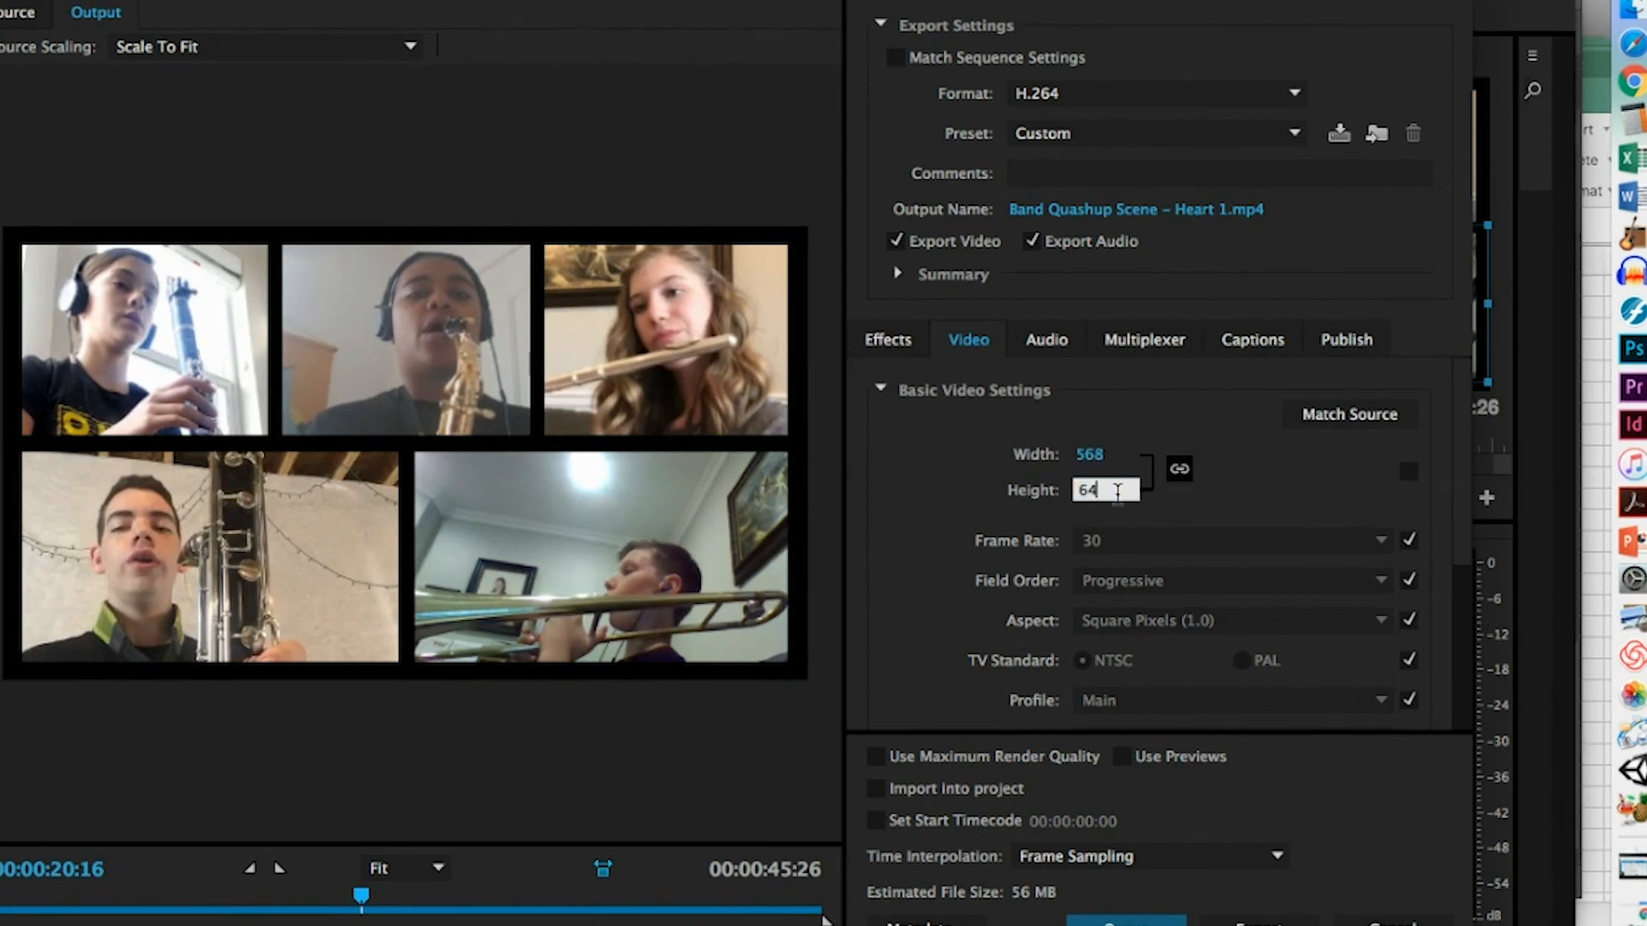
key(Return)
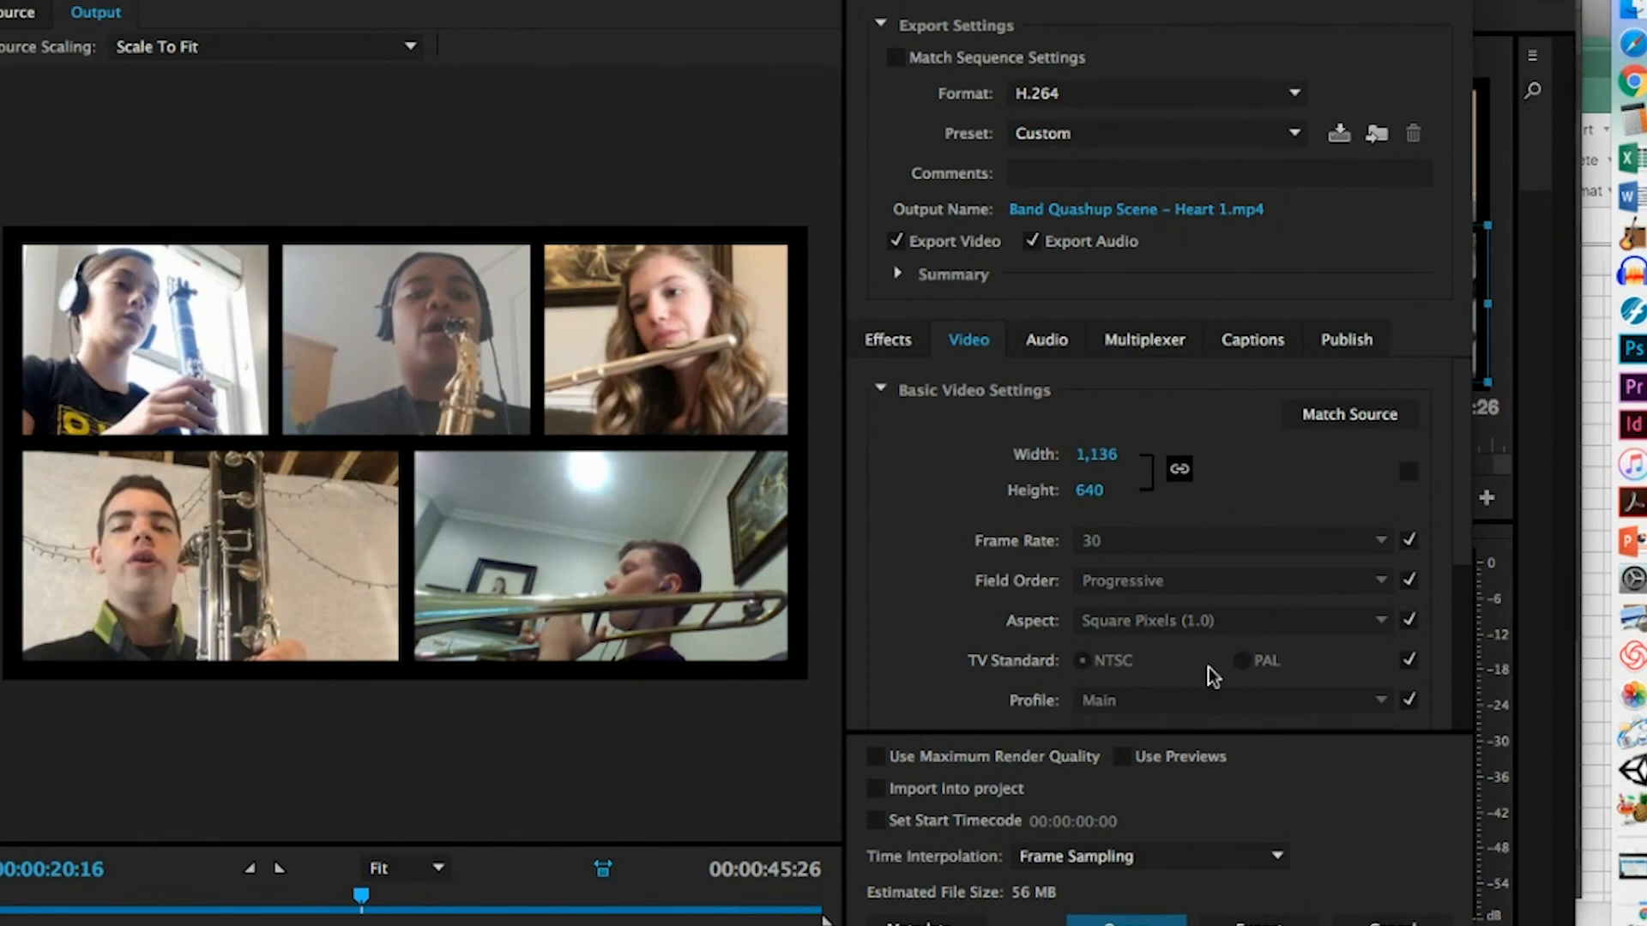
click(1126, 920)
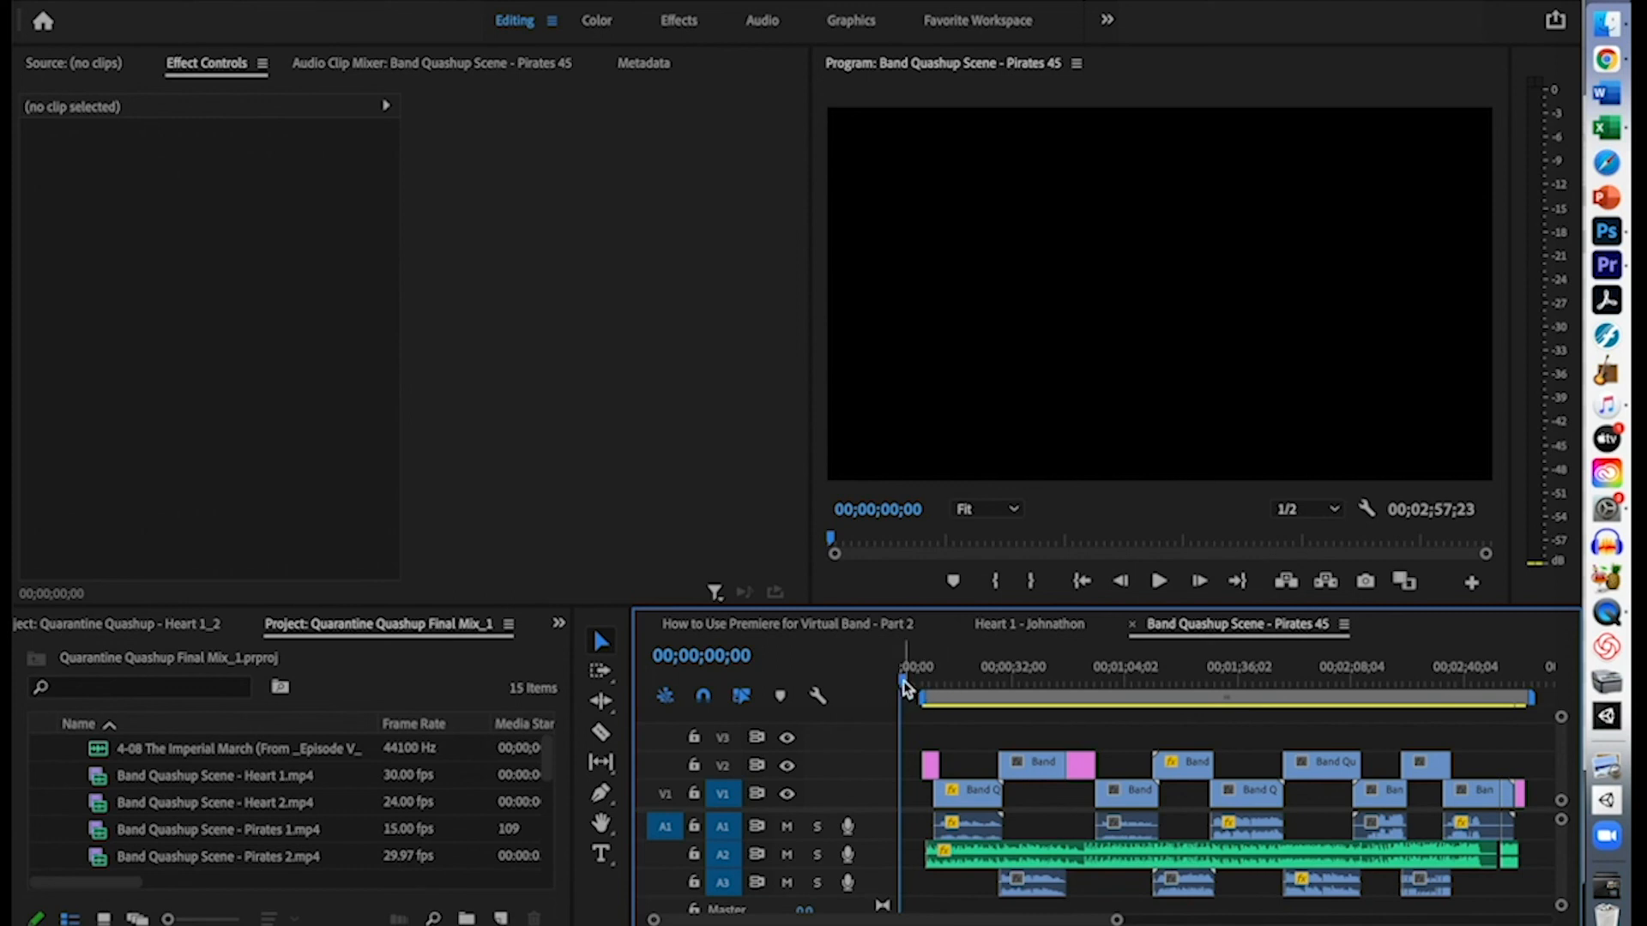
In the final mix sequence, go to 00;01;31;25 in the Heart 1 scene and listen to the accompaniment on A2 soloed
drag(905, 686, 1228, 684)
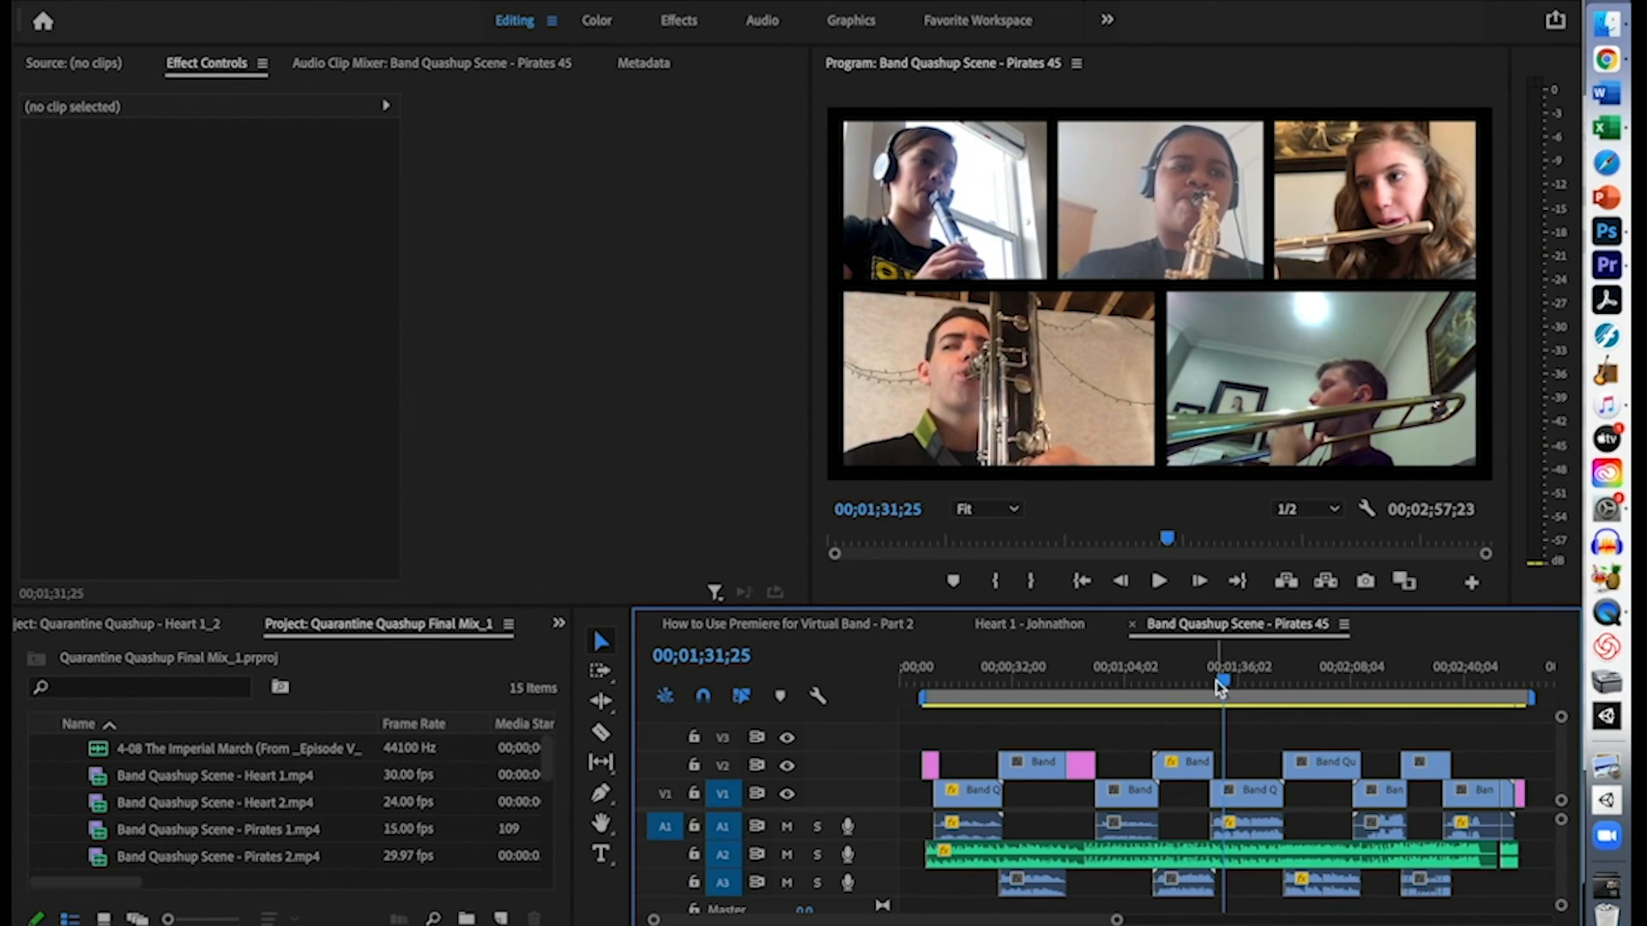
click(1261, 797)
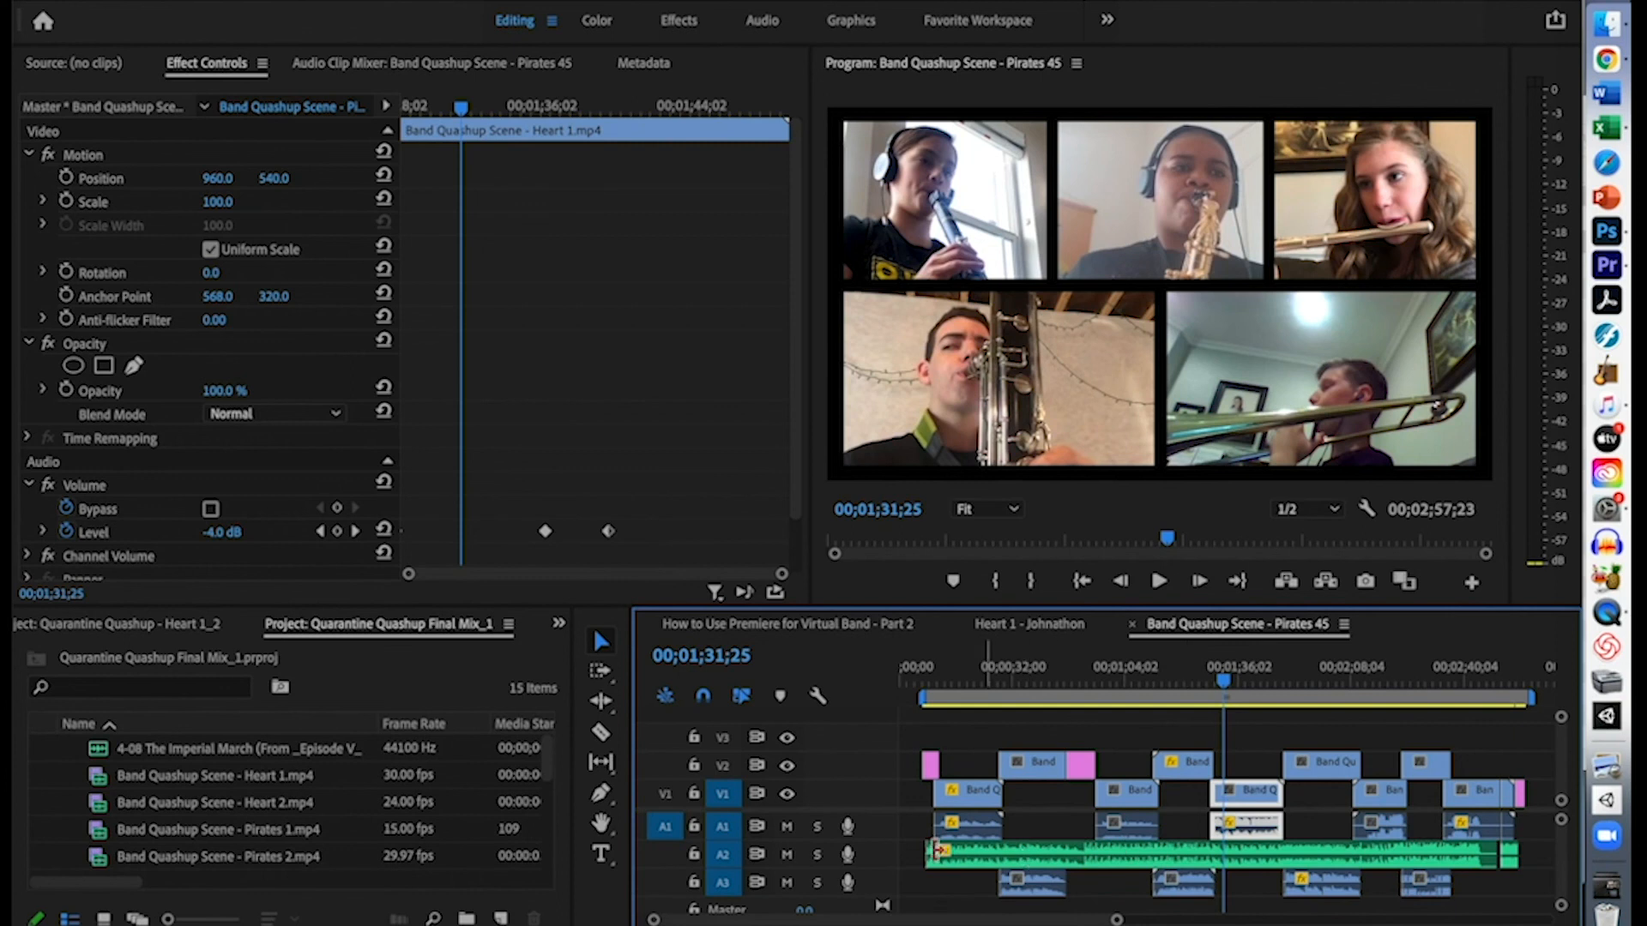
click(1303, 847)
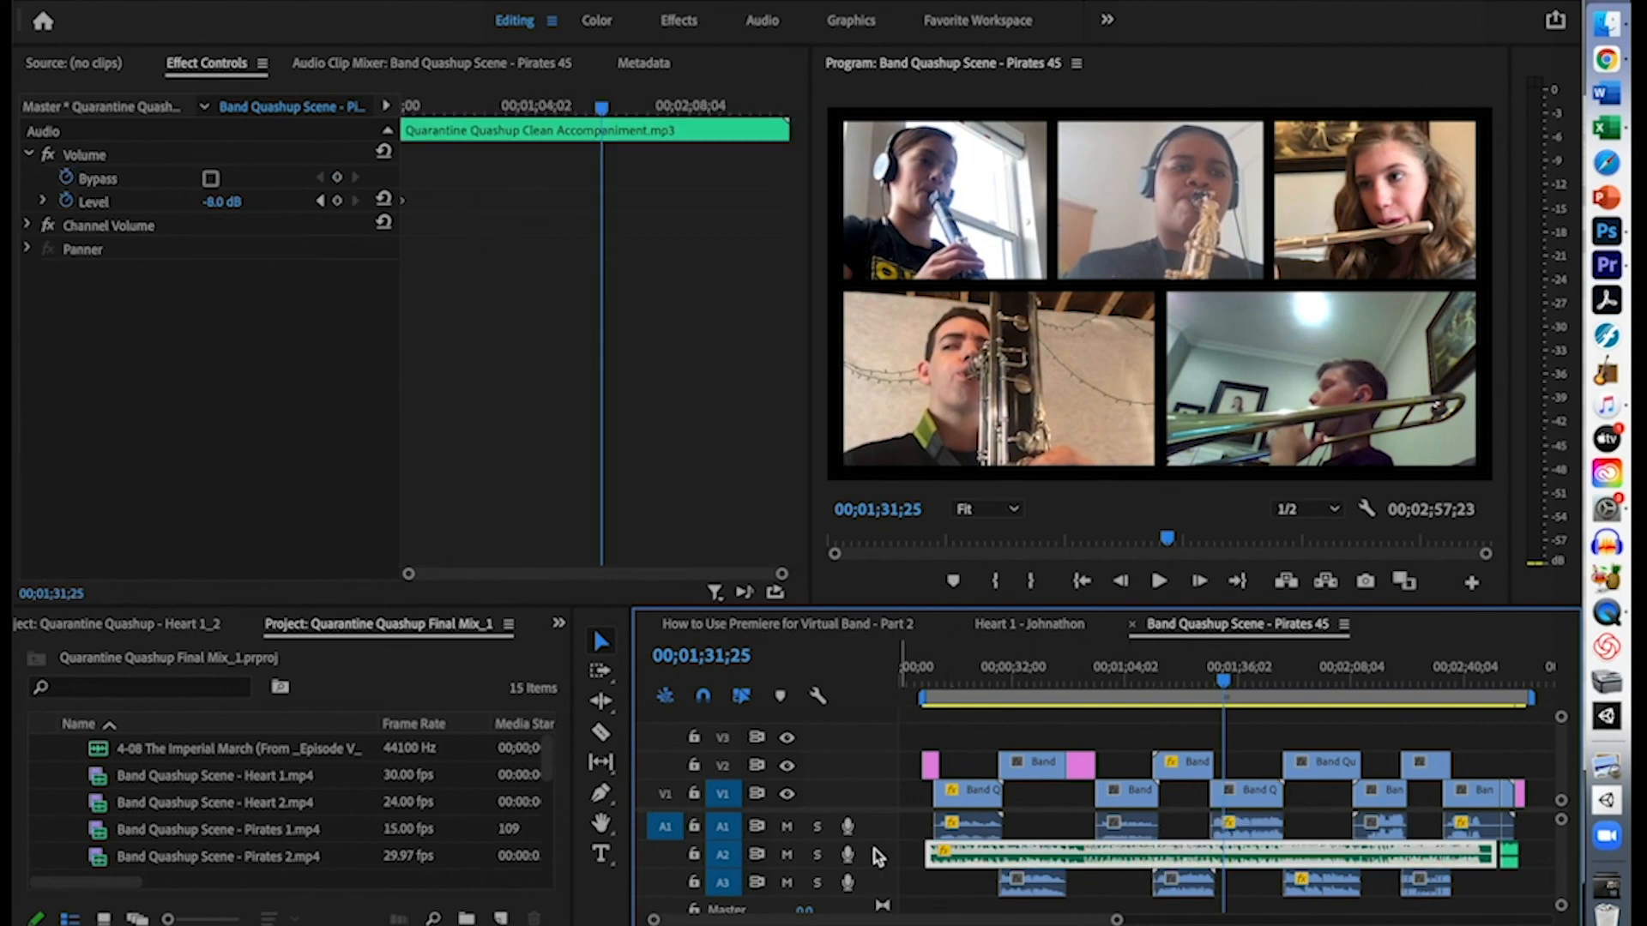
click(818, 856)
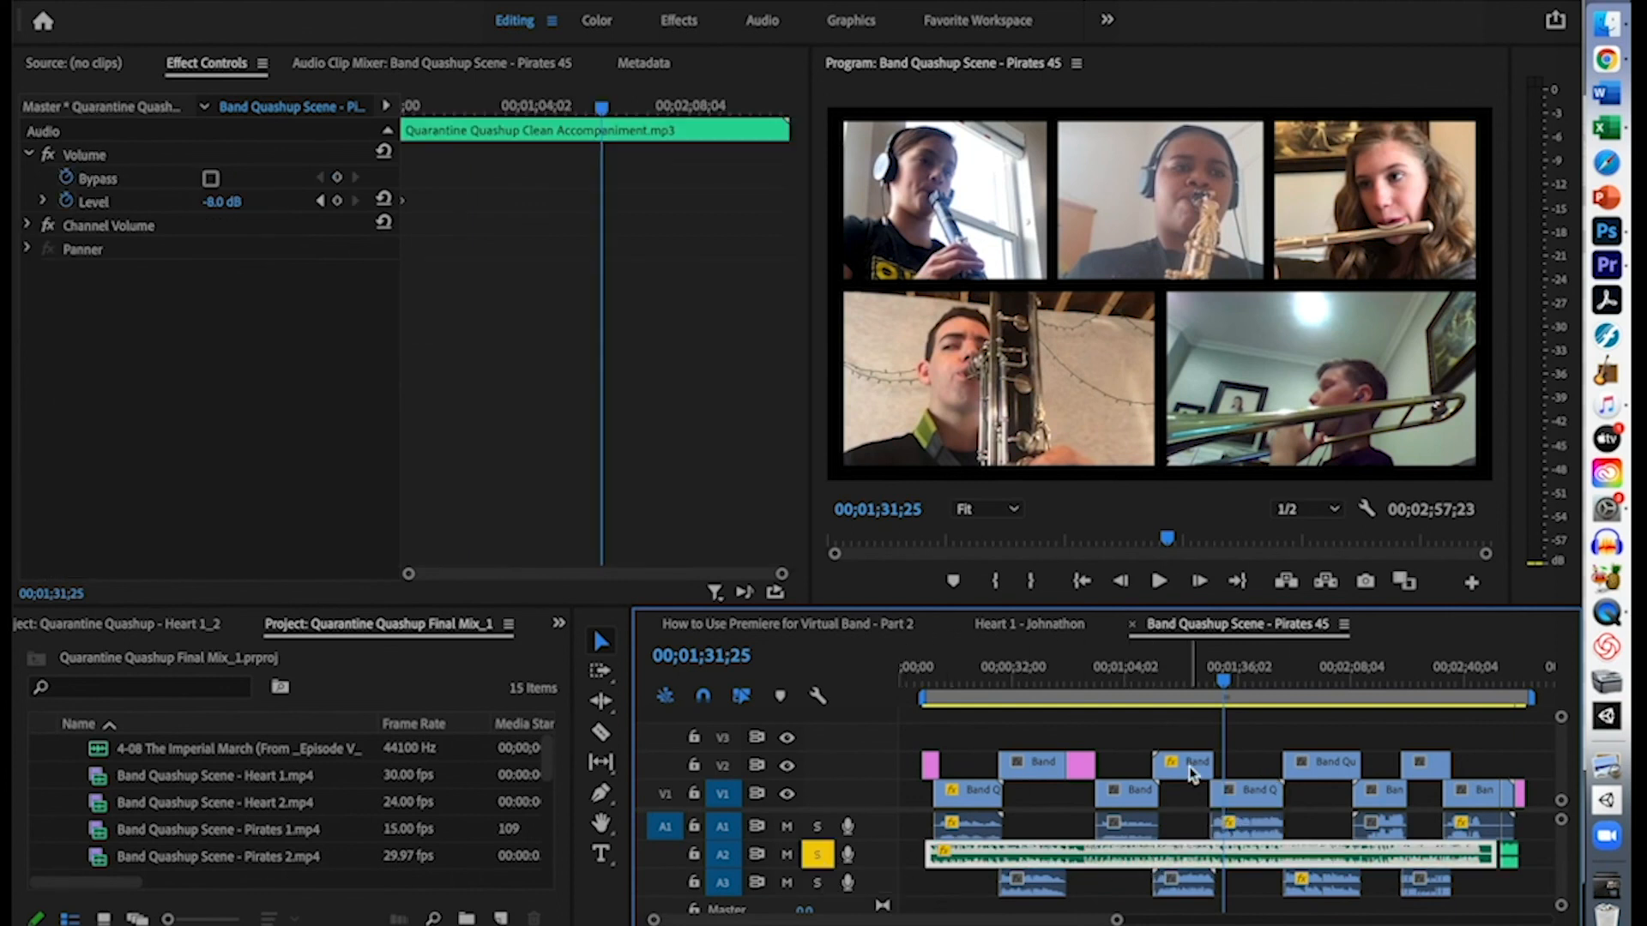
click(1160, 582)
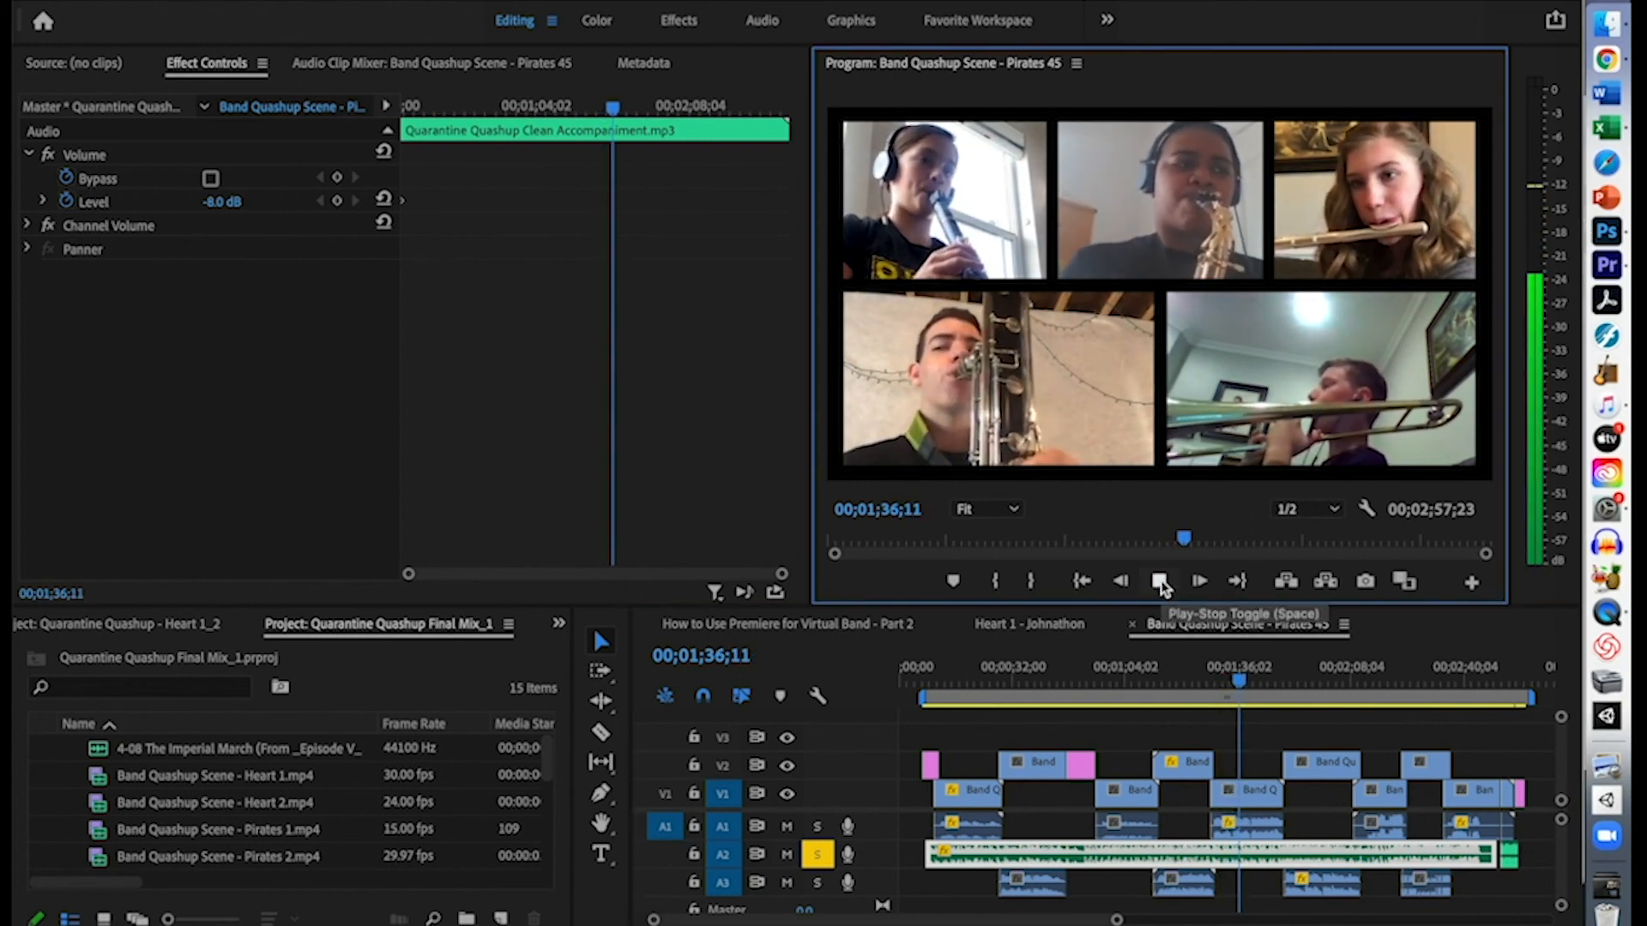
click(1161, 583)
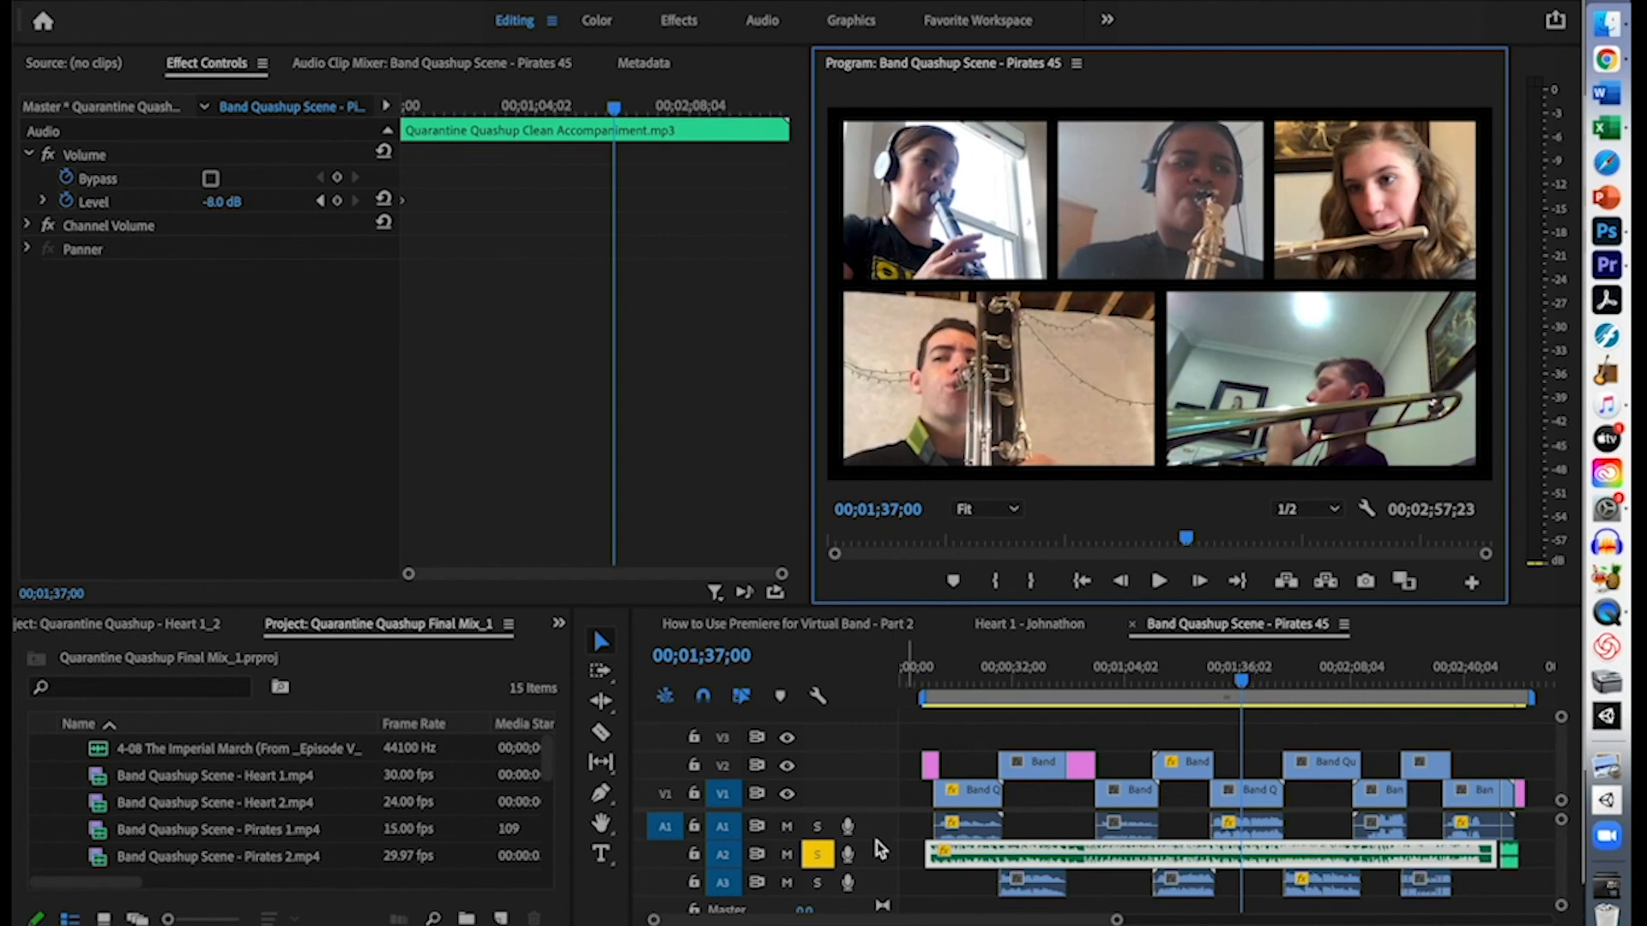
Solo A1 instead of A2, select the Heart 1 scene clip, and play its student audio alone from the clip's beginning
click(818, 855)
click(815, 828)
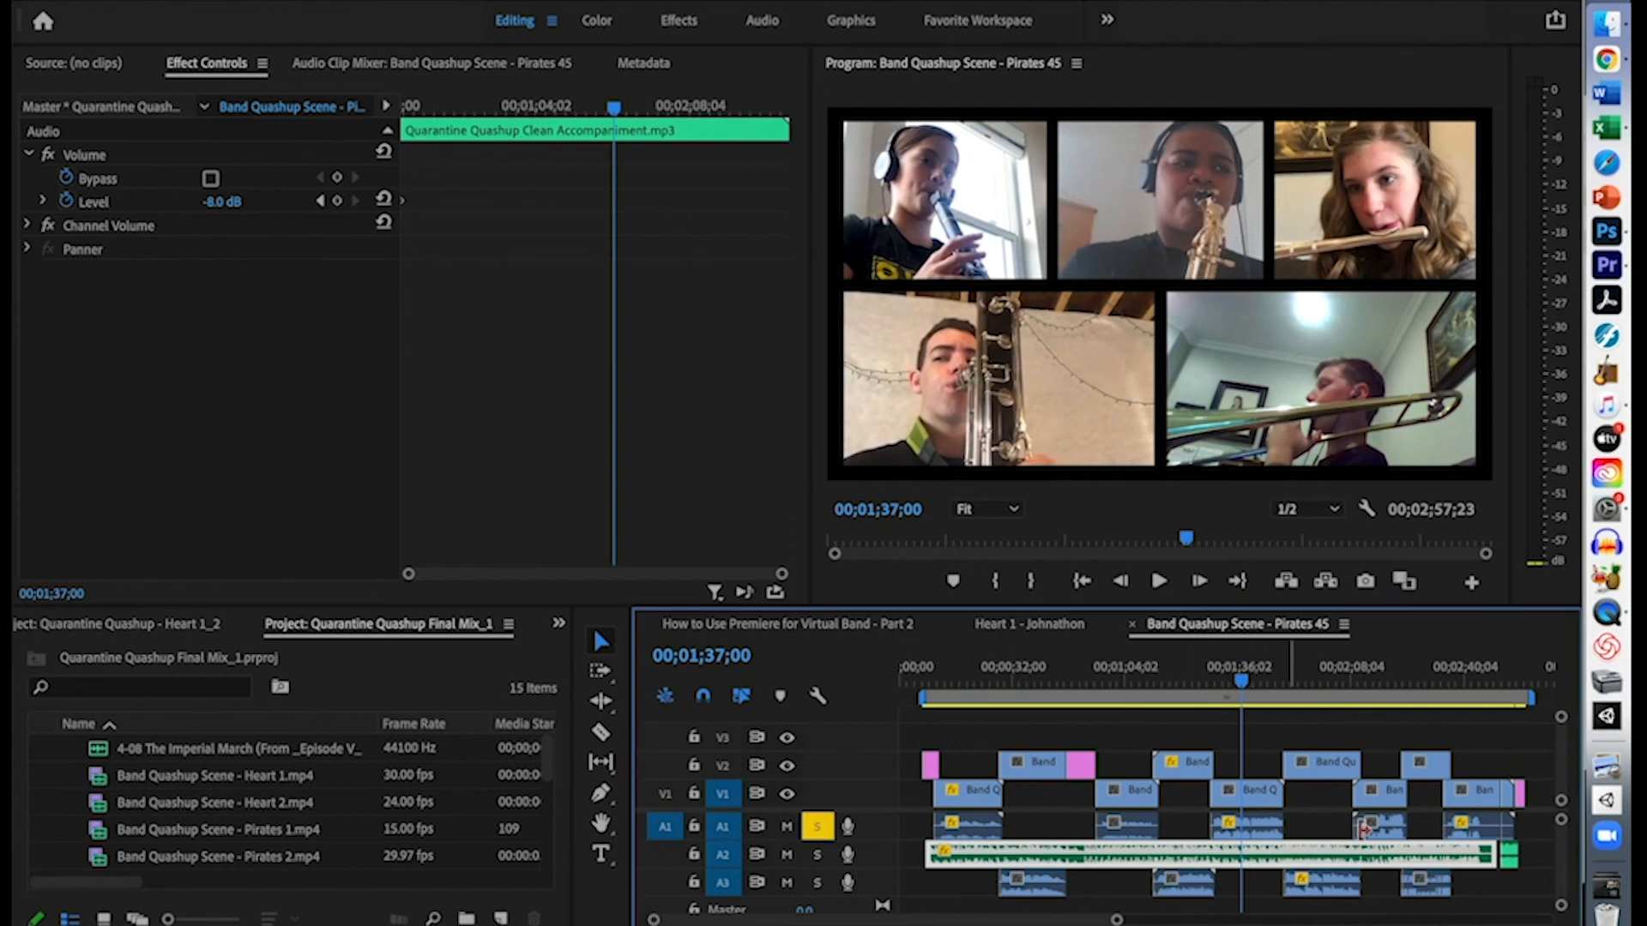
click(1255, 836)
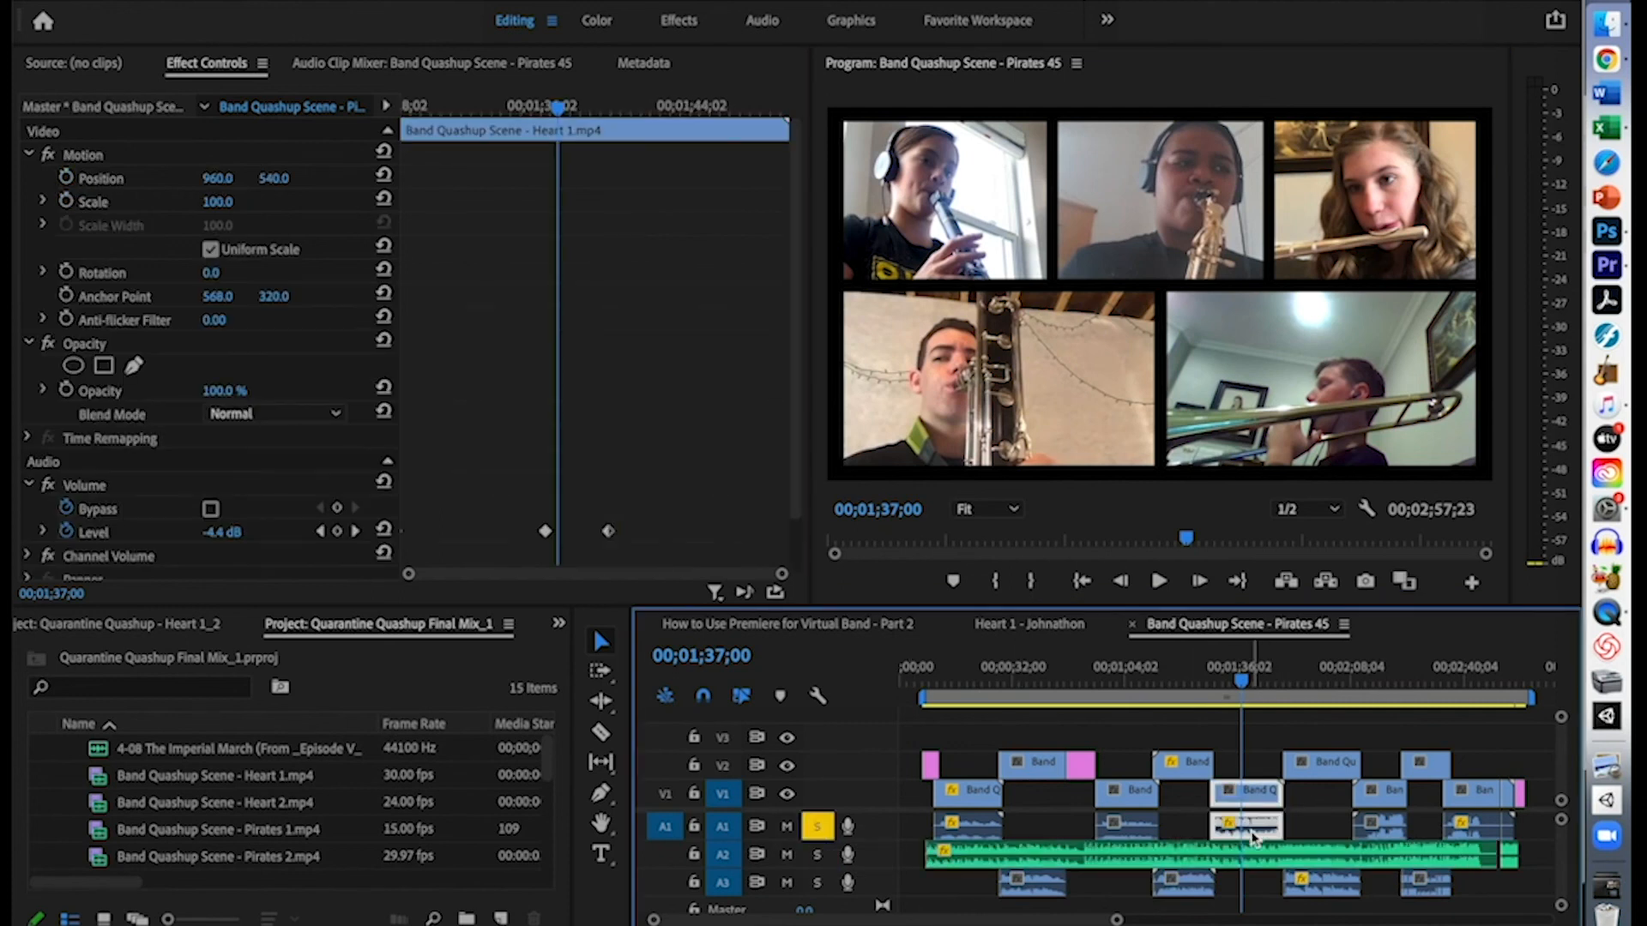
click(1224, 682)
click(1160, 582)
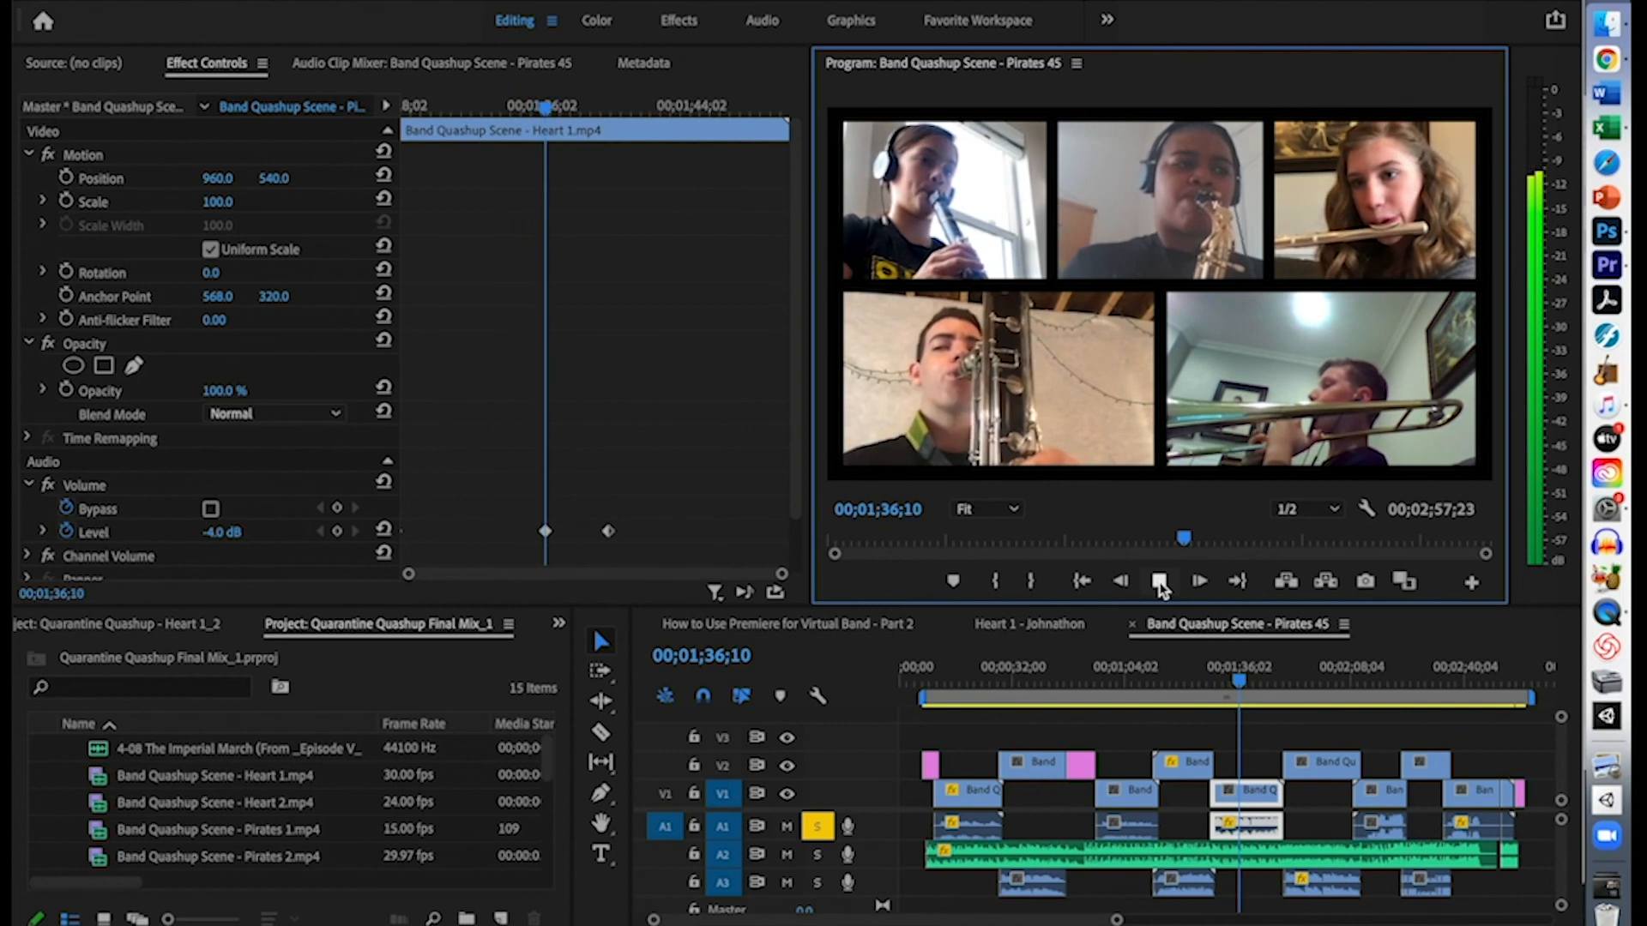
click(1161, 583)
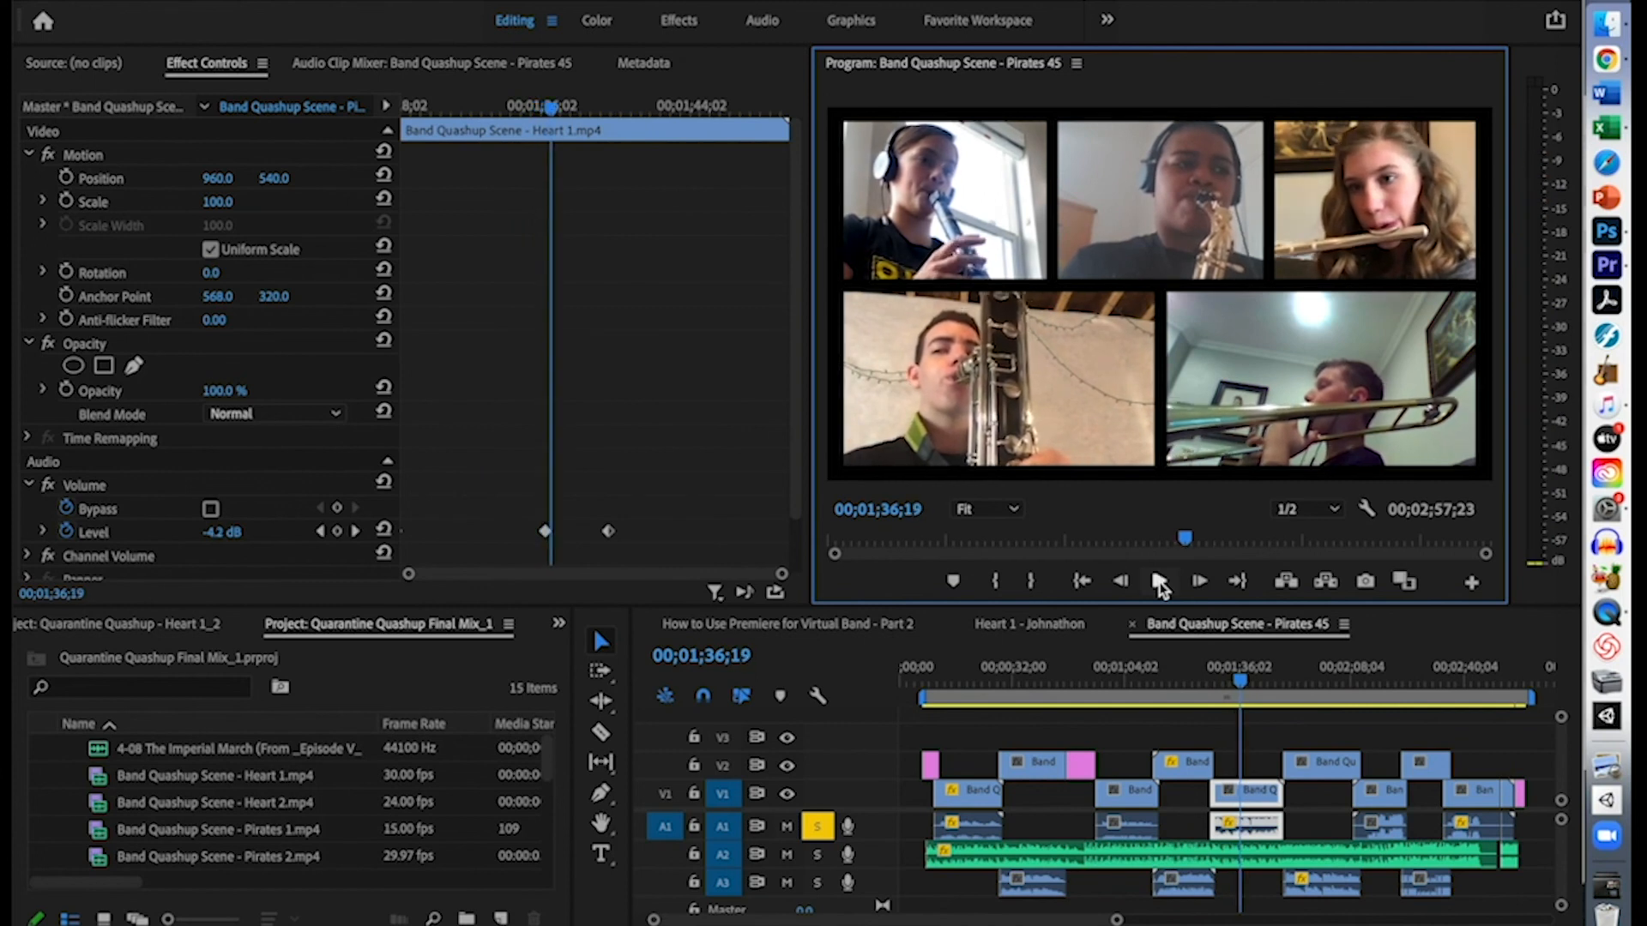
Turn off the A1 solo and briefly play the Heart 1 scene with all audio tracks mixed
click(832, 824)
click(828, 826)
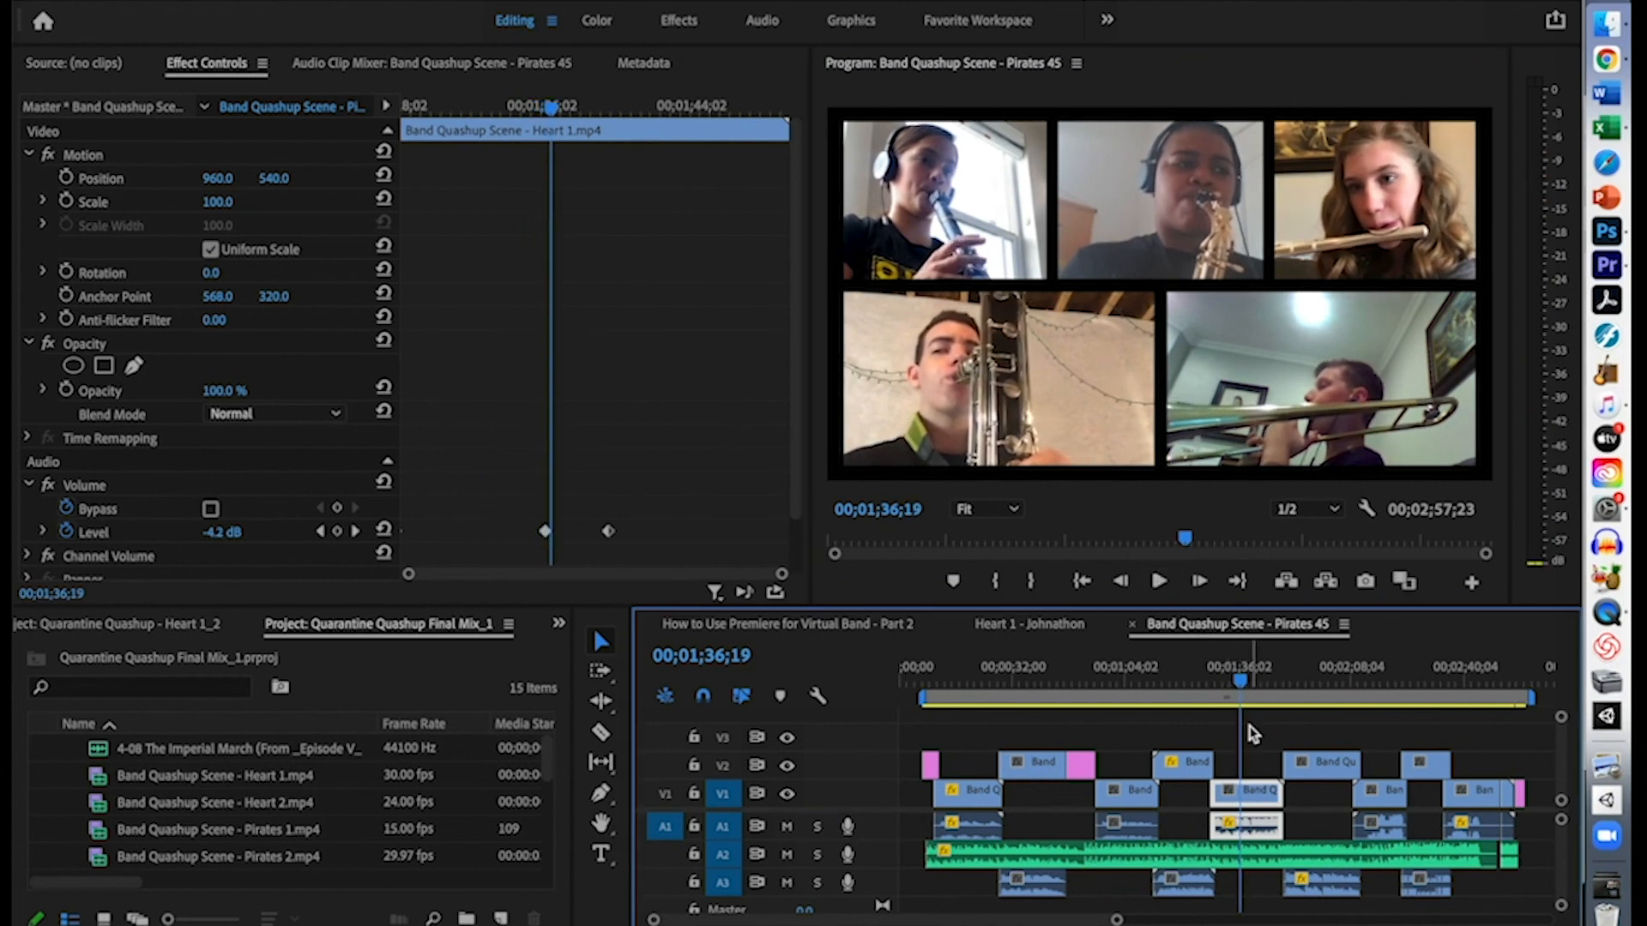
click(1160, 583)
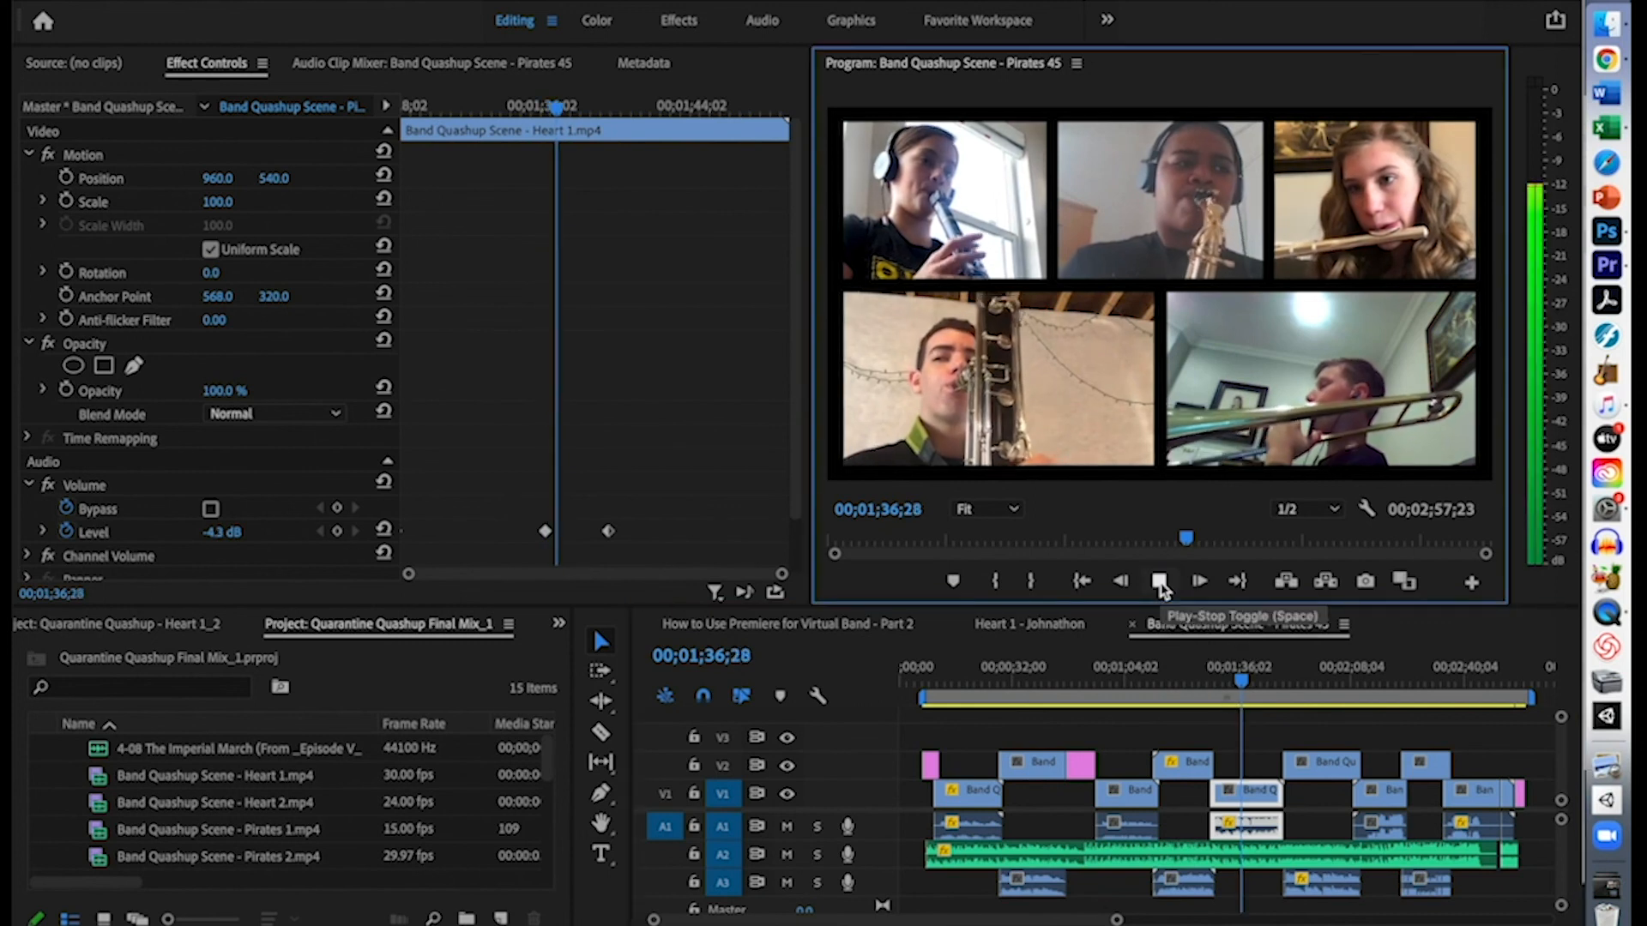
click(1160, 583)
Review the final mix timeline from the opening title card through the combined scenes, and play the last scene near 00;02;43;02
click(1258, 683)
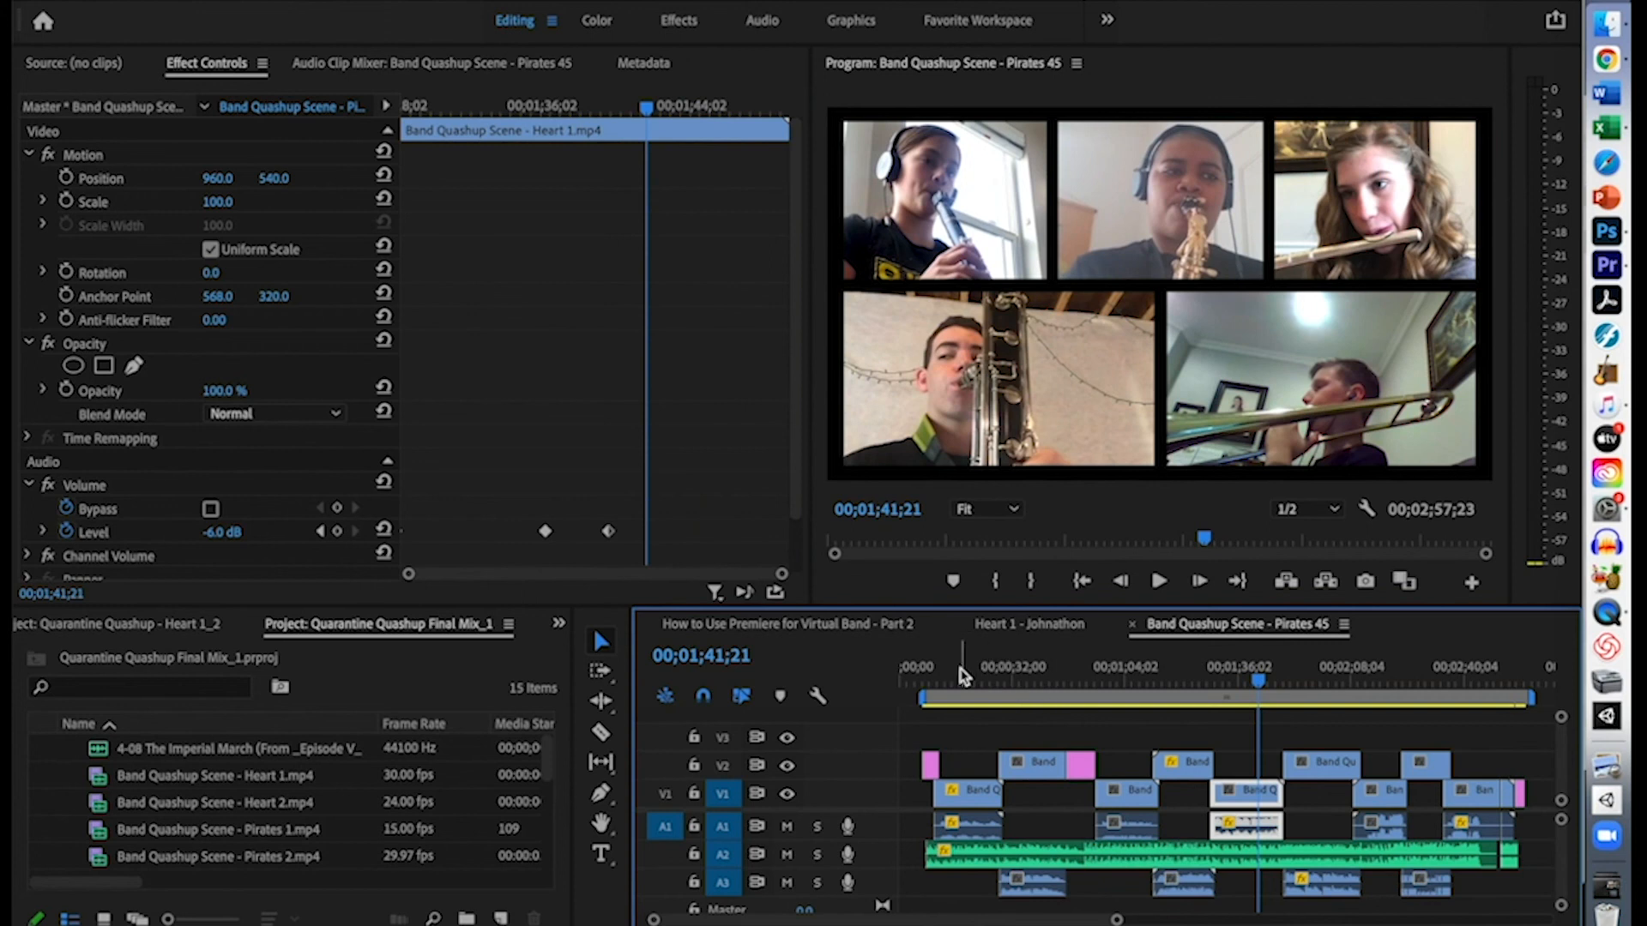
scroll(1401, 742, right, 3)
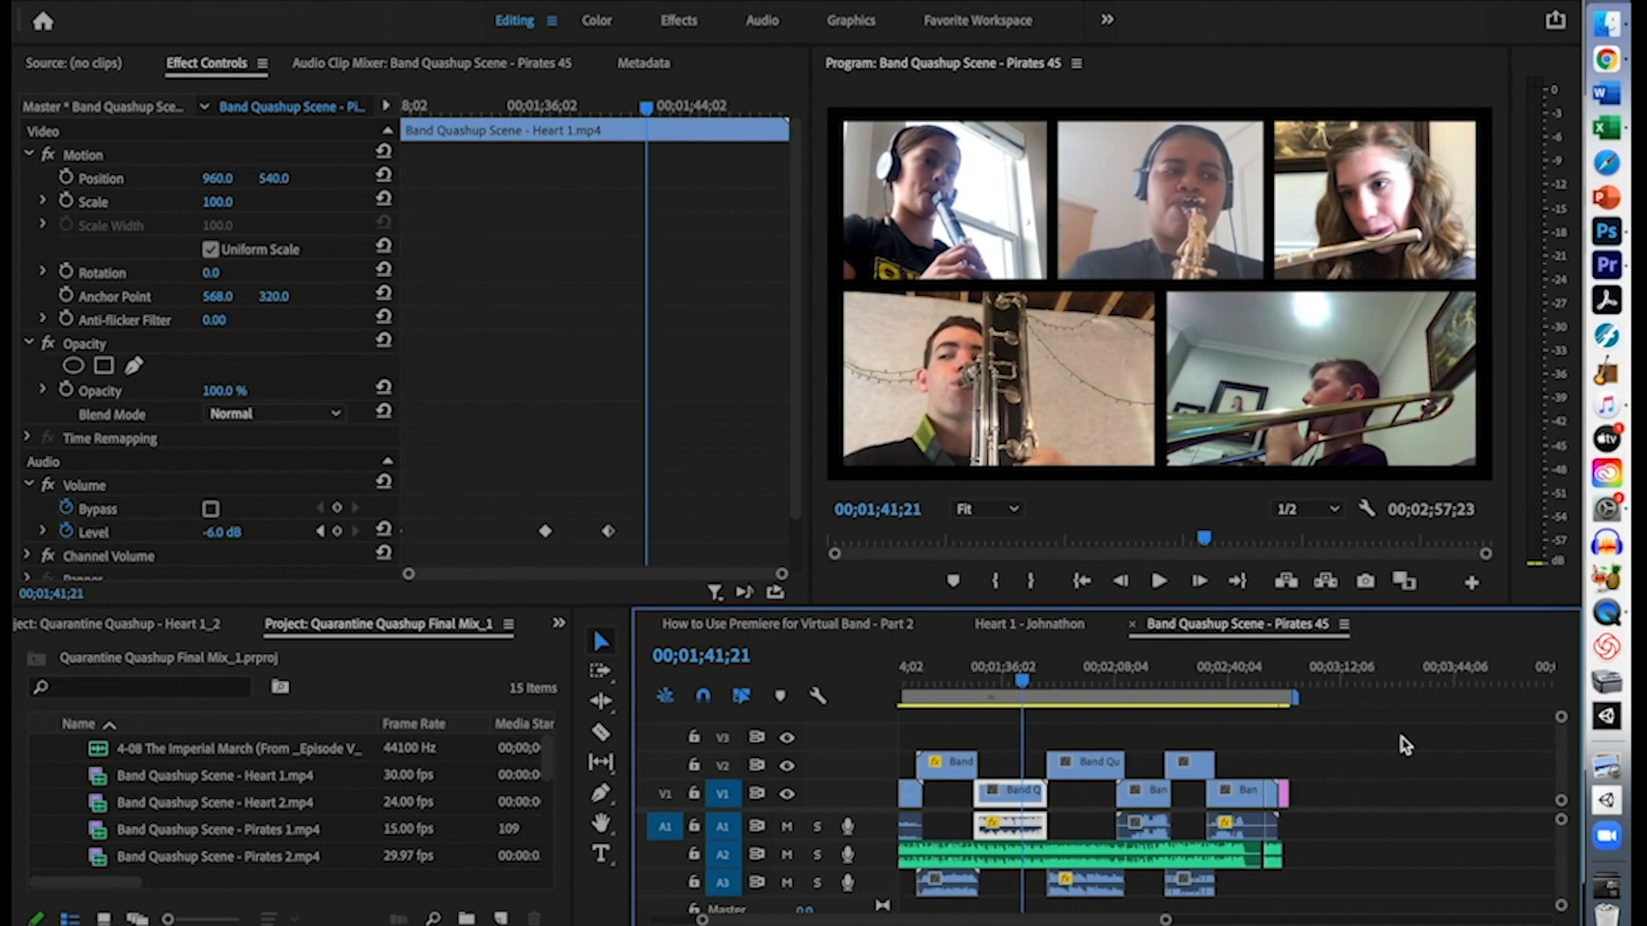
scroll(1401, 742, left, 3)
click(932, 679)
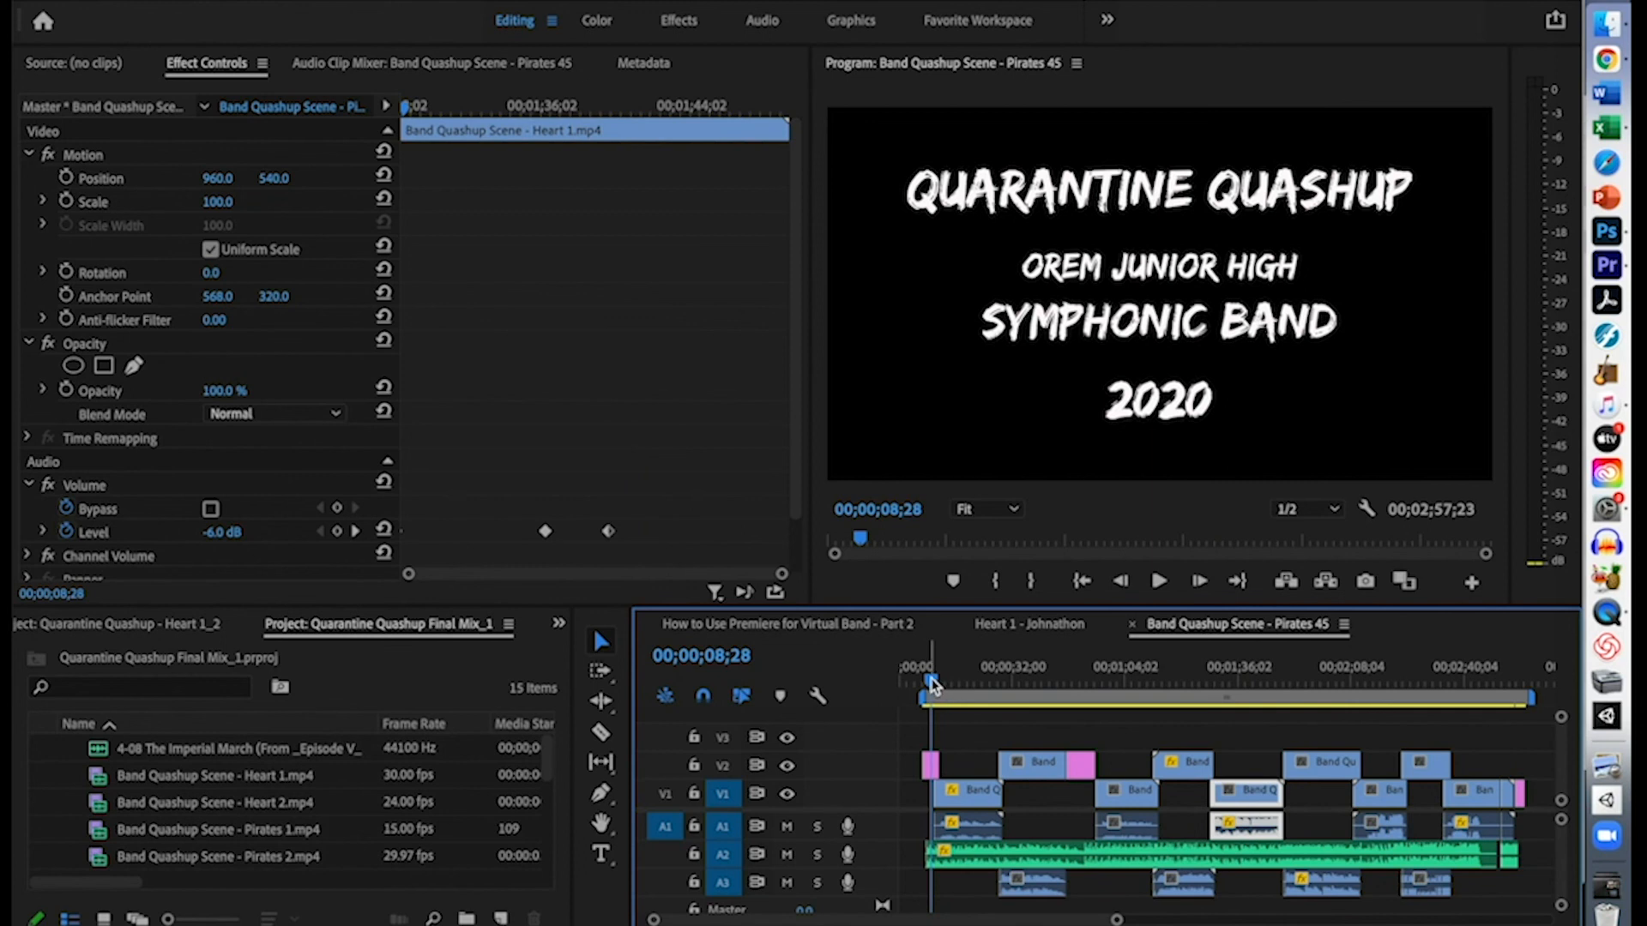
drag(931, 684, 1337, 693)
click(1161, 585)
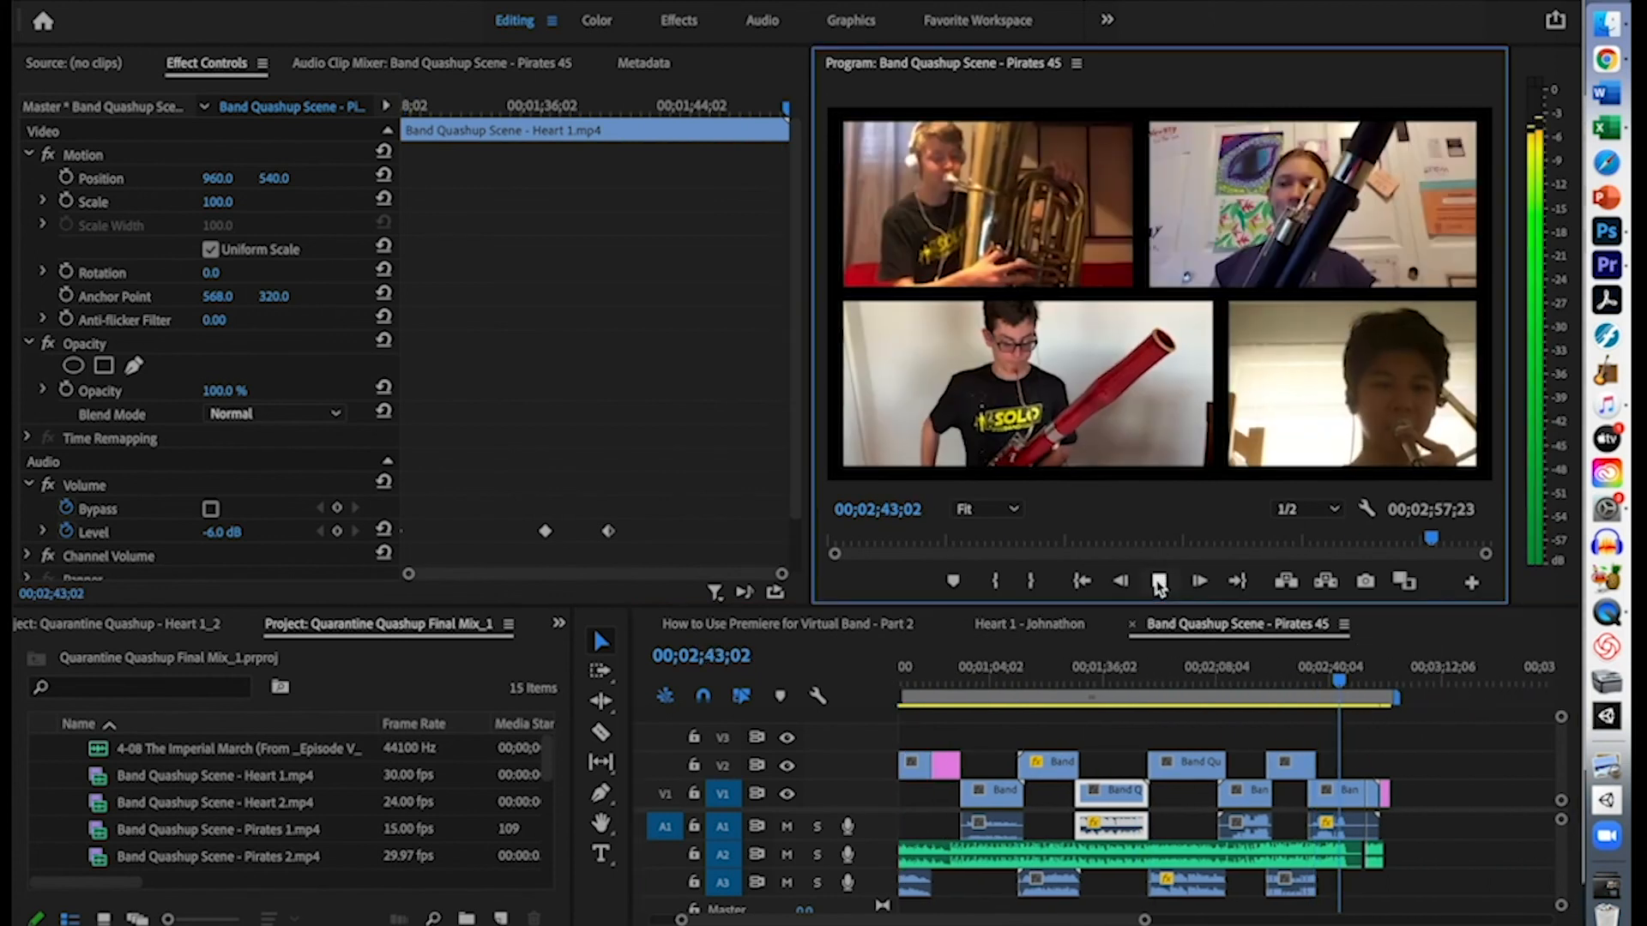